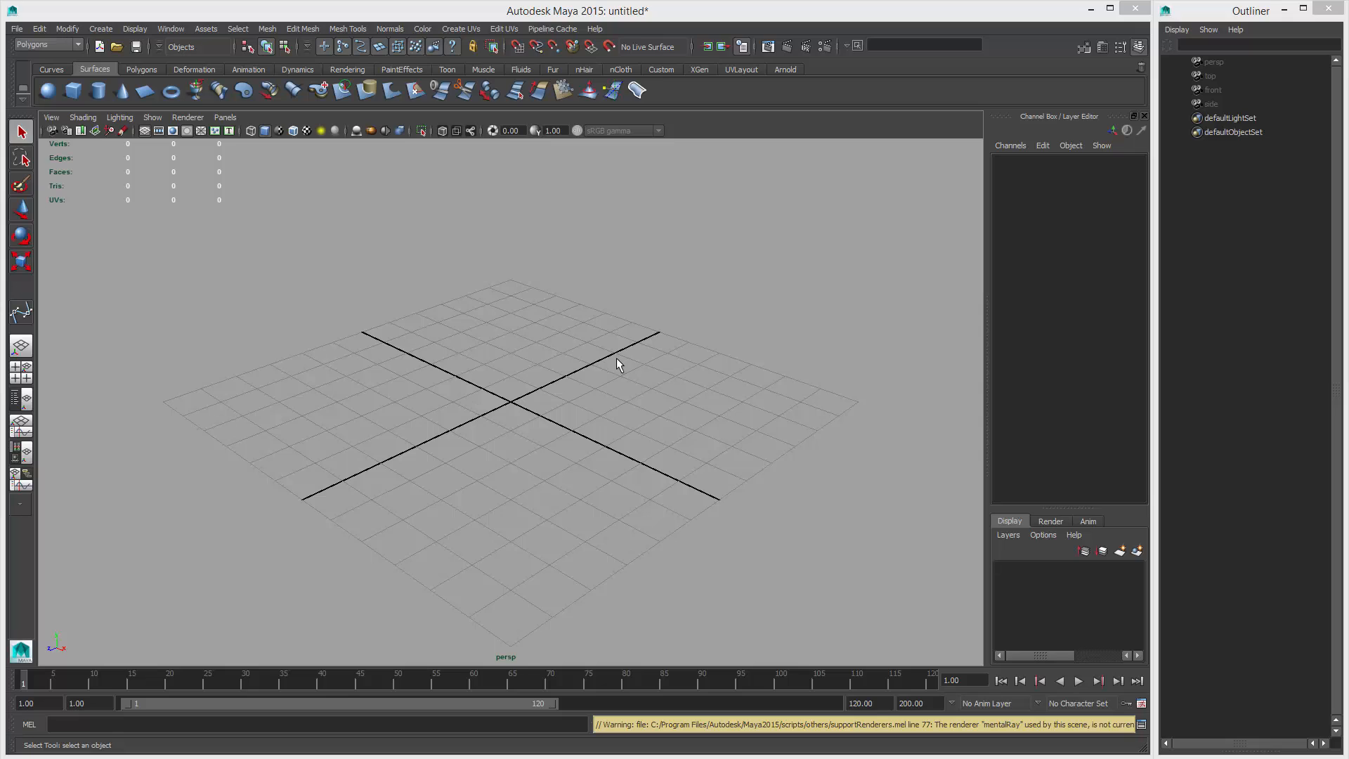
# - Display the set of curve tools and switch to the Surfaces menu set
pyautogui.click(52, 69)
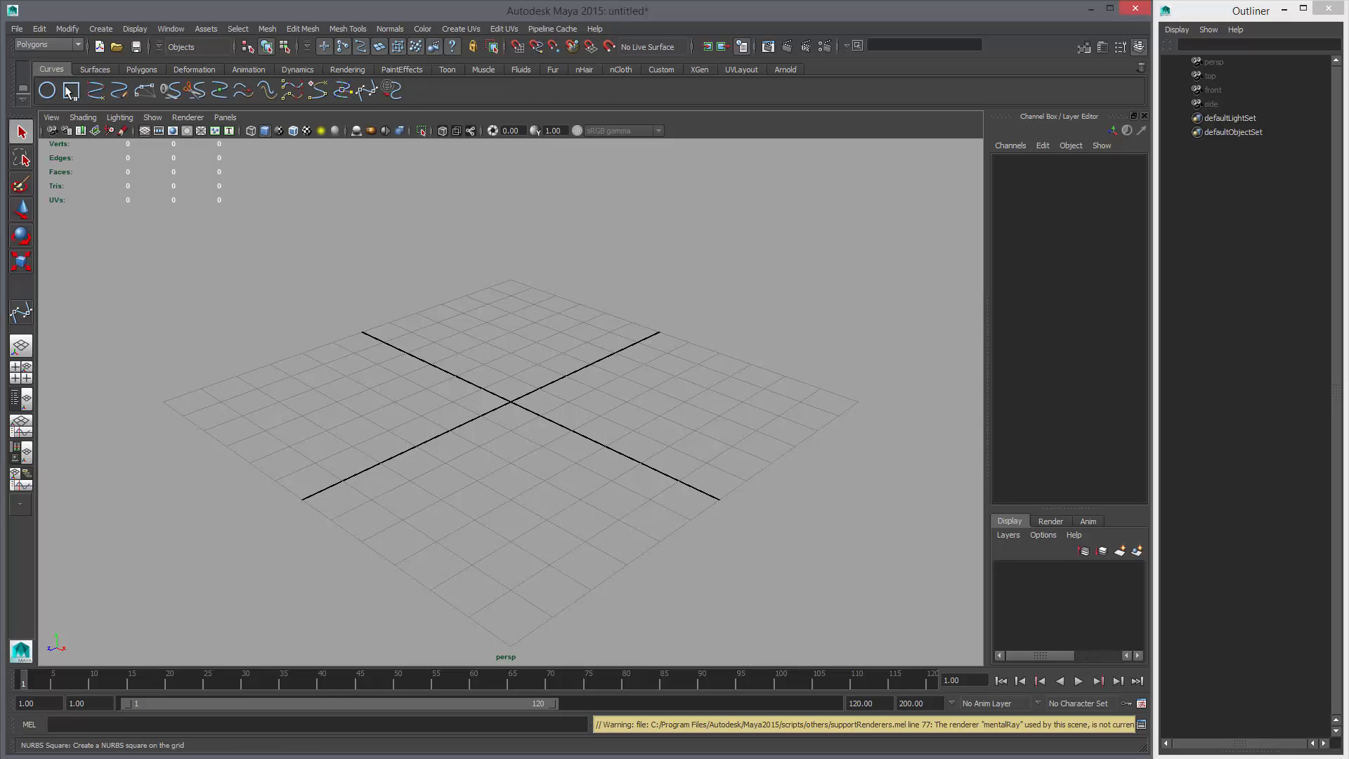
pyautogui.click(60, 43)
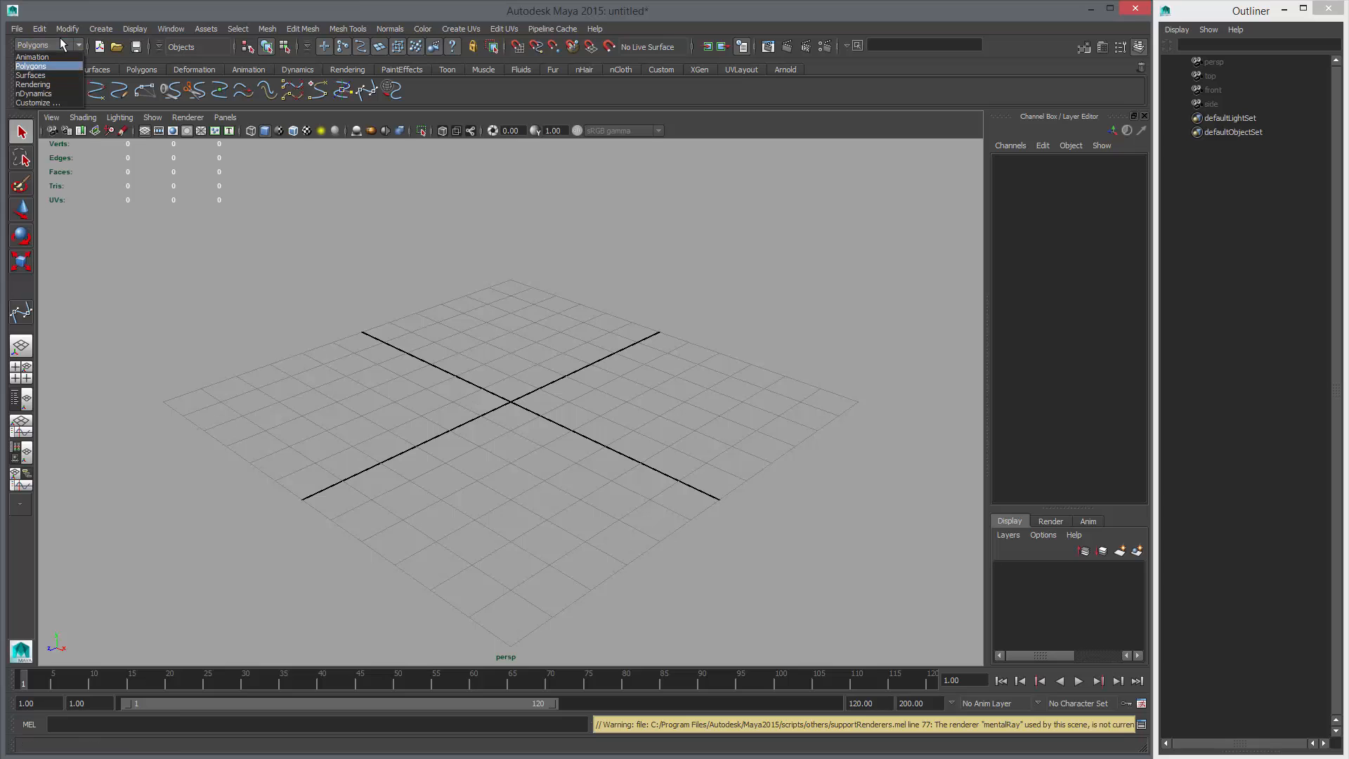
pyautogui.click(35, 74)
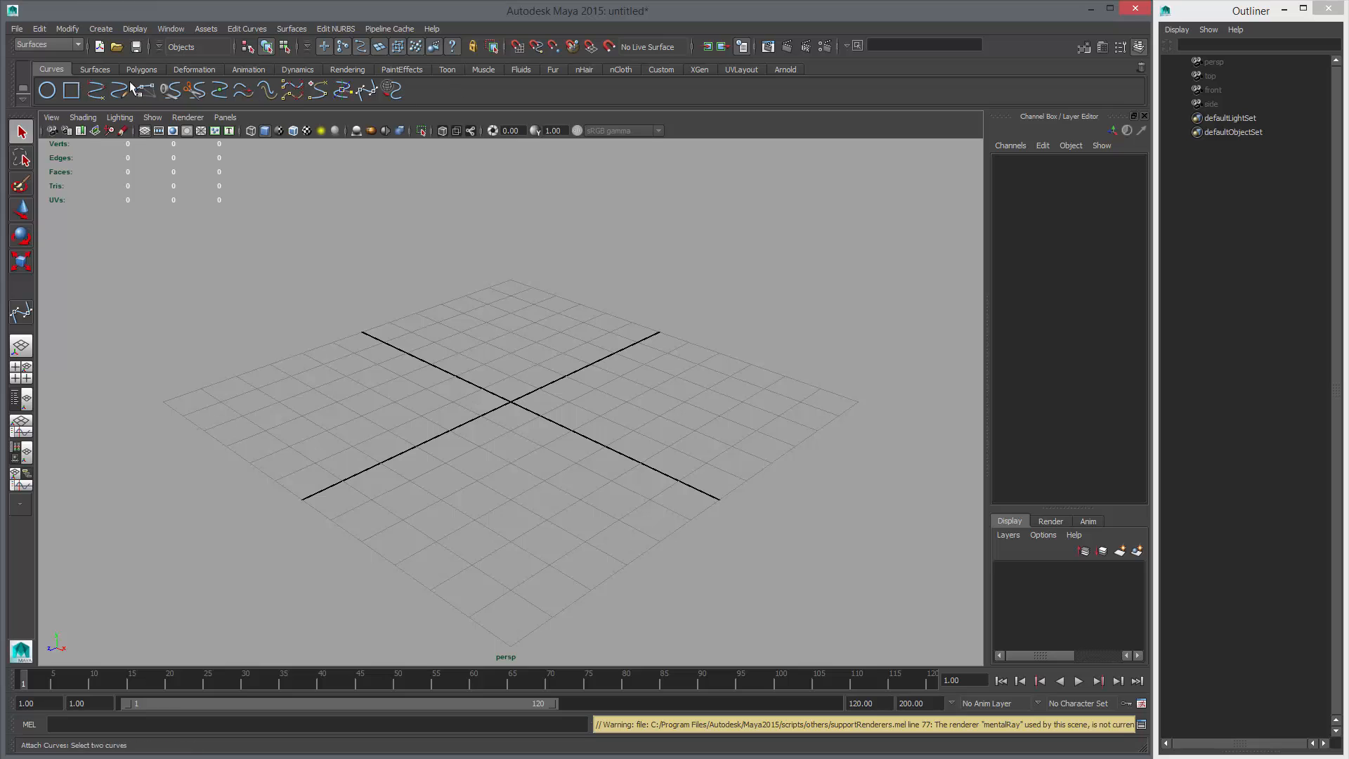
# - Add the CV Curve Tool and Bezier Curve Tool to the Curves shelf and place them right after the EP Curve Tool
pyautogui.click(102, 29)
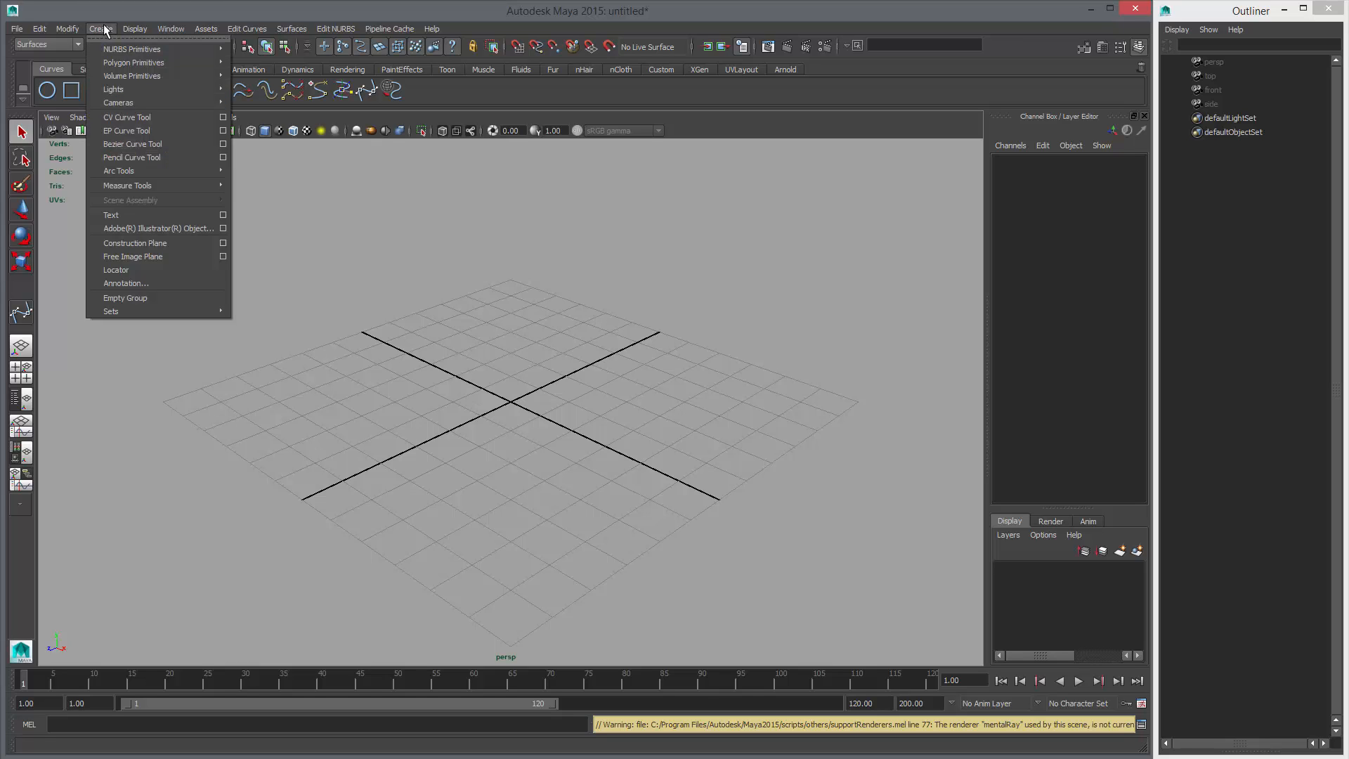
pyautogui.keyDown('ctrl'); pyautogui.keyDown('shift'); pyautogui.click(133, 116); pyautogui.keyUp('shift'); pyautogui.keyUp('ctrl')
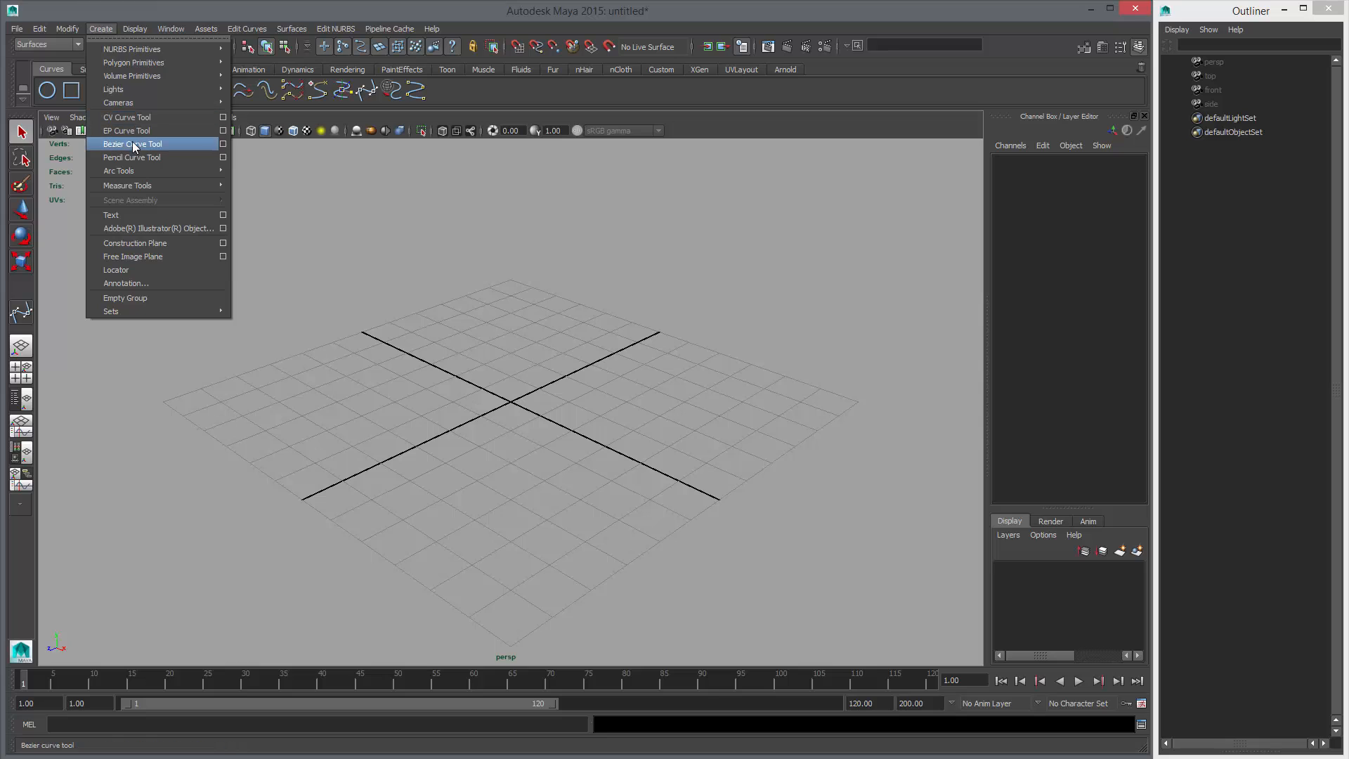
pyautogui.keyDown('ctrl'); pyautogui.keyDown('shift'); pyautogui.click(132, 144); pyautogui.keyUp('shift'); pyautogui.keyUp('ctrl')
pyautogui.click(509, 86)
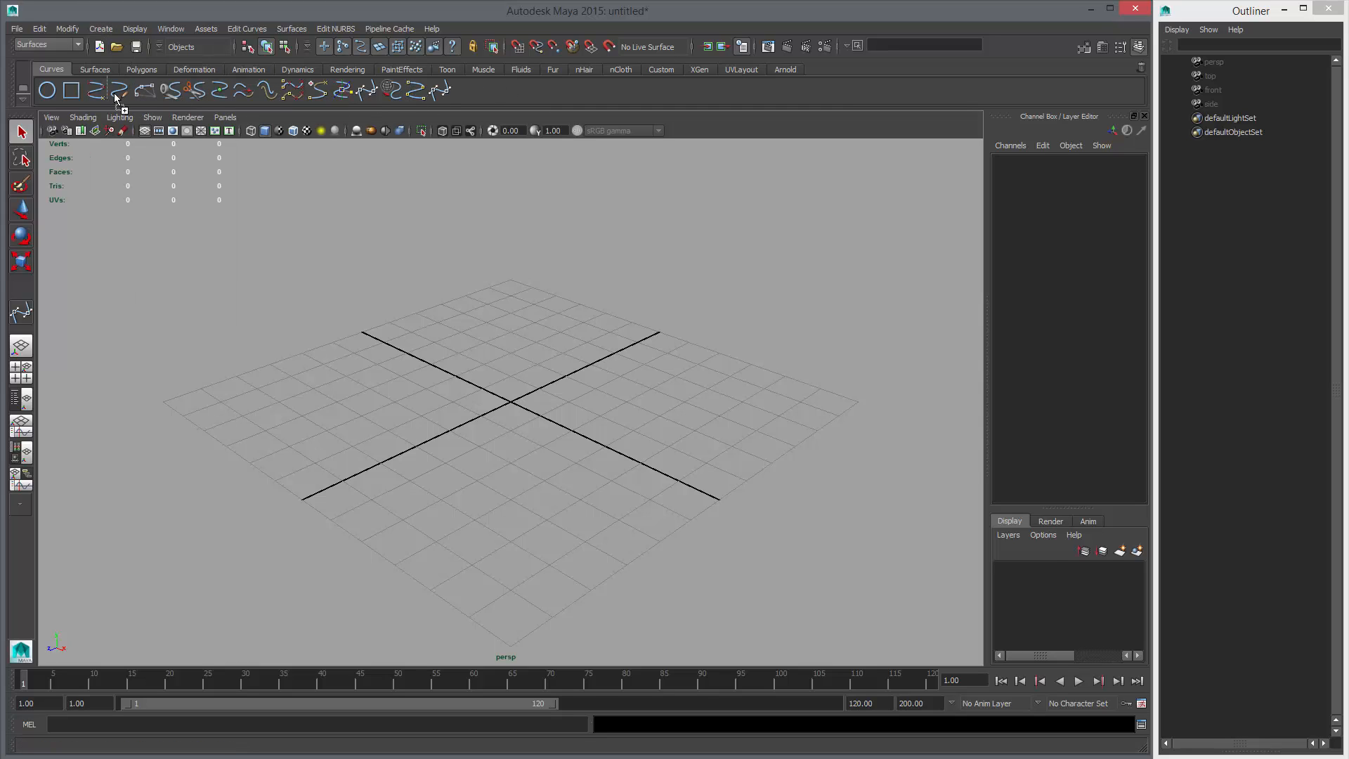
pyautogui.moveTo(113, 92); pyautogui.dragTo(115, 92, button='middle')
pyautogui.moveTo(441, 92); pyautogui.dragTo(143, 99, button='middle')
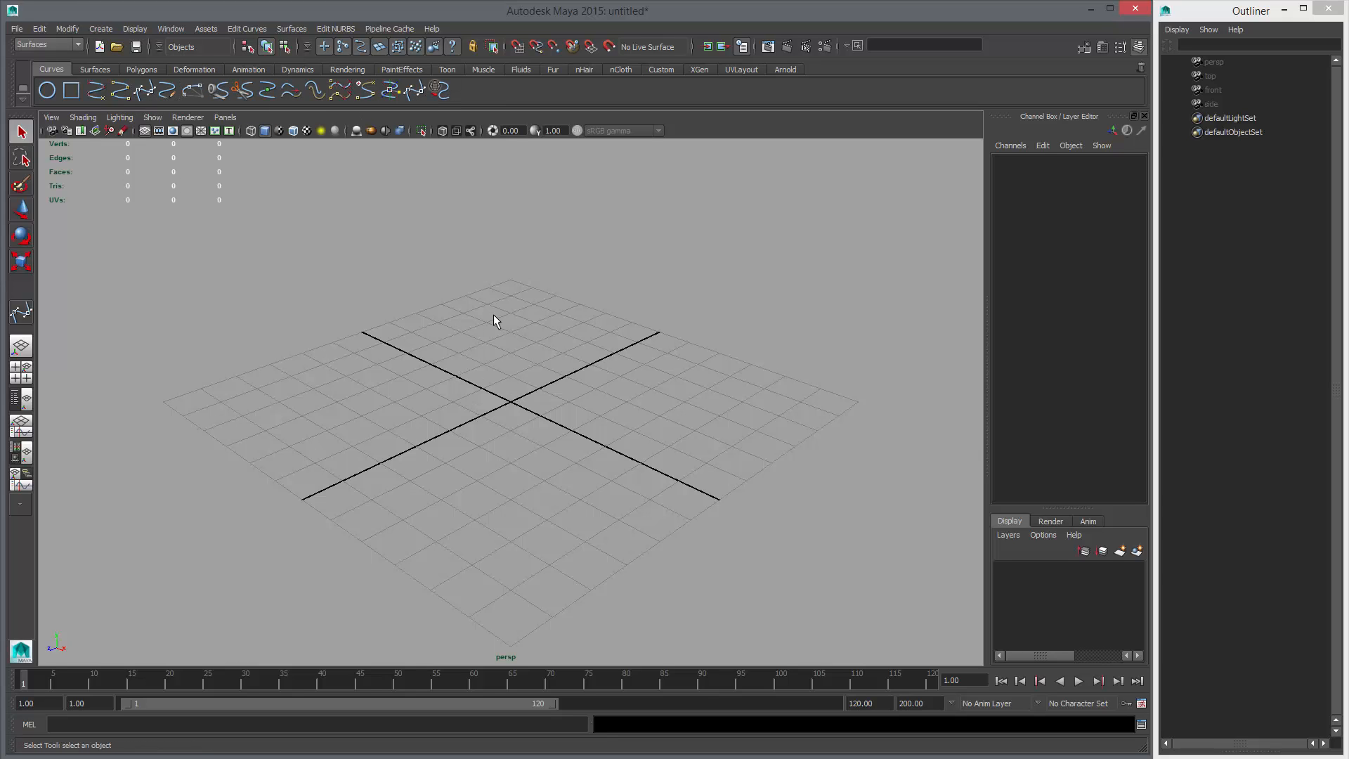
# - In the top view, draw a three-point arched curve above the horizontal axis with the EP Curve Tool
pyautogui.press('space')
pyautogui.press('space')
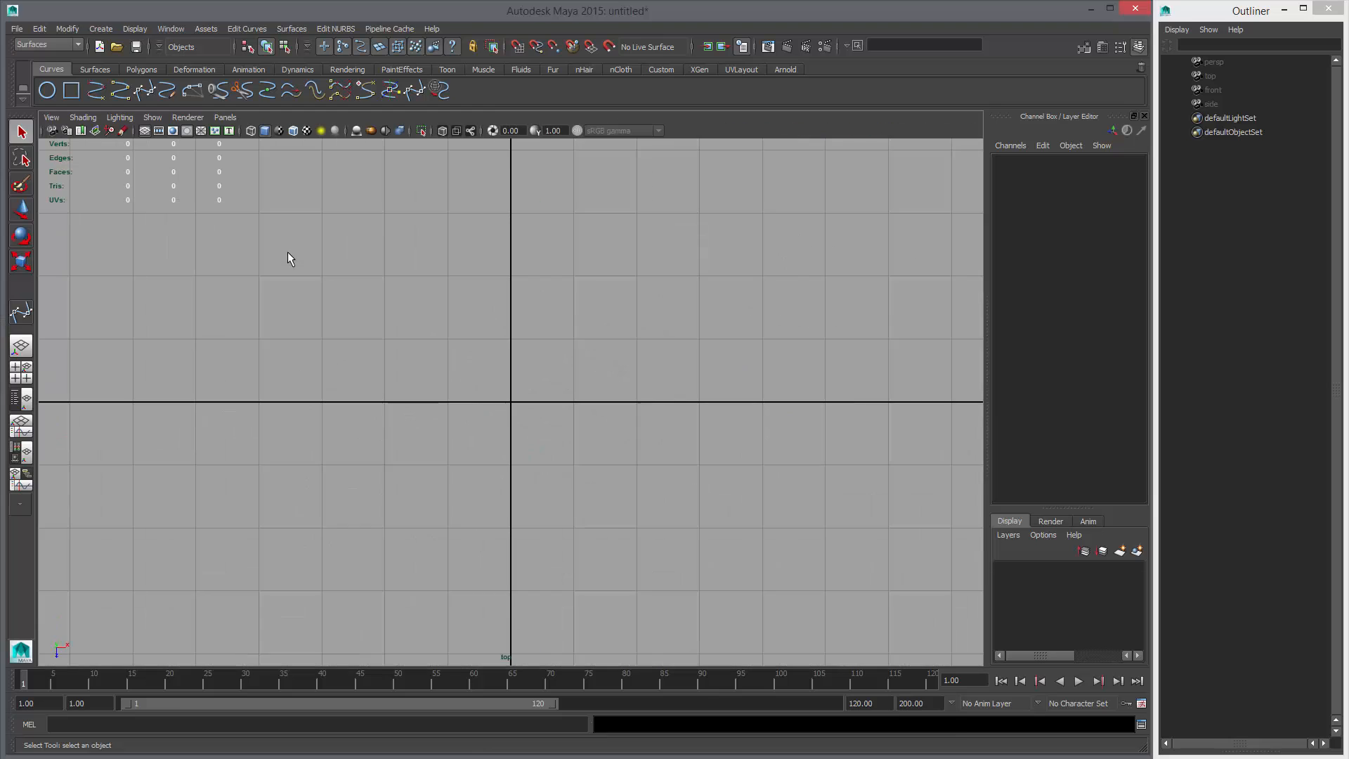
pyautogui.keyDown('alt'); pyautogui.moveTo(726, 340); pyautogui.dragTo(479, 337, button='right'); pyautogui.keyUp('alt')
pyautogui.keyDown('alt'); pyautogui.moveTo(478, 337); pyautogui.dragTo(400, 377, button='middle'); pyautogui.keyUp('alt')
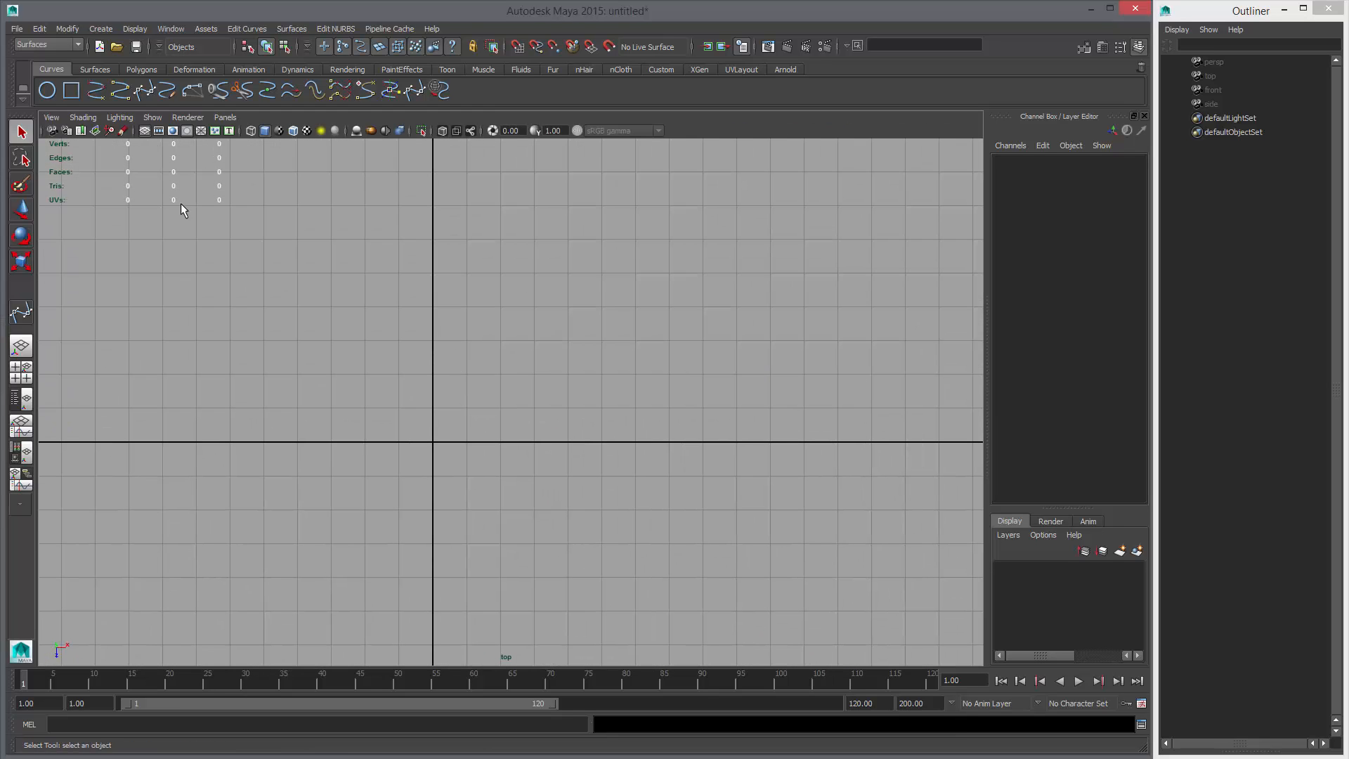
pyautogui.click(95, 92)
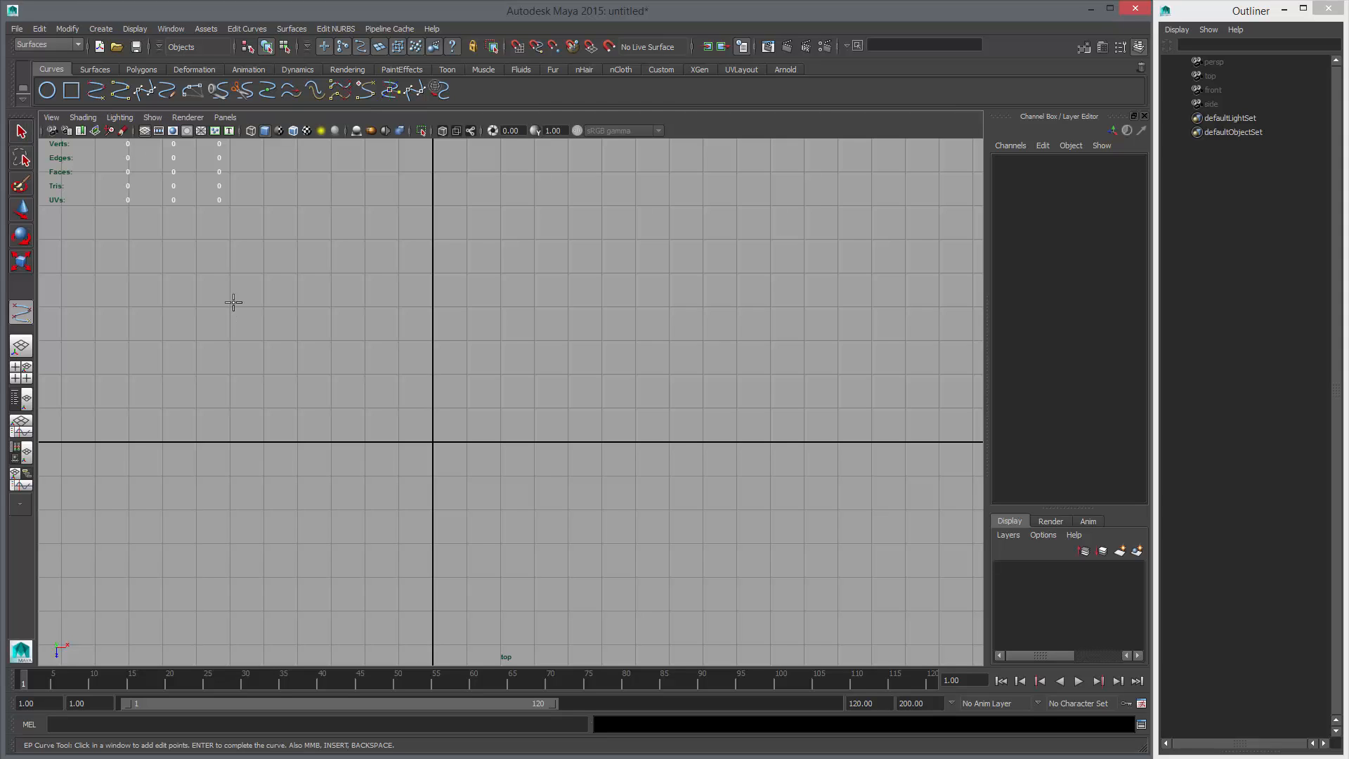
pyautogui.click(273, 271)
pyautogui.click(480, 195)
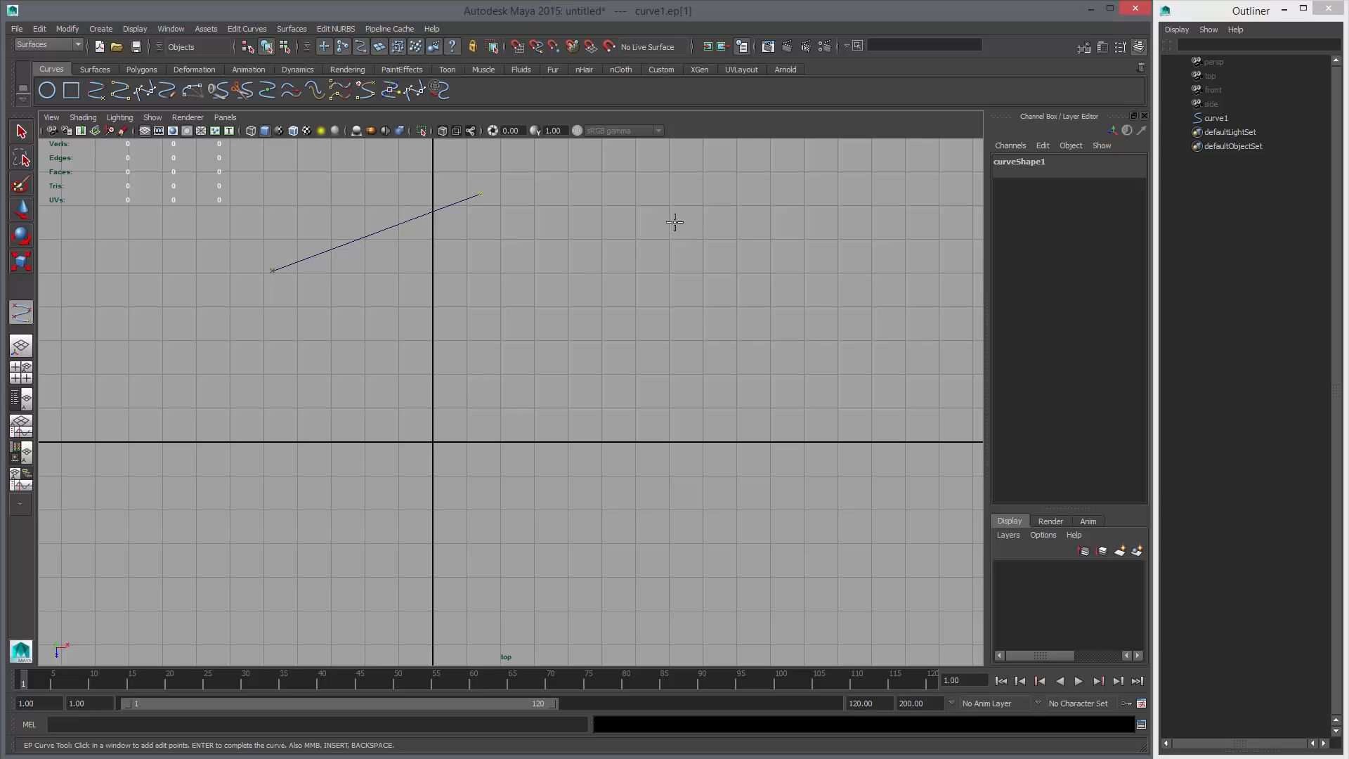
pyautogui.click(763, 286)
pyautogui.press('Return')
# - Display the new curve's control vertices, select around the middle one, and return to object mode with the curve deselected
pyautogui.press('w')
pyautogui.press('F8')
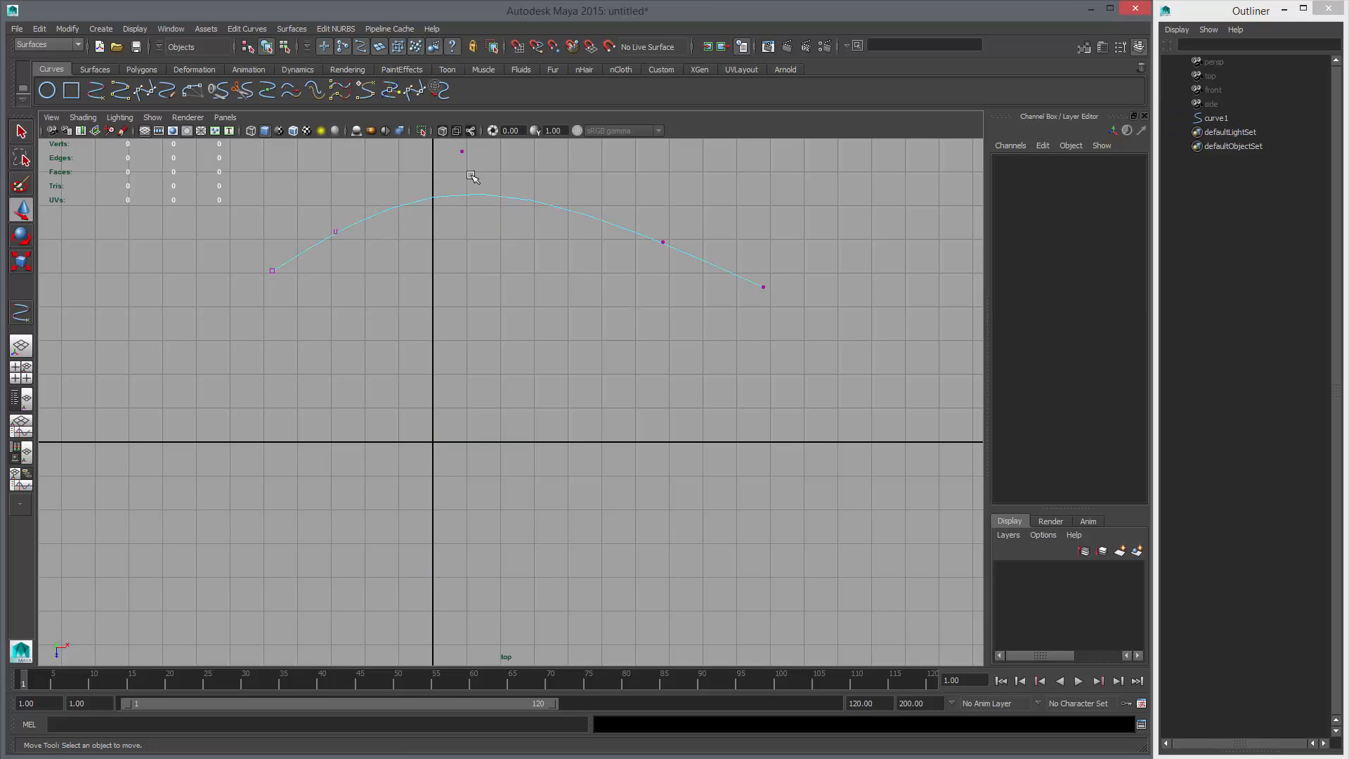
pyautogui.moveTo(507, 178); pyautogui.dragTo(425, 140)
pyautogui.moveTo(561, 208); pyautogui.dragTo(594, 193, button='right')
pyautogui.click(640, 302)
pyautogui.keyDown('alt'); pyautogui.moveTo(543, 196); pyautogui.dragTo(545, 263, button='middle'); pyautogui.keyUp('alt')
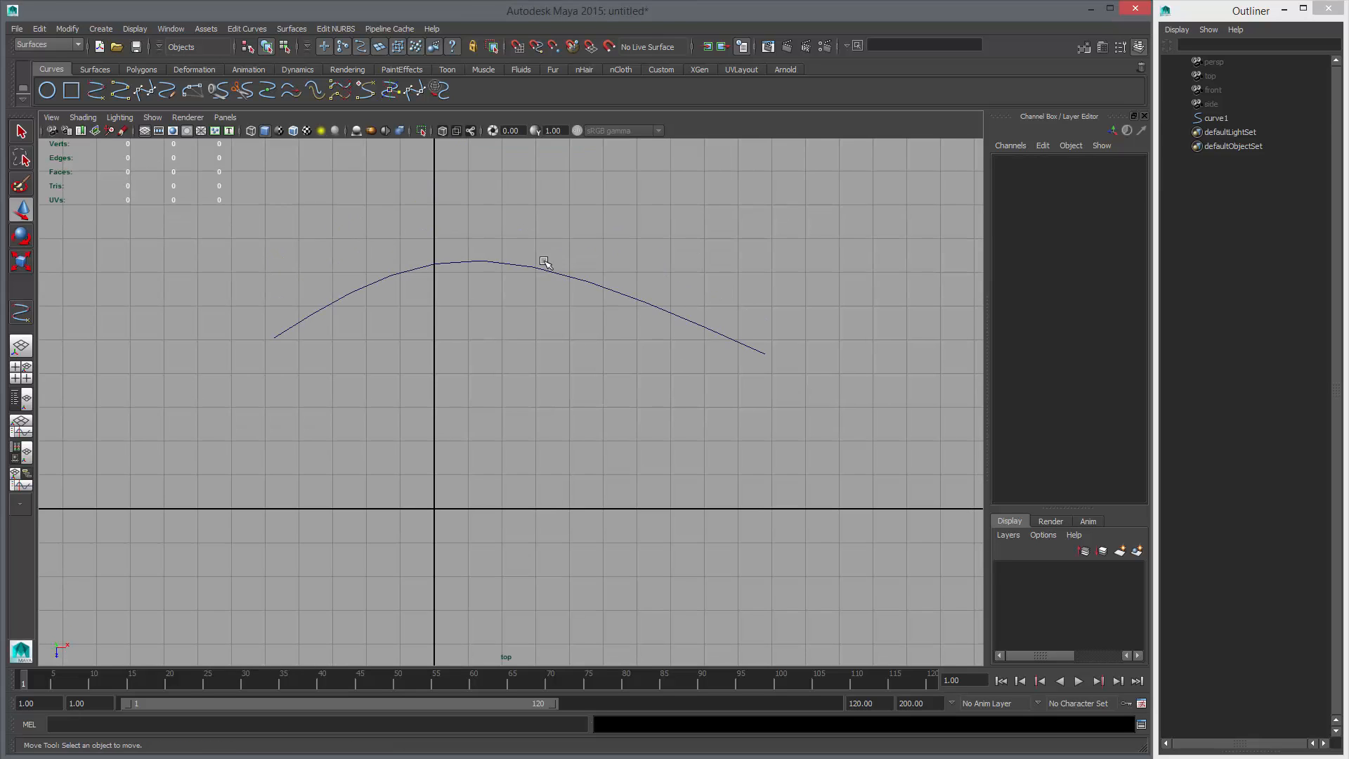
# - Show the curve's control vertices, move the middle one down and shift the one before the right end slightly up
pyautogui.click(581, 281)
pyautogui.moveTo(580, 279); pyautogui.dragTo(521, 277, button='right')
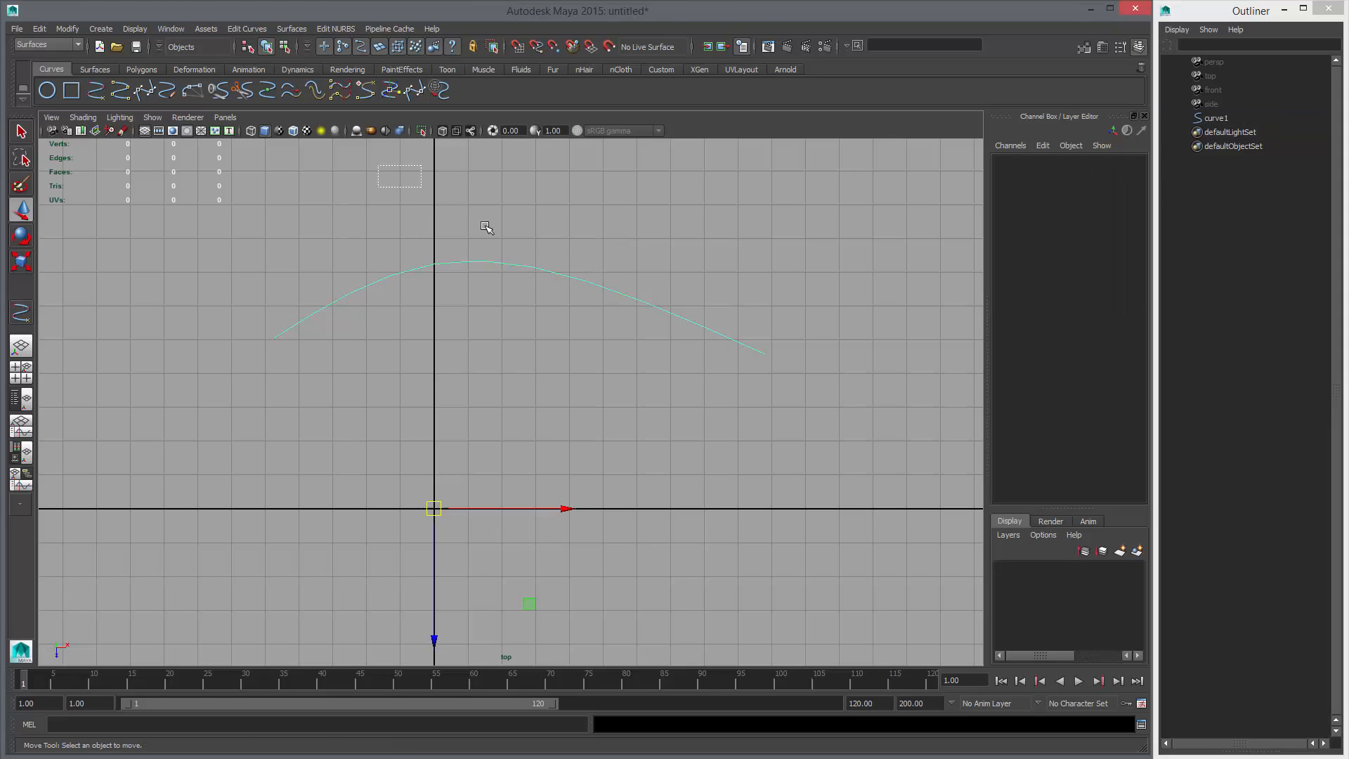
pyautogui.moveTo(485, 226); pyautogui.dragTo(500, 264)
pyautogui.moveTo(549, 253); pyautogui.dragTo(544, 318, button='middle')
pyautogui.moveTo(632, 286); pyautogui.dragTo(697, 336)
pyautogui.moveTo(697, 336)
pyautogui.mouseDown(button='middle')
pyautogui.moveTo(729, 292)
pyautogui.moveTo(701, 315)
pyautogui.mouseUp(button='middle')
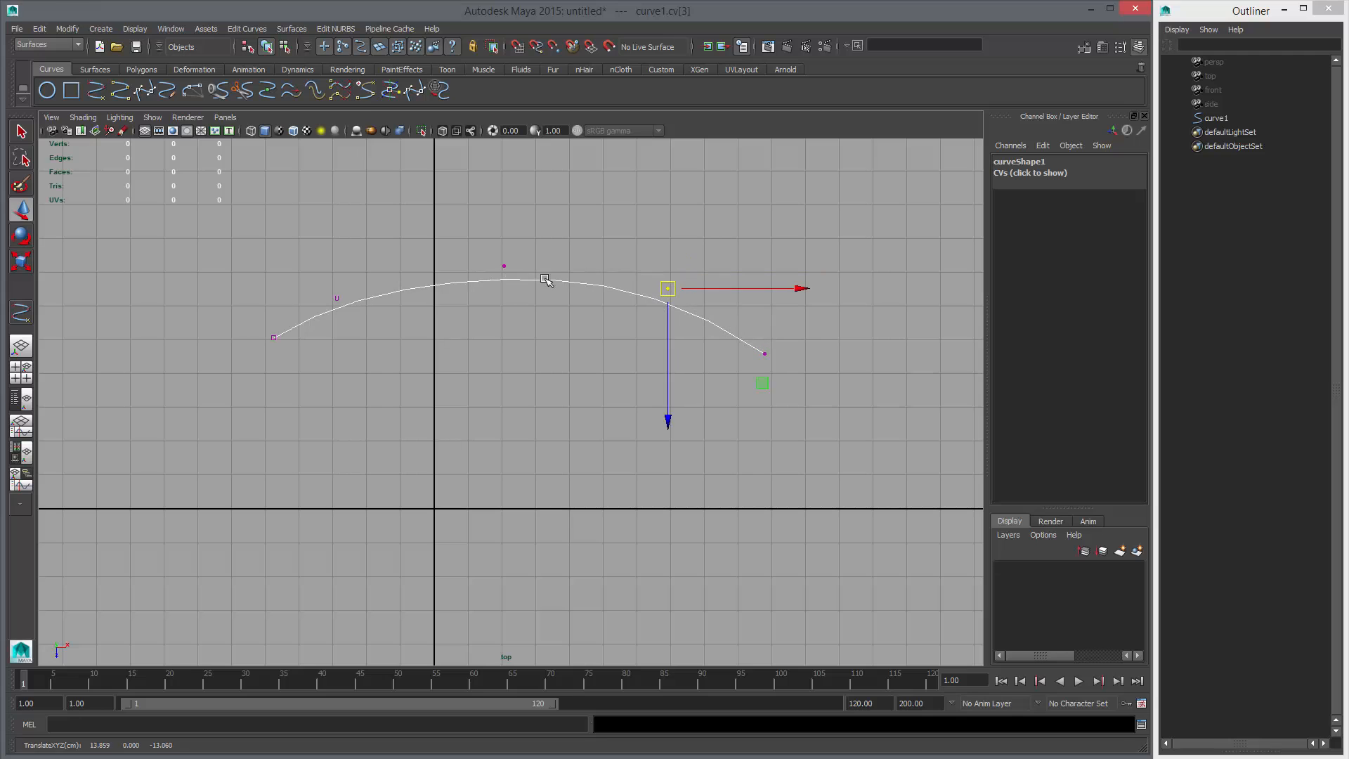
# - Raise the curve's middle control vertex well above the arch and nudge the one next to the left end up and outward
pyautogui.moveTo(485, 242); pyautogui.dragTo(530, 287)
pyautogui.moveTo(594, 300); pyautogui.dragTo(592, 265, button='middle')
pyautogui.moveTo(318, 266); pyautogui.dragTo(361, 316)
pyautogui.moveTo(410, 311); pyautogui.dragTo(395, 302, button='middle')
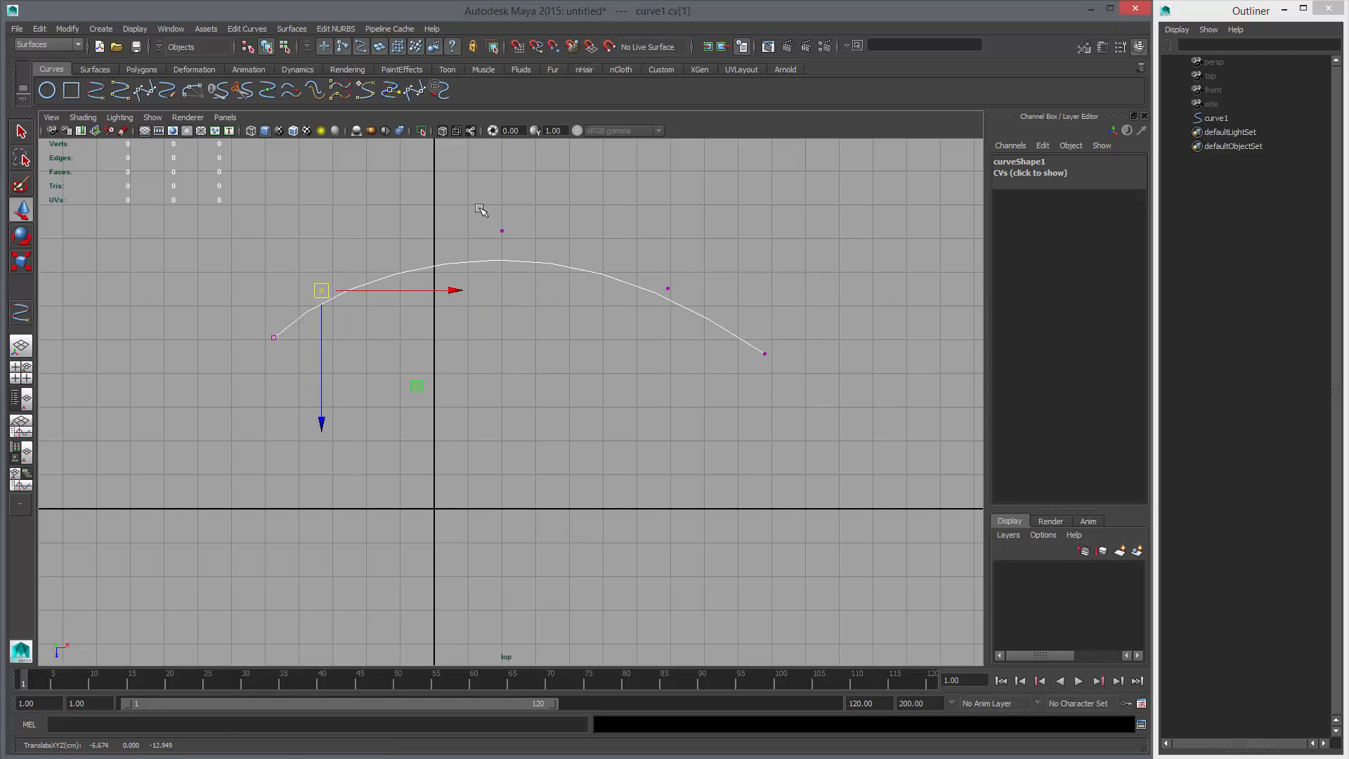
pyautogui.moveTo(480, 206); pyautogui.dragTo(565, 281)
pyautogui.moveTo(584, 278); pyautogui.dragTo(550, 244, button='middle')
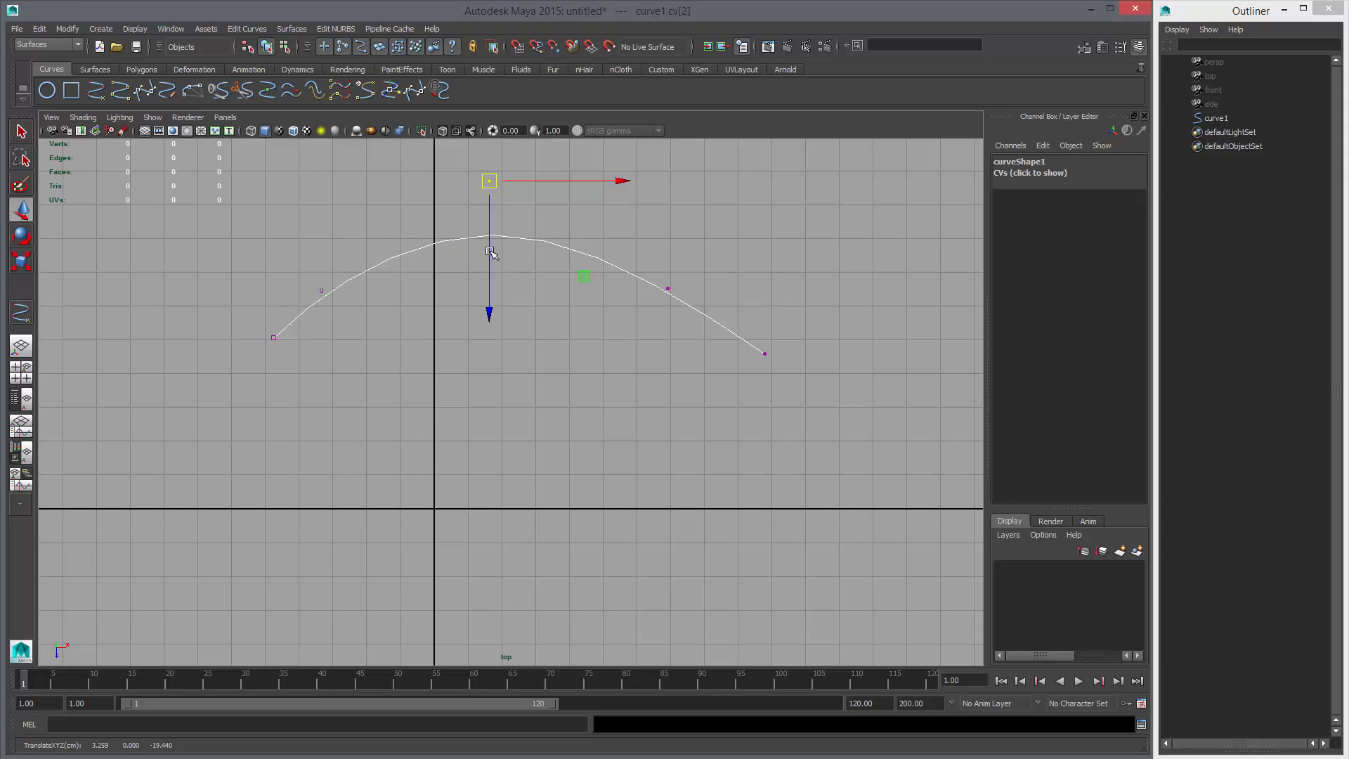
# - Set the curve to the smoothest display level, lower its middle control vertex and slightly raise the one near the left end
pyautogui.press('3')
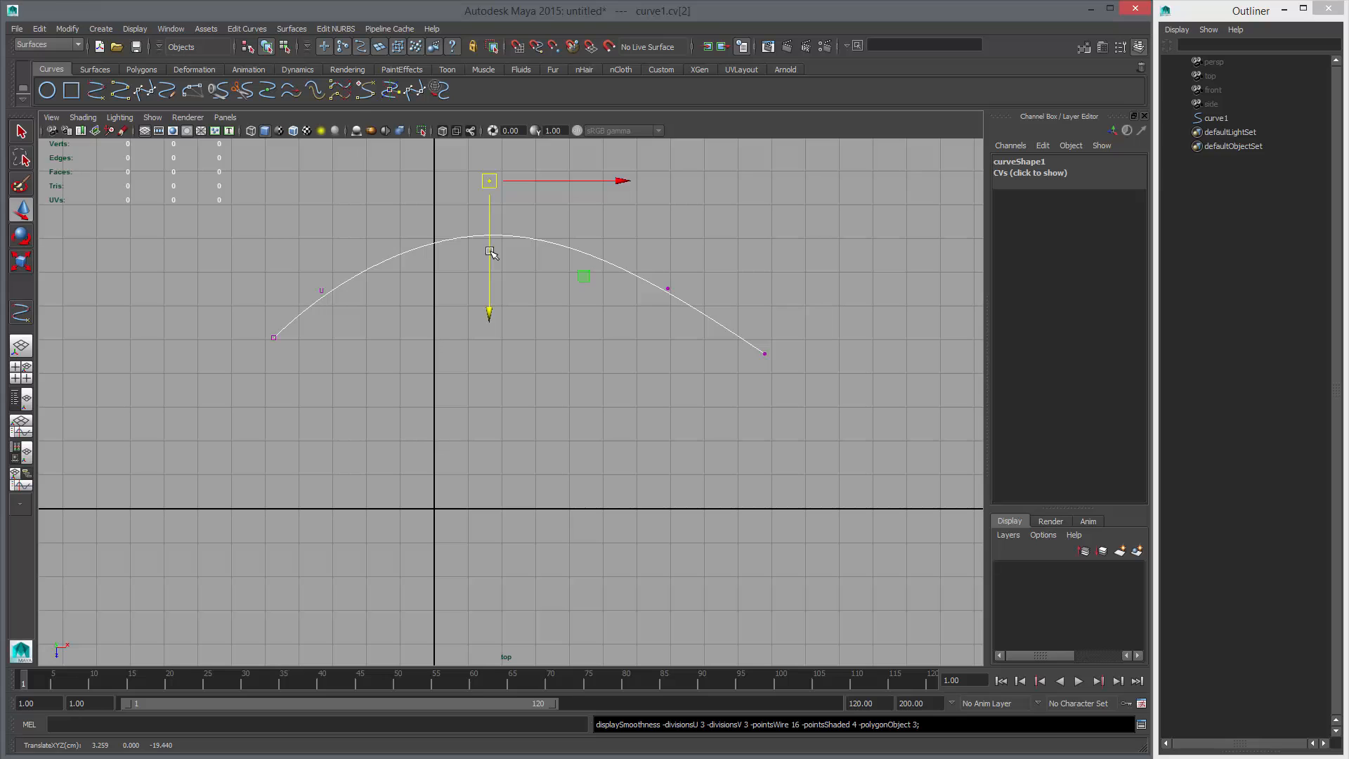
pyautogui.moveTo(490, 181); pyautogui.dragTo(491, 232)
pyautogui.moveTo(331, 251); pyautogui.dragTo(337, 302)
pyautogui.moveTo(441, 310); pyautogui.dragTo(442, 306, button='middle')
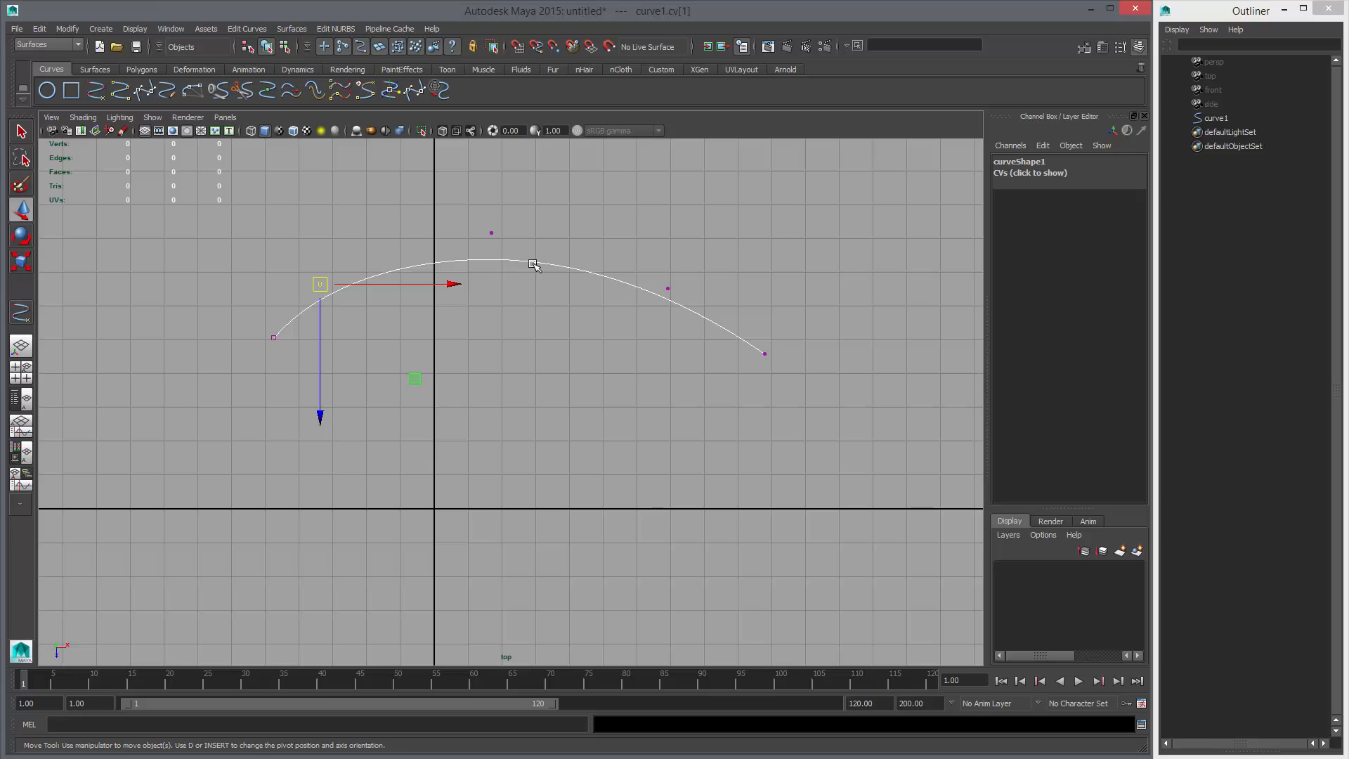
# - Switch to edit points, move the middle one up and right, and bring the right end point inward
pyautogui.moveTo(523, 260); pyautogui.dragTo(522, 293, button='right')
pyautogui.moveTo(447, 223); pyautogui.dragTo(518, 291)
pyautogui.moveTo(508, 322); pyautogui.dragTo(571, 278, button='middle')
pyautogui.moveTo(697, 308); pyautogui.dragTo(797, 388)
pyautogui.moveTo(800, 396); pyautogui.dragTo(619, 509, button='middle')
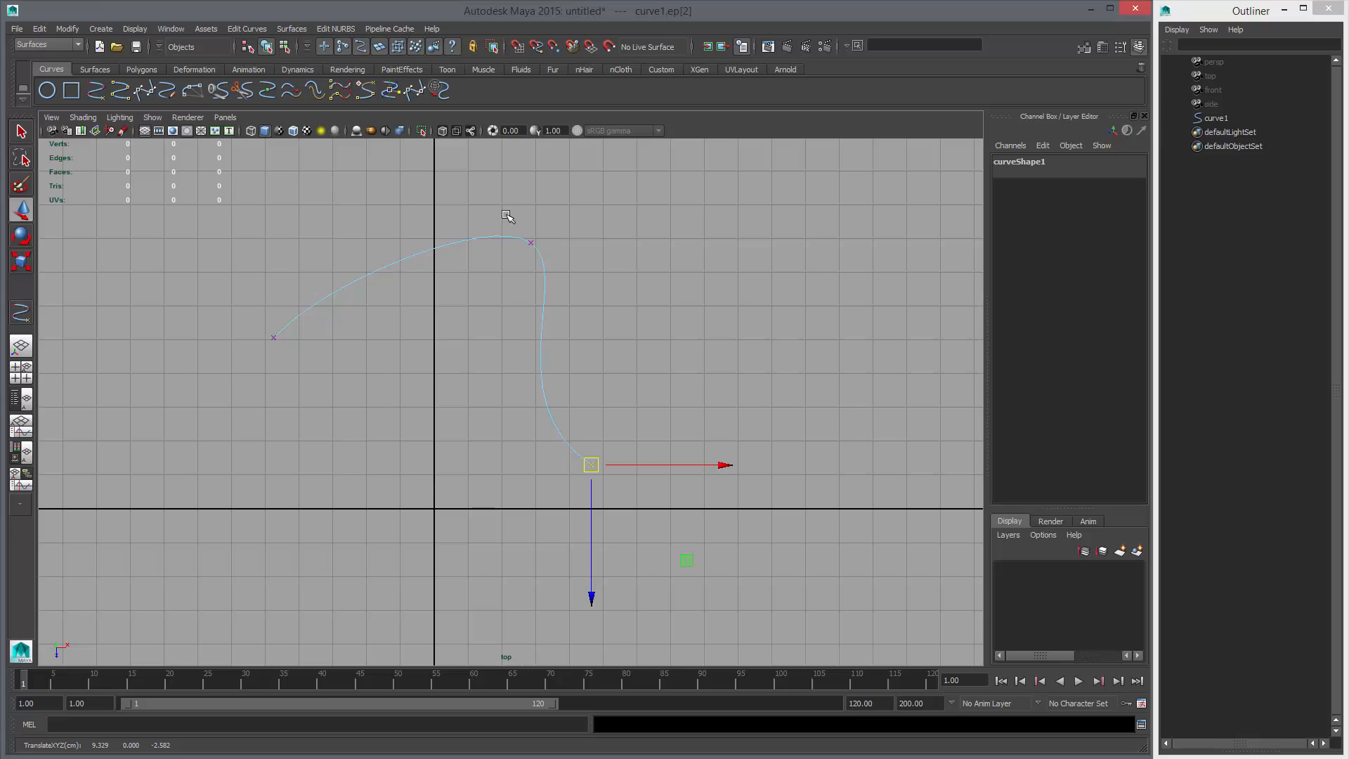
pyautogui.moveTo(636, 506); pyautogui.dragTo(746, 394, button='middle')
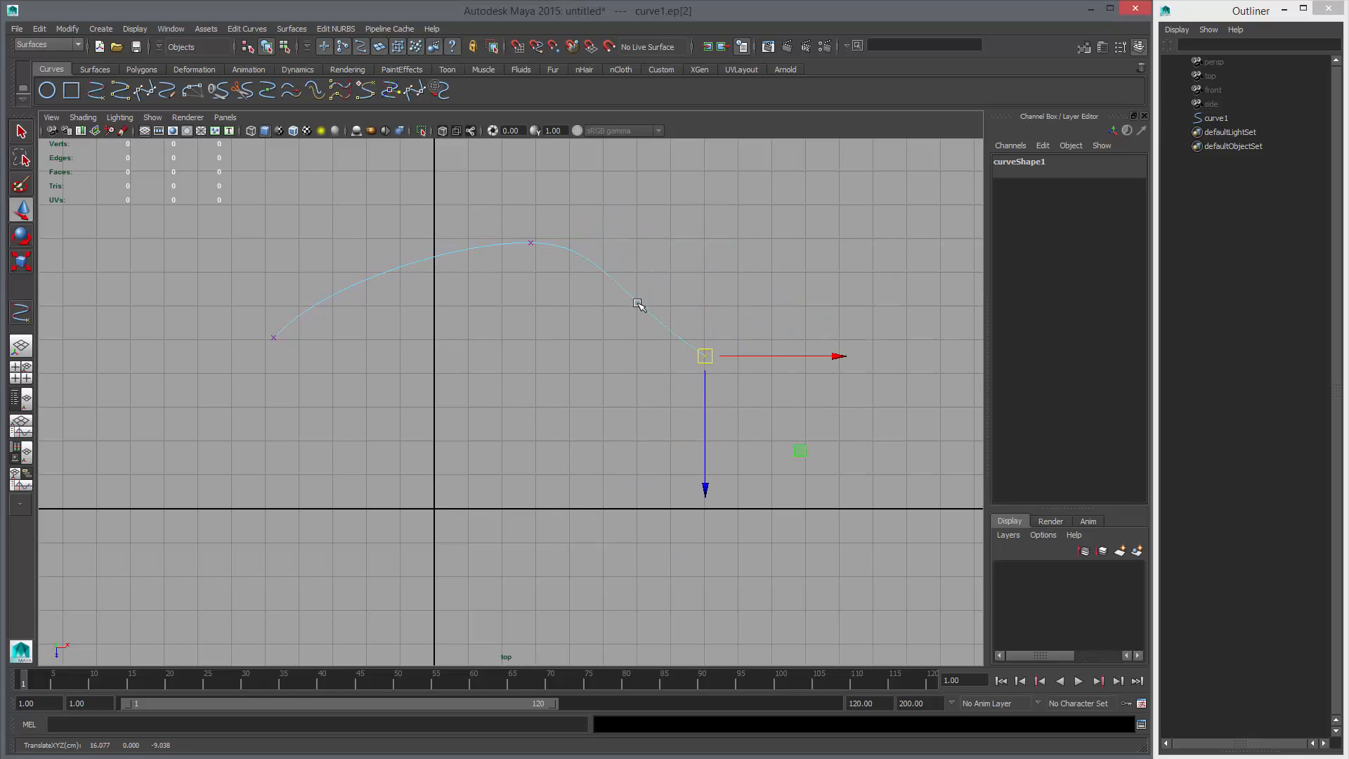
# - Round out the arch with its control vertices, moving the right one up and outward, the left one outward and the middle one up-left
pyautogui.click(612, 281)
pyautogui.moveTo(569, 379); pyautogui.dragTo(681, 352, button='middle')
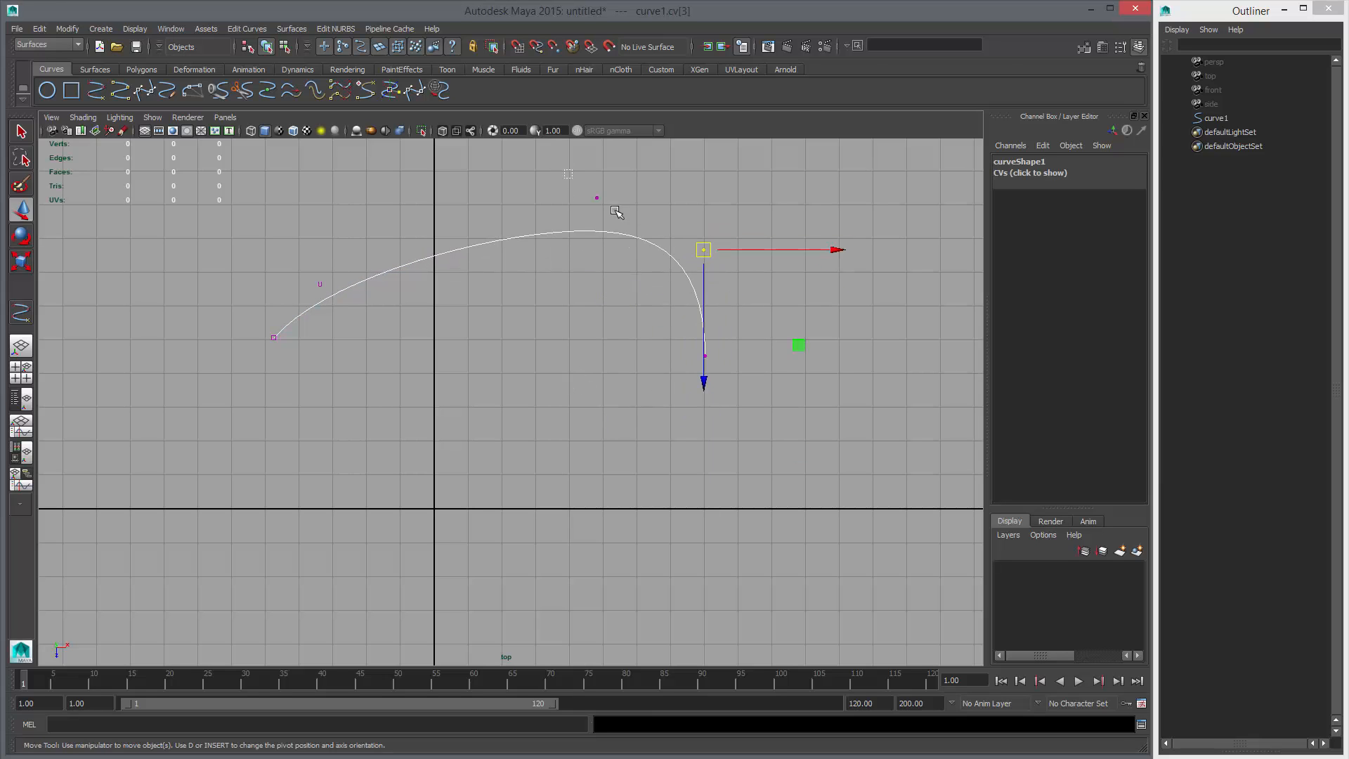
pyautogui.click(614, 208)
pyautogui.moveTo(614, 208); pyautogui.dragTo(194, 237, button='middle')
pyautogui.click(320, 283)
pyautogui.moveTo(409, 309); pyautogui.dragTo(331, 272, button='middle')
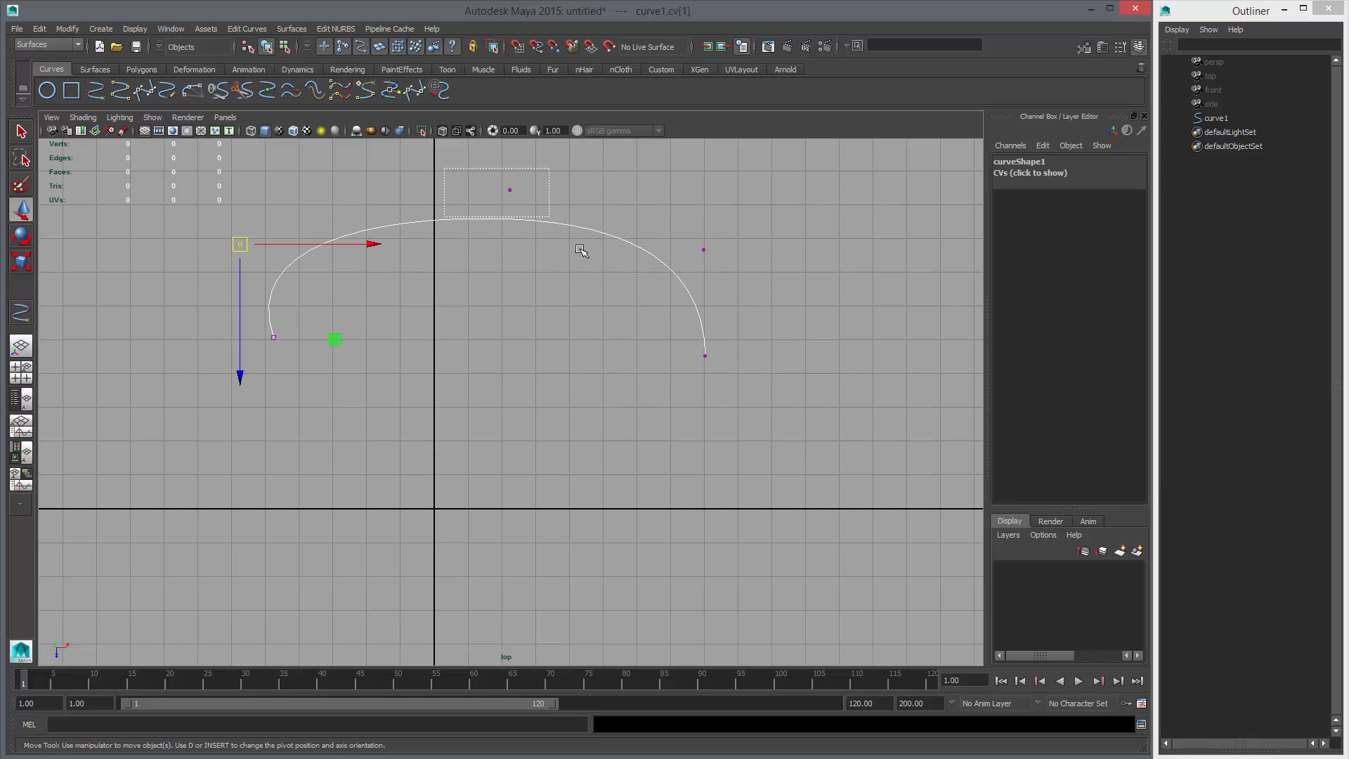
pyautogui.click(510, 190)
pyautogui.moveTo(713, 233); pyautogui.dragTo(657, 199, button='middle')
# - Even out the arch by pulling the left and right inner control vertices inward and lowering the middle one
pyautogui.moveTo(660, 202); pyautogui.dragTo(748, 288)
pyautogui.moveTo(759, 296); pyautogui.dragTo(738, 291, button='middle')
pyautogui.moveTo(213, 218); pyautogui.dragTo(273, 277)
pyautogui.moveTo(274, 278); pyautogui.dragTo(378, 299, button='middle')
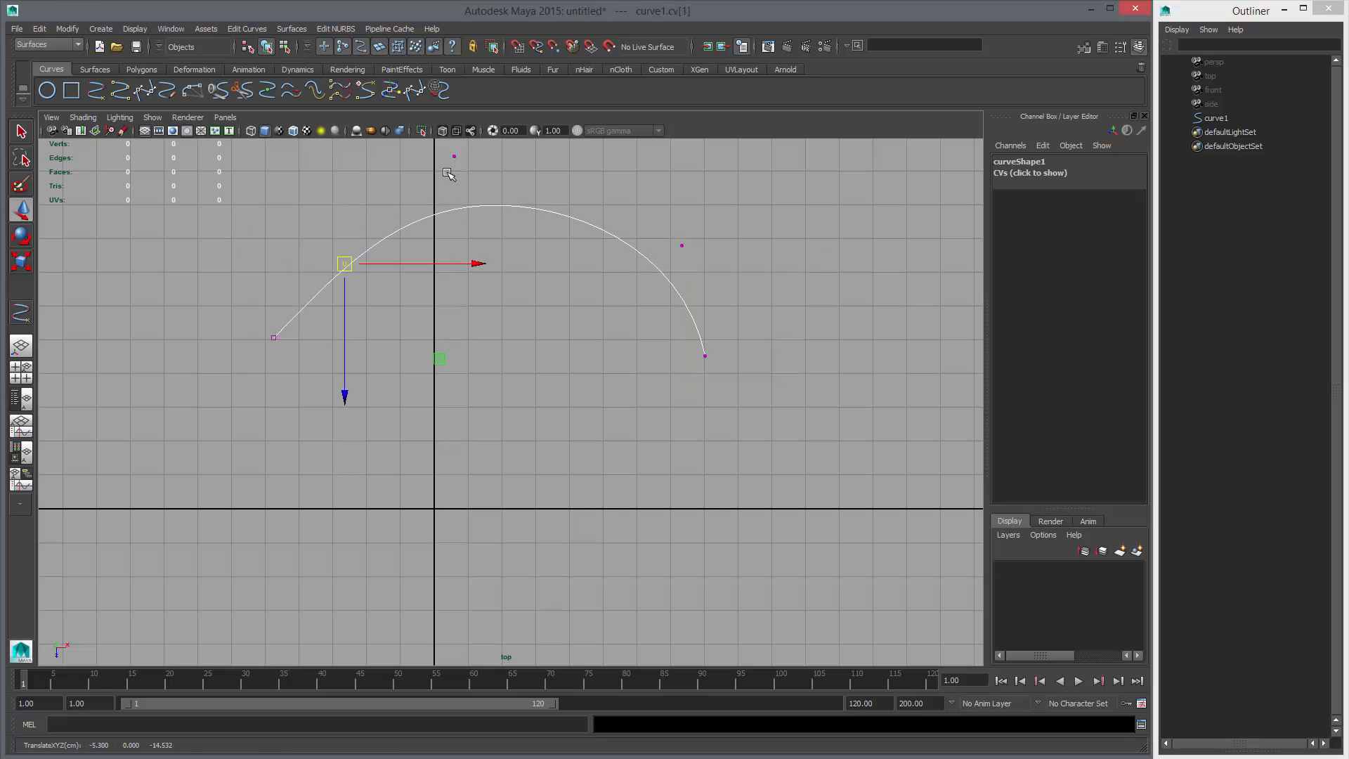
pyautogui.moveTo(425, 139); pyautogui.dragTo(493, 220)
pyautogui.moveTo(495, 222); pyautogui.dragTo(519, 276, button='middle')
pyautogui.click(344, 264)
pyautogui.click(681, 245)
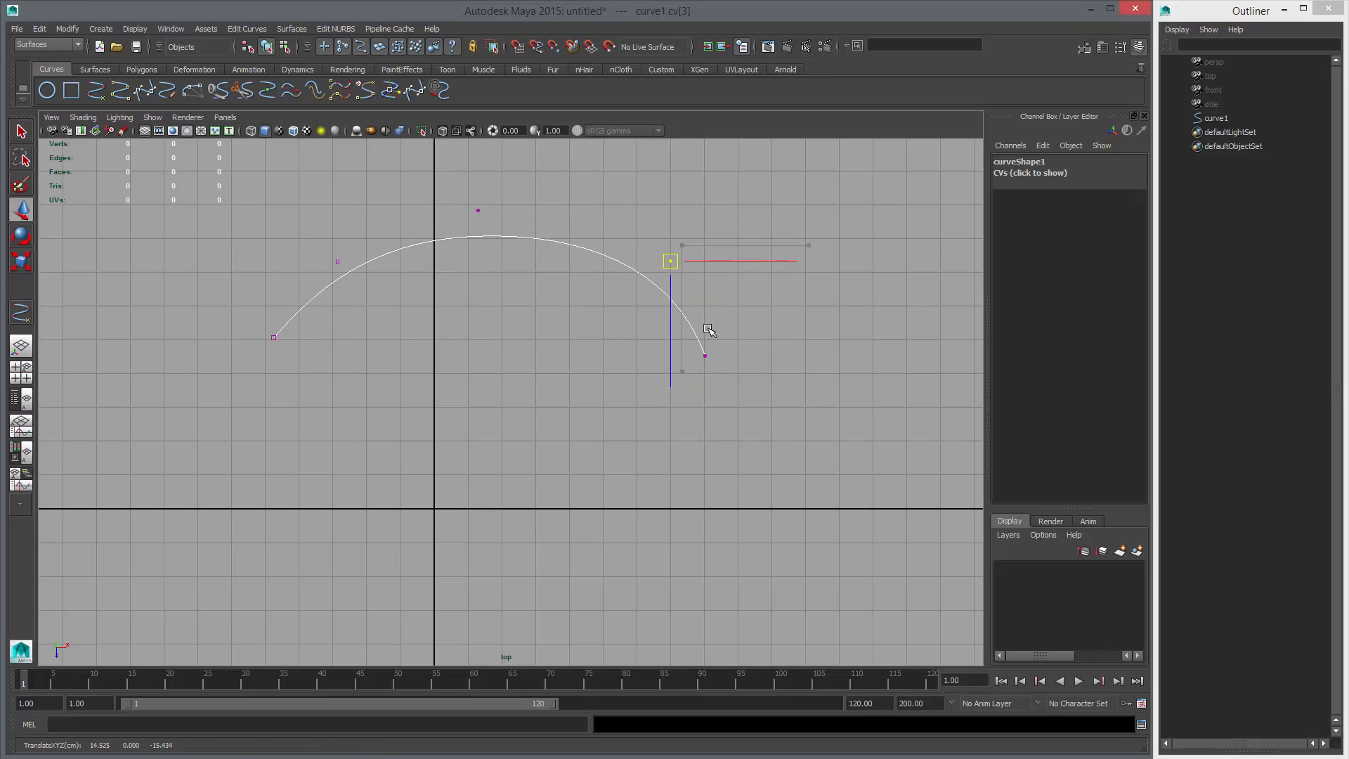
pyautogui.moveTo(593, 238); pyautogui.dragTo(579, 258, button='middle')
# - Switch to curve point mode and pick several points along the arch
pyautogui.moveTo(570, 248); pyautogui.dragTo(560, 211, button='right')
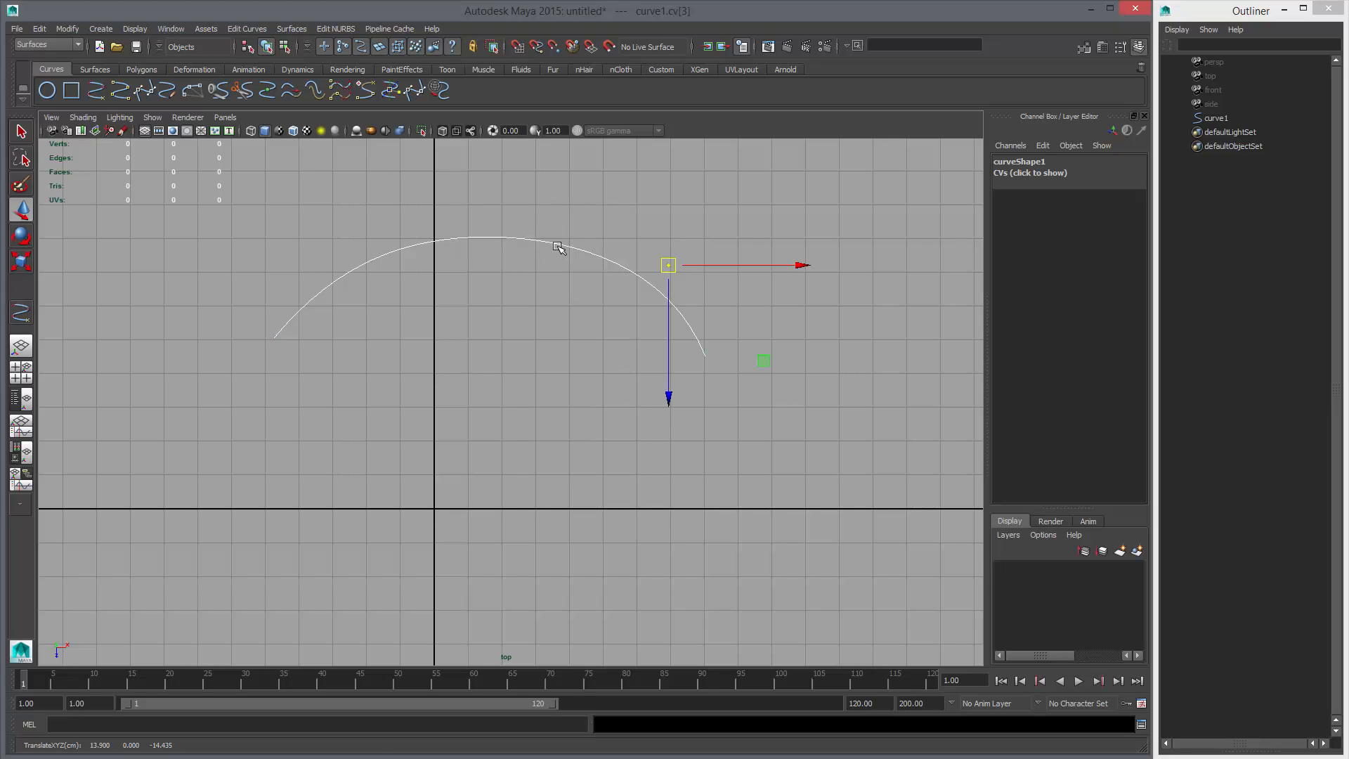
pyautogui.click(388, 252)
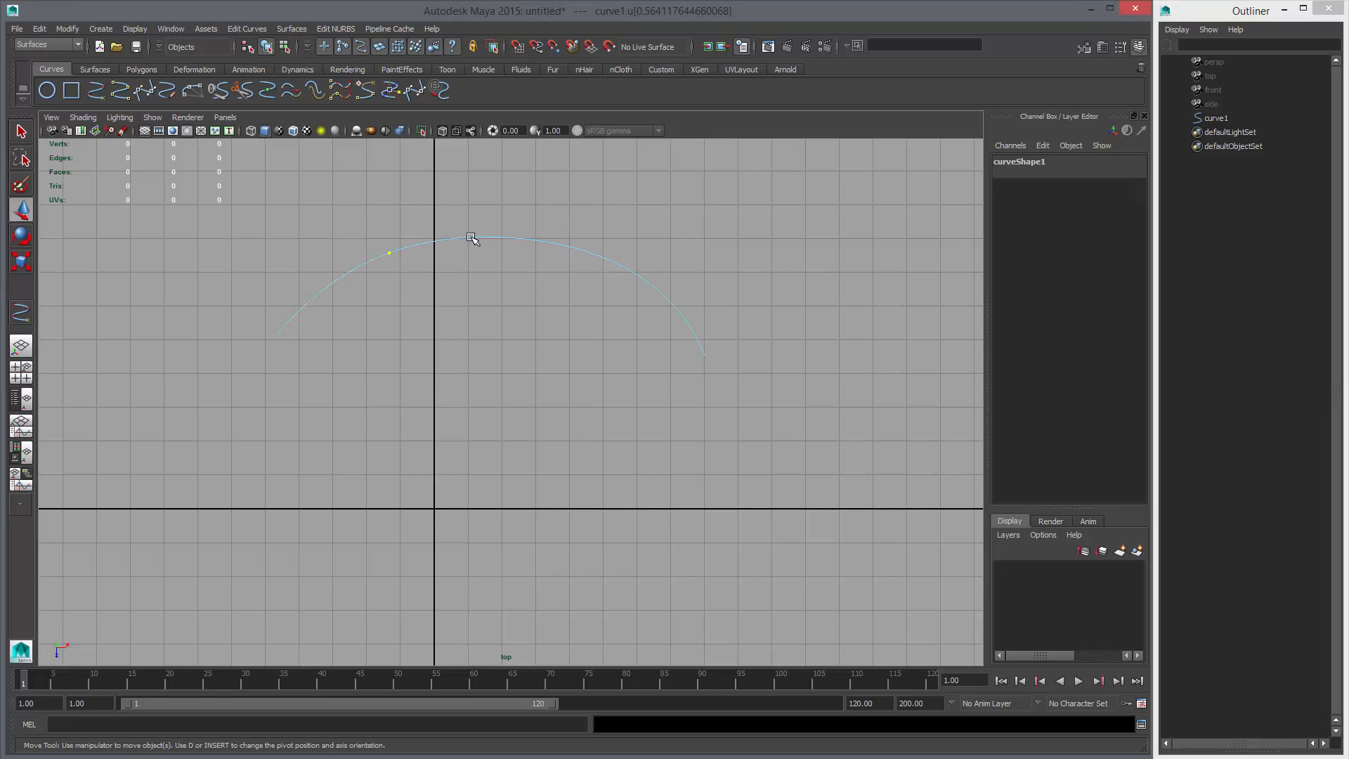
pyautogui.moveTo(473, 237); pyautogui.dragTo(346, 257)
pyautogui.keyDown('shift'); pyautogui.click(429, 242); pyautogui.keyUp('shift')
pyautogui.keyDown('shift'); pyautogui.click(584, 251); pyautogui.keyUp('shift')
pyautogui.keyDown('shift'); pyautogui.click(647, 281); pyautogui.keyUp('shift')
pyautogui.click(603, 206)
pyautogui.click(533, 240)
# - Display the curve's hull, select all its control vertices through it, and move the whole arch slightly down and right
pyautogui.rightClick(544, 242)
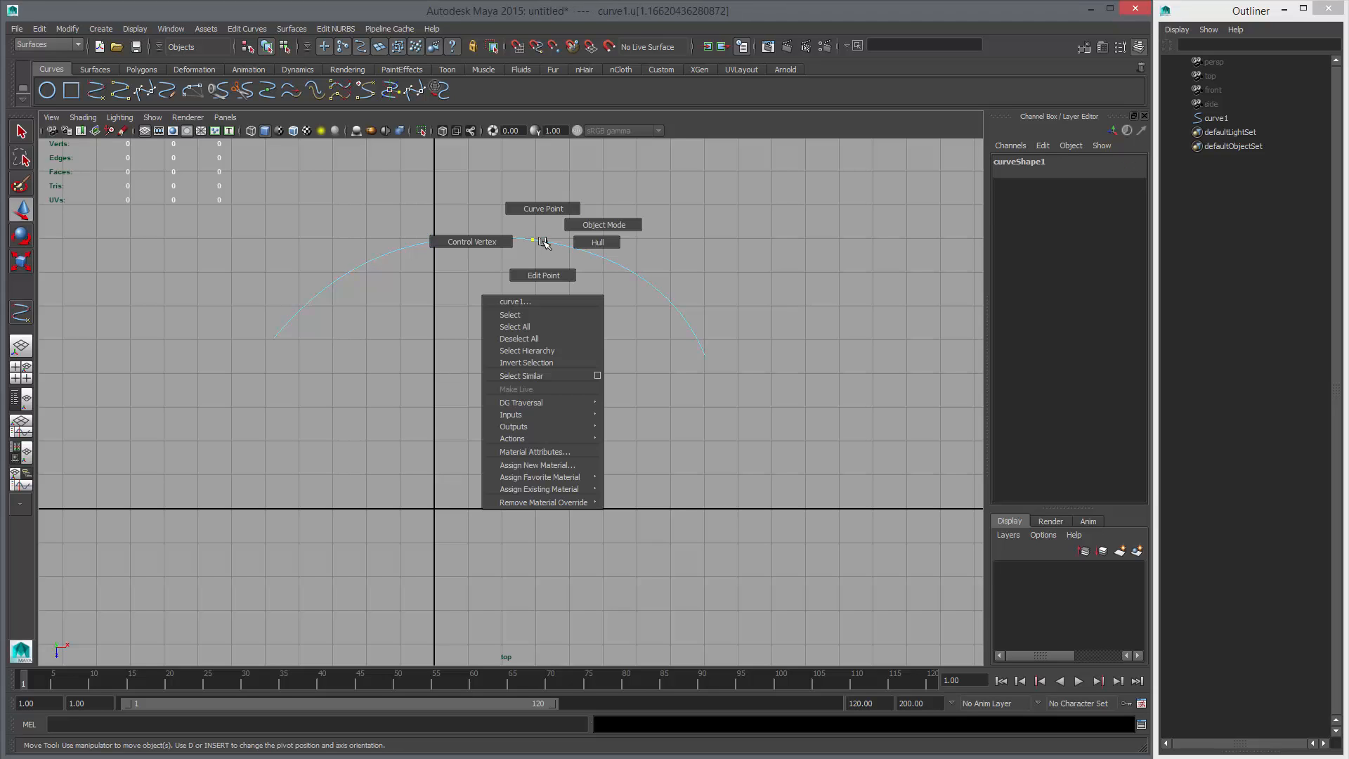
pyautogui.moveTo(543, 242); pyautogui.dragTo(589, 244, button='right')
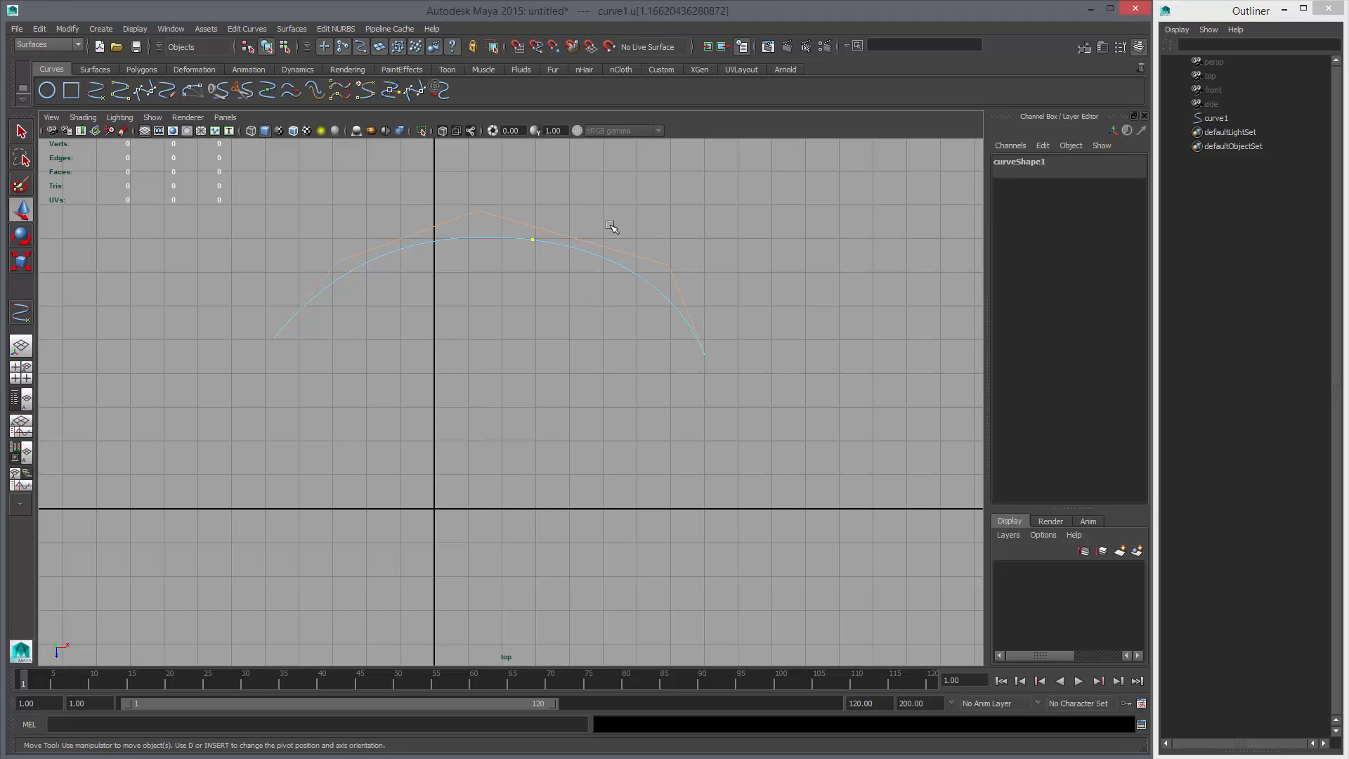
pyautogui.click(484, 210)
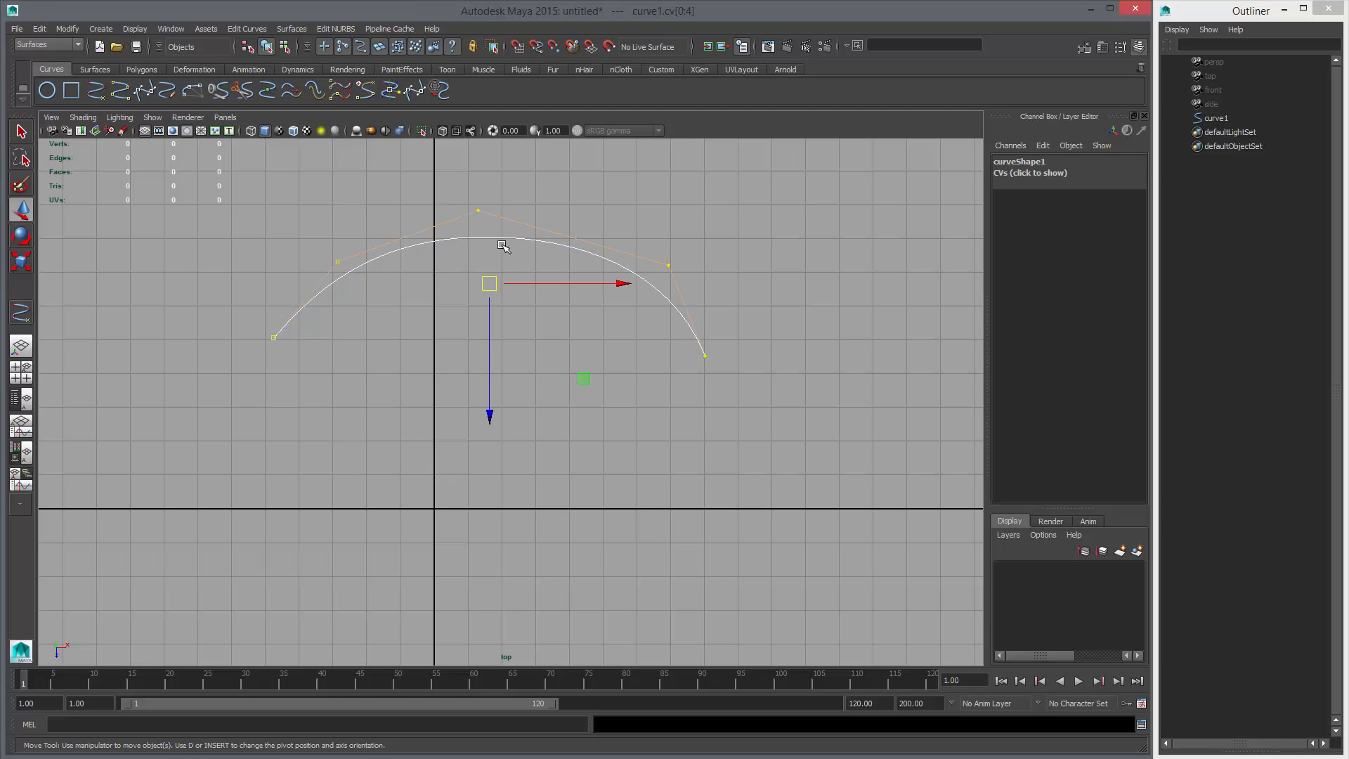
pyautogui.moveTo(479, 212); pyautogui.dragTo(565, 244)
pyautogui.moveTo(666, 250); pyautogui.dragTo(688, 277)
pyautogui.moveTo(689, 301); pyautogui.dragTo(705, 331, button='middle')
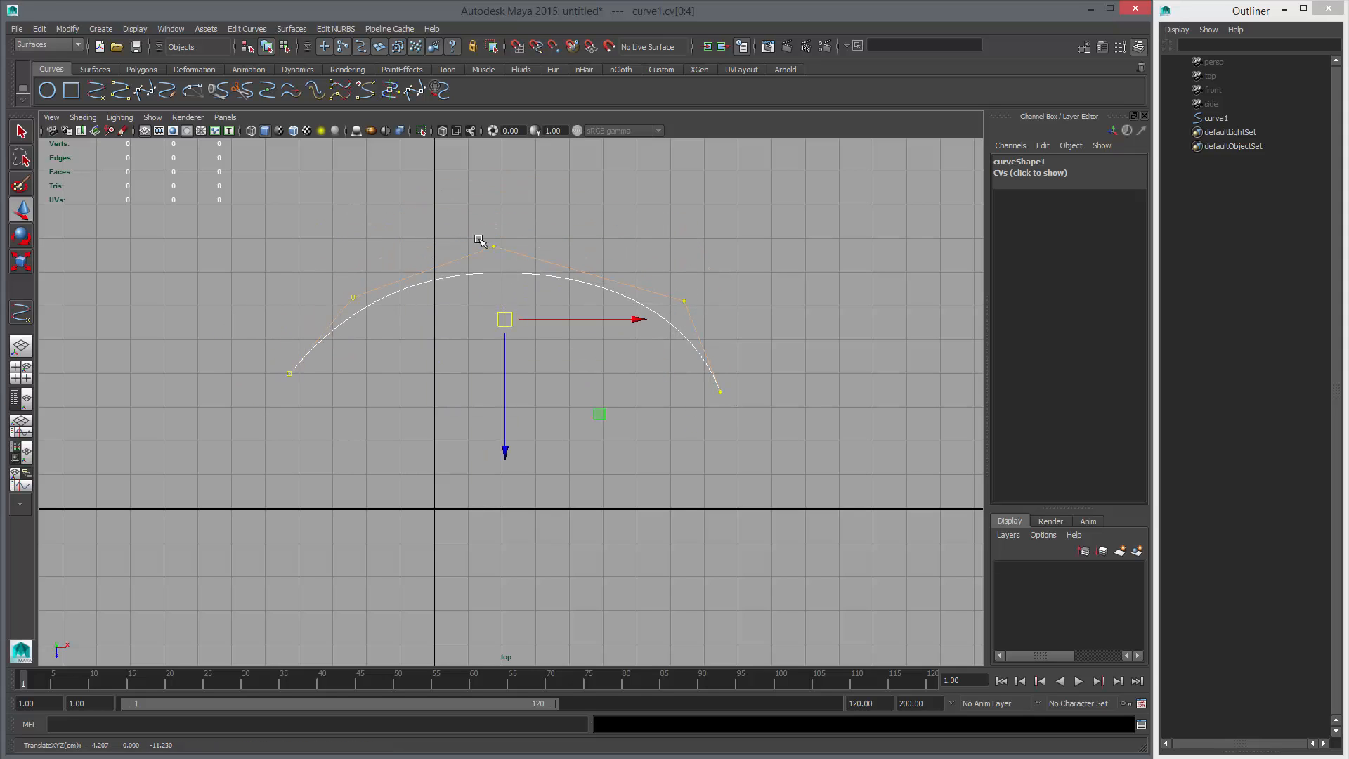
# - Nudge the middle control vertex slightly down and right, then return to object mode with the curve selected
pyautogui.moveTo(511, 277); pyautogui.dragTo(452, 277, button='right')
pyautogui.moveTo(466, 227); pyautogui.dragTo(541, 261)
pyautogui.moveTo(537, 356)
pyautogui.mouseDown(button='middle')
pyautogui.moveTo(519, 318)
pyautogui.moveTo(546, 364)
pyautogui.mouseUp(button='middle')
pyautogui.moveTo(447, 304); pyautogui.dragTo(471, 291, button='right')
pyautogui.click(539, 287)
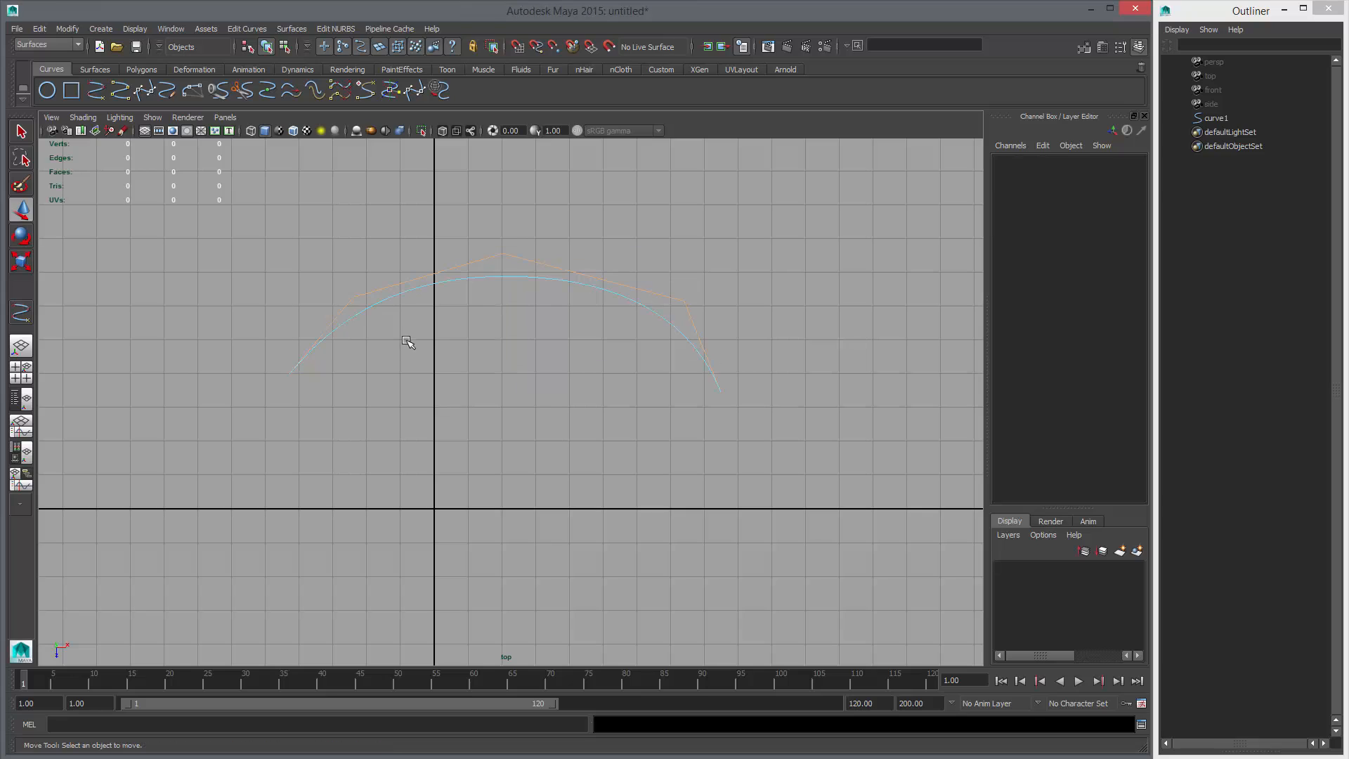
pyautogui.press('F8')
pyautogui.click(492, 280)
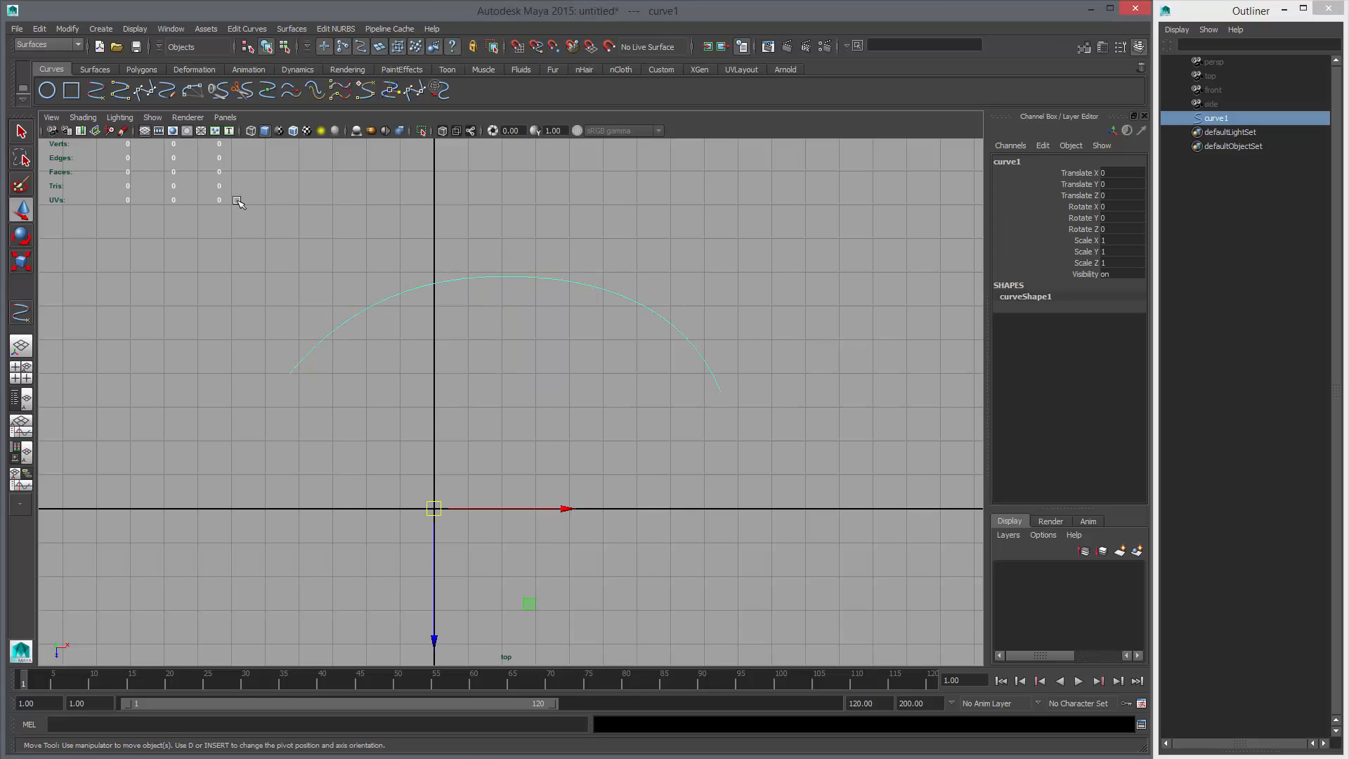
pyautogui.click(120, 90)
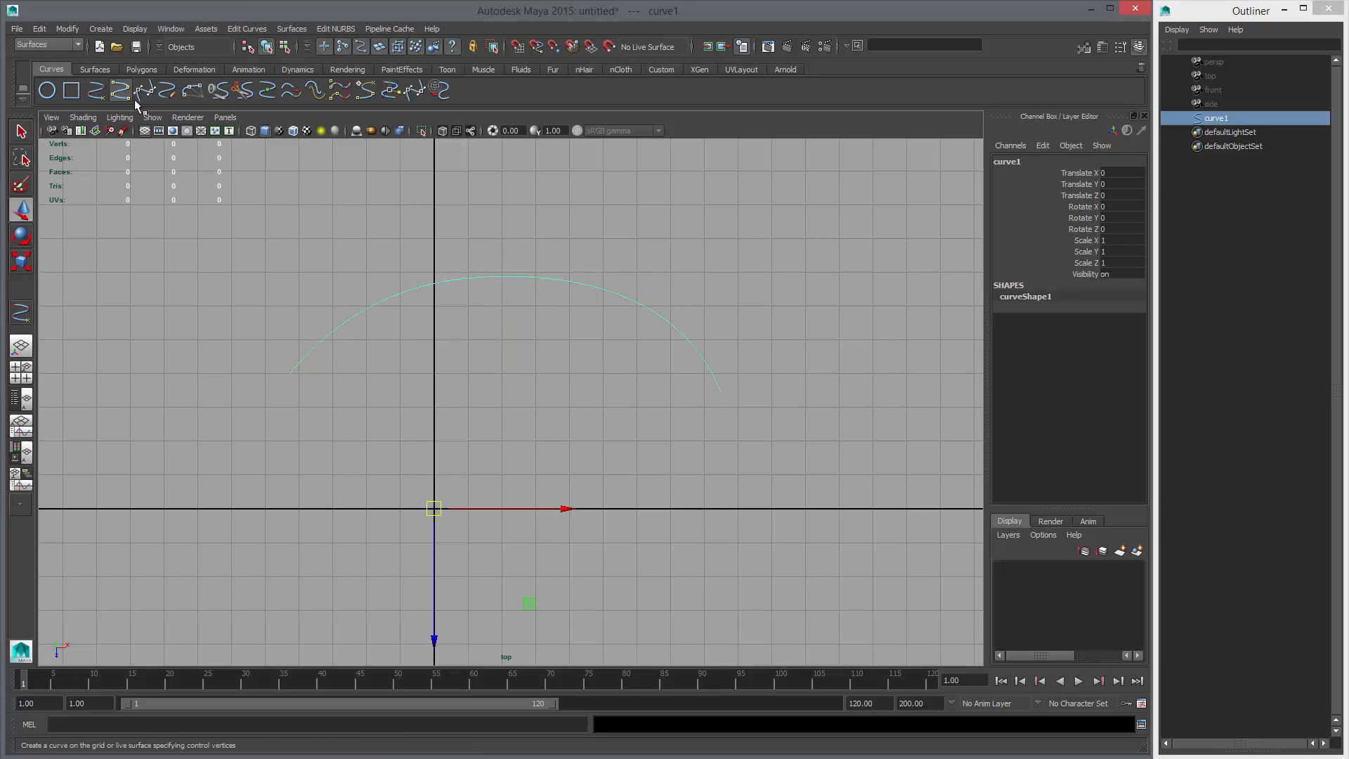
pyautogui.keyDown('alt'); pyautogui.moveTo(551, 232); pyautogui.dragTo(417, 335, button='middle'); pyautogui.keyUp('alt')
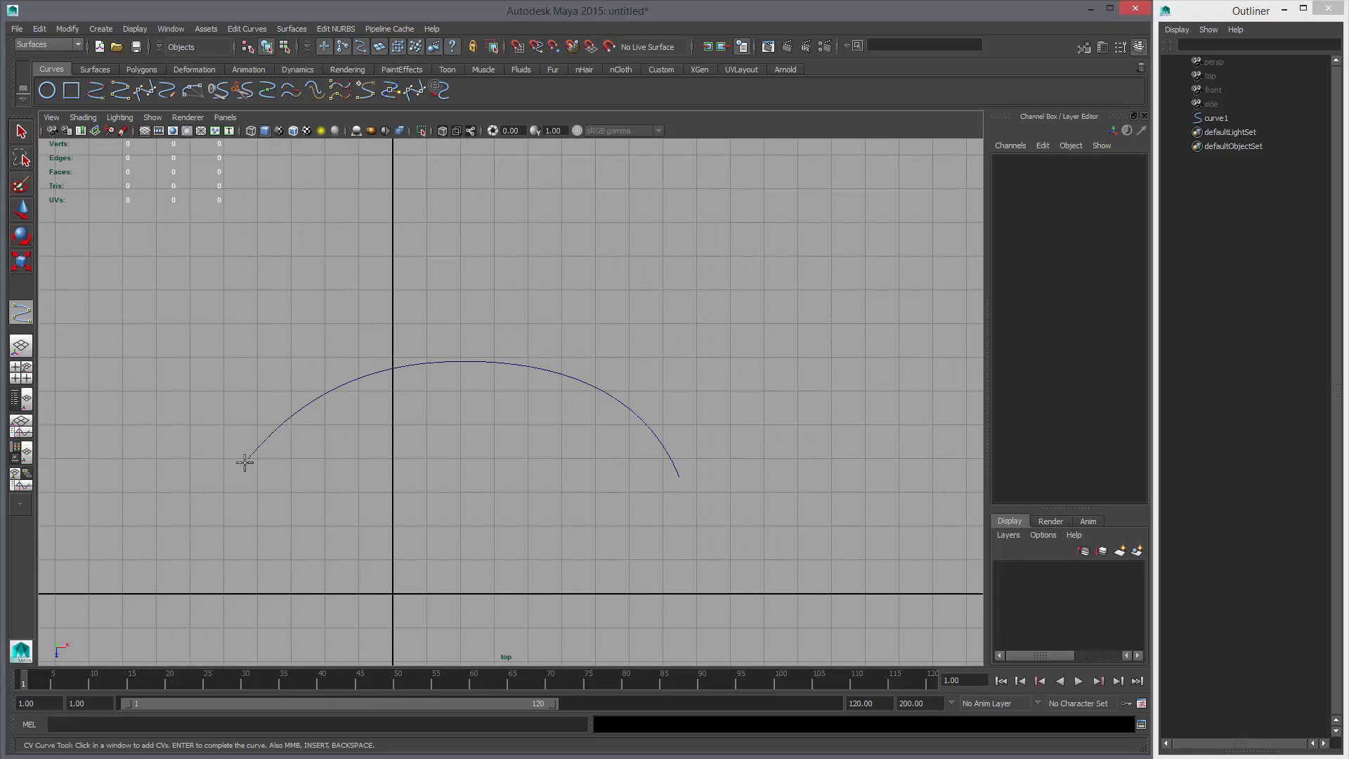
pyautogui.keyDown('alt'); pyautogui.moveTo(454, 363); pyautogui.dragTo(489, 329, button='middle'); pyautogui.keyUp('alt')
pyautogui.press('w')
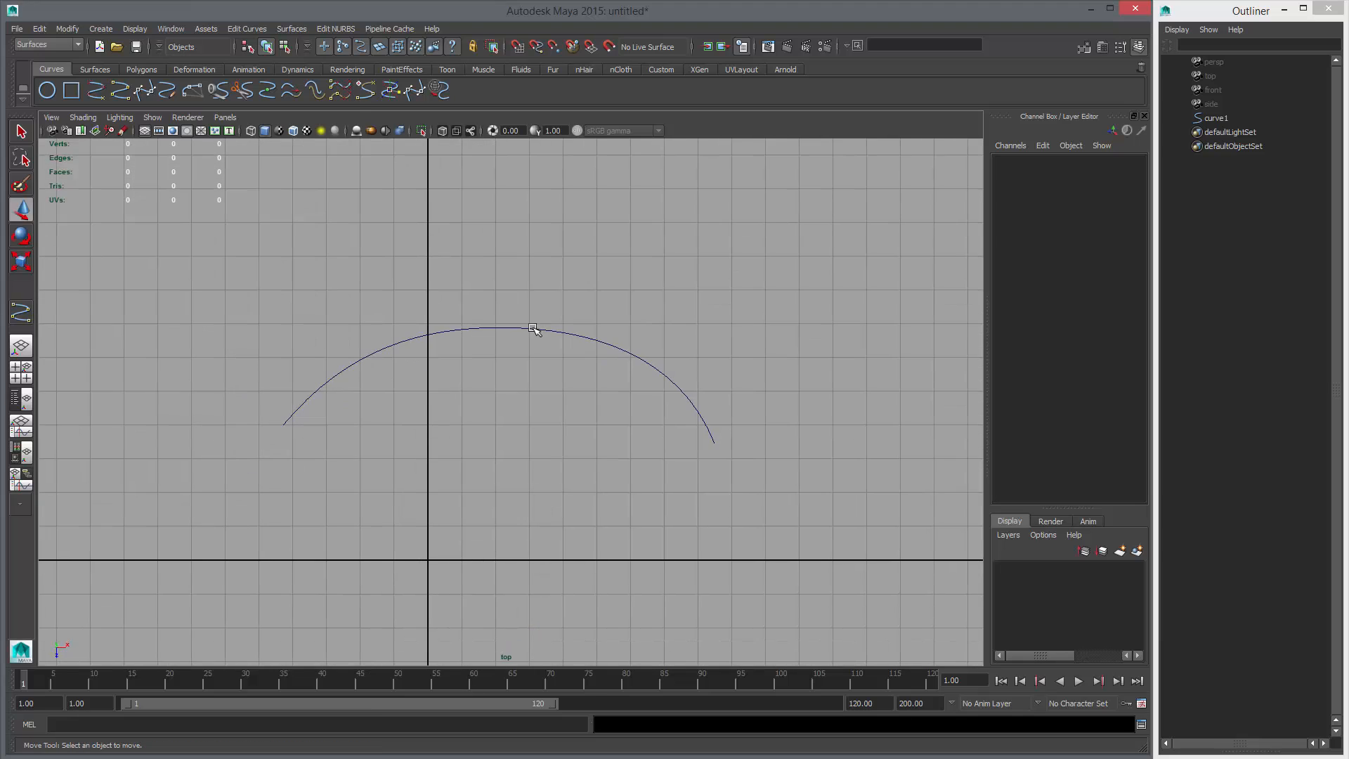
# - In control vertex mode, shift the arch's left end up and right, its inner left vertex down and left, and its middle vertex slightly up
pyautogui.rightClick(537, 327)
pyautogui.moveTo(534, 329); pyautogui.dragTo(466, 325, button='right')
pyautogui.moveTo(289, 326); pyautogui.dragTo(428, 379)
pyautogui.moveTo(439, 386); pyautogui.dragTo(426, 383, button='middle')
pyautogui.moveTo(235, 408); pyautogui.dragTo(362, 447)
pyautogui.moveTo(364, 448)
pyautogui.mouseDown(button='middle')
pyautogui.moveTo(350, 452)
pyautogui.moveTo(370, 438)
pyautogui.mouseUp(button='middle')
pyautogui.moveTo(310, 297); pyautogui.dragTo(404, 374)
pyautogui.moveTo(416, 377); pyautogui.dragTo(410, 390, button='middle')
pyautogui.moveTo(462, 232); pyautogui.dragTo(619, 348)
pyautogui.moveTo(628, 345); pyautogui.dragTo(622, 335, button='middle')
pyautogui.moveTo(631, 319); pyautogui.dragTo(750, 463)
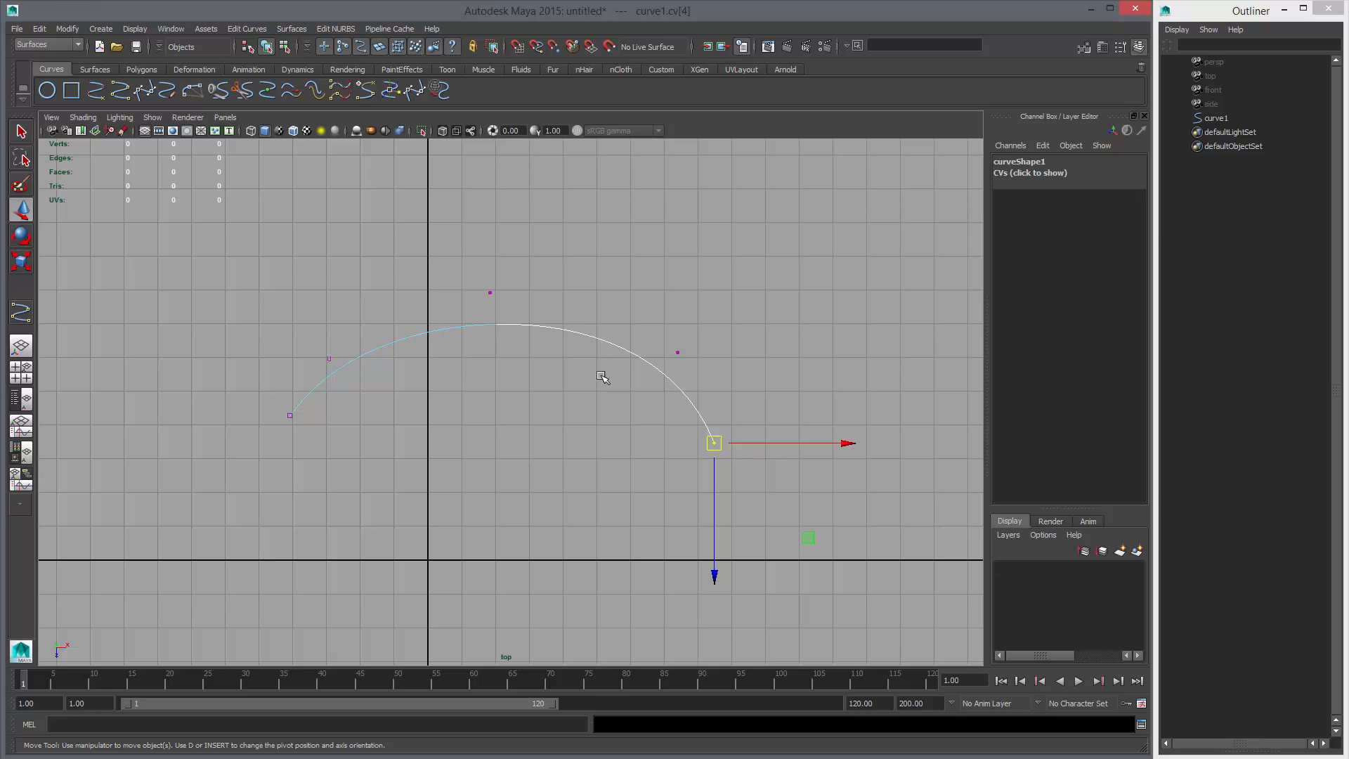
# - Draw a second arch above the first one with the CV Curve tool, placing five control vertices from left to right
pyautogui.keyDown('alt'); pyautogui.moveTo(490, 283); pyautogui.dragTo(484, 354, button='middle'); pyautogui.keyUp('alt')
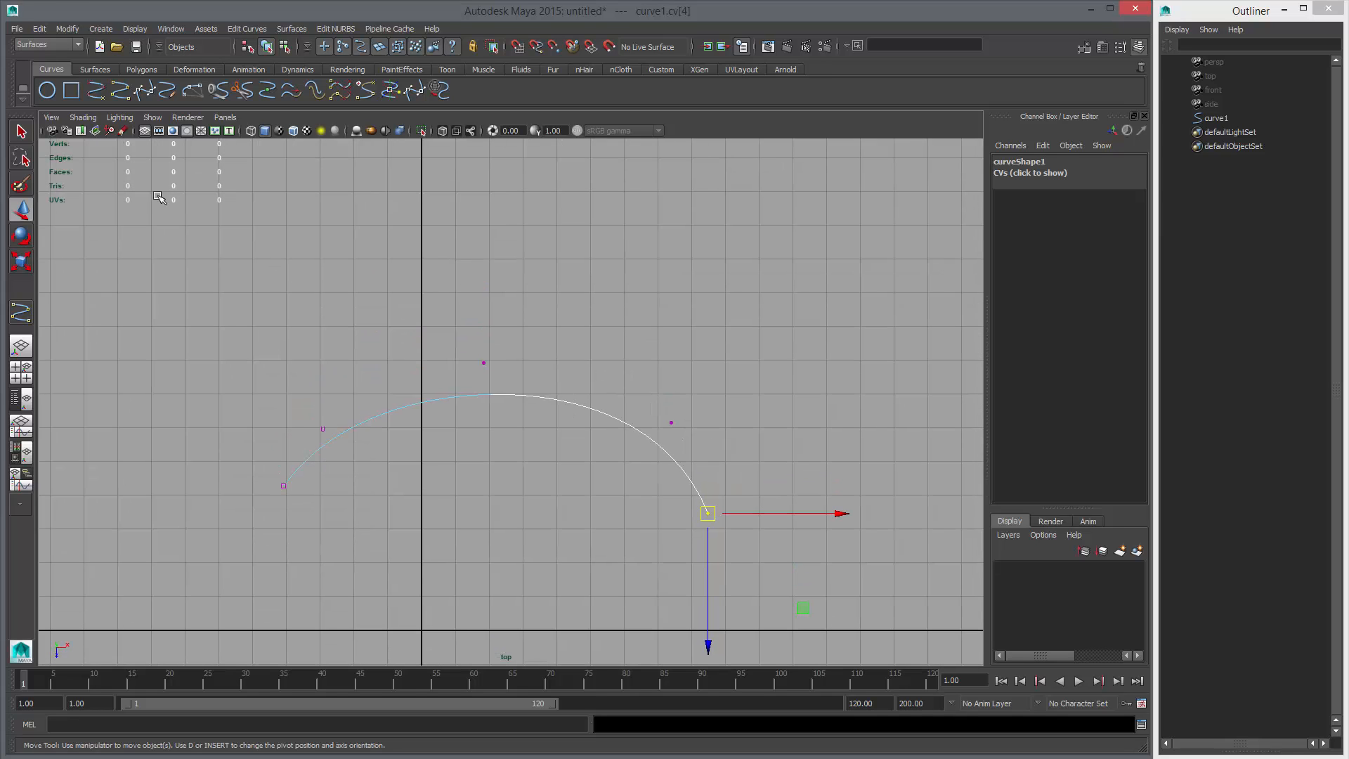
pyautogui.click(120, 91)
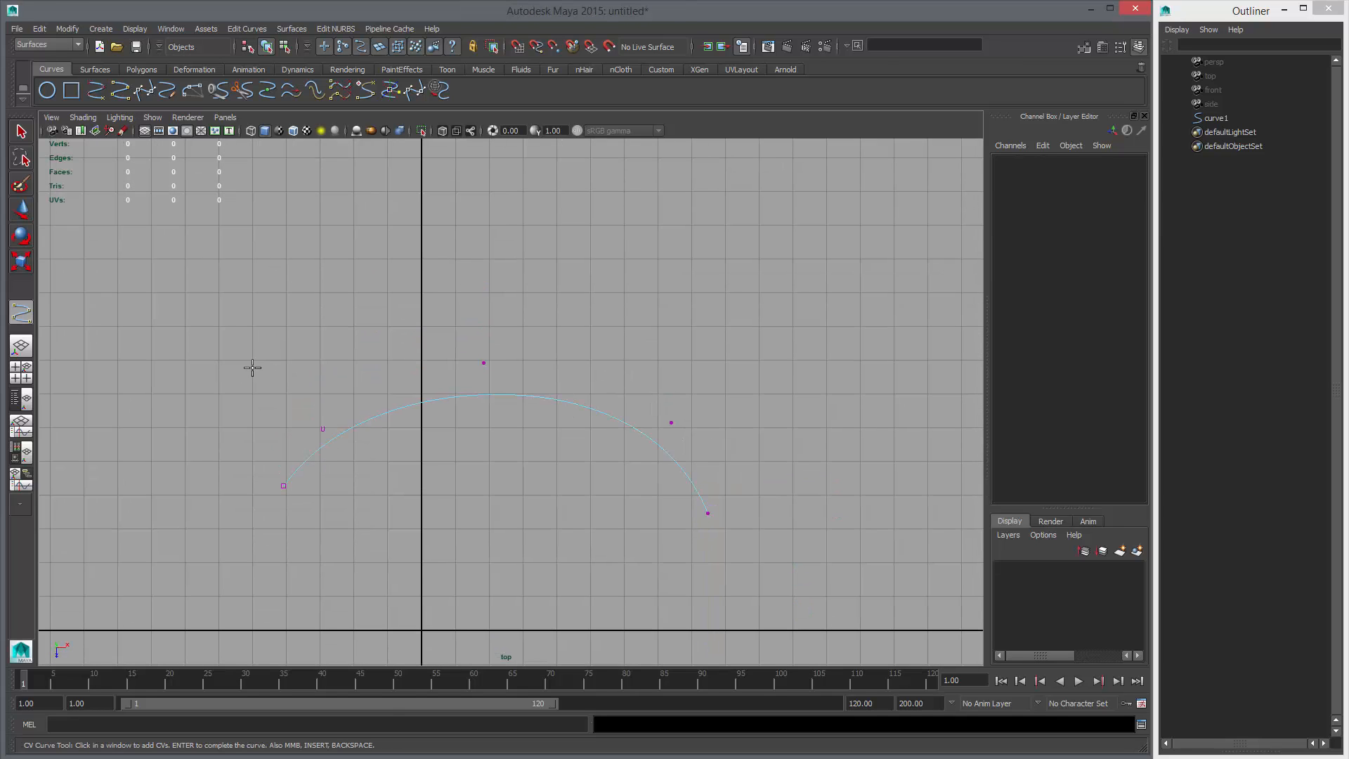
pyautogui.click(251, 368)
pyautogui.click(306, 315)
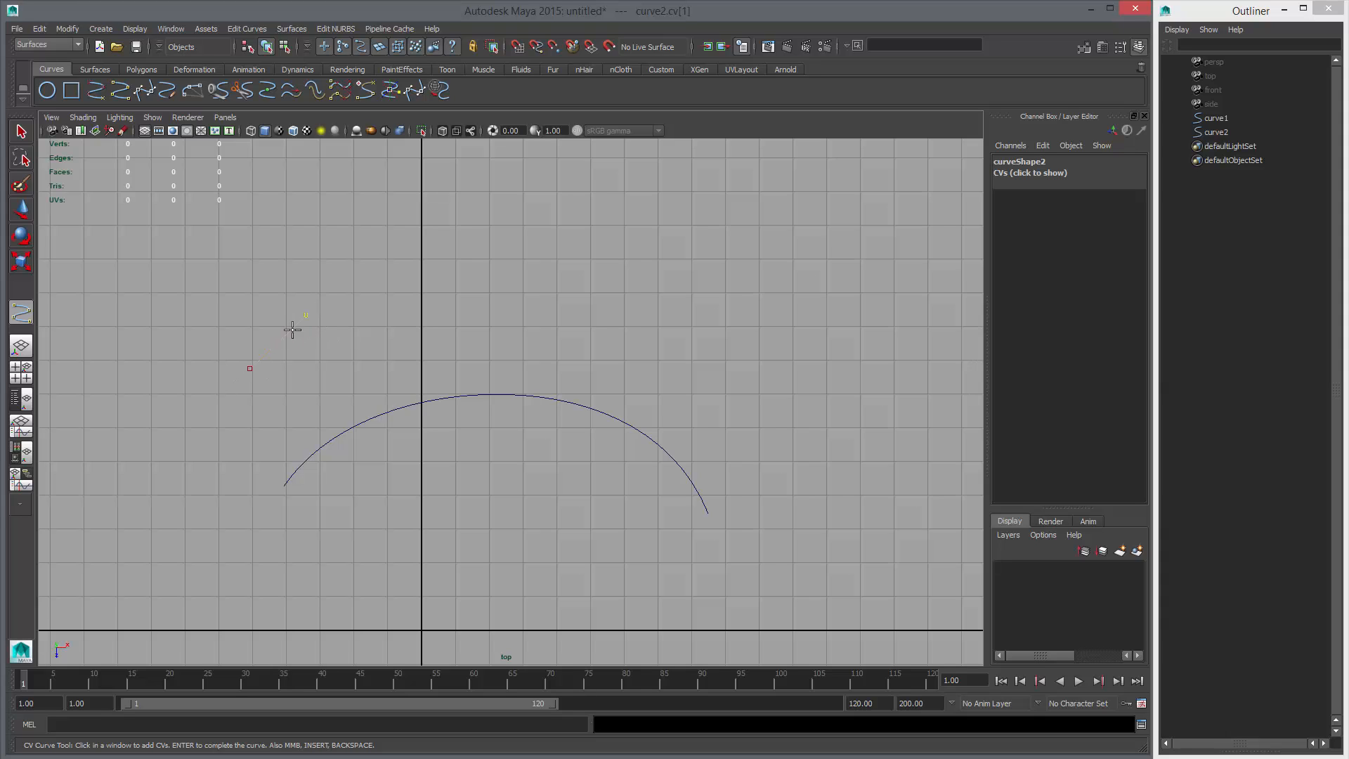
pyautogui.click(429, 267)
pyautogui.click(584, 281)
pyautogui.click(687, 345)
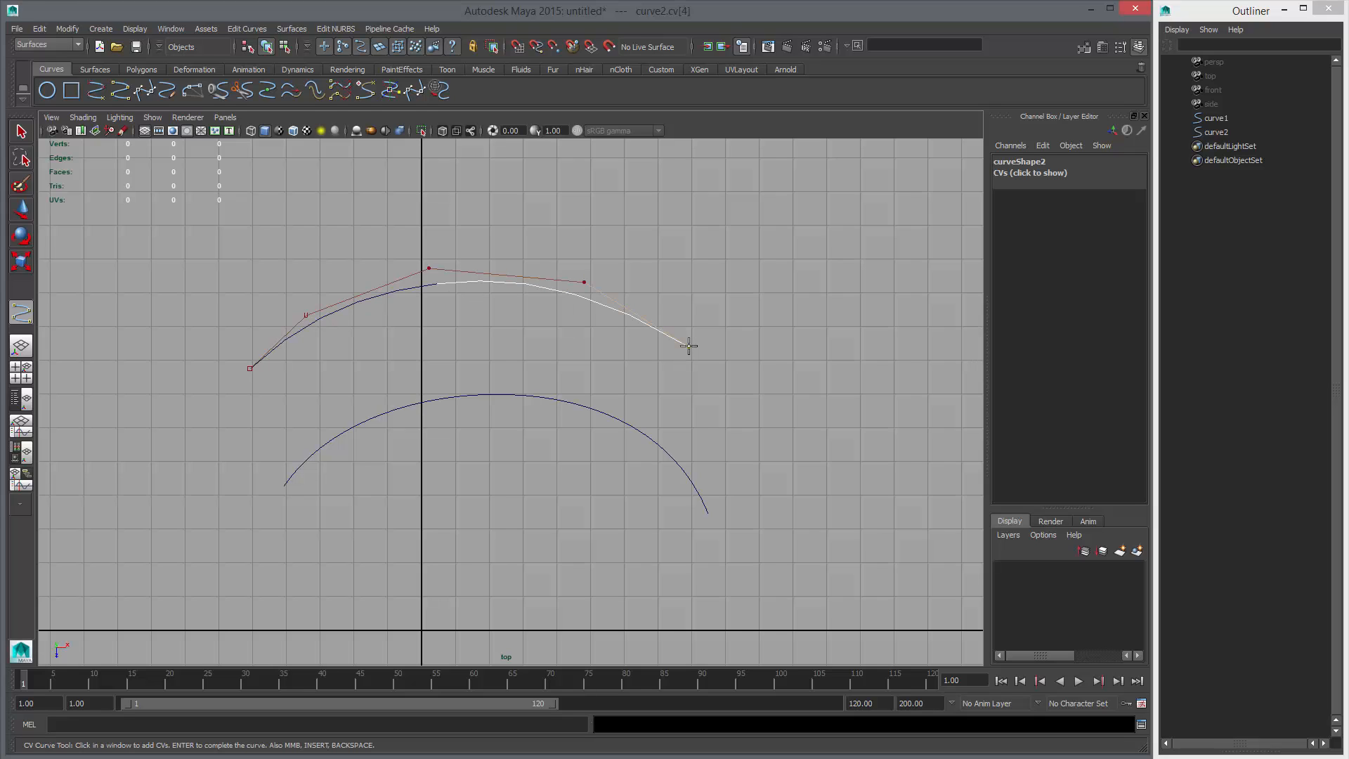
pyautogui.press('Return')
# - Show the new arch's control vertices and pick the second one, then select each arch in turn to compare their shapes
pyautogui.moveTo(533, 294); pyautogui.dragTo(483, 281, button='right')
pyautogui.click(305, 315)
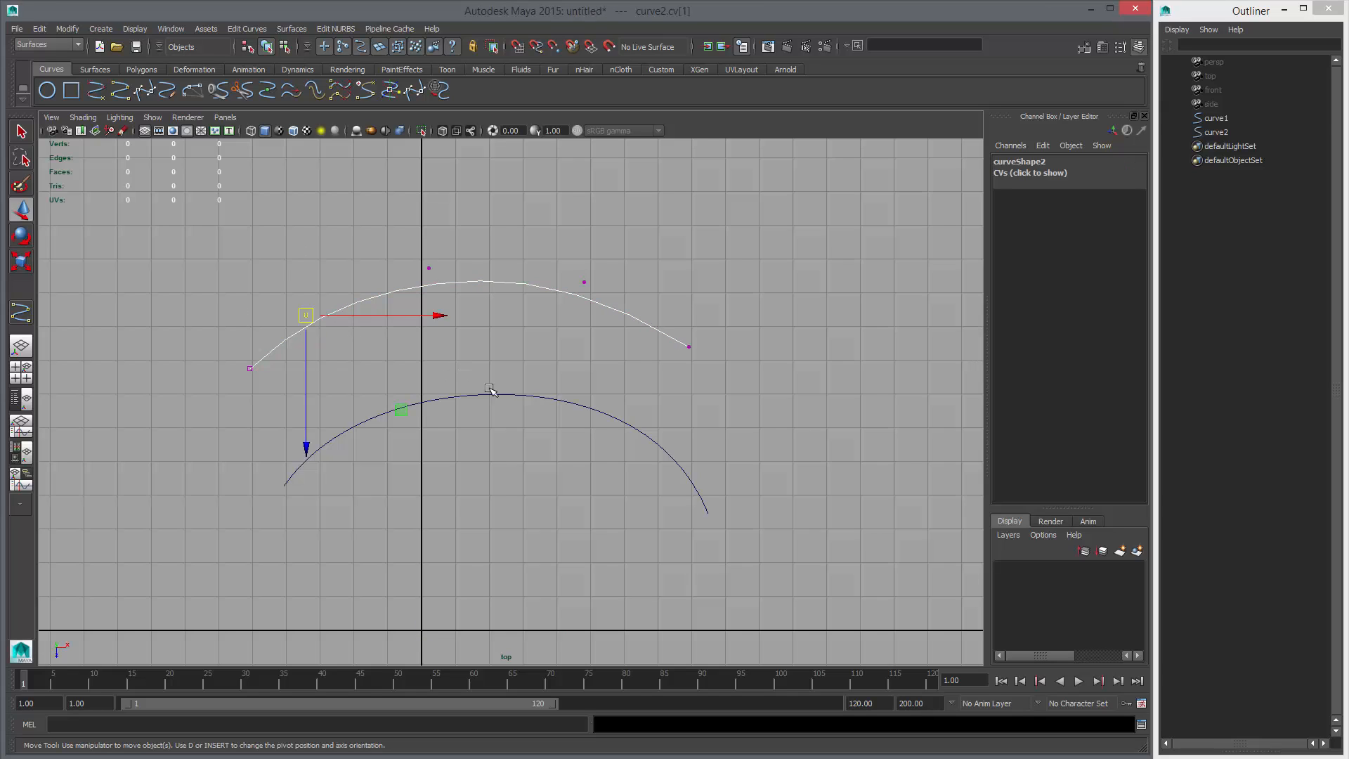
pyautogui.click(540, 396)
pyautogui.click(324, 317)
pyautogui.click(605, 416)
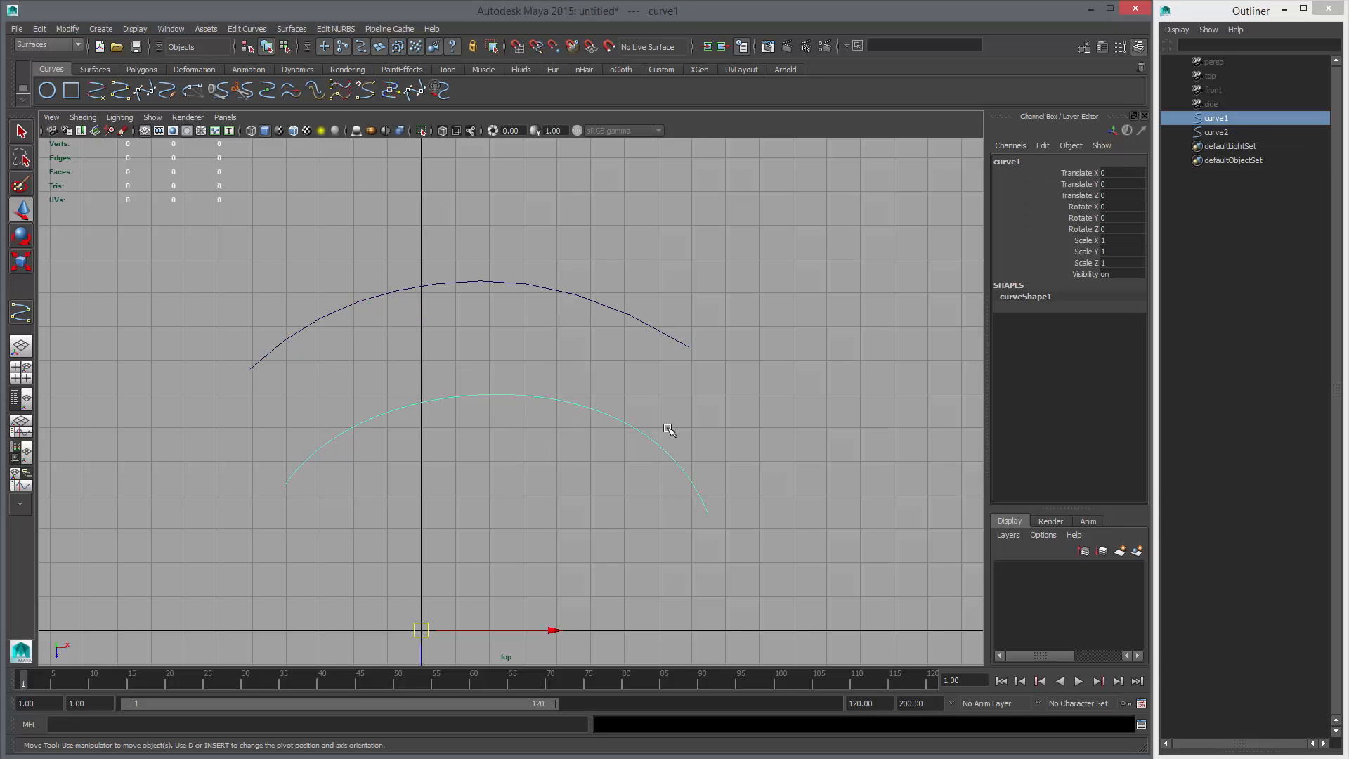
pyautogui.click(364, 300)
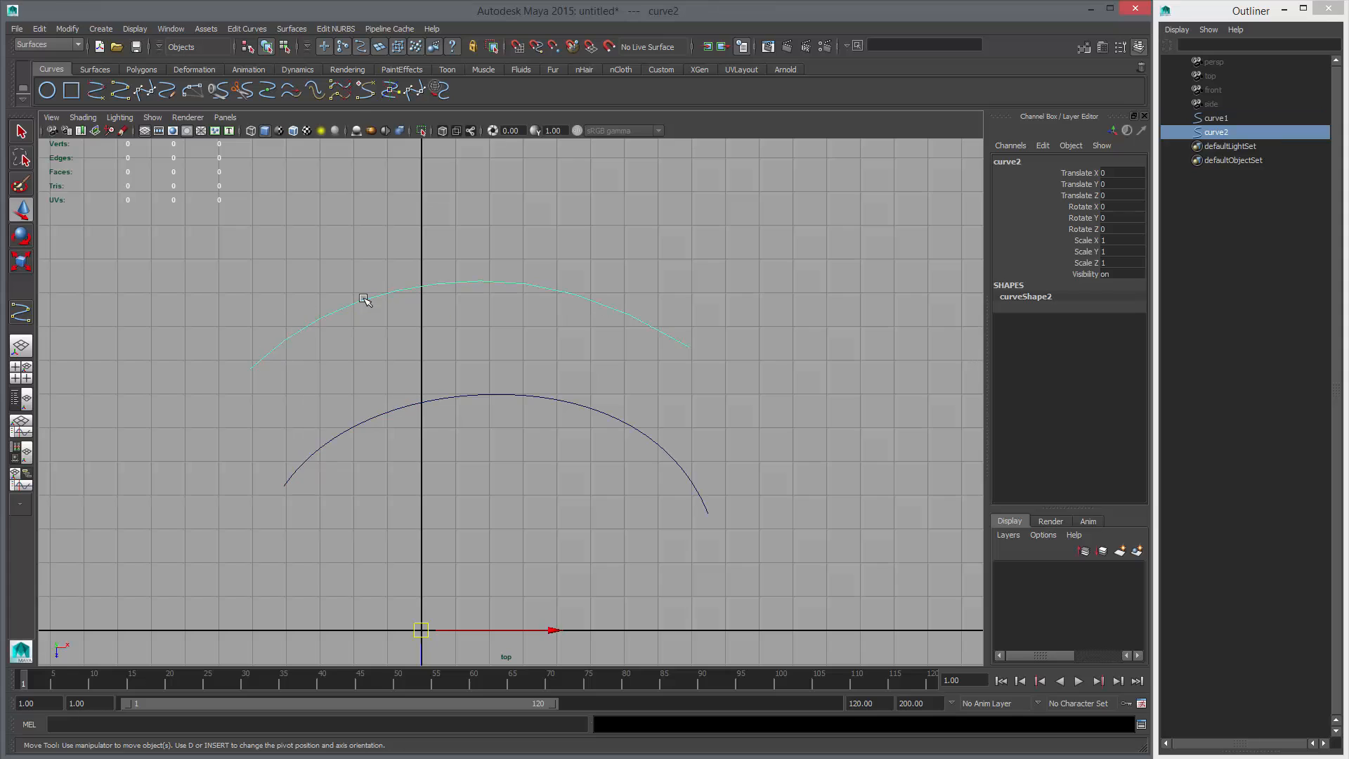
# - Move the upper arch's inner left control vertex up and left, its middle and inner right ones up and right, and smooth its display
pyautogui.moveTo(363, 299); pyautogui.dragTo(318, 286, button='right')
pyautogui.moveTo(255, 265); pyautogui.dragTo(334, 331)
pyautogui.moveTo(372, 354); pyautogui.dragTo(365, 334, button='middle')
pyautogui.moveTo(399, 243); pyautogui.dragTo(492, 298)
pyautogui.moveTo(509, 299); pyautogui.dragTo(533, 281, button='middle')
pyautogui.moveTo(548, 221); pyautogui.dragTo(632, 321)
pyautogui.moveTo(632, 322); pyautogui.dragTo(657, 310, button='middle')
pyautogui.moveTo(657, 307); pyautogui.dragTo(758, 394)
pyautogui.press('3')
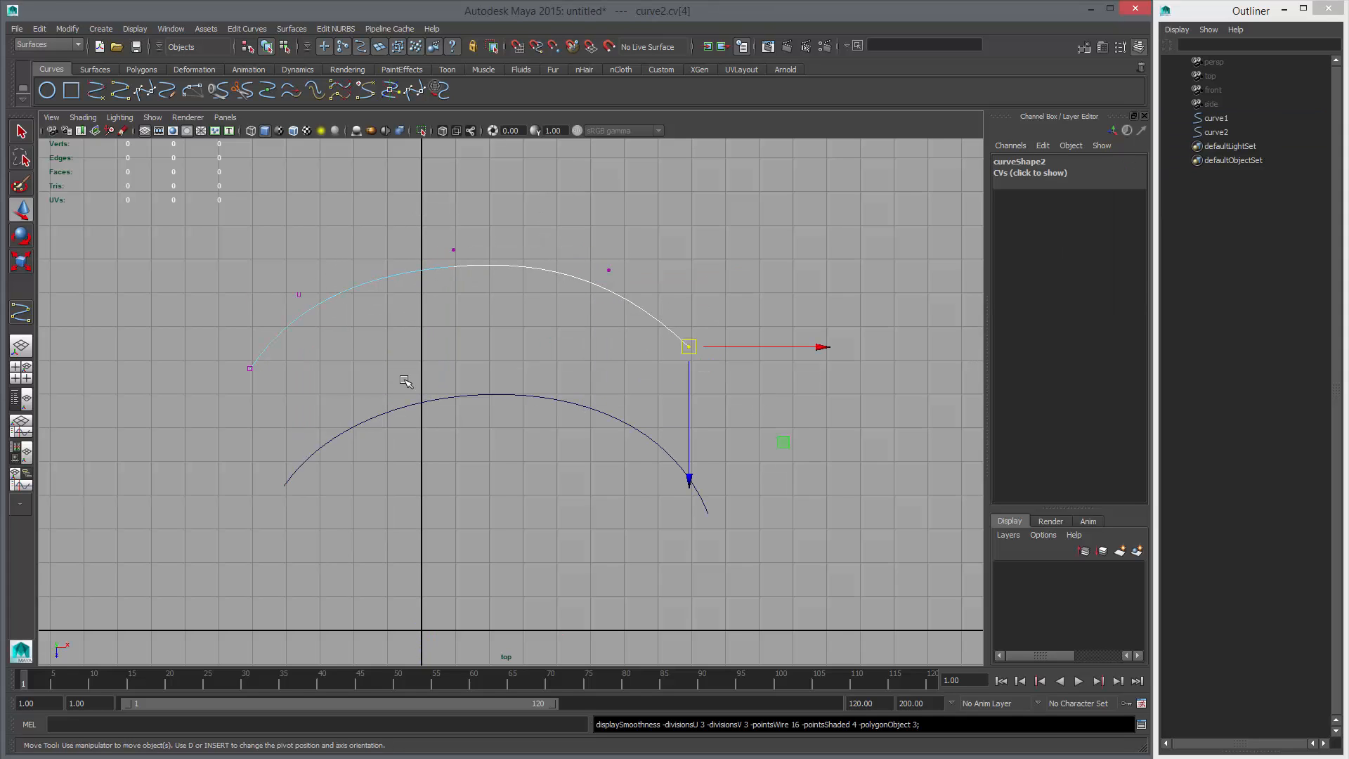
# - Display the control vertices of both arches together and examine the start vertex and the U-marked second vertex up close
pyautogui.keyDown('shift'); pyautogui.click(454, 396); pyautogui.keyUp('shift')
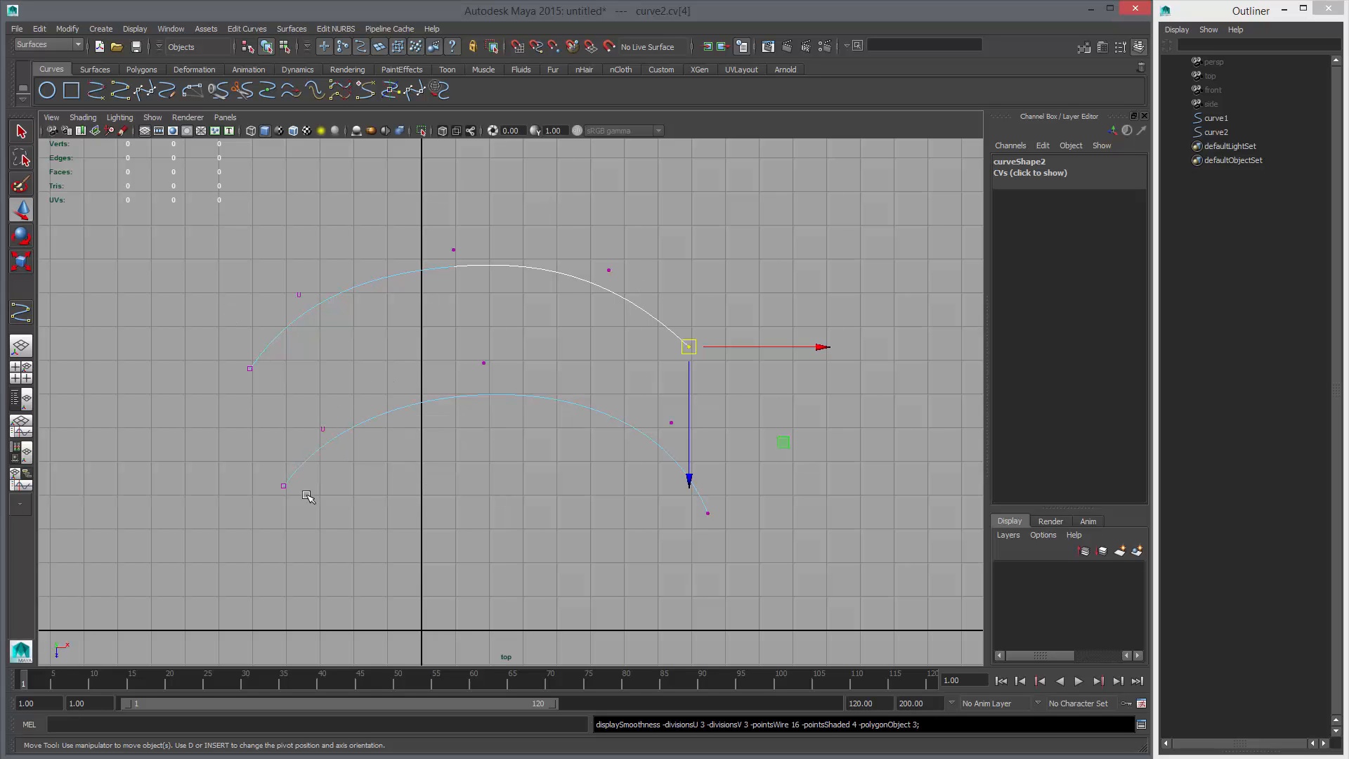
pyautogui.keyDown('alt'); pyautogui.moveTo(422, 392); pyautogui.dragTo(497, 383, button='middle'); pyautogui.keyUp('alt')
pyautogui.keyDown('alt'); pyautogui.moveTo(497, 384); pyautogui.dragTo(711, 416, button='right'); pyautogui.keyUp('alt')
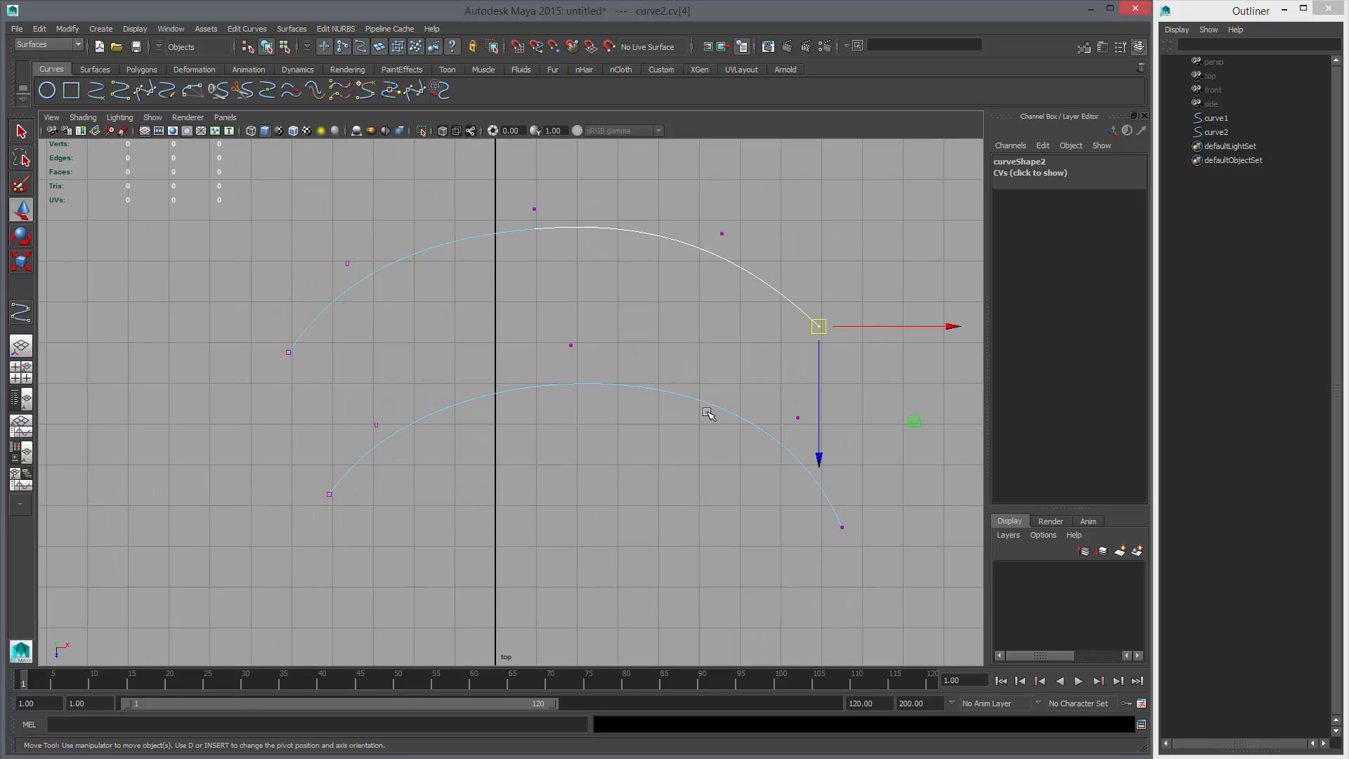
pyautogui.keyDown('alt'); pyautogui.moveTo(710, 415); pyautogui.dragTo(650, 457, button='middle'); pyautogui.keyUp('alt')
pyautogui.moveTo(448, 237); pyautogui.dragTo(504, 275)
pyautogui.click(756, 369)
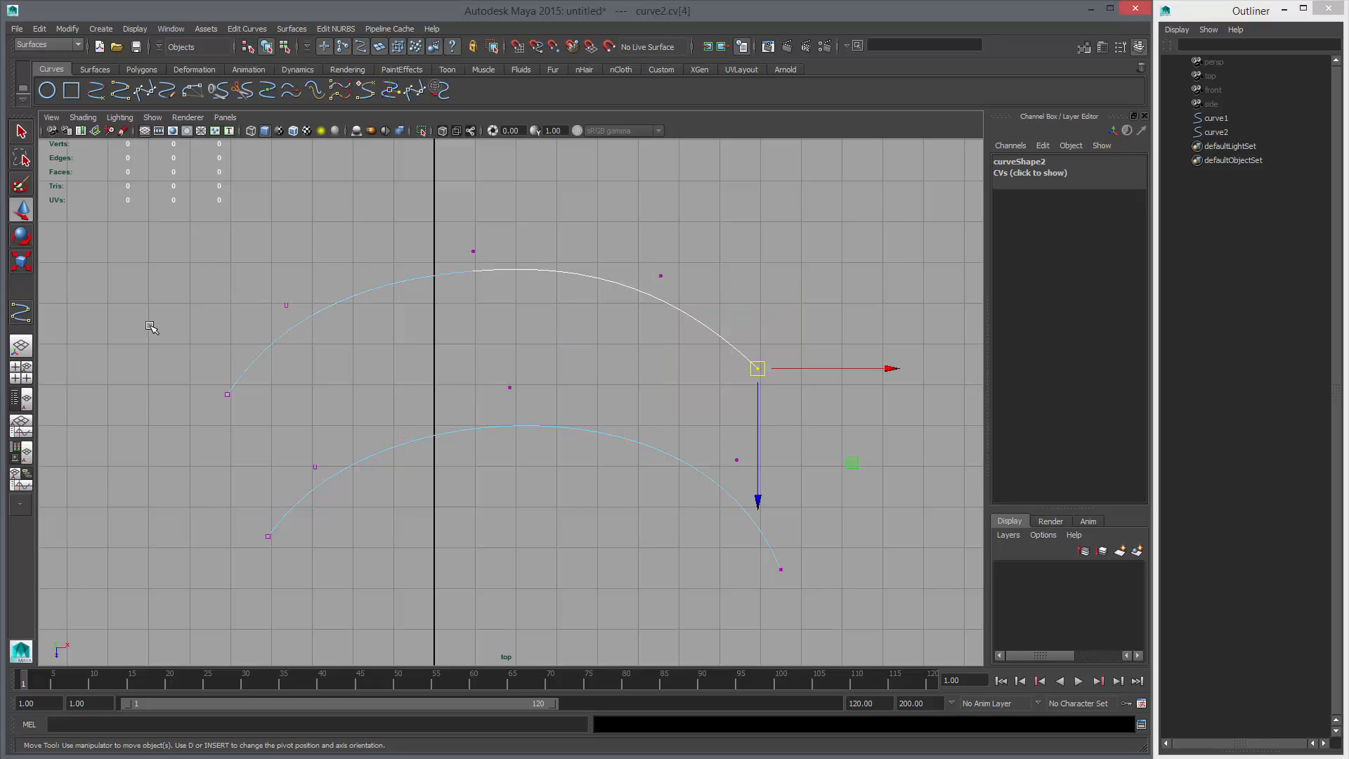
pyautogui.moveTo(151, 327); pyautogui.dragTo(251, 422)
pyautogui.keyDown('alt'); pyautogui.moveTo(291, 374); pyautogui.dragTo(587, 442, button='right'); pyautogui.keyUp('alt')
pyautogui.moveTo(200, 344); pyautogui.dragTo(342, 427)
pyautogui.keyDown('alt'); pyautogui.moveTo(439, 350); pyautogui.dragTo(422, 404, button='middle'); pyautogui.keyUp('alt')
pyautogui.keyDown('alt'); pyautogui.moveTo(677, 404); pyautogui.dragTo(413, 278, button='right'); pyautogui.keyUp('alt')
# - Move the upper arch's second control vertex slightly down and left, select the lower arch's second vertex, and return to object mode
pyautogui.click(461, 305)
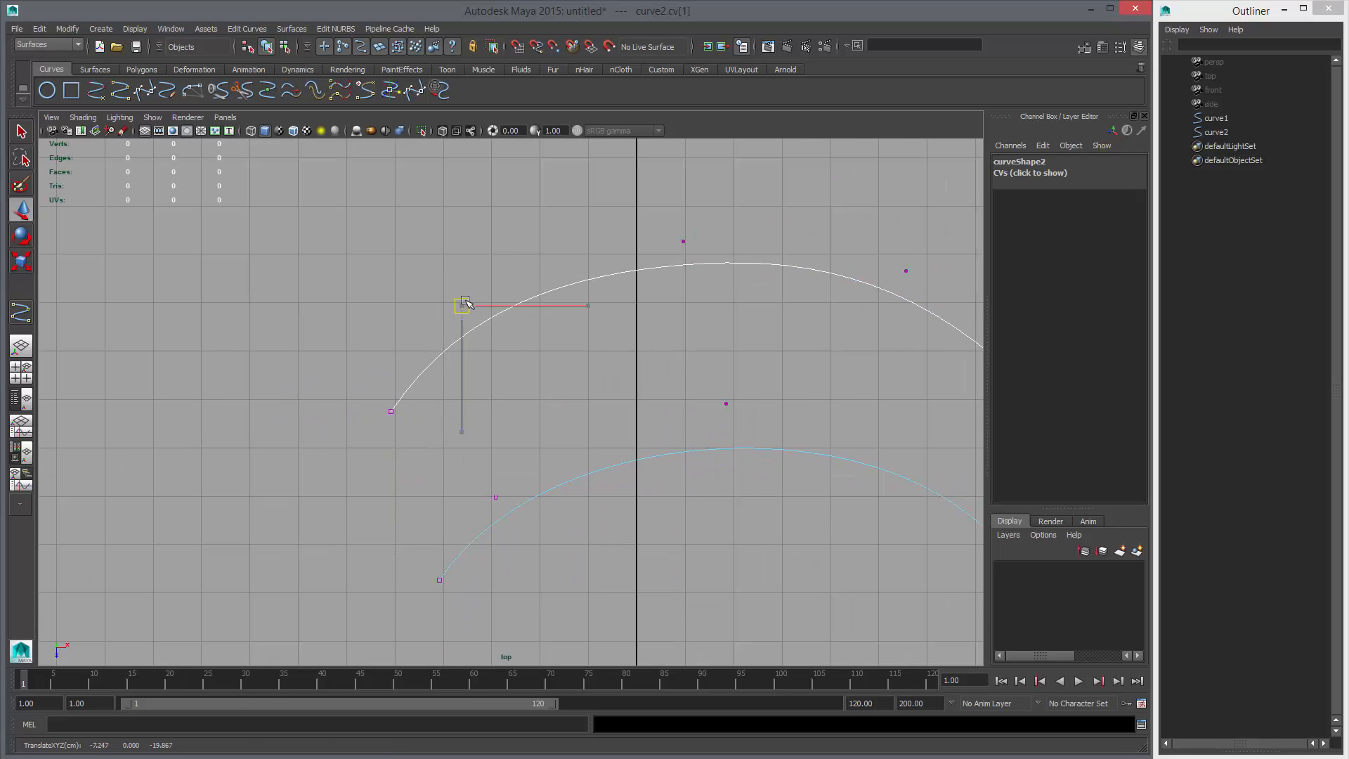
pyautogui.moveTo(465, 303)
pyautogui.mouseDown()
pyautogui.moveTo(478, 288)
pyautogui.moveTo(503, 361)
pyautogui.moveTo(521, 250)
pyautogui.moveTo(458, 311)
pyautogui.mouseUp()
pyautogui.click(393, 411)
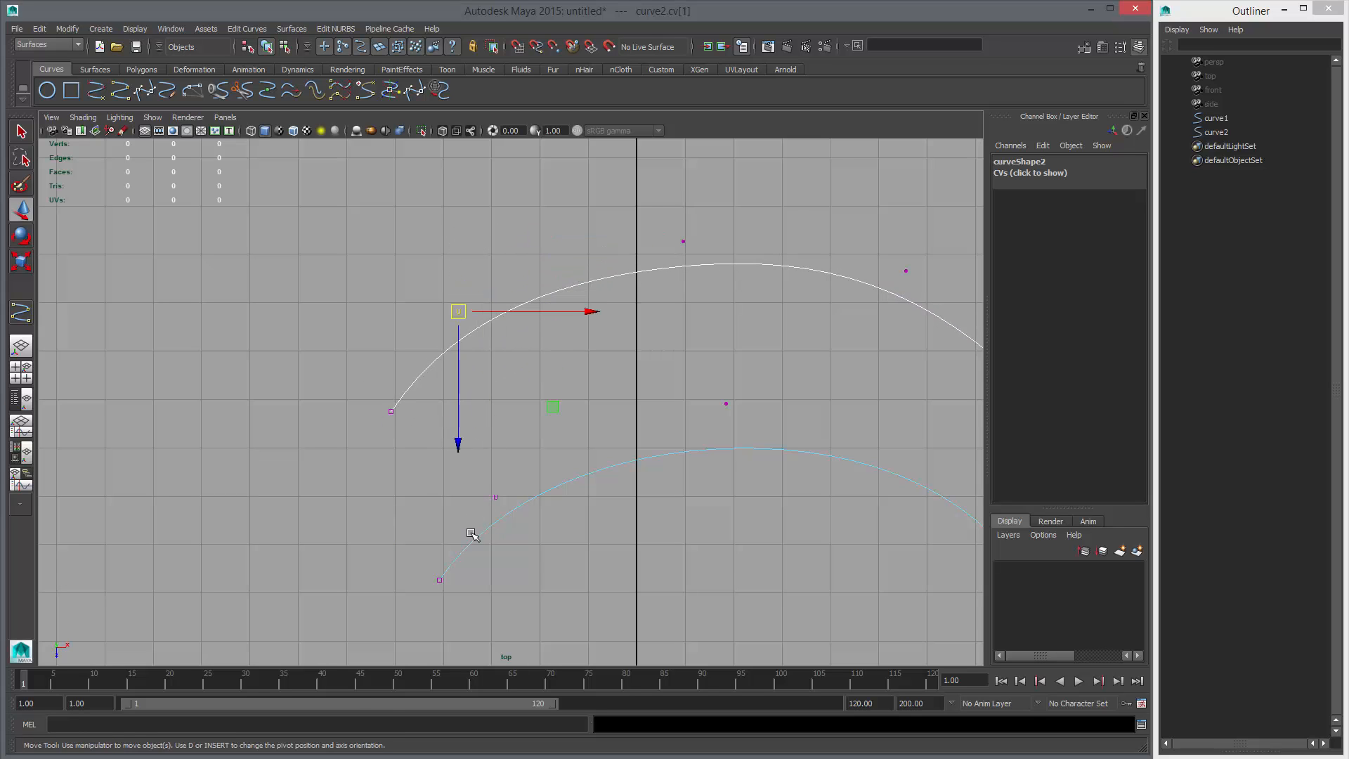
pyautogui.moveTo(472, 534); pyautogui.dragTo(541, 492)
pyautogui.keyDown('alt'); pyautogui.moveTo(829, 452); pyautogui.dragTo(681, 395, button='middle'); pyautogui.keyUp('alt')
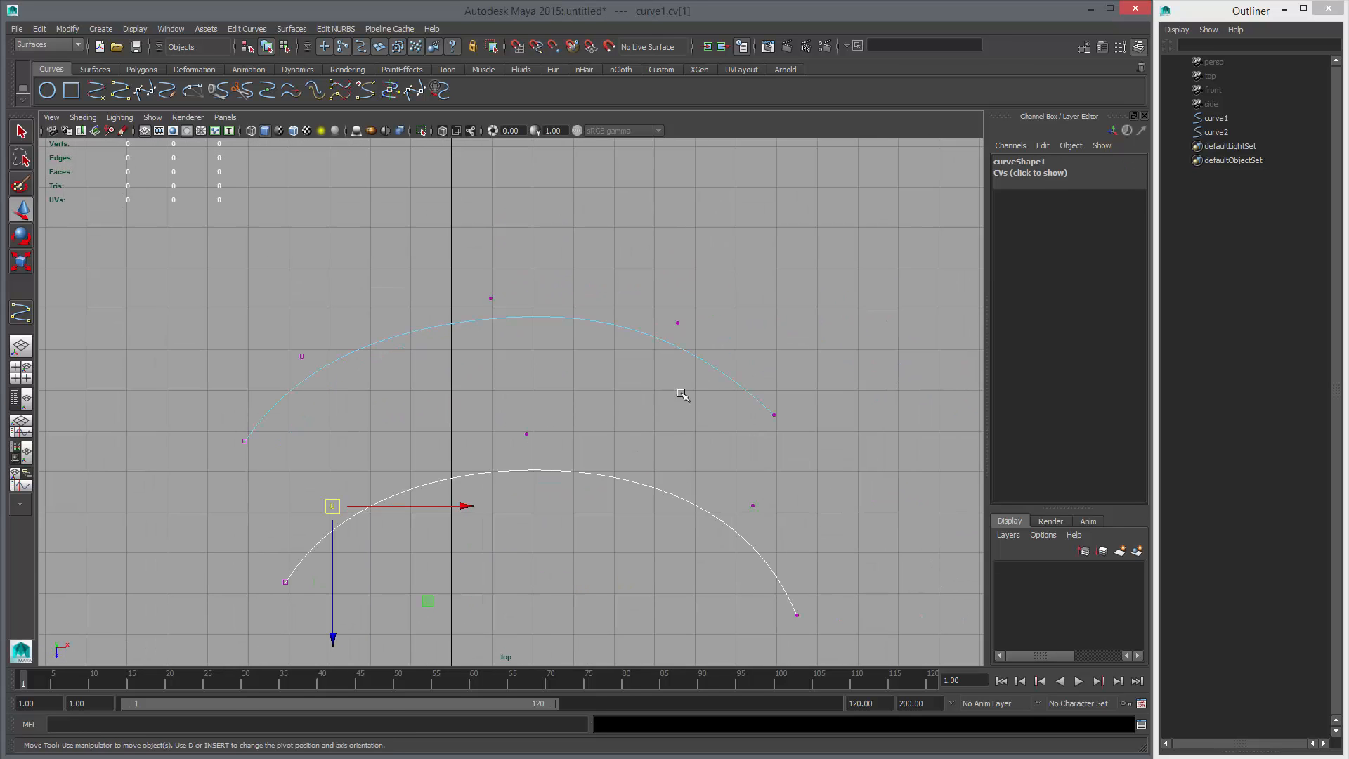
pyautogui.press('F8')
pyautogui.scroll(-2, 629, 359)
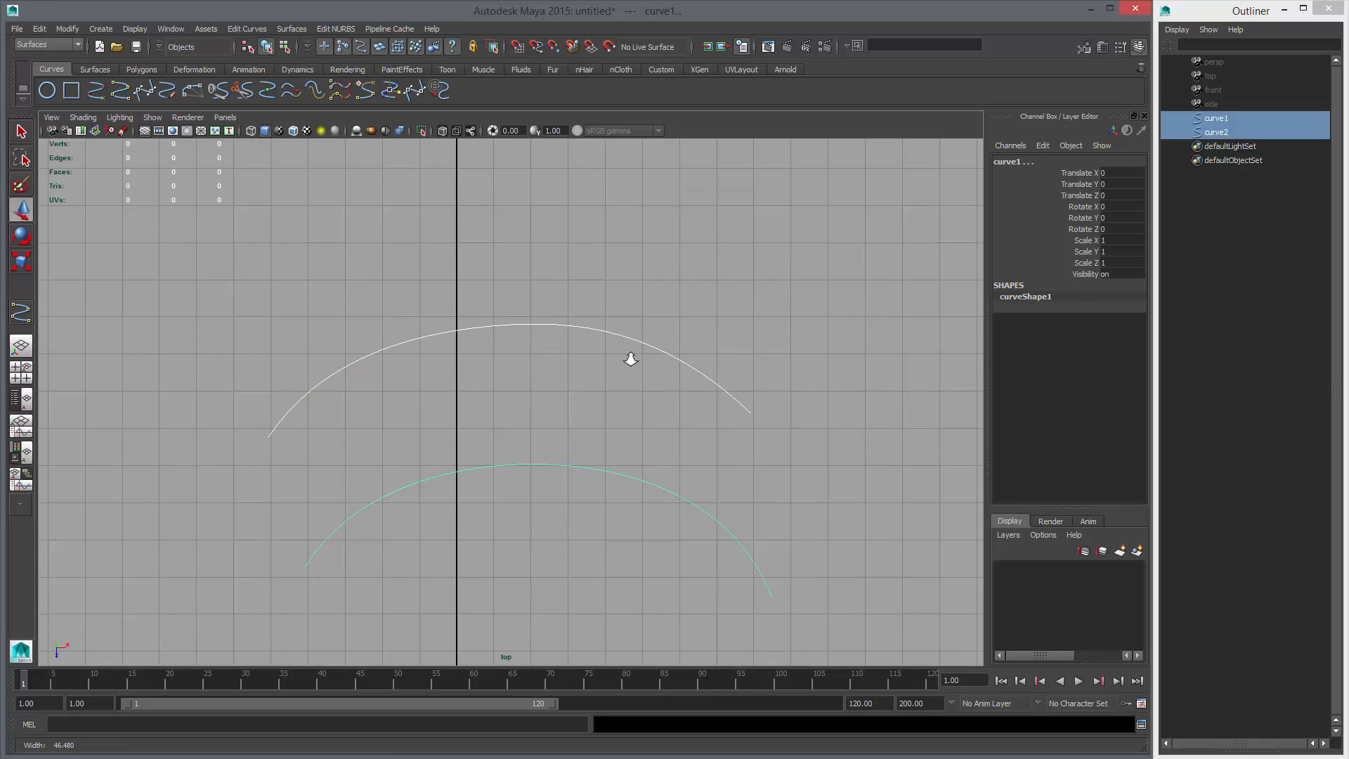
# - Draw a third arch above the other two with the Bezier Curve tool, using three anchors with pulled-out tangent handles
pyautogui.click(145, 92)
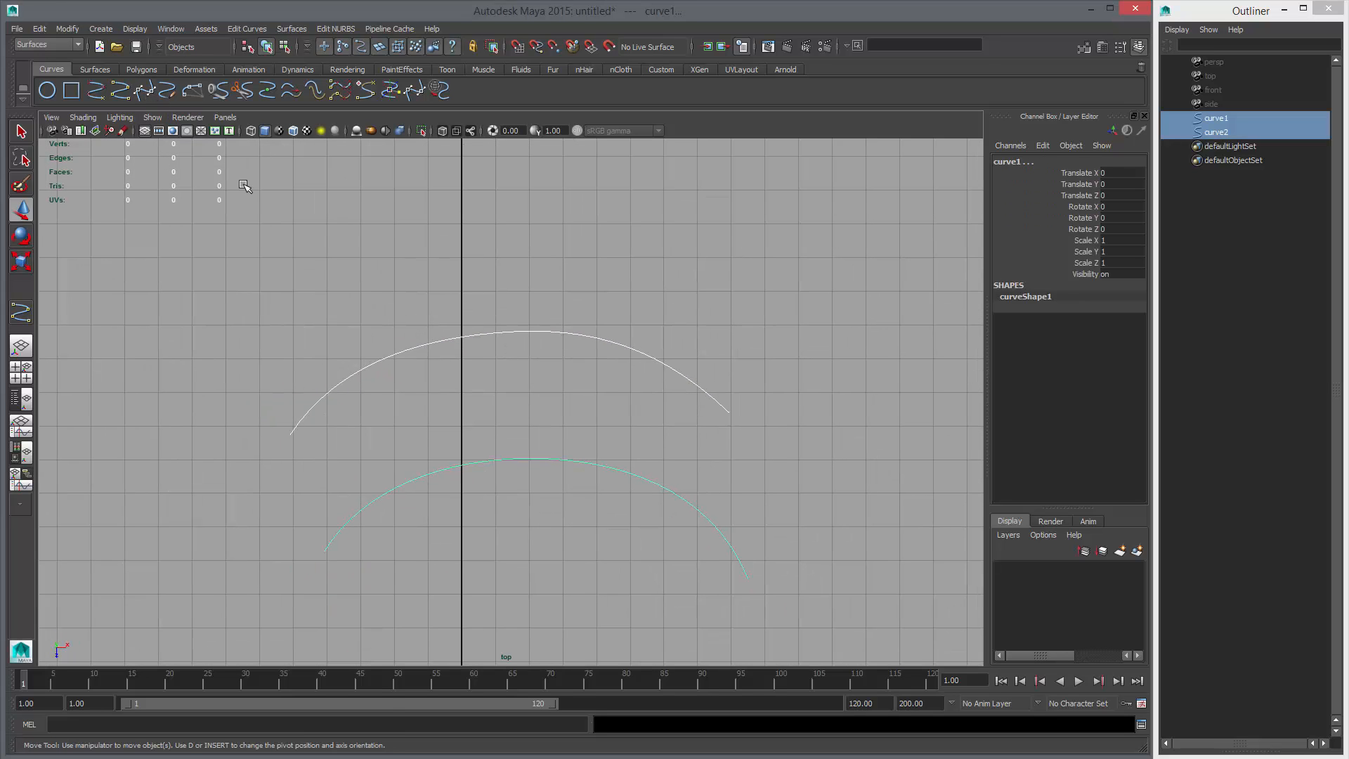
pyautogui.keyDown('alt'); pyautogui.moveTo(560, 289); pyautogui.dragTo(545, 313, button='middle'); pyautogui.keyUp('alt')
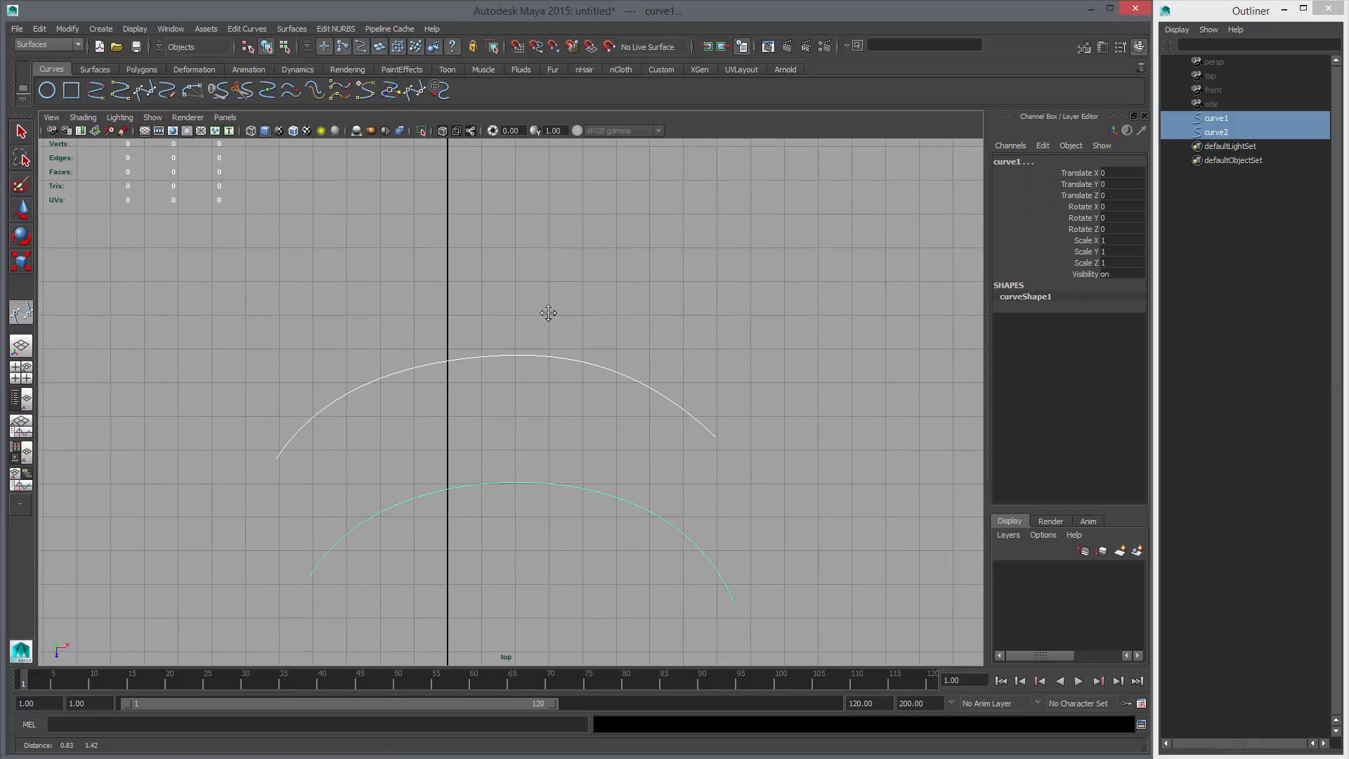
pyautogui.click(252, 319)
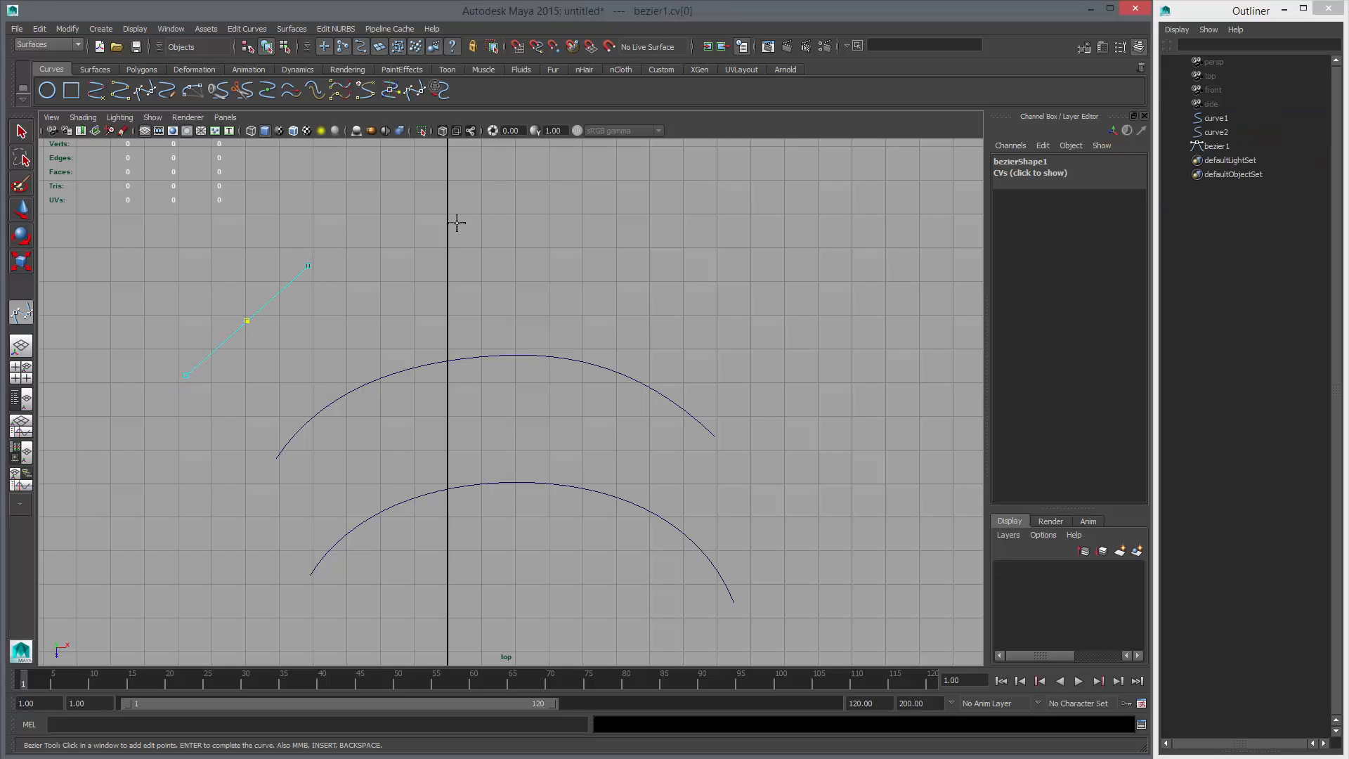
pyautogui.moveTo(452, 223); pyautogui.dragTo(530, 218)
pyautogui.moveTo(697, 283); pyautogui.dragTo(767, 338)
pyautogui.press('w')
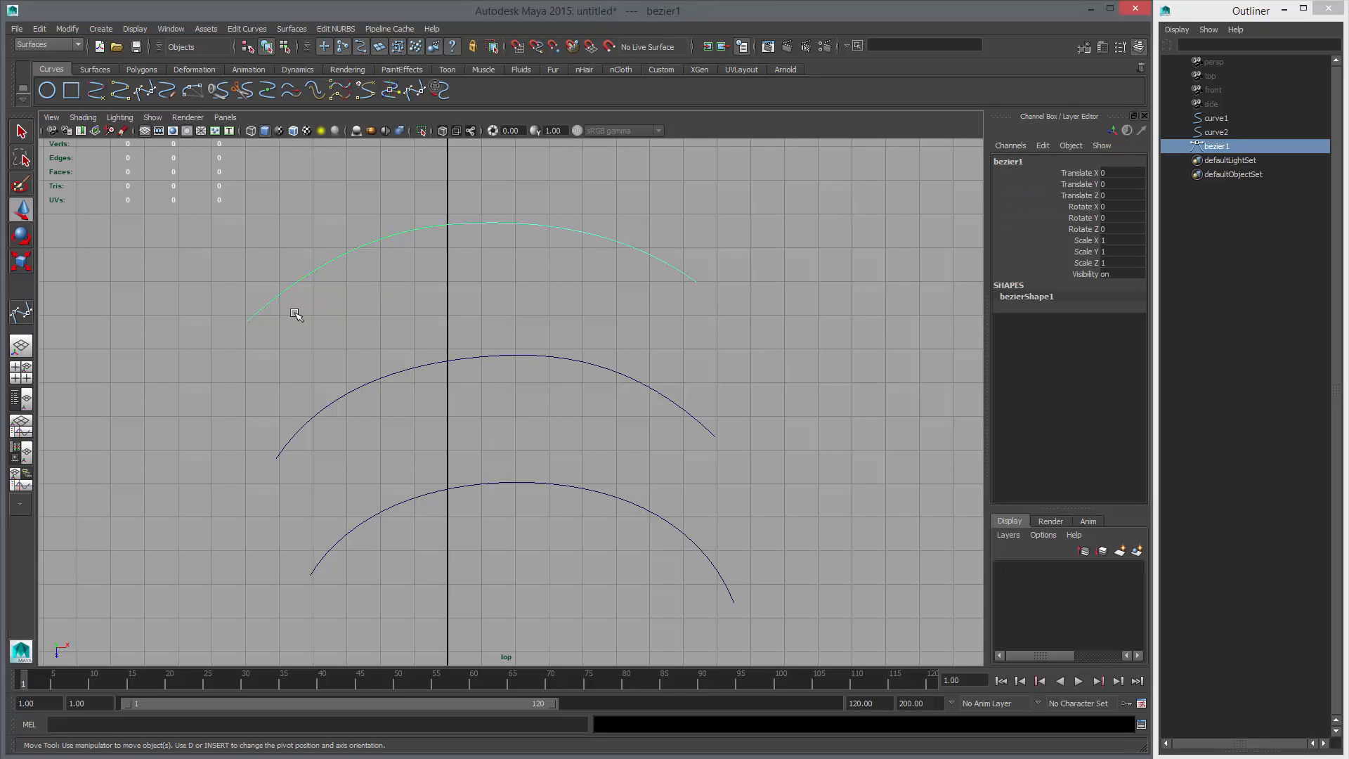
# - Display the Bezier curve's control vertices and shorten the tangent handle of its left end anchor
pyautogui.scroll(-2, 555, 281)
pyautogui.scroll(-1, 703, 344)
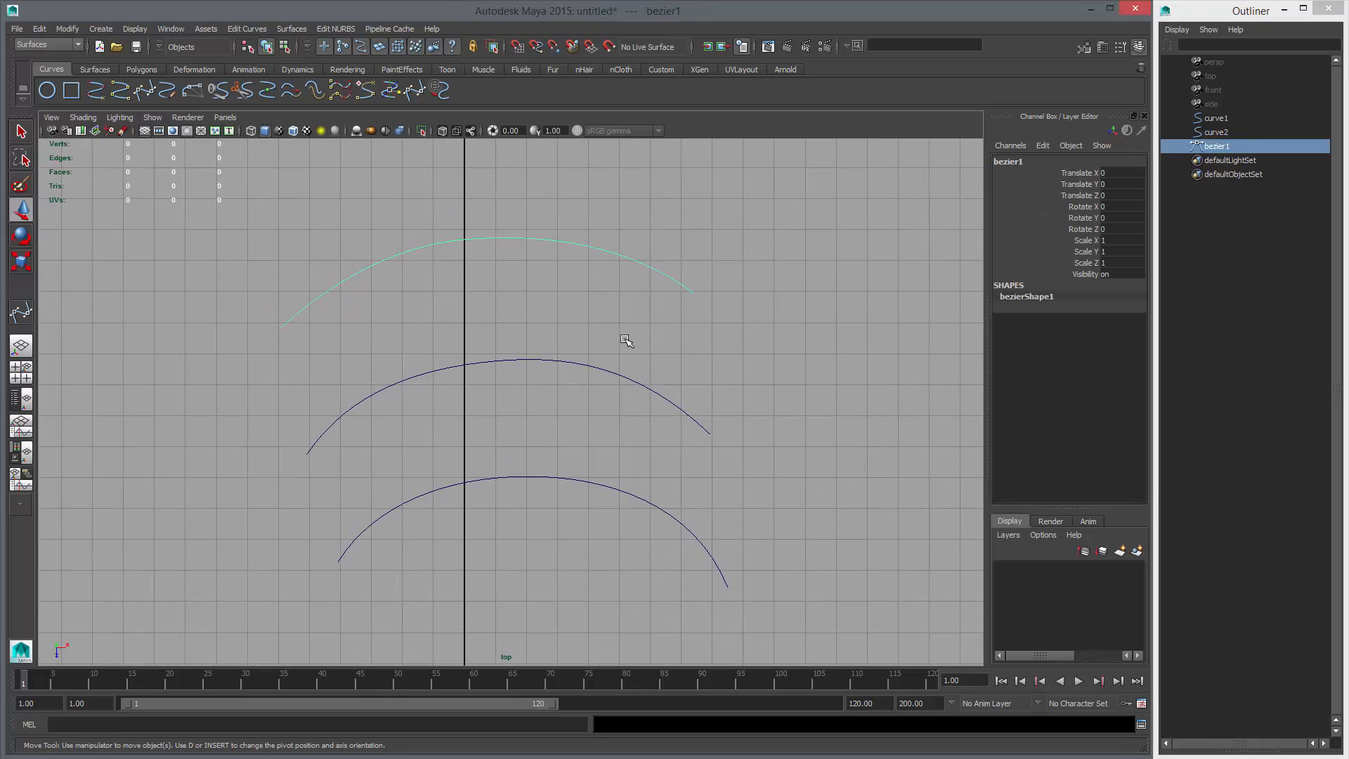
pyautogui.press('q')
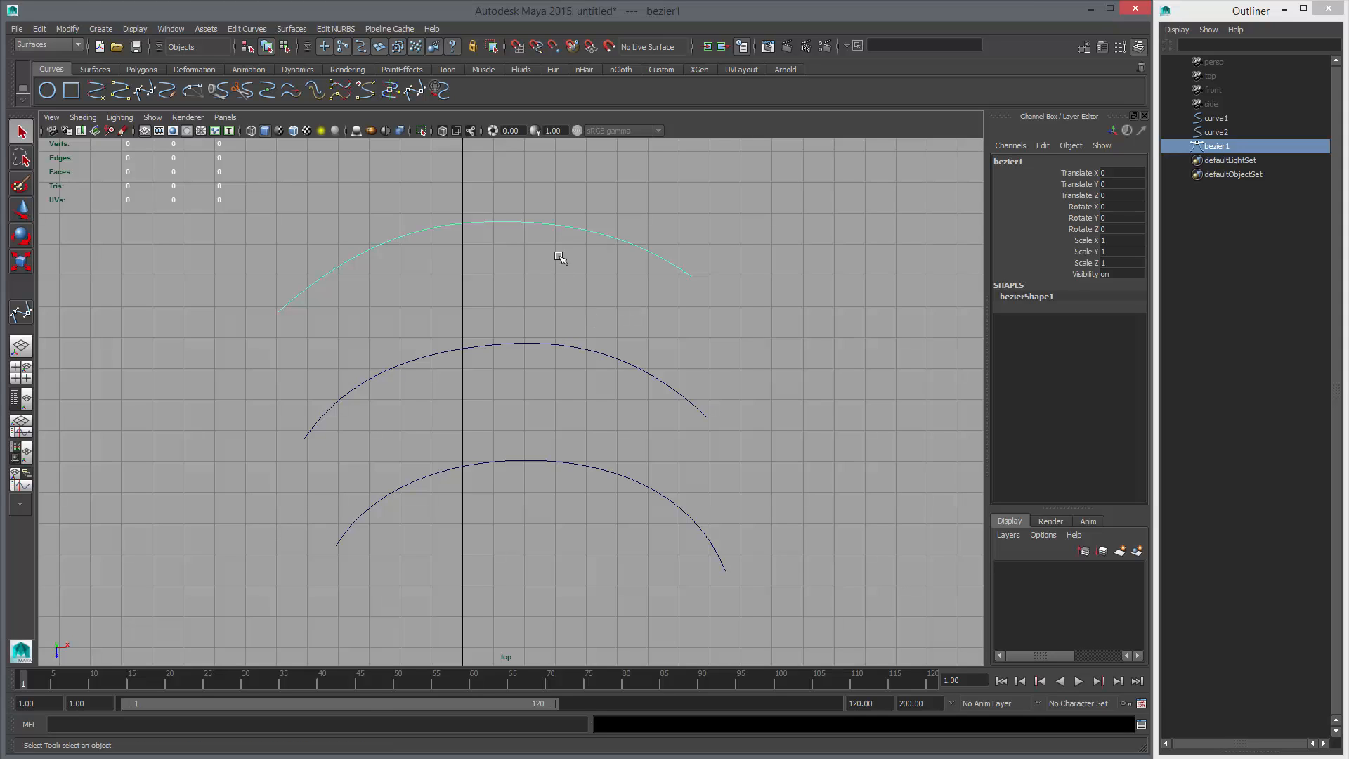
pyautogui.press('w')
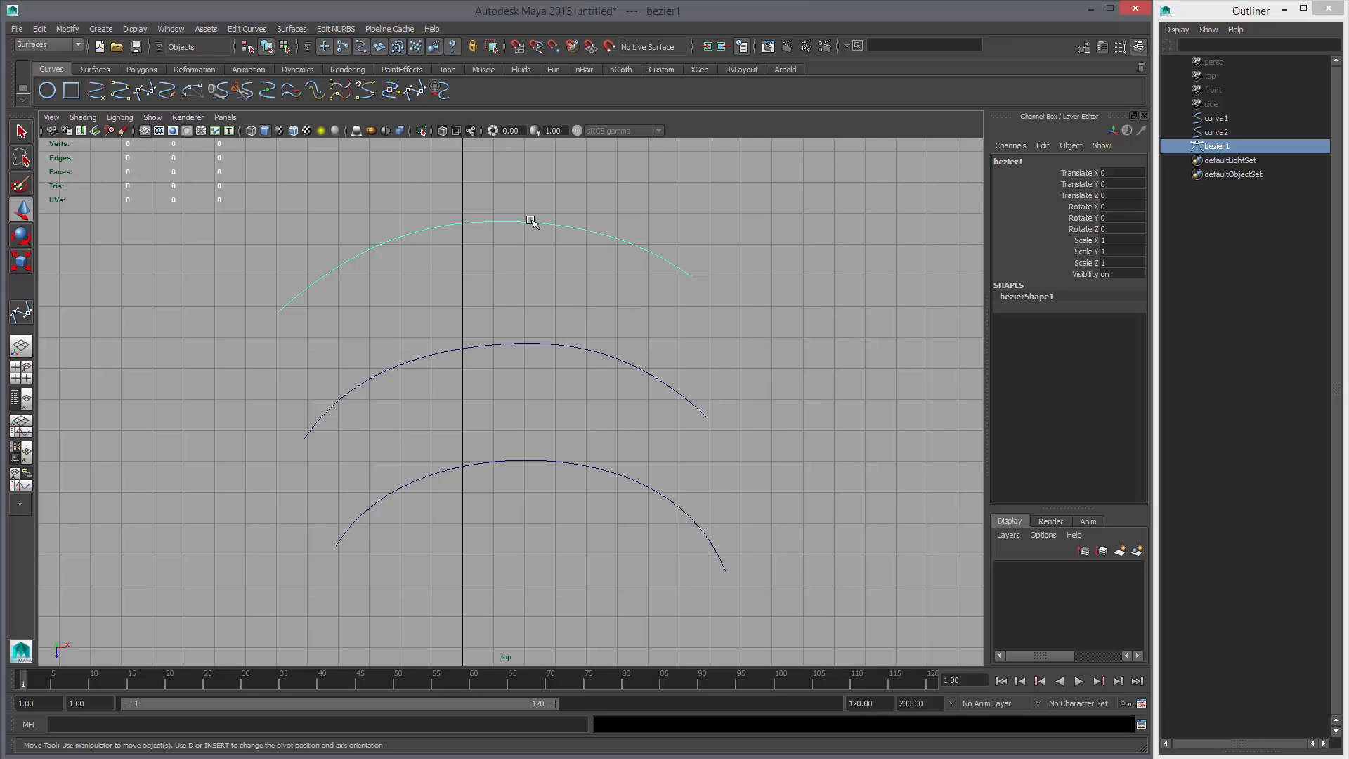
pyautogui.moveTo(532, 222); pyautogui.dragTo(497, 222, button='right')
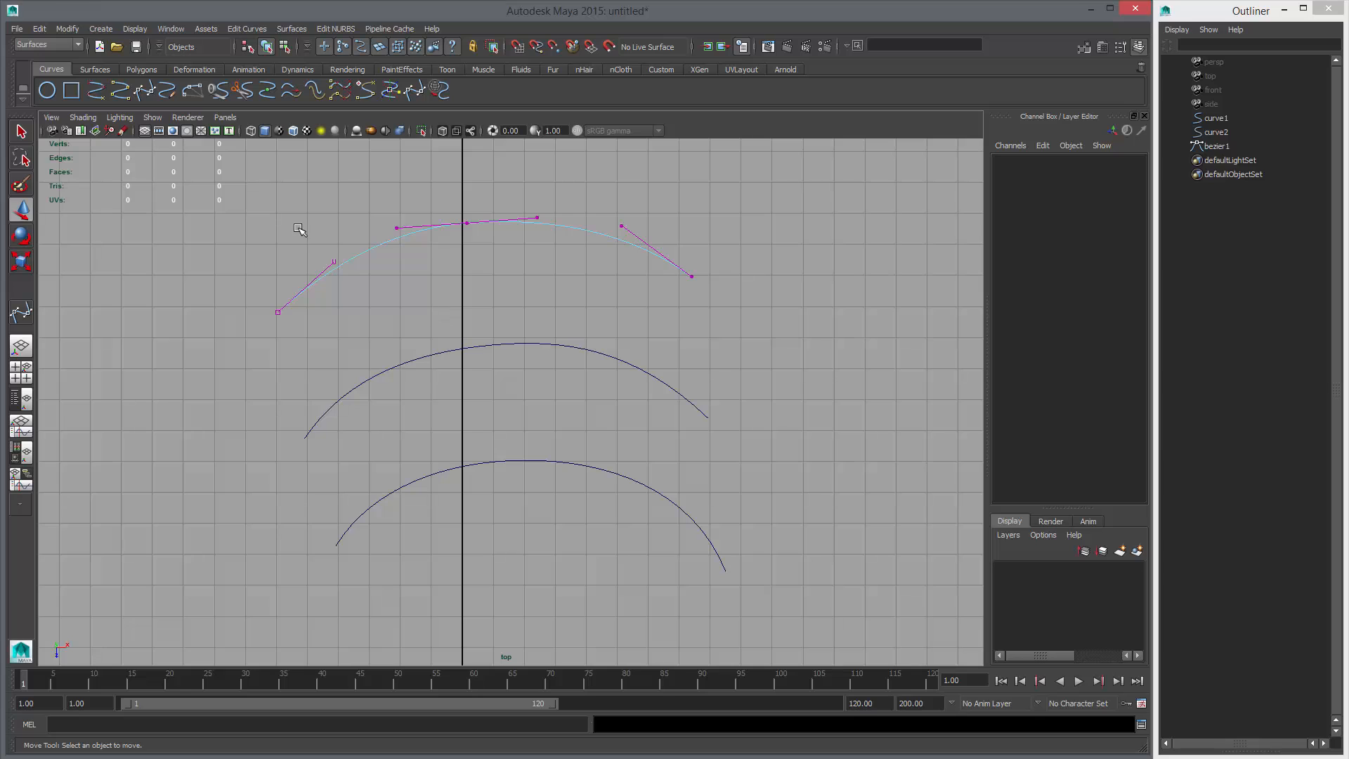
pyautogui.moveTo(298, 229); pyautogui.dragTo(357, 285)
pyautogui.moveTo(416, 317); pyautogui.dragTo(404, 325, button='middle')
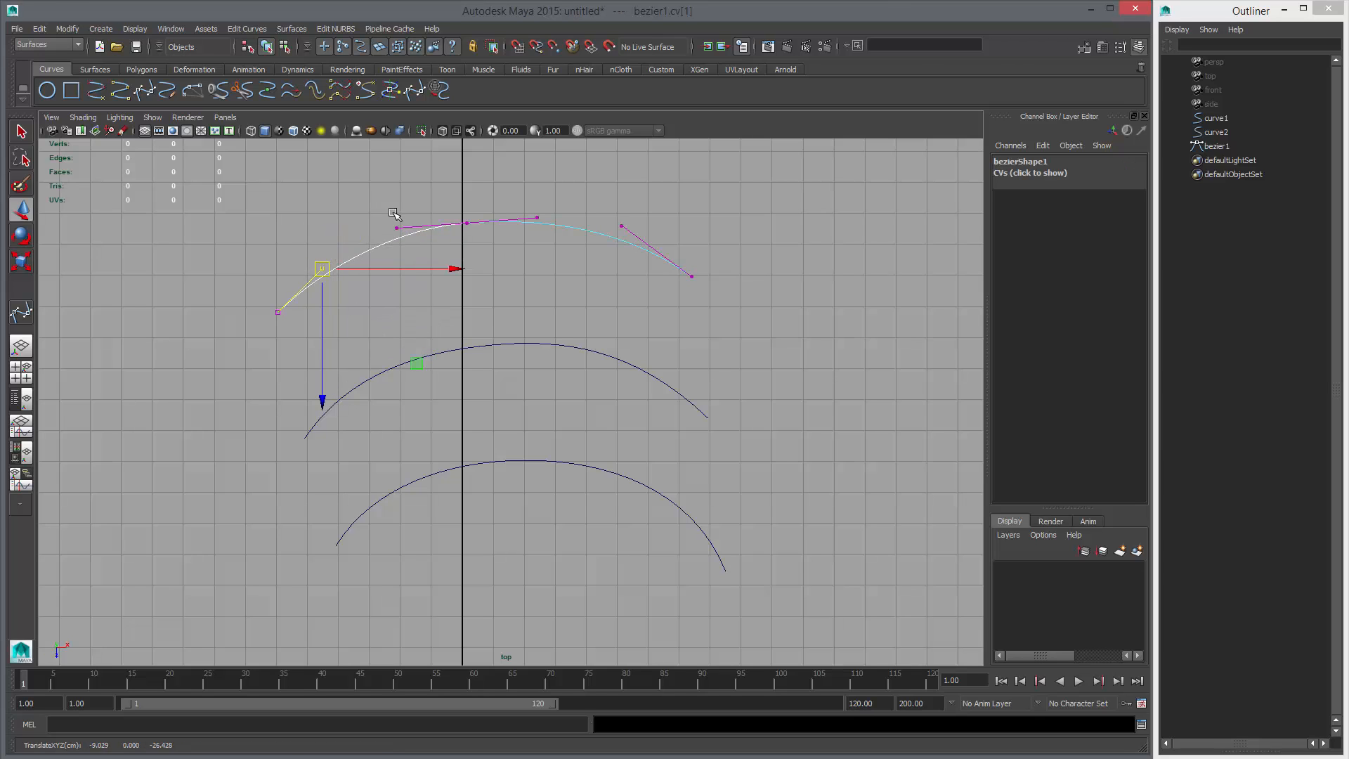
# - Adjust both tangent handles of the Bezier curve's middle anchor and raise the anchor slightly
pyautogui.moveTo(388, 213); pyautogui.dragTo(421, 244)
pyautogui.moveTo(451, 274); pyautogui.dragTo(457, 281, button='middle')
pyautogui.moveTo(520, 198); pyautogui.dragTo(556, 237)
pyautogui.moveTo(568, 267)
pyautogui.mouseDown(button='middle')
pyautogui.moveTo(543, 272)
pyautogui.moveTo(565, 261)
pyautogui.mouseUp(button='middle')
pyautogui.moveTo(445, 196); pyautogui.dragTo(489, 243)
pyautogui.moveTo(512, 275)
pyautogui.mouseDown(button='middle')
pyautogui.moveTo(514, 254)
pyautogui.moveTo(513, 267)
pyautogui.mouseUp(button='middle')
# - Raise the middle anchor's left tangent handle, the right end anchor's handle, and the middle anchor's right handle
pyautogui.moveTo(367, 193); pyautogui.dragTo(442, 276)
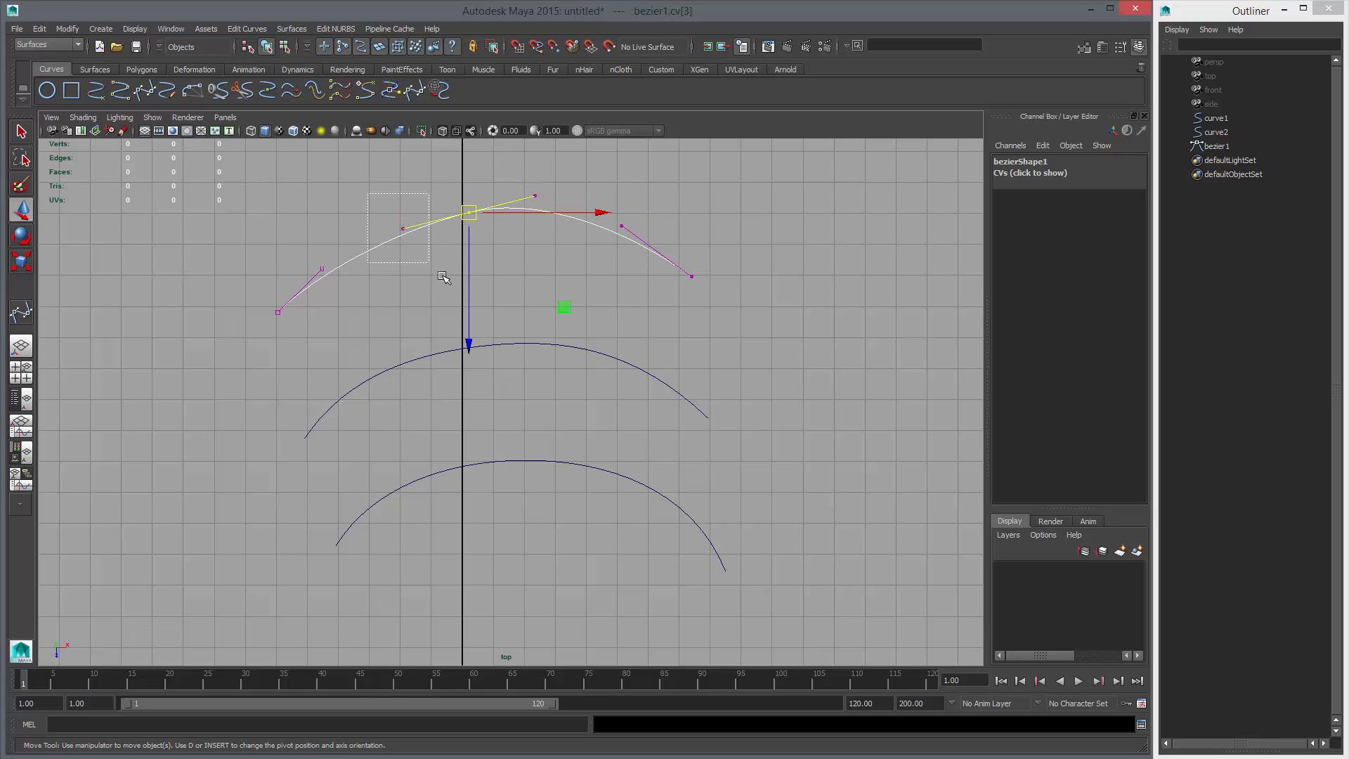
pyautogui.moveTo(447, 274); pyautogui.dragTo(440, 257, button='middle')
pyautogui.moveTo(559, 163); pyautogui.dragTo(641, 269)
pyautogui.moveTo(641, 269); pyautogui.dragTo(643, 257, button='middle')
pyautogui.moveTo(518, 188); pyautogui.dragTo(573, 261)
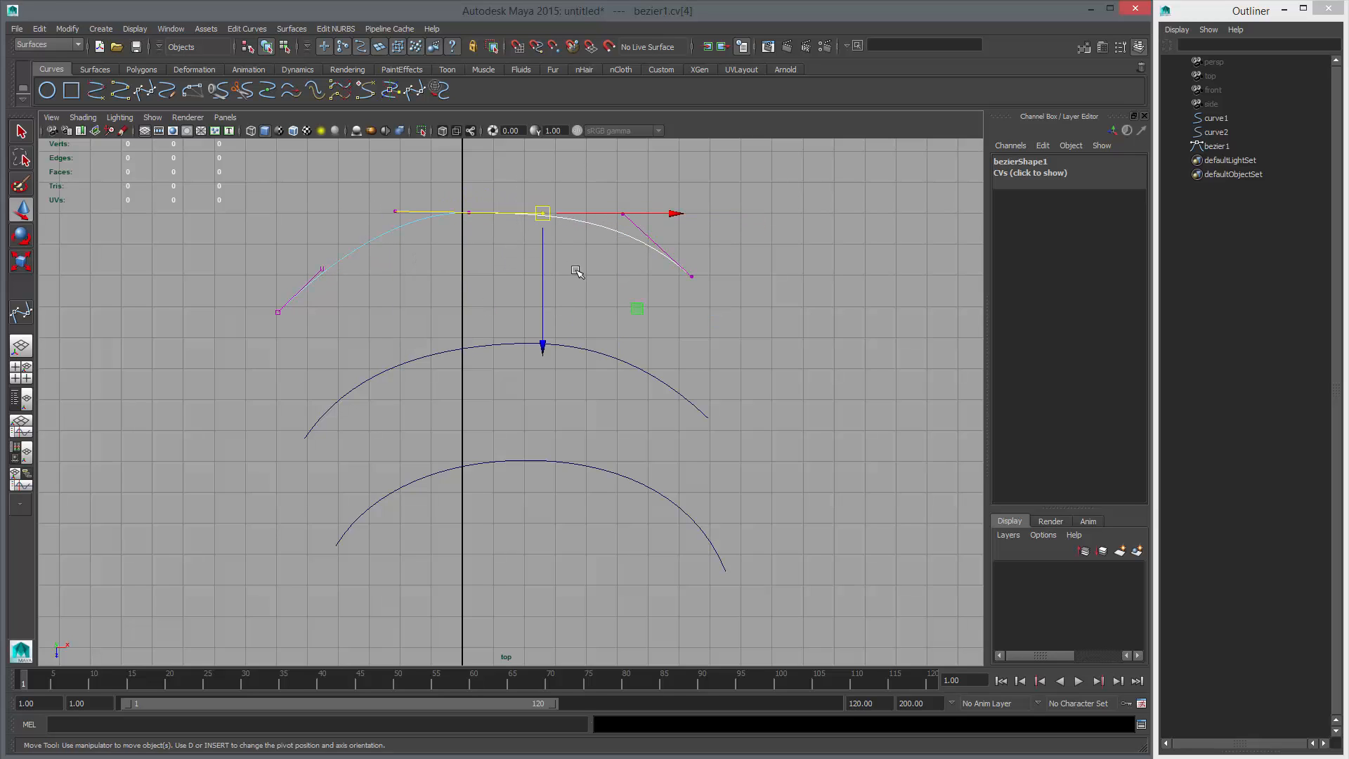
pyautogui.moveTo(576, 267); pyautogui.dragTo(578, 243, button='middle')
# - Shift the Bezier curve's middle anchor and its left tangent handle up and left, and move the left end anchor's handle up and left
pyautogui.click(323, 272)
pyautogui.moveTo(378, 291); pyautogui.dragTo(374, 291, button='middle')
pyautogui.moveTo(370, 193); pyautogui.dragTo(442, 254)
pyautogui.moveTo(441, 253); pyautogui.dragTo(435, 249, button='middle')
pyautogui.moveTo(450, 192); pyautogui.dragTo(500, 245)
pyautogui.moveTo(512, 254); pyautogui.dragTo(502, 248, button='middle')
pyautogui.moveTo(246, 236); pyautogui.dragTo(343, 295)
pyautogui.moveTo(378, 283); pyautogui.dragTo(367, 274, button='middle')
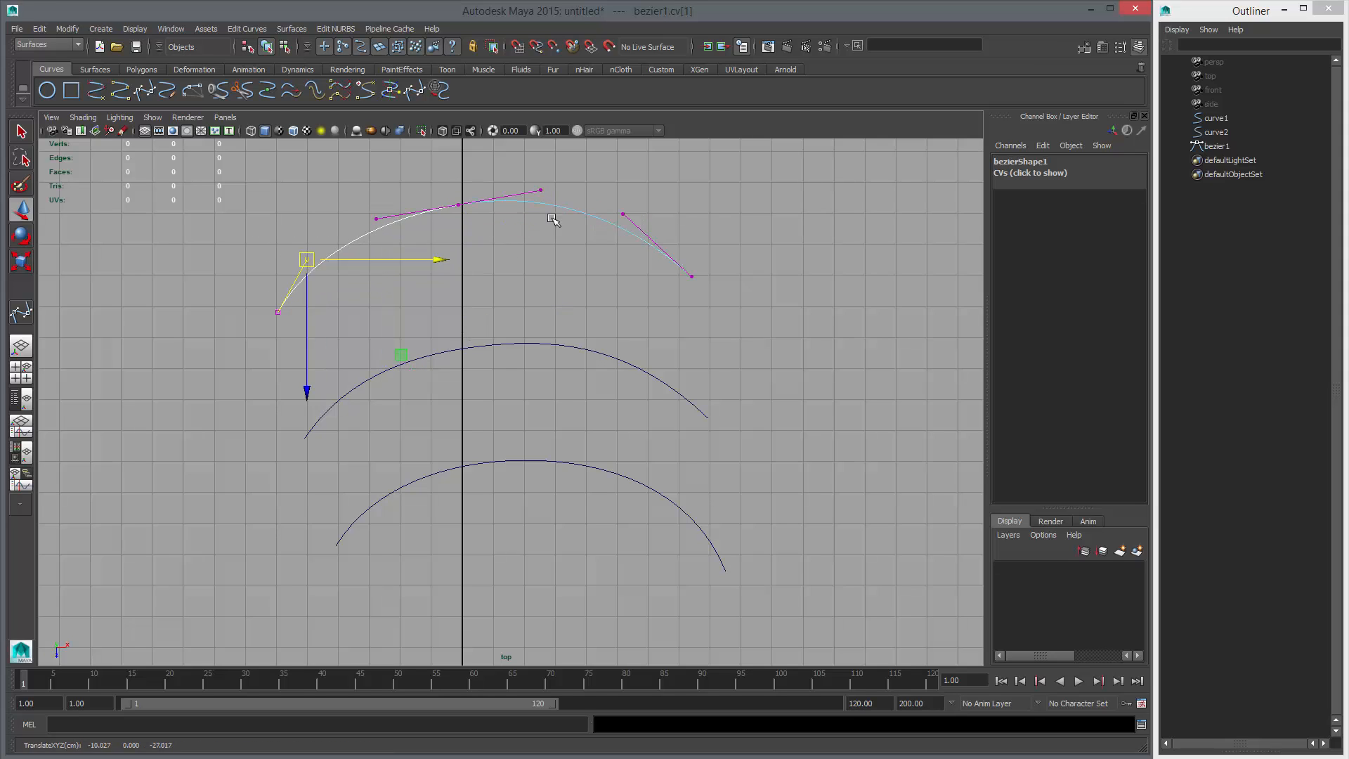
# - Move the right end anchor's tangent handle outward and up, and pull the middle anchor's right handle slightly down and left
pyautogui.moveTo(592, 184); pyautogui.dragTo(660, 265)
pyautogui.moveTo(663, 267); pyautogui.dragTo(689, 259, button='middle')
pyautogui.moveTo(510, 172); pyautogui.dragTo(583, 229)
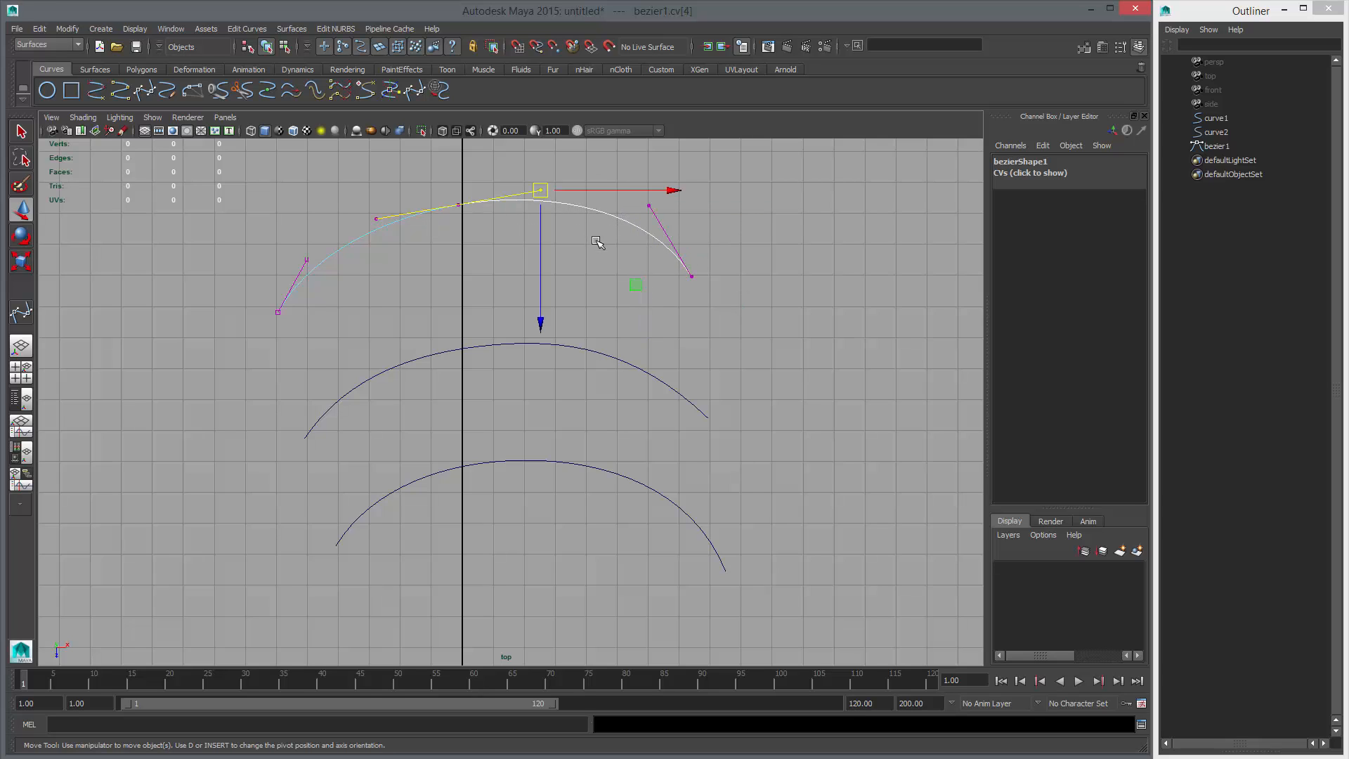
pyautogui.moveTo(597, 242); pyautogui.dragTo(581, 248, button='middle')
# - Return to object mode and select all three arches together
pyautogui.click(599, 347)
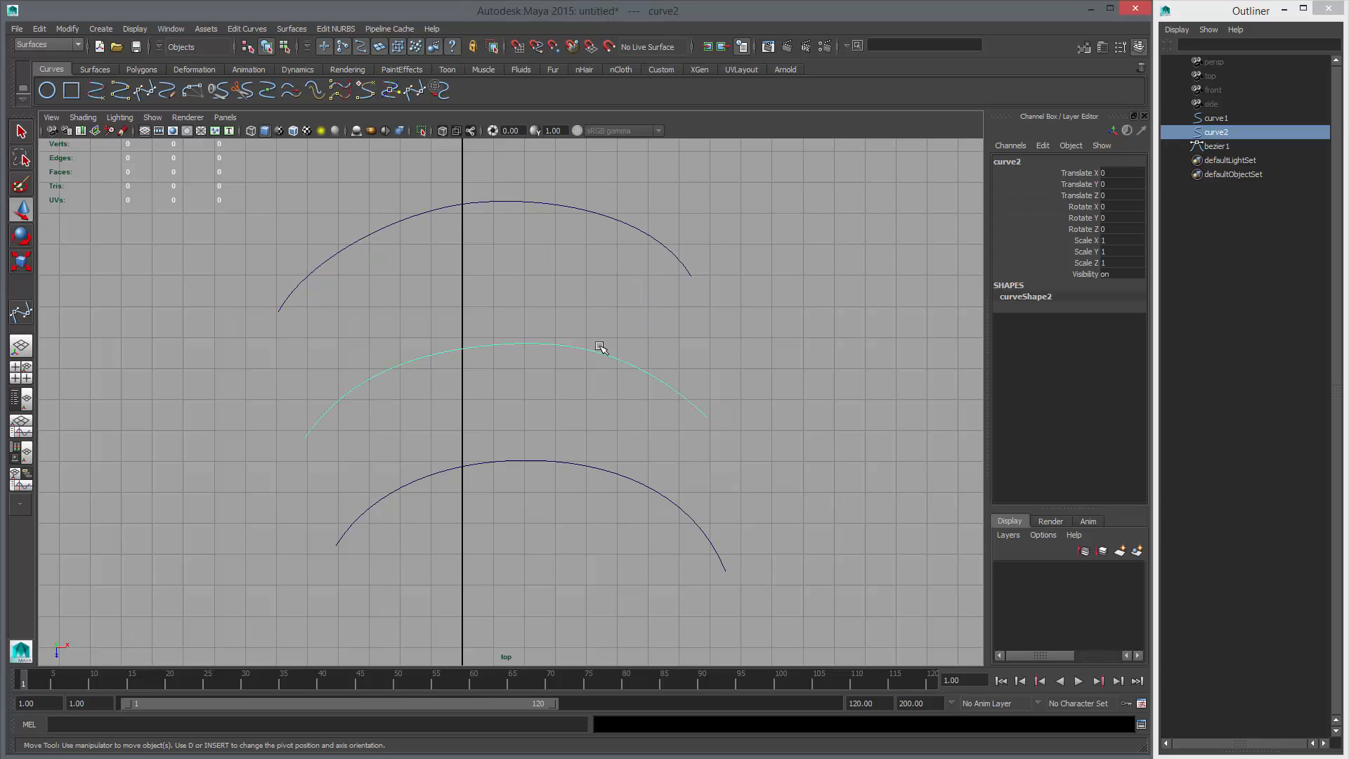
pyautogui.moveTo(599, 347); pyautogui.dragTo(582, 324, button='right')
pyautogui.moveTo(516, 180); pyautogui.dragTo(599, 233)
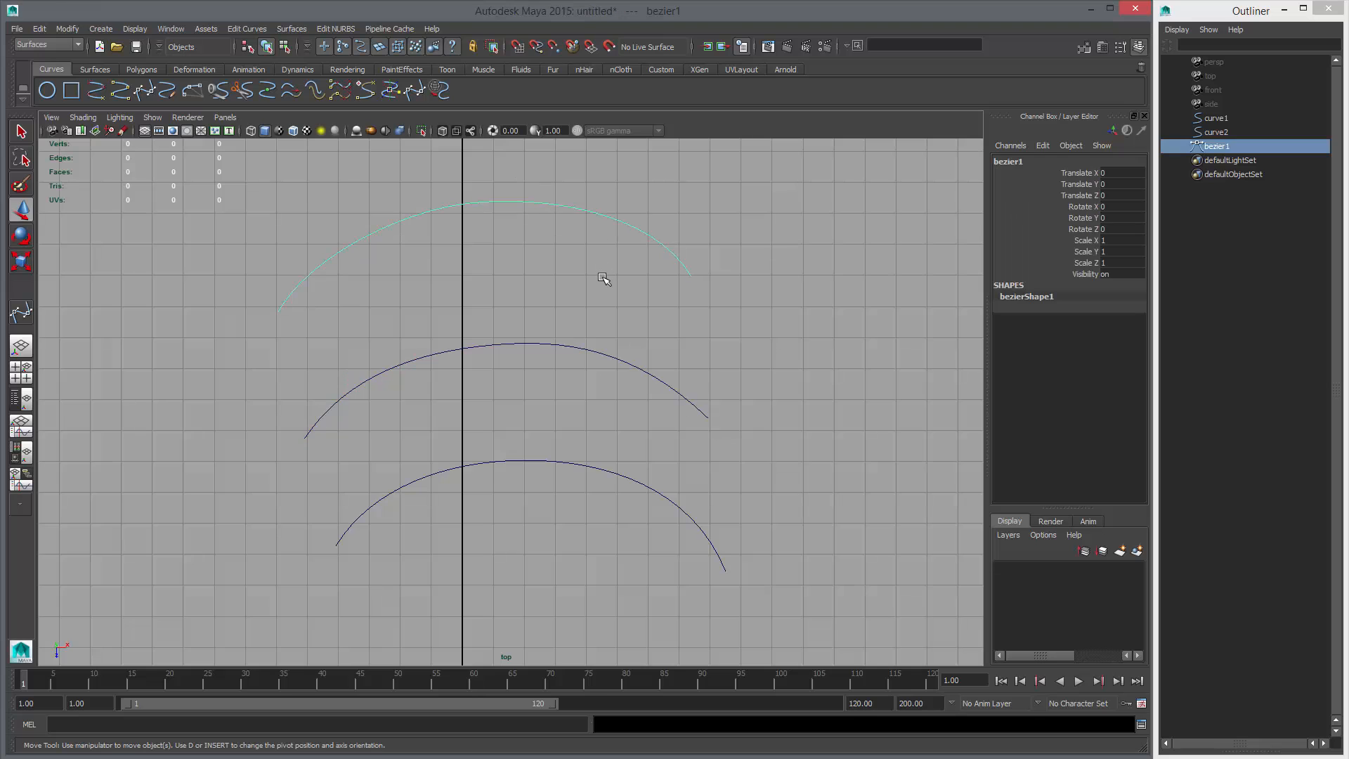
pyautogui.keyDown('alt'); pyautogui.moveTo(590, 274); pyautogui.dragTo(534, 250, button='right'); pyautogui.keyUp('alt')
pyautogui.moveTo(403, 186); pyautogui.dragTo(561, 479)
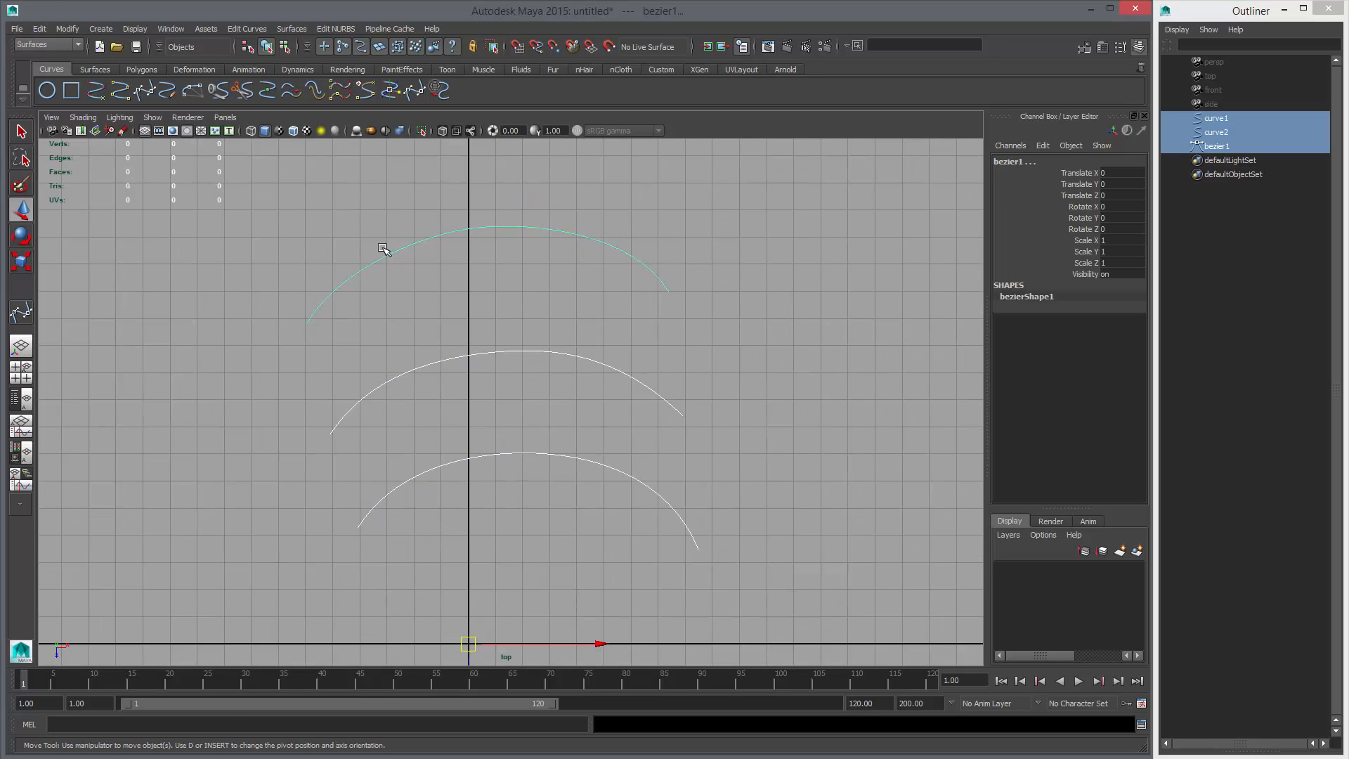
# - Draw a freehand arching, wavy curve above the three arches with the Pencil Curve tool and show its control vertices
pyautogui.keyDown('alt'); pyautogui.moveTo(382, 246); pyautogui.dragTo(376, 322, button='middle'); pyautogui.keyUp('alt')
pyautogui.click(166, 92)
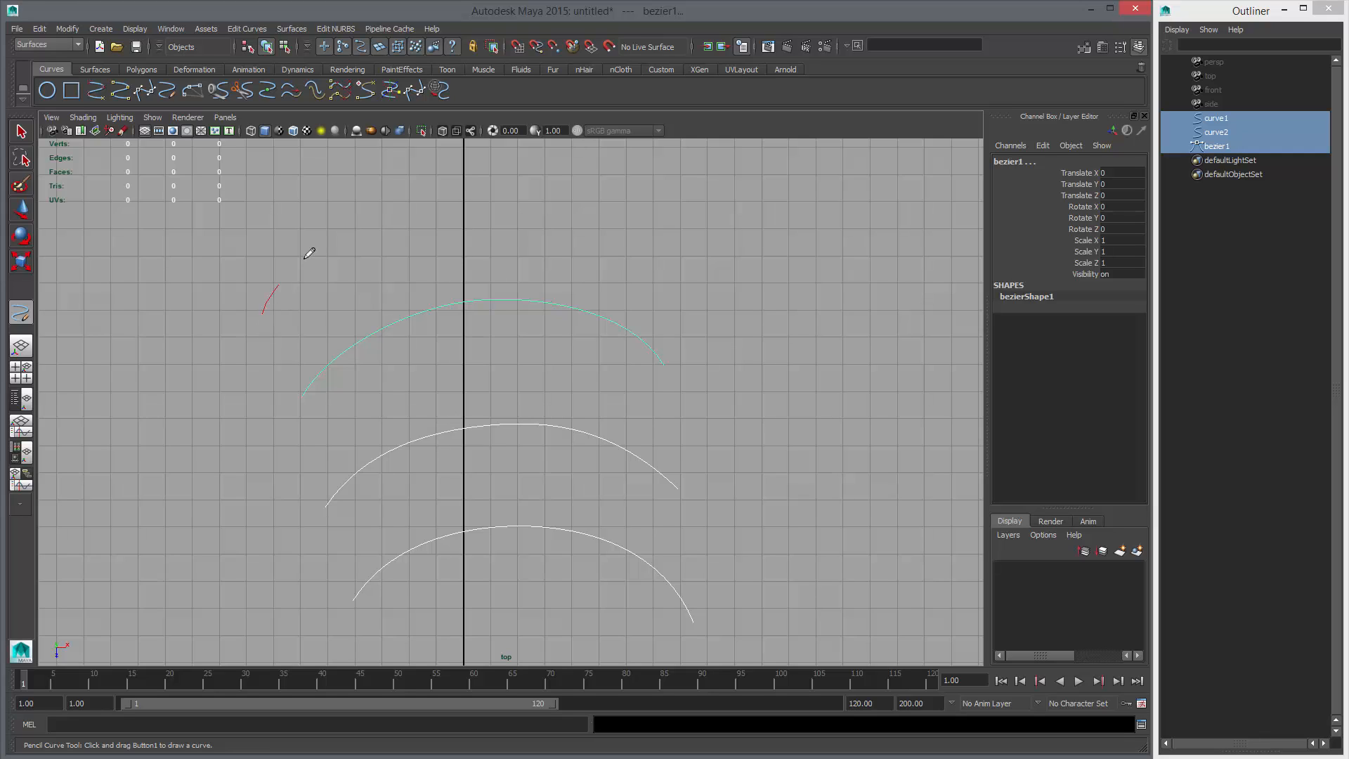
pyautogui.moveTo(309, 253); pyautogui.dragTo(740, 228)
pyautogui.press('w')
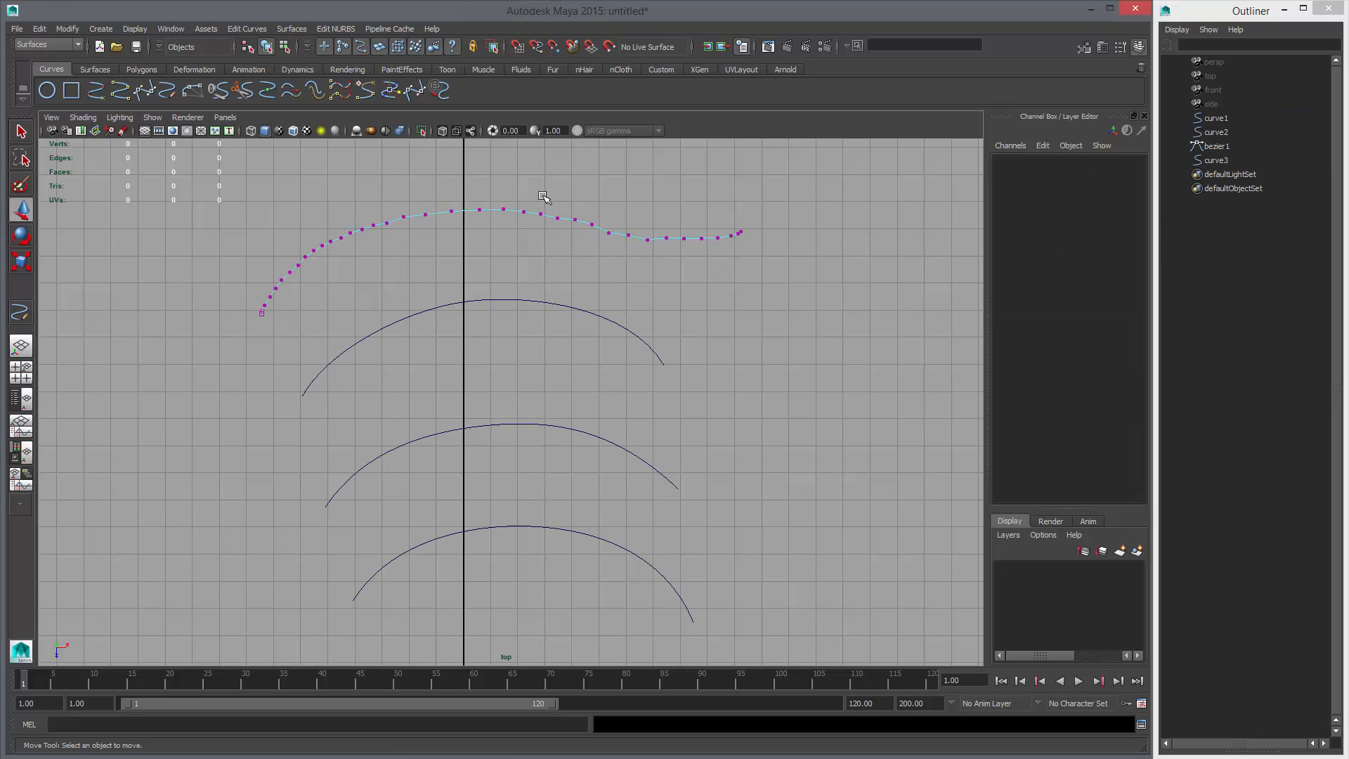
# - Undo the control vertex display and check the curve degree options of the Pencil Curve tool
pyautogui.hotkey('ctrl', 'z')
pyautogui.doubleClick(20, 313)
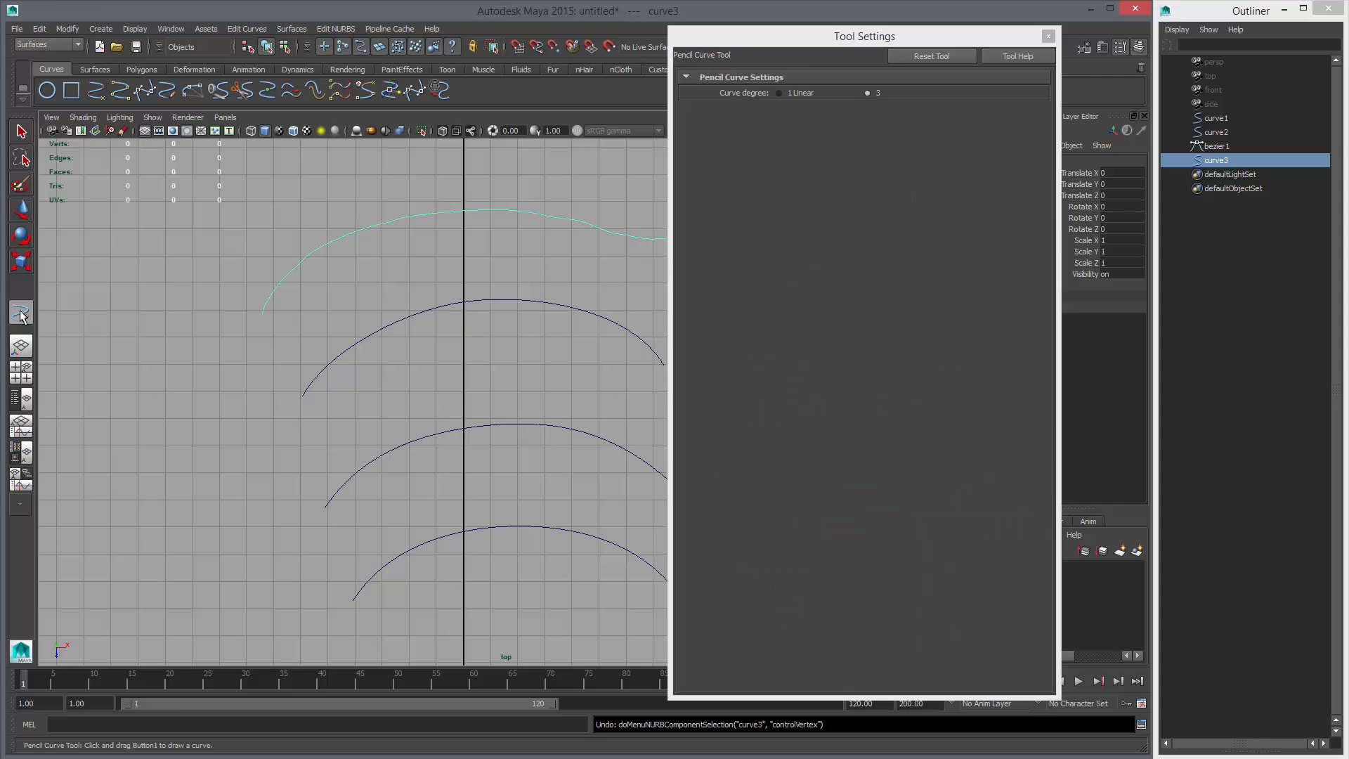
pyautogui.click(1048, 36)
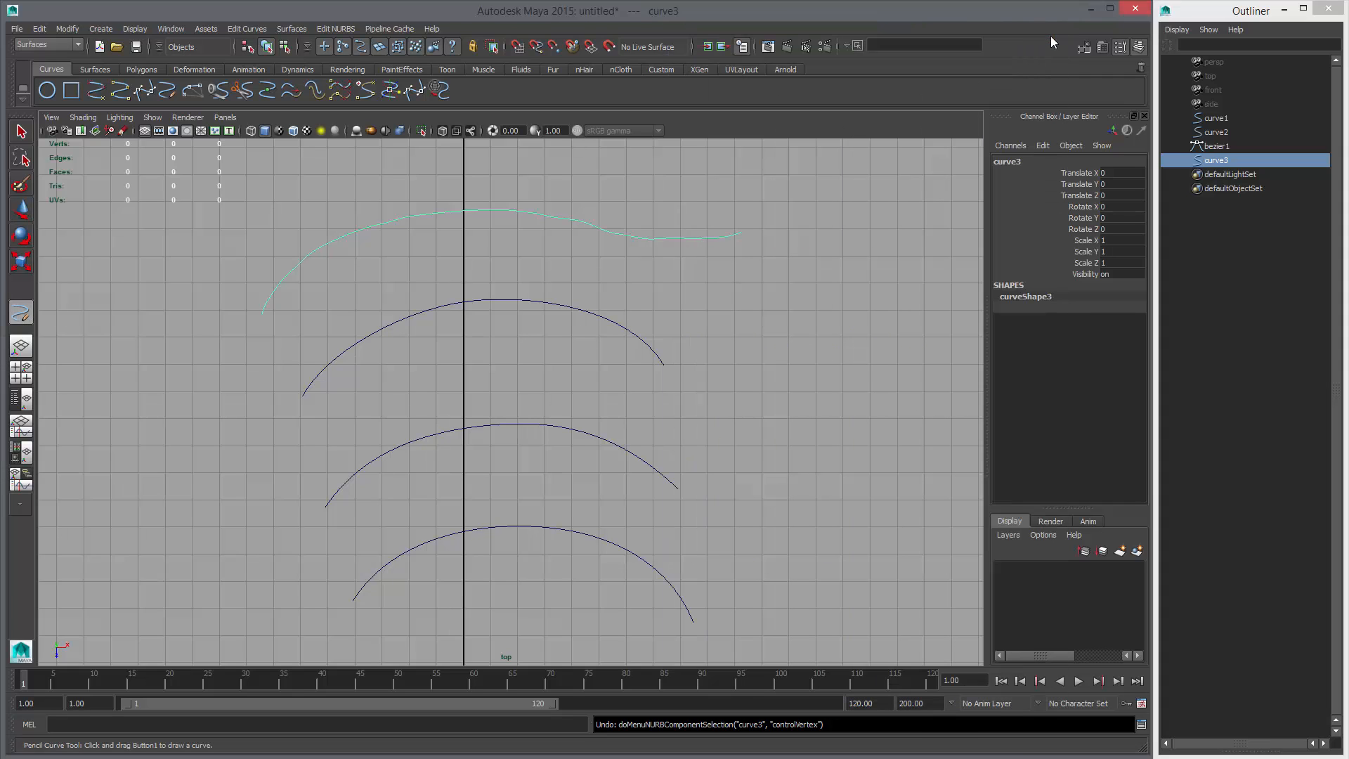
pyautogui.press('w')
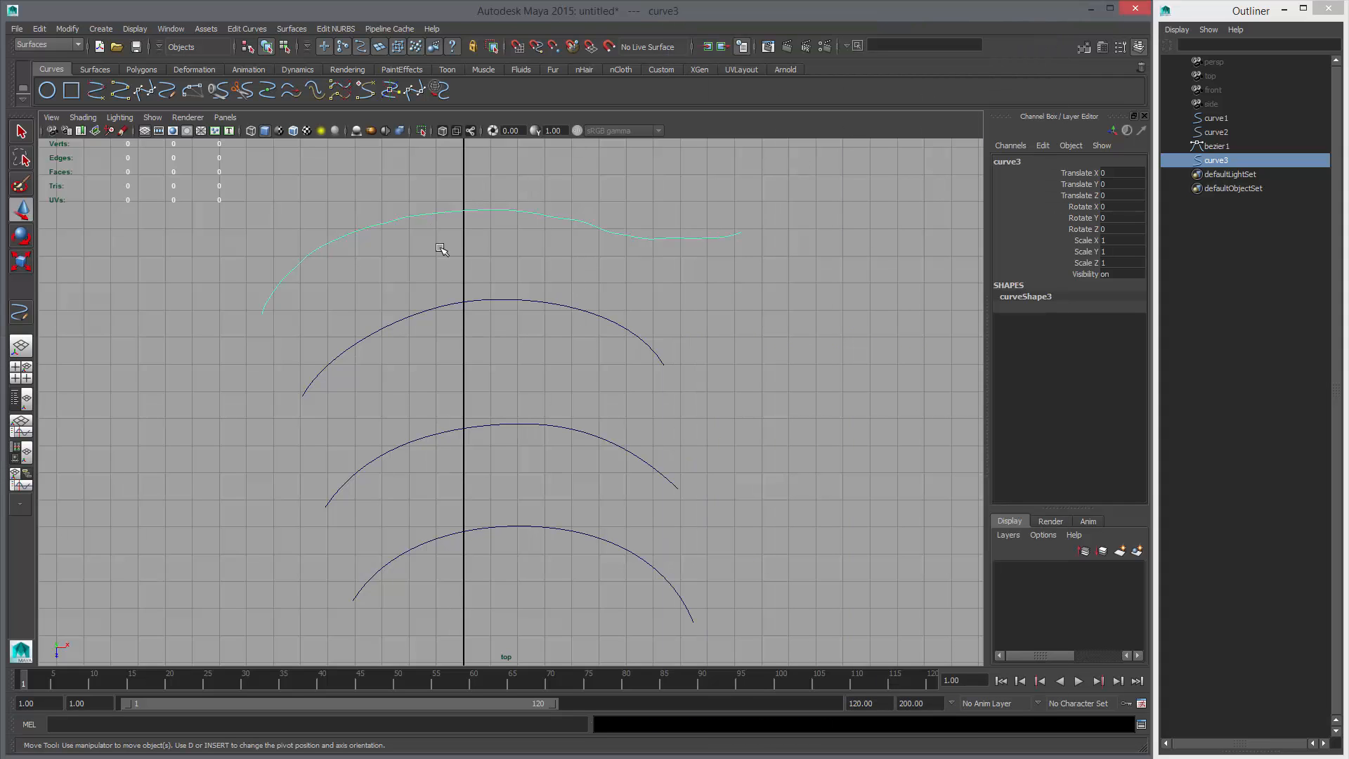
# - Select all four curves and delete them from the scene
pyautogui.moveTo(441, 249); pyautogui.dragTo(668, 374)
pyautogui.press('Delete')
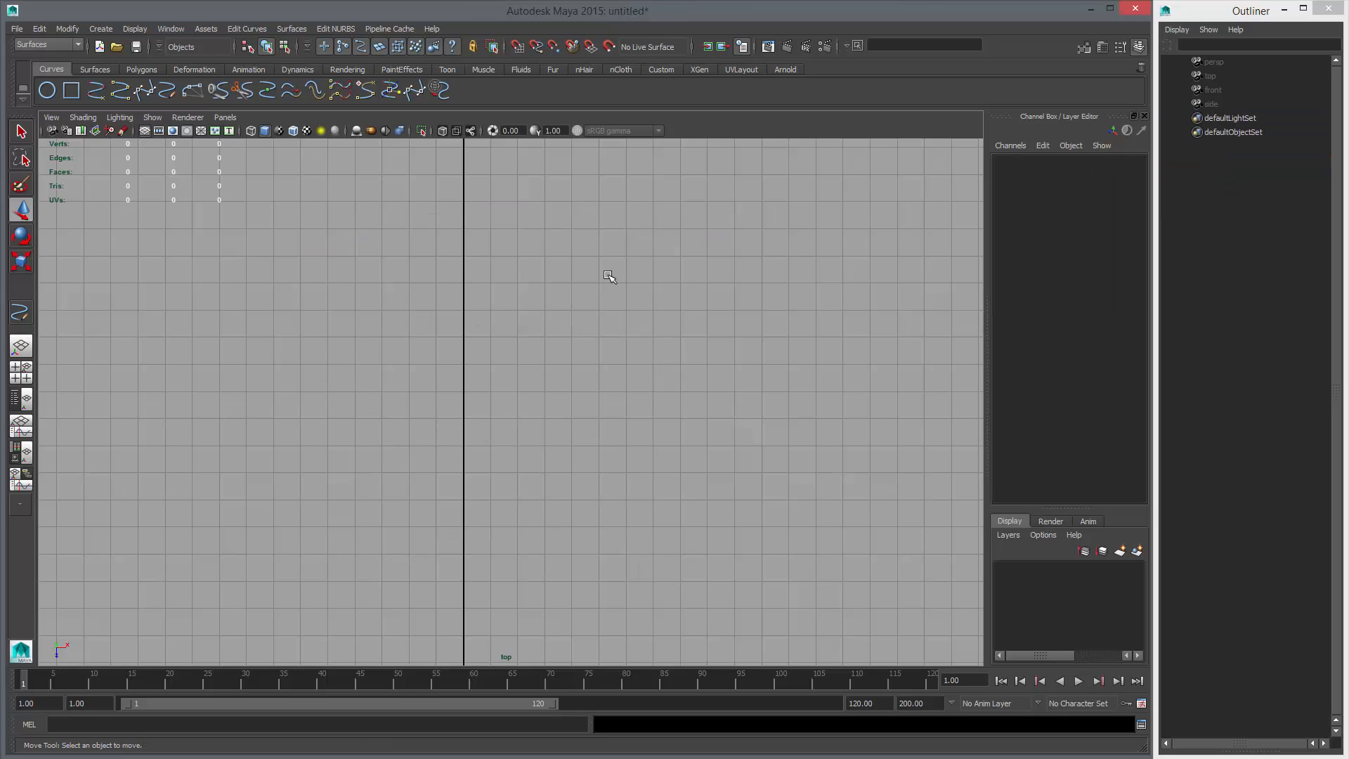
pyautogui.press('a')
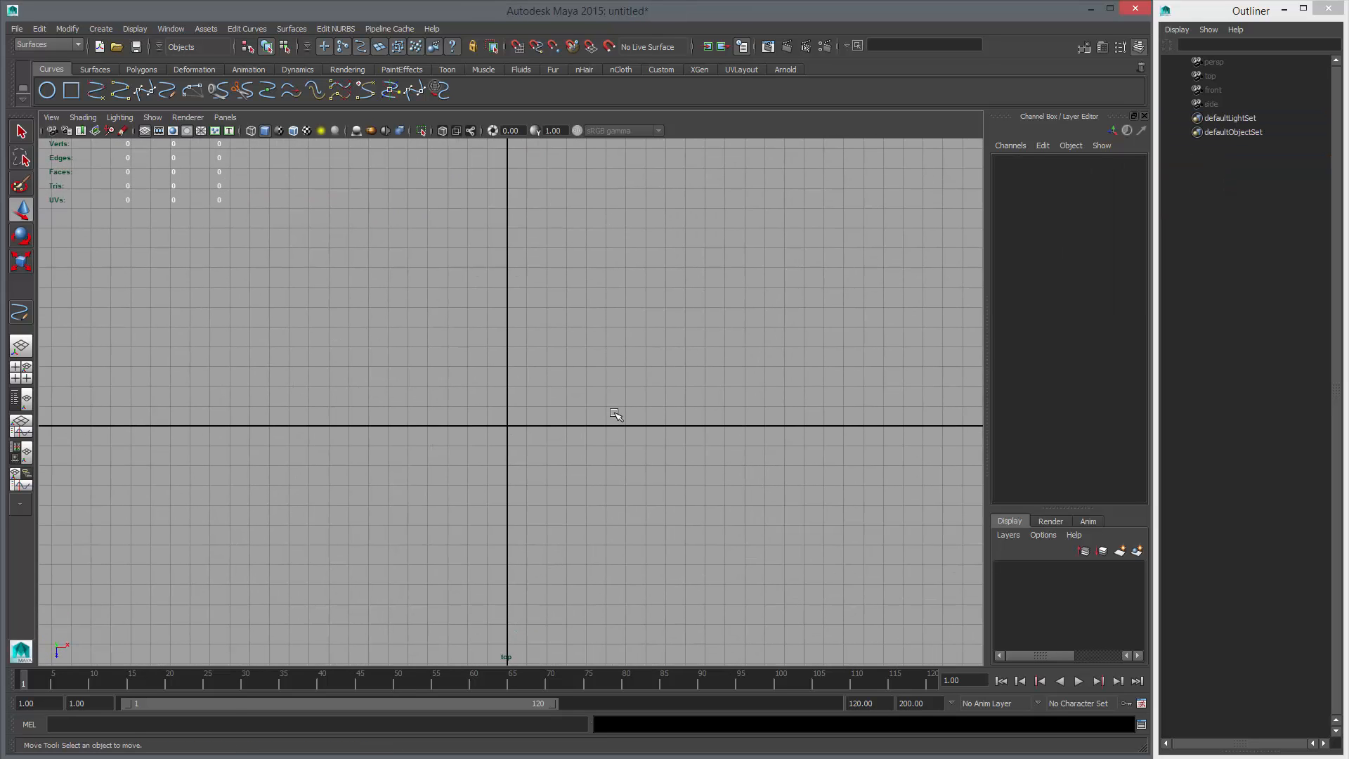
# - Activate the EP Curve tool, bring up the surface tools, and switch to an enlarged side view
pyautogui.click(90, 70)
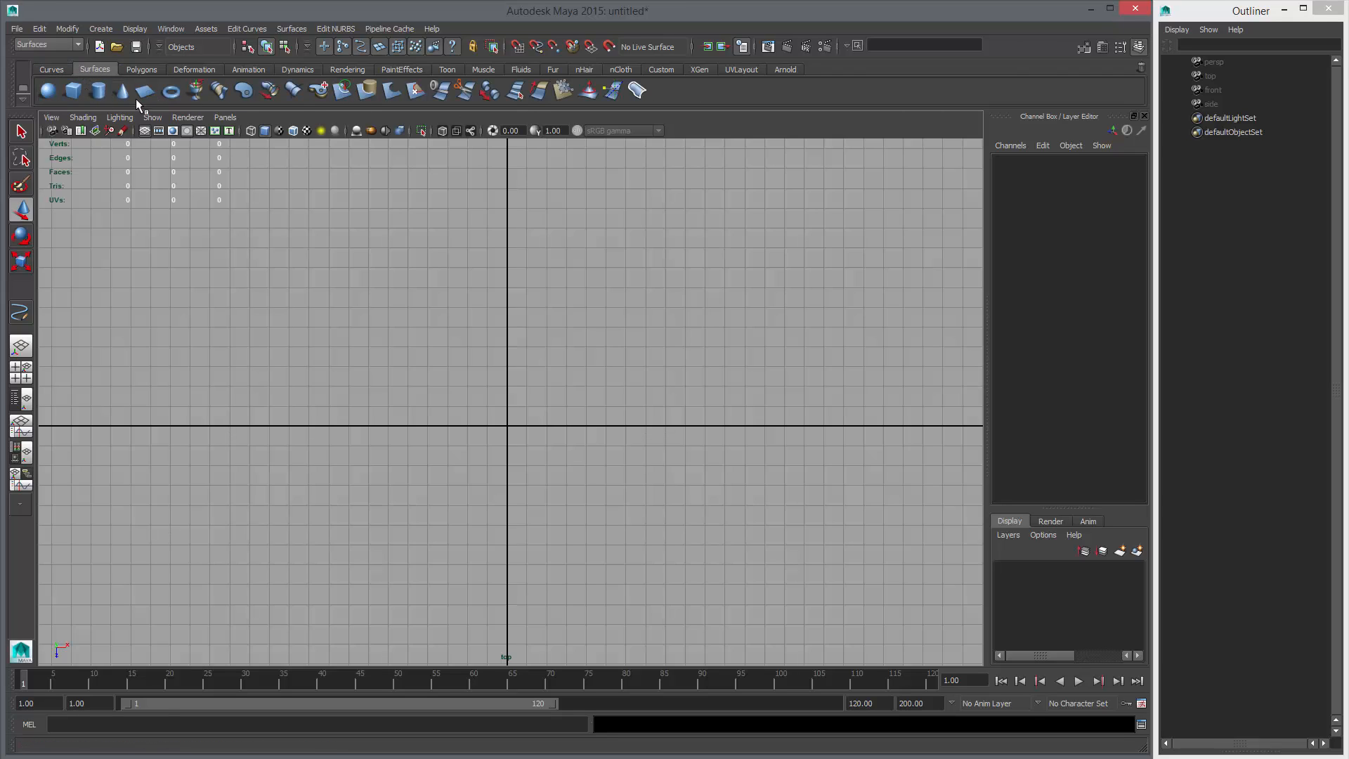
pyautogui.click(54, 69)
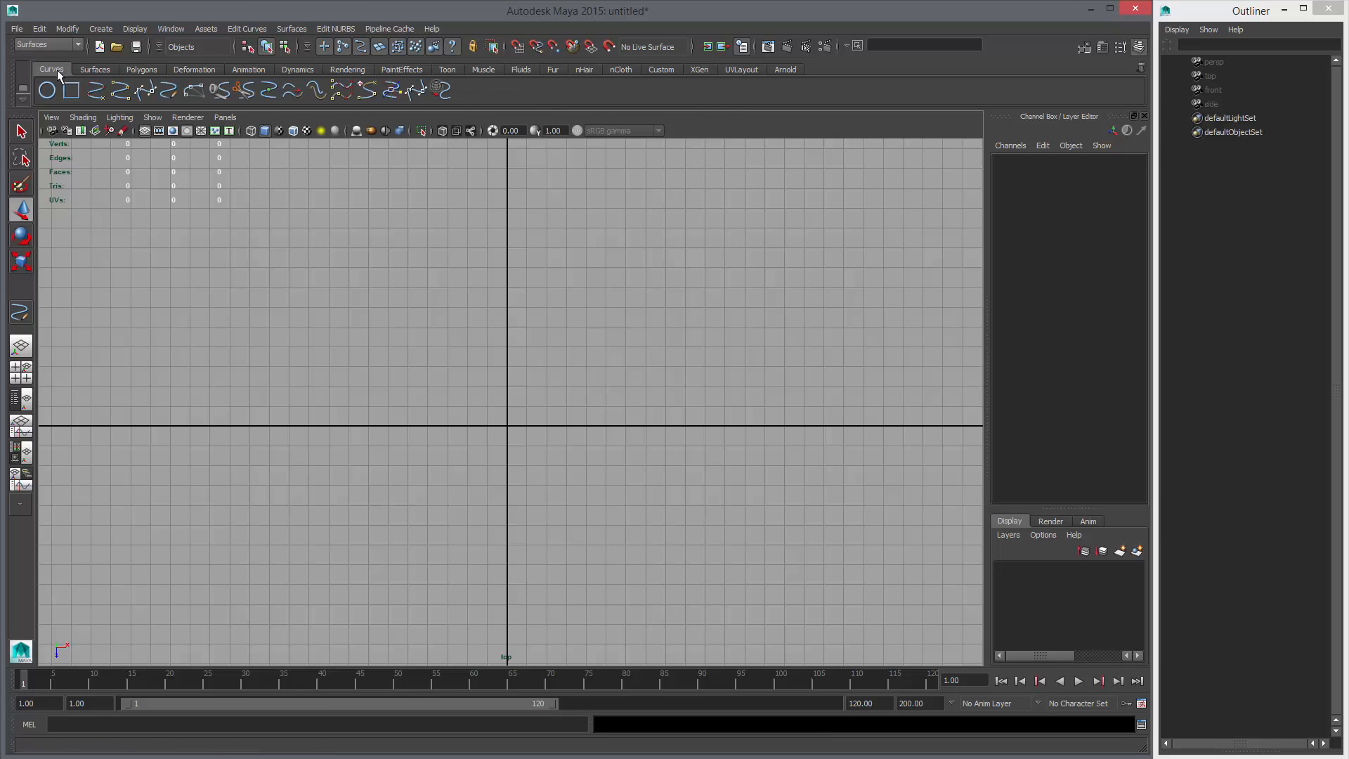
pyautogui.click(95, 91)
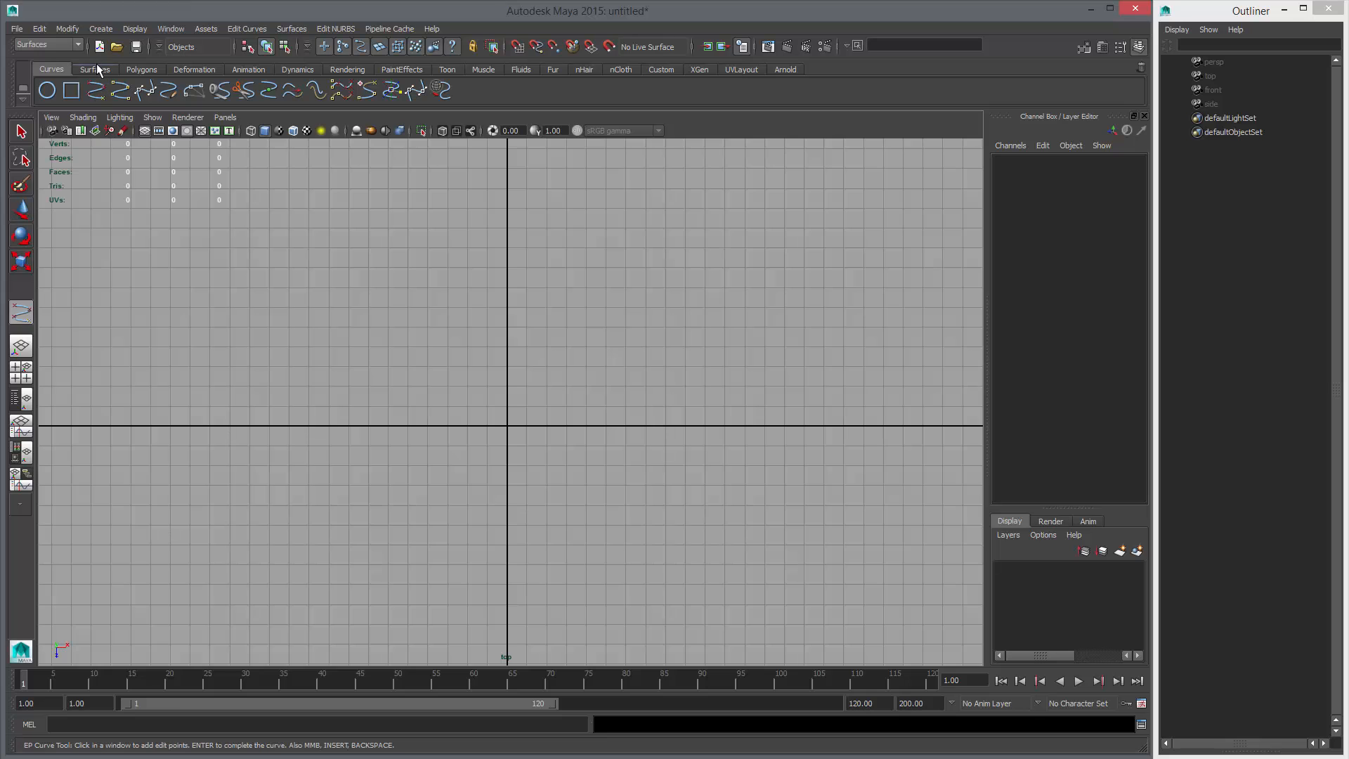
pyautogui.click(95, 70)
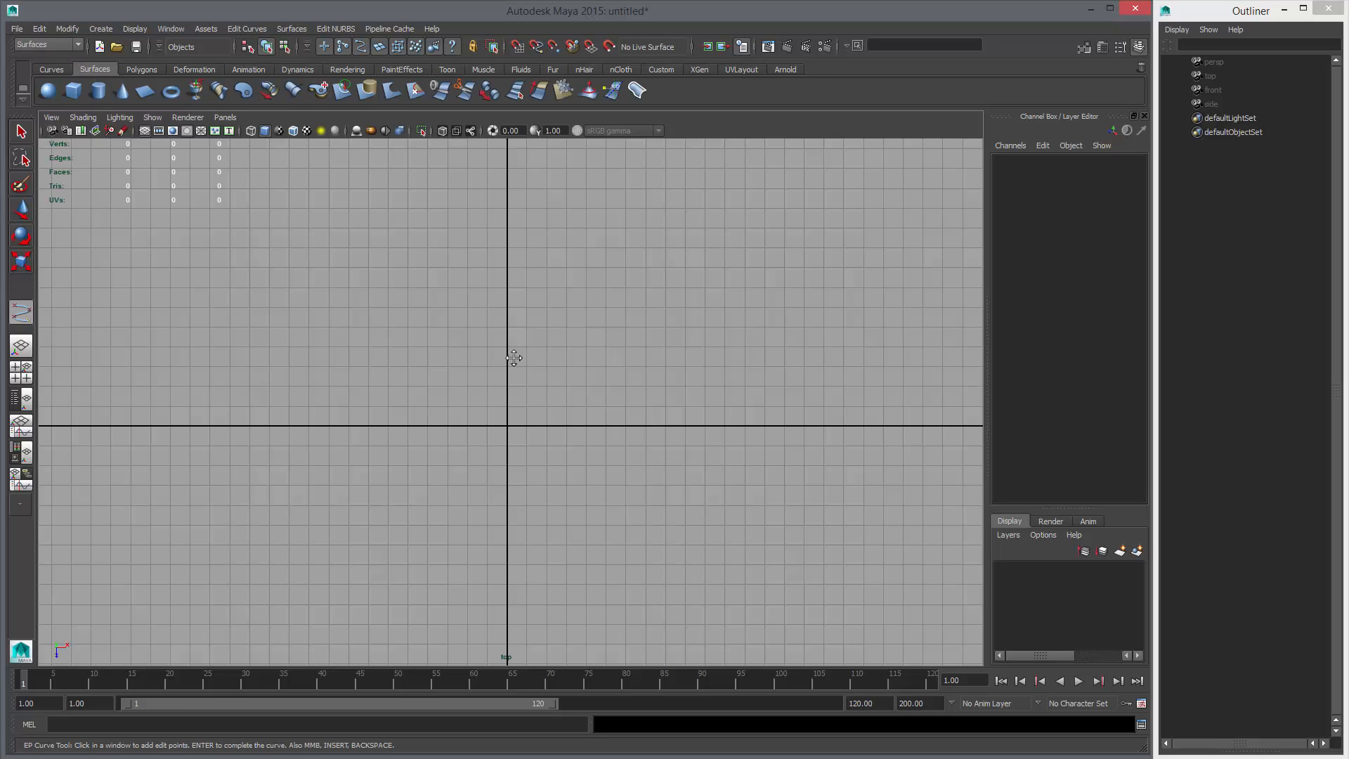
pyautogui.keyDown('alt'); pyautogui.moveTo(513, 358); pyautogui.dragTo(461, 382, button='middle'); pyautogui.keyUp('alt')
pyautogui.press('space')
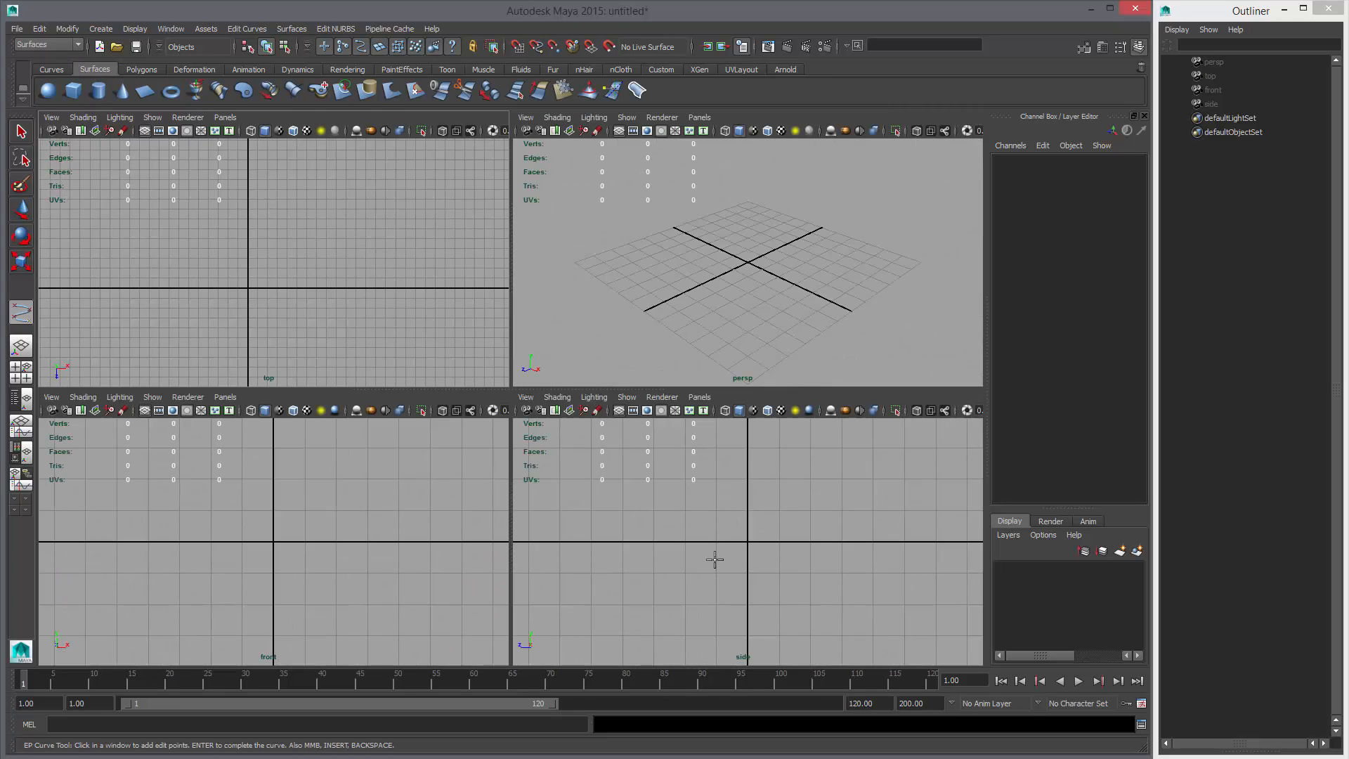
pyautogui.press('space')
pyautogui.keyDown('alt'); pyautogui.moveTo(553, 188); pyautogui.dragTo(519, 318, button='middle'); pyautogui.keyUp('alt')
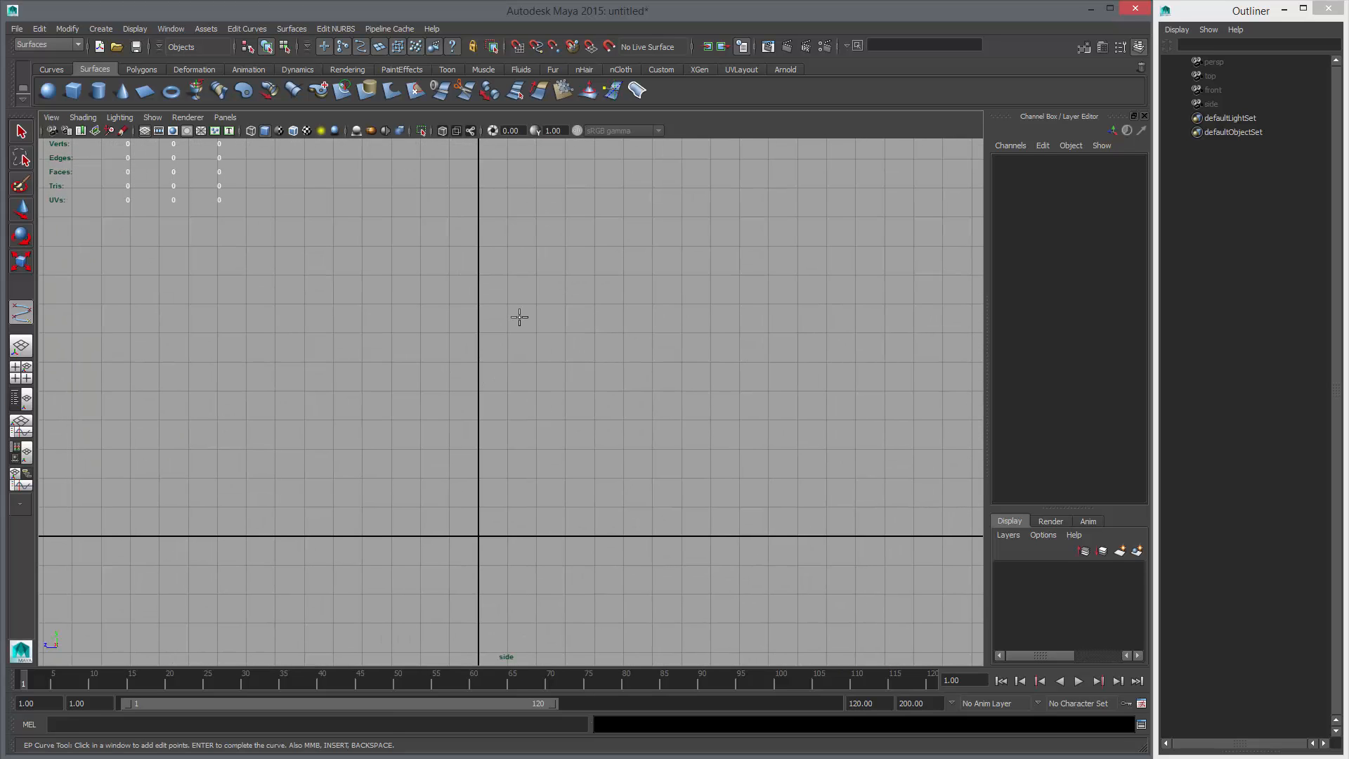
pyautogui.keyDown('alt'); pyautogui.moveTo(496, 363); pyautogui.dragTo(478, 425, button='middle'); pyautogui.keyUp('alt')
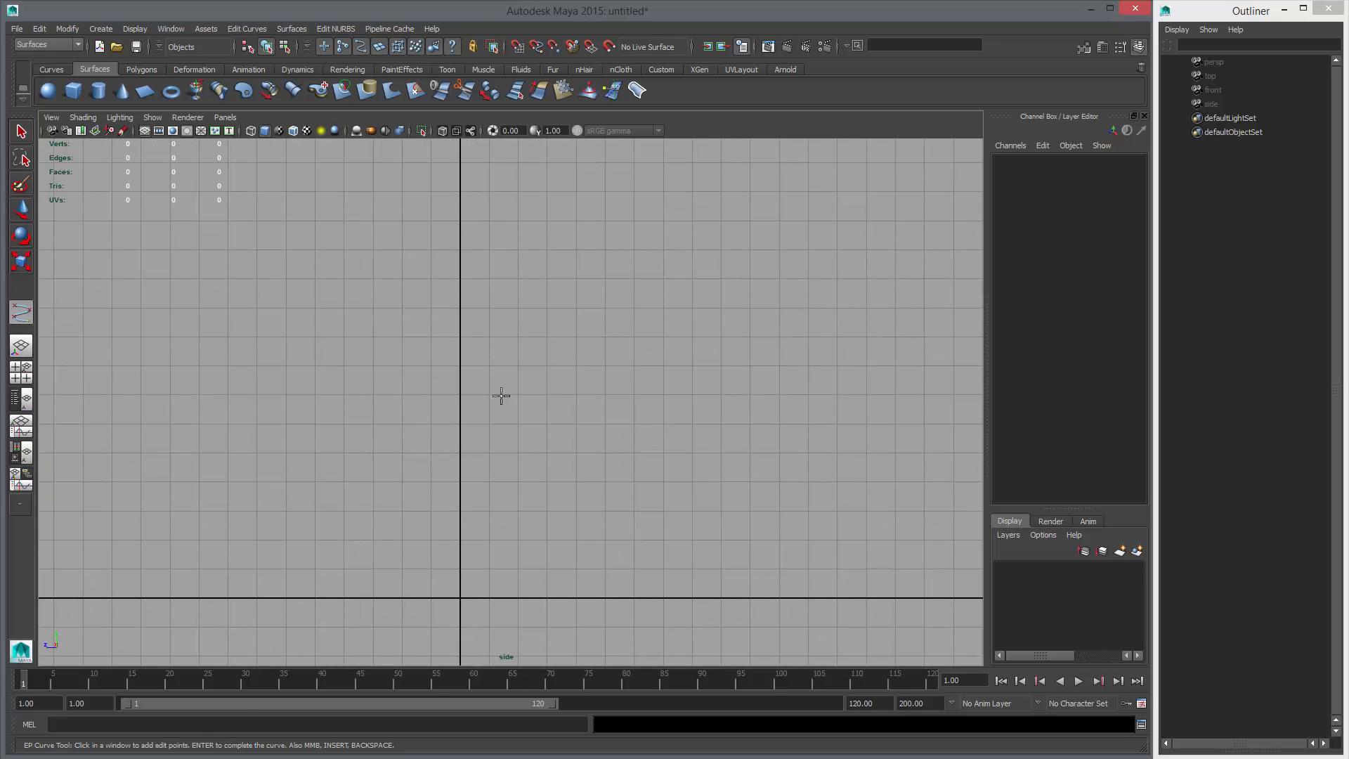
# - Start a goblet profile on the vertical axis, about 14 cm above the ground, placing edit points outward and up for the inner bowl wall
pyautogui.click(462, 394)
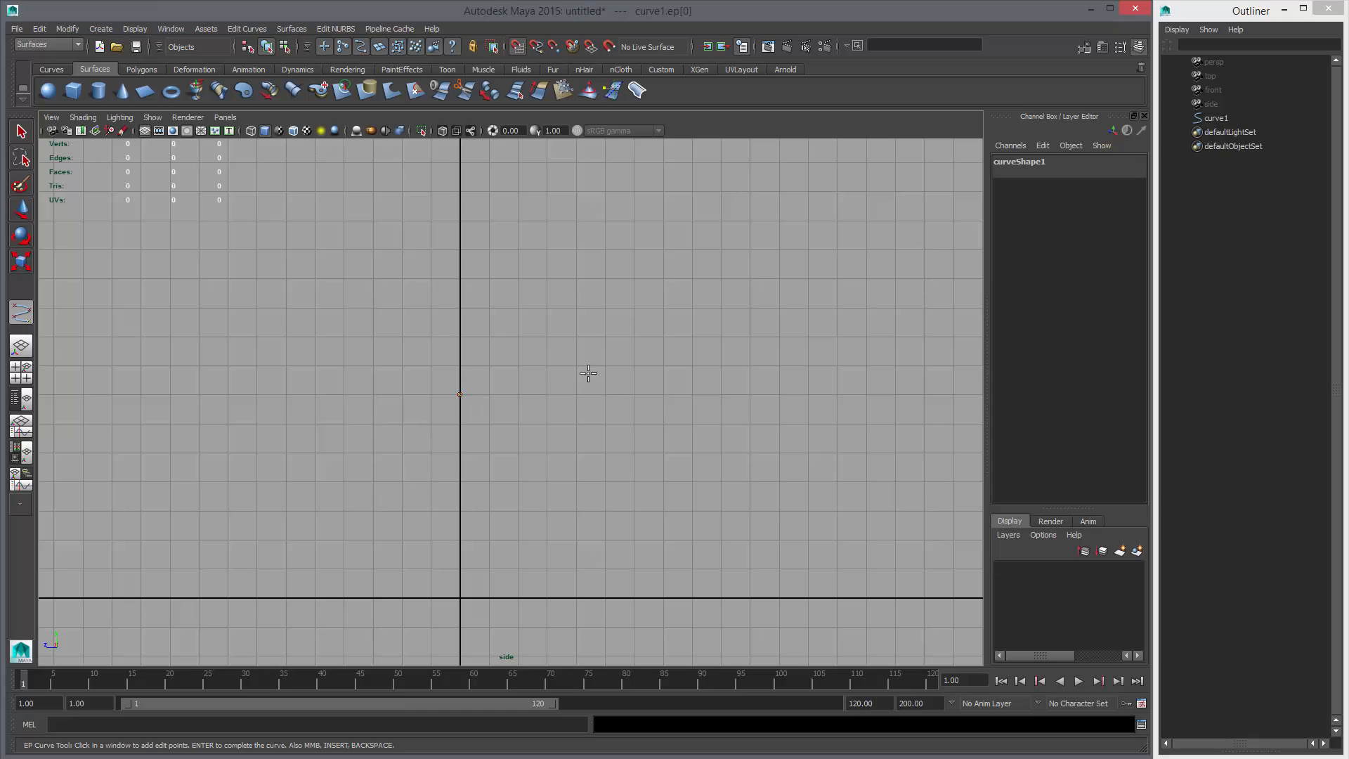
pyautogui.click(519, 385)
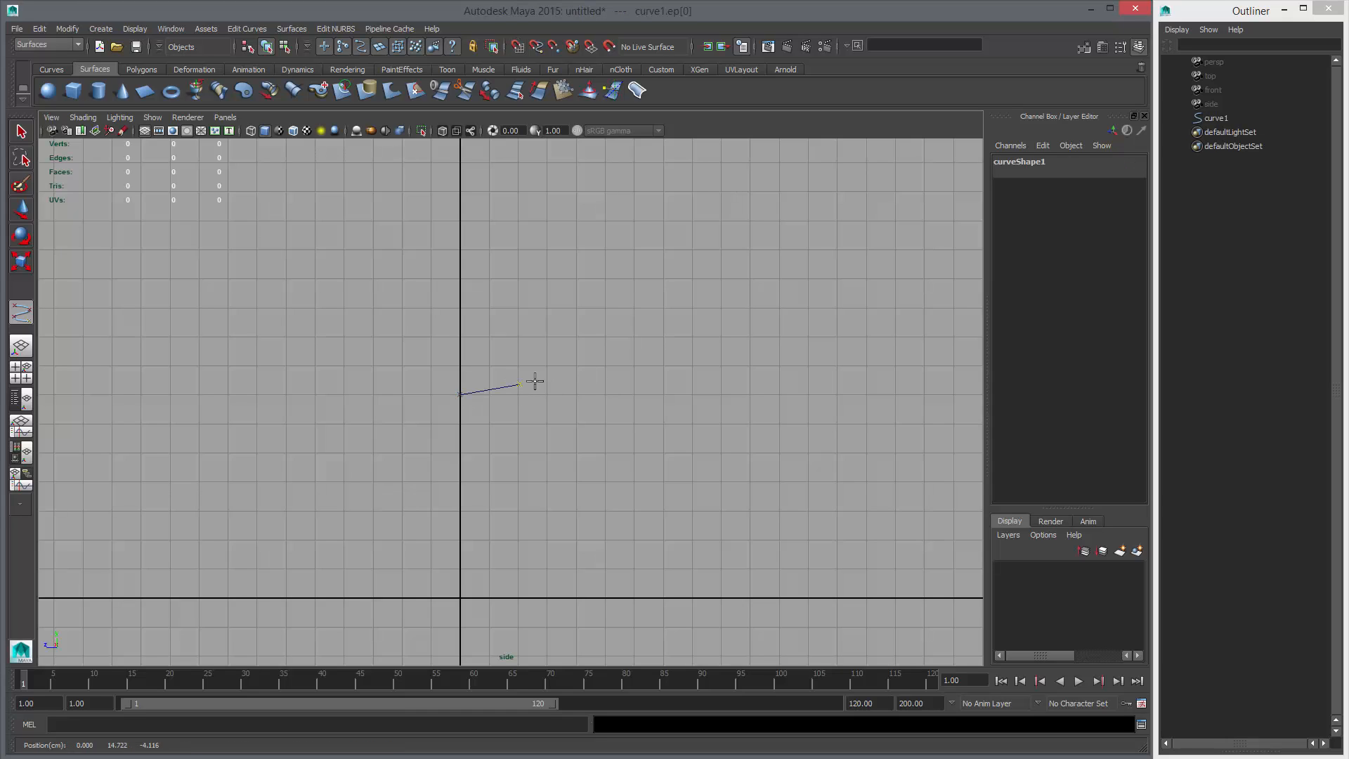
pyautogui.click(558, 294)
pyautogui.click(547, 209)
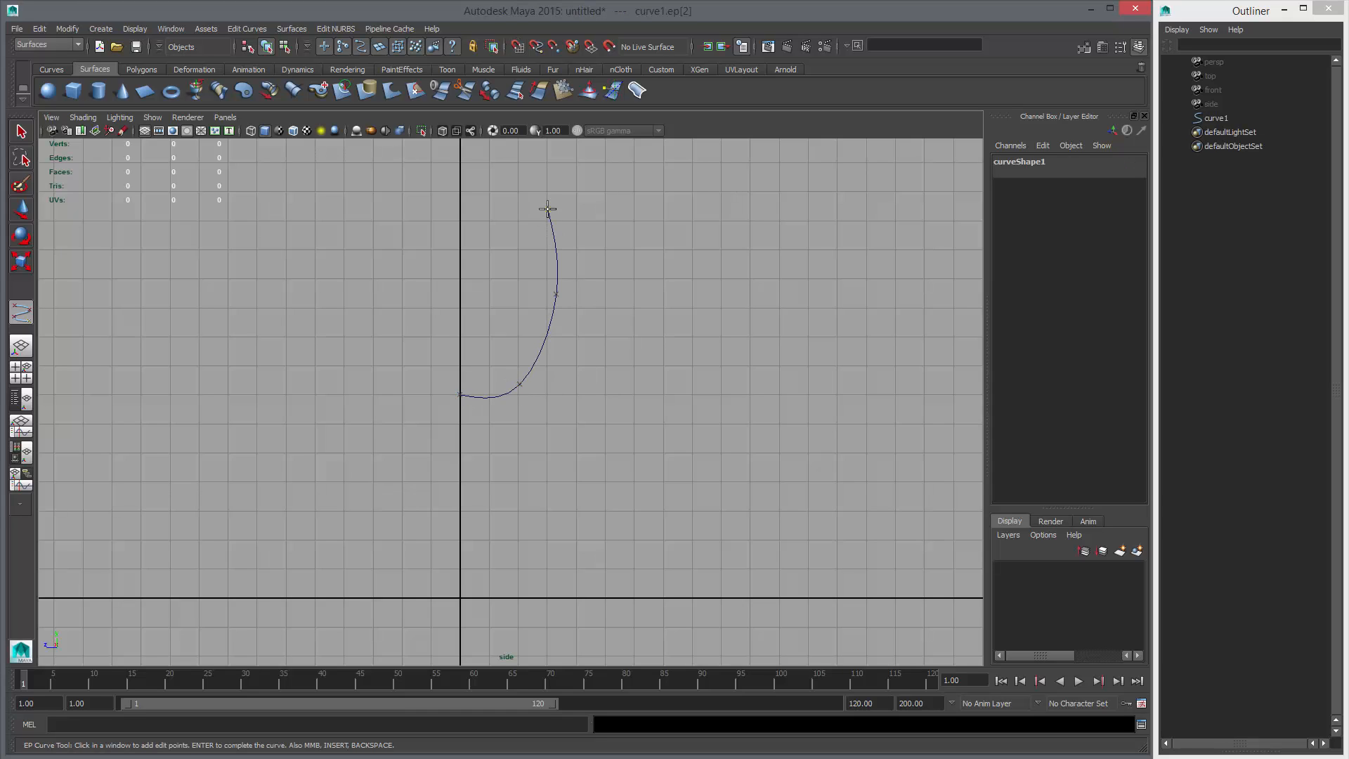
pyautogui.keyDown('alt'); pyautogui.moveTo(610, 259); pyautogui.dragTo(611, 281, button='middle'); pyautogui.keyUp('alt')
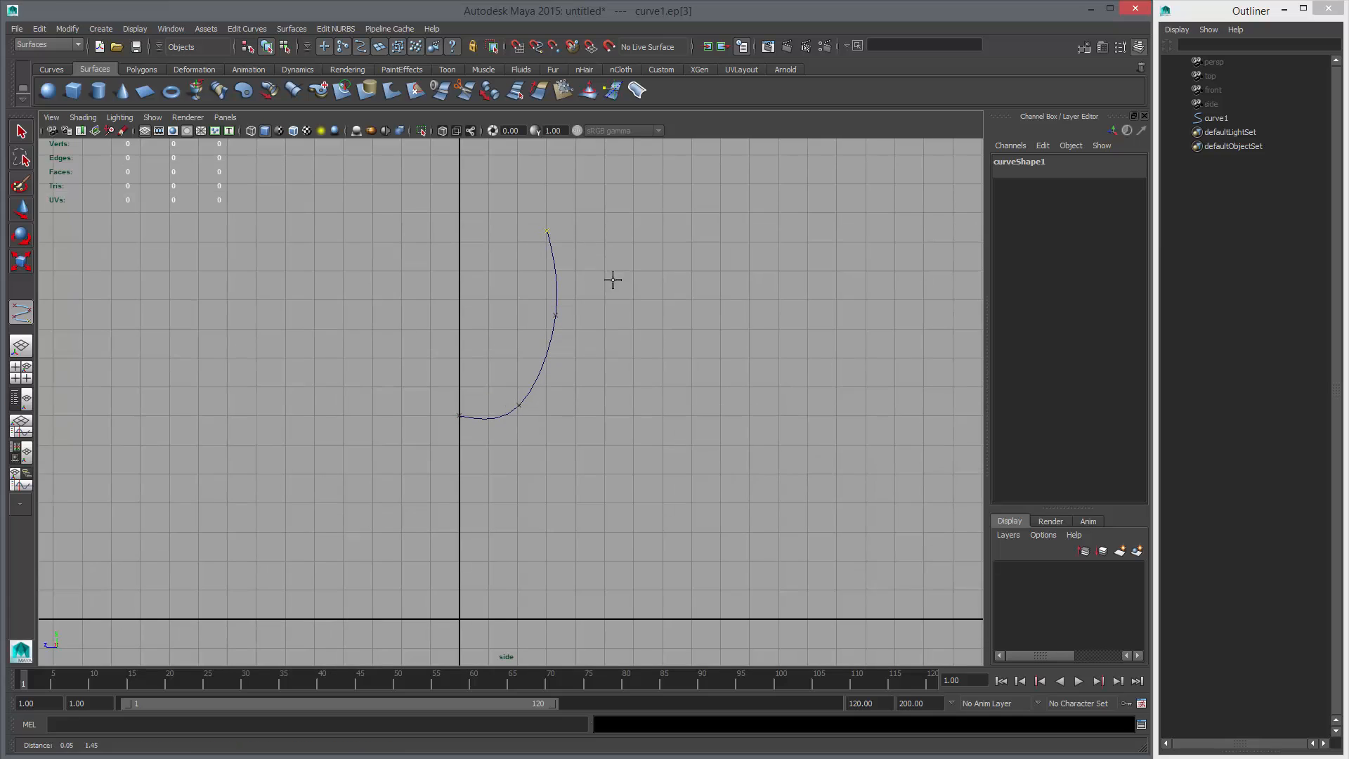
# - Continue the profile over a narrow rim and down the outer bowl wall, tapering inward to the stem
pyautogui.click(550, 220)
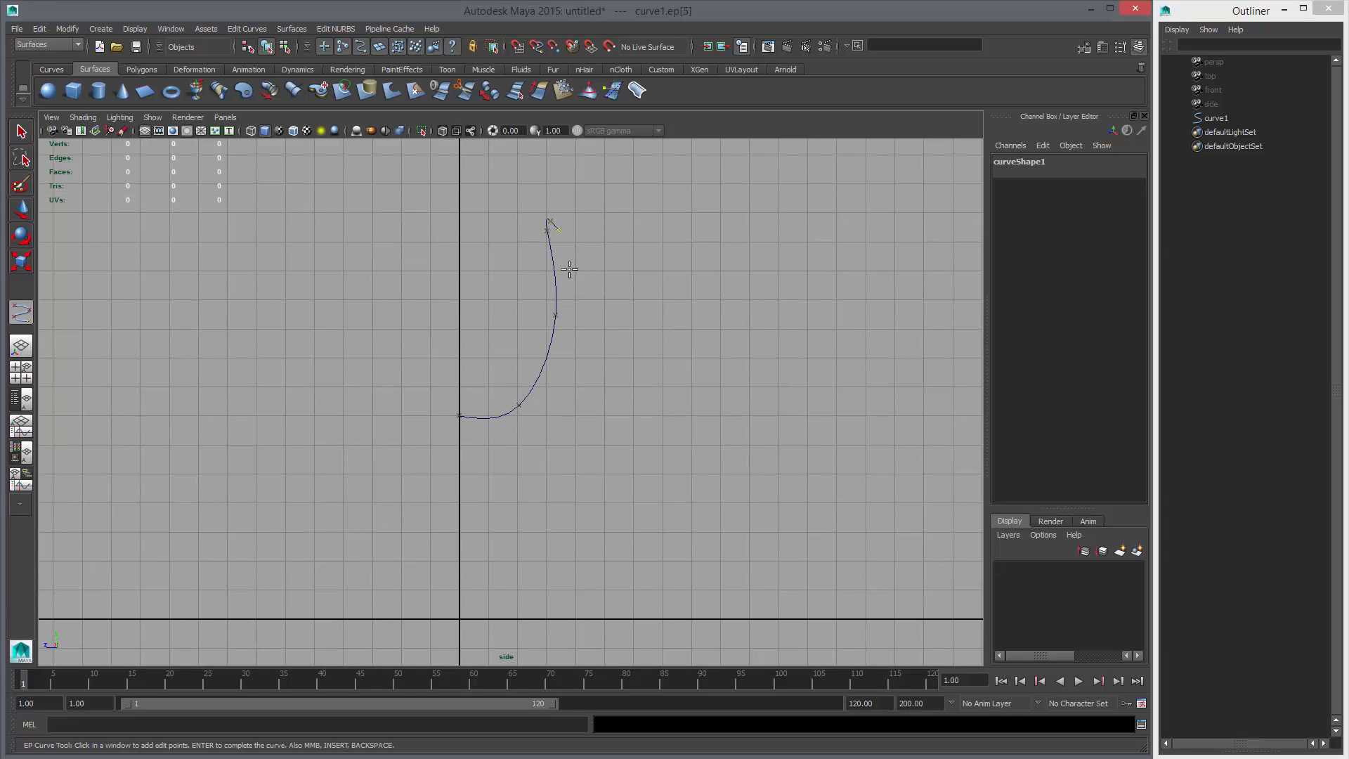
pyautogui.click(567, 313)
pyautogui.keyDown('alt'); pyautogui.moveTo(528, 432); pyautogui.dragTo(558, 281, button='middle'); pyautogui.keyUp('alt')
pyautogui.click(554, 364)
pyautogui.click(505, 345)
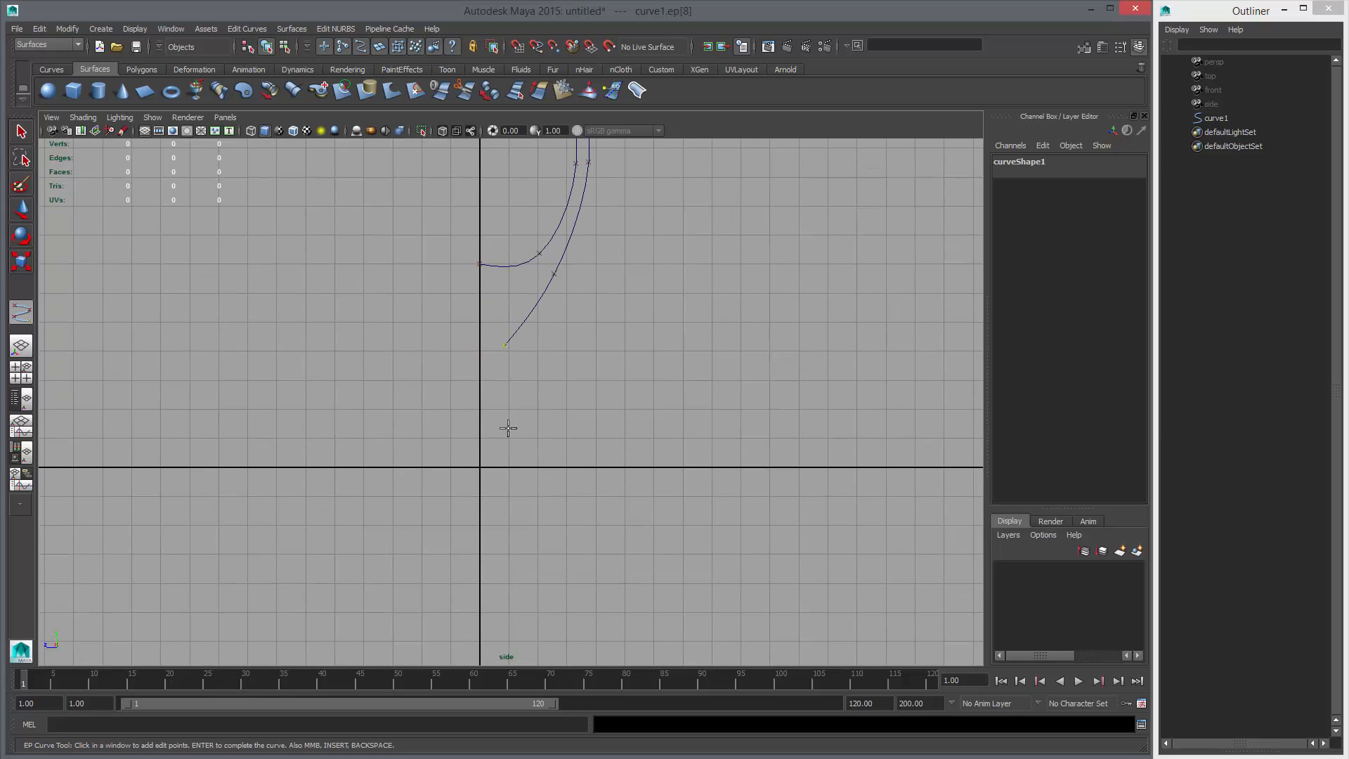
# - Add edit points down the stem and flare the profile outward into the foot just above the ground line
pyautogui.click(507, 425)
pyautogui.click(568, 447)
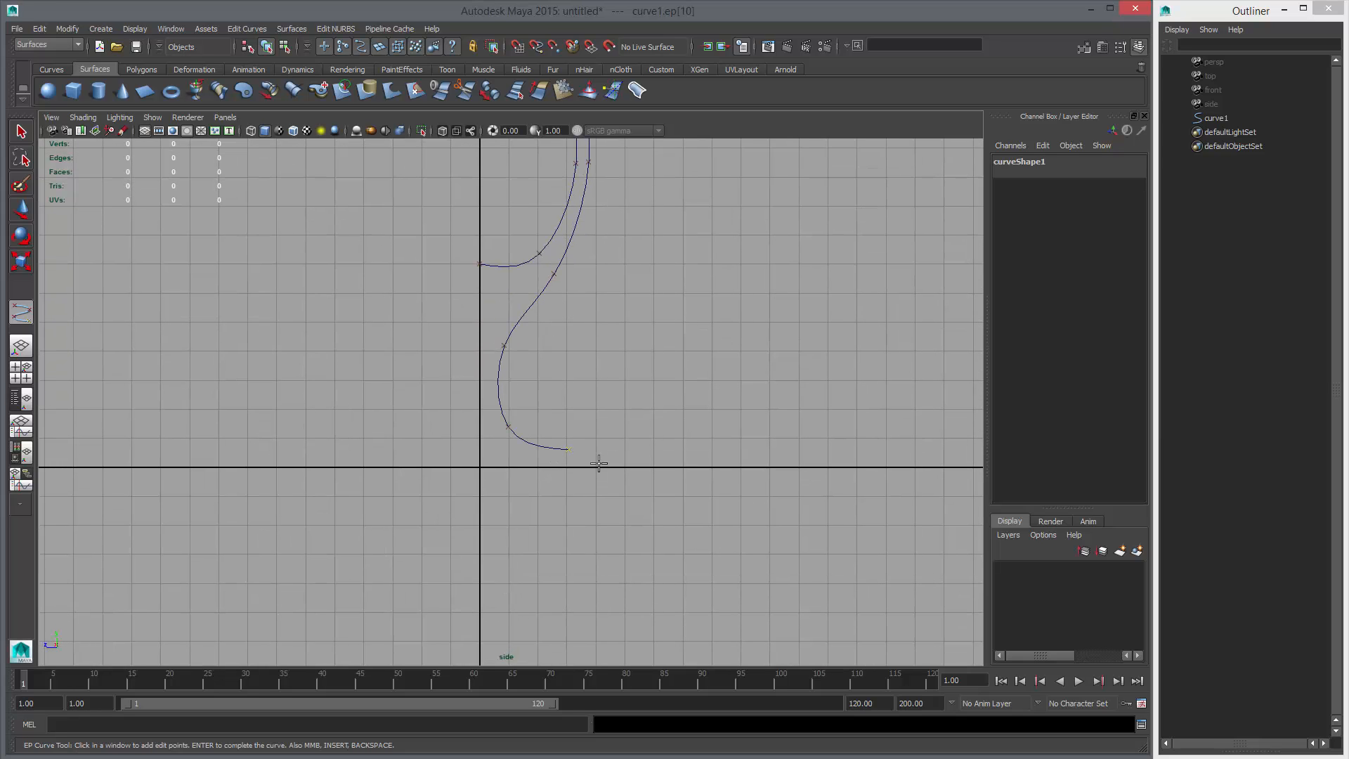
pyautogui.click(587, 450)
pyautogui.keyDown('alt'); pyautogui.moveTo(690, 507); pyautogui.dragTo(699, 440, button='middle'); pyautogui.keyUp('alt')
pyautogui.keyDown('alt'); pyautogui.moveTo(698, 440); pyautogui.dragTo(726, 472, button='right'); pyautogui.keyUp('alt')
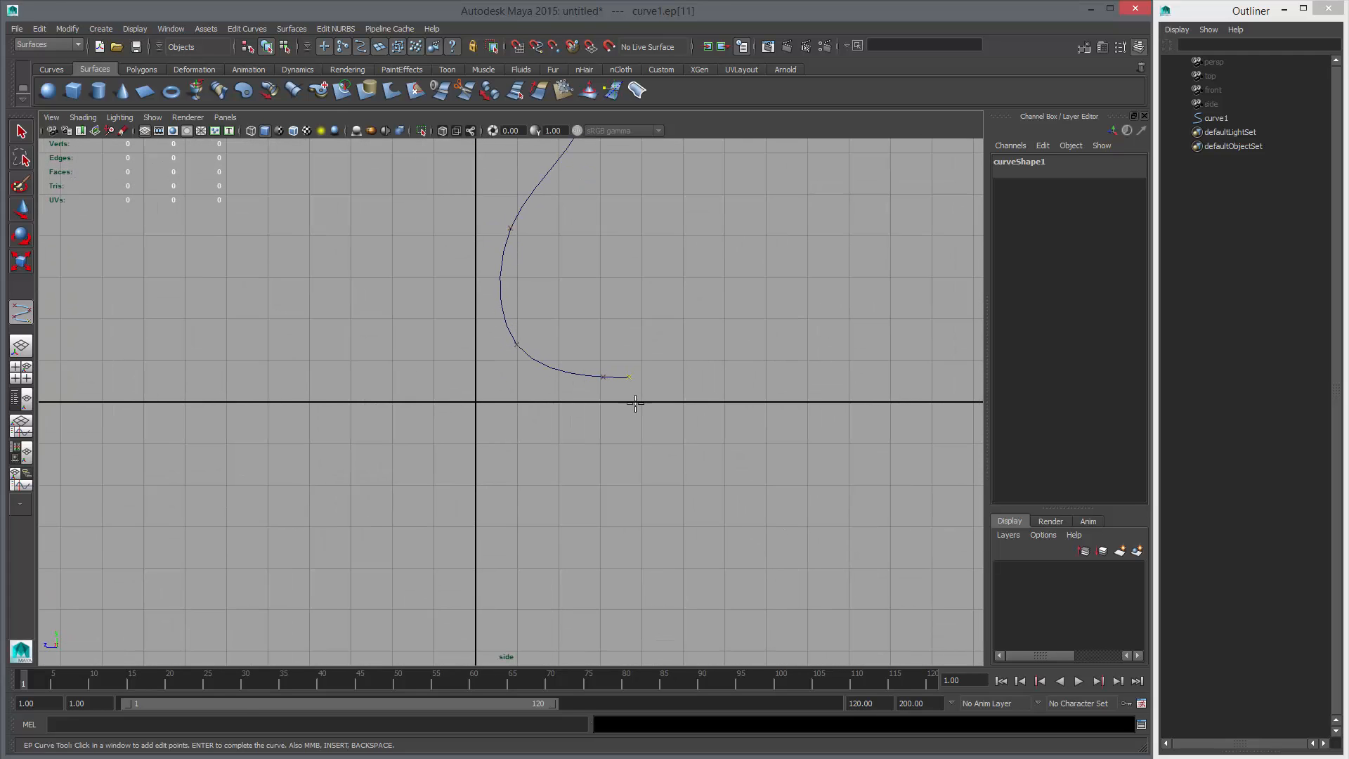
# - Bring the foot's edge down to the ground line, snap the final edit point to the origin, and complete the profile curve
pyautogui.click(602, 402)
pyautogui.press('x')
pyautogui.click(477, 401)
pyautogui.keyDown('alt'); pyautogui.moveTo(745, 365); pyautogui.dragTo(394, 340, button='right'); pyautogui.keyUp('alt')
pyautogui.press('Return')
pyautogui.press('w')
pyautogui.keyDown('alt'); pyautogui.moveTo(765, 322); pyautogui.dragTo(539, 310, button='right'); pyautogui.keyUp('alt')
pyautogui.keyDown('alt'); pyautogui.moveTo(539, 310); pyautogui.dragTo(551, 485, button='middle'); pyautogui.keyUp('alt')
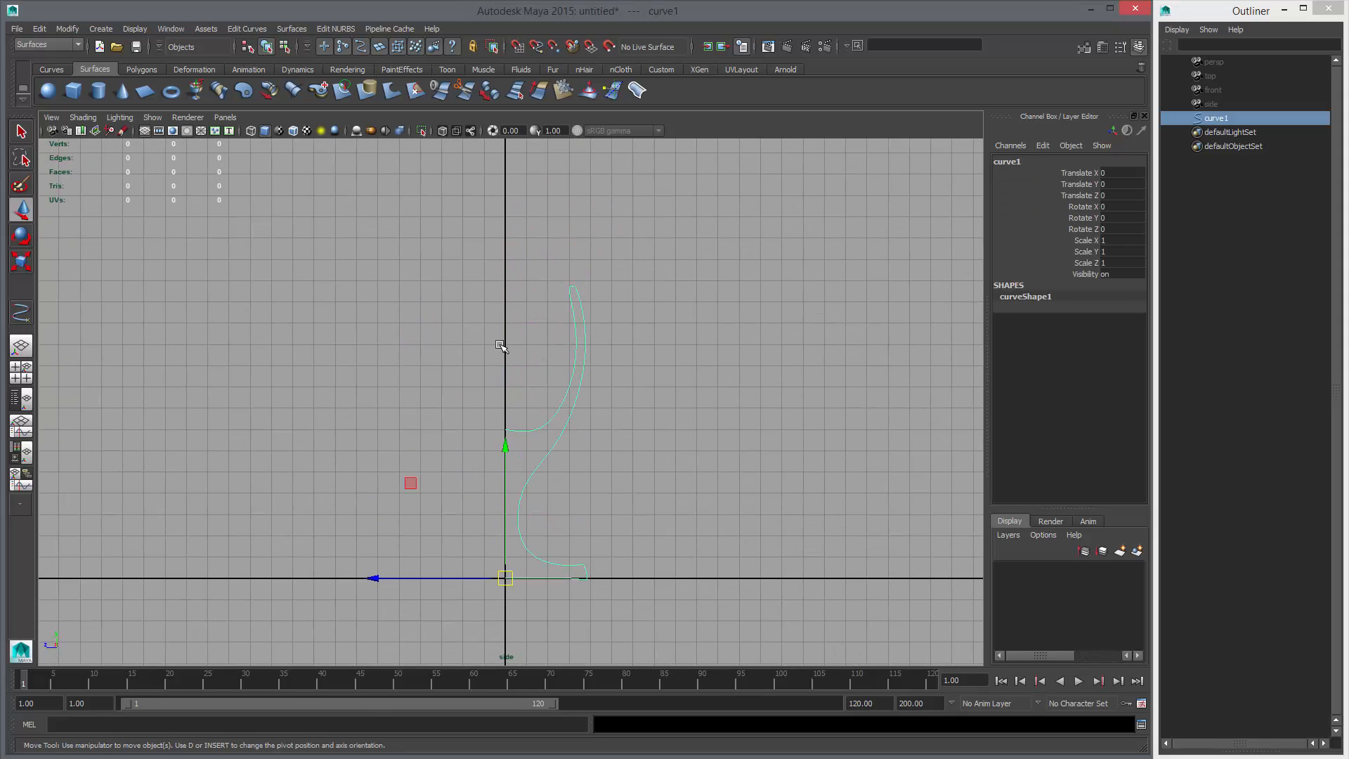
pyautogui.keyDown('alt'); pyautogui.moveTo(533, 546); pyautogui.dragTo(547, 483, button='middle'); pyautogui.keyUp('alt')
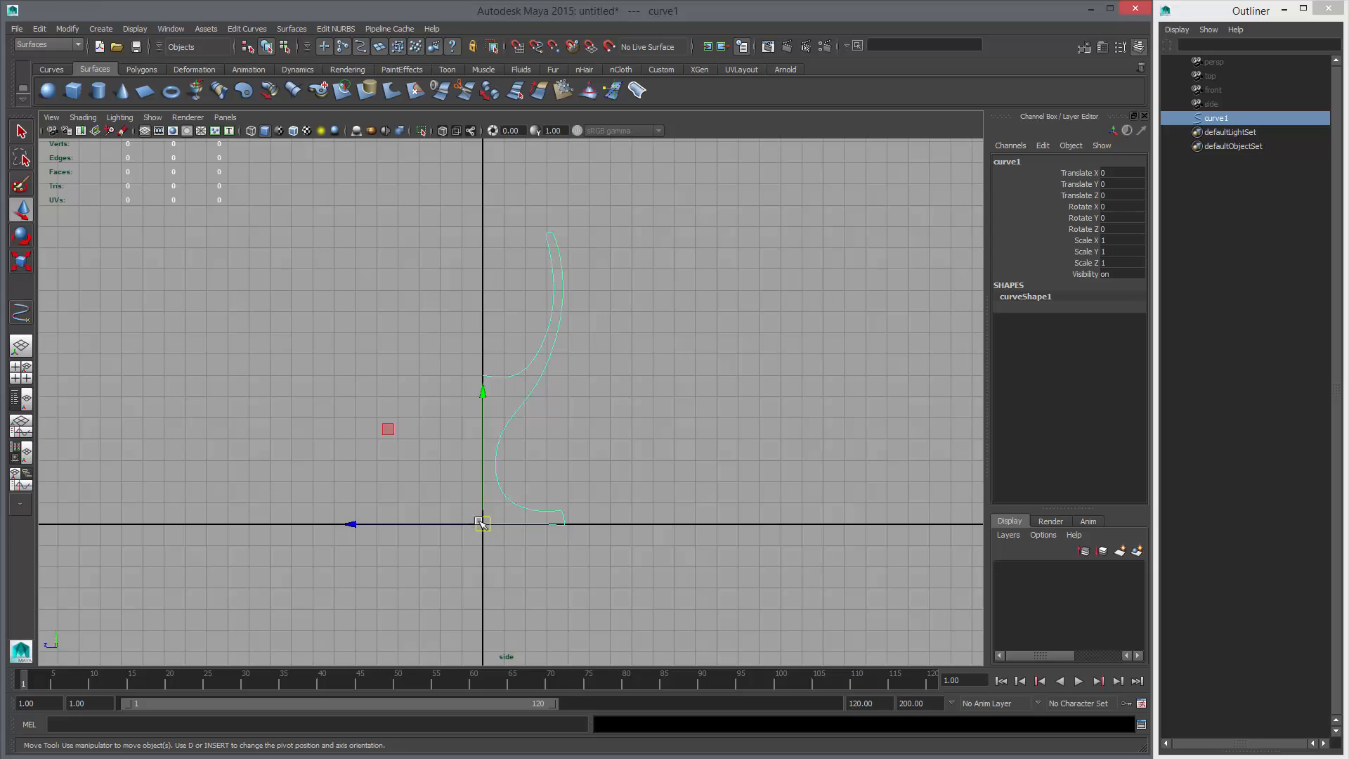
# - Try rotating the profile curve around its vertical Y axis to preview how it would revolve, and undo the rotation
pyautogui.press('e')
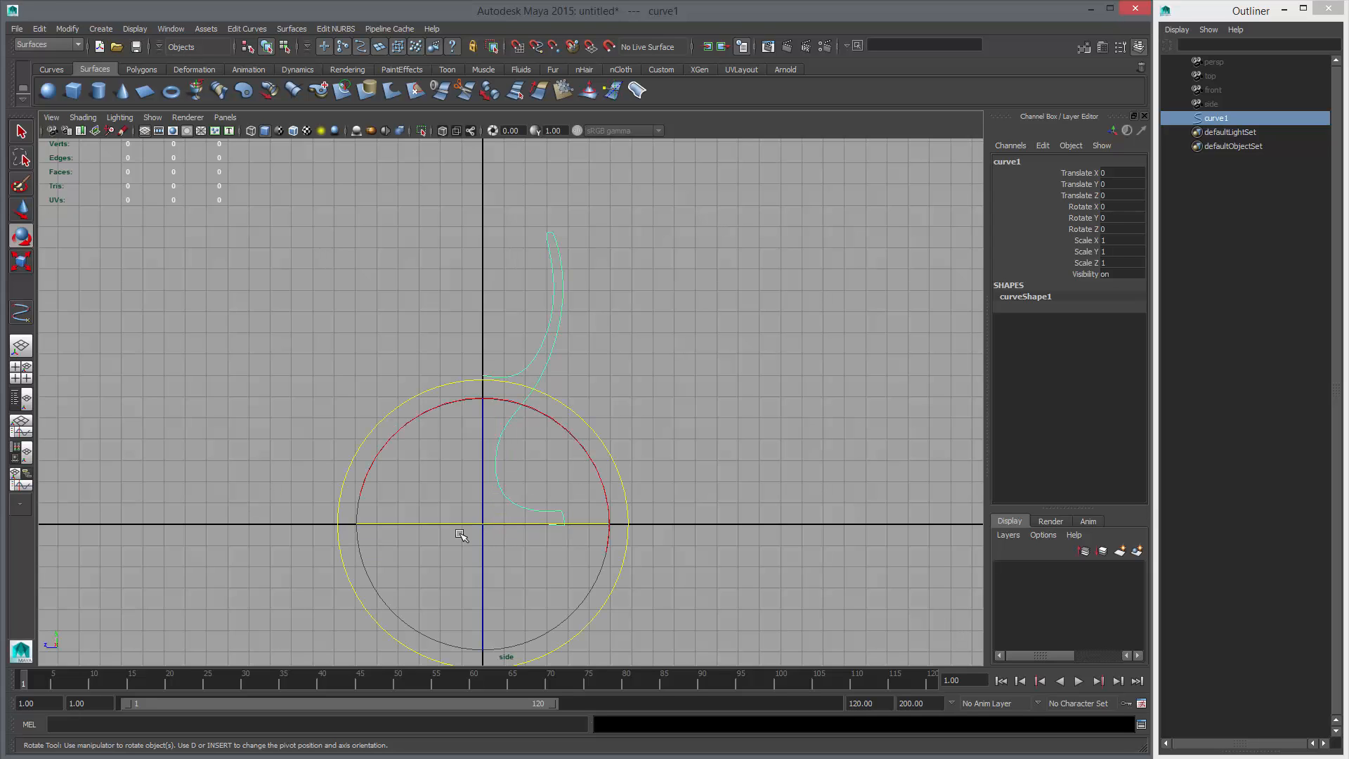
pyautogui.moveTo(380, 523); pyautogui.dragTo(714, 533)
pyautogui.moveTo(757, 511); pyautogui.dragTo(548, 497, button='middle')
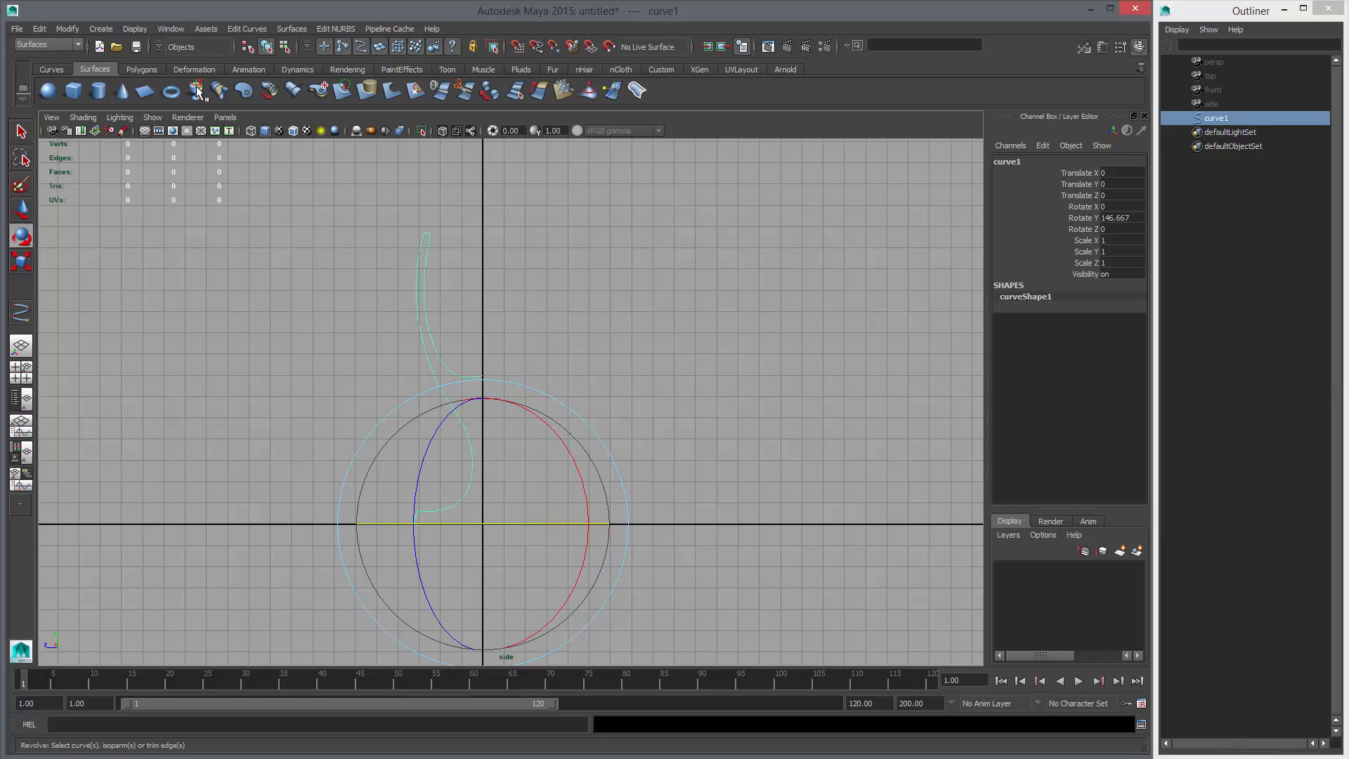
pyautogui.keyDown('alt'); pyautogui.moveTo(518, 316); pyautogui.dragTo(639, 368, button='right'); pyautogui.keyUp('alt')
pyautogui.hotkey('ctrl', 'z')
pyautogui.hotkey('ctrl', 'z')
# - Display the profile's control vertices and raise the second and third vertices of the inner bowl floor
pyautogui.keyDown('alt'); pyautogui.moveTo(623, 340); pyautogui.dragTo(615, 302, button='middle'); pyautogui.keyUp('alt')
pyautogui.press('w')
pyautogui.moveTo(531, 265); pyautogui.dragTo(467, 265, button='right')
pyautogui.click(485, 333)
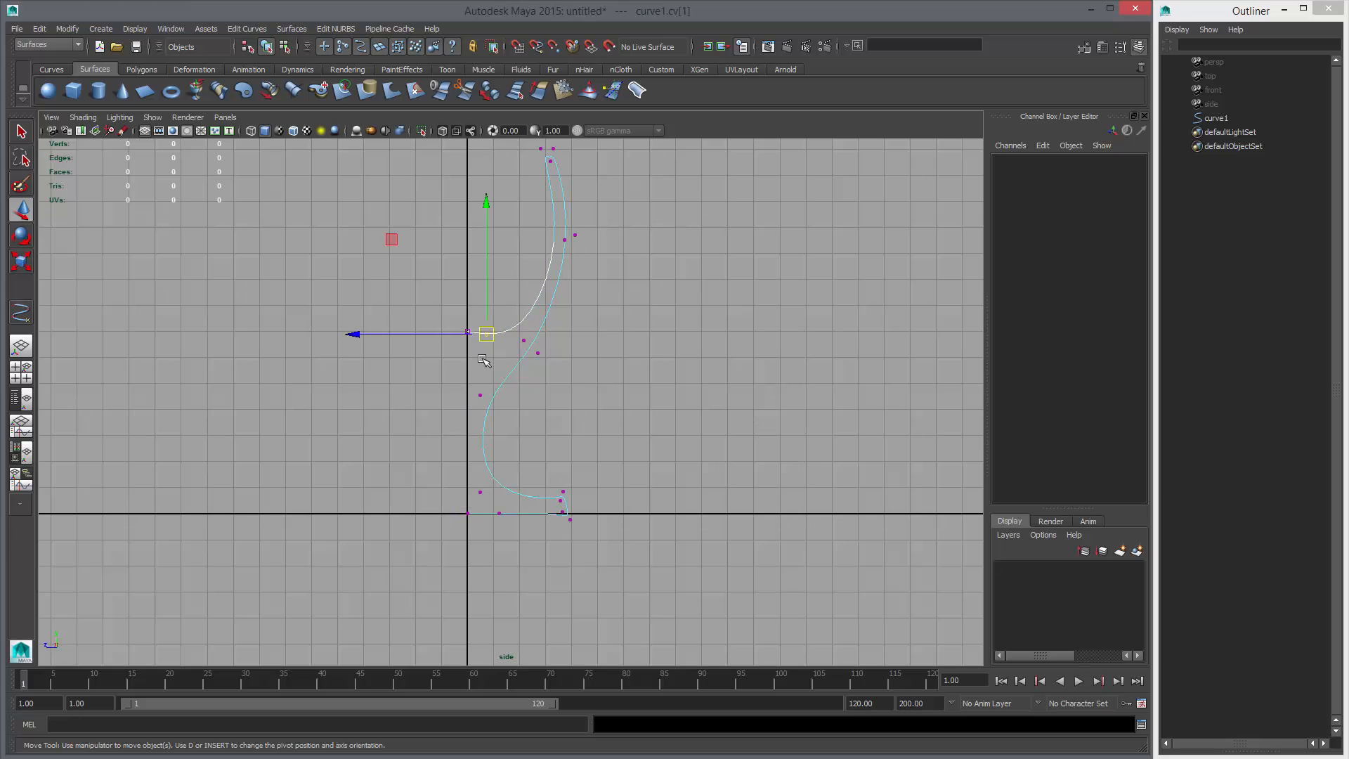
pyautogui.scroll(3, 562, 323)
pyautogui.moveTo(484, 312); pyautogui.dragTo(485, 288, button='middle')
pyautogui.moveTo(518, 274); pyautogui.dragTo(547, 308)
pyautogui.moveTo(569, 321); pyautogui.dragTo(576, 295, button='middle')
pyautogui.keyDown('alt'); pyautogui.moveTo(606, 303); pyautogui.dragTo(541, 328, button='right'); pyautogui.keyUp('alt')
pyautogui.keyDown('alt'); pyautogui.moveTo(542, 328); pyautogui.dragTo(546, 388, button='middle'); pyautogui.keyUp('alt')
# - Snap the second control vertex to the grid at Y 14, Z -2, level with the curve's start point
pyautogui.moveTo(475, 341); pyautogui.dragTo(504, 380)
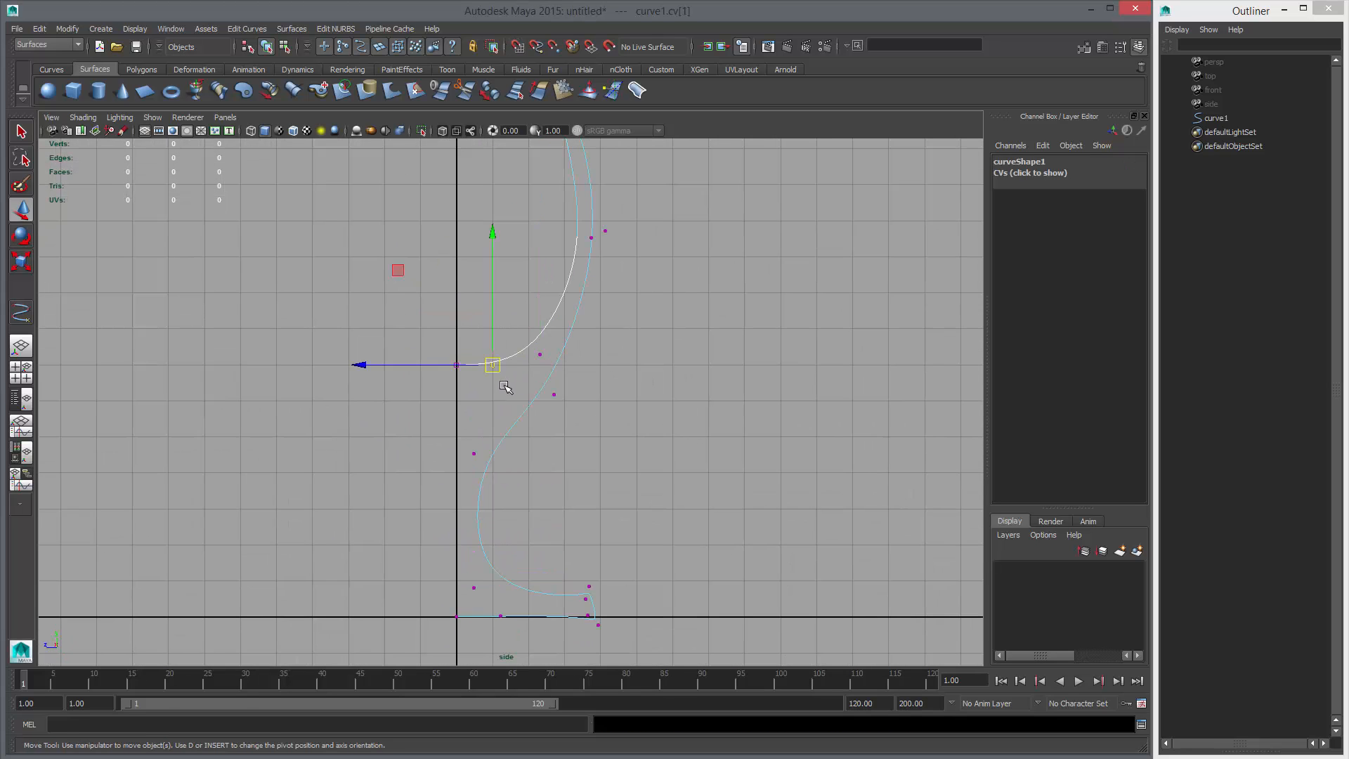
pyautogui.press('x')
pyautogui.moveTo(507, 385); pyautogui.dragTo(509, 370, button='middle')
pyautogui.click(435, 364)
pyautogui.click(490, 365)
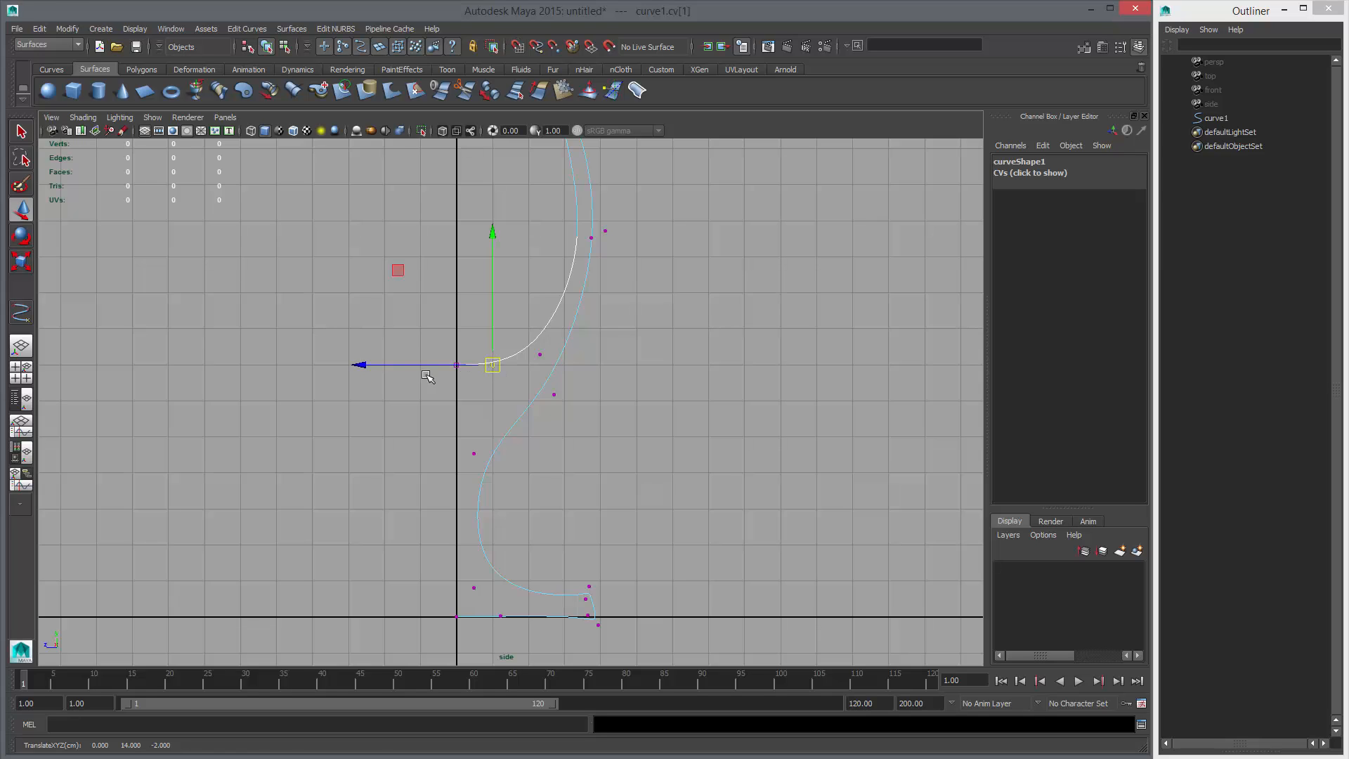
# - Raise the third control vertex slightly to smooth the inner bowl wall, and clear the selection
pyautogui.scroll(3, 428, 355)
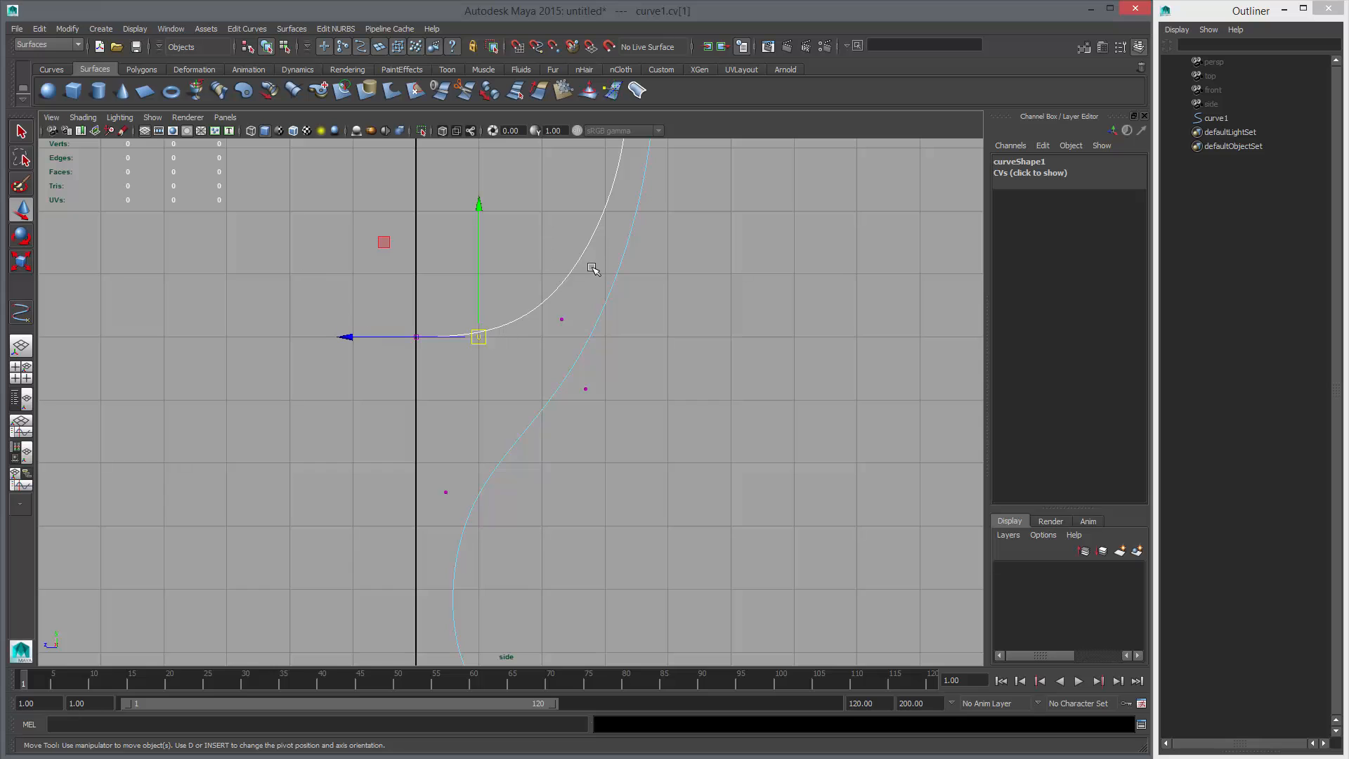
pyautogui.scroll(-4, 592, 269)
pyautogui.click(535, 360)
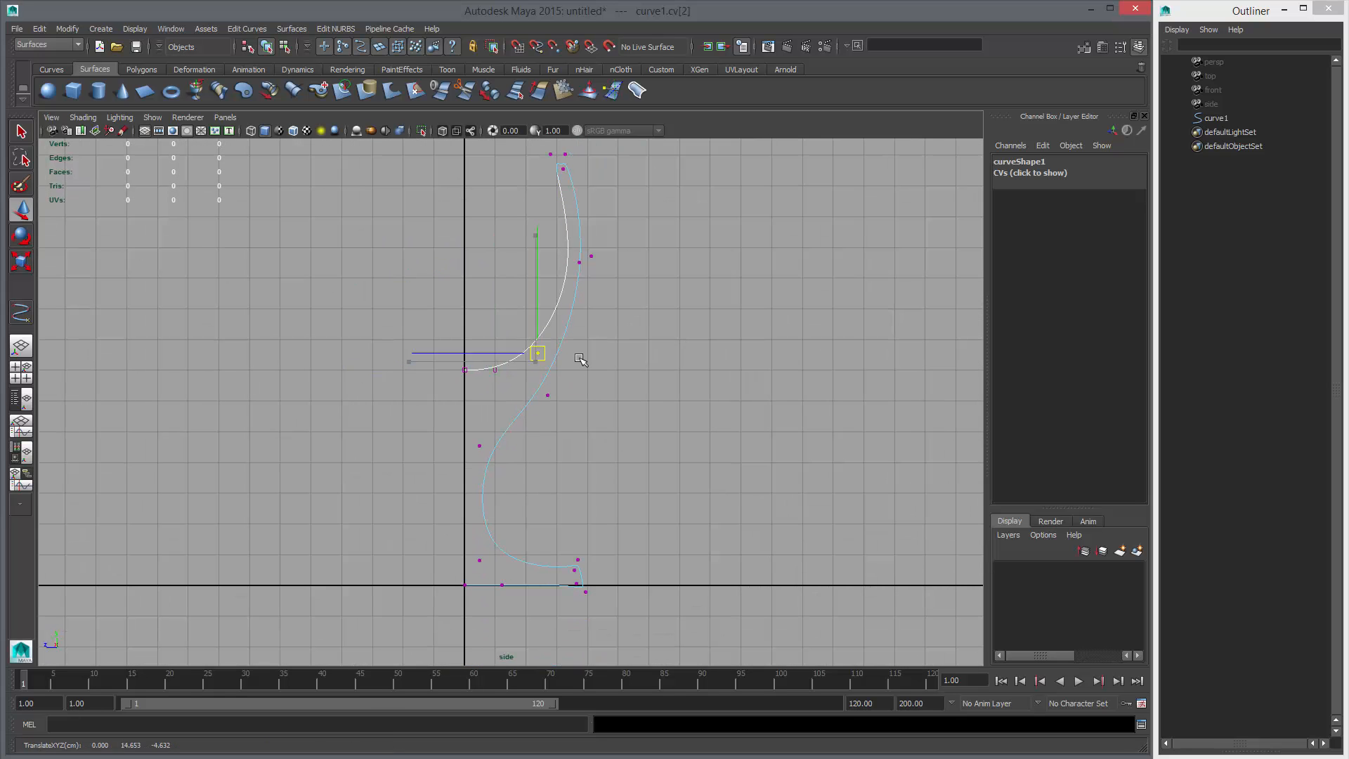
pyautogui.keyDown('alt'); pyautogui.moveTo(600, 346); pyautogui.dragTo(605, 382, button='middle'); pyautogui.keyUp('alt')
pyautogui.click(586, 315)
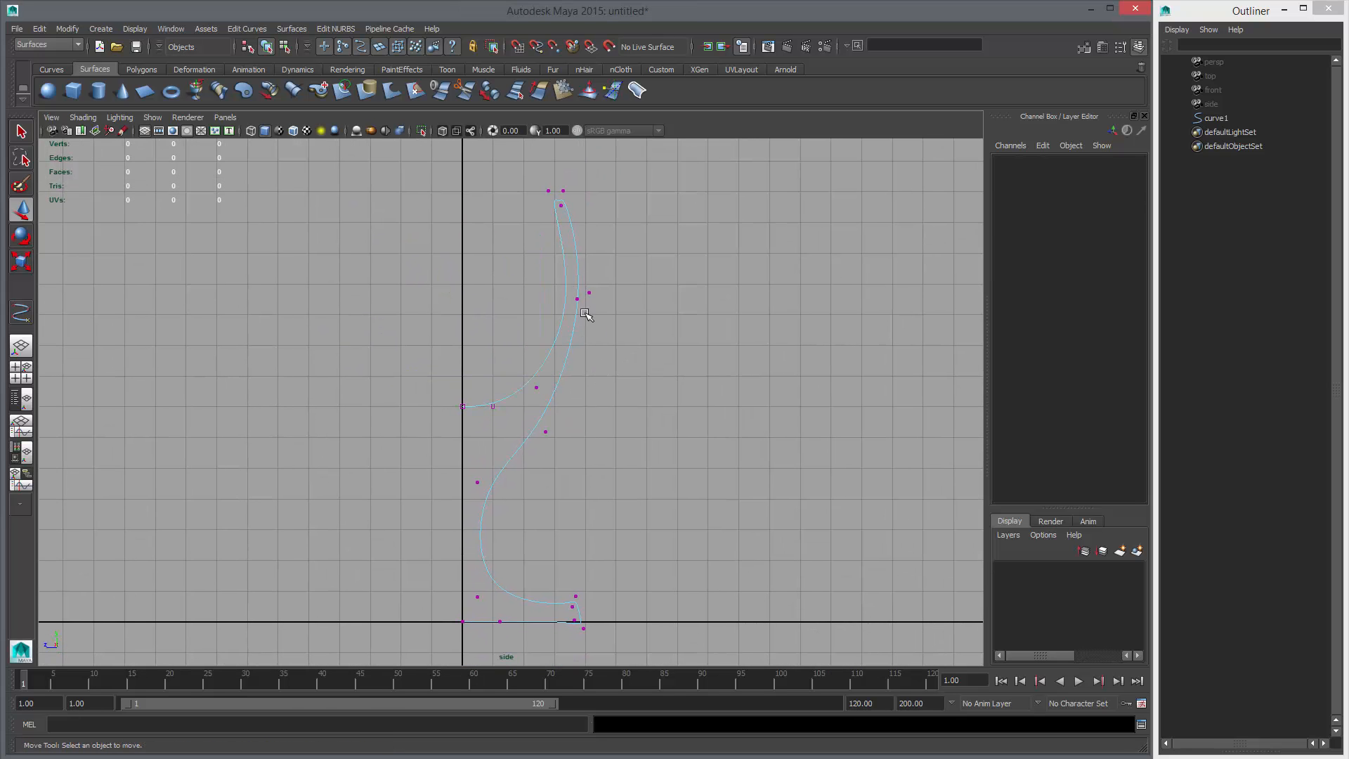
# - Step through the upper control vertices, moving the inner wall vertex inward, rounding out the rim vertices, and lowering the outer wall vertex
pyautogui.click(576, 299)
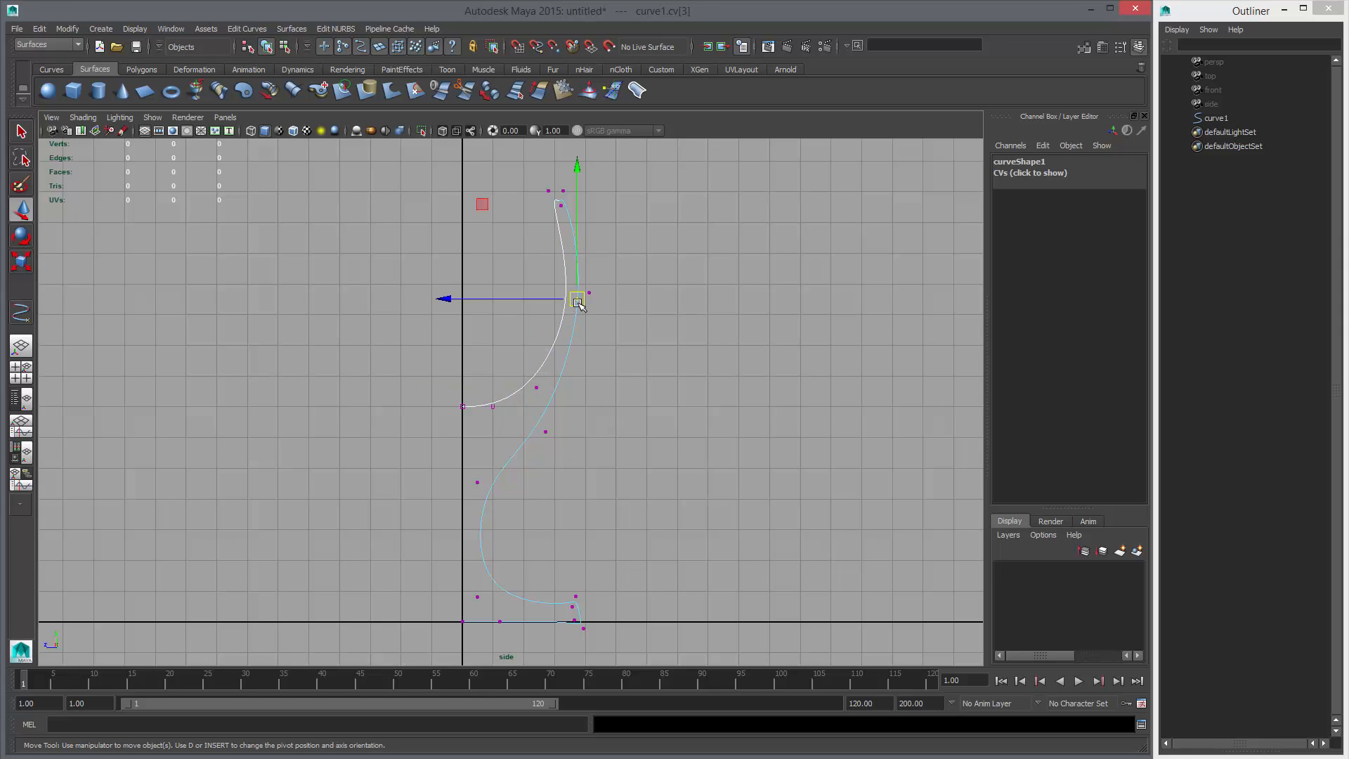
pyautogui.press('Right')
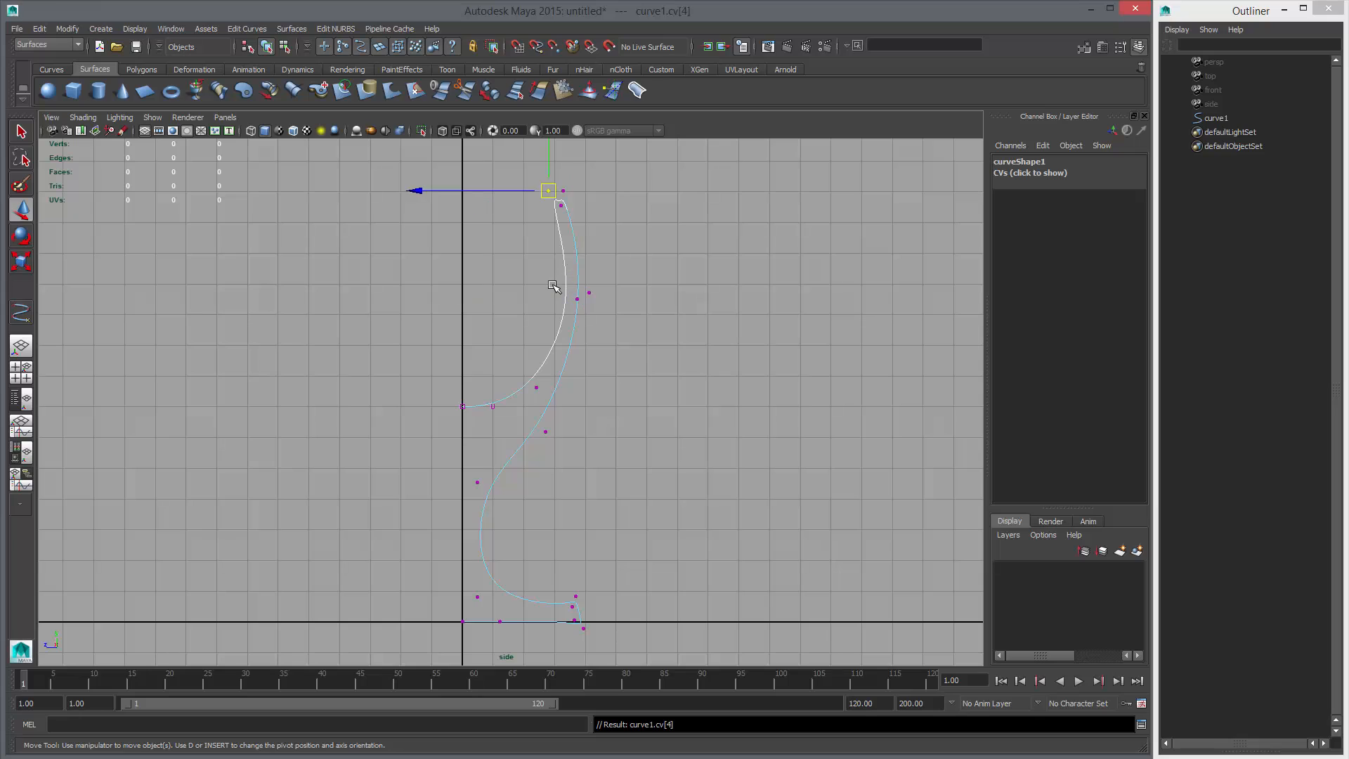
pyautogui.press('Left')
pyautogui.moveTo(657, 385); pyautogui.dragTo(729, 381, button='middle')
pyautogui.press('Right')
pyautogui.press('Right')
pyautogui.press('Right')
pyautogui.press('Right')
pyautogui.press('Right')
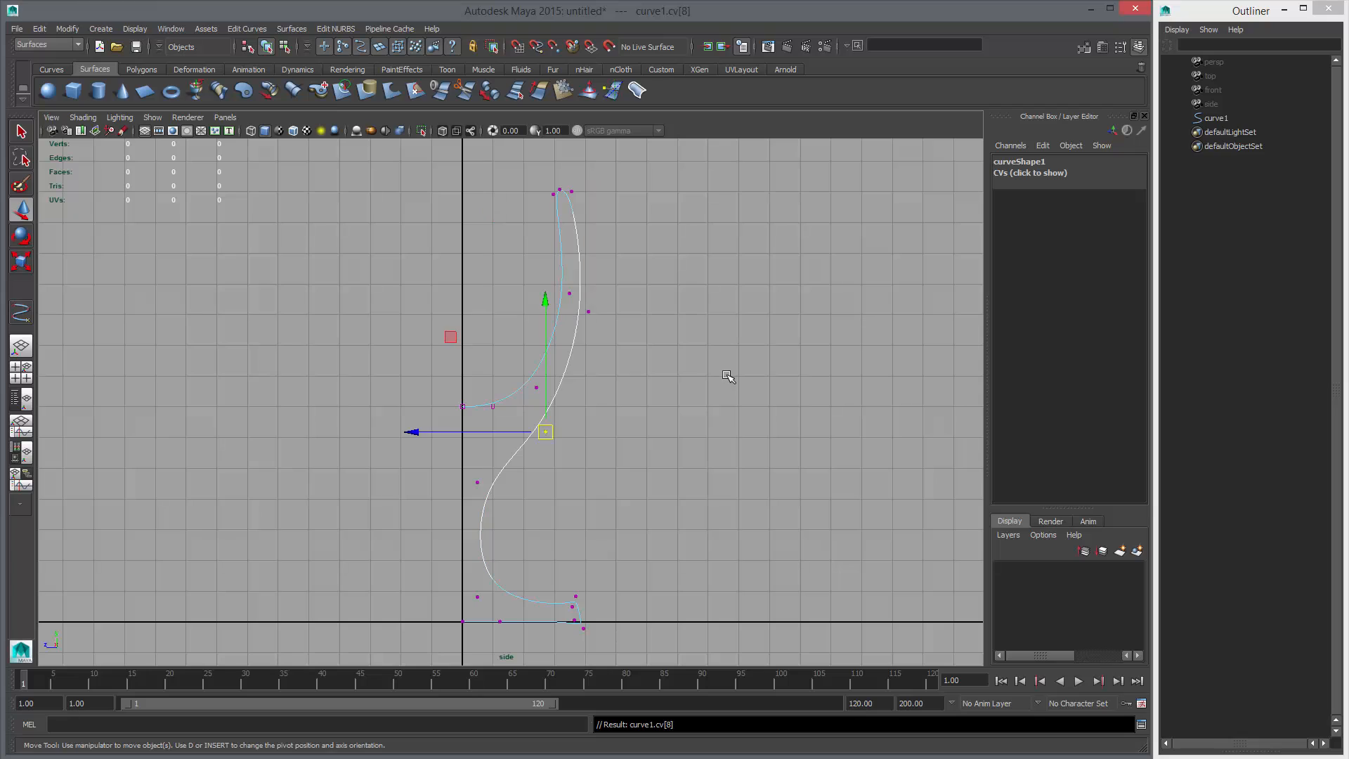
# - Raise the topmost rim control vertex and lower the inner rim vertex slightly to refine the goblet's lip
pyautogui.press('Left')
pyautogui.press('Left')
pyautogui.press('Left')
pyautogui.press('Left')
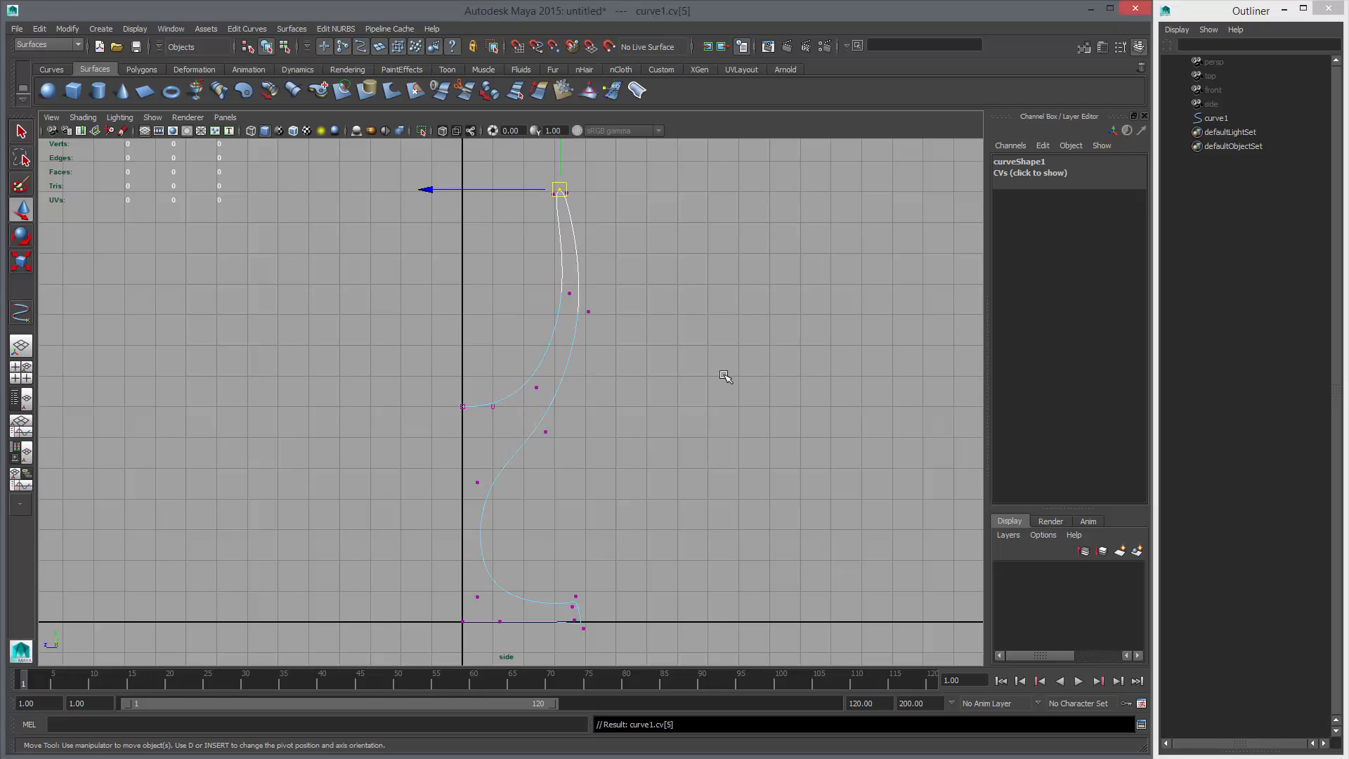
pyautogui.moveTo(726, 377); pyautogui.dragTo(724, 374, button='middle')
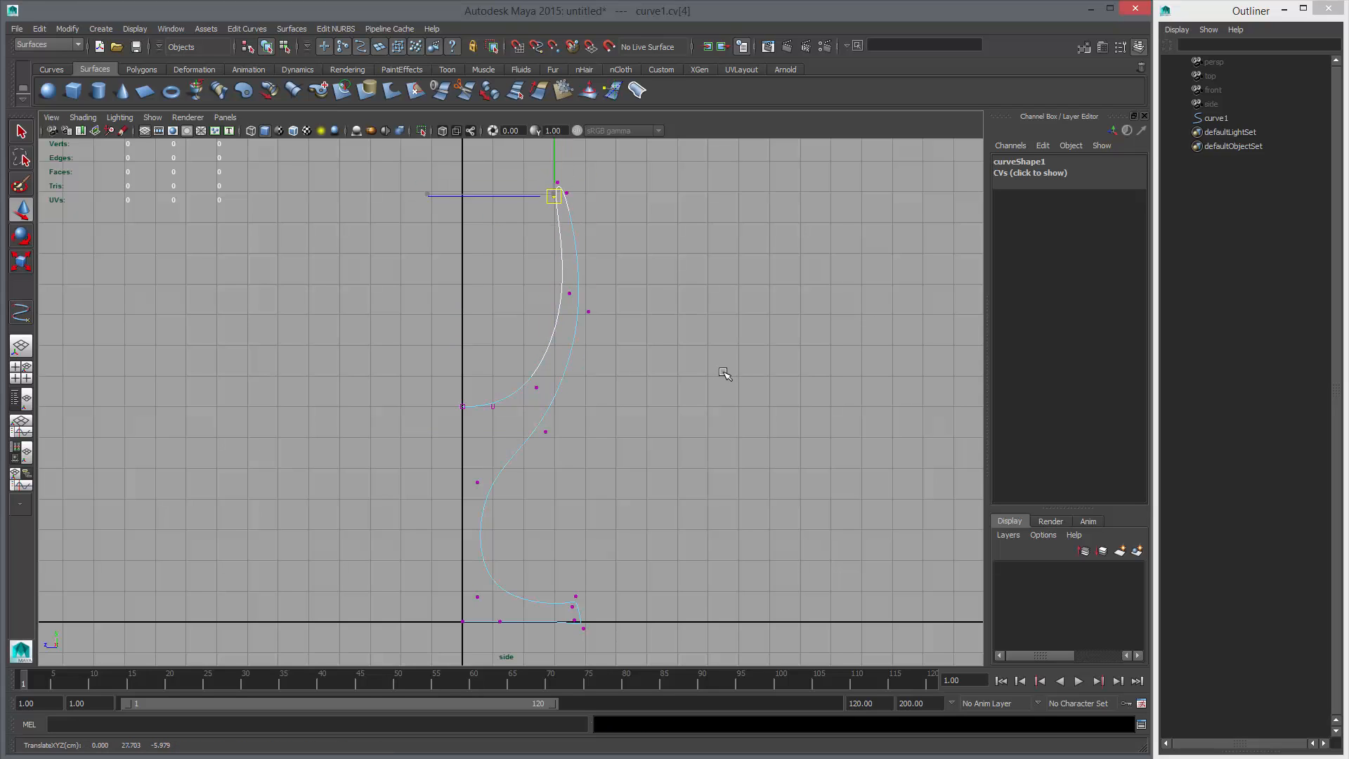
pyautogui.press('Right')
pyautogui.press('Right')
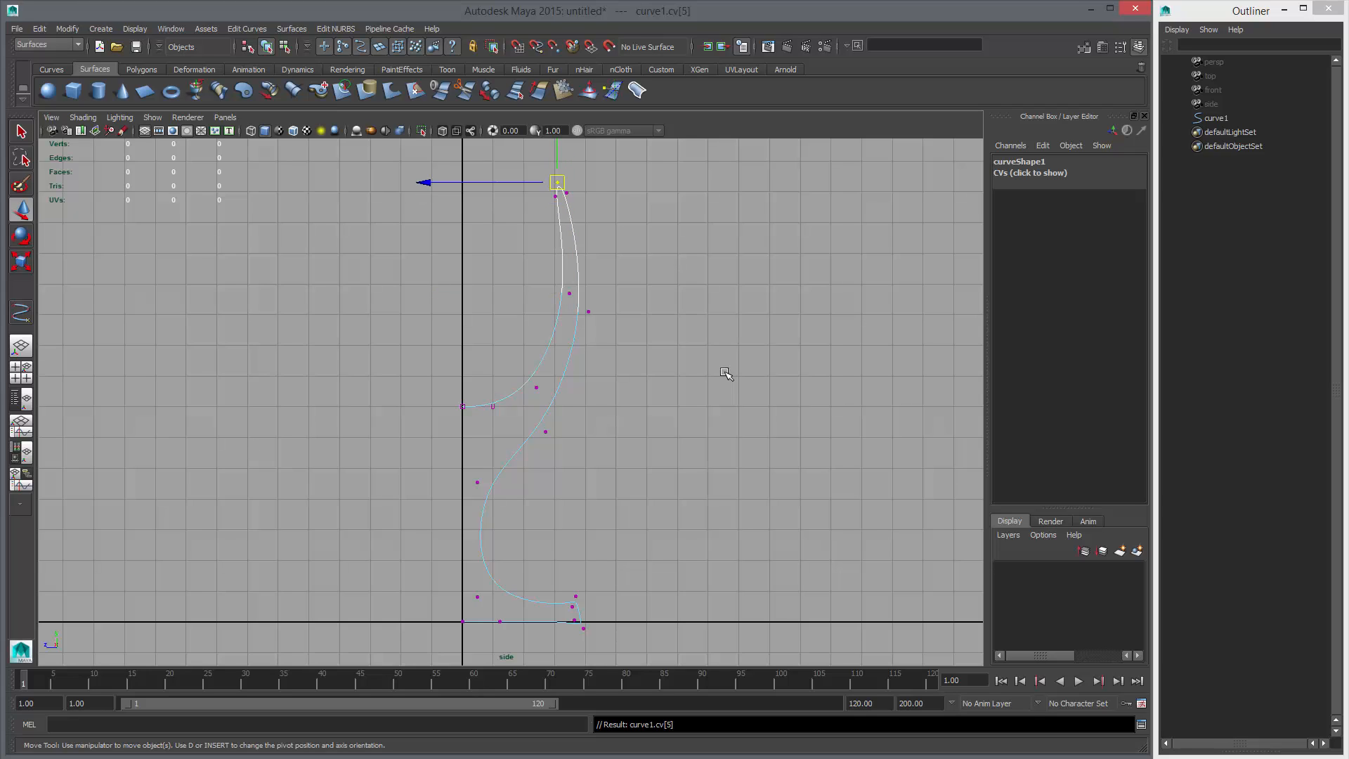
# - Raise the outer bowl wall and outer lower bowl vertices, and move the upper stem vertex up
pyautogui.press('Right')
pyautogui.moveTo(735, 373); pyautogui.dragTo(749, 346, button='middle')
pyautogui.press('Right')
pyautogui.press('Right')
pyautogui.press('Left')
pyautogui.press('Right')
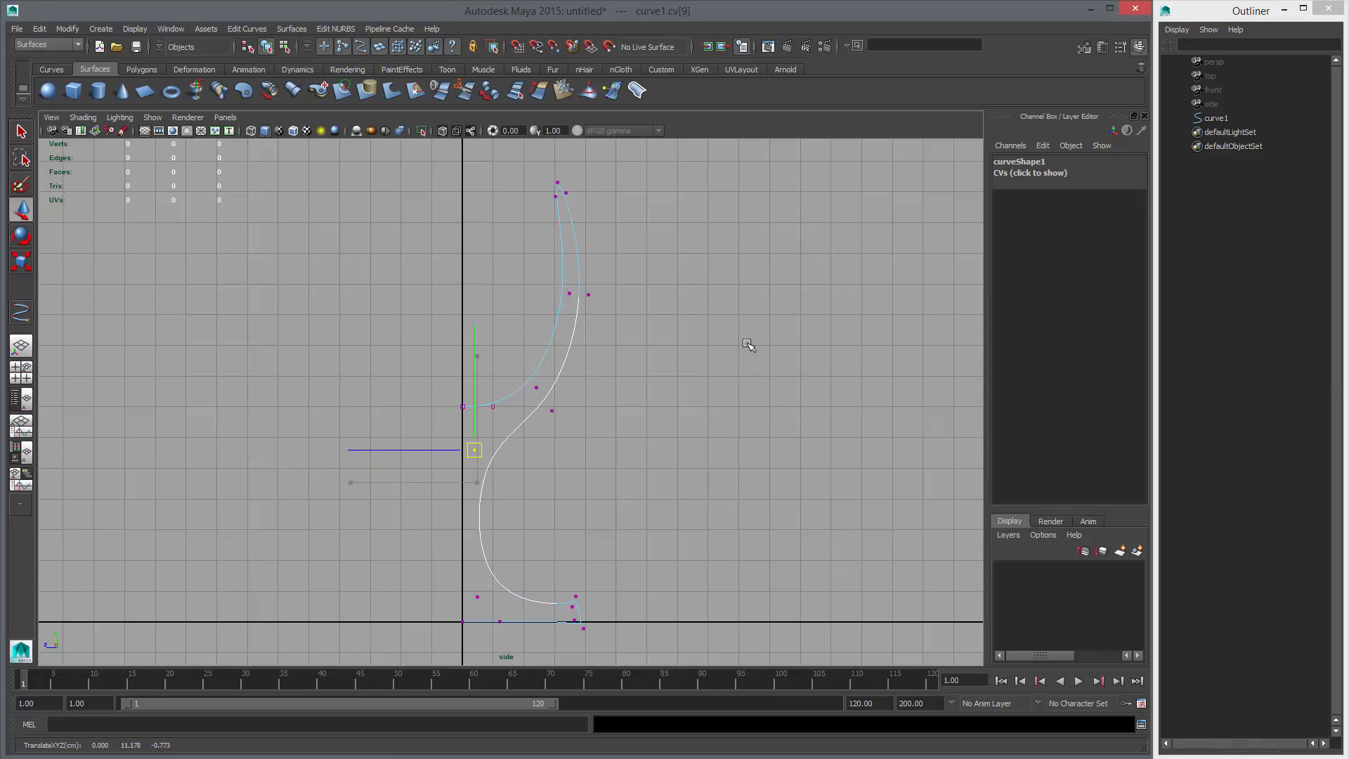
# - Reshape the foot's upper edge vertices and snap its lower outer vertex to the grid at Y 0, Z -8
pyautogui.press('Right')
pyautogui.press('Right')
pyautogui.press('Right')
pyautogui.moveTo(780, 414); pyautogui.dragTo(791, 425, button='middle')
pyautogui.press('Right')
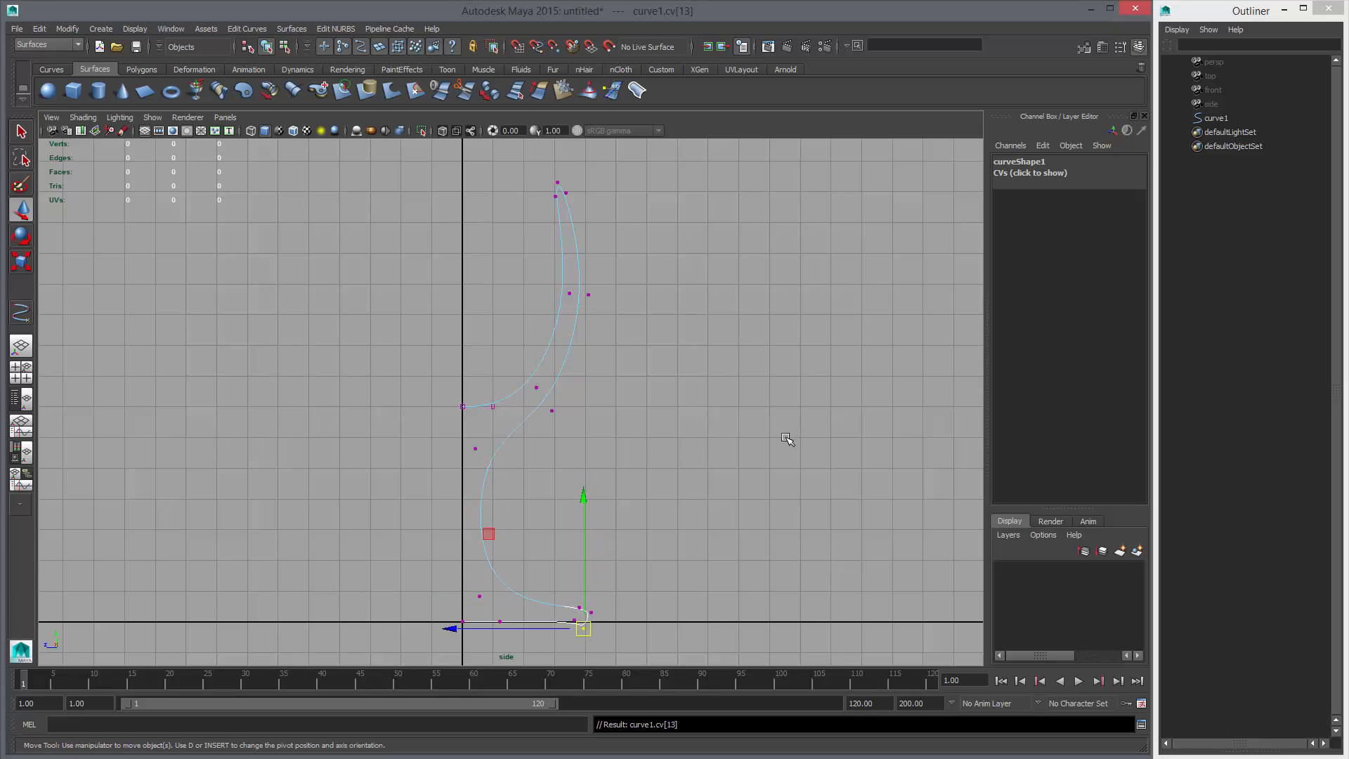
pyautogui.keyDown('alt'); pyautogui.moveTo(604, 628); pyautogui.dragTo(590, 562, button='middle'); pyautogui.keyUp('alt')
pyautogui.press('x')
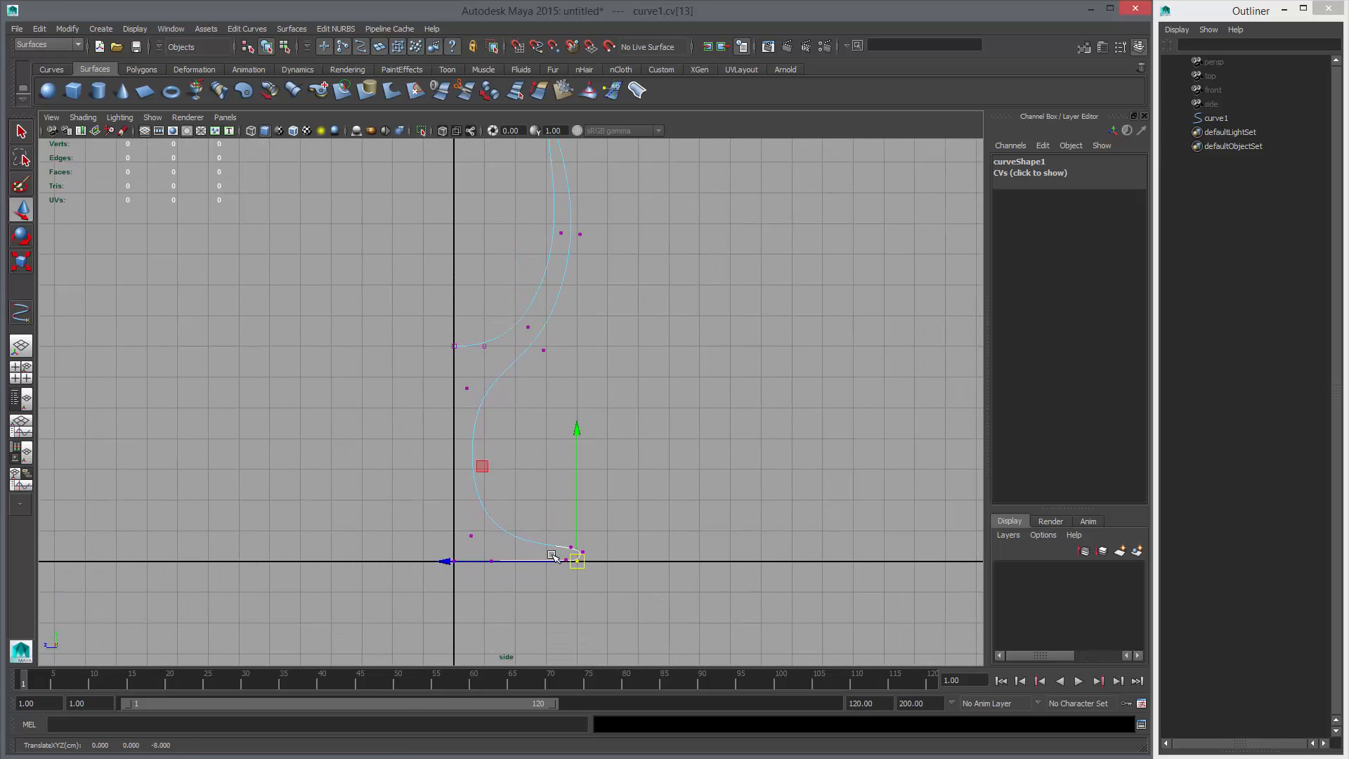
pyautogui.moveTo(555, 554); pyautogui.dragTo(580, 582)
pyautogui.press('x')
pyautogui.moveTo(580, 582); pyautogui.dragTo(555, 569, button='middle')
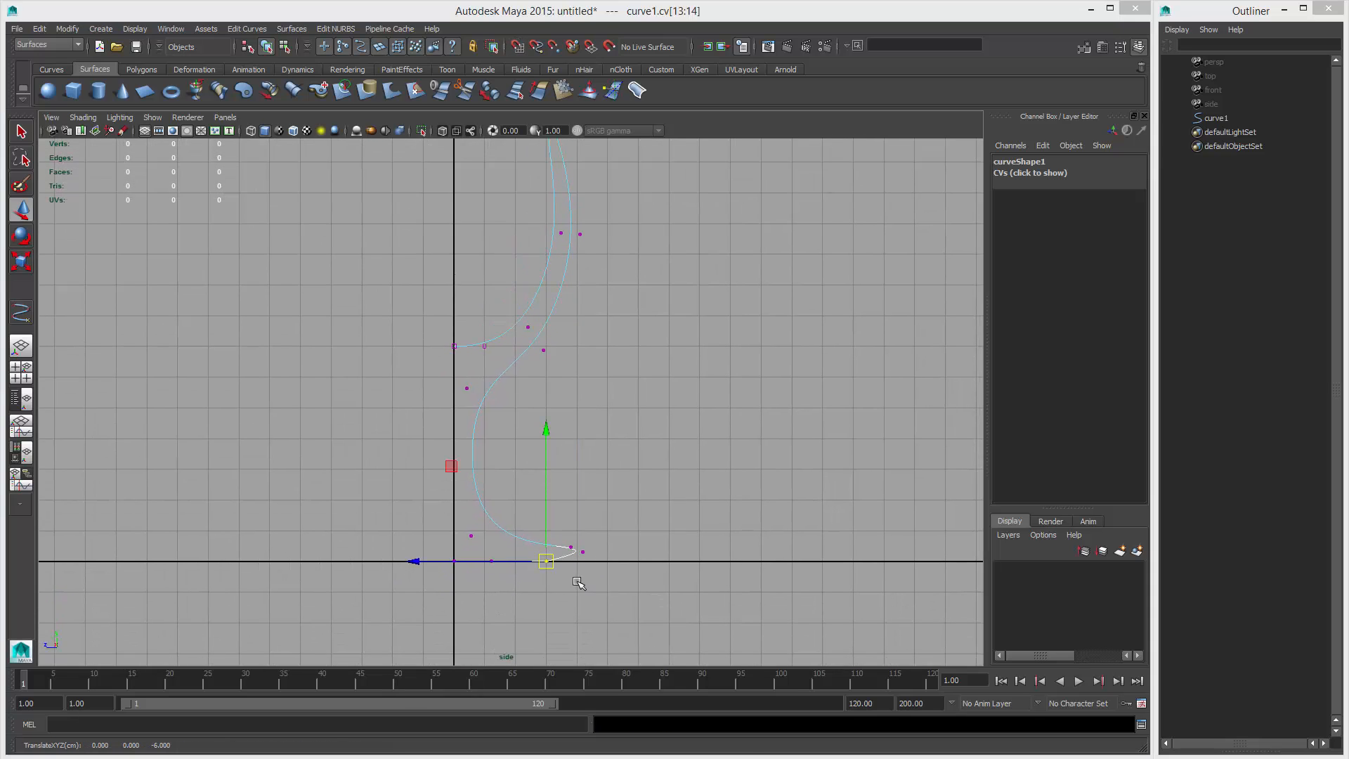
pyautogui.hotkey('ctrl', 'z')
pyautogui.hotkey('ctrl', 'z')
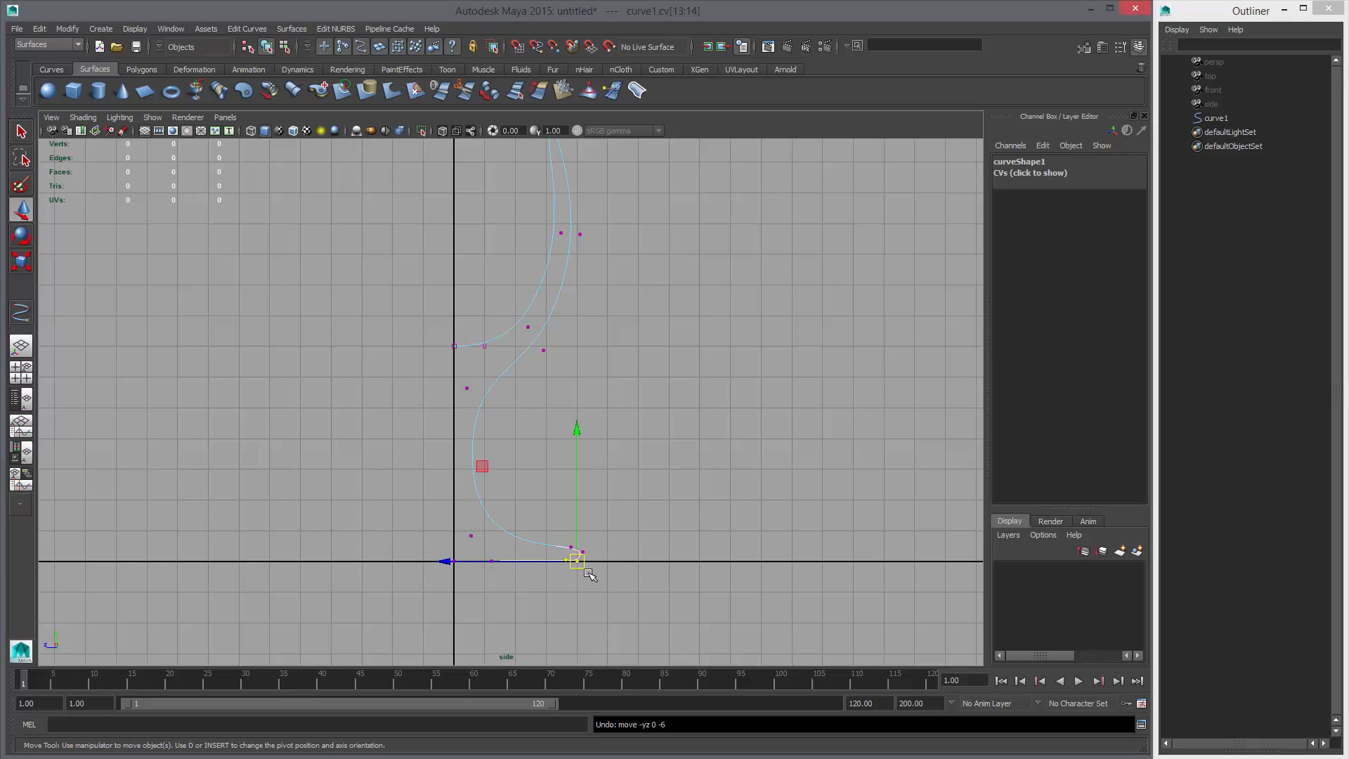
# - Snap the remaining underside vertices to the baseline at Z -6 and Z -2, keeping the curve's end point at the origin
pyautogui.moveTo(549, 553); pyautogui.dragTo(570, 569)
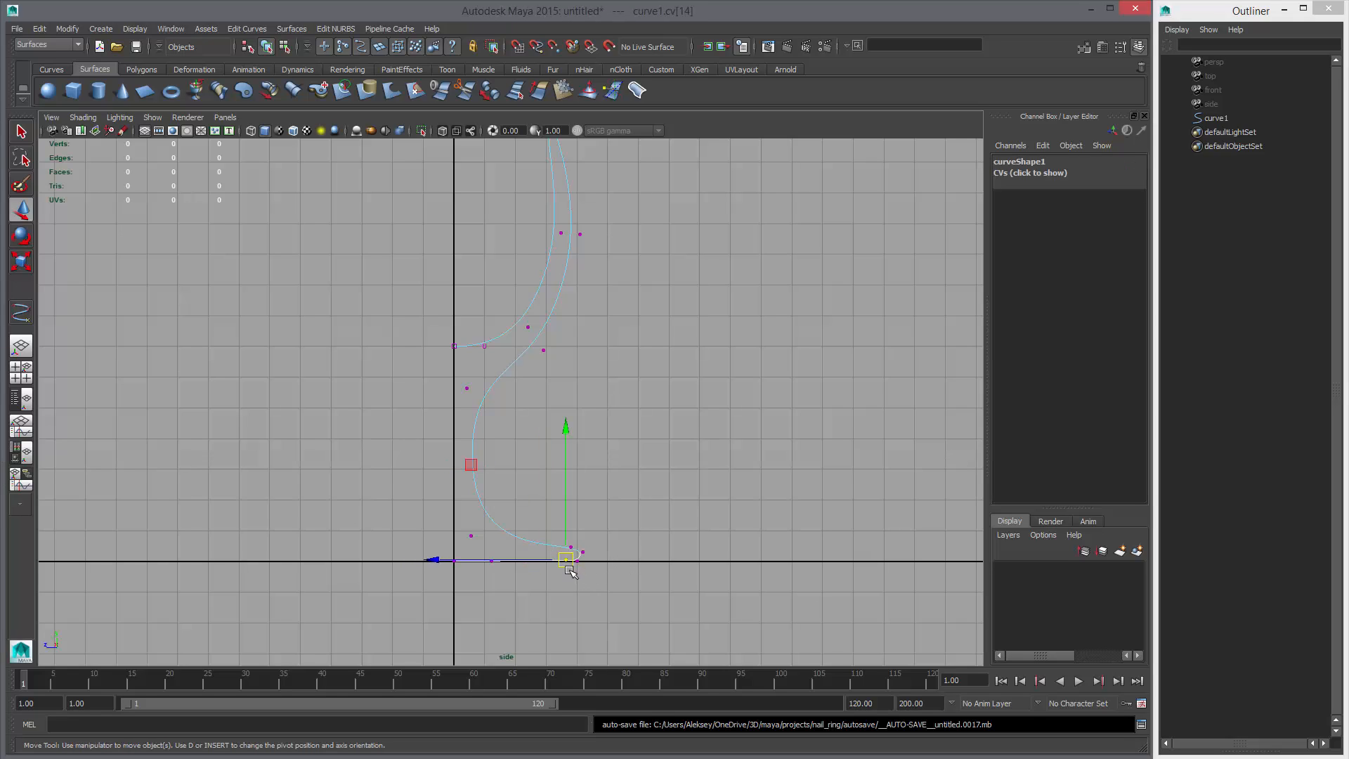
pyautogui.moveTo(570, 580); pyautogui.dragTo(552, 568, button='middle')
pyautogui.moveTo(480, 553); pyautogui.dragTo(499, 572)
pyautogui.moveTo(491, 562); pyautogui.dragTo(485, 563)
pyautogui.moveTo(442, 550); pyautogui.dragTo(463, 574)
pyautogui.moveTo(455, 561); pyautogui.dragTo(458, 590)
pyautogui.hotkey('ctrl', 'z')
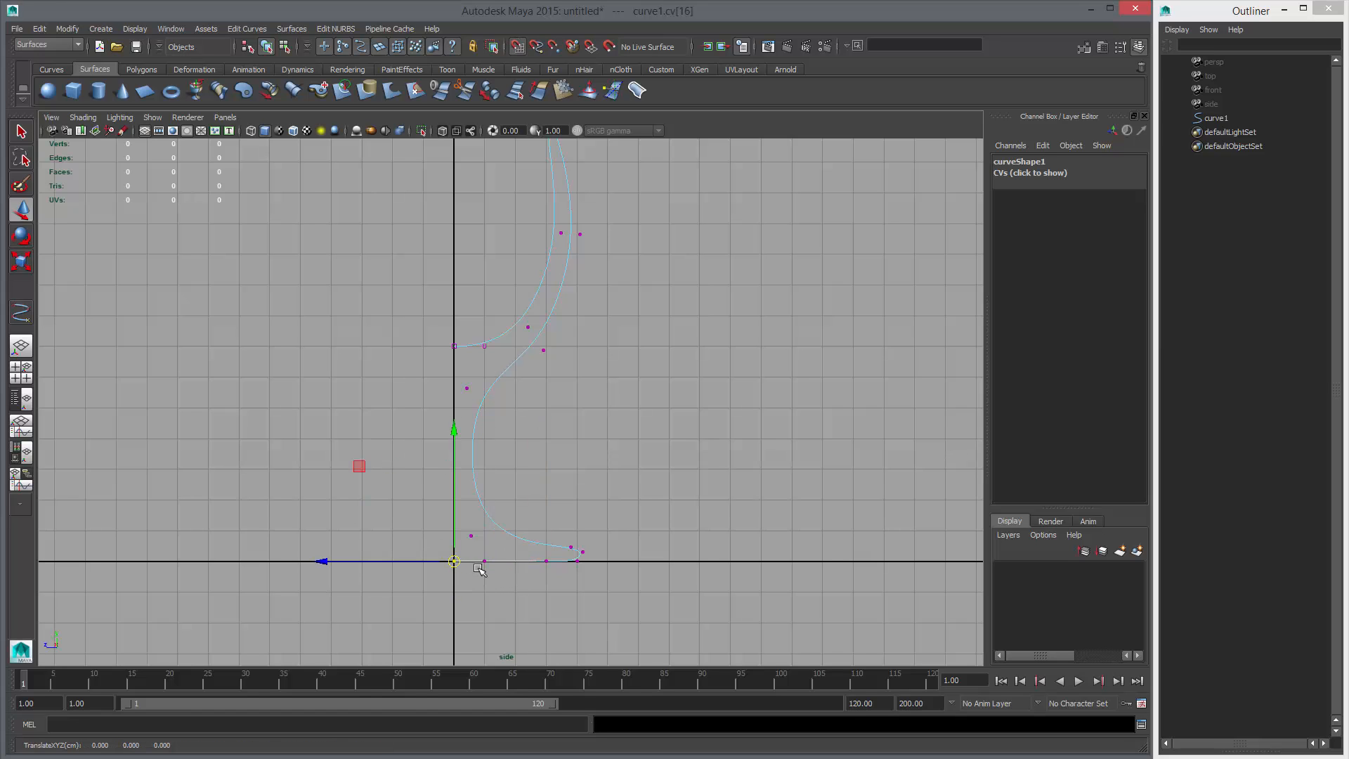
# - Slide the foot's lower outer vertex to Z about -8.39 and the neighbouring underside vertex to about -8.09 to tighten the edge
pyautogui.click(576, 560)
pyautogui.keyDown('alt'); pyautogui.moveTo(601, 581); pyautogui.dragTo(590, 534, button='middle'); pyautogui.keyUp('alt')
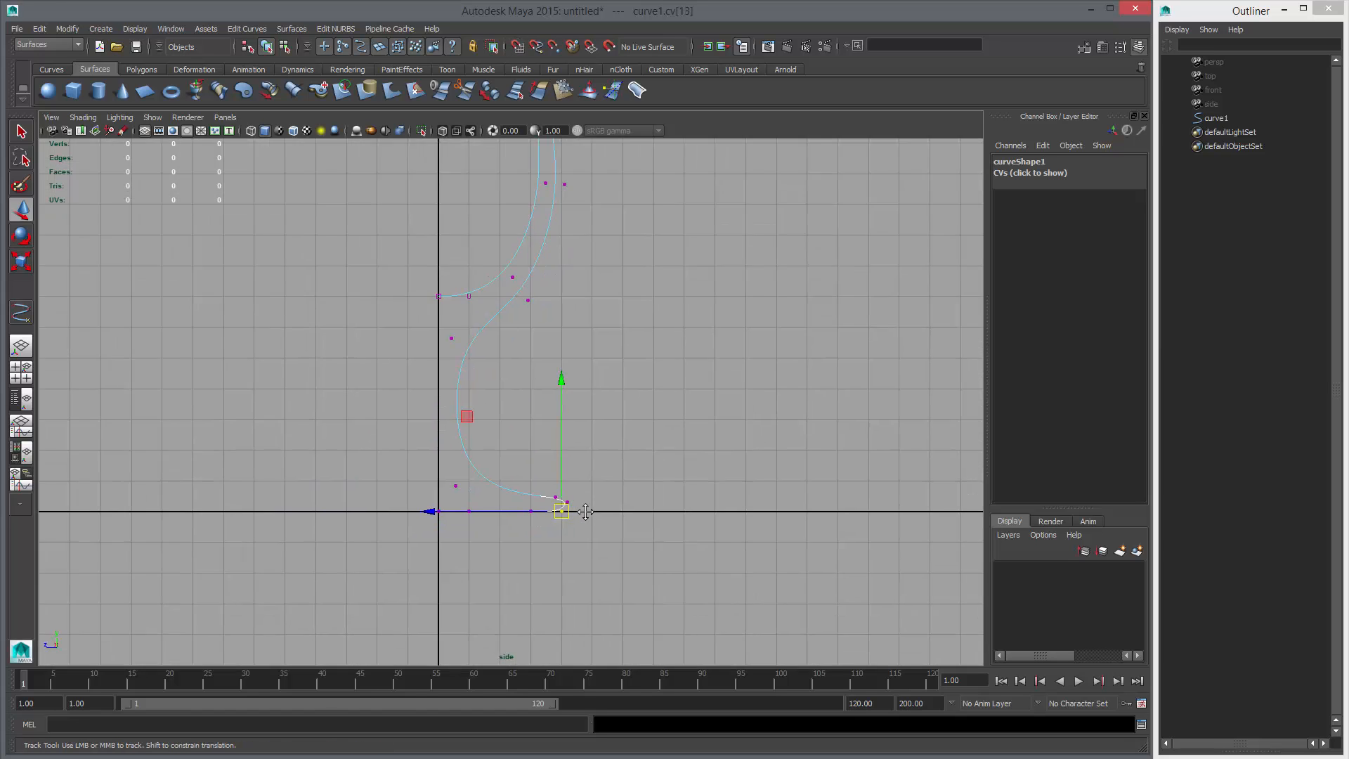
pyautogui.keyDown('alt'); pyautogui.moveTo(589, 533); pyautogui.dragTo(671, 489, button='right'); pyautogui.keyUp('alt')
pyautogui.keyDown('alt'); pyautogui.moveTo(671, 489); pyautogui.dragTo(666, 376, button='middle'); pyautogui.keyUp('alt')
pyautogui.keyDown('alt'); pyautogui.moveTo(666, 376); pyautogui.dragTo(708, 379, button='right'); pyautogui.keyUp('alt')
pyautogui.keyDown('shift'); pyautogui.moveTo(619, 564); pyautogui.dragTo(629, 565, button='middle'); pyautogui.keyUp('shift')
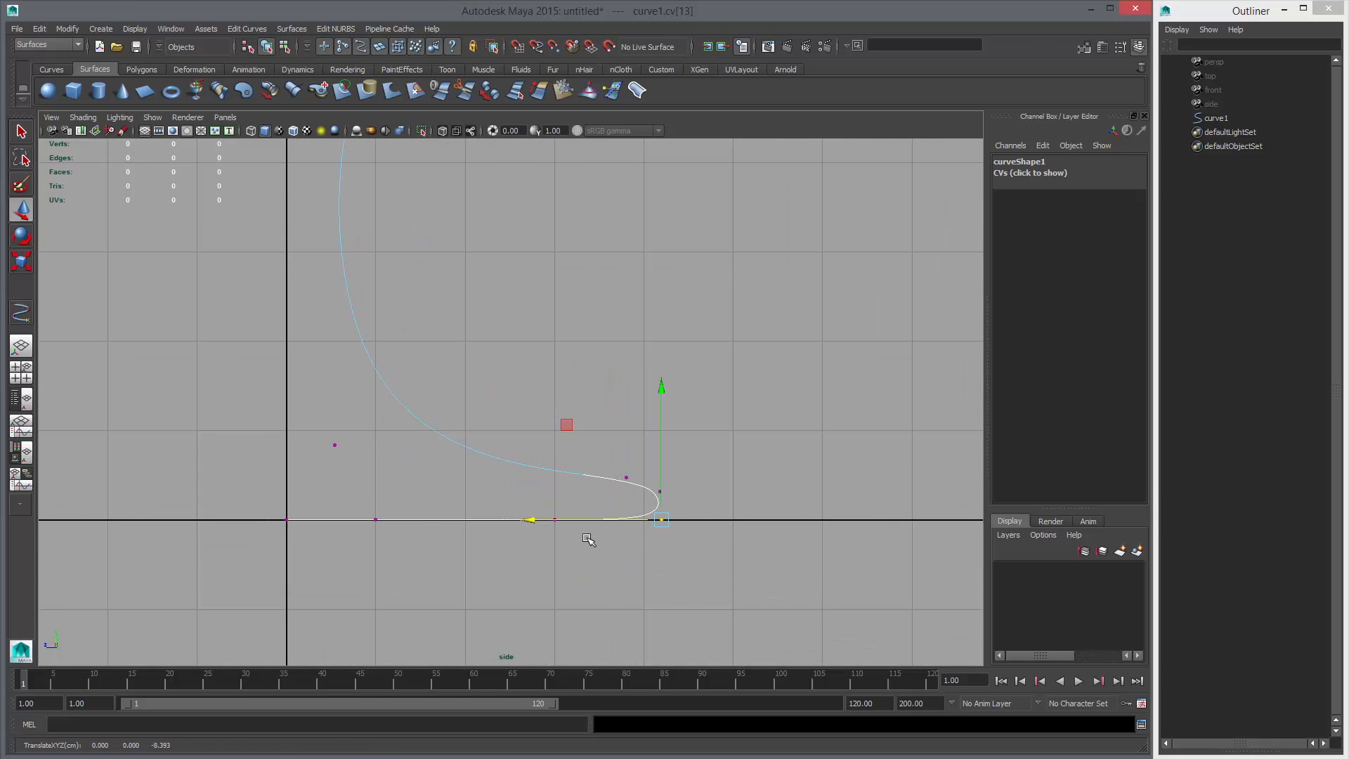
pyautogui.moveTo(534, 494); pyautogui.dragTo(578, 540)
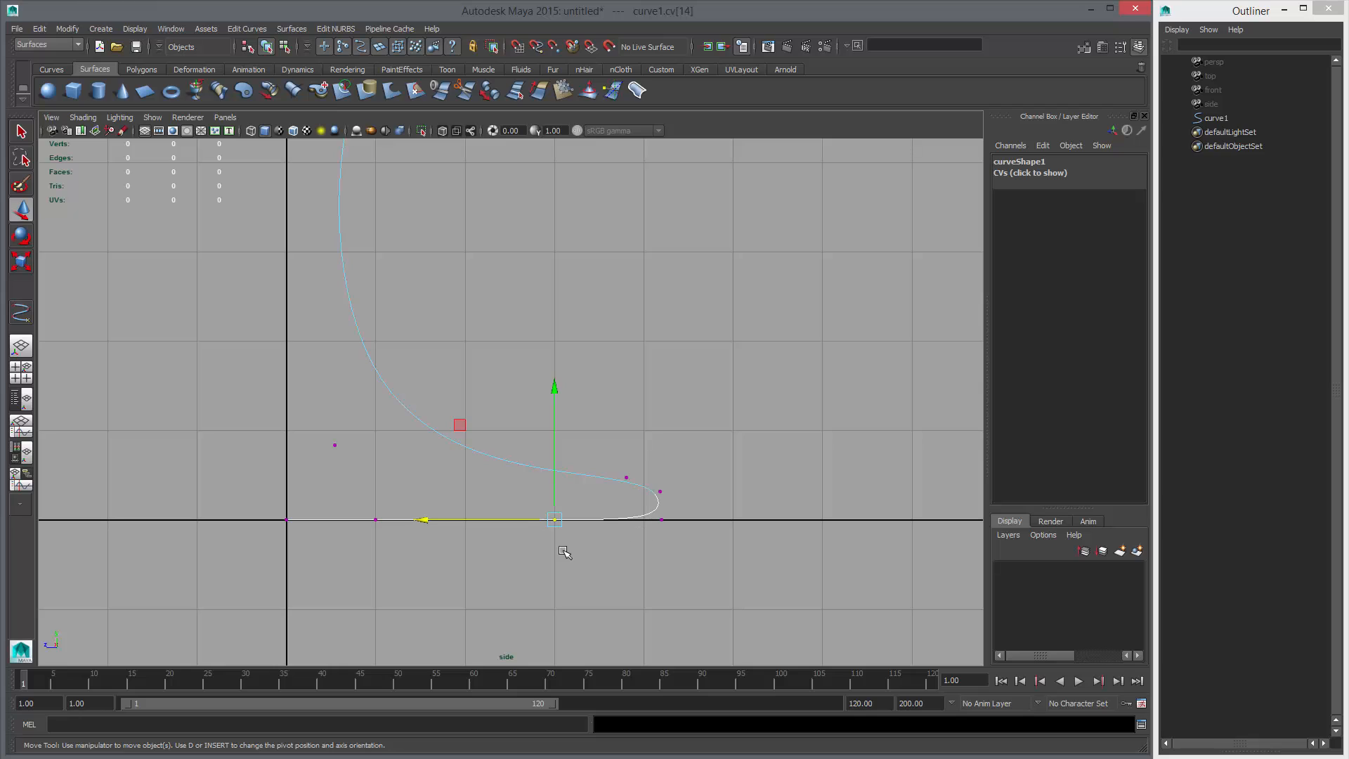
pyautogui.keyDown('shift'); pyautogui.moveTo(564, 552); pyautogui.dragTo(614, 553, button='middle'); pyautogui.keyUp('shift')
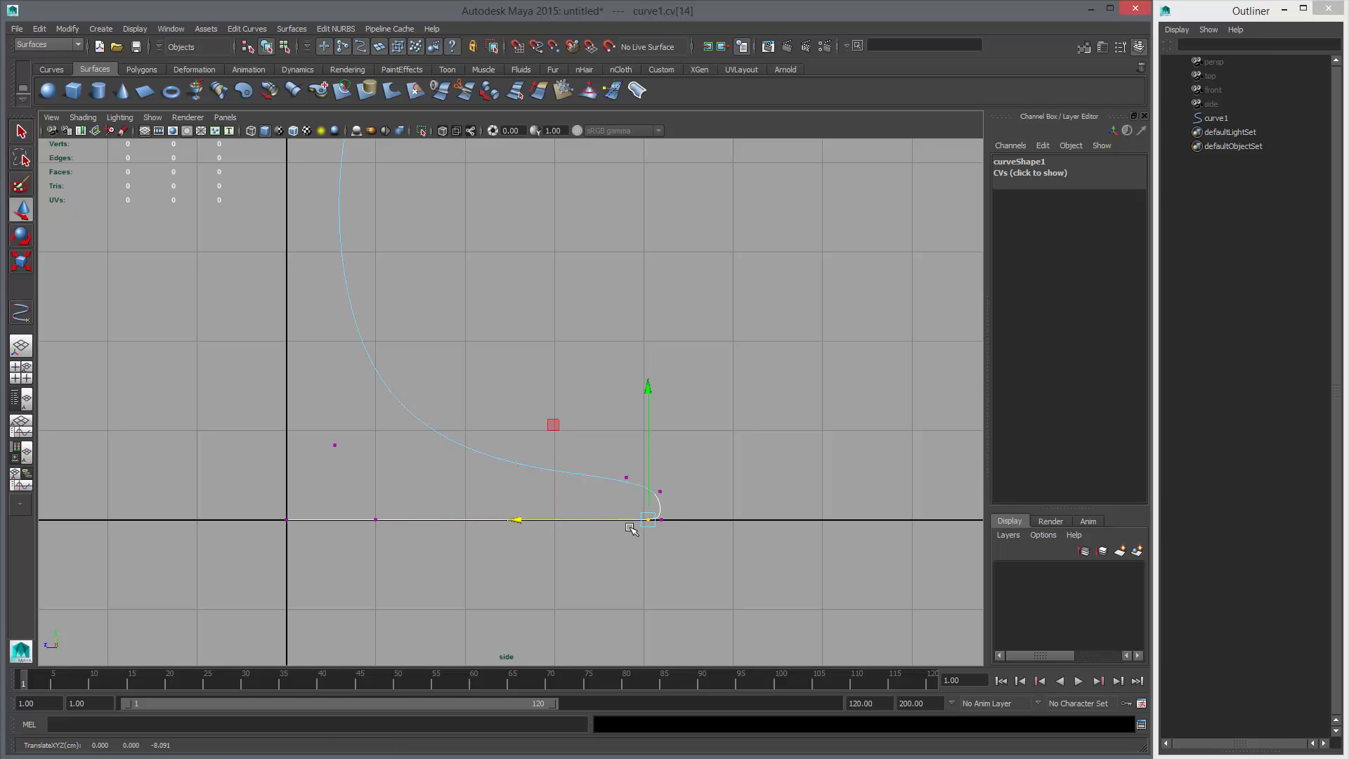
pyautogui.moveTo(702, 560); pyautogui.dragTo(696, 557, button='middle')
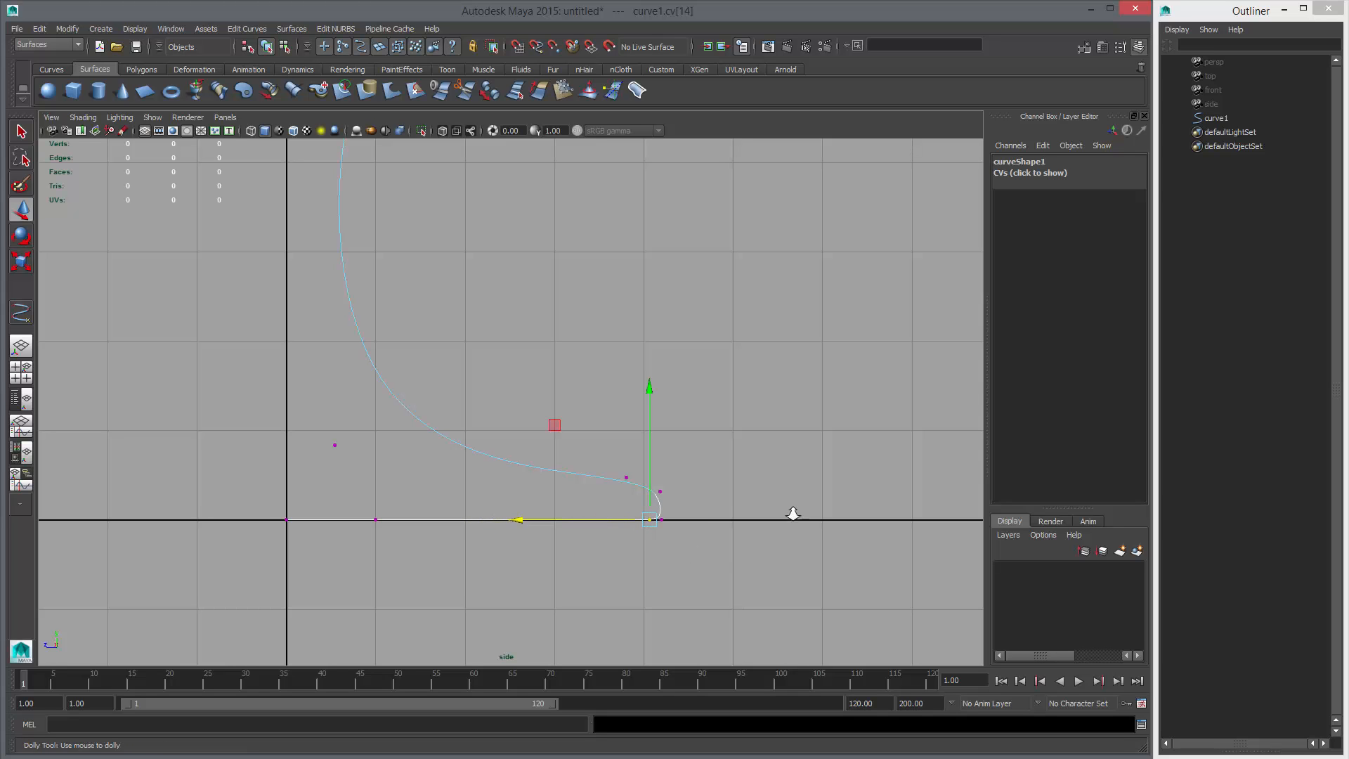
# - Move the paired lower bowl vertices outward and shift the foot's edge vertices inward to Z about -6.06
pyautogui.keyDown('alt'); pyautogui.moveTo(791, 515); pyautogui.dragTo(560, 377, button='right'); pyautogui.keyUp('alt')
pyautogui.keyDown('alt'); pyautogui.moveTo(560, 376); pyautogui.dragTo(524, 451, button='middle'); pyautogui.keyUp('alt')
pyautogui.moveTo(530, 394)
pyautogui.mouseDown()
pyautogui.moveTo(555, 412)
pyautogui.moveTo(538, 384)
pyautogui.moveTo(536, 397)
pyautogui.mouseUp()
pyautogui.moveTo(498, 350); pyautogui.dragTo(594, 435)
pyautogui.moveTo(595, 436); pyautogui.dragTo(611, 439, button='middle')
pyautogui.moveTo(522, 276); pyautogui.dragTo(633, 347)
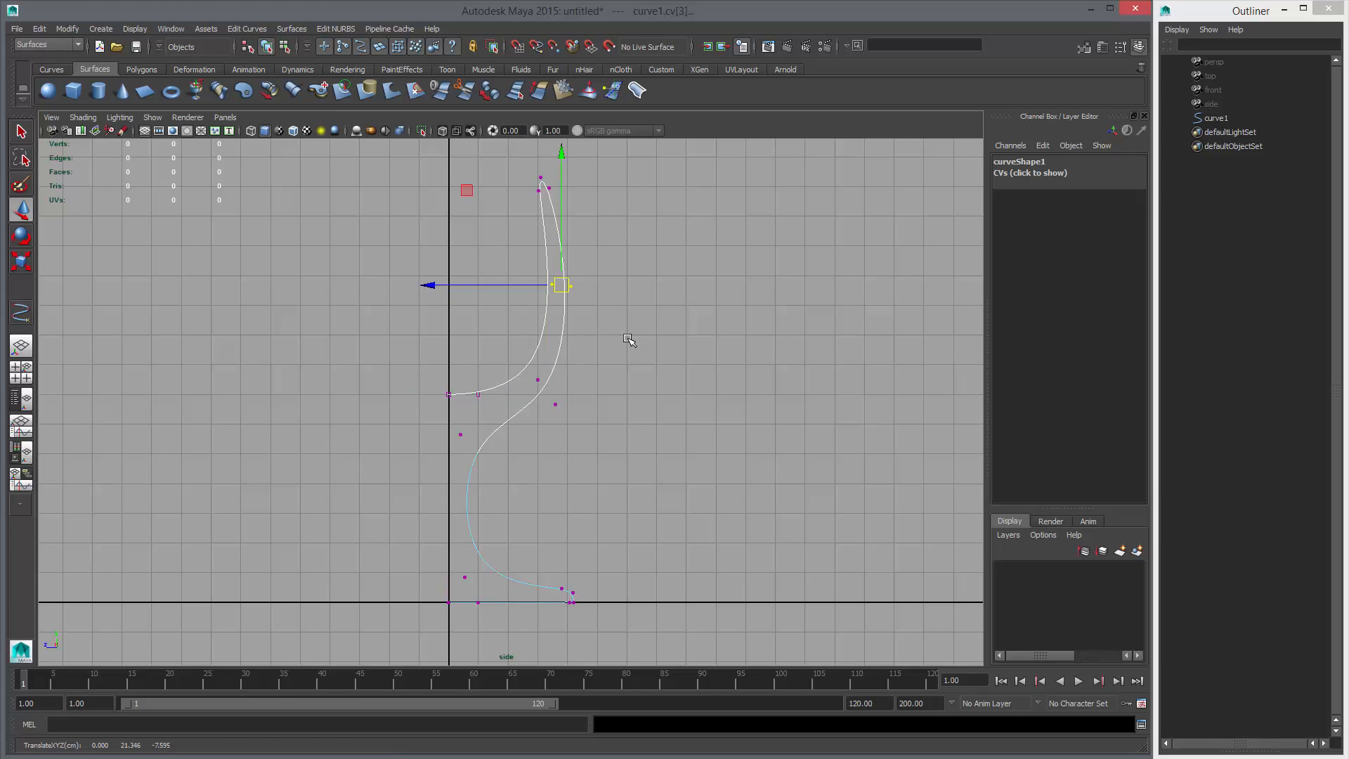
pyautogui.moveTo(541, 501); pyautogui.dragTo(697, 626)
pyautogui.moveTo(815, 625); pyautogui.dragTo(784, 625, button='middle')
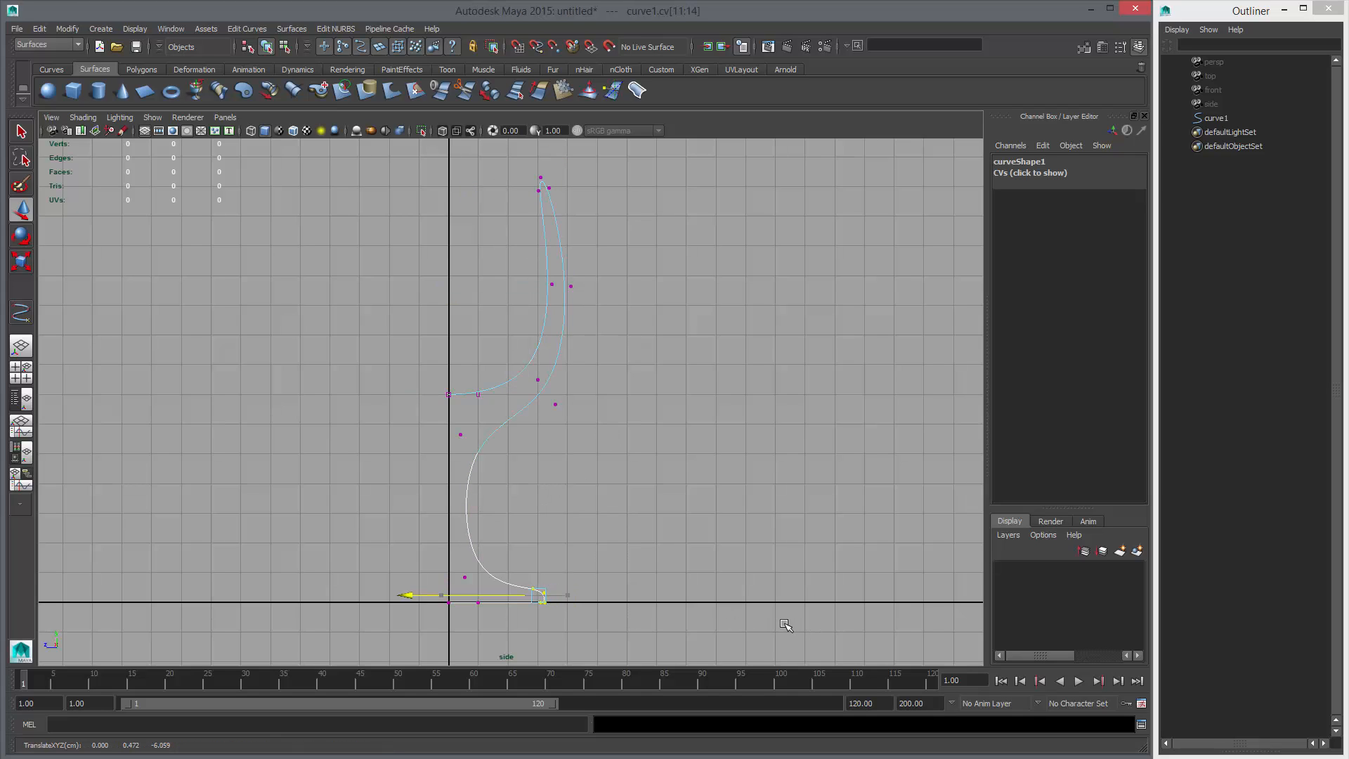
pyautogui.keyDown('alt'); pyautogui.moveTo(670, 383); pyautogui.dragTo(677, 314, button='middle'); pyautogui.keyUp('alt')
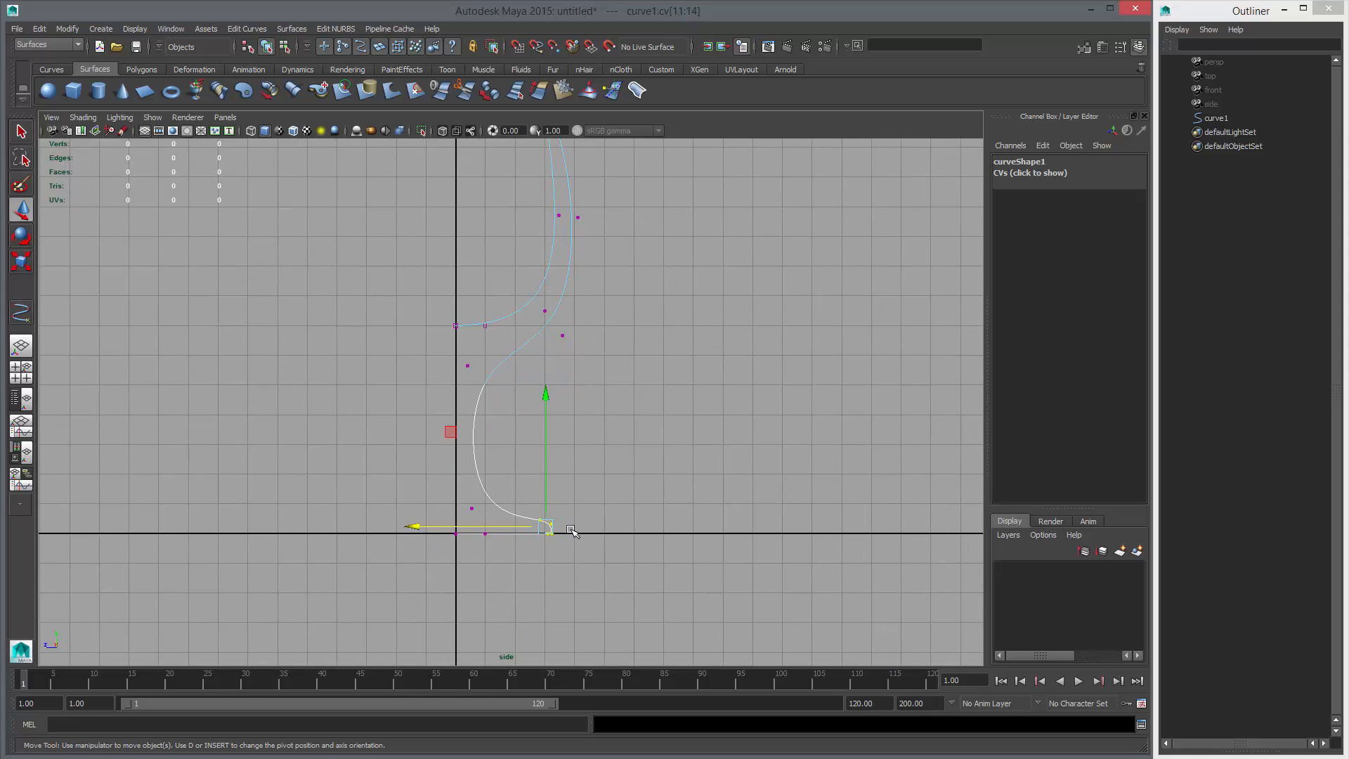
pyautogui.keyDown('shift'); pyautogui.moveTo(671, 601); pyautogui.dragTo(694, 494, button='middle'); pyautogui.keyUp('shift')
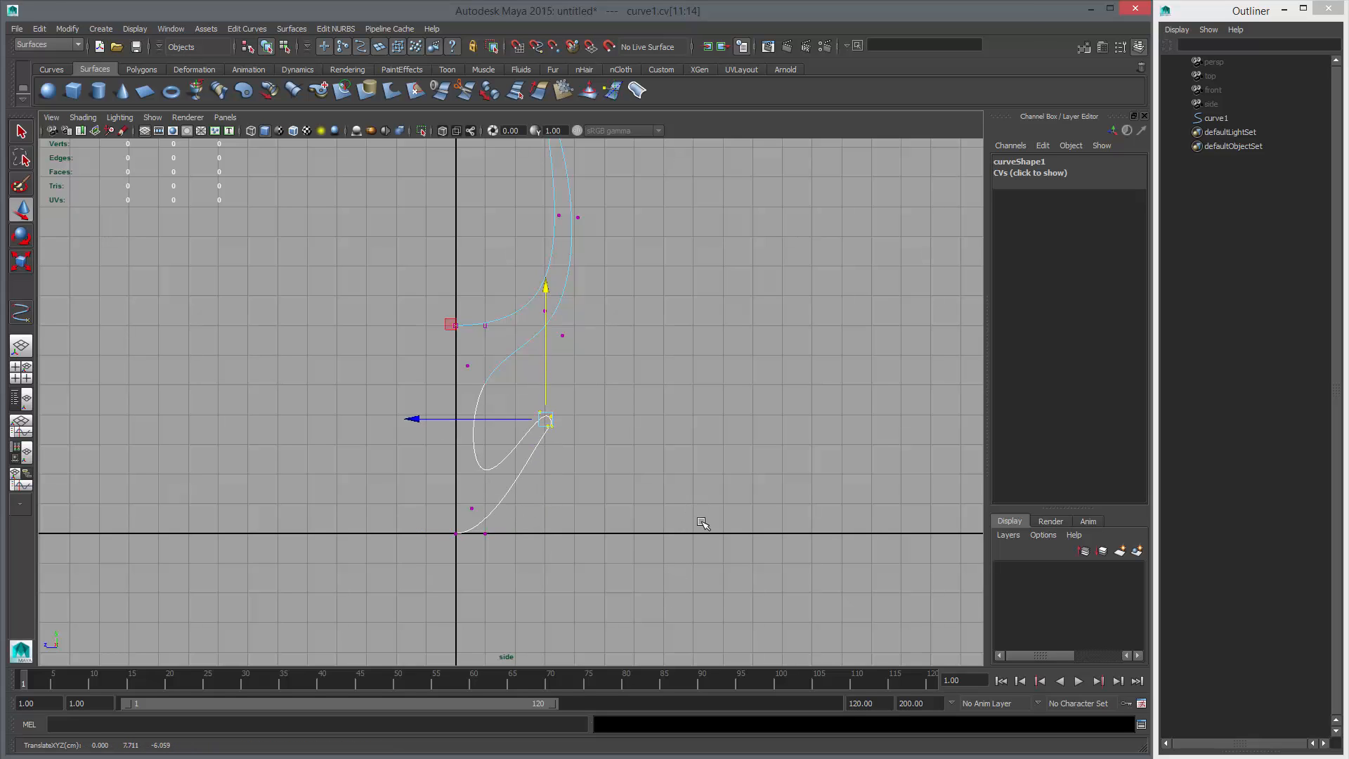
pyautogui.hotkey('ctrl', 'z')
pyautogui.keyDown('shift'); pyautogui.moveTo(598, 583); pyautogui.dragTo(723, 585, button='middle'); pyautogui.keyUp('shift')
pyautogui.hotkey('ctrl', 'z')
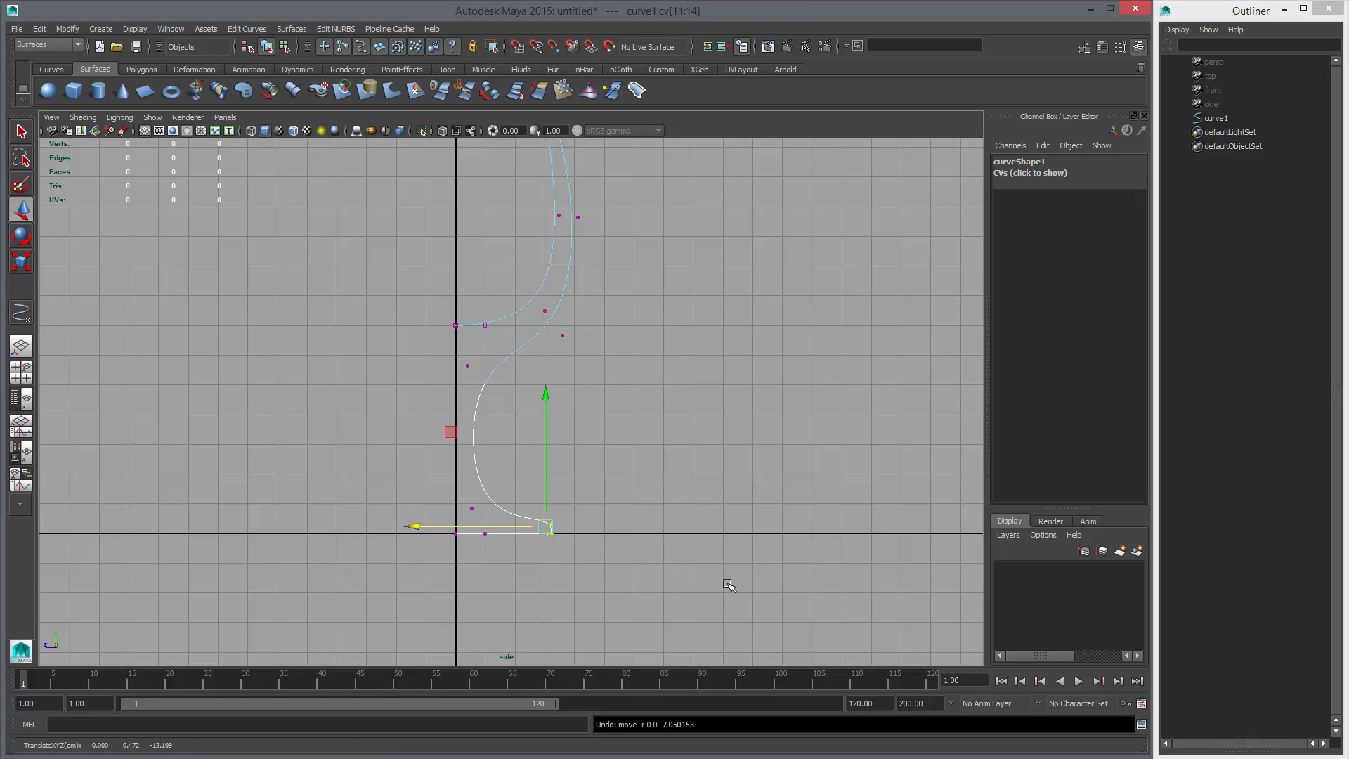
# - Return the profile curve to object mode and show it in a full-size perspective view
pyautogui.keyDown('alt'); pyautogui.moveTo(721, 509); pyautogui.dragTo(644, 428, button='right'); pyautogui.keyUp('alt')
pyautogui.keyDown('alt'); pyautogui.moveTo(645, 429); pyautogui.dragTo(671, 516, button='middle'); pyautogui.keyUp('alt')
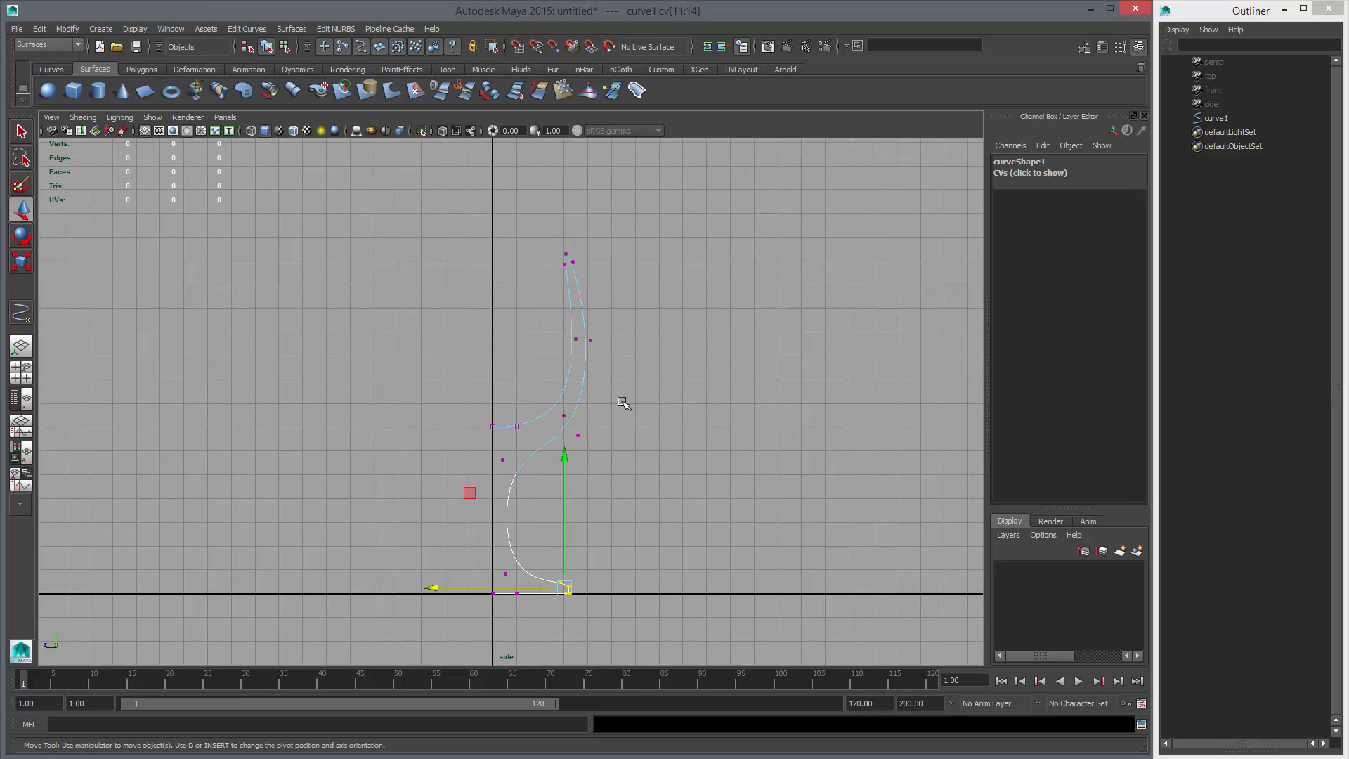
pyautogui.press('F8')
pyautogui.press('space')
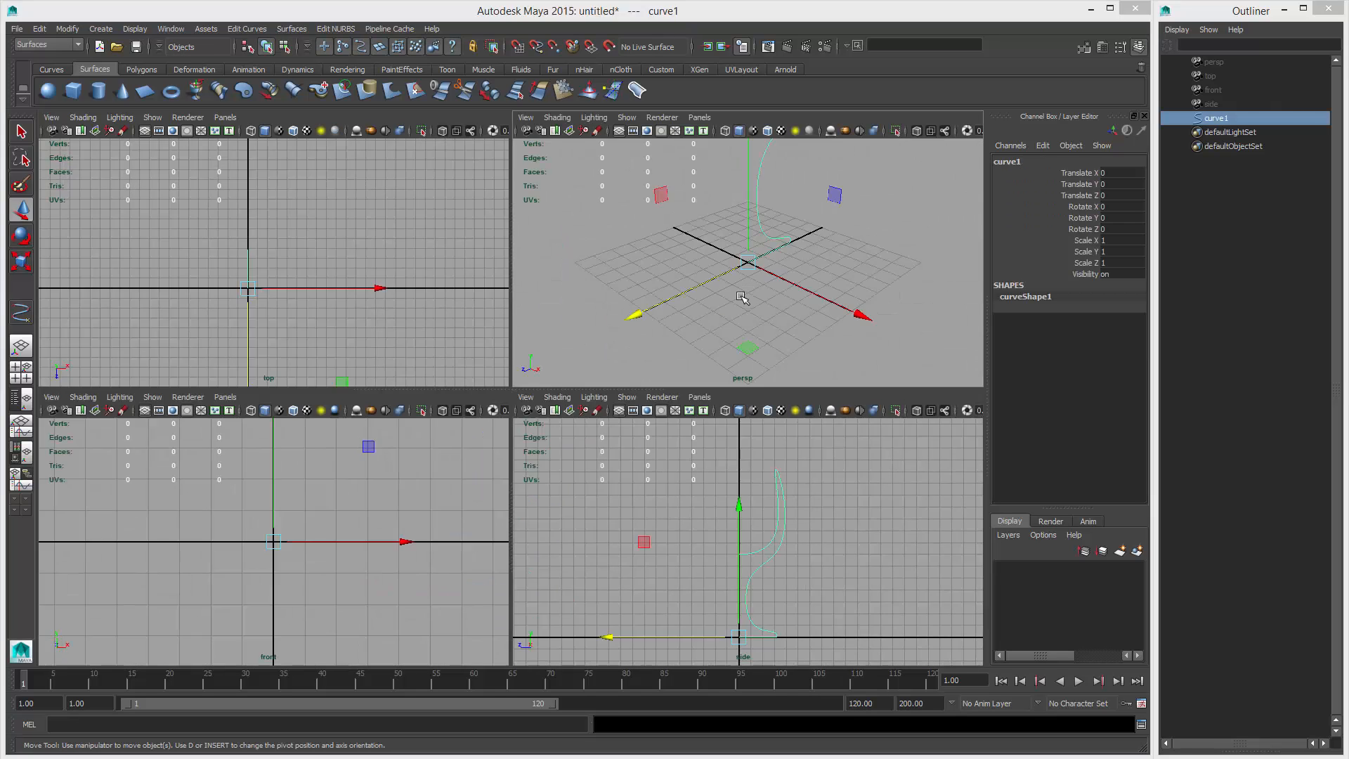
pyautogui.press('space')
pyautogui.keyDown('alt'); pyautogui.moveTo(555, 364); pyautogui.dragTo(583, 455); pyautogui.keyUp('alt')
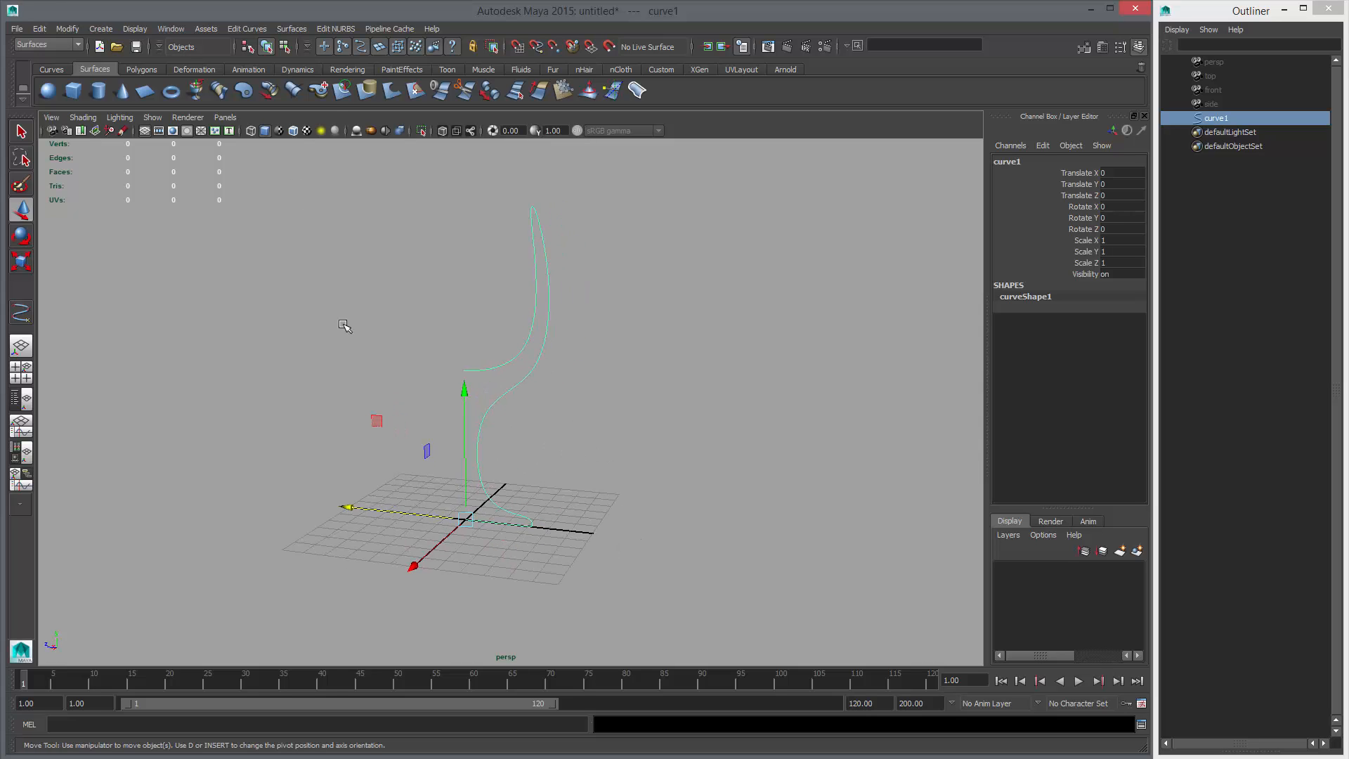
pyautogui.click(196, 93)
pyautogui.keyDown('alt'); pyautogui.moveTo(623, 314); pyautogui.dragTo(597, 331); pyautogui.keyUp('alt')
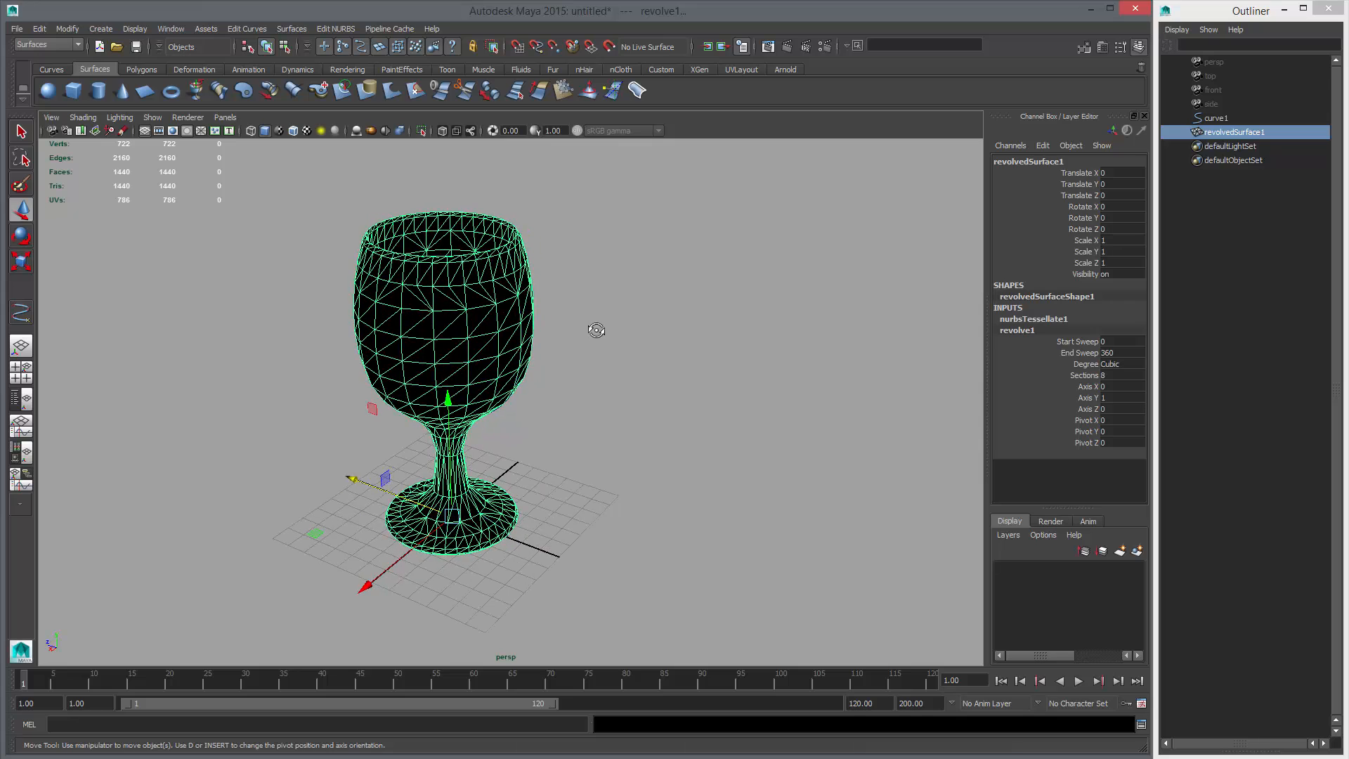
pyautogui.hotkey('ctrl', 'z')
# - Reset the Revolve options to their defaults and revolve the profile curve into a NURBS surface
pyautogui.doubleClick(196, 94)
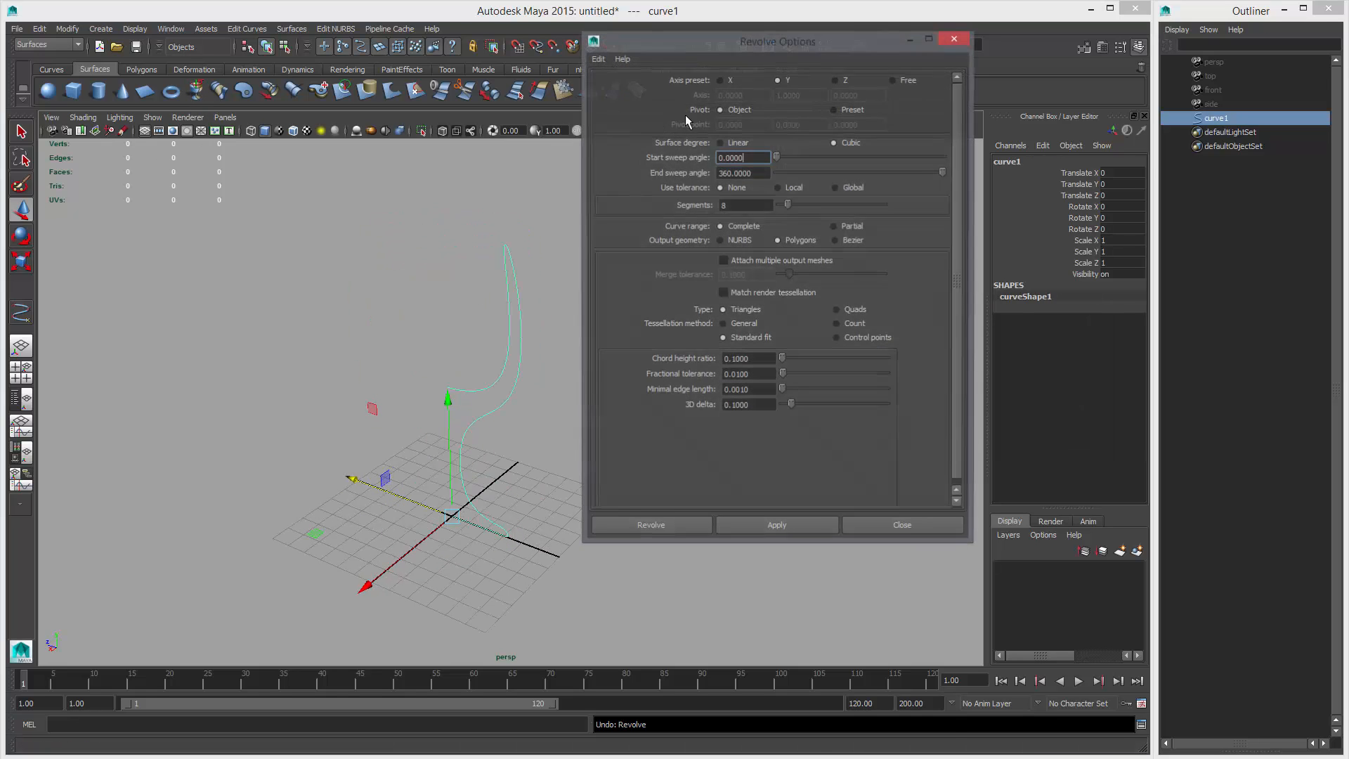
pyautogui.click(598, 60)
pyautogui.click(624, 86)
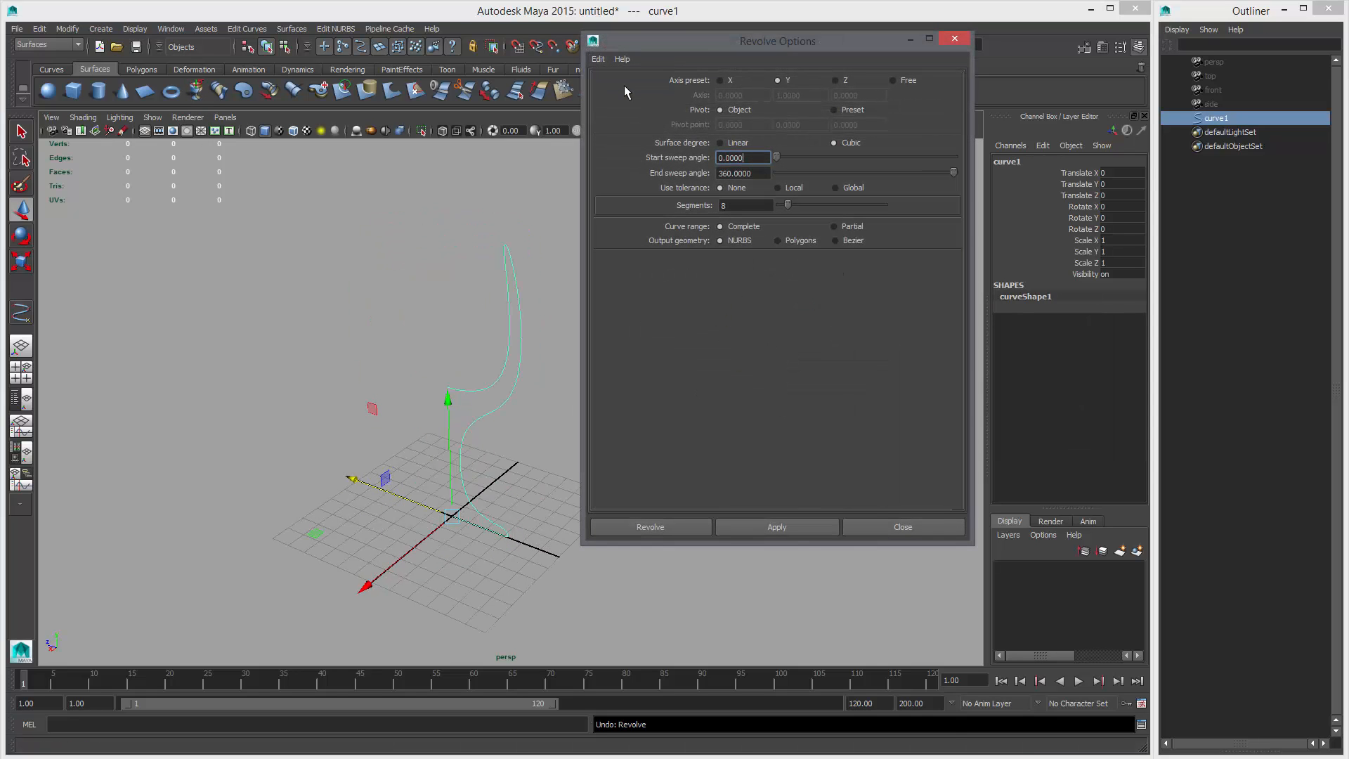
pyautogui.click(785, 526)
pyautogui.click(929, 526)
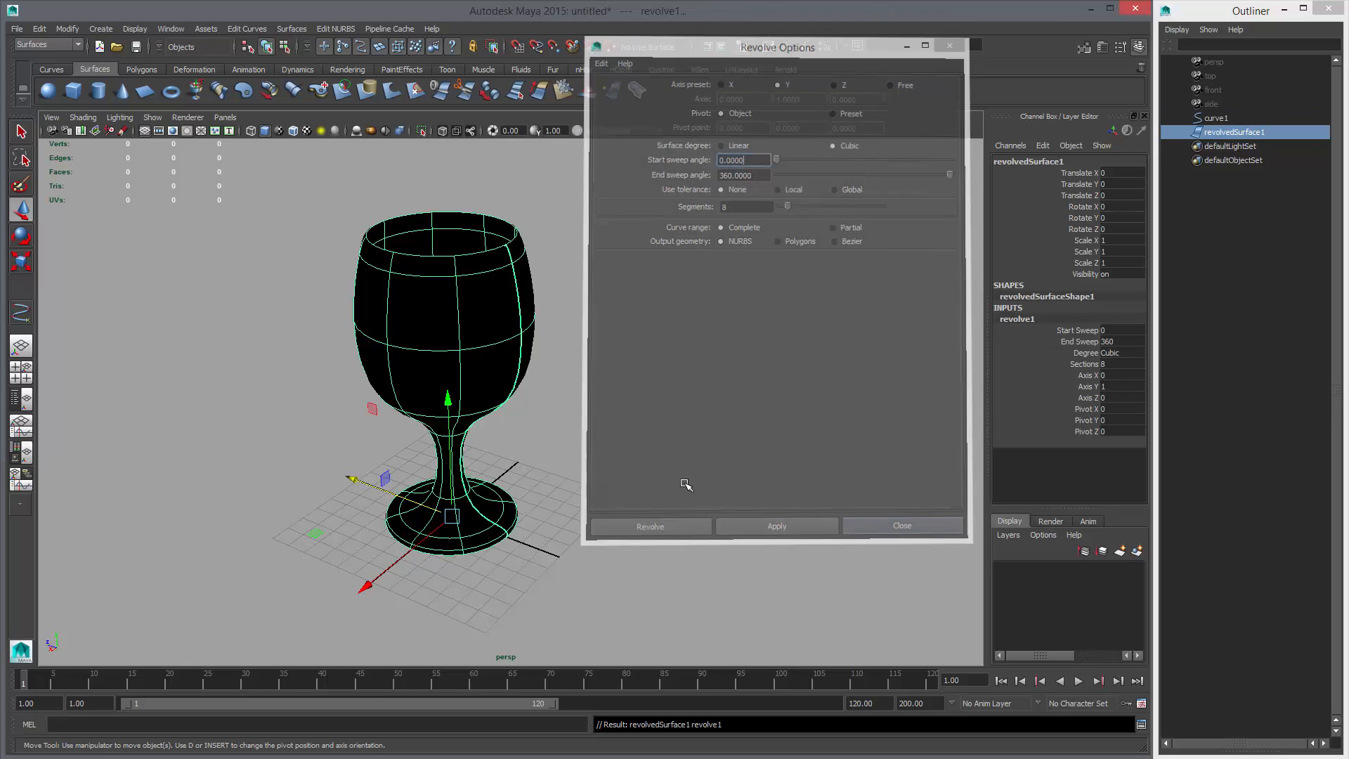
# - Clear the selection and examine the shading of the revolved goblet from several angles and distances
pyautogui.keyDown('alt'); pyautogui.moveTo(687, 482); pyautogui.dragTo(494, 378); pyautogui.keyUp('alt')
pyautogui.click(642, 365)
pyautogui.keyDown('alt'); pyautogui.moveTo(540, 339); pyautogui.dragTo(634, 352, button='middle'); pyautogui.keyUp('alt')
pyautogui.scroll(3, 644, 386)
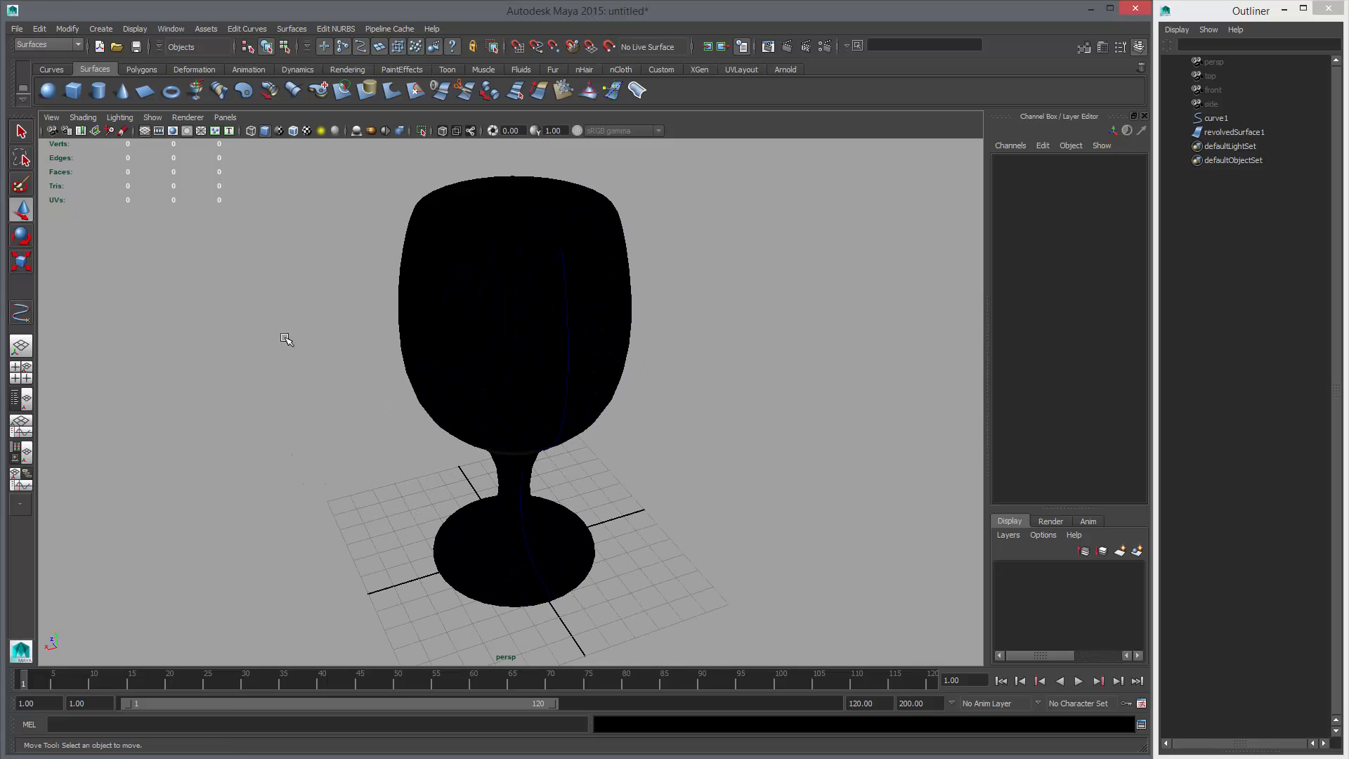
pyautogui.keyDown('alt'); pyautogui.moveTo(749, 367); pyautogui.dragTo(288, 330, button='right'); pyautogui.keyUp('alt')
pyautogui.keyDown('alt'); pyautogui.moveTo(626, 383); pyautogui.dragTo(545, 383, button='middle'); pyautogui.keyUp('alt')
pyautogui.keyDown('alt'); pyautogui.moveTo(545, 394); pyautogui.dragTo(720, 421, button='right'); pyautogui.keyUp('alt')
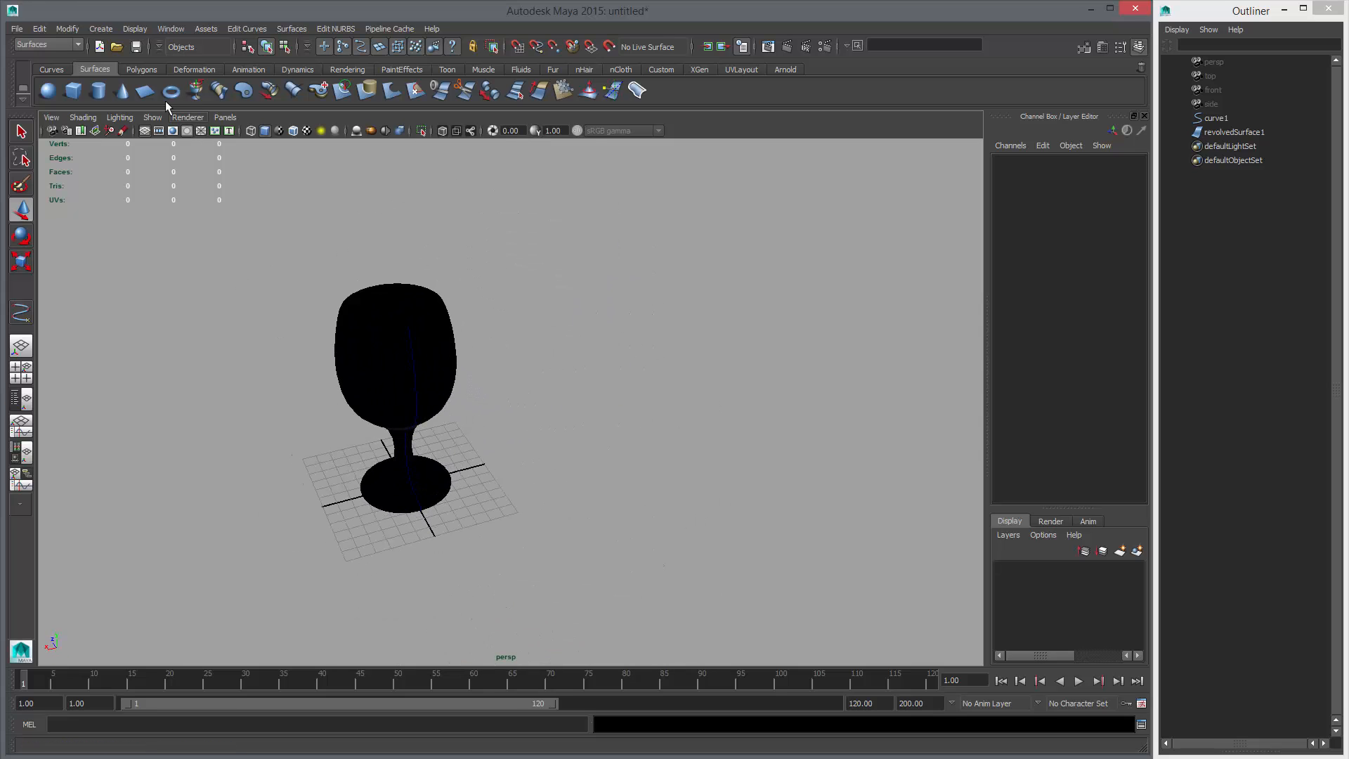
# - Create a NURBS plane under the goblet and scale it uniformly to about 64.6
pyautogui.click(144, 92)
pyautogui.press('r')
pyautogui.moveTo(249, 303); pyautogui.dragTo(521, 322, button='middle')
pyautogui.keyDown('alt'); pyautogui.moveTo(521, 322); pyautogui.dragTo(394, 331, button='right'); pyautogui.keyUp('alt')
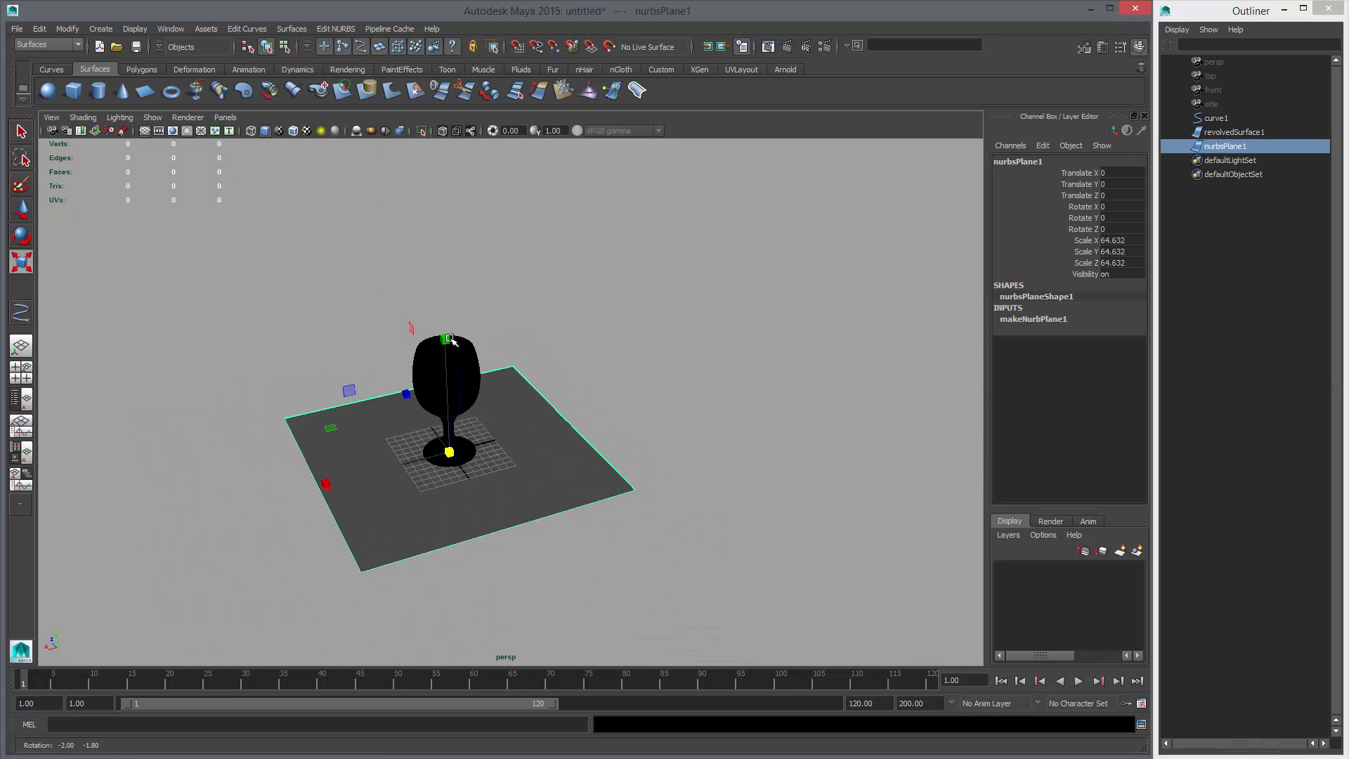
pyautogui.keyDown('alt'); pyautogui.moveTo(596, 356); pyautogui.dragTo(291, 337); pyautogui.keyUp('alt')
pyautogui.keyDown('alt'); pyautogui.moveTo(291, 337); pyautogui.dragTo(668, 404, button='right'); pyautogui.keyUp('alt')
pyautogui.keyDown('alt'); pyautogui.moveTo(668, 403); pyautogui.dragTo(668, 424); pyautogui.keyUp('alt')
pyautogui.press('w')
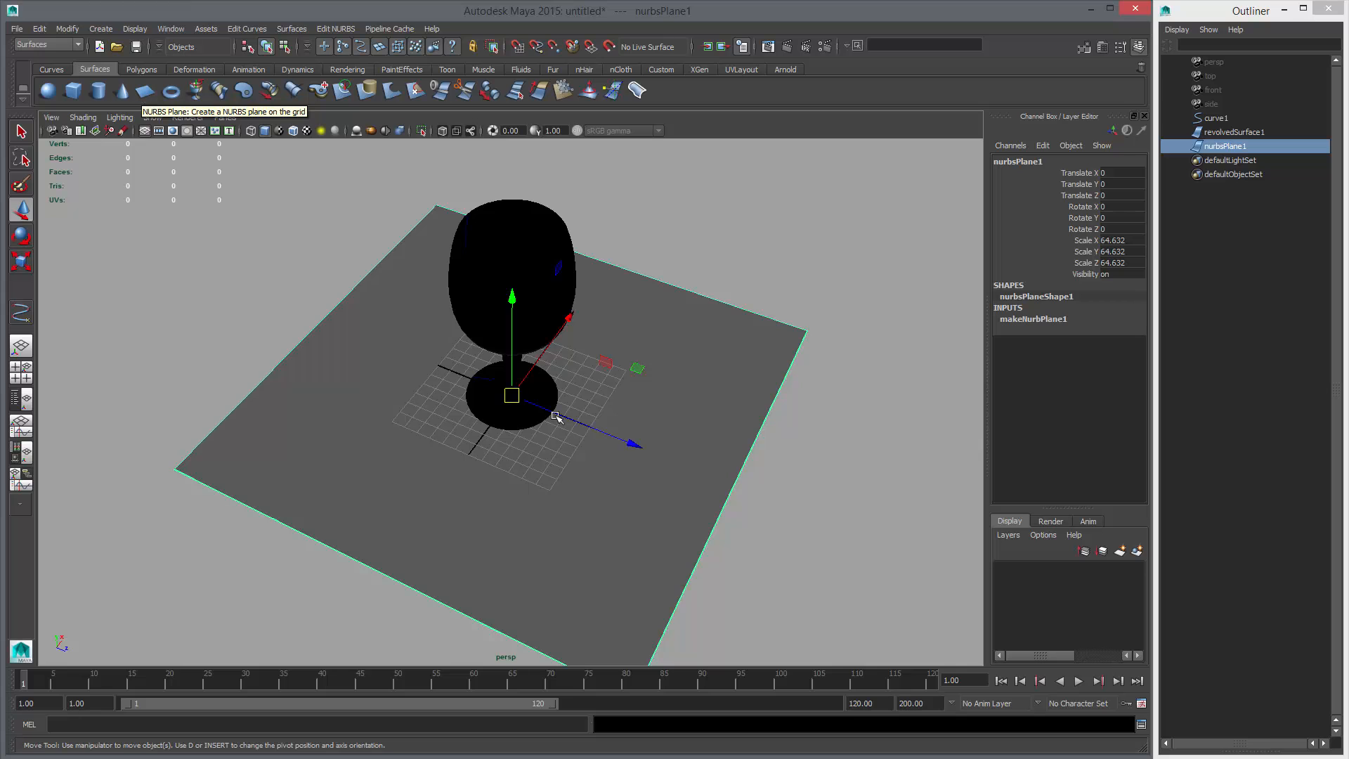
# - Turn on two-sided lighting in the perspective view and view the goblet from above
pyautogui.keyDown('alt'); pyautogui.moveTo(558, 417); pyautogui.dragTo(648, 295); pyautogui.keyUp('alt')
pyautogui.keyDown('alt'); pyautogui.moveTo(759, 258); pyautogui.dragTo(683, 362); pyautogui.keyUp('alt')
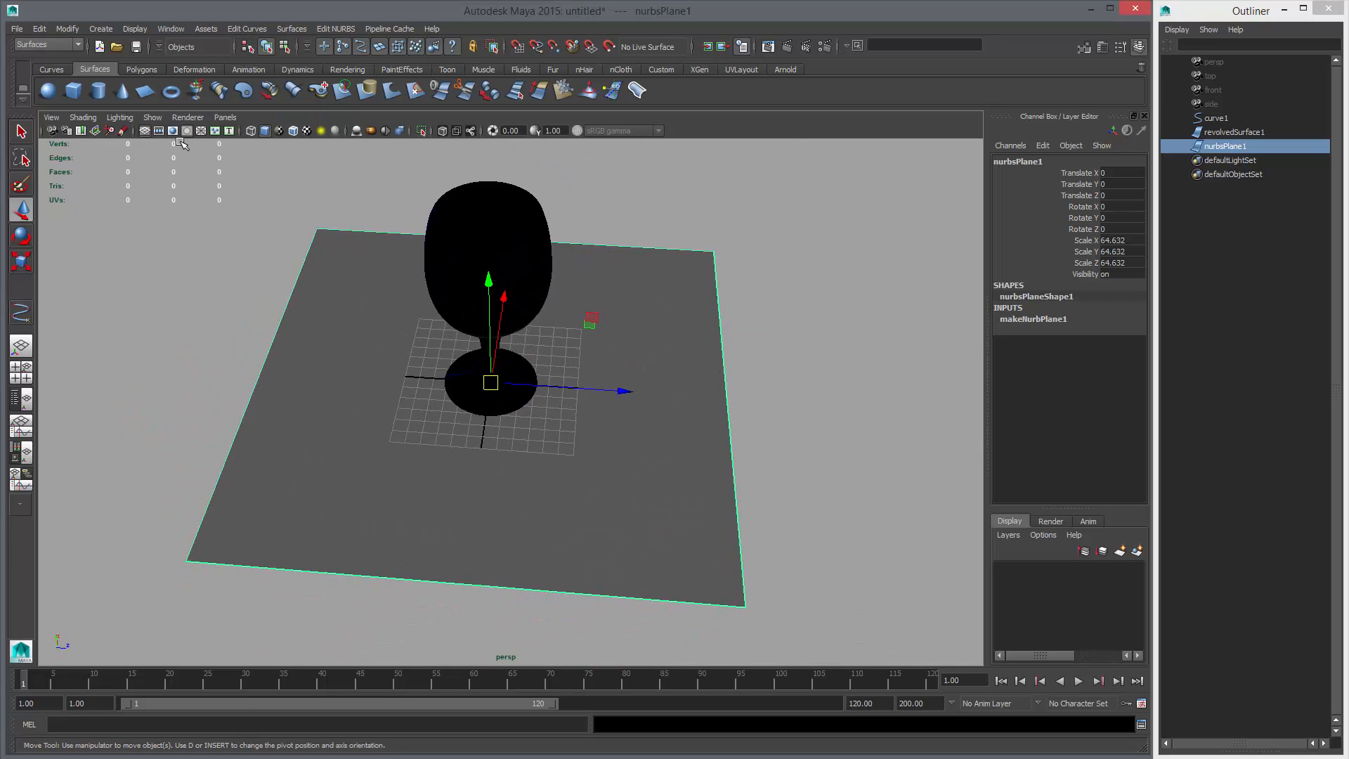
pyautogui.click(130, 118)
pyautogui.click(118, 120)
pyautogui.click(118, 119)
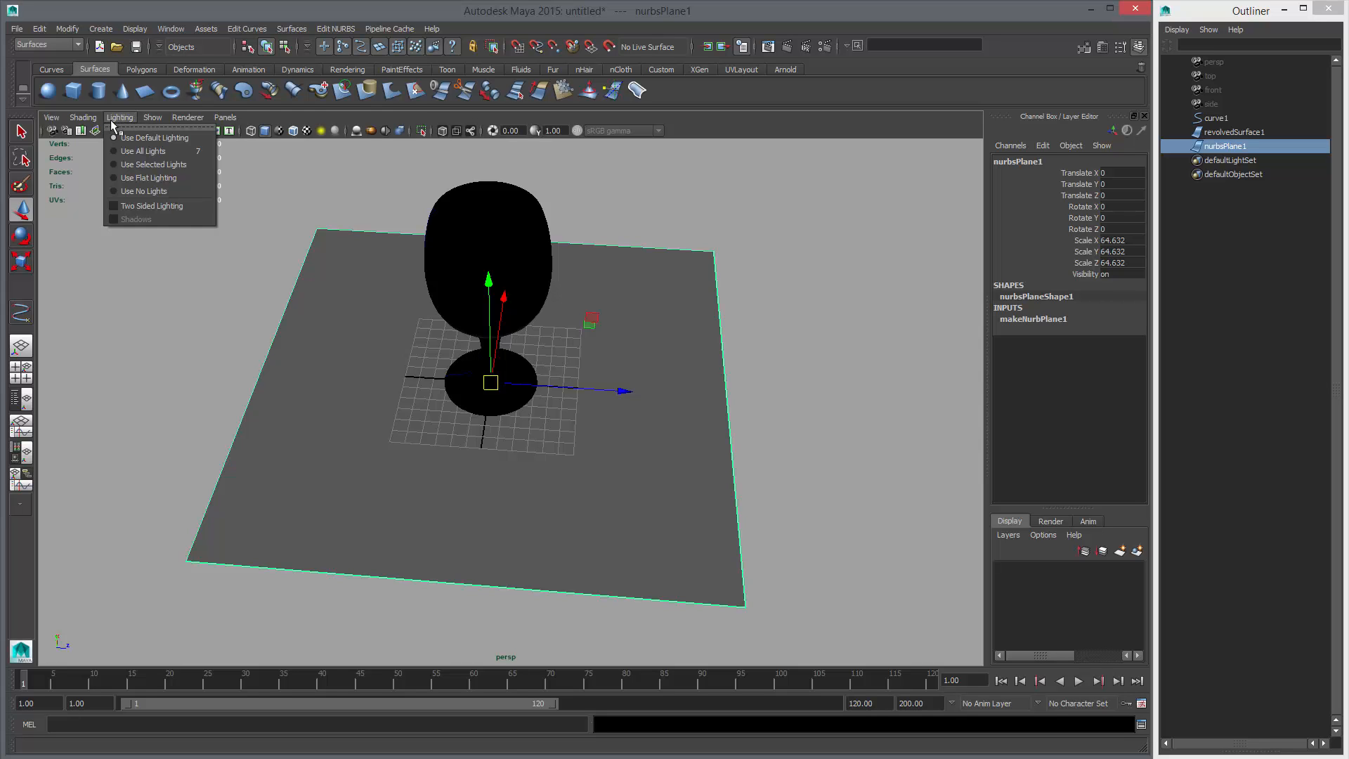
pyautogui.click(142, 209)
pyautogui.keyDown('alt'); pyautogui.moveTo(497, 443); pyautogui.dragTo(413, 299); pyautogui.keyUp('alt')
# - Turn two-sided lighting back off and view the goblet from a lower angle
pyautogui.click(120, 118)
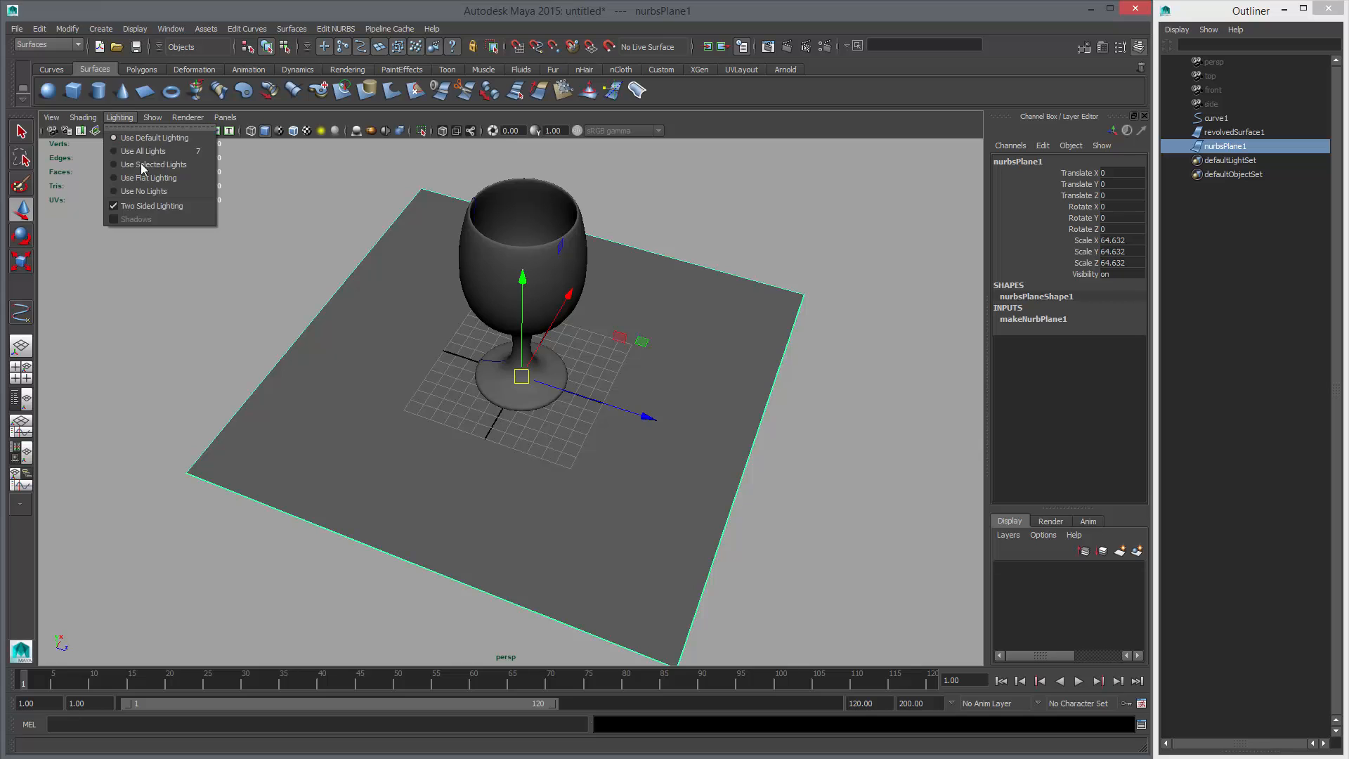
pyautogui.click(148, 208)
pyautogui.keyDown('alt'); pyautogui.moveTo(518, 376); pyautogui.dragTo(602, 380); pyautogui.keyUp('alt')
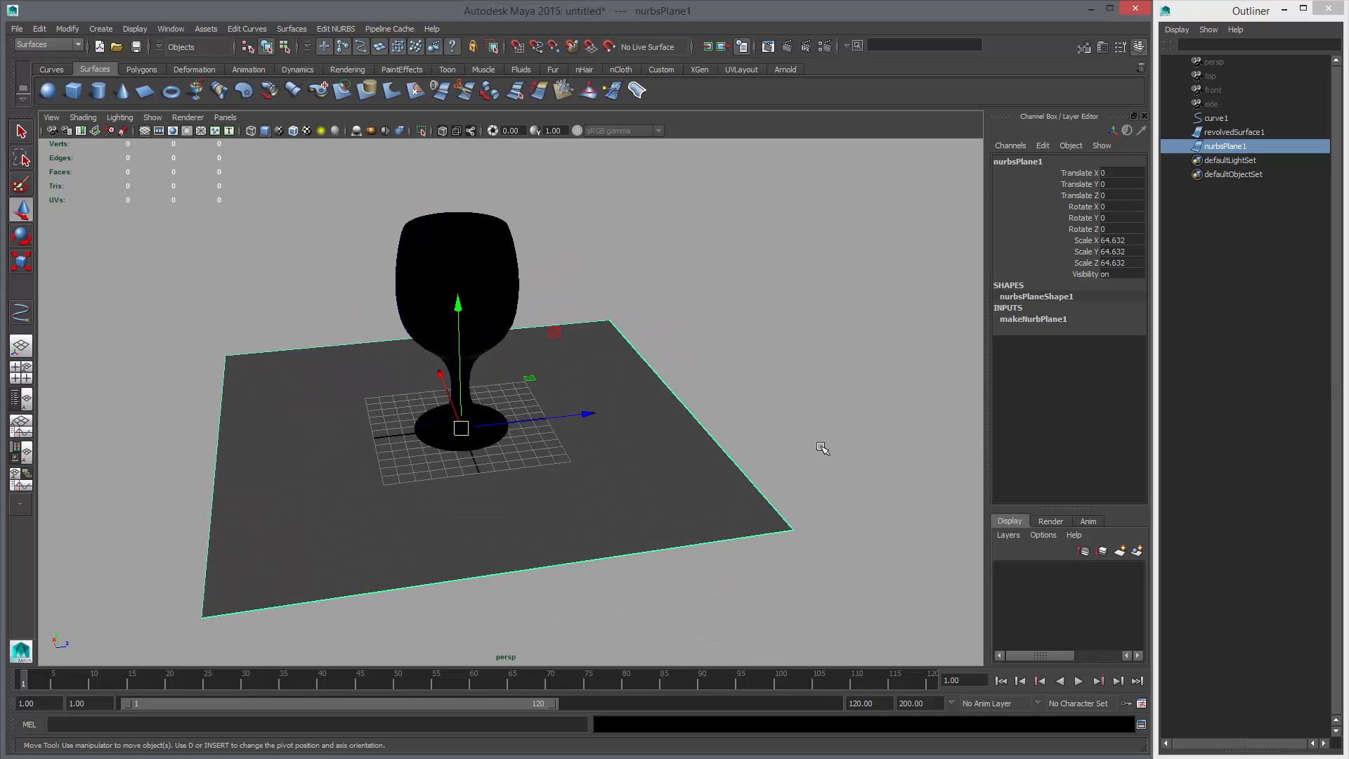
# - Delete the NURBS plane under the goblet
pyautogui.keyDown('alt'); pyautogui.moveTo(822, 446); pyautogui.dragTo(771, 412); pyautogui.keyUp('alt')
pyautogui.keyDown('alt'); pyautogui.moveTo(820, 346); pyautogui.dragTo(764, 343); pyautogui.keyUp('alt')
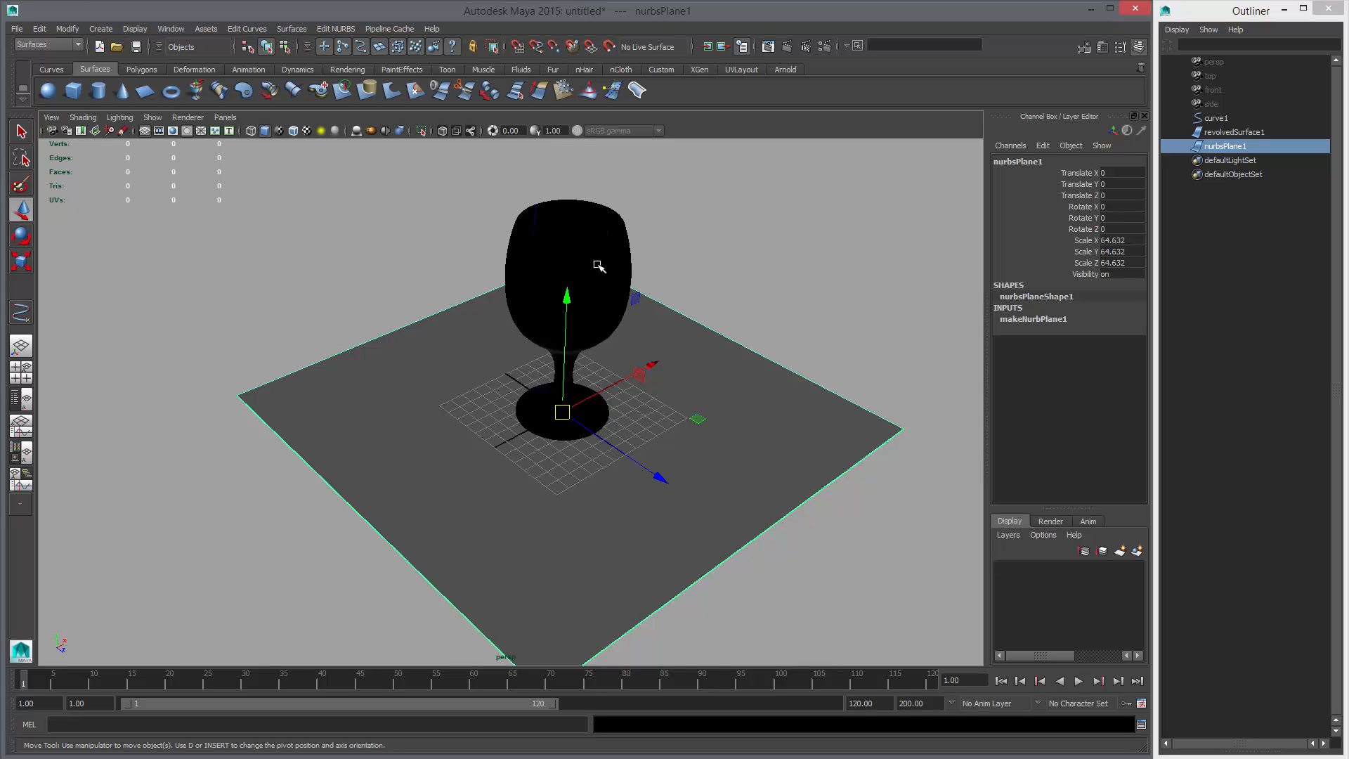
pyautogui.keyDown('alt'); pyautogui.moveTo(688, 282); pyautogui.dragTo(735, 404, button='right'); pyautogui.keyUp('alt')
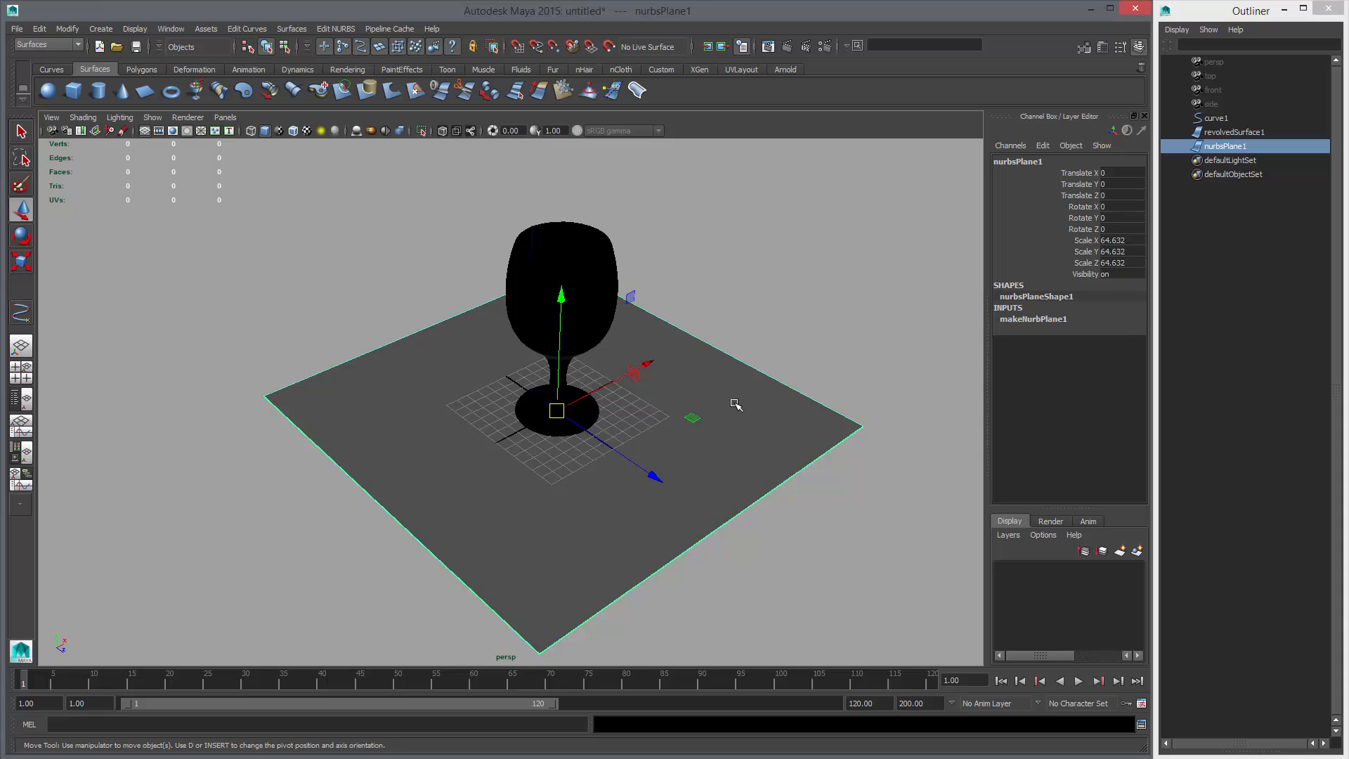
pyautogui.press('Delete')
# - Reverse the surface direction of the revolved goblet, clear the selection and check its shading from several angles
pyautogui.click(597, 310)
pyautogui.keyDown('alt'); pyautogui.moveTo(603, 261); pyautogui.dragTo(657, 328, button='right'); pyautogui.keyUp('alt')
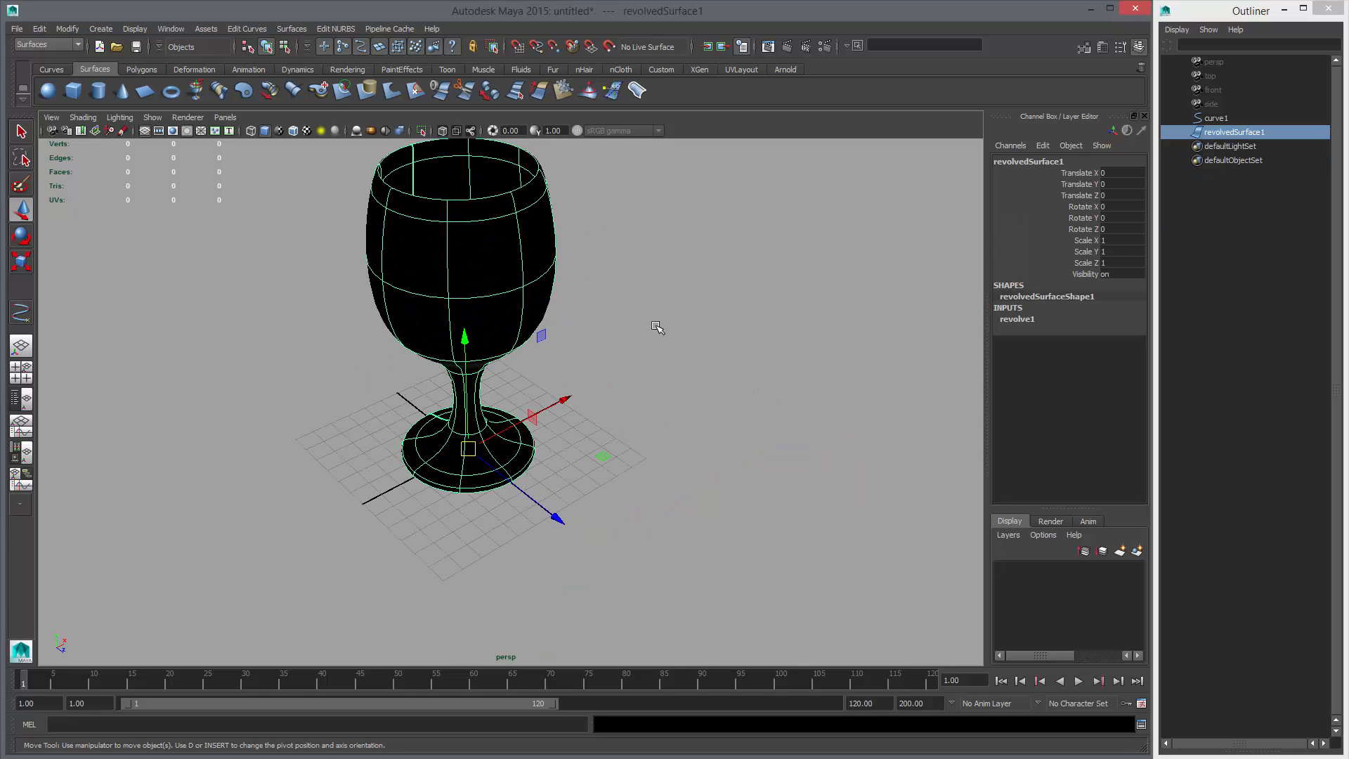
pyautogui.moveTo(657, 327)
pyautogui.keyDown('alt'); pyautogui.mouseDown()
pyautogui.moveTo(618, 259)
pyautogui.moveTo(642, 313)
pyautogui.moveTo(671, 319)
pyautogui.mouseUp(); pyautogui.keyUp('alt')
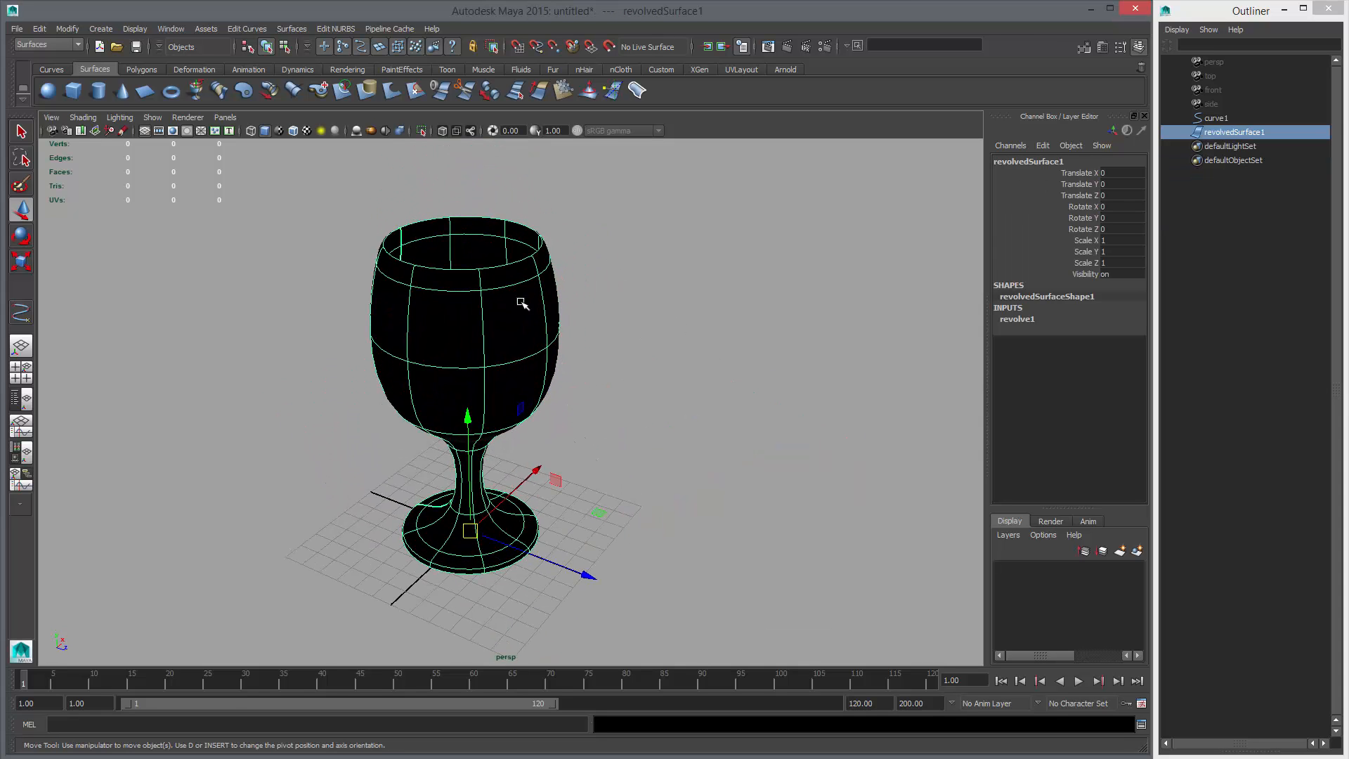
pyautogui.press('space')
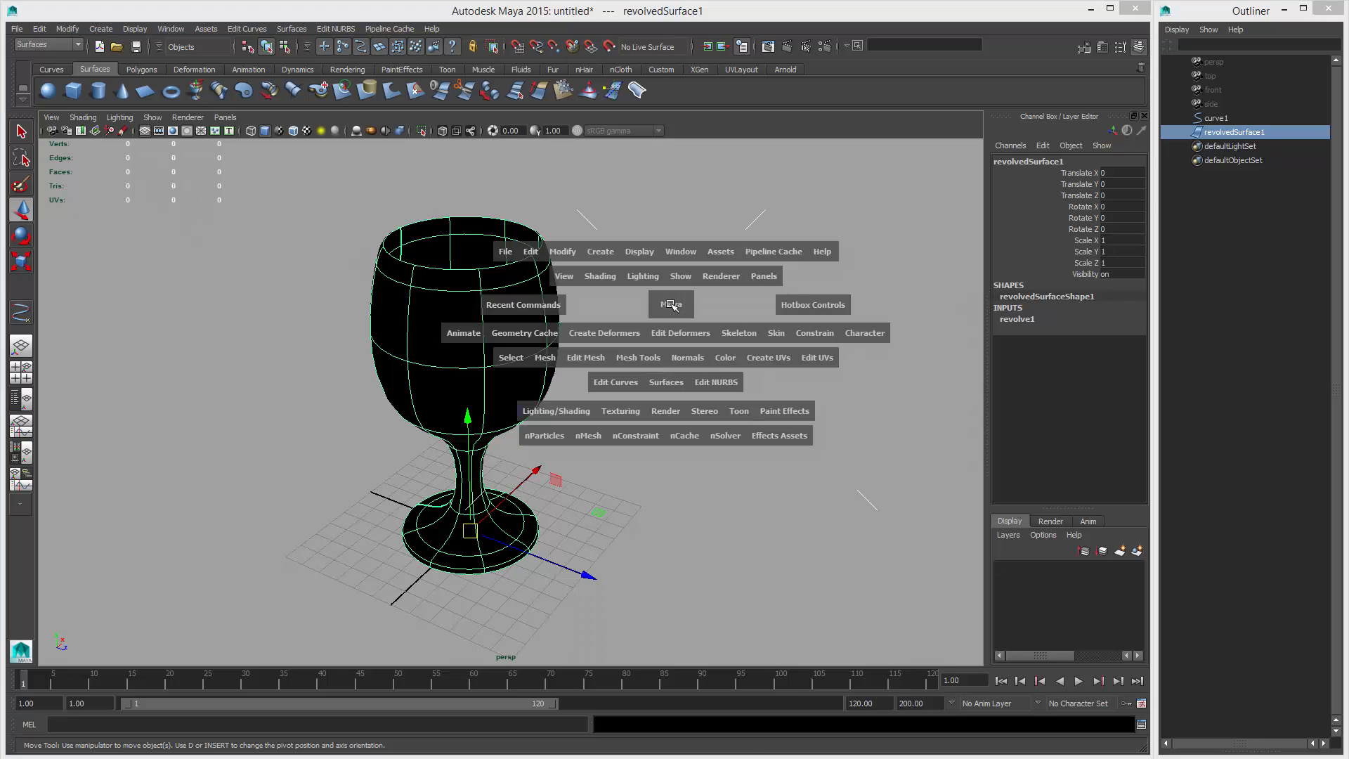
pyautogui.click(665, 384)
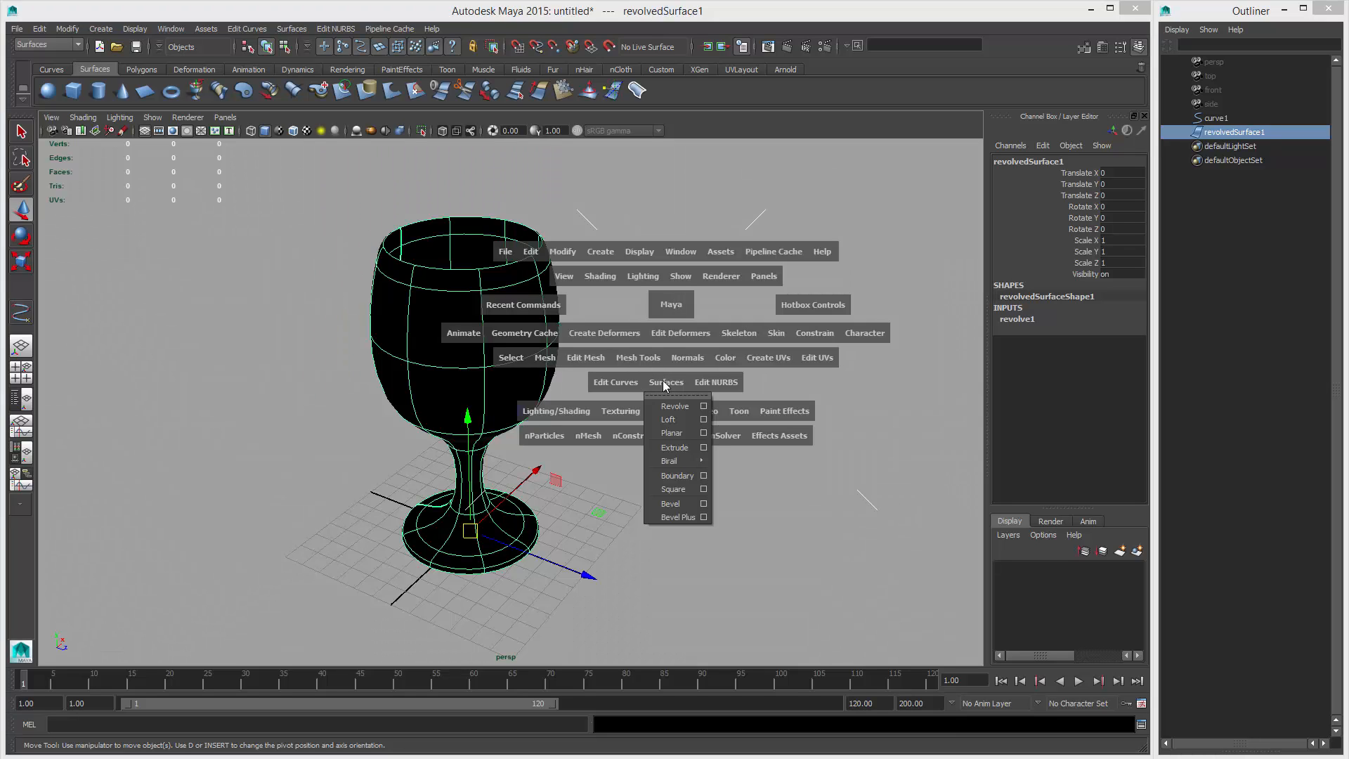
pyautogui.click(666, 383)
pyautogui.click(722, 383)
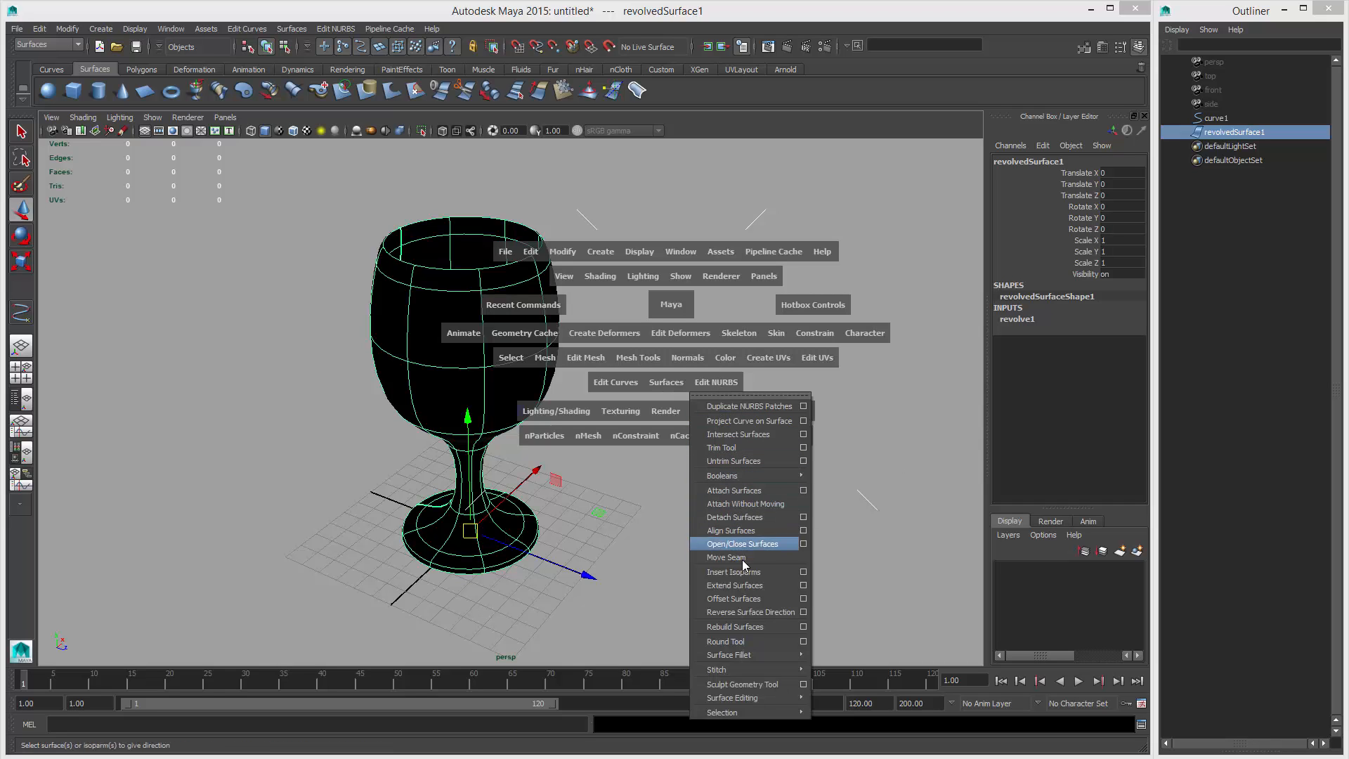
pyautogui.click(754, 612)
pyautogui.click(626, 400)
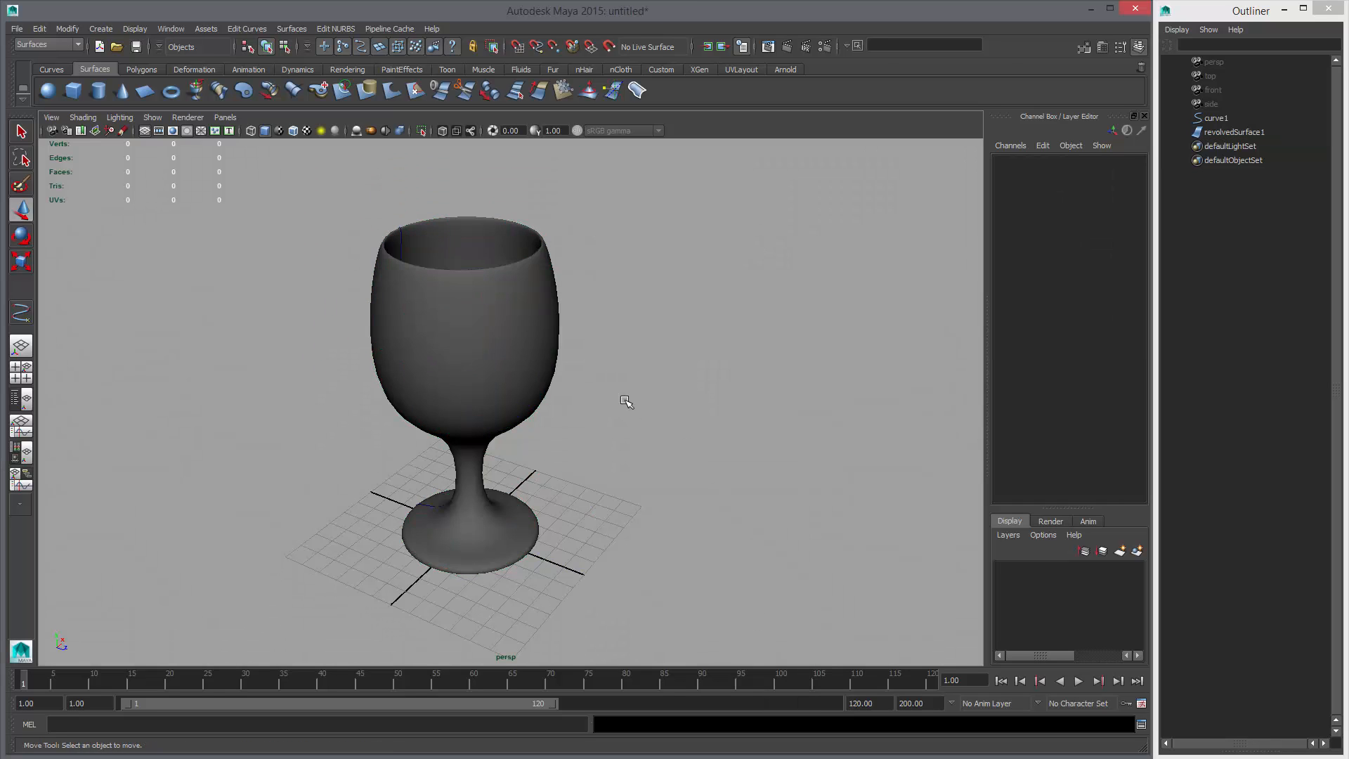
pyautogui.keyDown('alt'); pyautogui.moveTo(626, 401); pyautogui.dragTo(391, 331); pyautogui.keyUp('alt')
pyautogui.moveTo(516, 425)
pyautogui.keyDown('alt'); pyautogui.mouseDown()
pyautogui.moveTo(597, 536)
pyautogui.moveTo(497, 415)
pyautogui.mouseUp(); pyautogui.keyUp('alt')
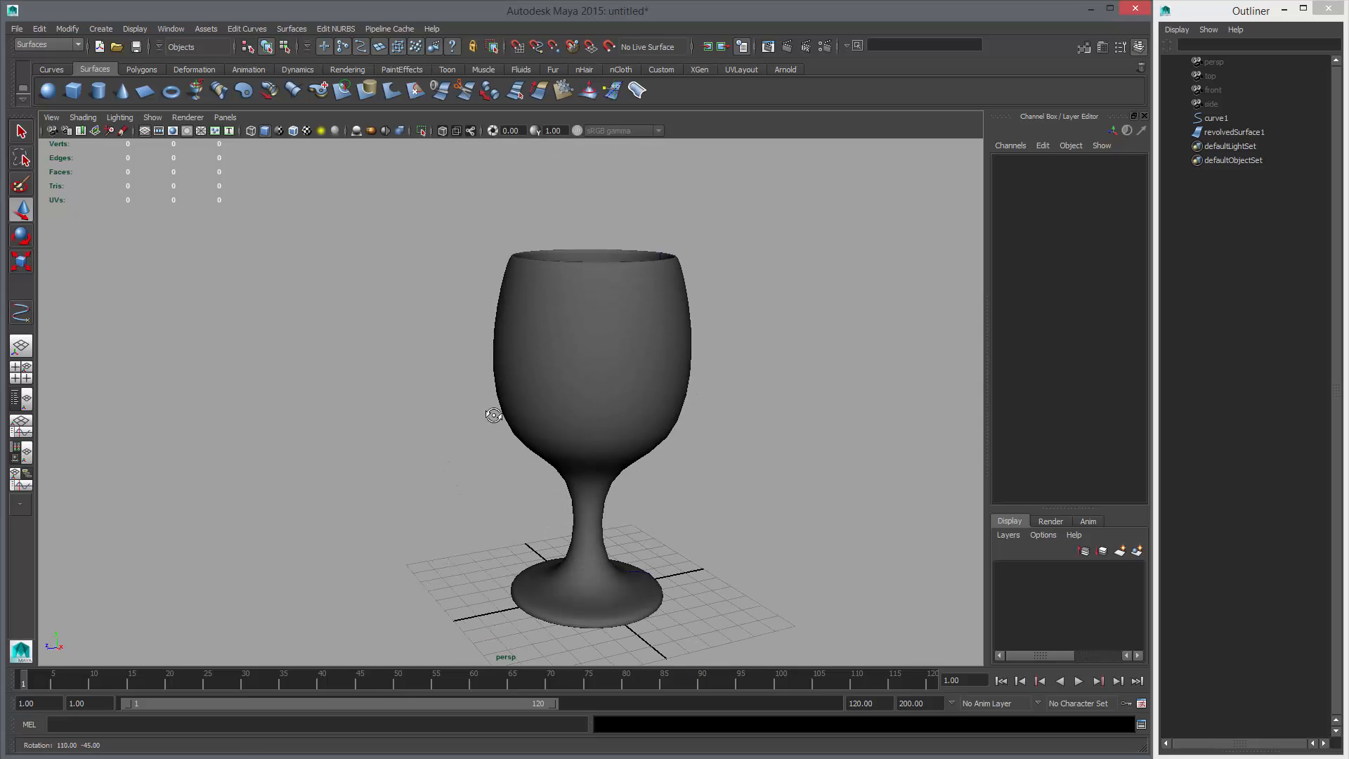
pyautogui.keyDown('alt'); pyautogui.moveTo(618, 422); pyautogui.dragTo(621, 380); pyautogui.keyUp('alt')
# - Show the goblet in the side view as a wireframe
pyautogui.press('space')
pyautogui.press('space')
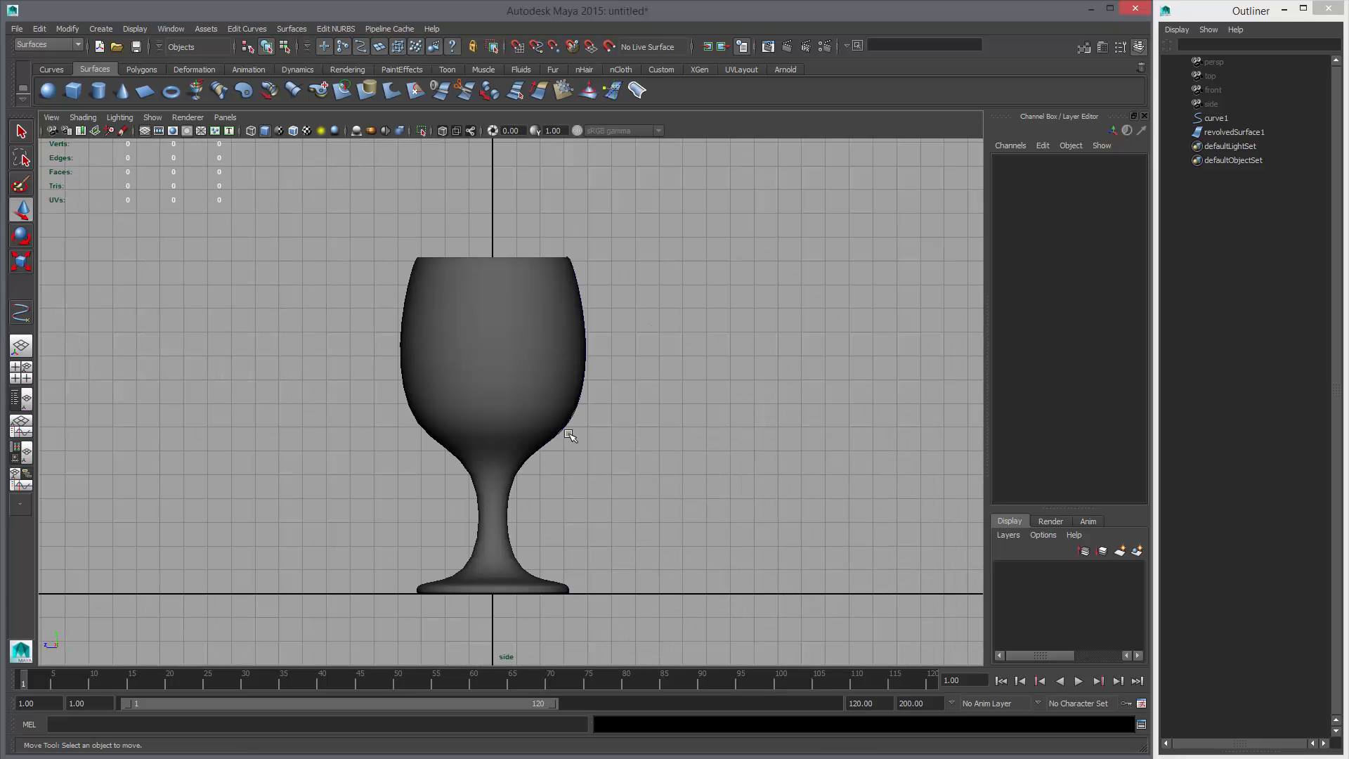
pyautogui.scroll(2, 599, 415)
pyautogui.press('4')
pyautogui.click(571, 389)
pyautogui.press('5')
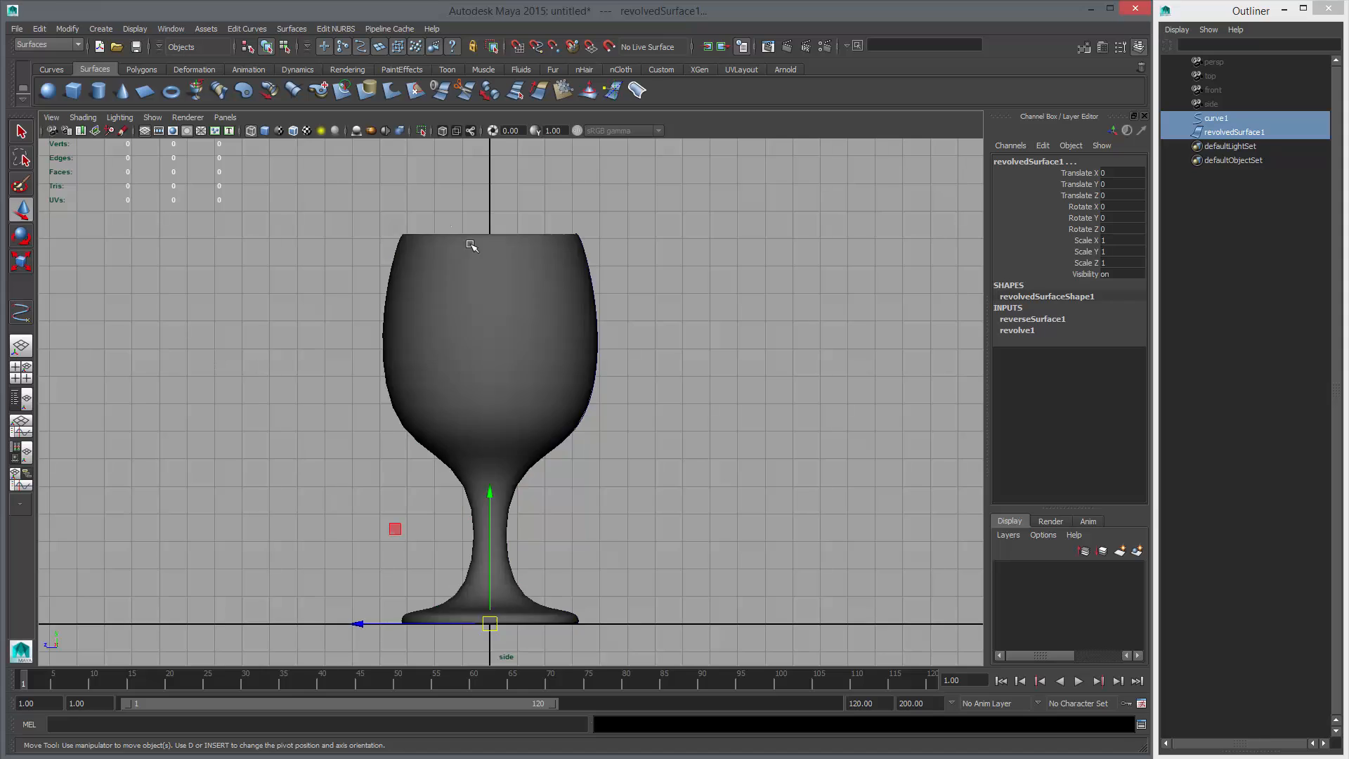
pyautogui.press('4')
# - Return from control vertex editing to object selection and select only the goblet's profile curve, without the revolved surface
pyautogui.click(594, 286)
pyautogui.rightClick(765, 317)
pyautogui.moveTo(766, 317); pyautogui.dragTo(697, 308, button='right')
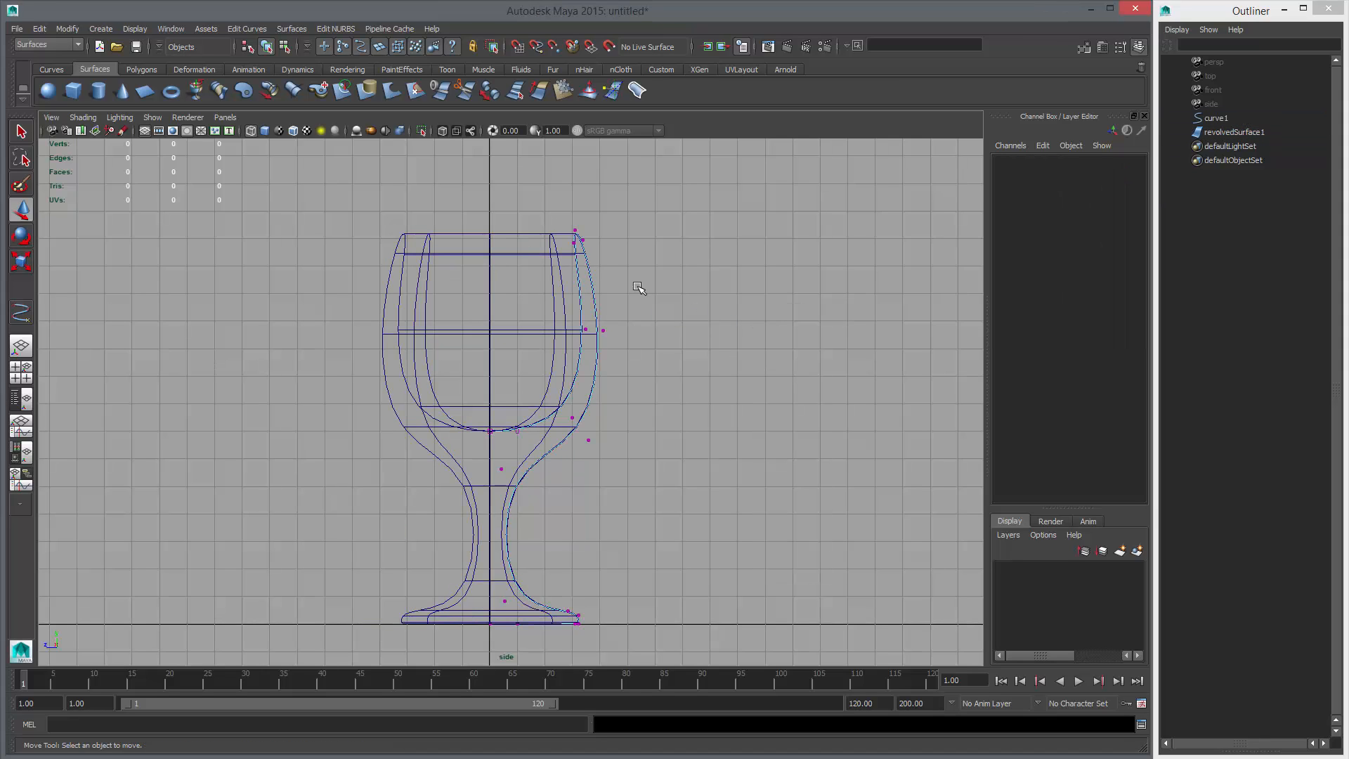
pyautogui.press('F8')
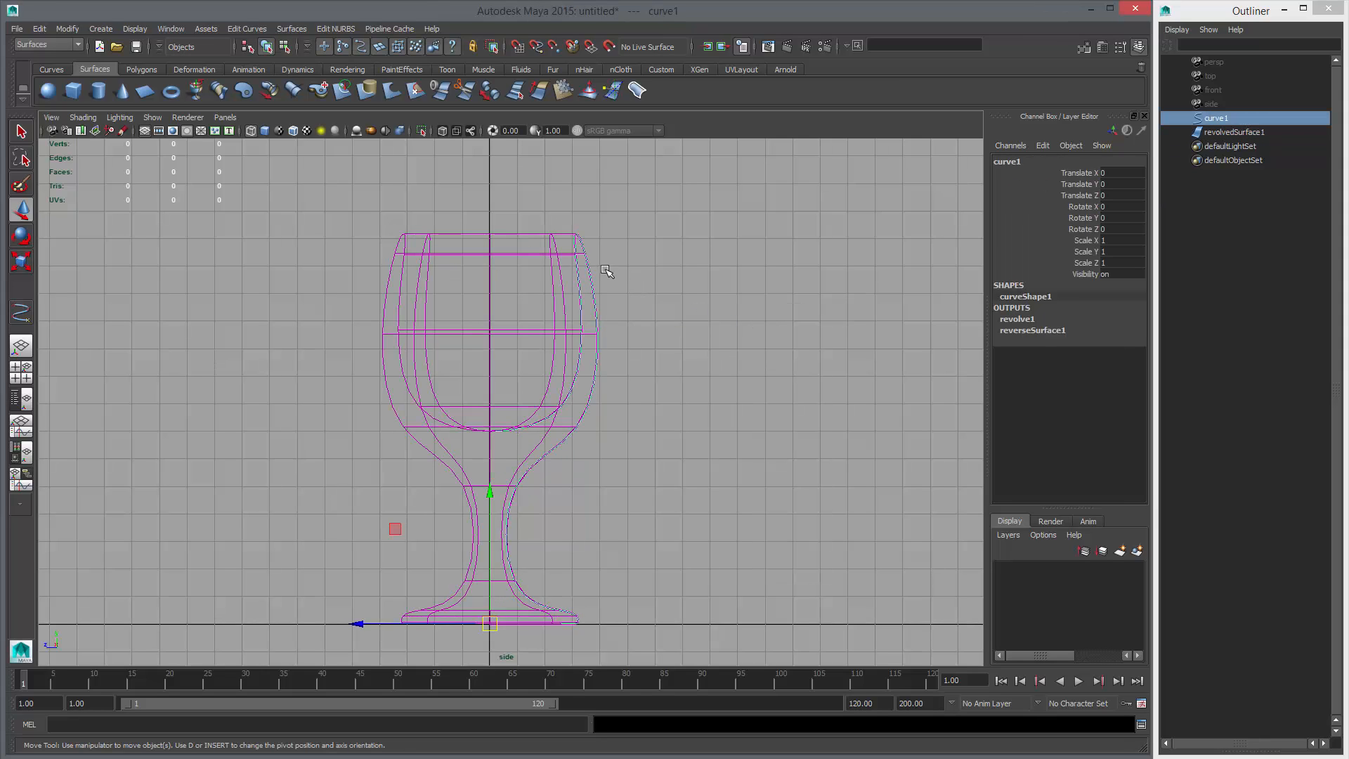
pyautogui.click(542, 217)
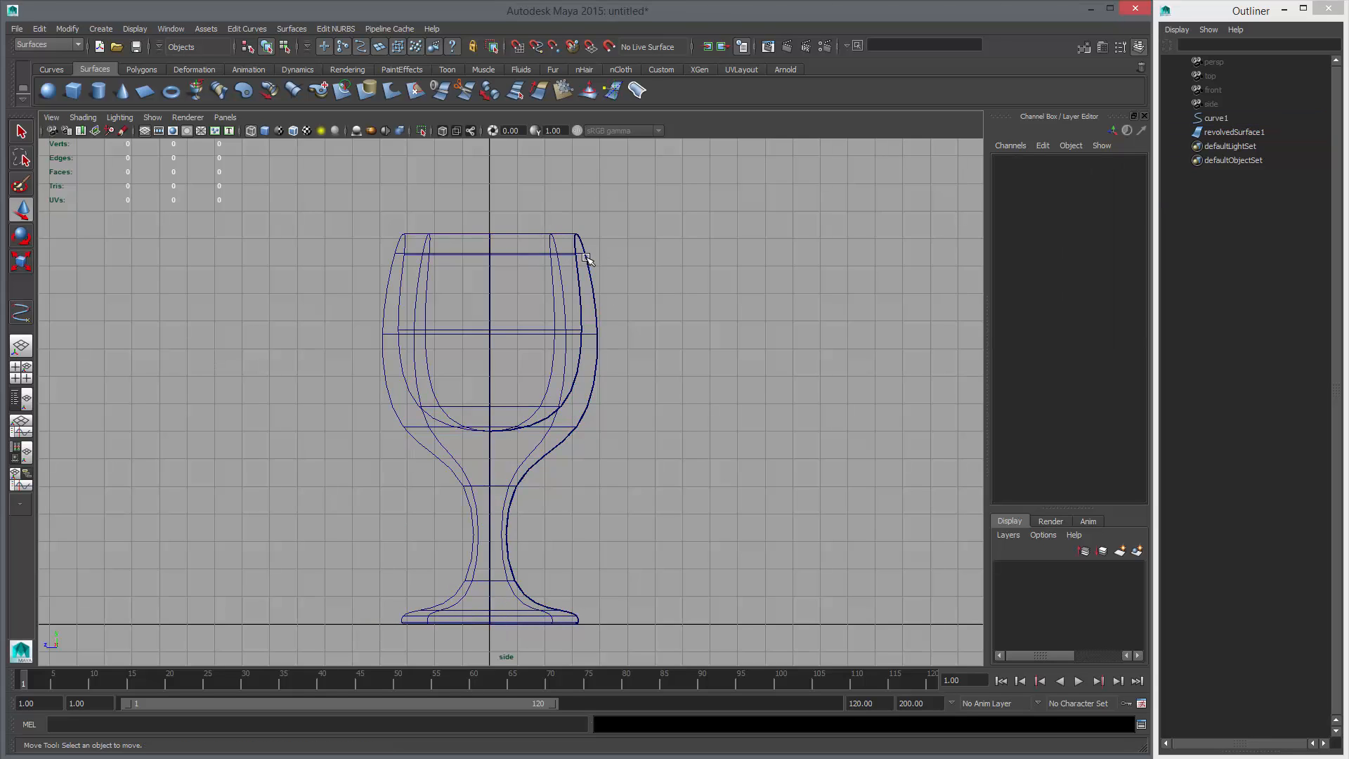
pyautogui.click(1217, 118)
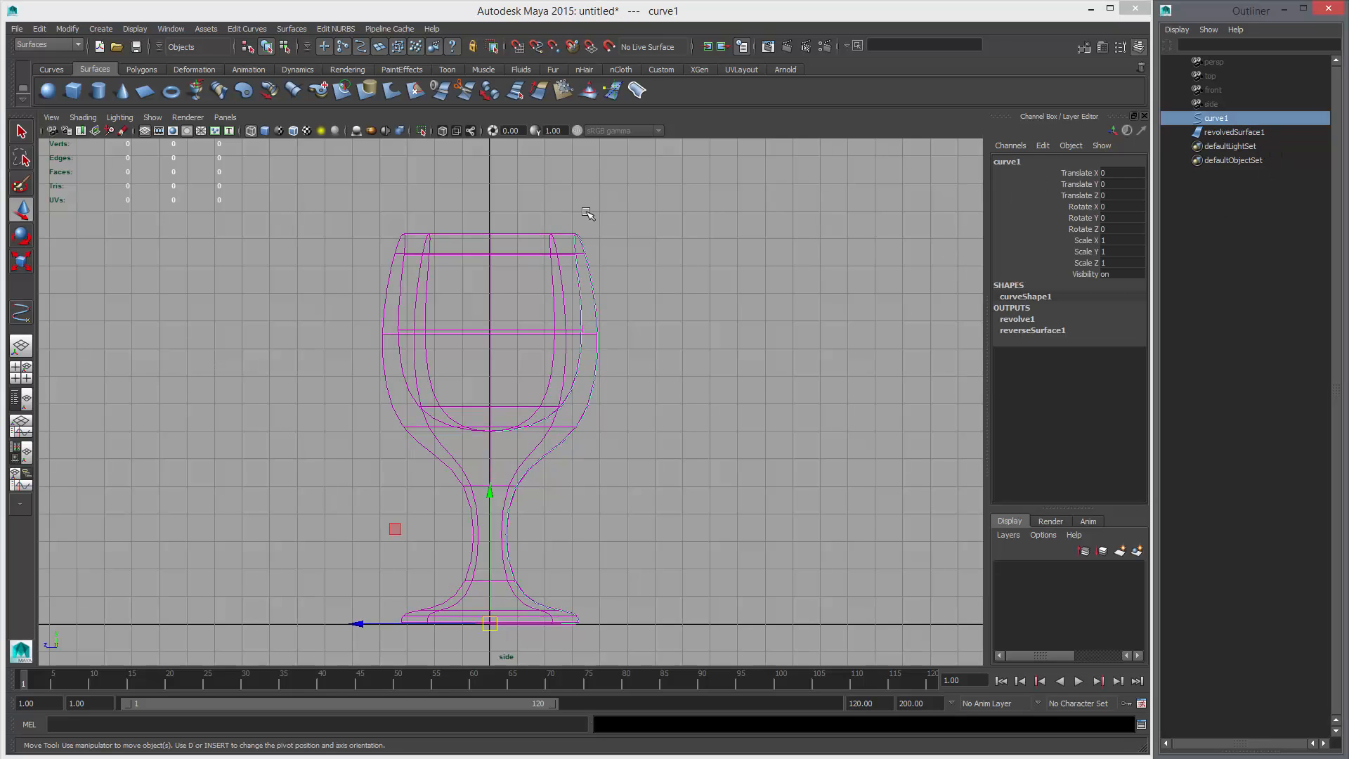
pyautogui.moveTo(543, 171); pyautogui.dragTo(659, 289)
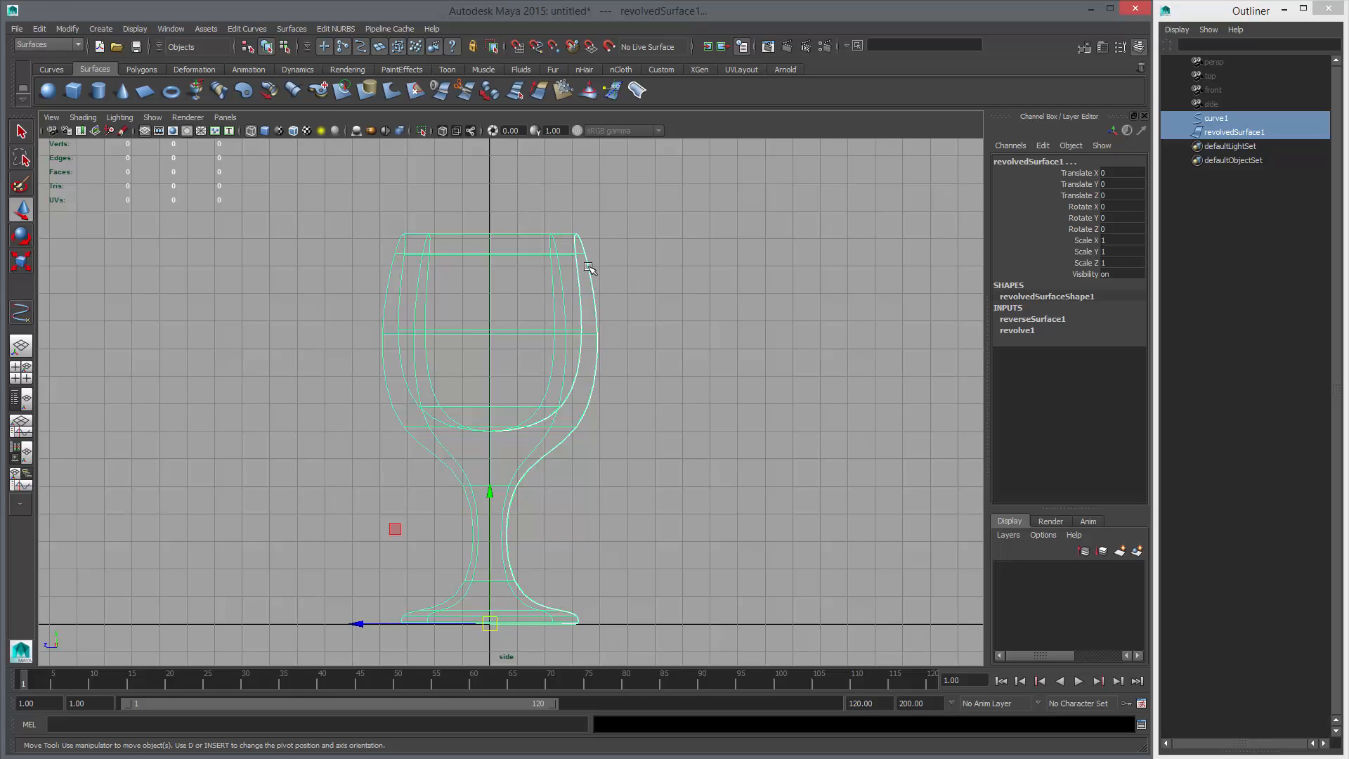
pyautogui.click(426, 201)
pyautogui.click(506, 292)
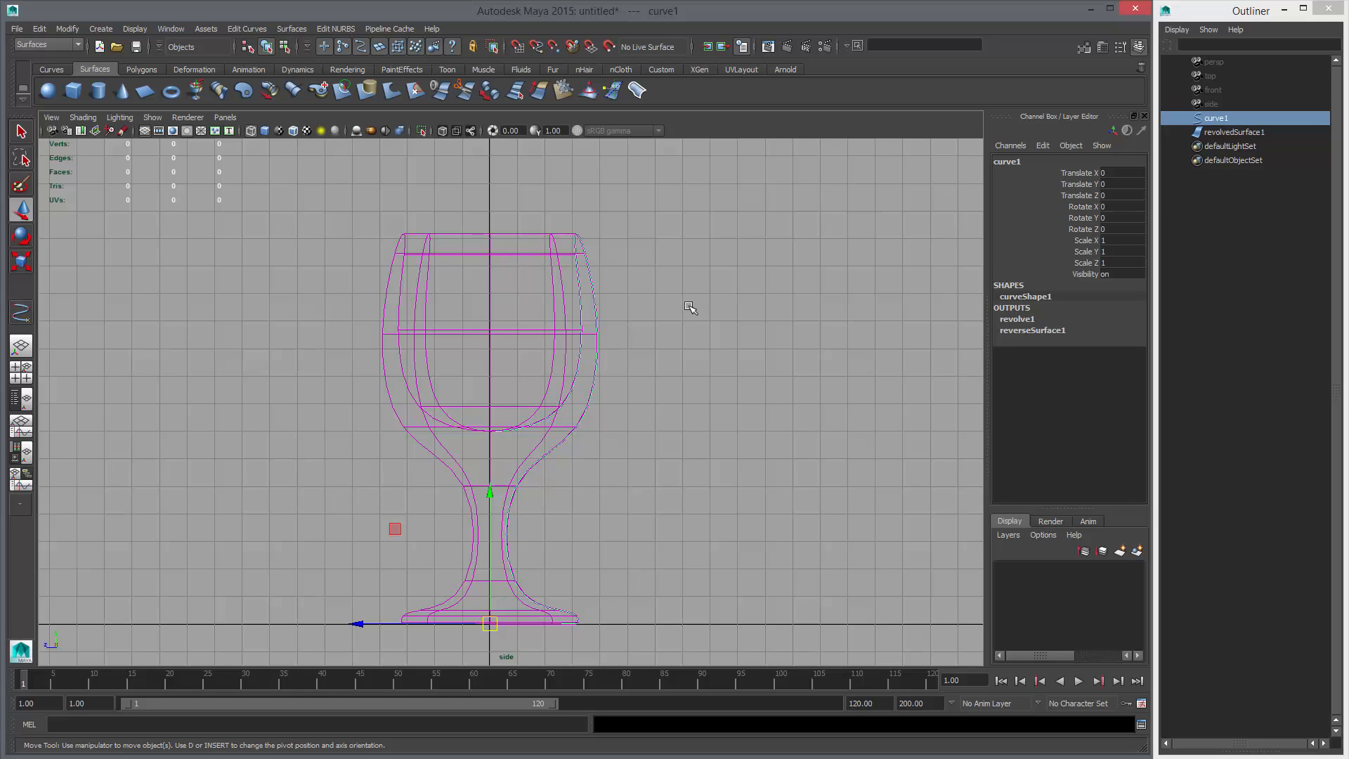
# - Display the profile curve's control vertices and nudge the one midway up the bowl's inner wall slightly outward
pyautogui.keyDown('alt'); pyautogui.moveTo(710, 306); pyautogui.dragTo(687, 271, button='middle'); pyautogui.keyUp('alt')
pyautogui.keyDown('alt'); pyautogui.moveTo(688, 270); pyautogui.dragTo(687, 292, button='right'); pyautogui.keyUp('alt')
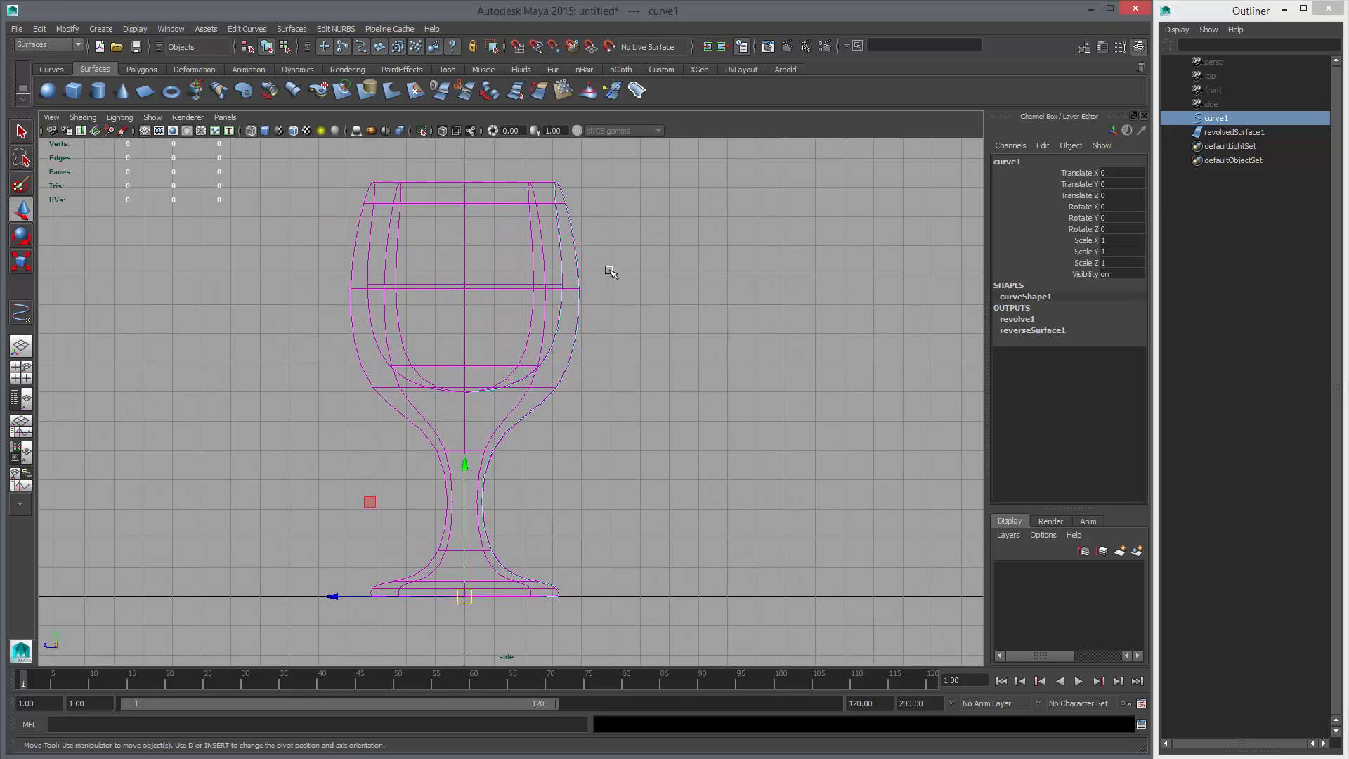
pyautogui.moveTo(766, 248); pyautogui.dragTo(704, 251, button='right')
pyautogui.keyDown('alt'); pyautogui.moveTo(628, 290); pyautogui.dragTo(608, 321, button='middle'); pyautogui.keyUp('alt')
pyautogui.scroll(1, 629, 307)
pyautogui.click(574, 291)
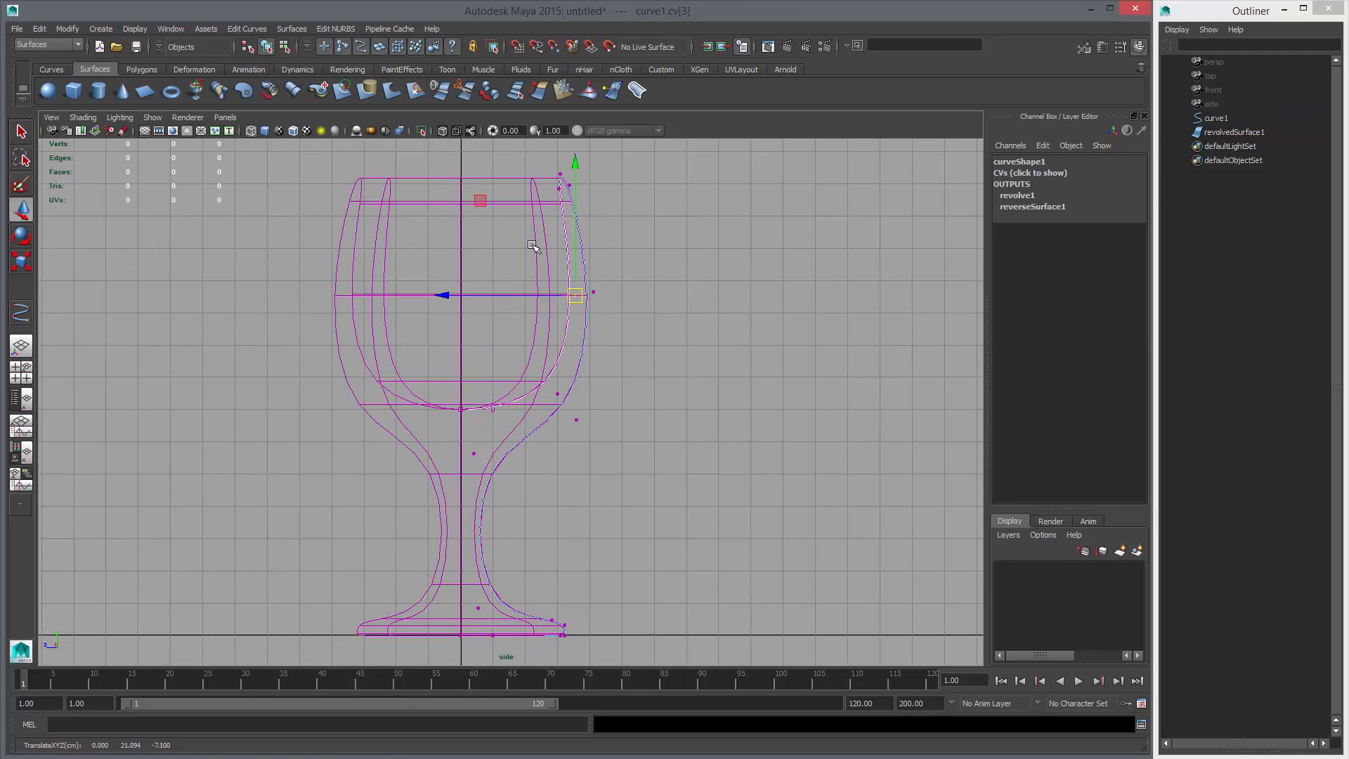
pyautogui.moveTo(534, 243); pyautogui.dragTo(611, 327)
# - Try to move all the control vertices of the bowl's walls and rim together
pyautogui.moveTo(503, 151); pyautogui.dragTo(671, 430)
pyautogui.moveTo(683, 424); pyautogui.dragTo(721, 402, button='middle')
pyautogui.hotkey('ctrl', 'z')
# - Move the control vertex beside the axis at the bowl's inner bottom outward, then check the goblet in the perspective view
pyautogui.click(492, 407)
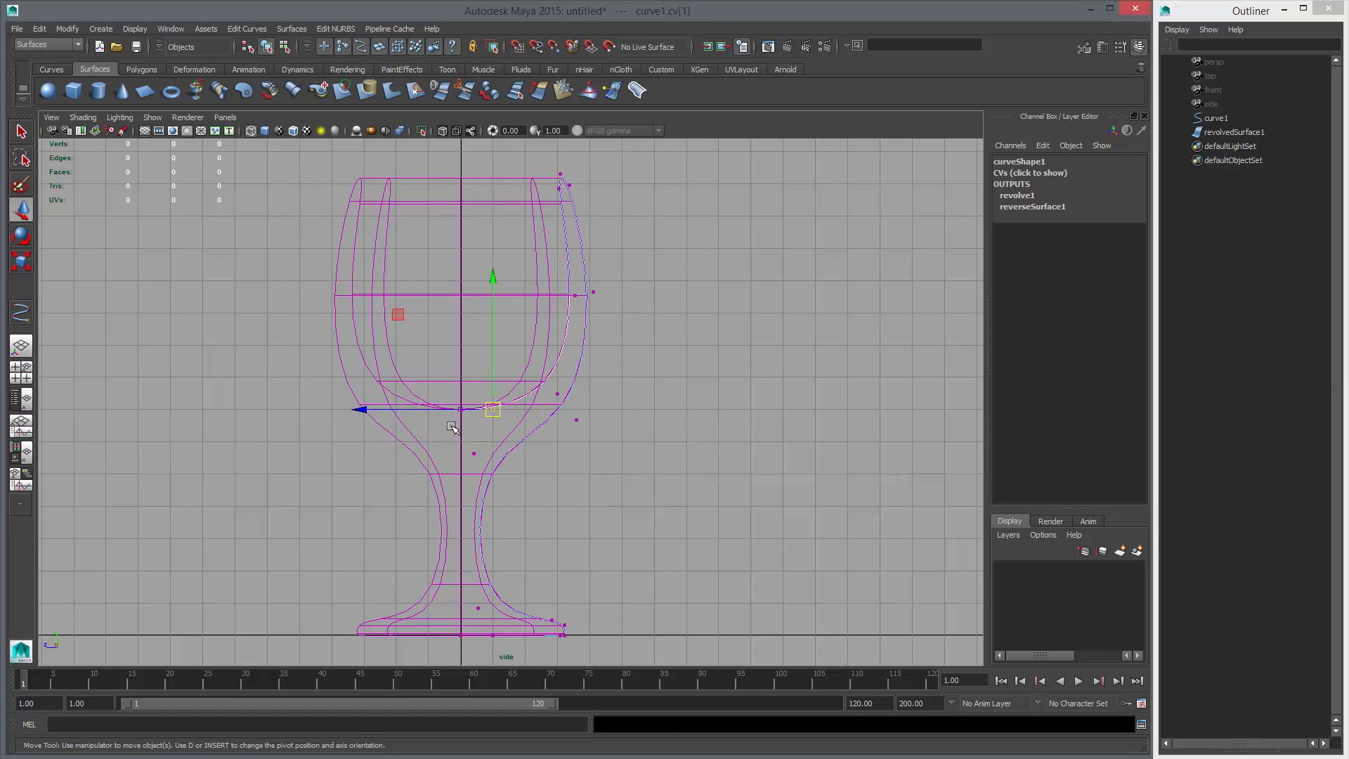
pyautogui.moveTo(454, 428); pyautogui.dragTo(467, 431, button='middle')
pyautogui.moveTo(522, 145); pyautogui.dragTo(630, 448)
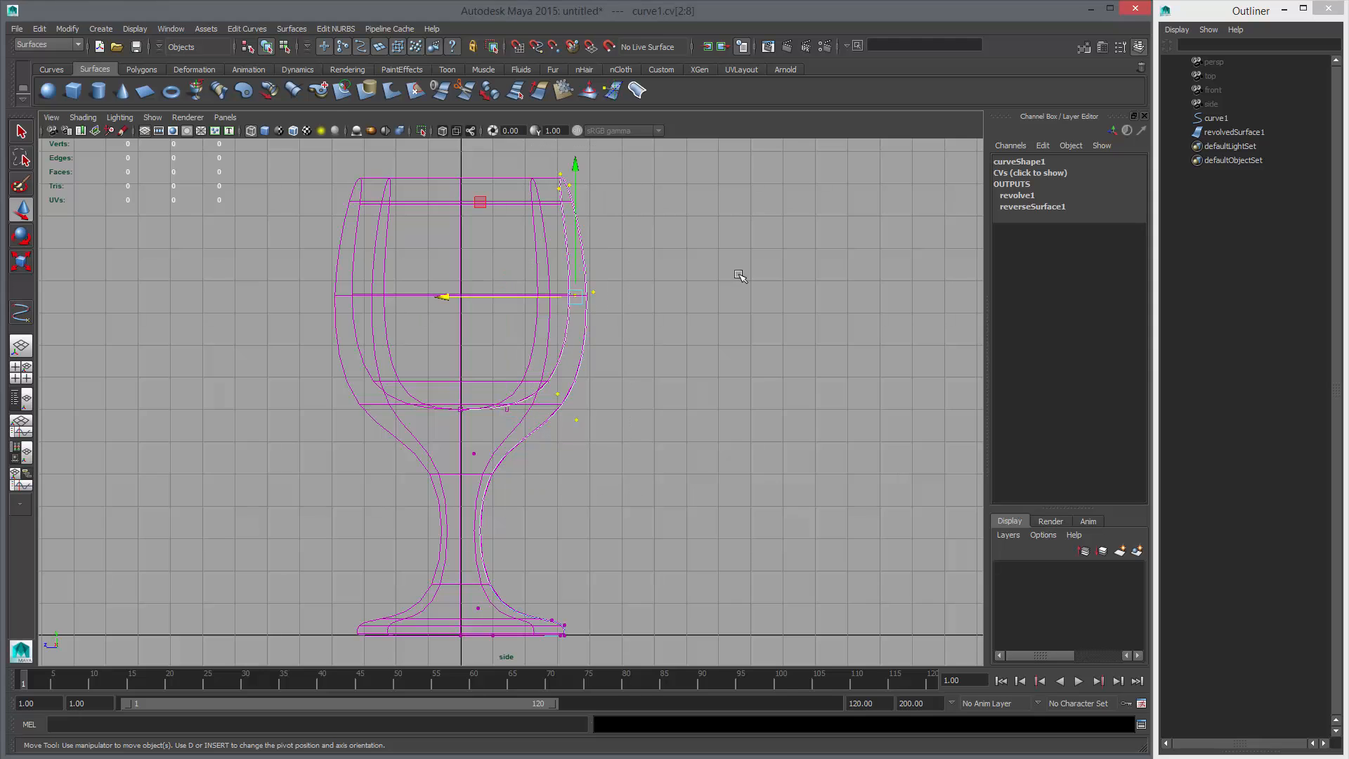
pyautogui.press('space')
pyautogui.press('space')
pyautogui.keyDown('alt'); pyautogui.moveTo(707, 352); pyautogui.dragTo(684, 406); pyautogui.keyUp('alt')
pyautogui.keyDown('alt'); pyautogui.moveTo(685, 405); pyautogui.dragTo(505, 338, button='right'); pyautogui.keyUp('alt')
pyautogui.keyDown('alt'); pyautogui.moveTo(504, 337); pyautogui.dragTo(499, 293); pyautogui.keyUp('alt')
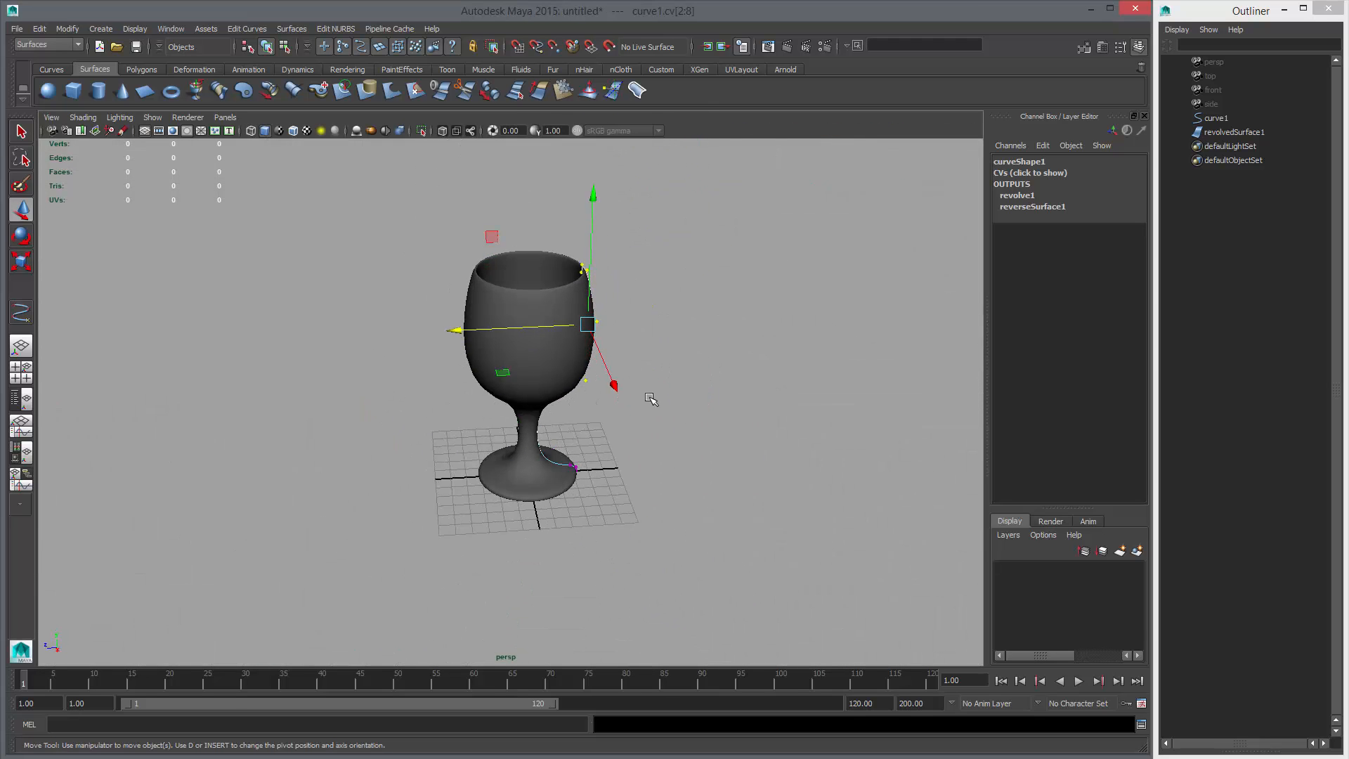
pyautogui.keyDown('alt'); pyautogui.moveTo(691, 551); pyautogui.dragTo(693, 518); pyautogui.keyUp('alt')
# - In the side view, move the control vertices just inside and outside the rim up to nearly rim height
pyautogui.press('space')
pyautogui.press('space')
pyautogui.keyDown('alt'); pyautogui.moveTo(602, 274); pyautogui.dragTo(589, 414, button='middle'); pyautogui.keyUp('alt')
pyautogui.keyDown('alt'); pyautogui.moveTo(588, 414); pyautogui.dragTo(682, 450, button='right'); pyautogui.keyUp('alt')
pyautogui.moveTo(607, 213); pyautogui.dragTo(626, 323)
pyautogui.moveTo(636, 324); pyautogui.dragTo(633, 320, button='middle')
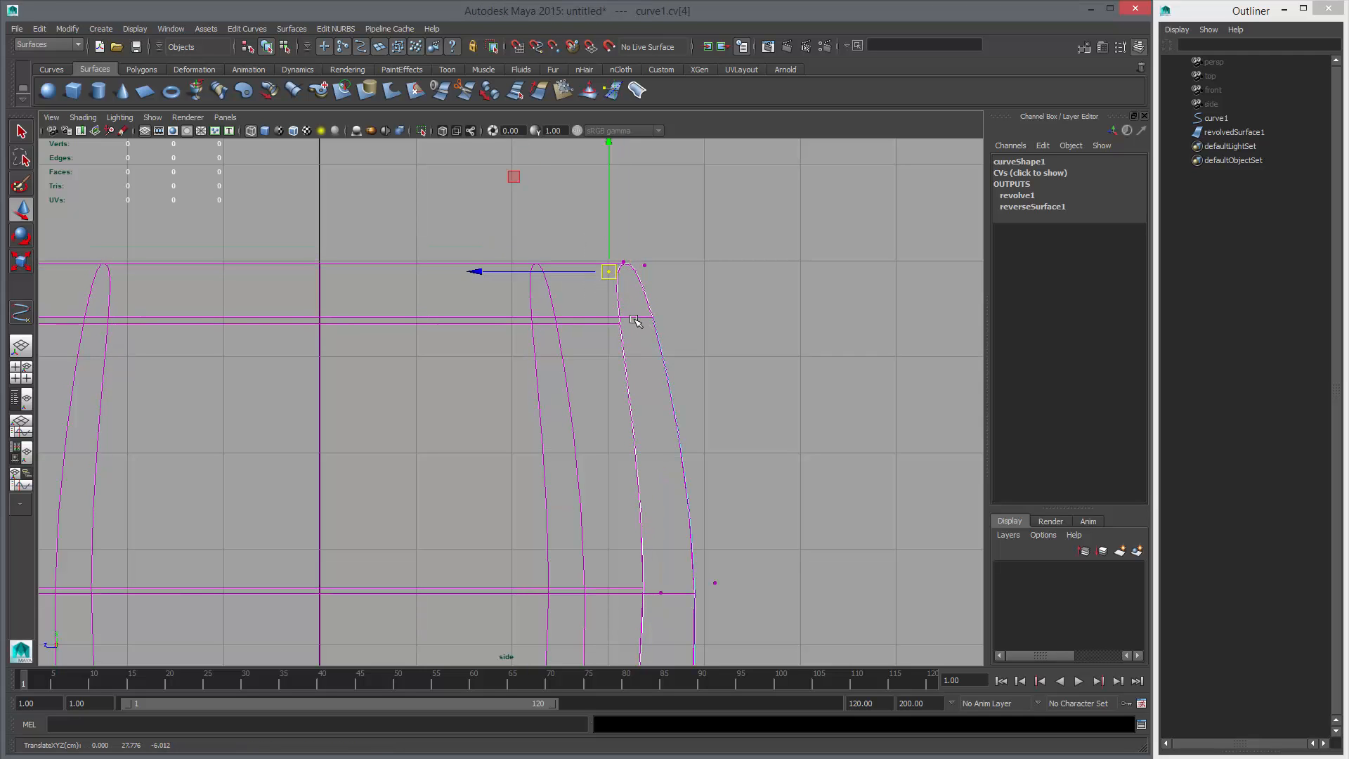
pyautogui.moveTo(635, 246); pyautogui.dragTo(668, 298)
pyautogui.moveTo(668, 299); pyautogui.dragTo(668, 299, button='middle')
# - Slim the stem by moving its upper and lower control vertices inward toward the central axis
pyautogui.keyDown('alt'); pyautogui.moveTo(669, 299); pyautogui.dragTo(351, 383, button='right'); pyautogui.keyUp('alt')
pyautogui.keyDown('alt'); pyautogui.moveTo(667, 573); pyautogui.dragTo(725, 401, button='middle'); pyautogui.keyUp('alt')
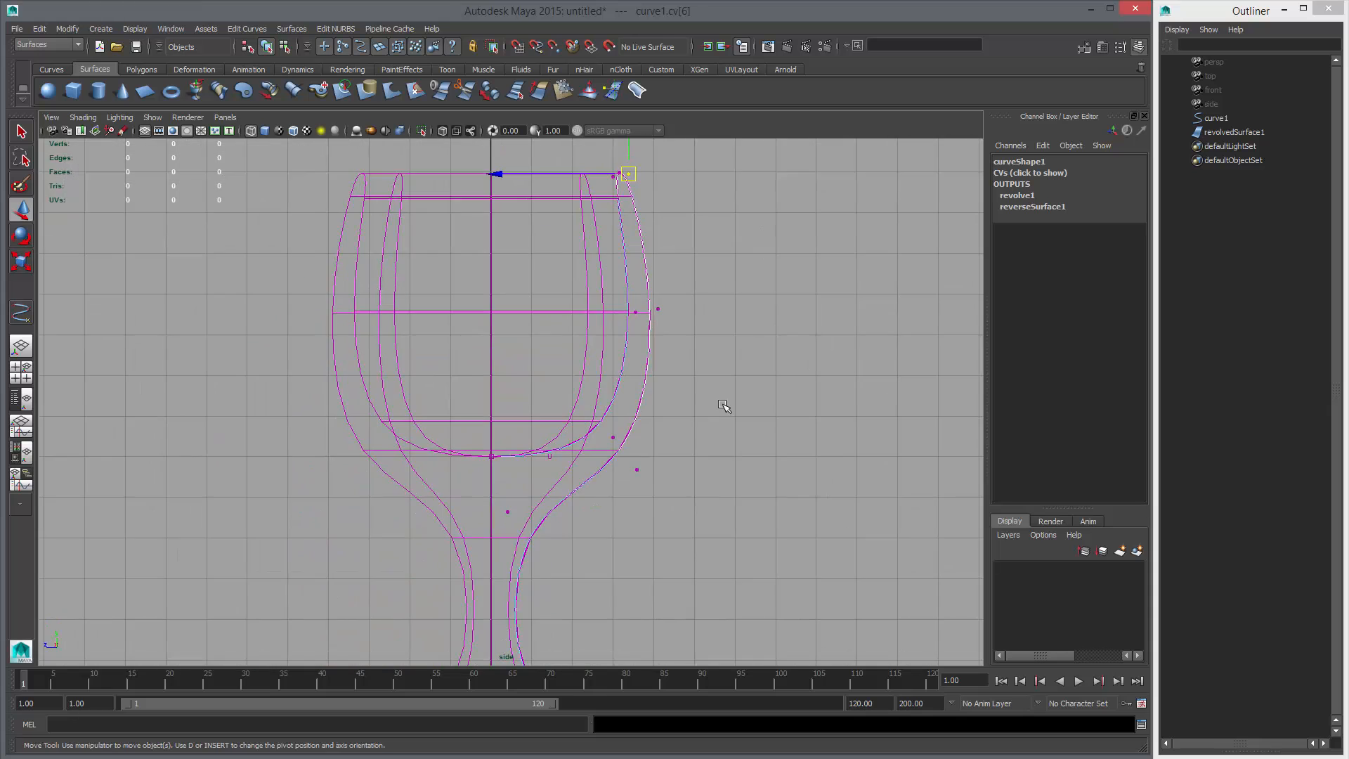
pyautogui.keyDown('alt'); pyautogui.moveTo(762, 539); pyautogui.dragTo(761, 422, button='middle'); pyautogui.keyUp('alt')
pyautogui.keyDown('alt'); pyautogui.moveTo(692, 351); pyautogui.dragTo(705, 464, button='right'); pyautogui.keyUp('alt')
pyautogui.keyDown('alt'); pyautogui.moveTo(705, 466); pyautogui.dragTo(704, 419, button='middle'); pyautogui.keyUp('alt')
pyautogui.keyDown('alt'); pyautogui.moveTo(705, 419); pyautogui.dragTo(474, 385, button='right'); pyautogui.keyUp('alt')
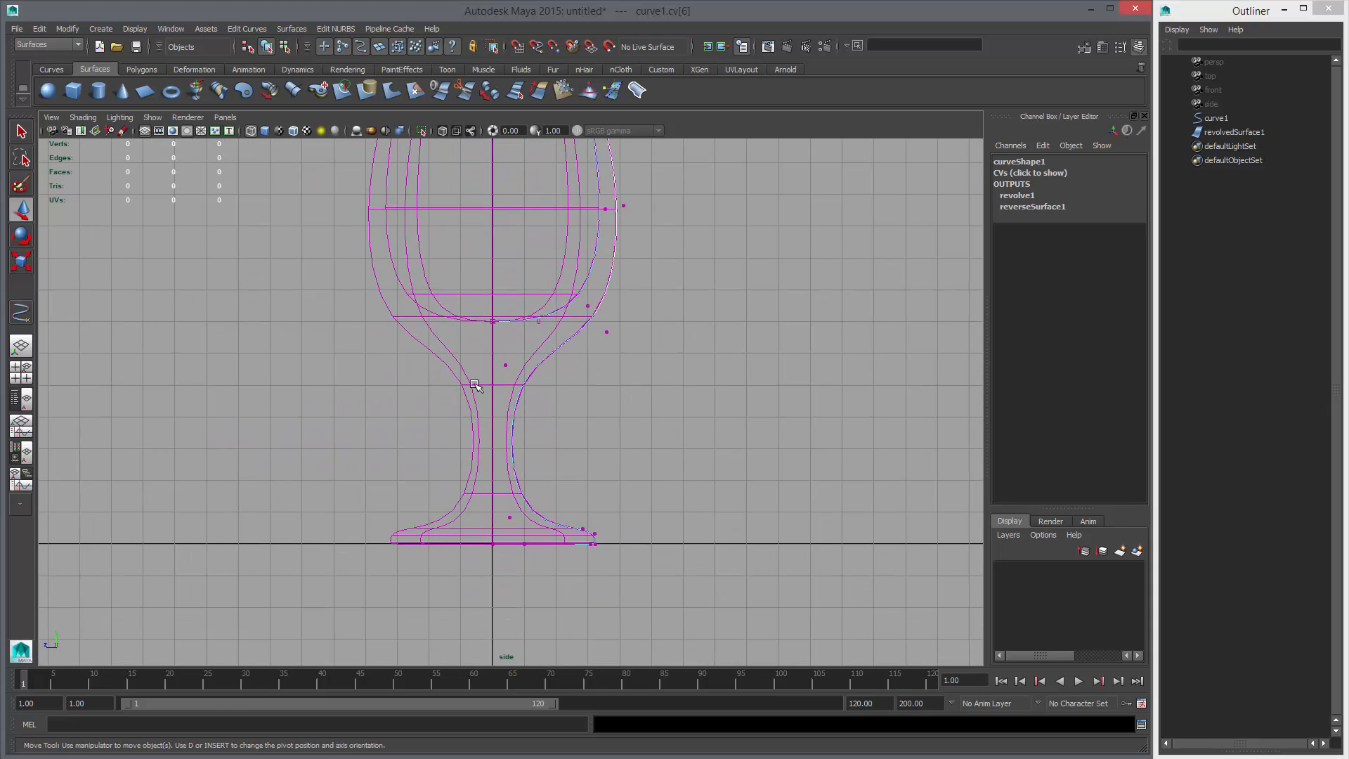
pyautogui.moveTo(471, 363); pyautogui.dragTo(466, 366)
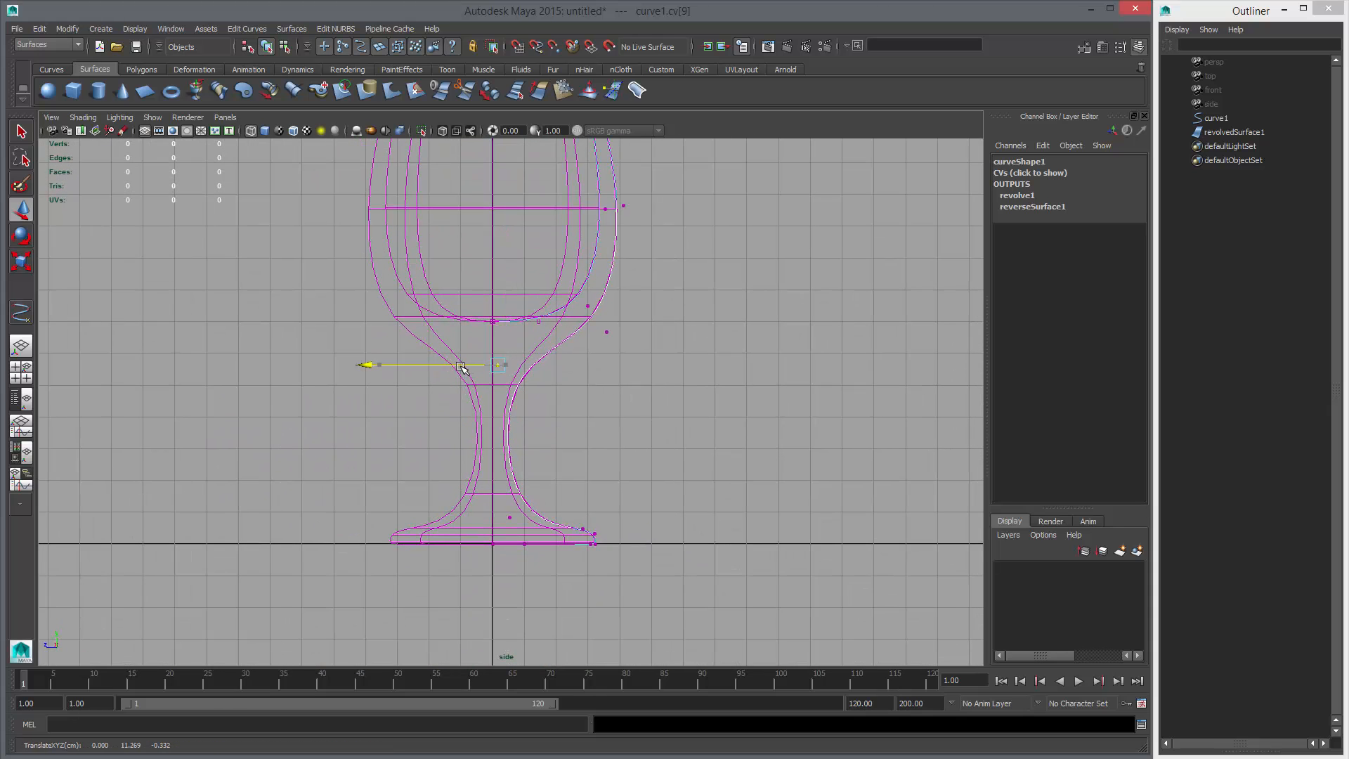
pyautogui.click(607, 332)
pyautogui.click(507, 518)
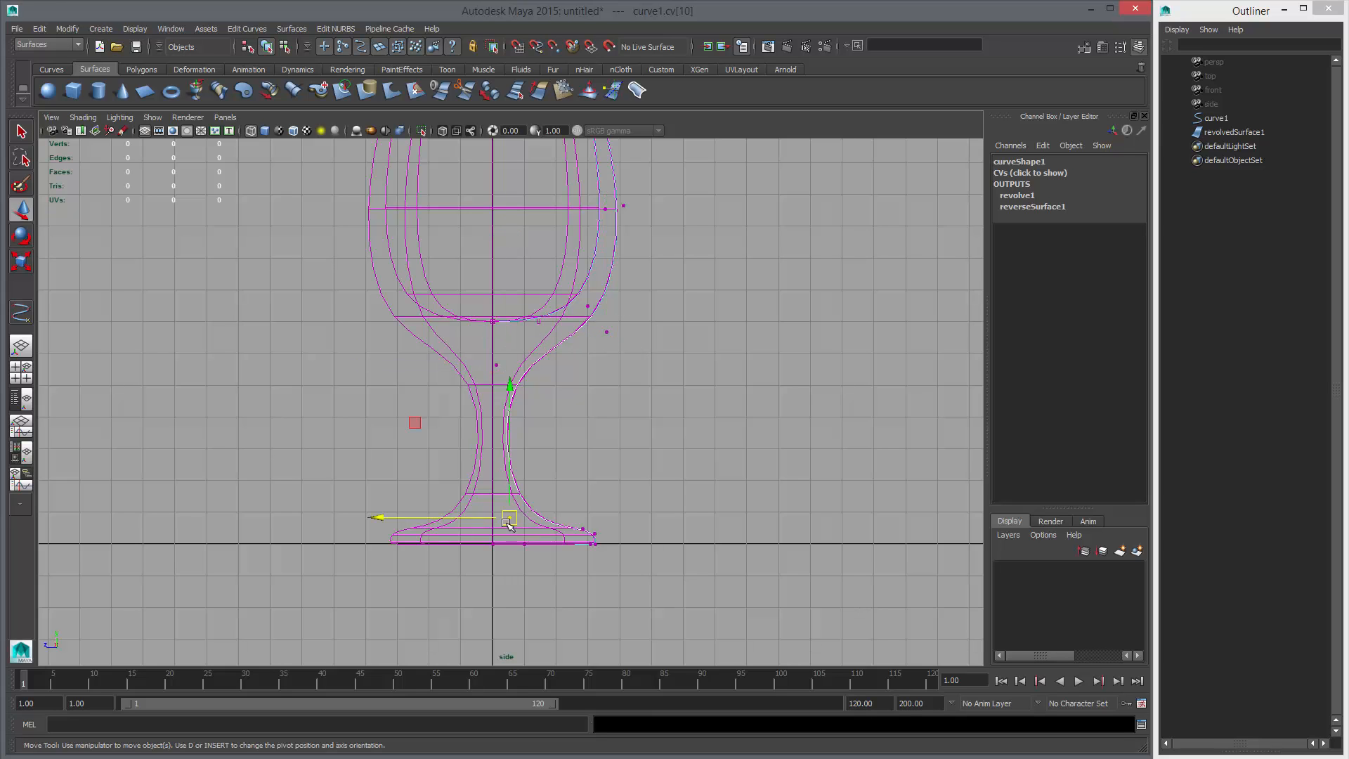
pyautogui.moveTo(510, 518); pyautogui.dragTo(505, 520)
# - Examine the reshaped goblet in the perspective view from several angles, close up and from above, leaving nothing selected
pyautogui.press('space')
pyautogui.press('space')
pyautogui.moveTo(720, 303)
pyautogui.keyDown('alt'); pyautogui.mouseDown()
pyautogui.moveTo(713, 368)
pyautogui.moveTo(557, 382)
pyautogui.moveTo(552, 476)
pyautogui.moveTo(684, 370)
pyautogui.moveTo(635, 442)
pyautogui.moveTo(566, 341)
pyautogui.moveTo(668, 377)
pyautogui.moveTo(635, 457)
pyautogui.moveTo(584, 343)
pyautogui.mouseUp(); pyautogui.keyUp('alt')
pyautogui.click(569, 350)
pyautogui.click(716, 365)
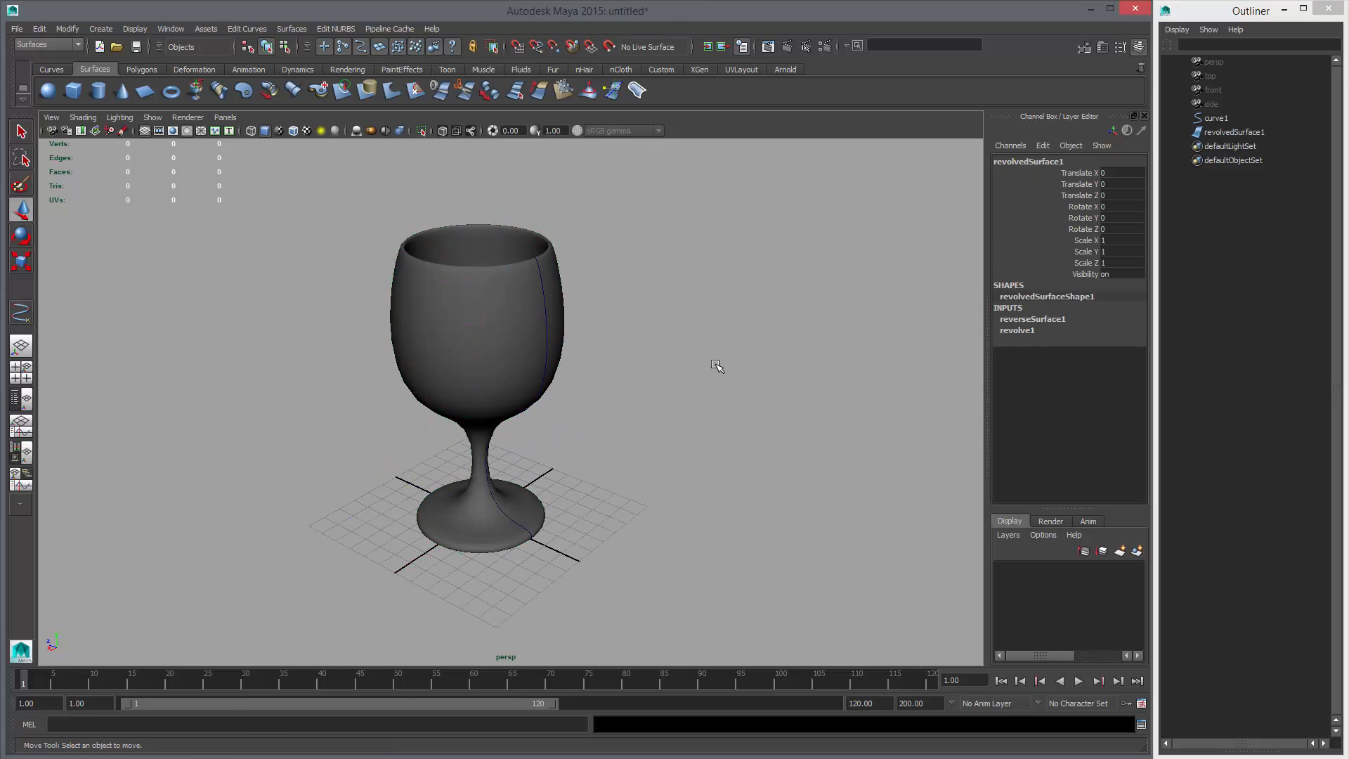
pyautogui.keyDown('alt'); pyautogui.moveTo(717, 366); pyautogui.dragTo(466, 352); pyautogui.keyUp('alt')
pyautogui.click(491, 340)
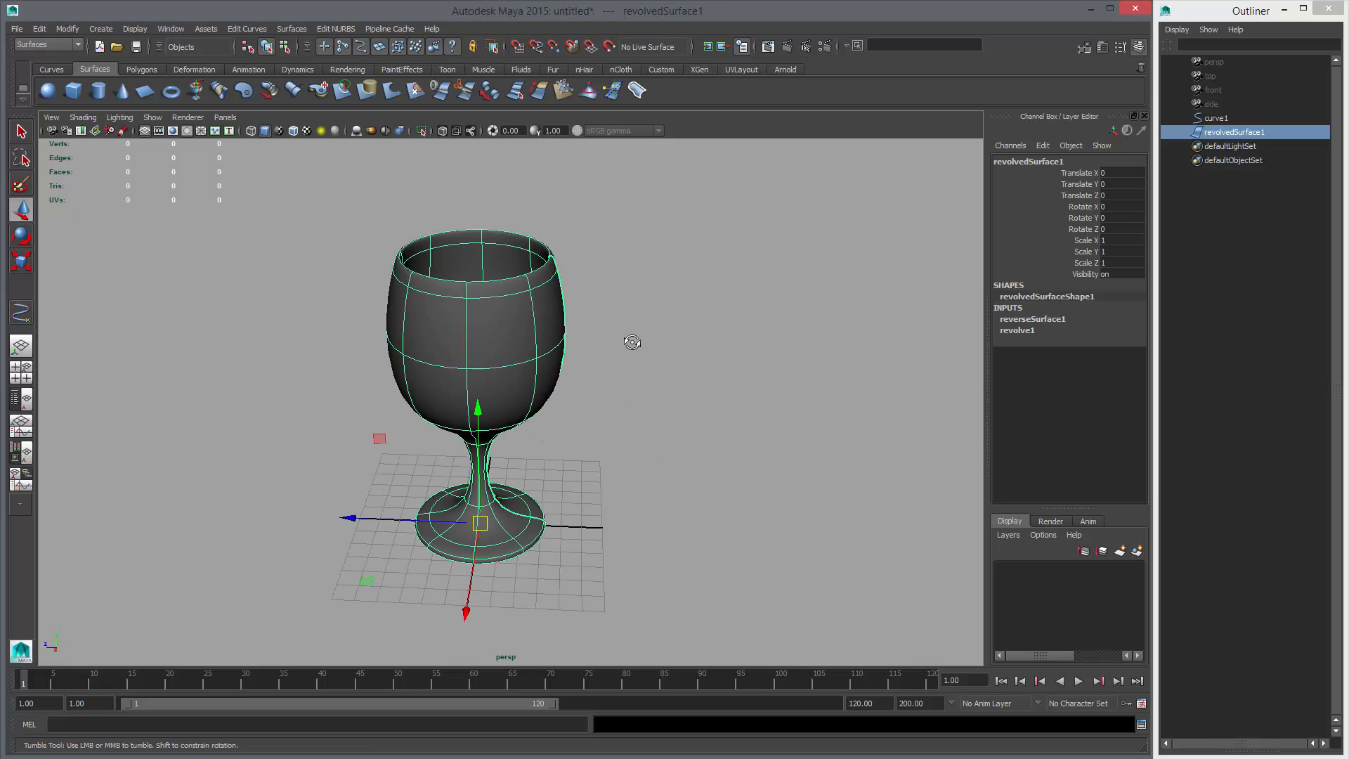
pyautogui.keyDown('alt'); pyautogui.moveTo(631, 342); pyautogui.dragTo(577, 330); pyautogui.keyUp('alt')
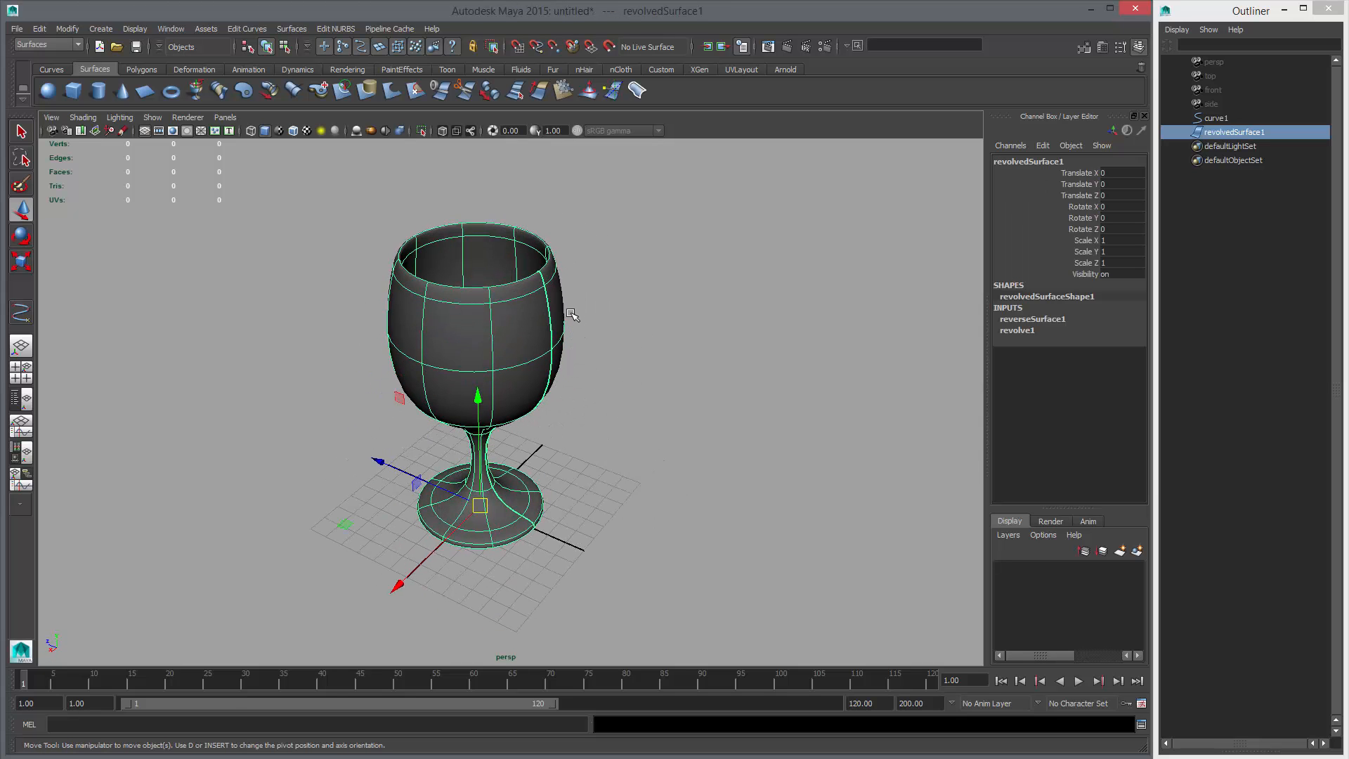
pyautogui.keyDown('alt'); pyautogui.moveTo(573, 315); pyautogui.dragTo(717, 390, button='right'); pyautogui.keyUp('alt')
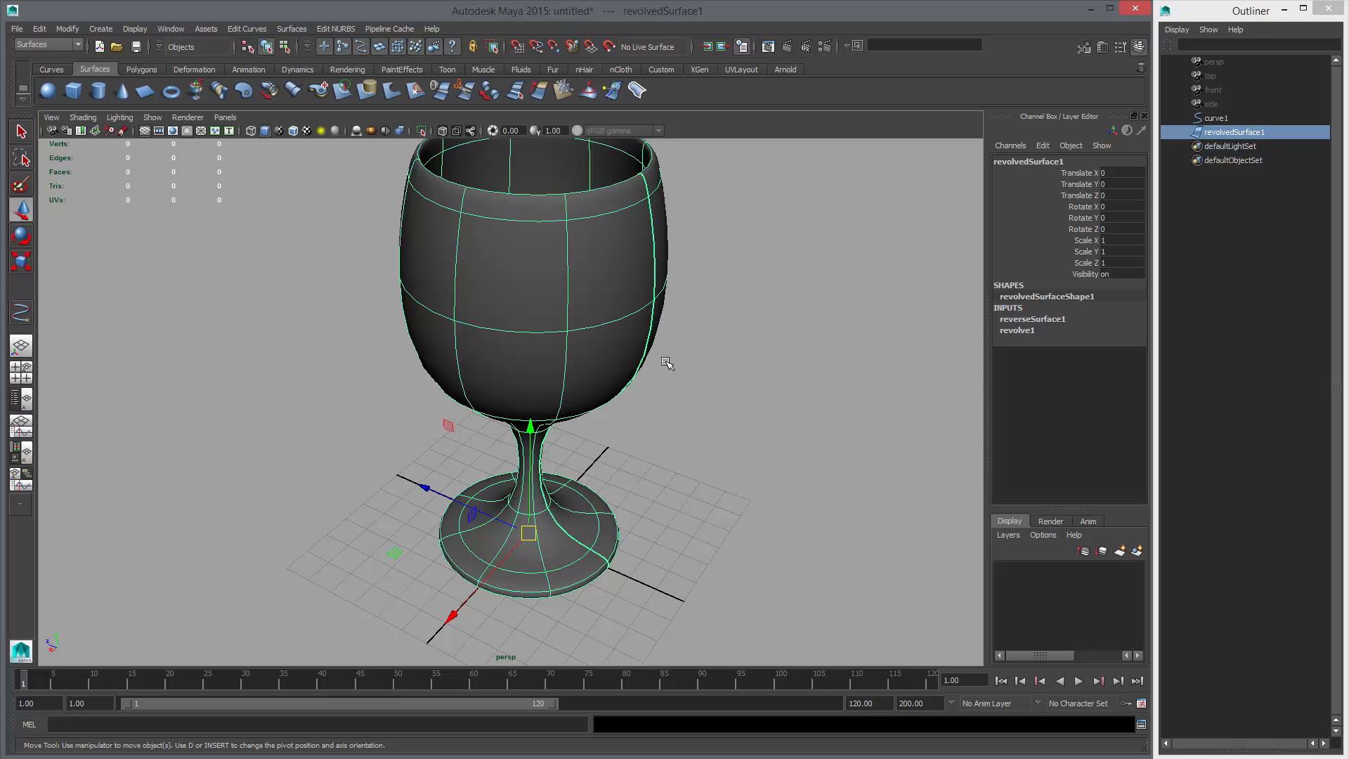
pyautogui.keyDown('alt'); pyautogui.moveTo(732, 292); pyautogui.dragTo(570, 273, button='right'); pyautogui.keyUp('alt')
pyautogui.keyDown('alt'); pyautogui.moveTo(570, 273); pyautogui.dragTo(545, 321, button='middle'); pyautogui.keyUp('alt')
pyautogui.keyDown('alt'); pyautogui.moveTo(546, 309); pyautogui.dragTo(488, 338); pyautogui.keyUp('alt')
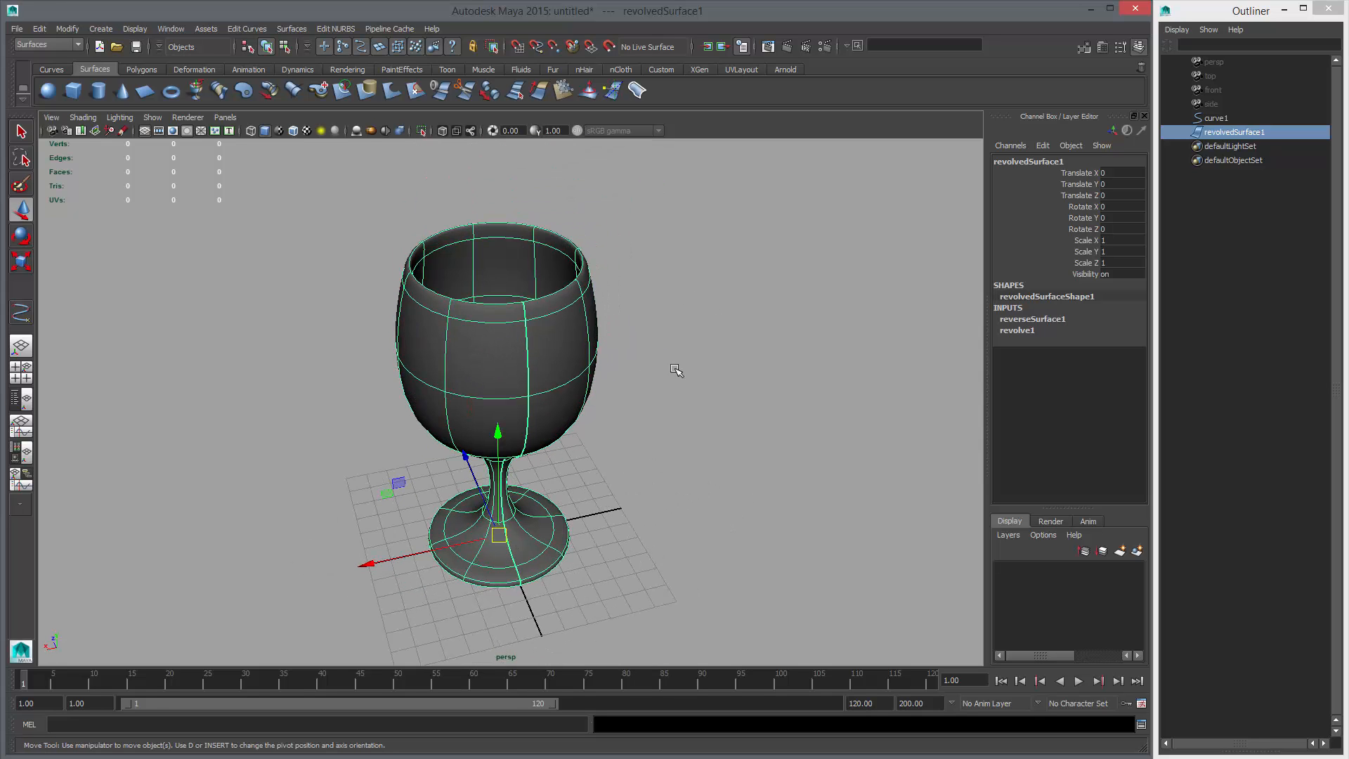
pyautogui.keyDown('alt'); pyautogui.moveTo(675, 369); pyautogui.dragTo(706, 415); pyautogui.keyUp('alt')
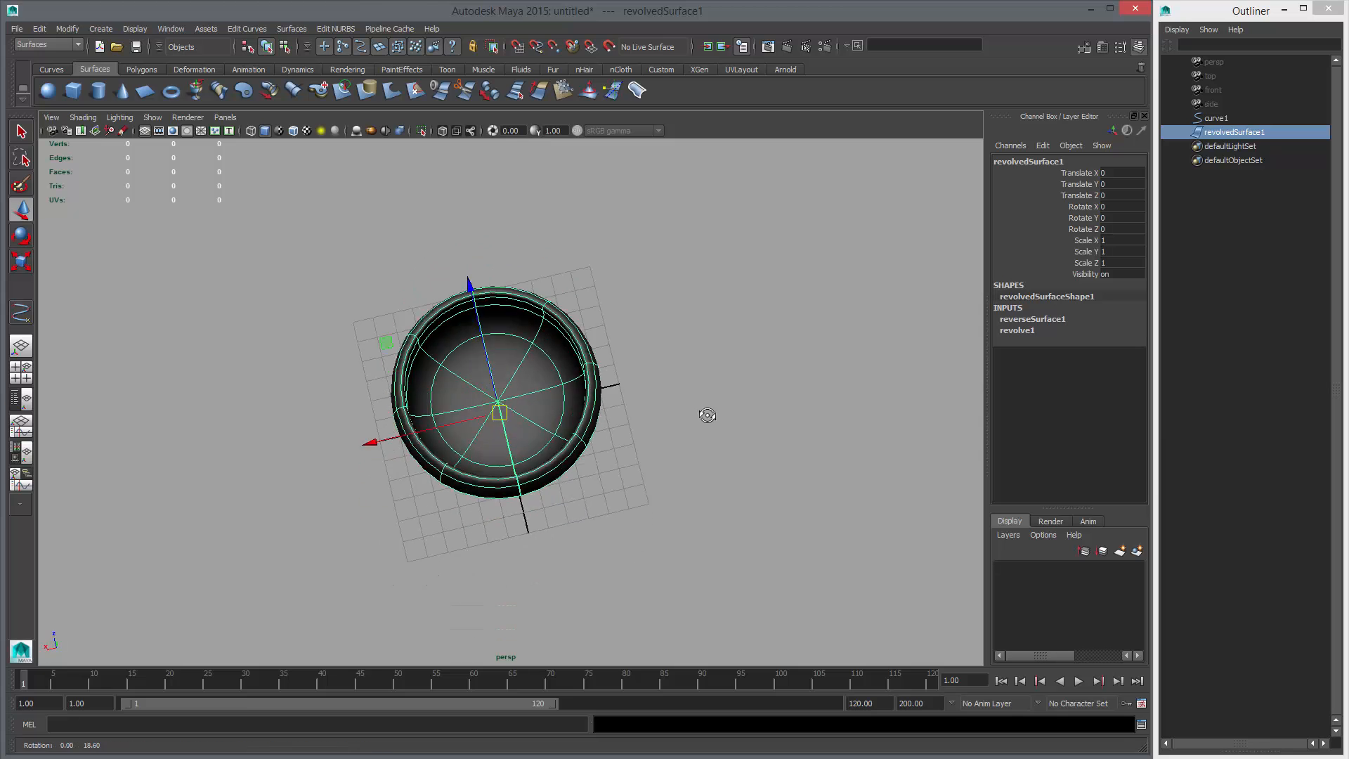
pyautogui.keyDown('alt'); pyautogui.moveTo(771, 357); pyautogui.dragTo(771, 342); pyautogui.keyUp('alt')
pyautogui.click(770, 342)
pyautogui.click(548, 314)
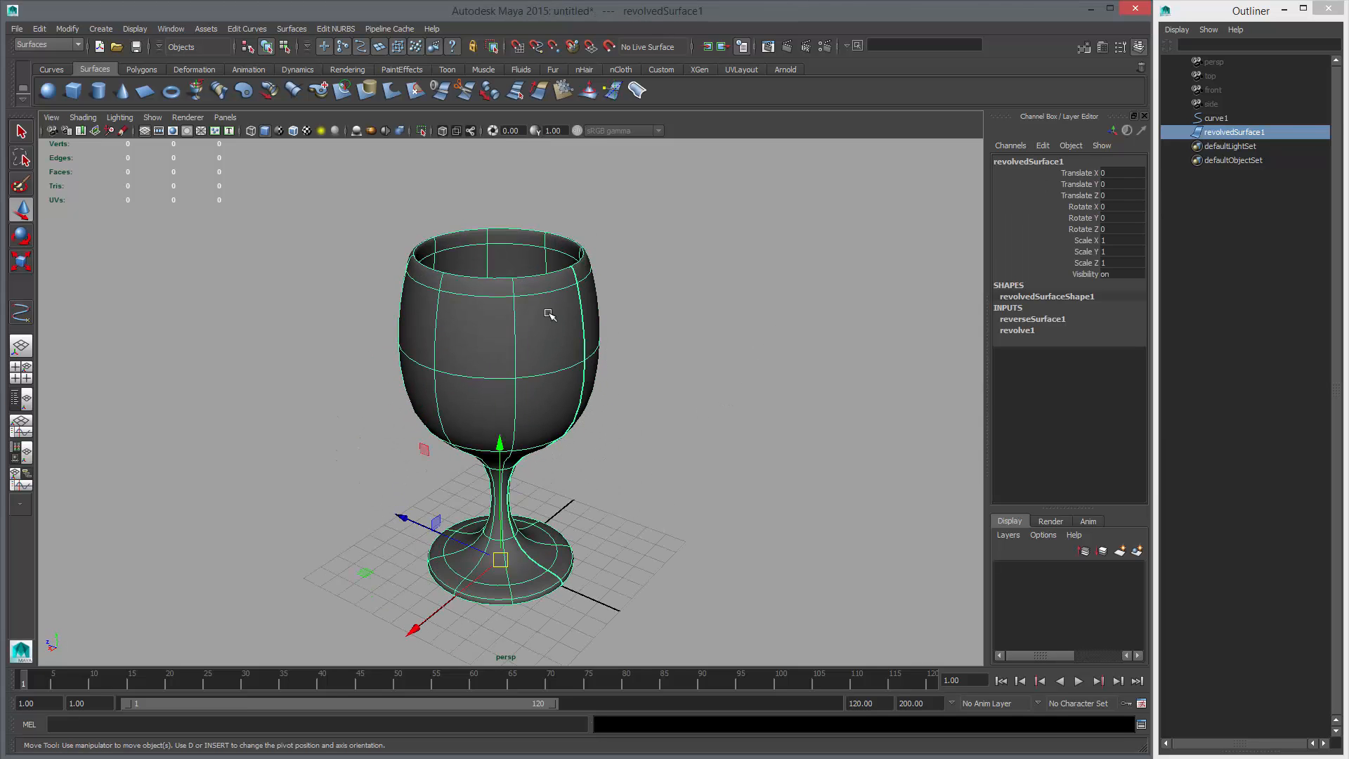
pyautogui.moveTo(647, 335)
pyautogui.keyDown('alt'); pyautogui.mouseDown()
pyautogui.moveTo(678, 380)
pyautogui.moveTo(820, 361)
pyautogui.moveTo(825, 405)
pyautogui.moveTo(665, 361)
pyautogui.moveTo(737, 347)
pyautogui.moveTo(731, 377)
pyautogui.moveTo(685, 419)
pyautogui.moveTo(608, 371)
pyautogui.moveTo(633, 384)
pyautogui.moveTo(647, 289)
pyautogui.moveTo(627, 285)
pyautogui.moveTo(621, 334)
pyautogui.mouseUp(); pyautogui.keyUp('alt')
pyautogui.click(638, 330)
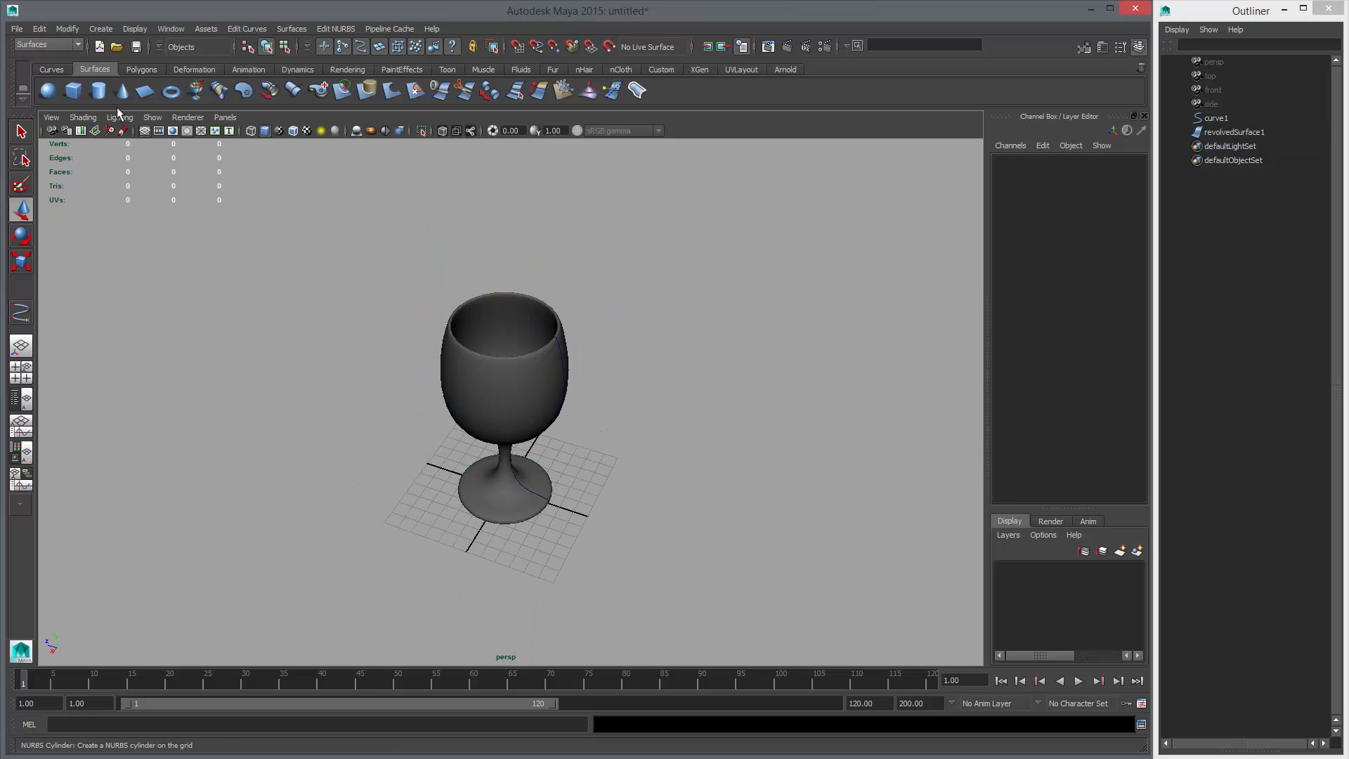
# - Create a NURBS plane, scale it up uniformly to about 47.8, and move it well away from the goblet
pyautogui.click(144, 90)
pyautogui.press('r')
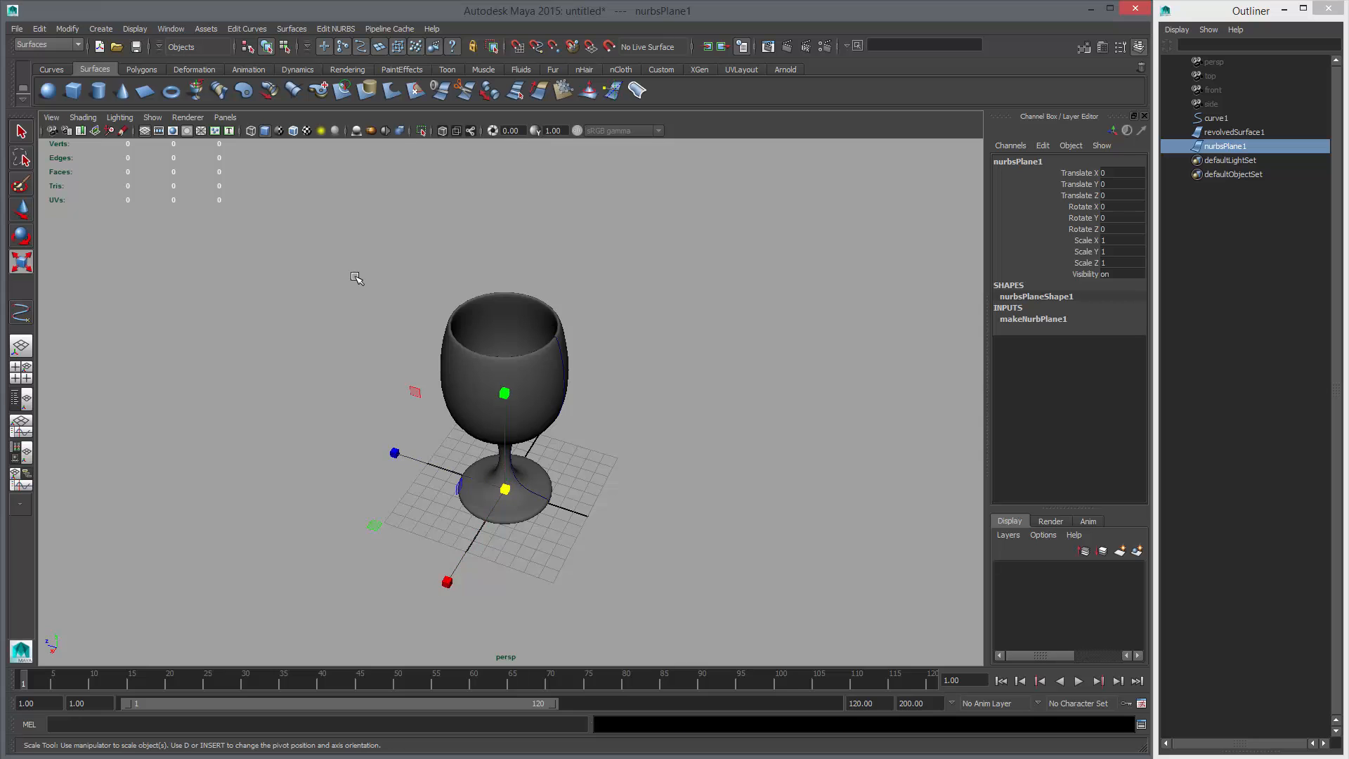
pyautogui.moveTo(300, 287); pyautogui.dragTo(545, 322, button='middle')
pyautogui.press('w')
pyautogui.keyDown('alt'); pyautogui.moveTo(653, 337); pyautogui.dragTo(576, 365, button='right'); pyautogui.keyUp('alt')
pyautogui.moveTo(576, 365); pyautogui.dragTo(840, 352, button='middle')
pyautogui.press('f')
pyautogui.keyDown('alt'); pyautogui.moveTo(700, 385); pyautogui.dragTo(700, 419, button='middle'); pyautogui.keyUp('alt')
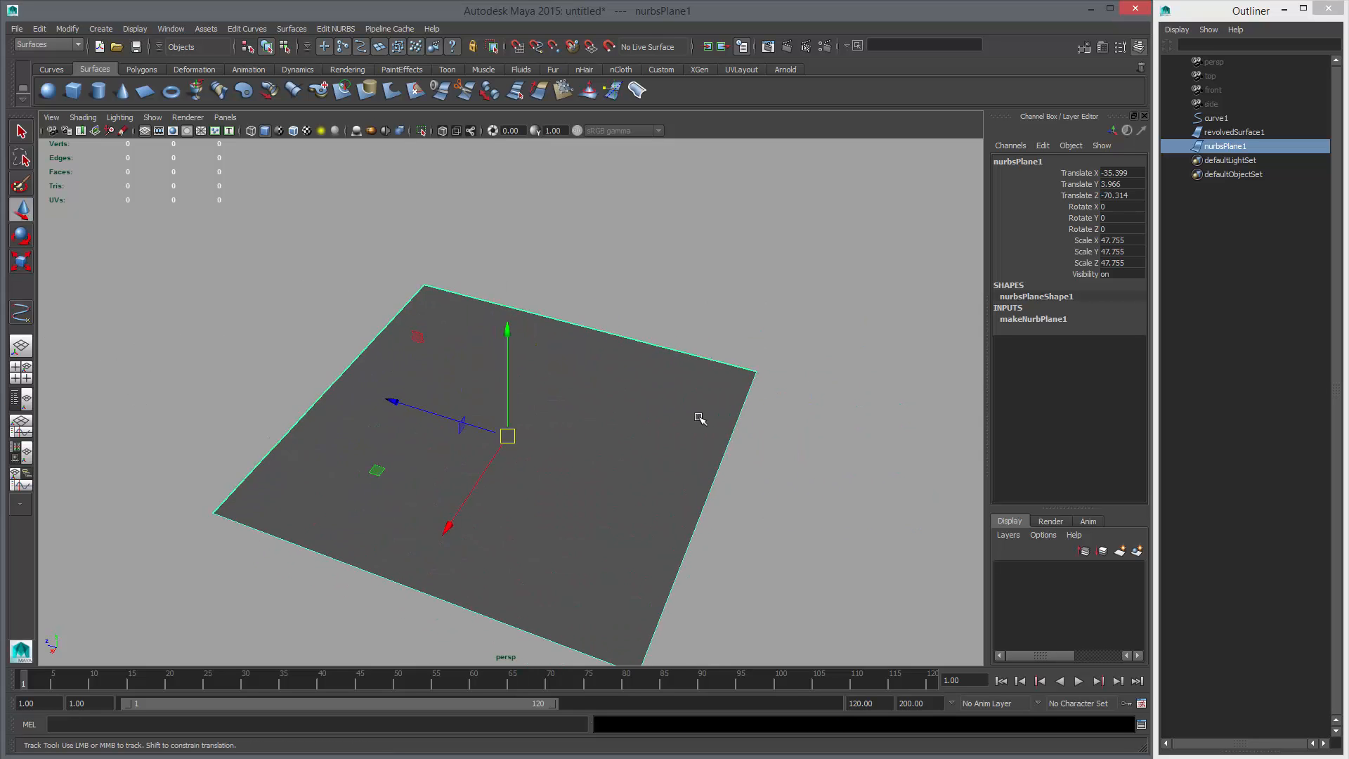
# - Display the plane's control vertices and slightly shift the row along one outer edge
pyautogui.press('q')
pyautogui.moveTo(598, 374); pyautogui.dragTo(537, 373, button='right')
pyautogui.keyDown('alt'); pyautogui.moveTo(538, 373); pyautogui.dragTo(616, 358); pyautogui.keyUp('alt')
pyautogui.keyDown('alt'); pyautogui.moveTo(520, 417); pyautogui.dragTo(493, 421); pyautogui.keyUp('alt')
pyautogui.keyDown('alt'); pyautogui.moveTo(492, 404); pyautogui.dragTo(433, 337, button='right'); pyautogui.keyUp('alt')
pyautogui.keyDown('alt'); pyautogui.moveTo(433, 336); pyautogui.dragTo(440, 321, button='middle'); pyautogui.keyUp('alt')
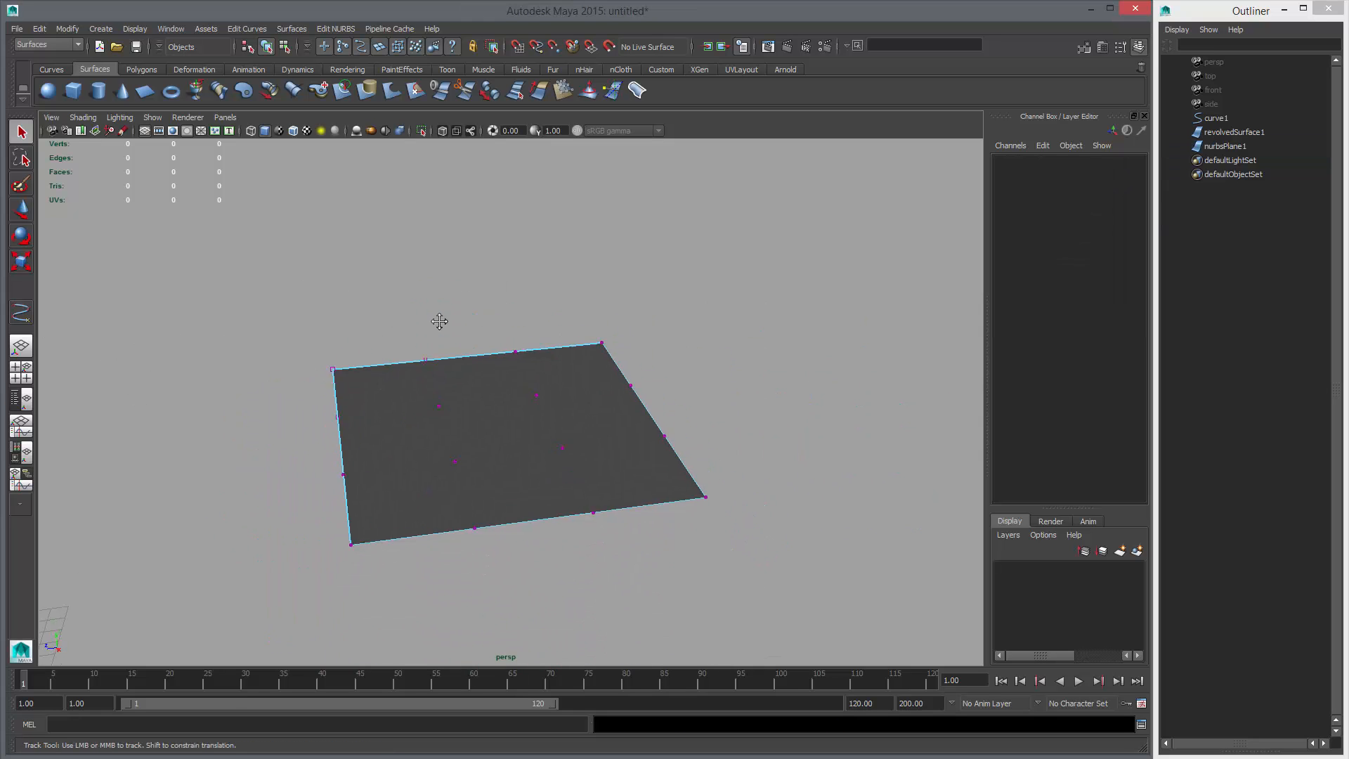
pyautogui.keyDown('alt'); pyautogui.moveTo(439, 323); pyautogui.dragTo(414, 276); pyautogui.keyUp('alt')
pyautogui.moveTo(306, 304); pyautogui.dragTo(419, 511)
pyautogui.press('w')
pyautogui.moveTo(397, 486)
pyautogui.mouseDown(button='middle')
pyautogui.moveTo(418, 421)
pyautogui.moveTo(391, 485)
pyautogui.mouseUp(button='middle')
# - Raise the plane's two inner rows of control vertices, one row after the other, to bend the surface upward
pyautogui.moveTo(418, 313)
pyautogui.mouseDown()
pyautogui.moveTo(511, 519)
pyautogui.moveTo(528, 513)
pyautogui.mouseUp()
pyautogui.moveTo(568, 447); pyautogui.dragTo(539, 295, button='middle')
pyautogui.moveTo(527, 266); pyautogui.dragTo(638, 515)
pyautogui.moveTo(725, 497); pyautogui.dragTo(720, 400, button='middle')
pyautogui.keyDown('alt'); pyautogui.moveTo(720, 401); pyautogui.dragTo(653, 383); pyautogui.keyUp('alt')
# - Lower the row of control vertices on the plane's opposite edge and the inner row beside it
pyautogui.moveTo(638, 321); pyautogui.dragTo(773, 577)
pyautogui.moveTo(783, 473); pyautogui.dragTo(720, 562, button='middle')
pyautogui.keyDown('alt'); pyautogui.moveTo(611, 341); pyautogui.dragTo(556, 346); pyautogui.keyUp('alt')
pyautogui.moveTo(551, 225); pyautogui.dragTo(663, 389)
pyautogui.moveTo(644, 373); pyautogui.dragTo(616, 450, button='middle')
pyautogui.keyDown('alt'); pyautogui.moveTo(717, 409); pyautogui.dragTo(607, 512); pyautogui.keyUp('alt')
pyautogui.keyDown('alt'); pyautogui.moveTo(567, 413); pyautogui.dragTo(538, 352); pyautogui.keyUp('alt')
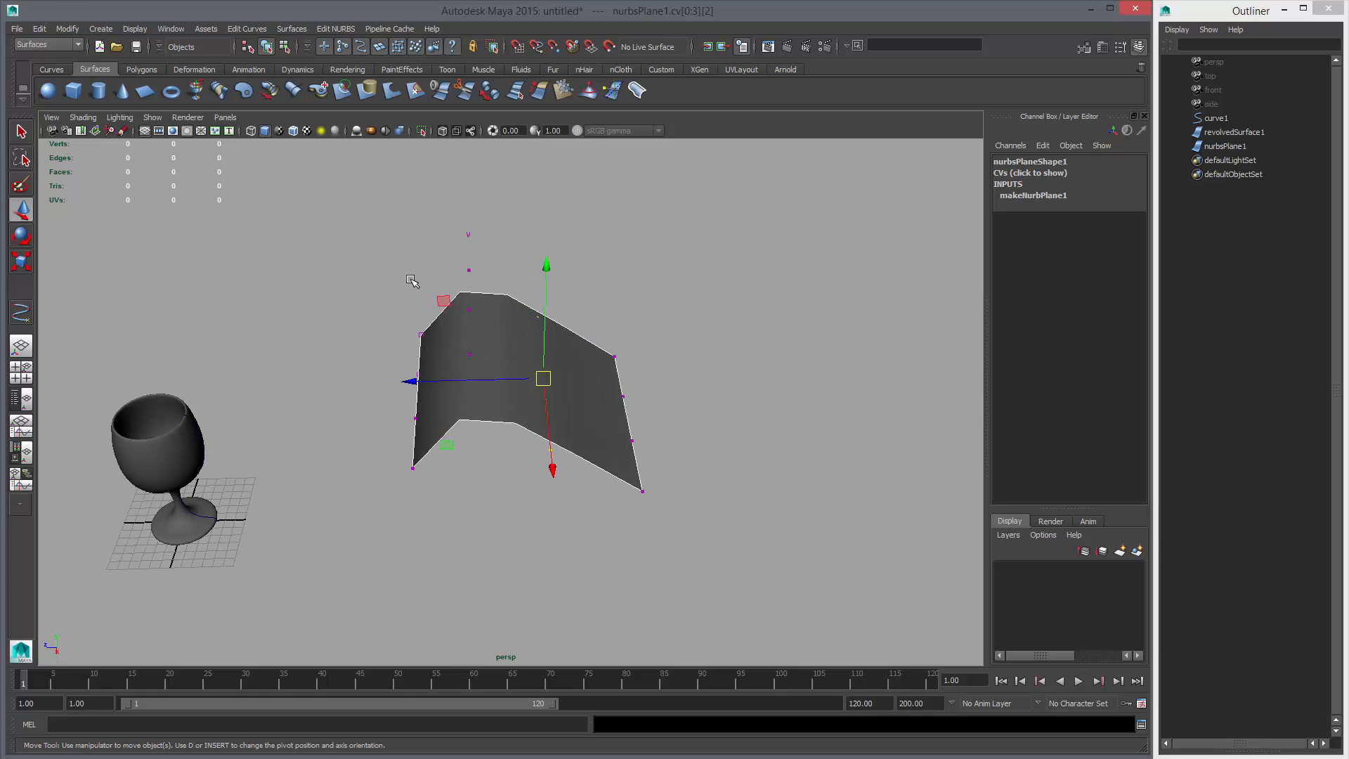
# - Create a NURBS sphere, move it between the goblet and the bent plane, and scale it to about 22
pyautogui.keyDown('alt'); pyautogui.moveTo(277, 251); pyautogui.dragTo(359, 239, button='middle'); pyautogui.keyUp('alt')
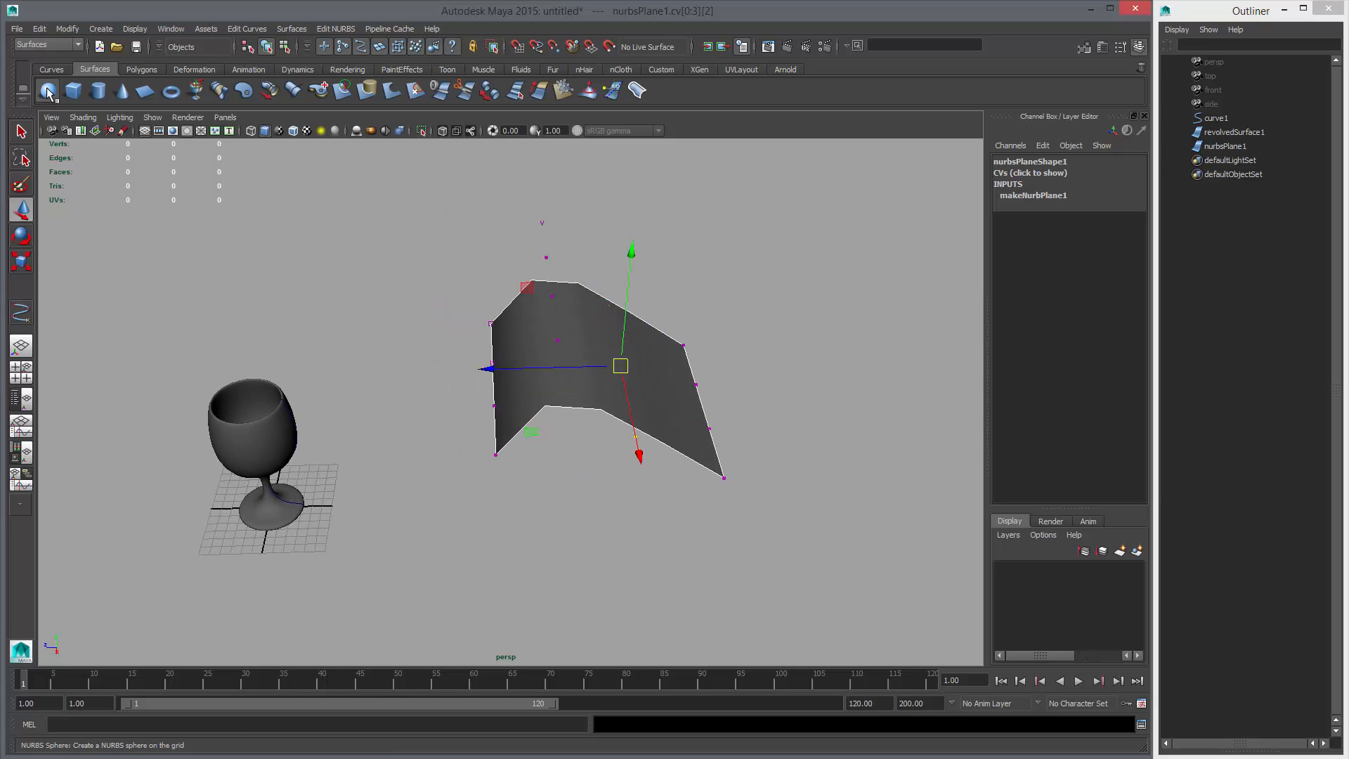
pyautogui.click(47, 90)
pyautogui.moveTo(357, 428); pyautogui.dragTo(515, 277, button='middle')
pyautogui.press('r')
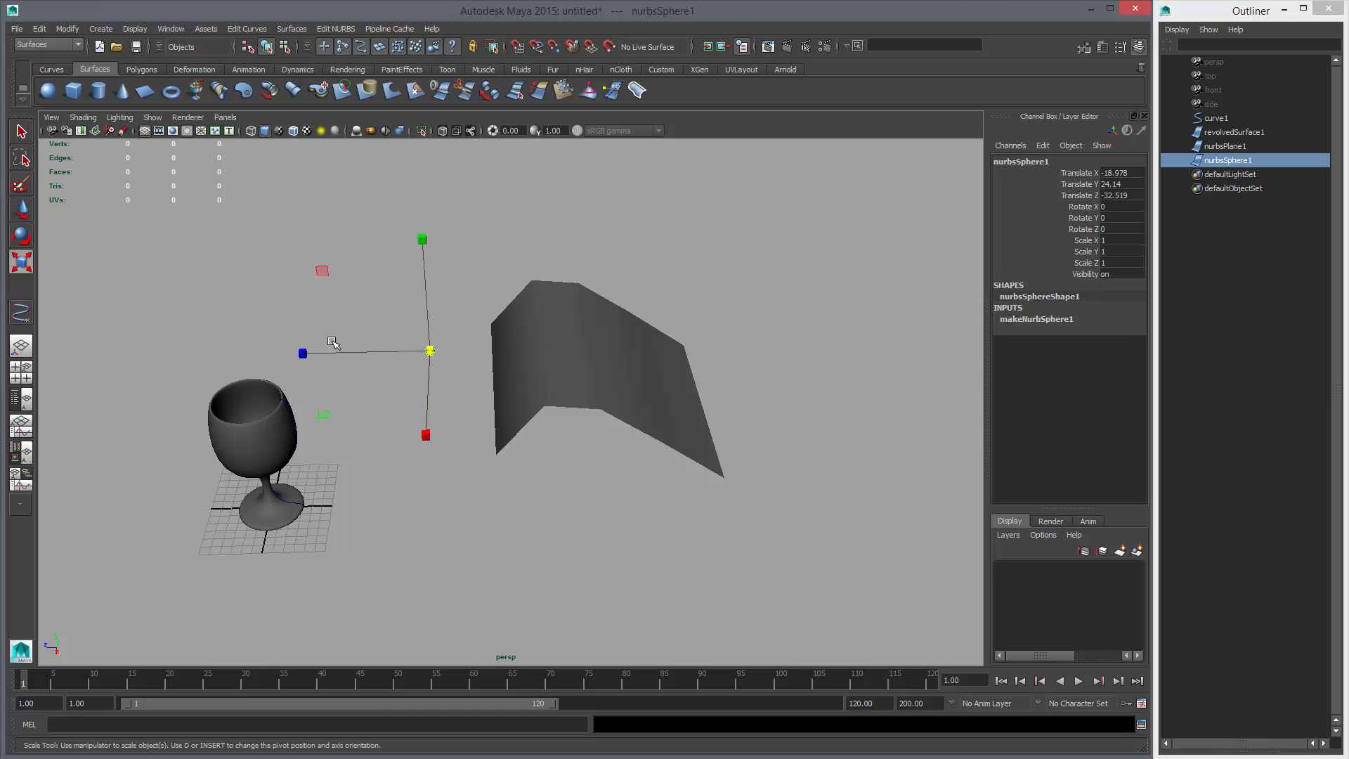
pyautogui.moveTo(331, 346); pyautogui.dragTo(530, 397, button='middle')
pyautogui.press('w')
pyautogui.keyDown('alt'); pyautogui.moveTo(518, 361); pyautogui.dragTo(632, 361); pyautogui.keyUp('alt')
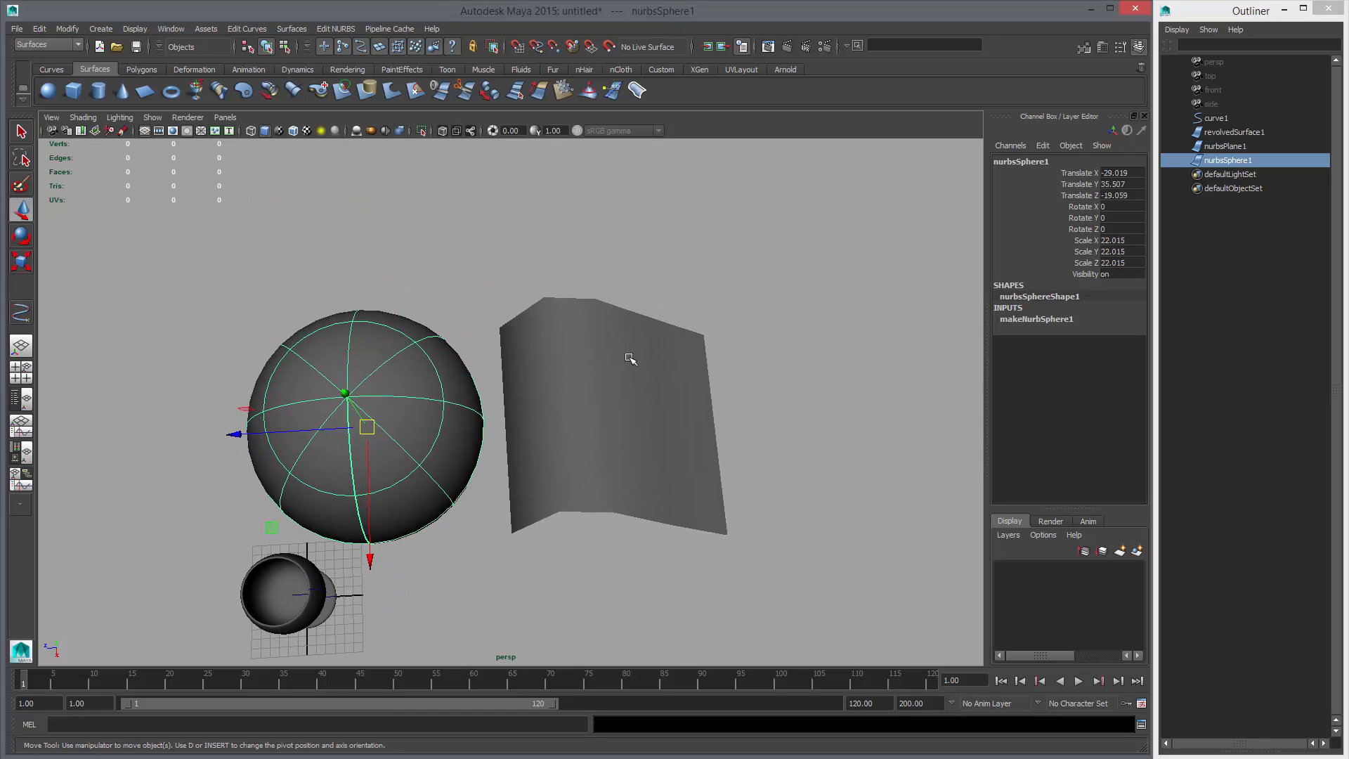
# - Create a NURBS cylinder and move it above the bent plane
pyautogui.click(699, 409)
pyautogui.keyDown('alt'); pyautogui.moveTo(662, 428); pyautogui.dragTo(644, 370); pyautogui.keyUp('alt')
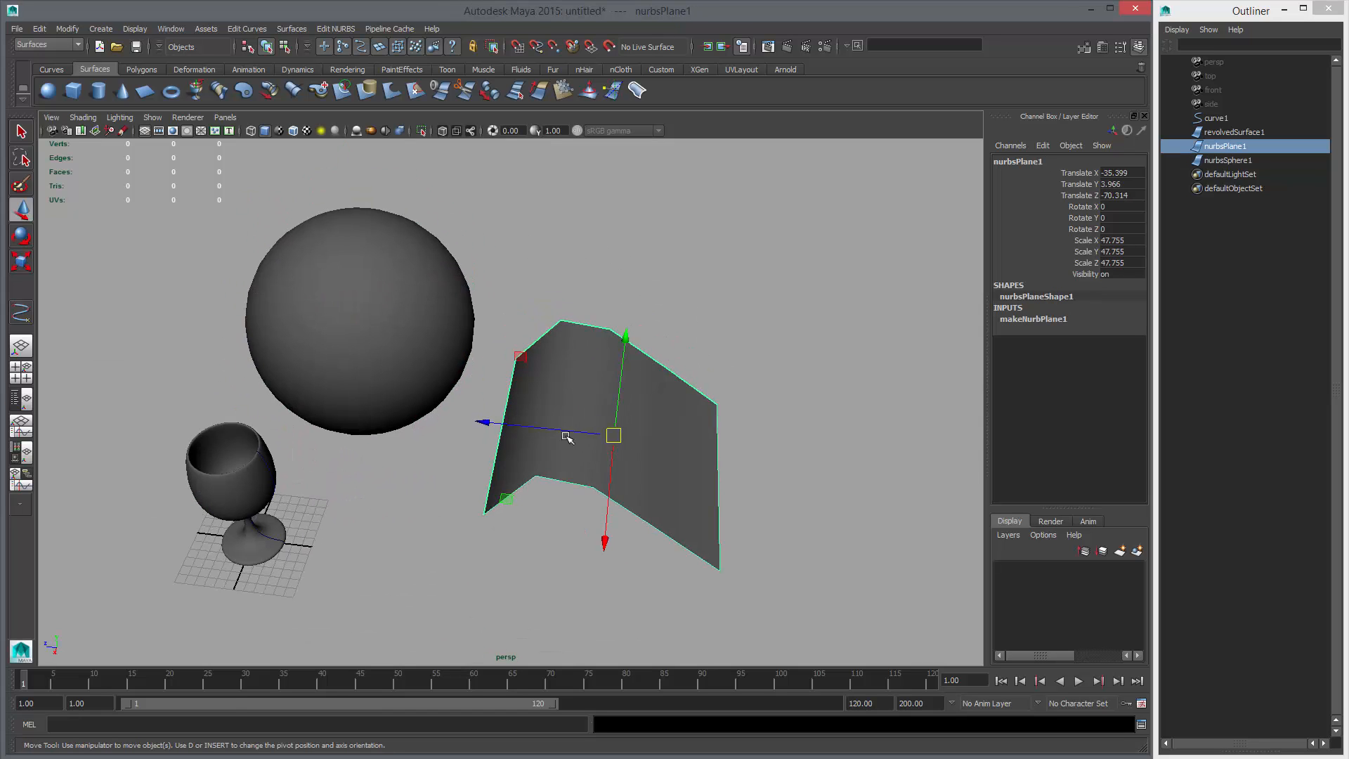
pyautogui.keyDown('alt'); pyautogui.moveTo(477, 304); pyautogui.dragTo(548, 364, button='middle'); pyautogui.keyUp('alt')
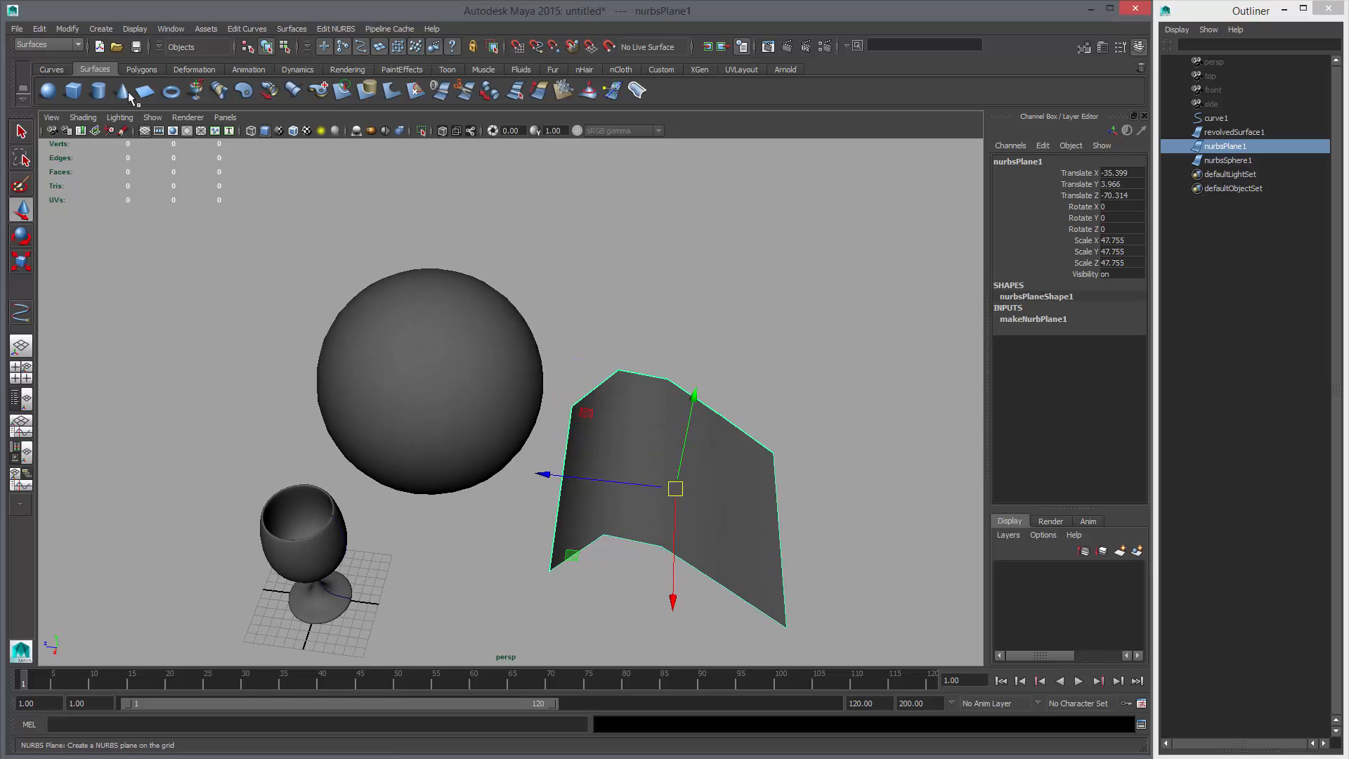
pyautogui.click(102, 95)
pyautogui.scroll(-4, 478, 391)
pyautogui.moveTo(377, 537); pyautogui.dragTo(722, 287)
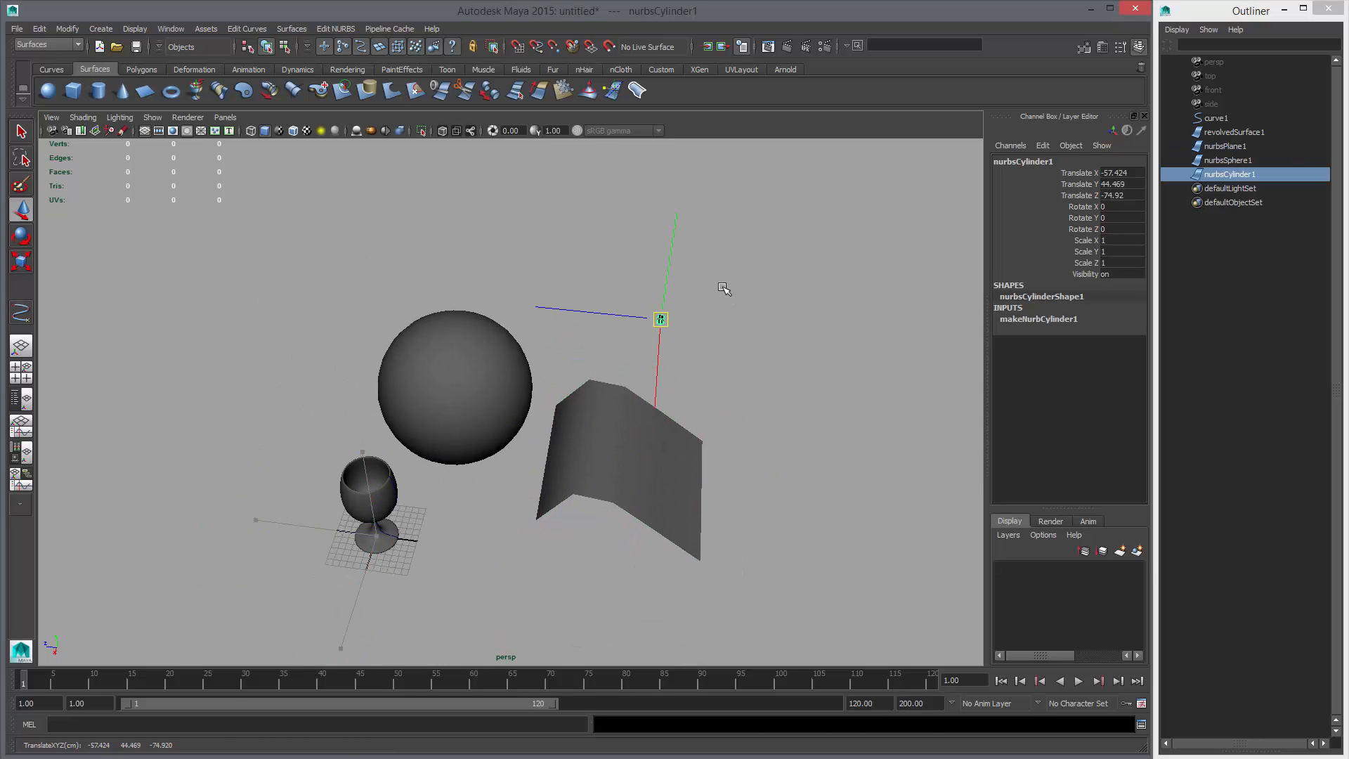
# - Frame the small cylinder up close and select the isoparm running down its seam
pyautogui.keyDown('alt'); pyautogui.moveTo(757, 375); pyautogui.dragTo(596, 322, button='middle'); pyautogui.keyUp('alt')
pyautogui.scroll(2, 596, 323)
pyautogui.click(494, 356)
pyautogui.keyDown('alt'); pyautogui.moveTo(619, 372); pyautogui.dragTo(494, 399); pyautogui.keyUp('alt')
pyautogui.keyDown('alt'); pyautogui.moveTo(494, 399); pyautogui.dragTo(414, 474, button='middle'); pyautogui.keyUp('alt')
pyautogui.scroll(6, 844, 600)
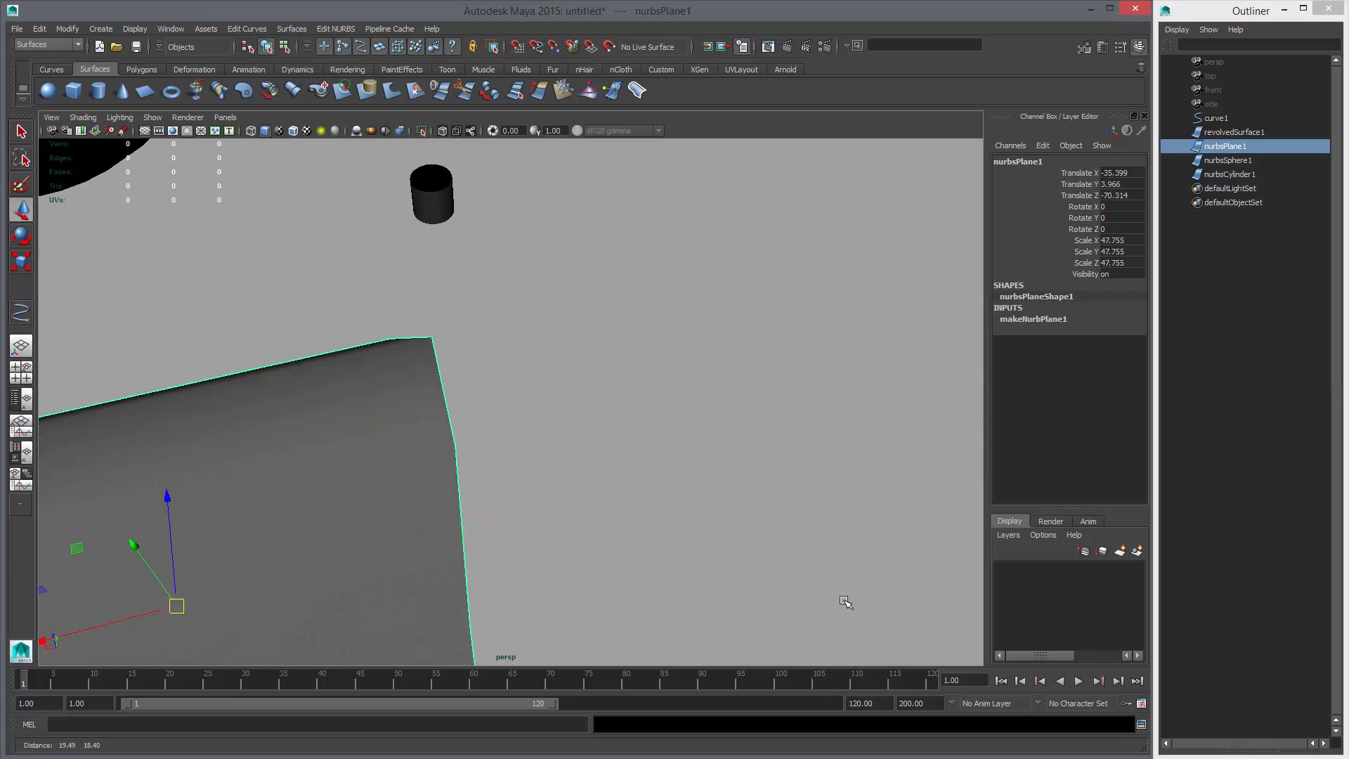
pyautogui.keyDown('alt'); pyautogui.moveTo(422, 400); pyautogui.dragTo(611, 328); pyautogui.keyUp('alt')
pyautogui.keyDown('alt'); pyautogui.moveTo(611, 328); pyautogui.dragTo(557, 430, button='middle'); pyautogui.keyUp('alt')
pyautogui.click(596, 431)
pyautogui.keyDown('alt'); pyautogui.moveTo(557, 430); pyautogui.dragTo(768, 574, button='right'); pyautogui.keyUp('alt')
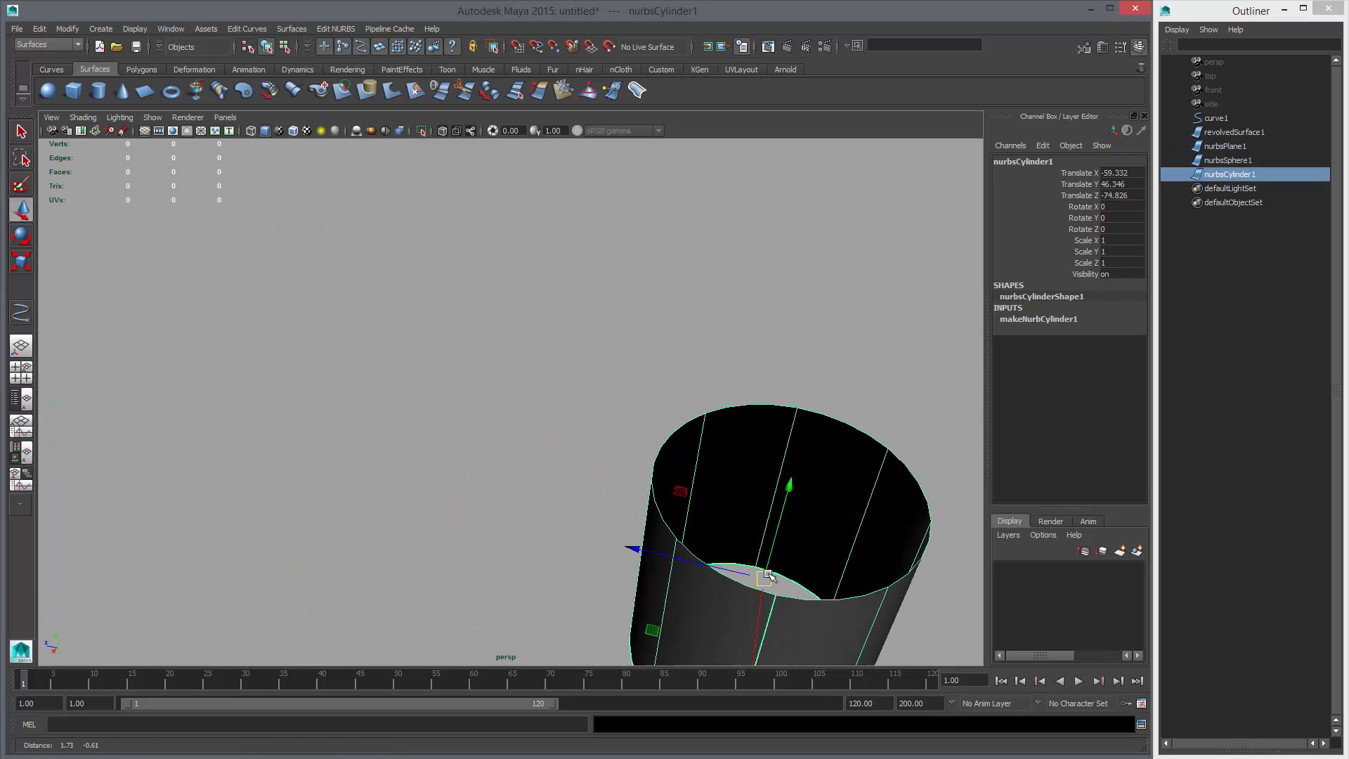
pyautogui.press('f')
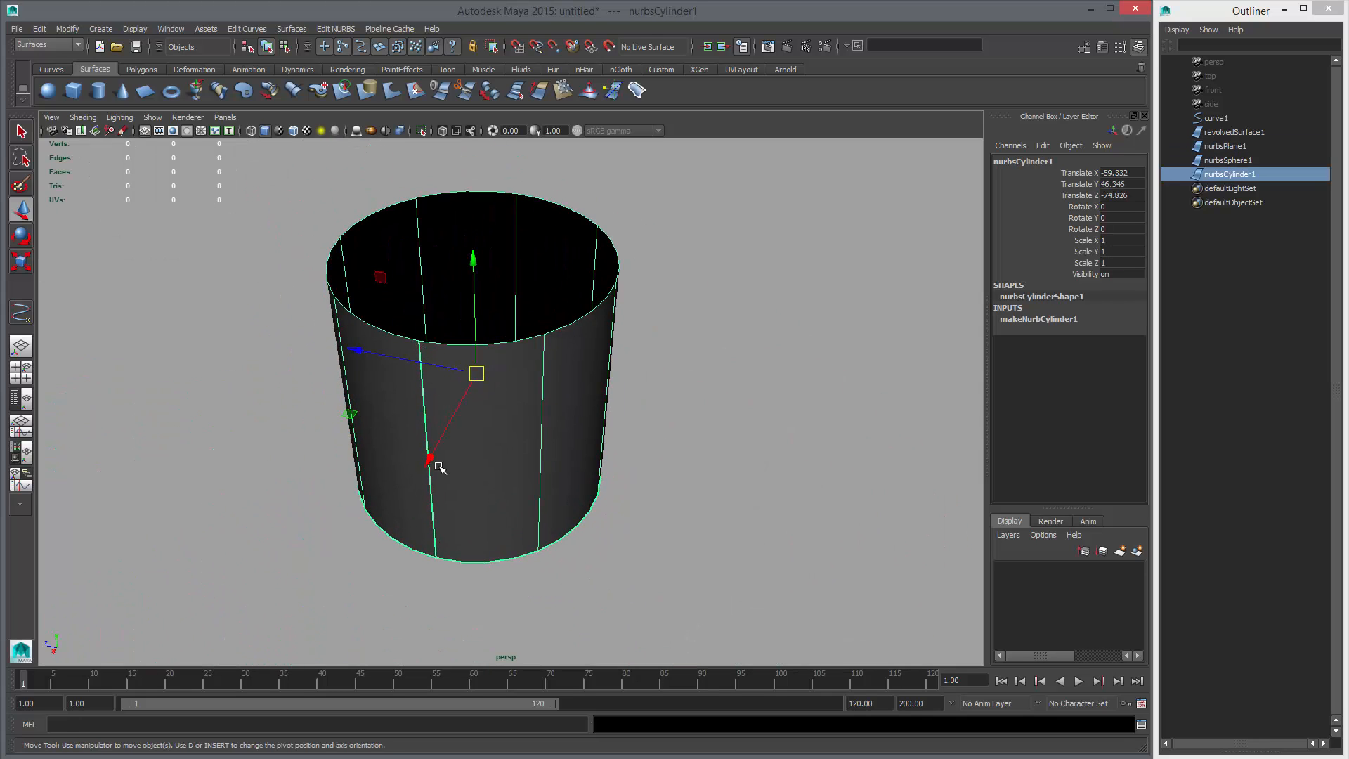
pyautogui.moveTo(422, 391); pyautogui.dragTo(421, 383, button='right')
pyautogui.click(420, 385)
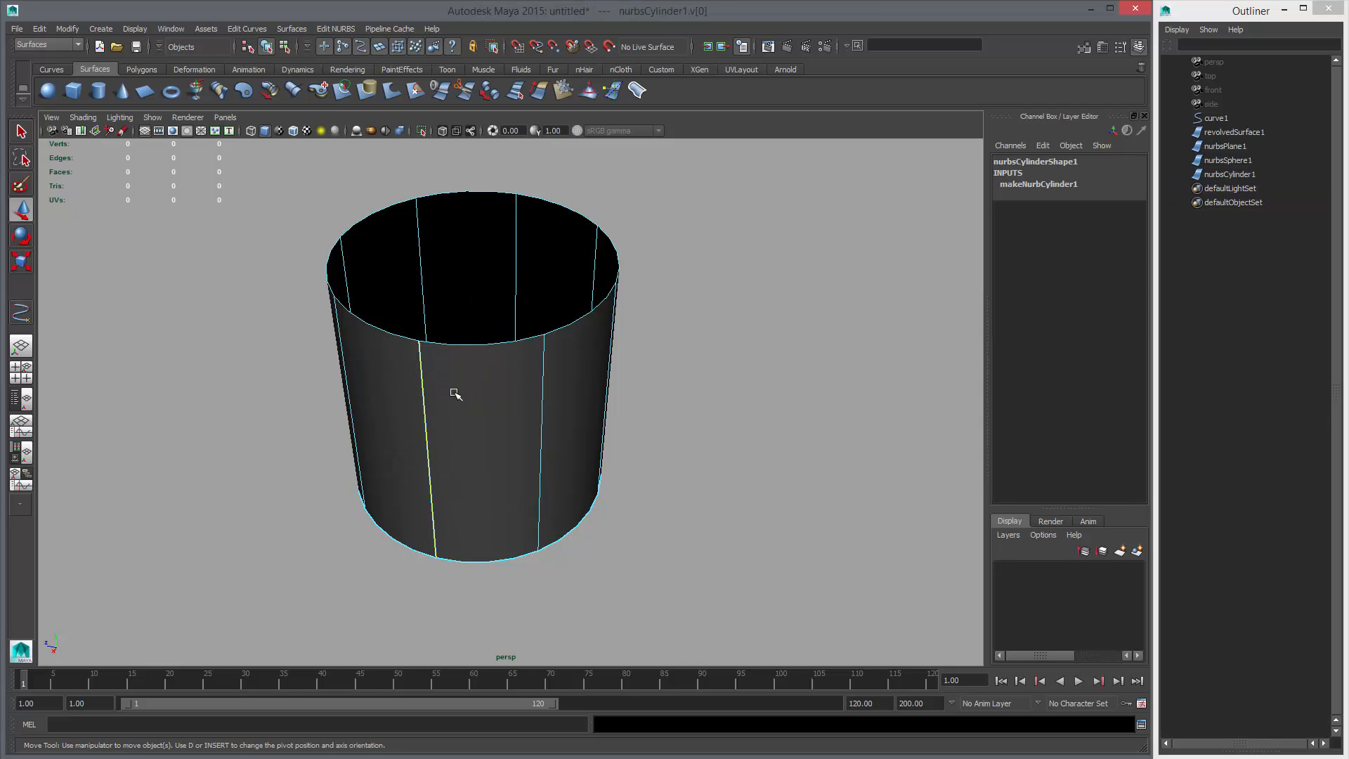
# - Return the cylinder to object mode and scale it up uniformly to 18.15
pyautogui.keyDown('alt'); pyautogui.moveTo(665, 422); pyautogui.dragTo(334, 402, button='right'); pyautogui.keyUp('alt')
pyautogui.keyDown('alt'); pyautogui.moveTo(572, 425); pyautogui.dragTo(622, 293, button='middle'); pyautogui.keyUp('alt')
pyautogui.keyDown('alt'); pyautogui.moveTo(592, 424); pyautogui.dragTo(516, 394, button='right'); pyautogui.keyUp('alt')
pyautogui.keyDown('alt'); pyautogui.moveTo(576, 362); pyautogui.dragTo(669, 358, button='middle'); pyautogui.keyUp('alt')
pyautogui.press('F8')
pyautogui.press('F8')
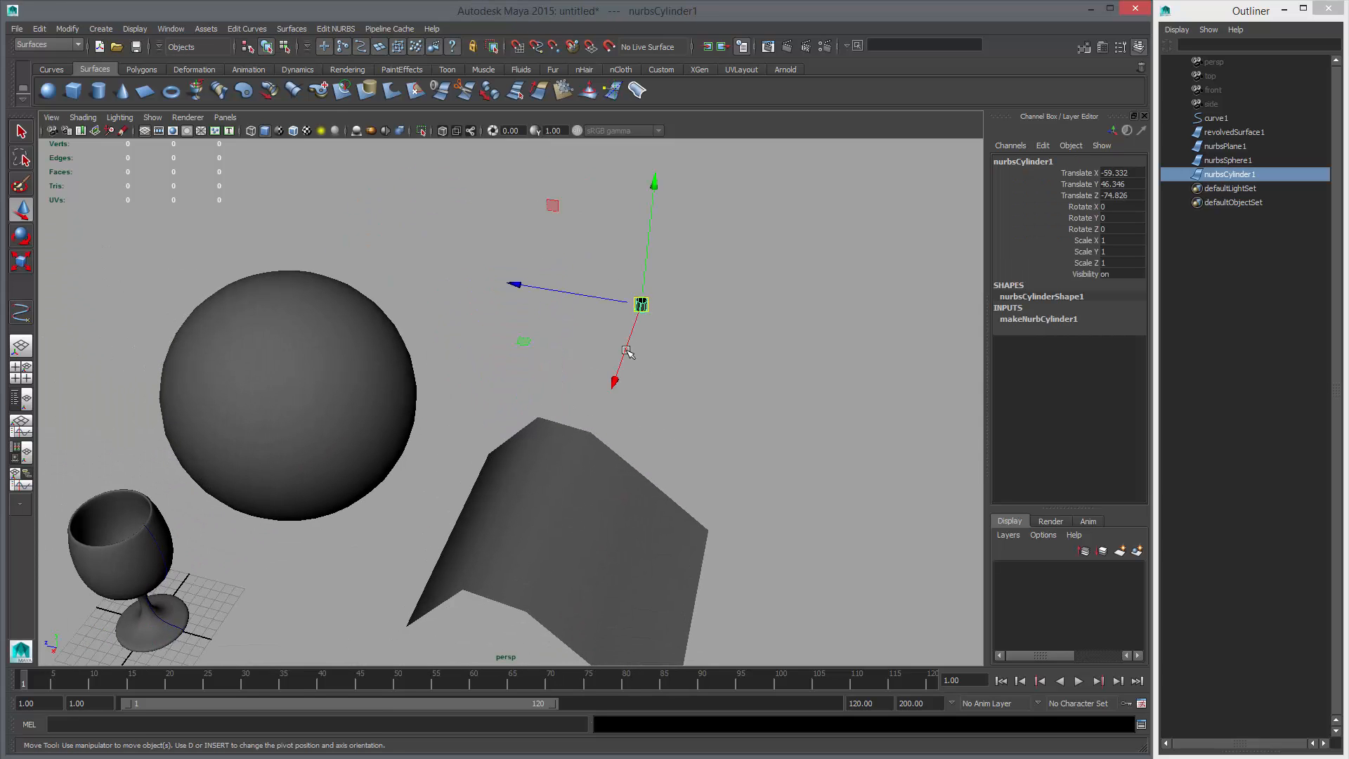
pyautogui.press('r')
pyautogui.moveTo(518, 378); pyautogui.dragTo(696, 405, button='middle')
pyautogui.press('w')
# - Select the cylinder's top ring of control vertices and scale it inward until the opening is nearly closed
pyautogui.keyDown('alt'); pyautogui.moveTo(673, 387); pyautogui.dragTo(626, 333); pyautogui.keyUp('alt')
pyautogui.keyDown('alt'); pyautogui.moveTo(608, 265); pyautogui.dragTo(591, 294); pyautogui.keyUp('alt')
pyautogui.press('F8')
pyautogui.keyDown('alt'); pyautogui.moveTo(590, 296); pyautogui.dragTo(612, 397, button='middle'); pyautogui.keyUp('alt')
pyautogui.moveTo(397, 307); pyautogui.dragTo(786, 360)
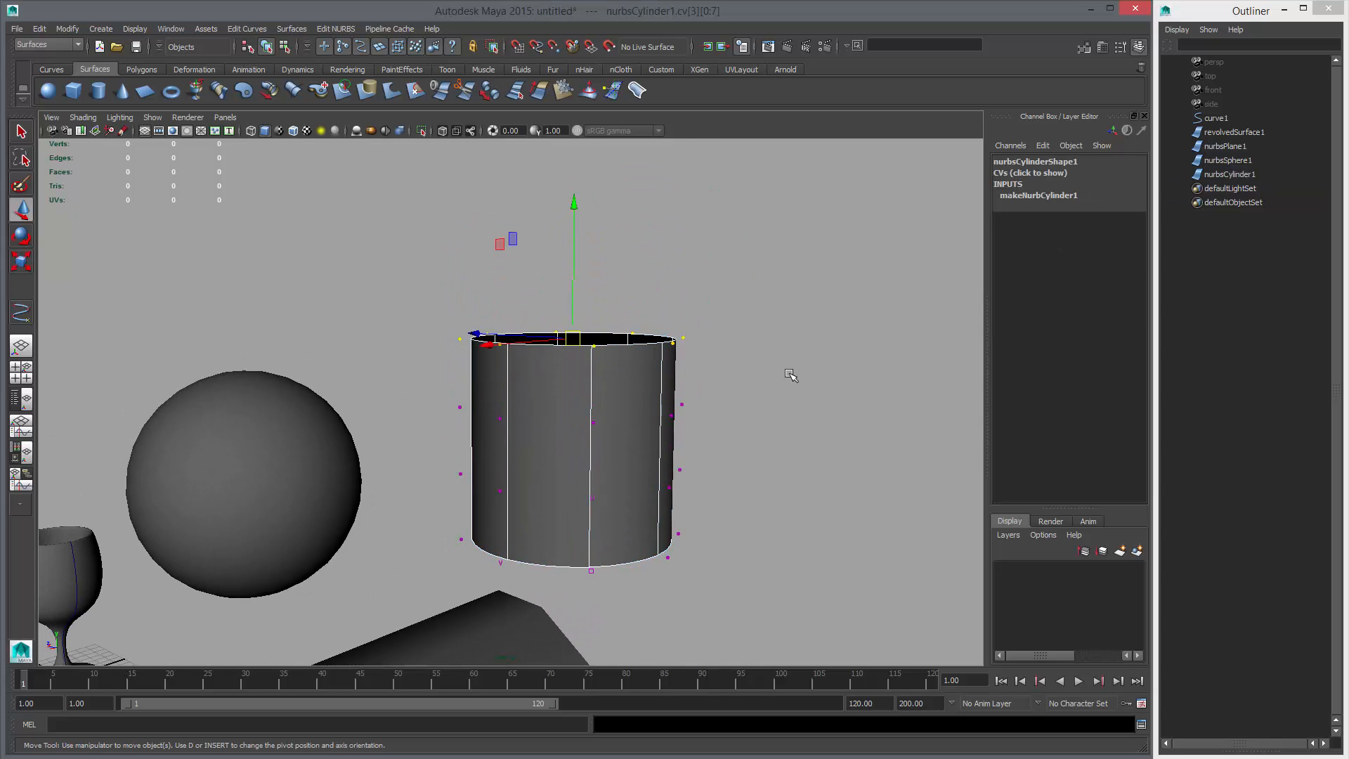
pyautogui.press('r')
pyautogui.moveTo(794, 390); pyautogui.dragTo(635, 432, button='middle')
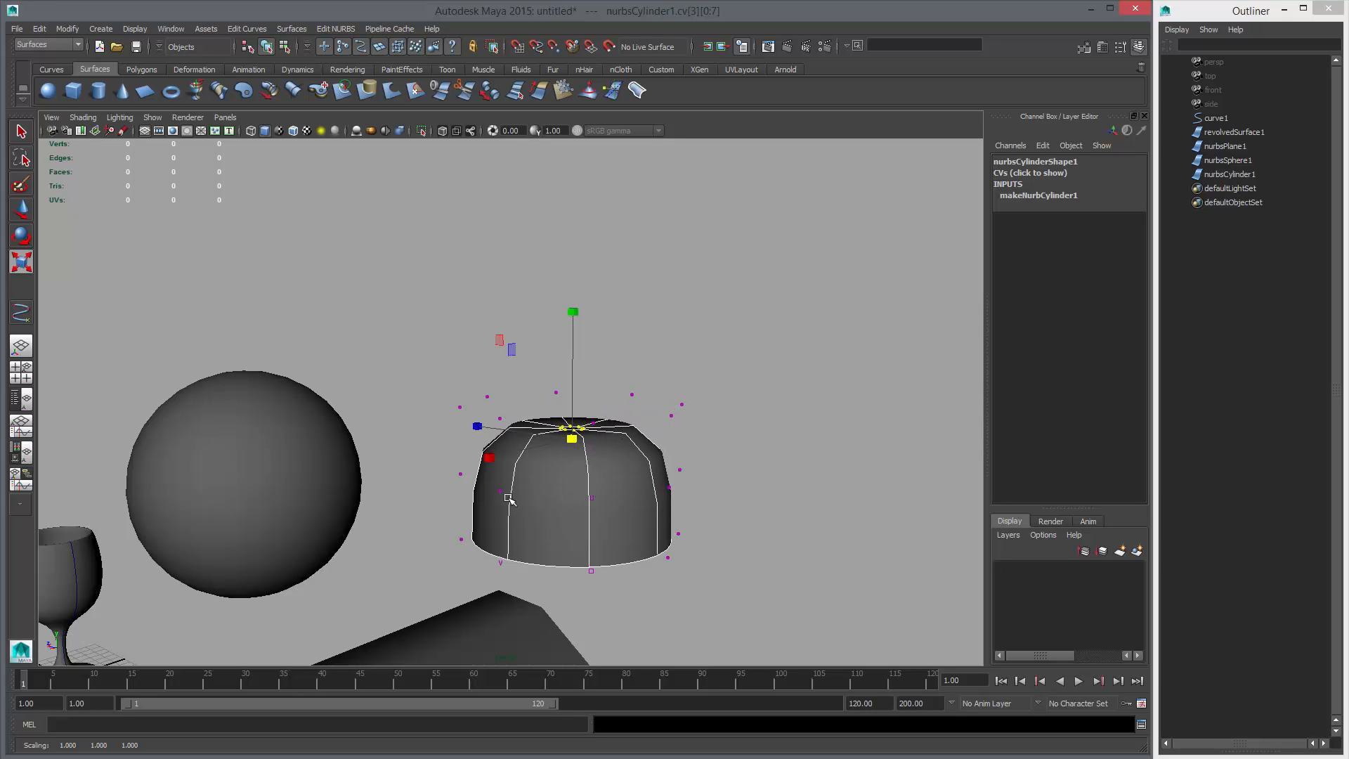
# - Select the sphere, frame its top pole up close, and display its control vertices
pyautogui.press('F8')
pyautogui.press('F8')
pyautogui.click(314, 488)
pyautogui.keyDown('alt'); pyautogui.moveTo(270, 426); pyautogui.dragTo(369, 411, button='middle'); pyautogui.keyUp('alt')
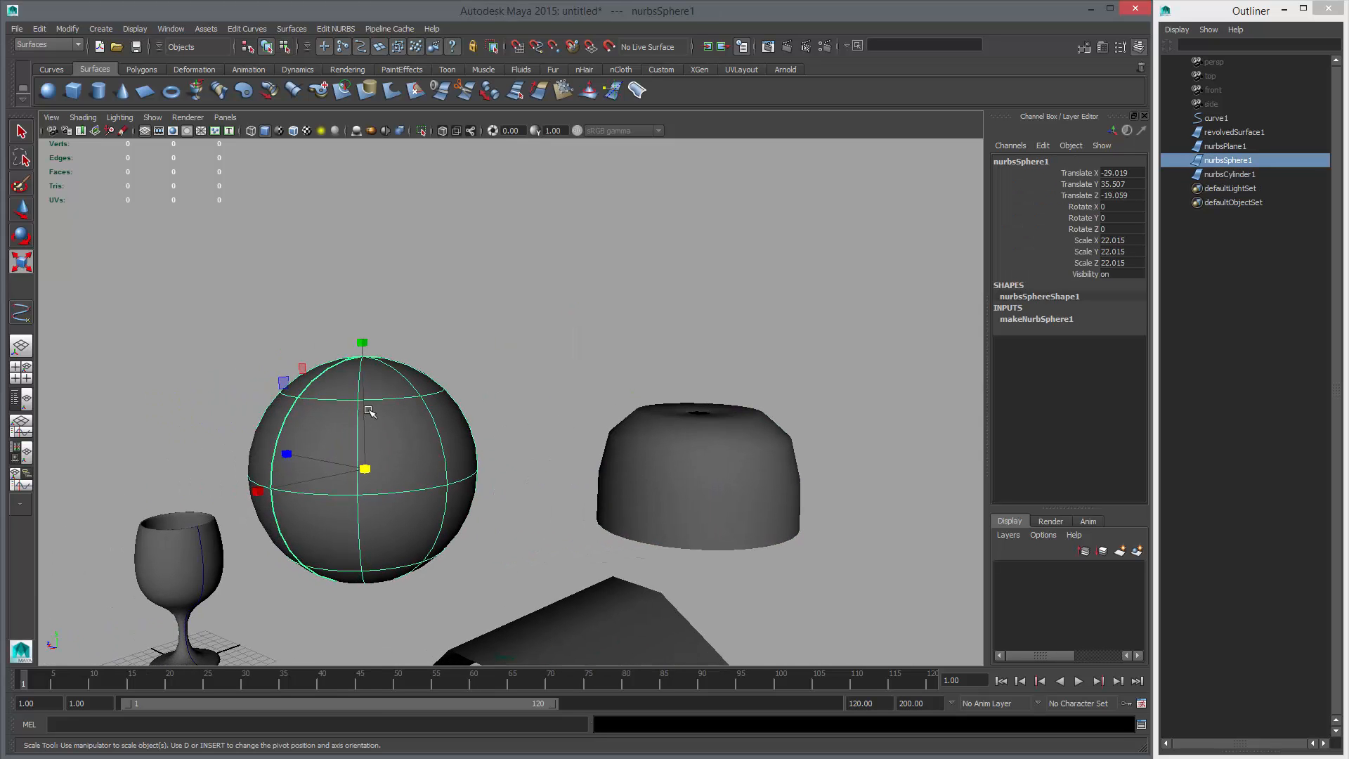
pyautogui.press('f')
pyautogui.keyDown('alt'); pyautogui.moveTo(472, 367); pyautogui.dragTo(495, 481); pyautogui.keyUp('alt')
pyautogui.keyDown('alt'); pyautogui.moveTo(495, 481); pyautogui.dragTo(730, 464, button='right'); pyautogui.keyUp('alt')
pyautogui.press('w')
pyautogui.keyDown('alt'); pyautogui.moveTo(494, 312); pyautogui.dragTo(494, 477, button='middle'); pyautogui.keyUp('alt')
pyautogui.keyDown('alt'); pyautogui.moveTo(493, 478); pyautogui.dragTo(605, 440, button='right'); pyautogui.keyUp('alt')
pyautogui.keyDown('alt'); pyautogui.moveTo(605, 440); pyautogui.dragTo(610, 395); pyautogui.keyUp('alt')
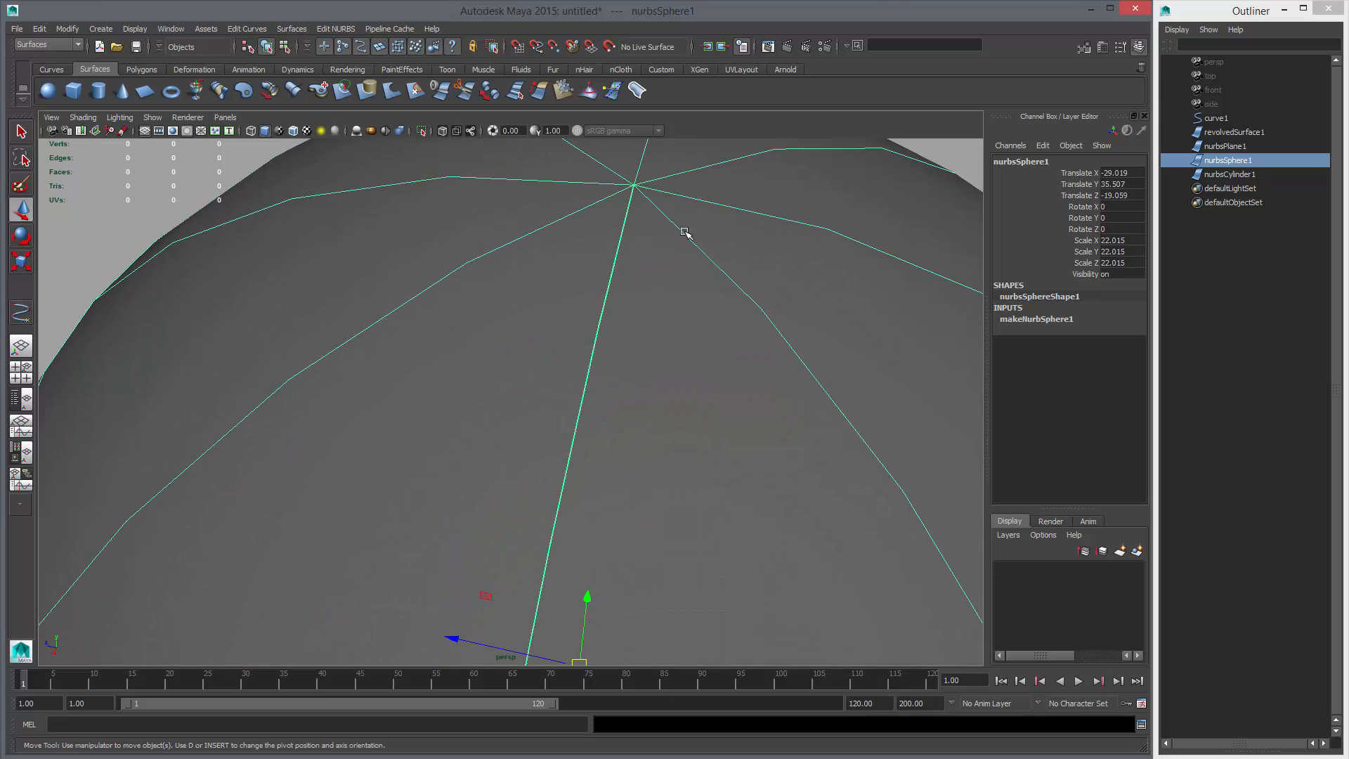
pyautogui.moveTo(684, 232); pyautogui.dragTo(634, 191, button='right')
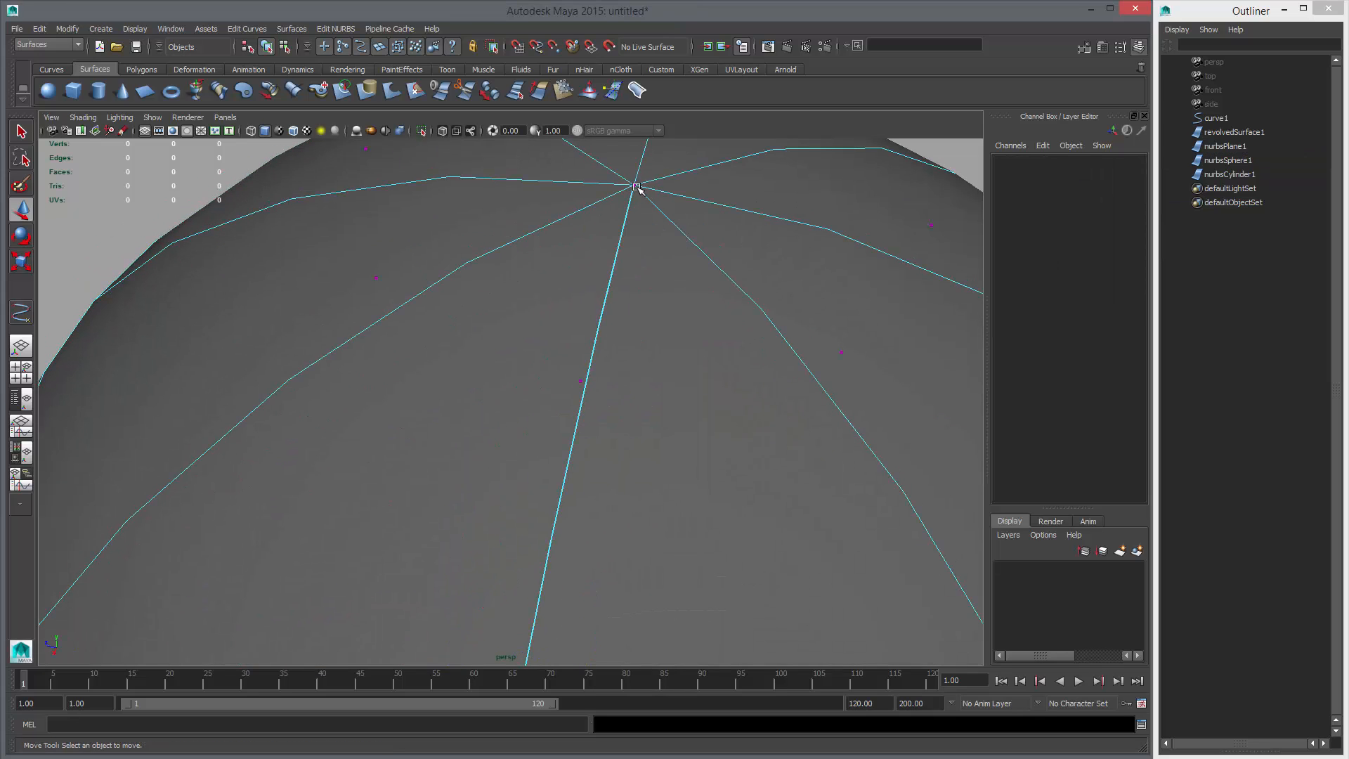
pyautogui.keyDown('alt'); pyautogui.moveTo(637, 186); pyautogui.dragTo(602, 284, button='middle'); pyautogui.keyUp('alt')
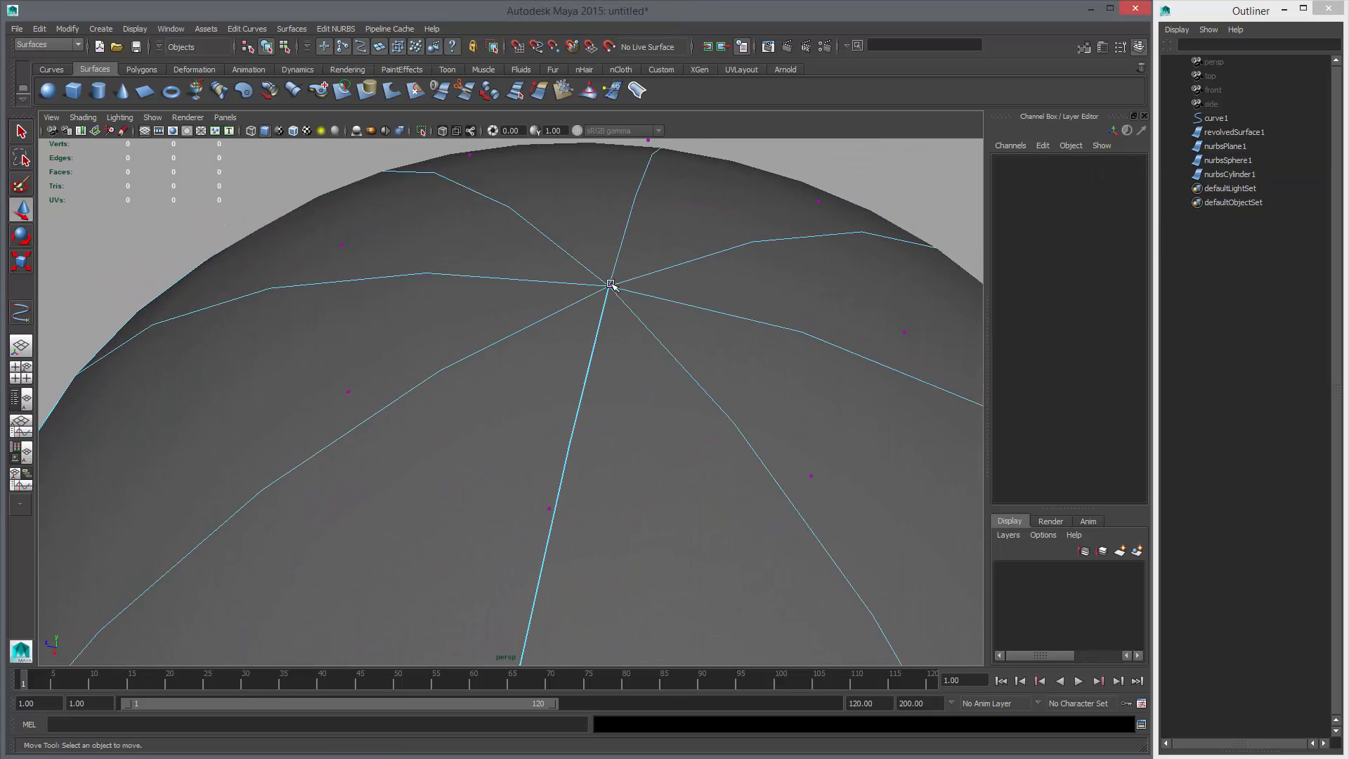
# - Pull the stacked control vertices at the sphere's top pole apart one by one in different directions
pyautogui.click(610, 285)
pyautogui.moveTo(609, 287); pyautogui.dragTo(706, 359)
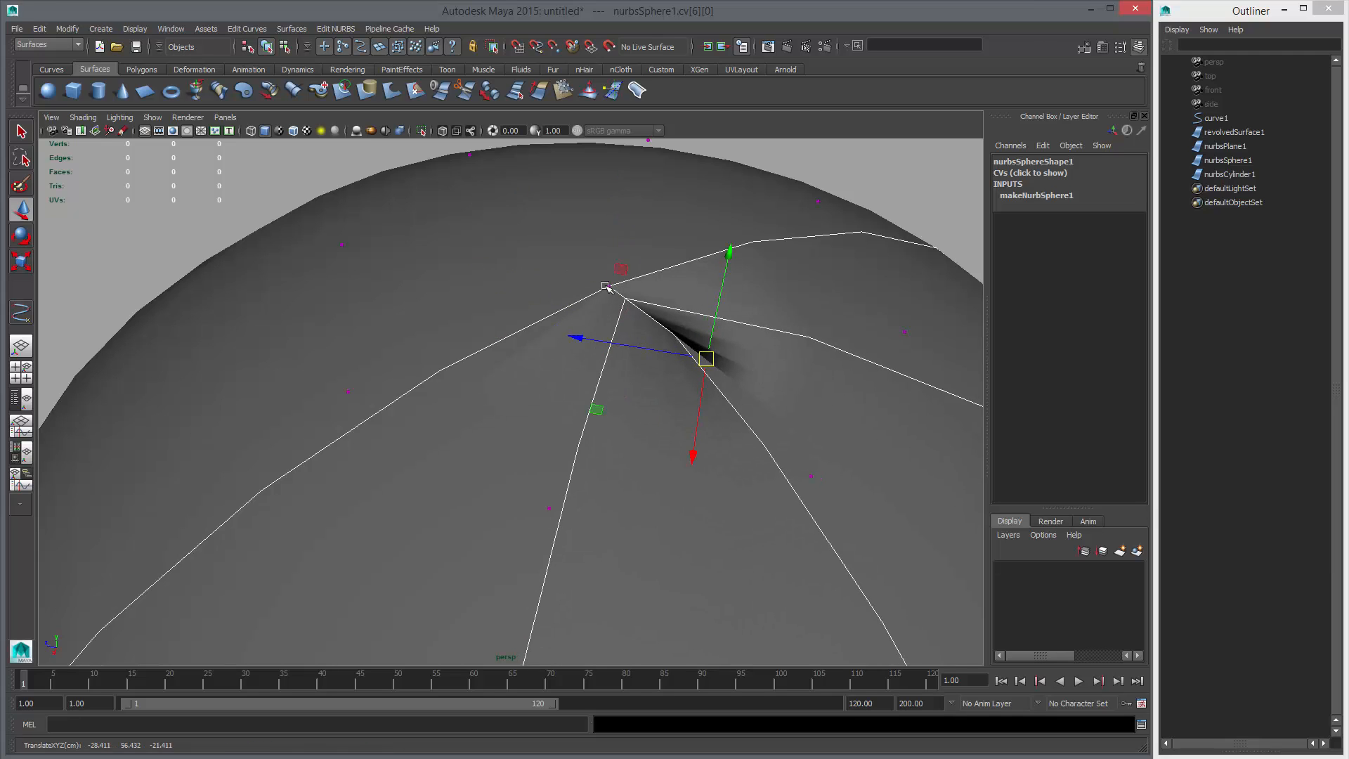
pyautogui.click(606, 285)
pyautogui.moveTo(609, 286); pyautogui.dragTo(505, 340)
pyautogui.click(604, 284)
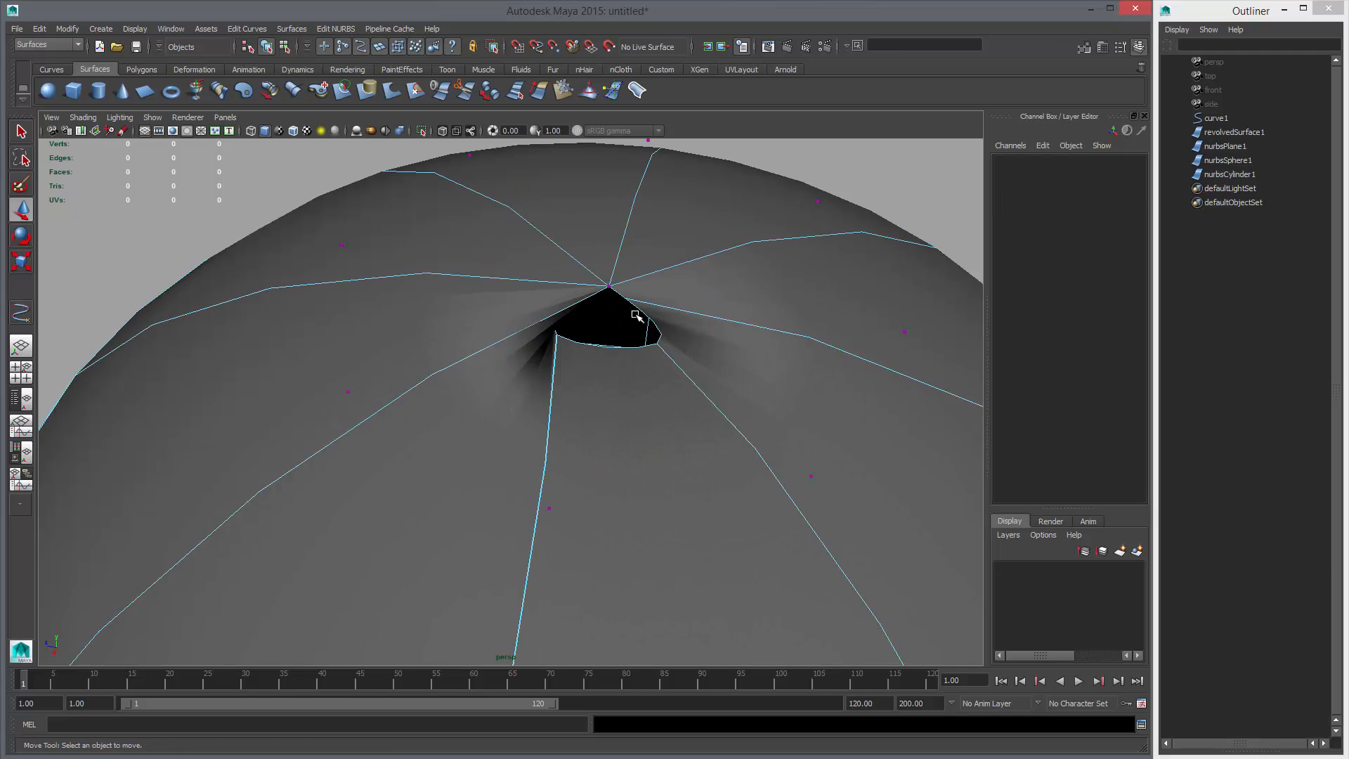
pyautogui.click(612, 286)
pyautogui.moveTo(632, 316); pyautogui.dragTo(714, 217, button='middle')
pyautogui.click(611, 286)
pyautogui.click(611, 286)
pyautogui.click(611, 286)
pyautogui.click(610, 286)
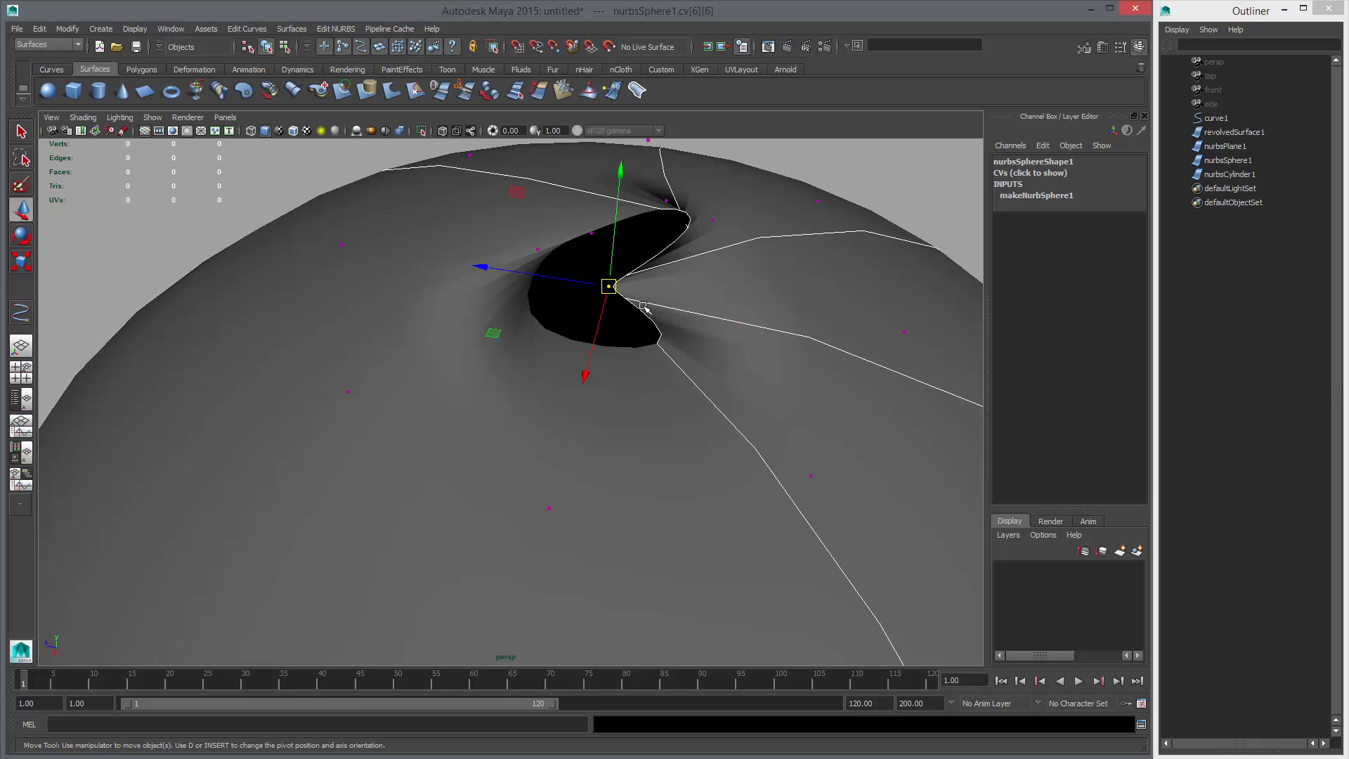
pyautogui.moveTo(643, 307); pyautogui.dragTo(744, 288, button='middle')
# - Return to object mode and delete the plane, the sphere and the cylinder
pyautogui.scroll(-10, 744, 288)
pyautogui.keyDown('alt'); pyautogui.moveTo(743, 288); pyautogui.dragTo(765, 518); pyautogui.keyUp('alt')
pyautogui.press('F8')
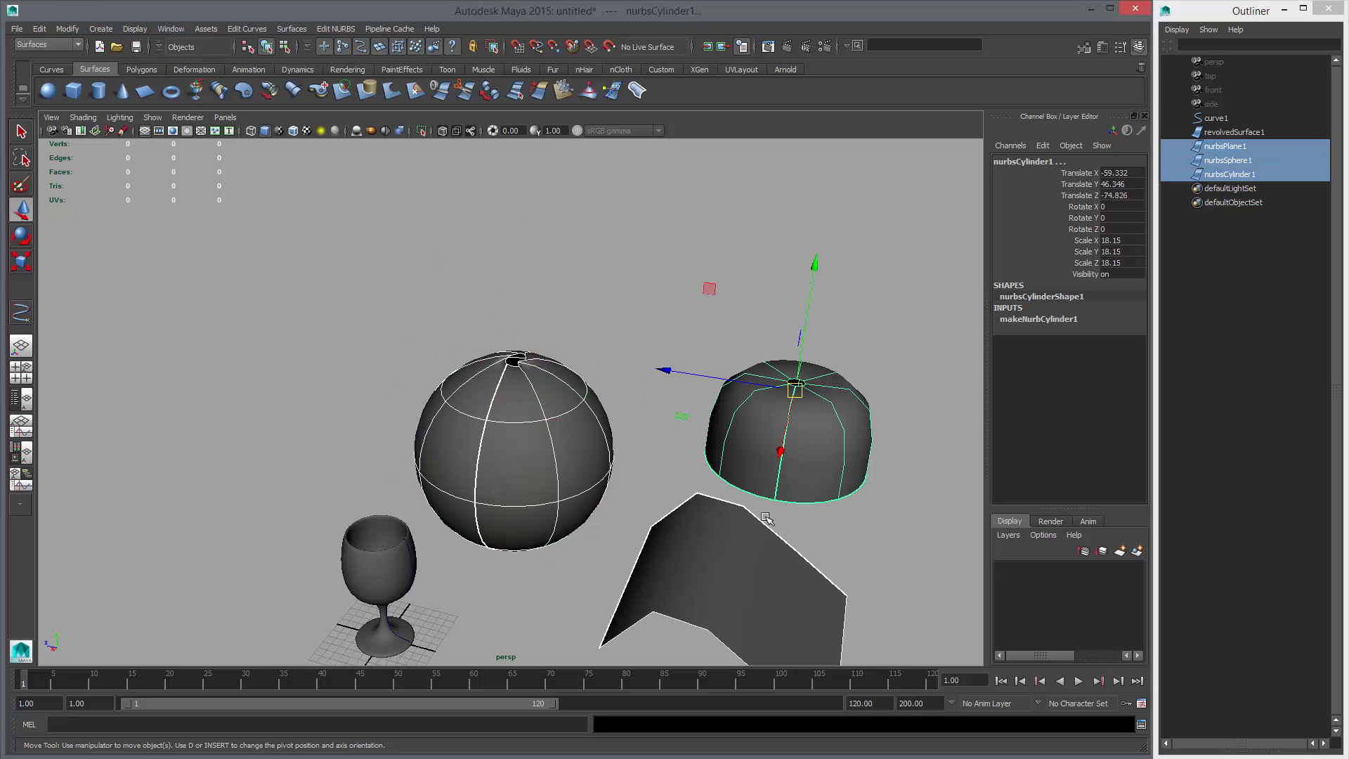
pyautogui.press('Delete')
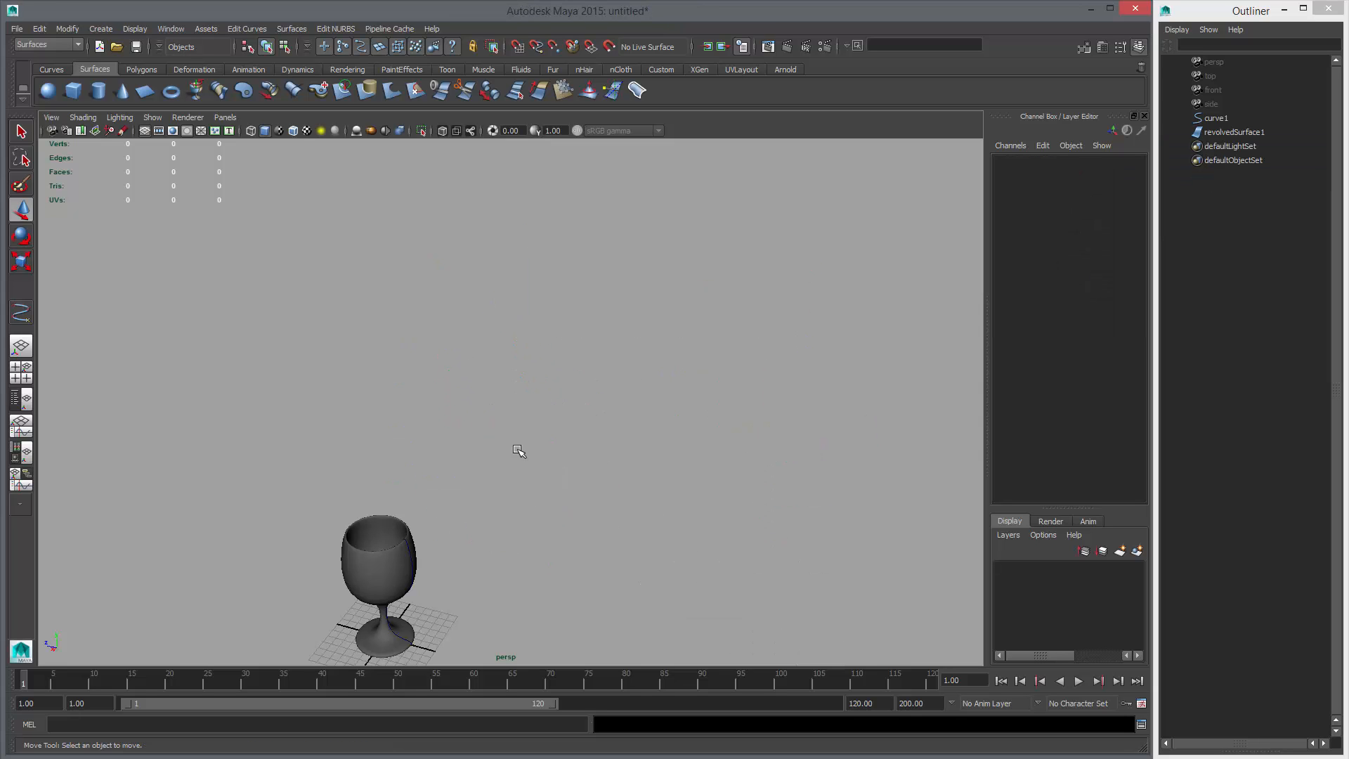
# - Create a NURBS cube, place it beside the goblet, and scale it up
pyautogui.click(73, 90)
pyautogui.moveTo(564, 362); pyautogui.dragTo(646, 362, button='middle')
pyautogui.press('r')
pyautogui.click(647, 363)
pyautogui.press('w')
pyautogui.moveTo(759, 346); pyautogui.dragTo(722, 420, button='middle')
pyautogui.click(726, 394)
# - Undo the NURBS cube's scaling, placement and creation
pyautogui.hotkey('ctrl', 'z')
pyautogui.hotkey('ctrl', 'z')
pyautogui.hotkey('ctrl', 'z')
pyautogui.hotkey('ctrl', 'z')
pyautogui.hotkey('ctrl', 'z')
pyautogui.hotkey('ctrl', 'z')
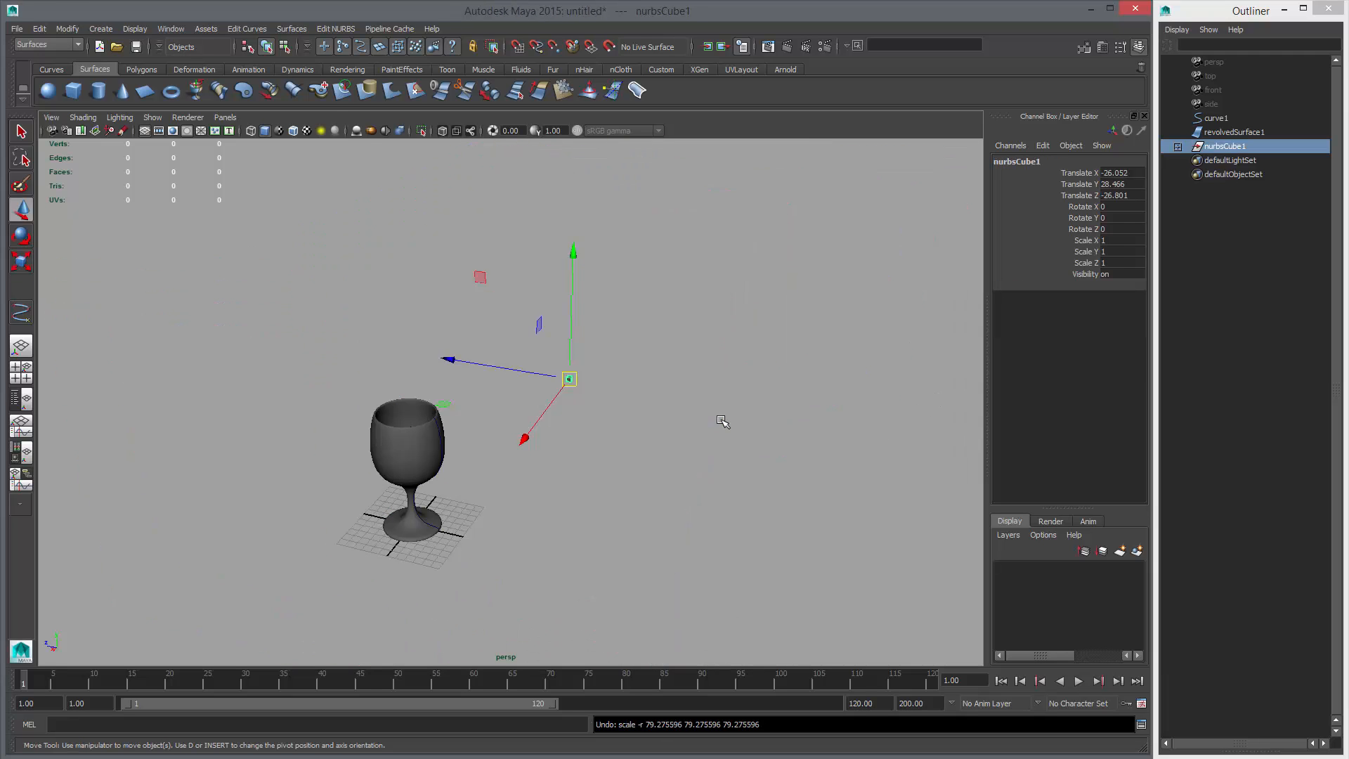
pyautogui.hotkey('ctrl', 'z')
# - Create a NURBS torus, scale it uniformly to about 9.26, and move it beside the goblet
pyautogui.keyDown('alt'); pyautogui.moveTo(450, 372); pyautogui.dragTo(623, 457, button='right'); pyautogui.keyUp('alt')
pyautogui.click(171, 91)
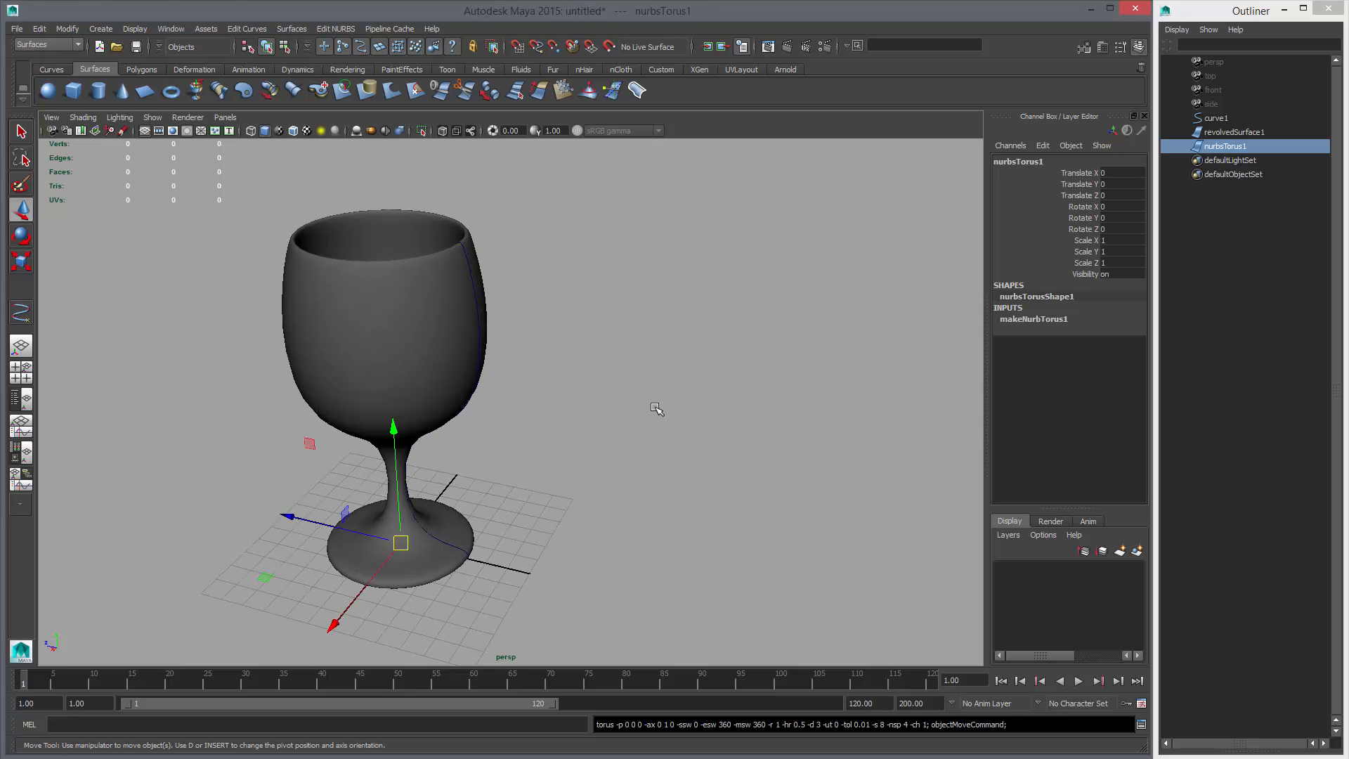
pyautogui.press('r')
pyautogui.moveTo(418, 422); pyautogui.dragTo(703, 421, button='middle')
pyautogui.press('w')
pyautogui.moveTo(703, 422); pyautogui.dragTo(1086, 266, button='middle')
# - Examine the torus from above and from the side, and delete it
pyautogui.keyDown('alt'); pyautogui.moveTo(860, 395); pyautogui.dragTo(531, 401, button='middle'); pyautogui.keyUp('alt')
pyautogui.keyDown('alt'); pyautogui.moveTo(530, 401); pyautogui.dragTo(537, 437); pyautogui.keyUp('alt')
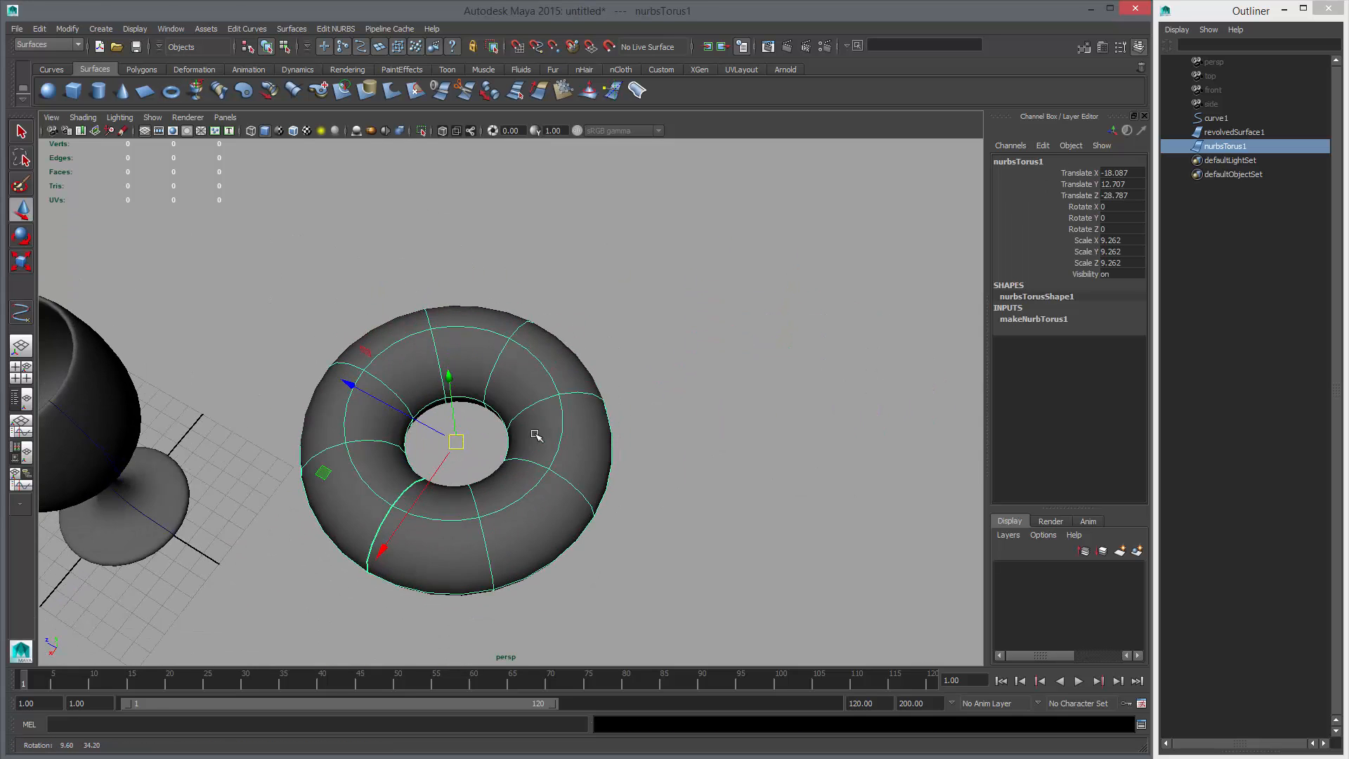
pyautogui.keyDown('alt'); pyautogui.moveTo(538, 437); pyautogui.dragTo(692, 404, button='middle'); pyautogui.keyUp('alt')
pyautogui.keyDown('alt'); pyautogui.moveTo(693, 404); pyautogui.dragTo(696, 446, button='right'); pyautogui.keyUp('alt')
pyautogui.keyDown('alt'); pyautogui.moveTo(696, 446); pyautogui.dragTo(476, 488); pyautogui.keyUp('alt')
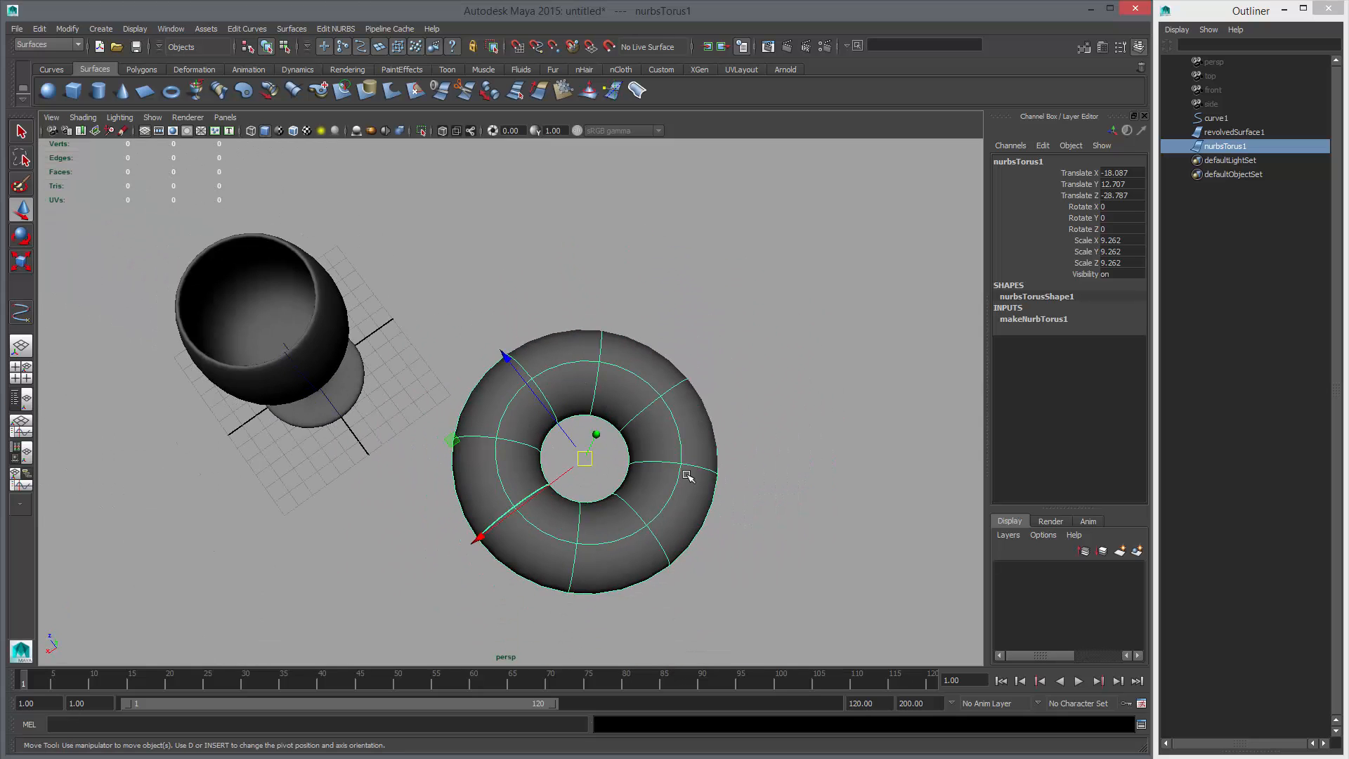
pyautogui.keyDown('alt'); pyautogui.moveTo(688, 477); pyautogui.dragTo(648, 415, button='middle'); pyautogui.keyUp('alt')
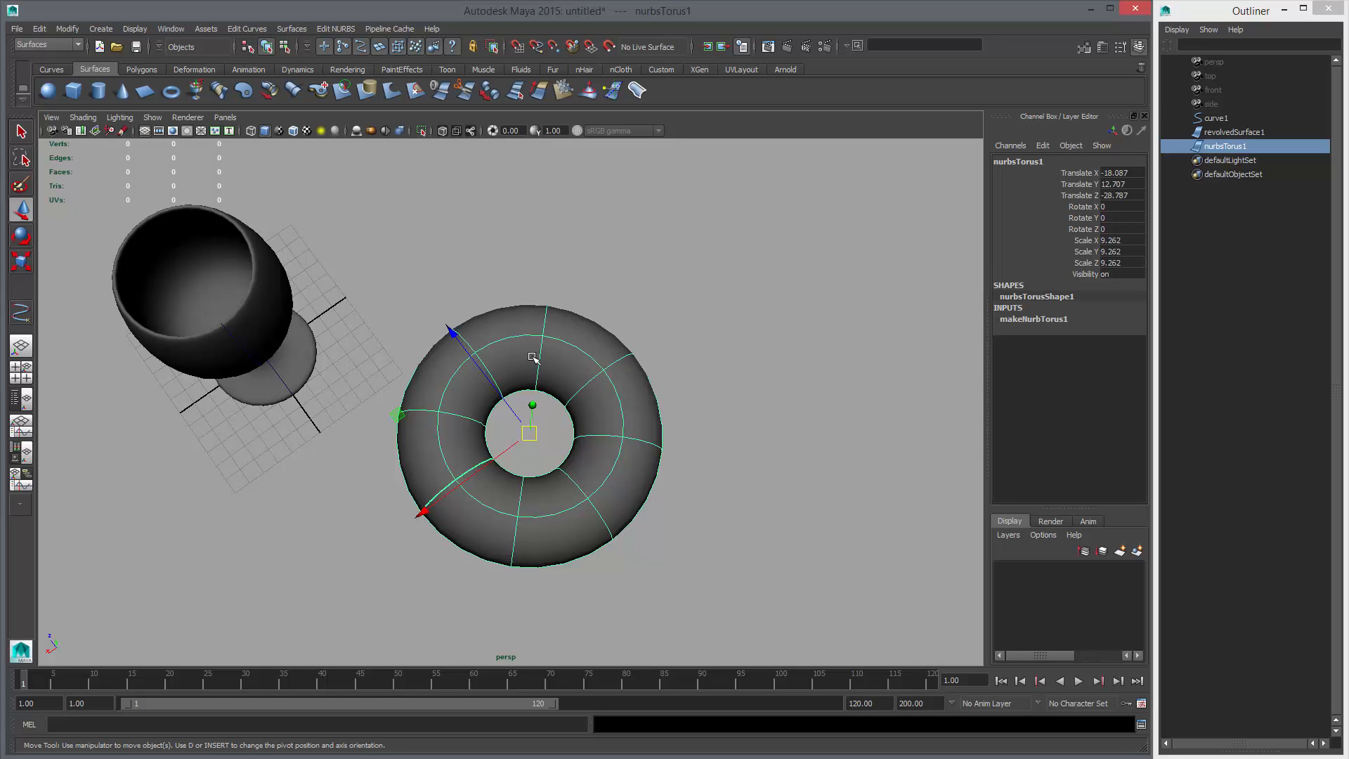
pyautogui.keyDown('alt'); pyautogui.moveTo(578, 383); pyautogui.dragTo(623, 385); pyautogui.keyUp('alt')
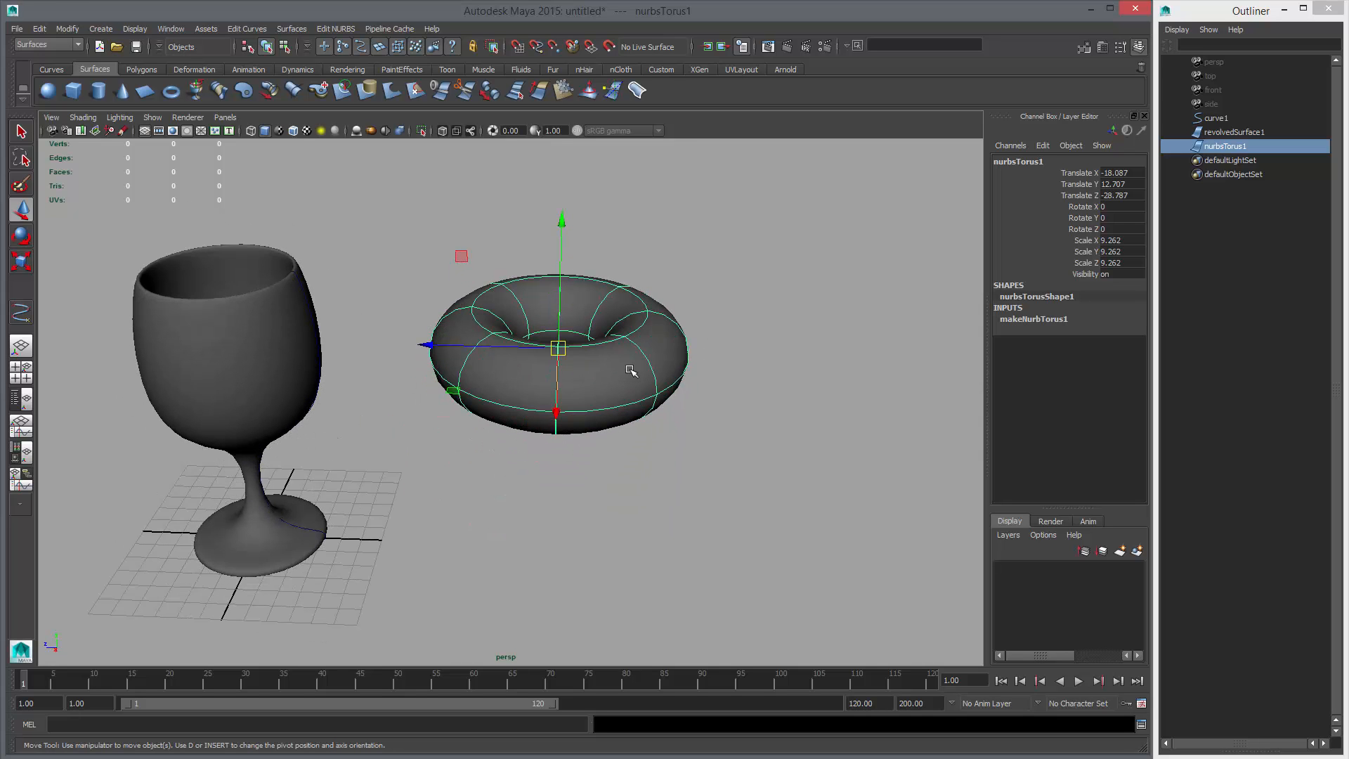
pyautogui.press('Delete')
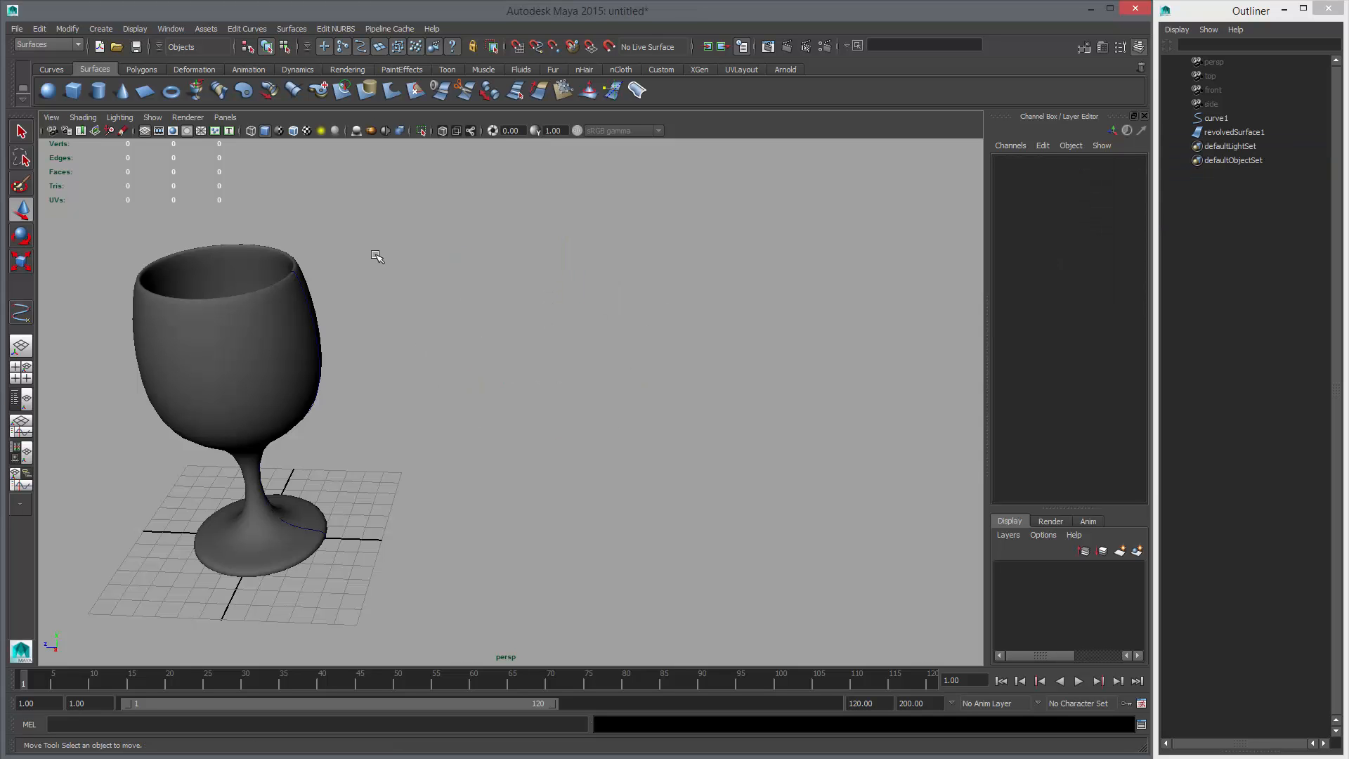
# - Select the revolved goblet surface and inspect it from underneath and from the side
pyautogui.keyDown('alt'); pyautogui.moveTo(374, 253); pyautogui.dragTo(436, 331, button='middle'); pyautogui.keyUp('alt')
pyautogui.click(436, 331)
pyautogui.keyDown('alt'); pyautogui.moveTo(520, 367); pyautogui.dragTo(527, 292); pyautogui.keyUp('alt')
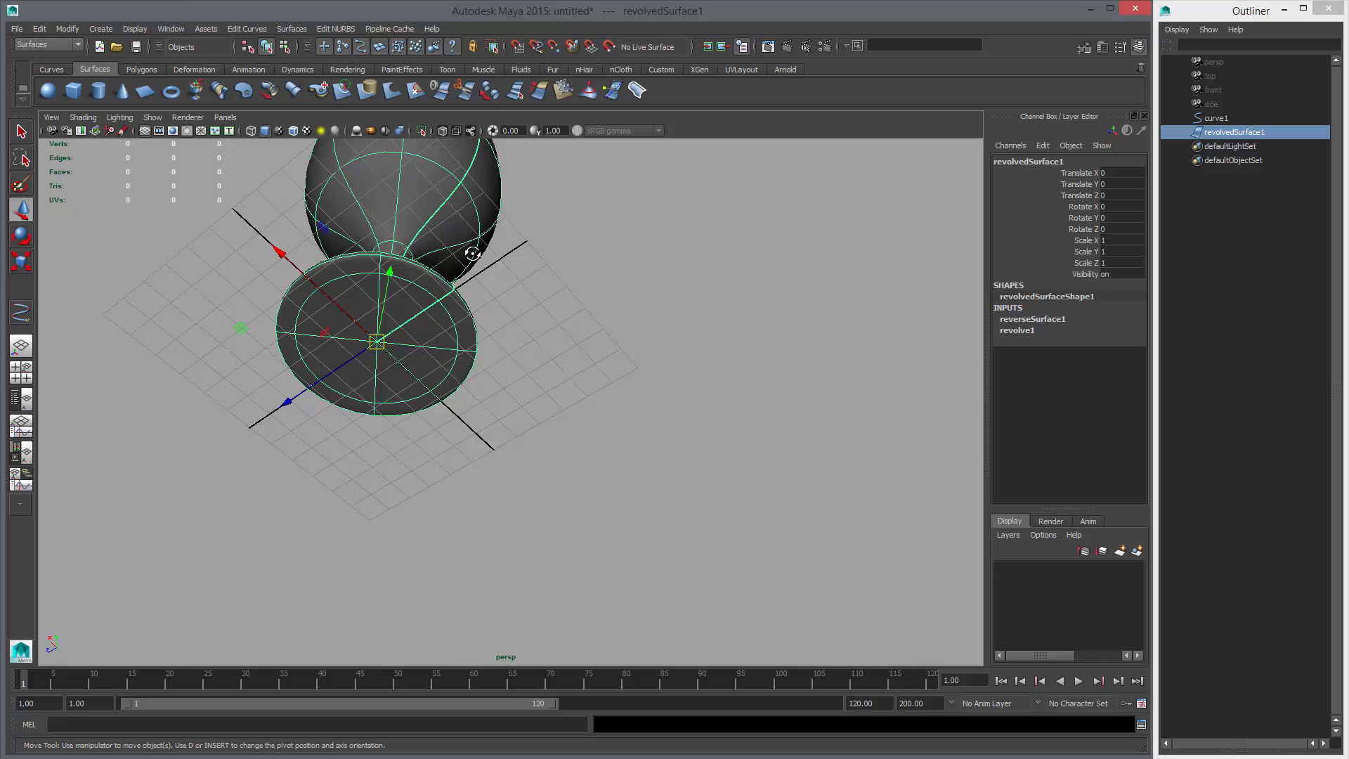
pyautogui.keyDown('alt'); pyautogui.moveTo(472, 254); pyautogui.dragTo(633, 363); pyautogui.keyUp('alt')
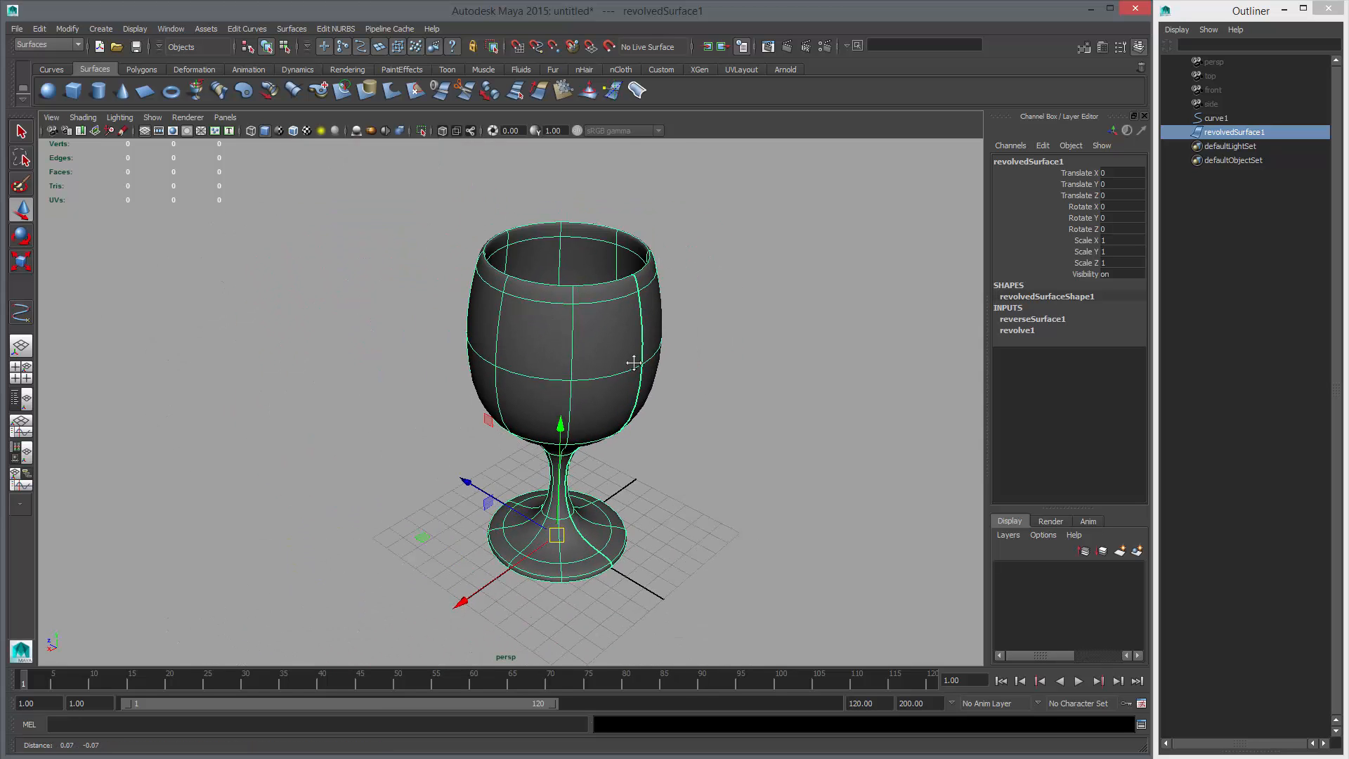
# - Render the current frame of the goblet in the perspective view and move the render window aside to uncover the model
pyautogui.keyDown('alt'); pyautogui.moveTo(634, 362); pyautogui.dragTo(584, 352, button='middle'); pyautogui.keyUp('alt')
pyautogui.click(714, 363)
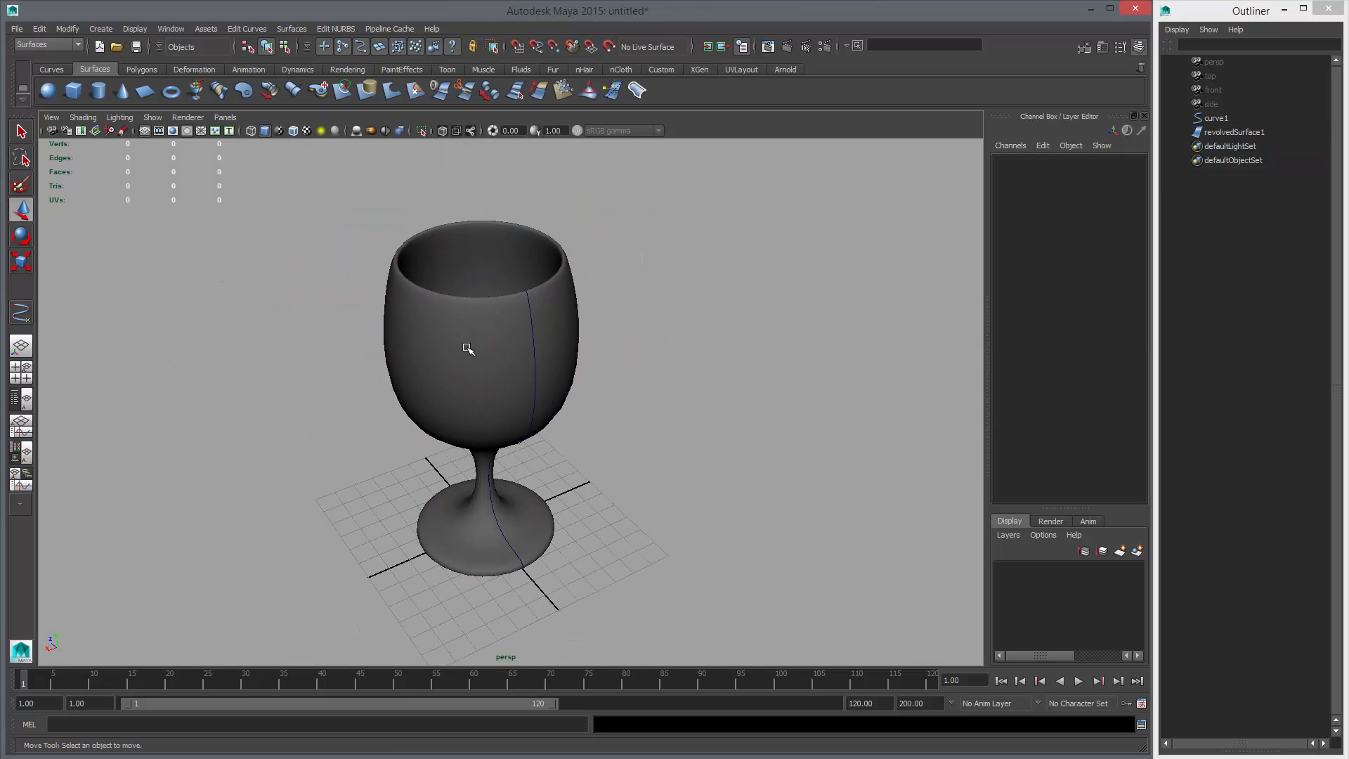
pyautogui.click(551, 347)
pyautogui.keyDown('alt'); pyautogui.moveTo(632, 337); pyautogui.dragTo(680, 390, button='right'); pyautogui.keyUp('alt')
pyautogui.keyDown('alt'); pyautogui.moveTo(680, 390); pyautogui.dragTo(711, 380, button='middle'); pyautogui.keyUp('alt')
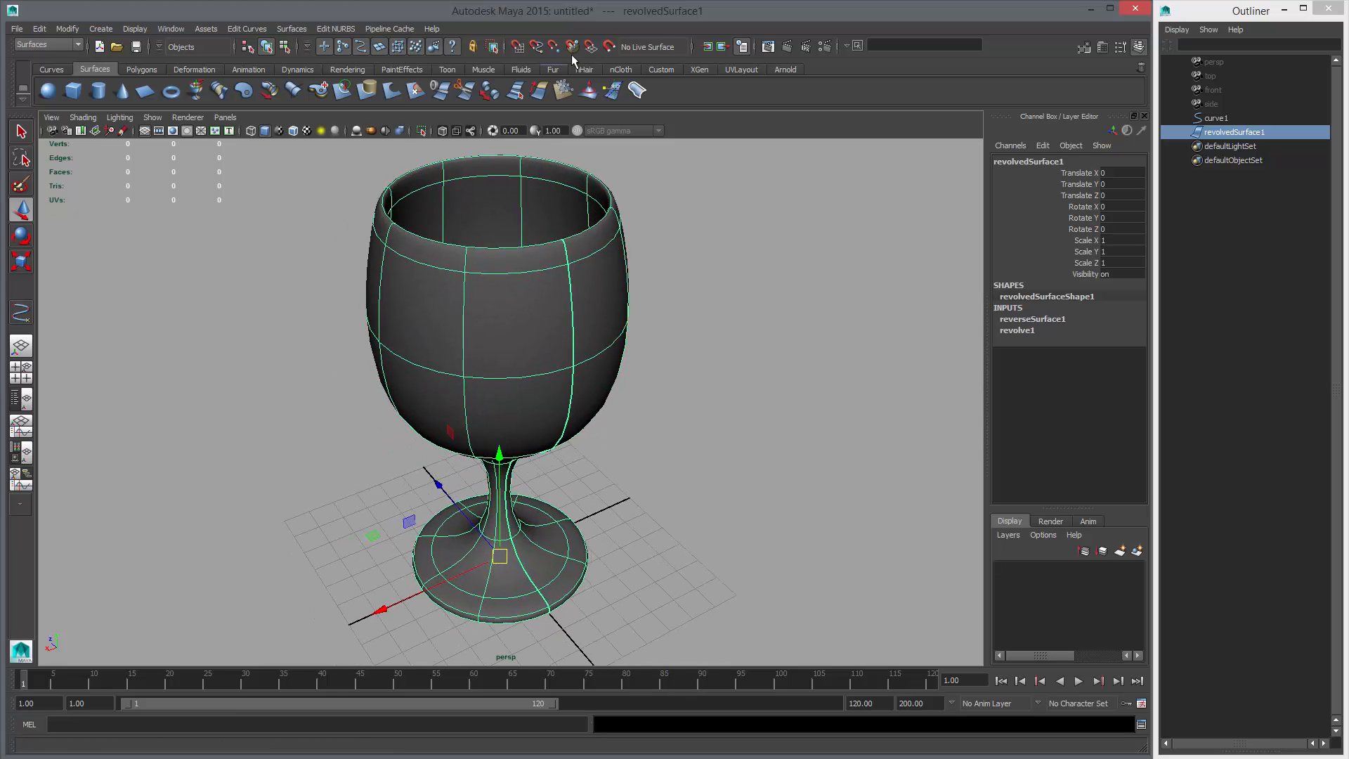
pyautogui.click(786, 47)
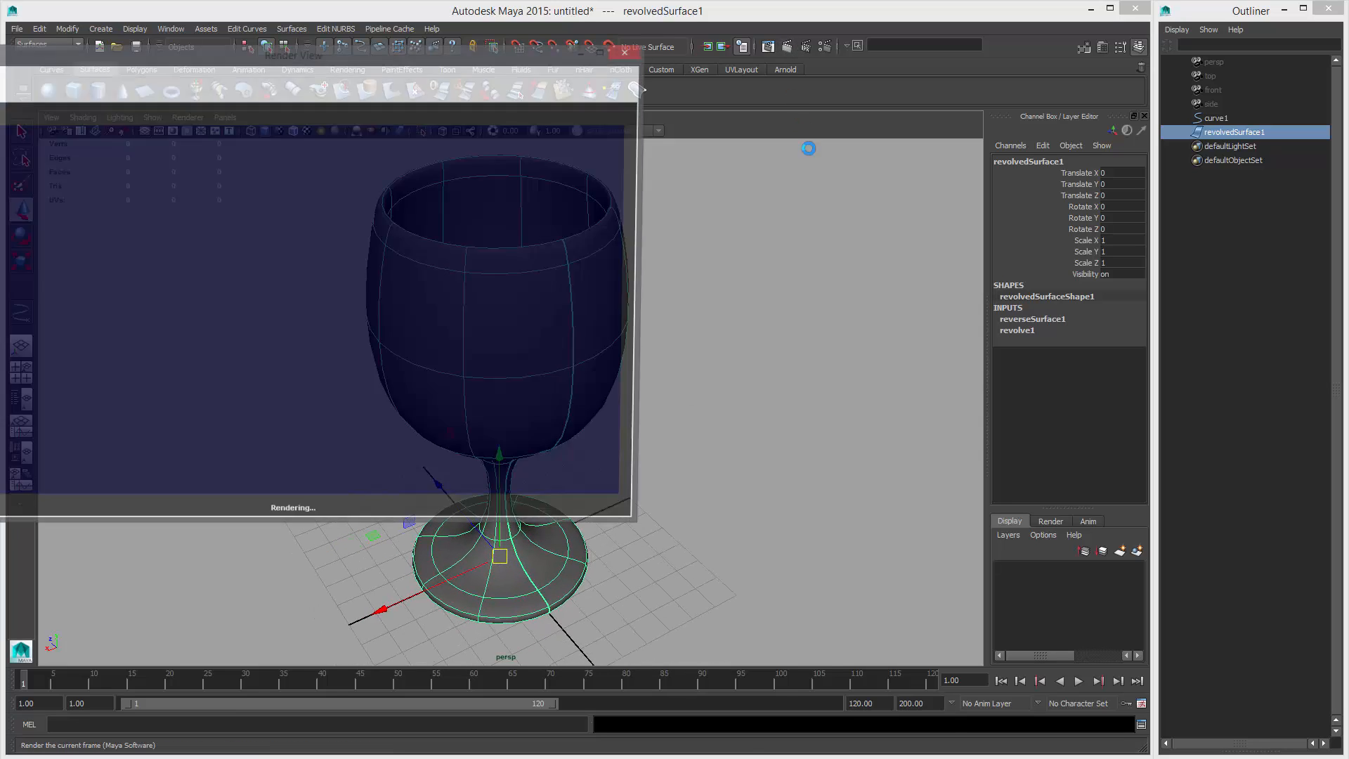
pyautogui.moveTo(406, 55); pyautogui.dragTo(1087, 62)
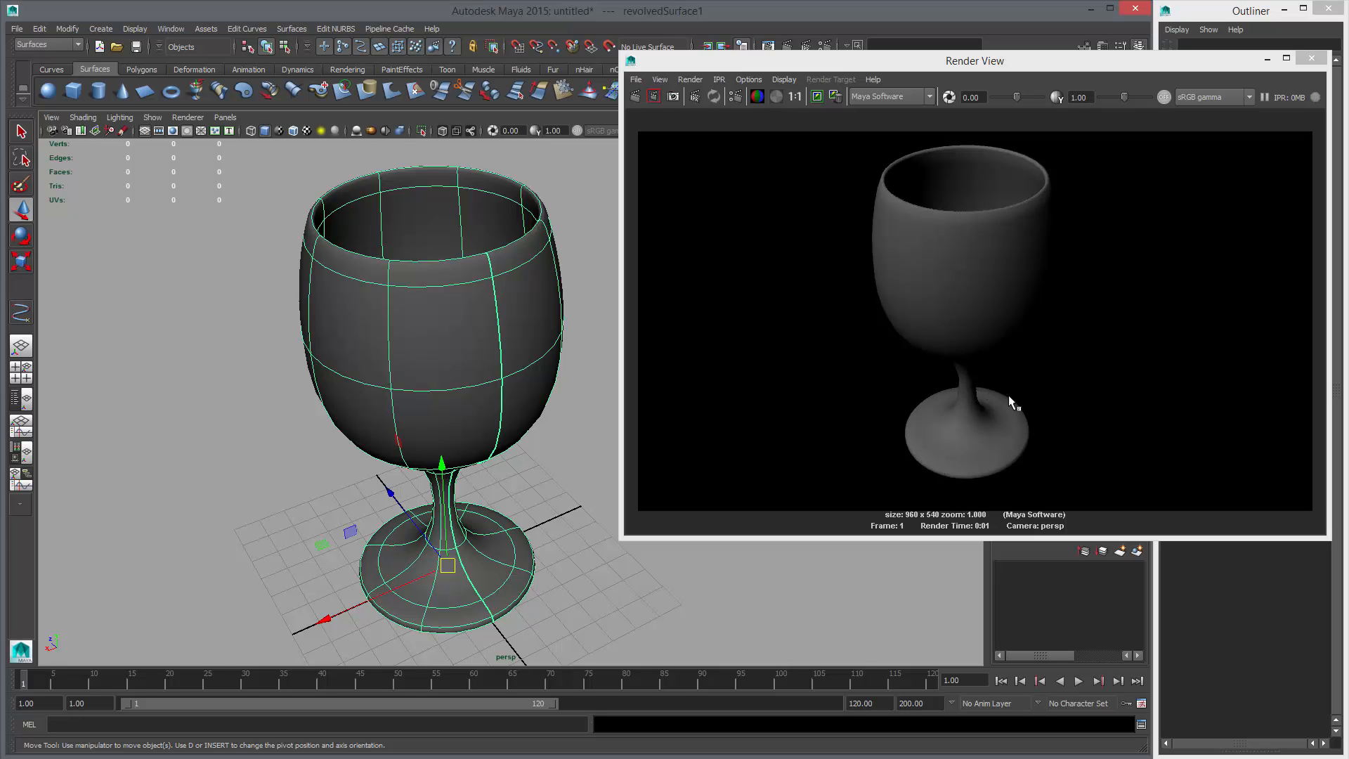
# - Compare the goblet with its render, check the render's alpha channel, and return to the RGB channels
pyautogui.keyDown('alt'); pyautogui.moveTo(600, 417); pyautogui.dragTo(526, 357, button='middle'); pyautogui.keyUp('alt')
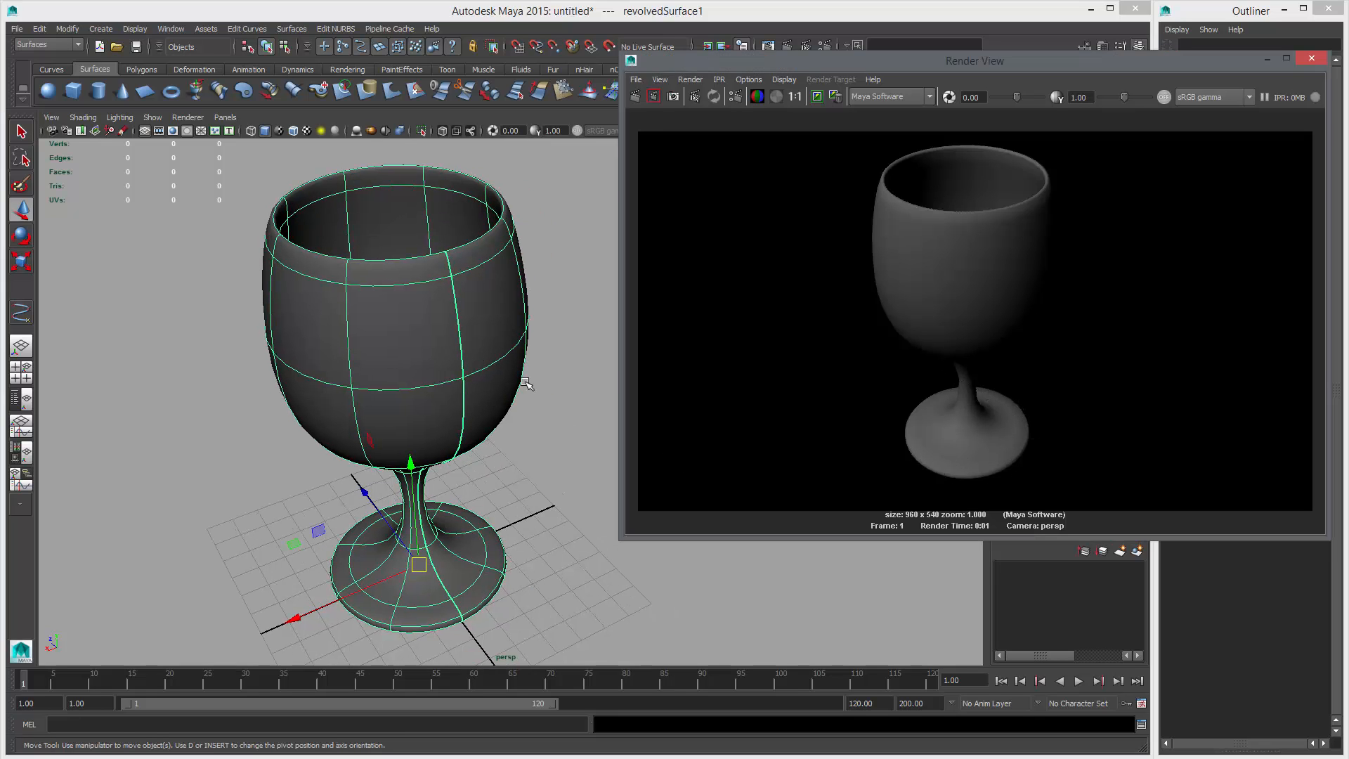
pyautogui.keyDown('alt'); pyautogui.moveTo(485, 428); pyautogui.dragTo(540, 403); pyautogui.keyUp('alt')
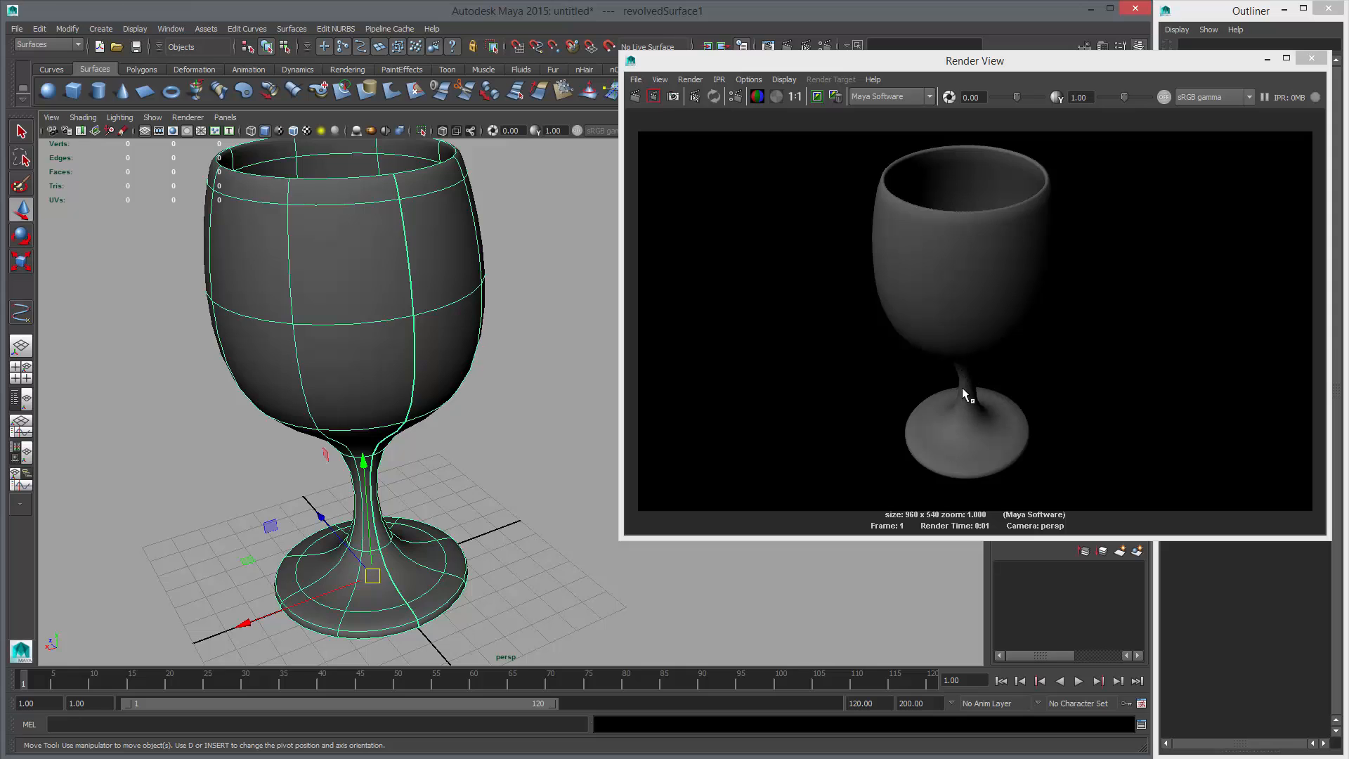
pyautogui.keyDown('alt'); pyautogui.moveTo(445, 322); pyautogui.dragTo(592, 321); pyautogui.keyUp('alt')
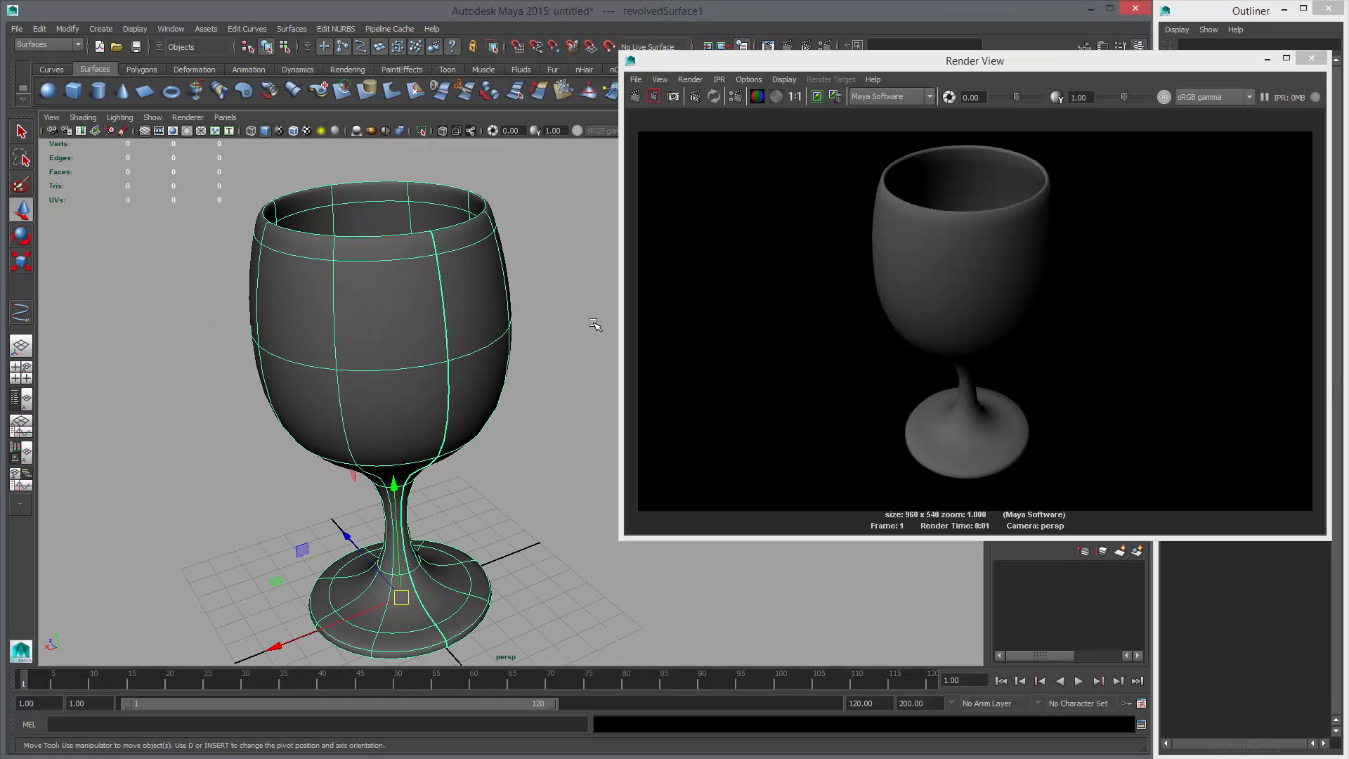
pyautogui.click(775, 97)
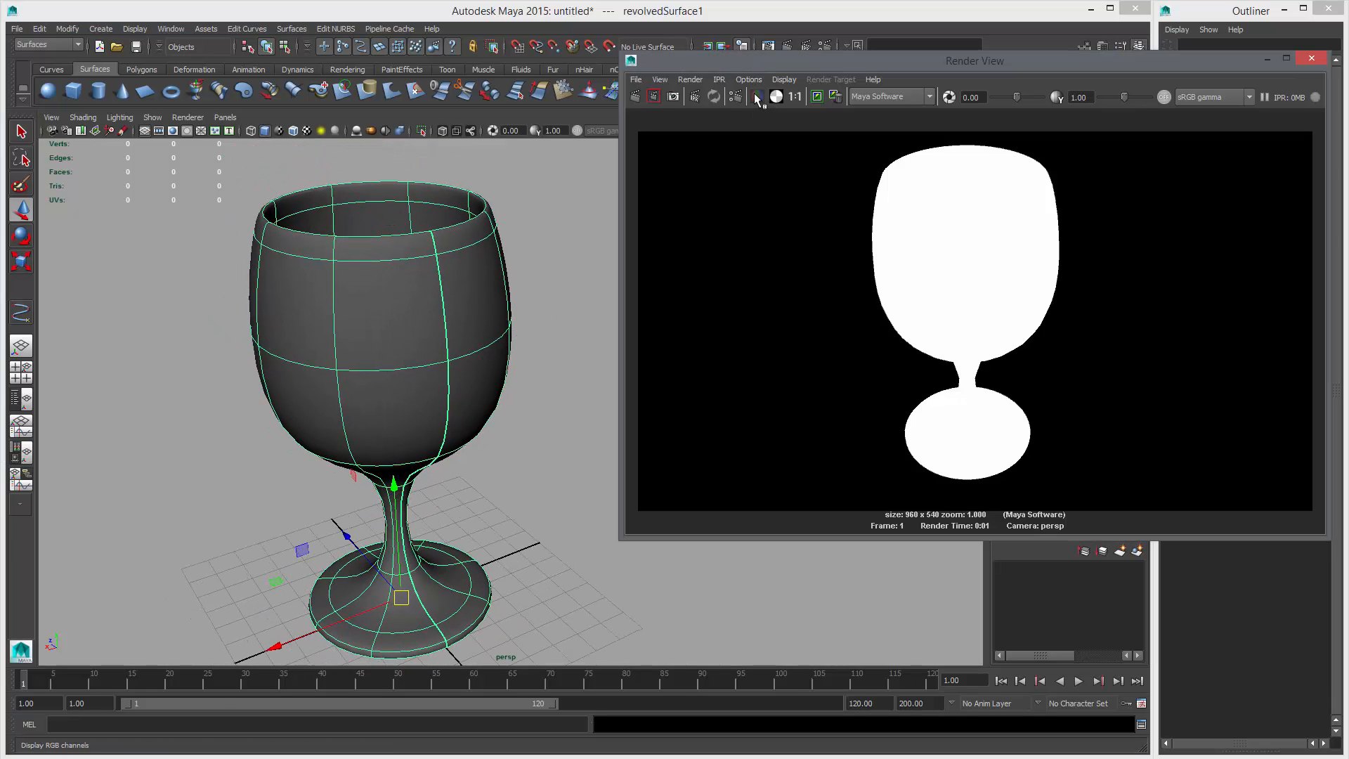
pyautogui.click(756, 97)
# - Inspect the goblet model beside its rendered image and shift the render window further out of the way
pyautogui.click(428, 329)
pyautogui.keyDown('alt'); pyautogui.moveTo(495, 380); pyautogui.dragTo(423, 369, button='right'); pyautogui.keyUp('alt')
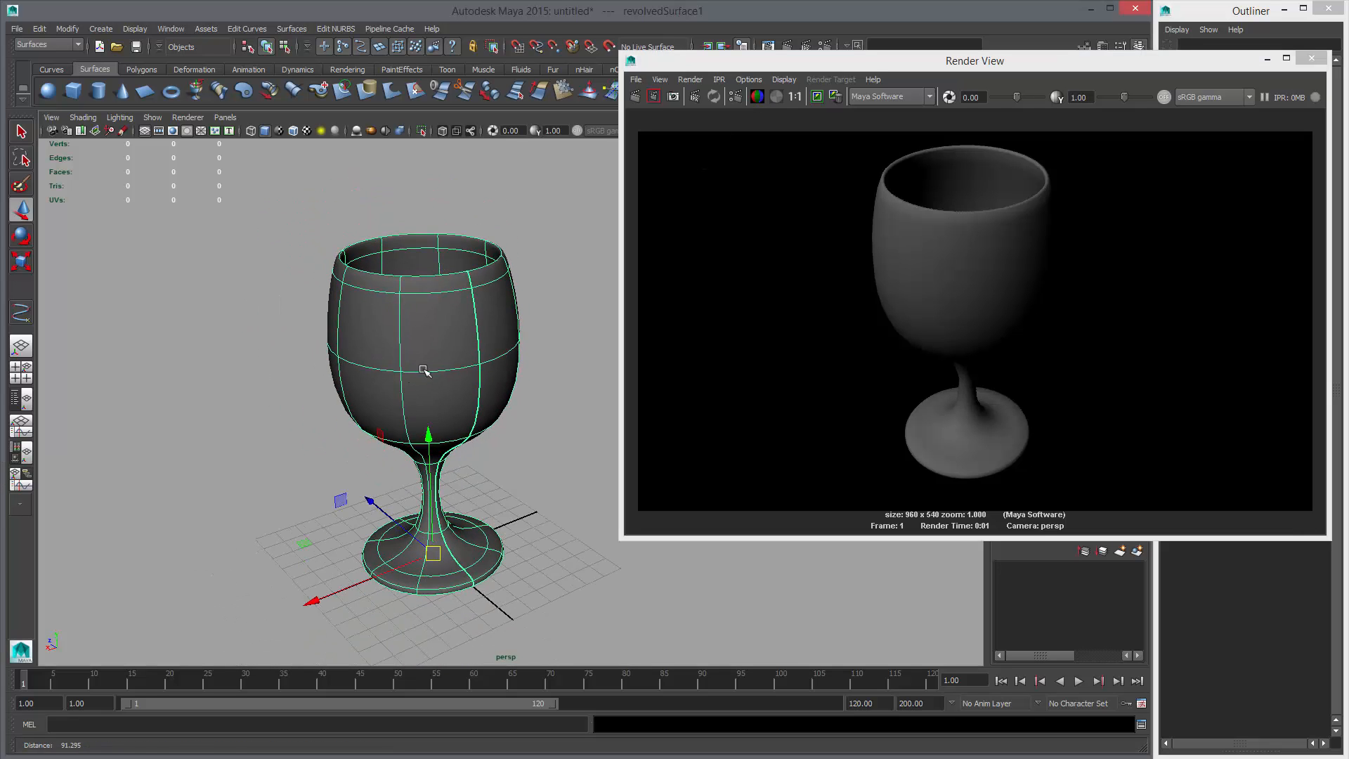
pyautogui.keyDown('alt'); pyautogui.moveTo(423, 369); pyautogui.dragTo(476, 365); pyautogui.keyUp('alt')
pyautogui.keyDown('alt'); pyautogui.moveTo(476, 365); pyautogui.dragTo(569, 371, button='middle'); pyautogui.keyUp('alt')
pyautogui.keyDown('alt'); pyautogui.moveTo(569, 371); pyautogui.dragTo(544, 369, button='right'); pyautogui.keyUp('alt')
pyautogui.keyDown('alt'); pyautogui.moveTo(545, 369); pyautogui.dragTo(582, 388, button='middle'); pyautogui.keyUp('alt')
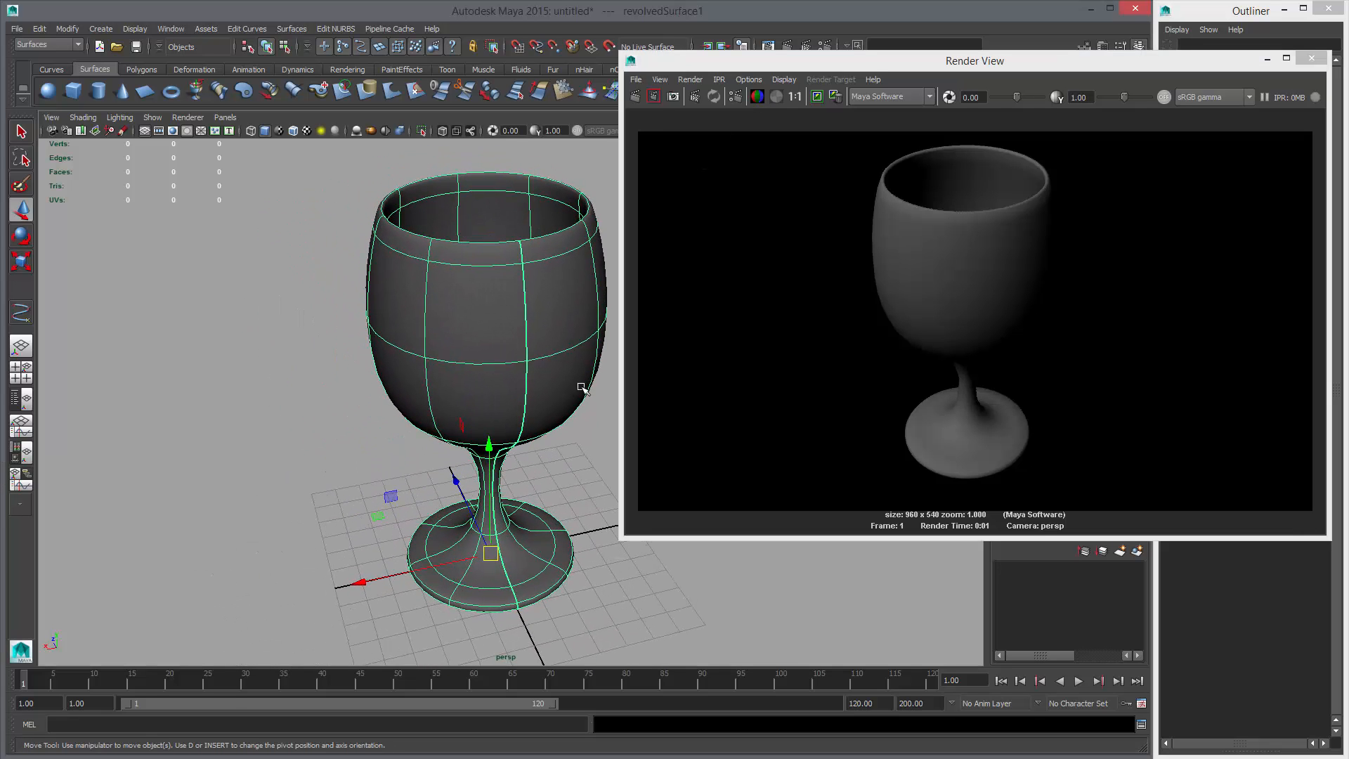
pyautogui.moveTo(796, 63); pyautogui.dragTo(837, 153)
pyautogui.keyDown('alt'); pyautogui.moveTo(558, 300); pyautogui.dragTo(539, 303, button='middle'); pyautogui.keyUp('alt')
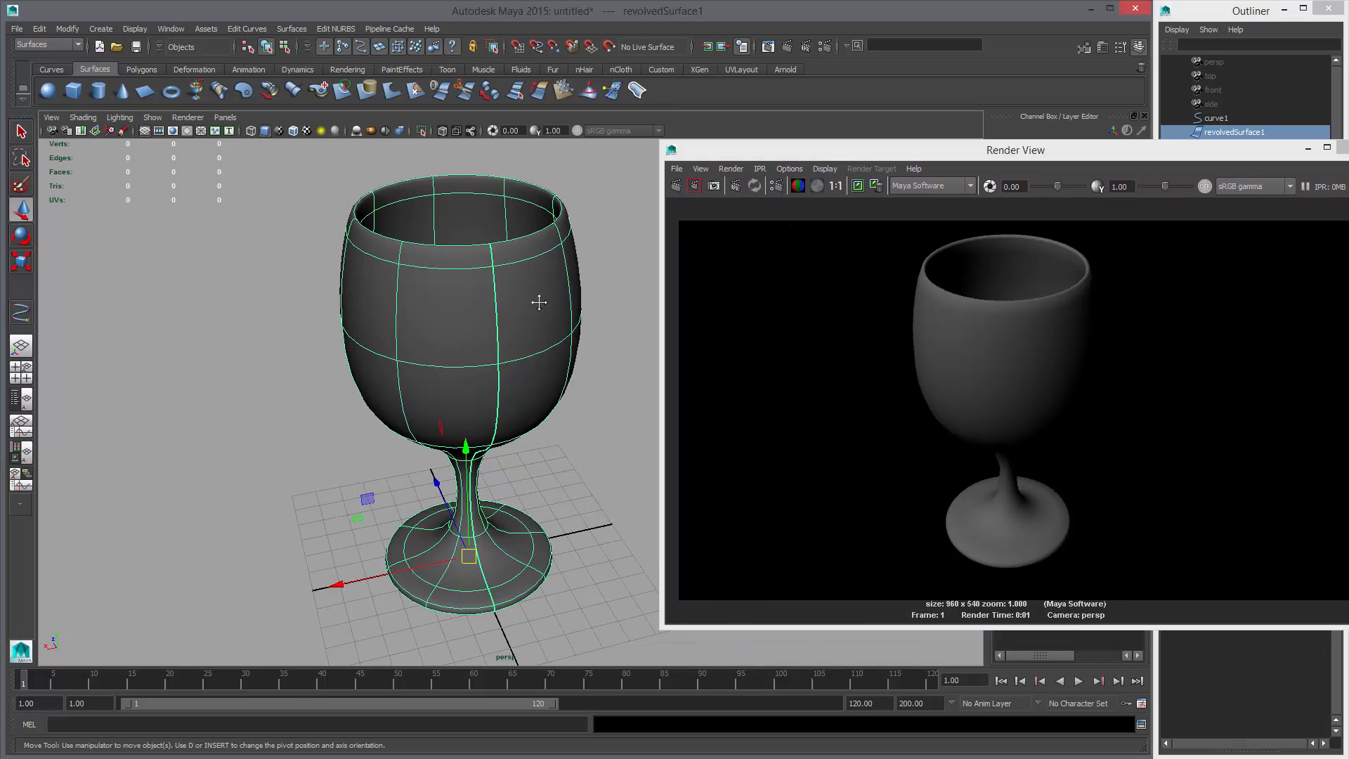
# - Turn on Display Render Tessellation in the attributes of the goblet's surface shape
pyautogui.hotkey('ctrl', 'a')
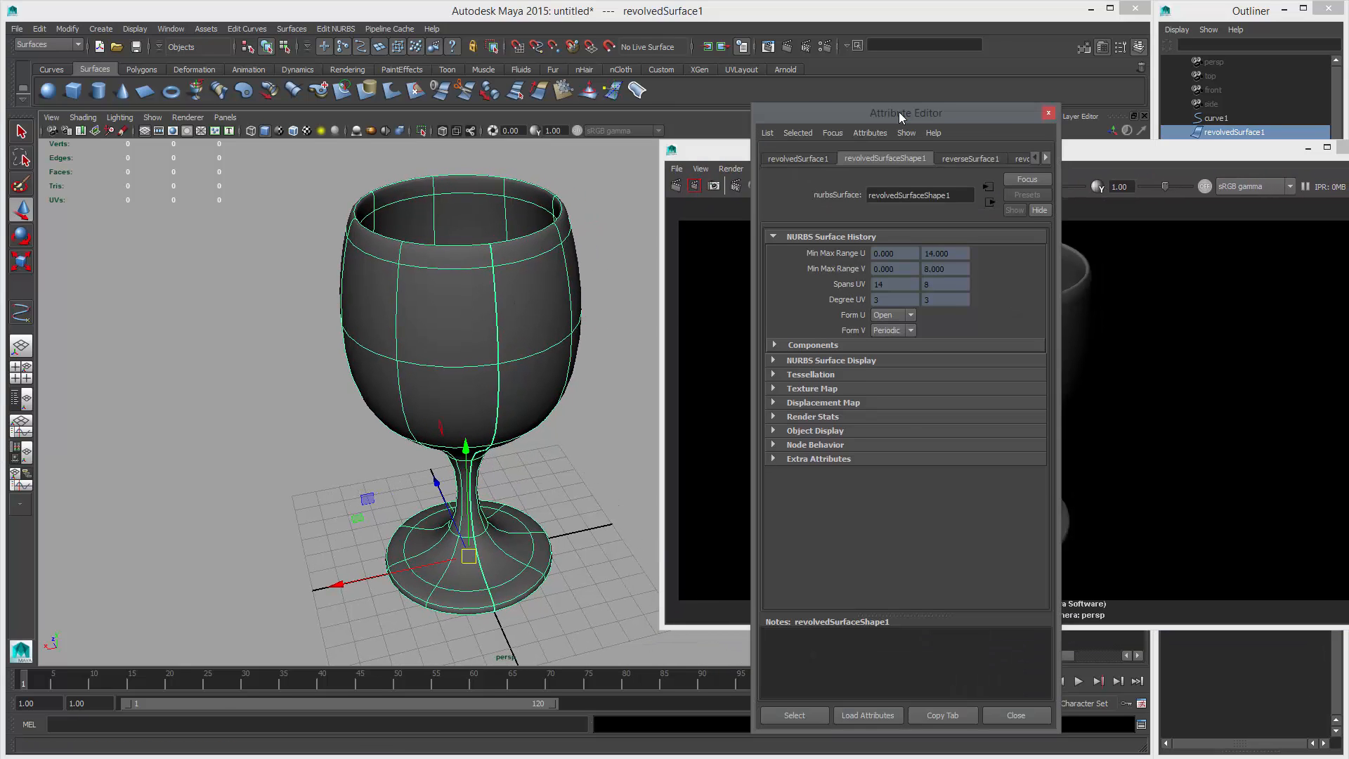
pyautogui.moveTo(901, 115); pyautogui.dragTo(752, 36)
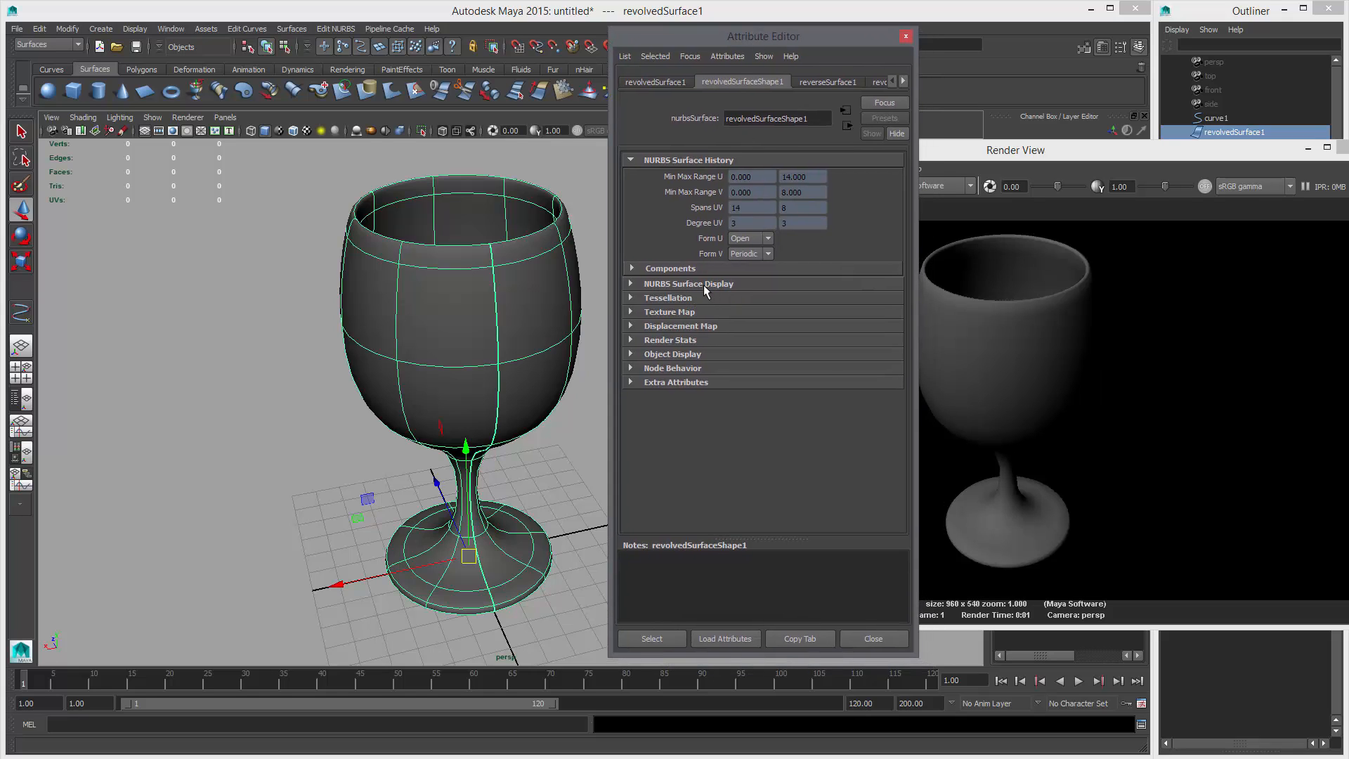
pyautogui.click(672, 296)
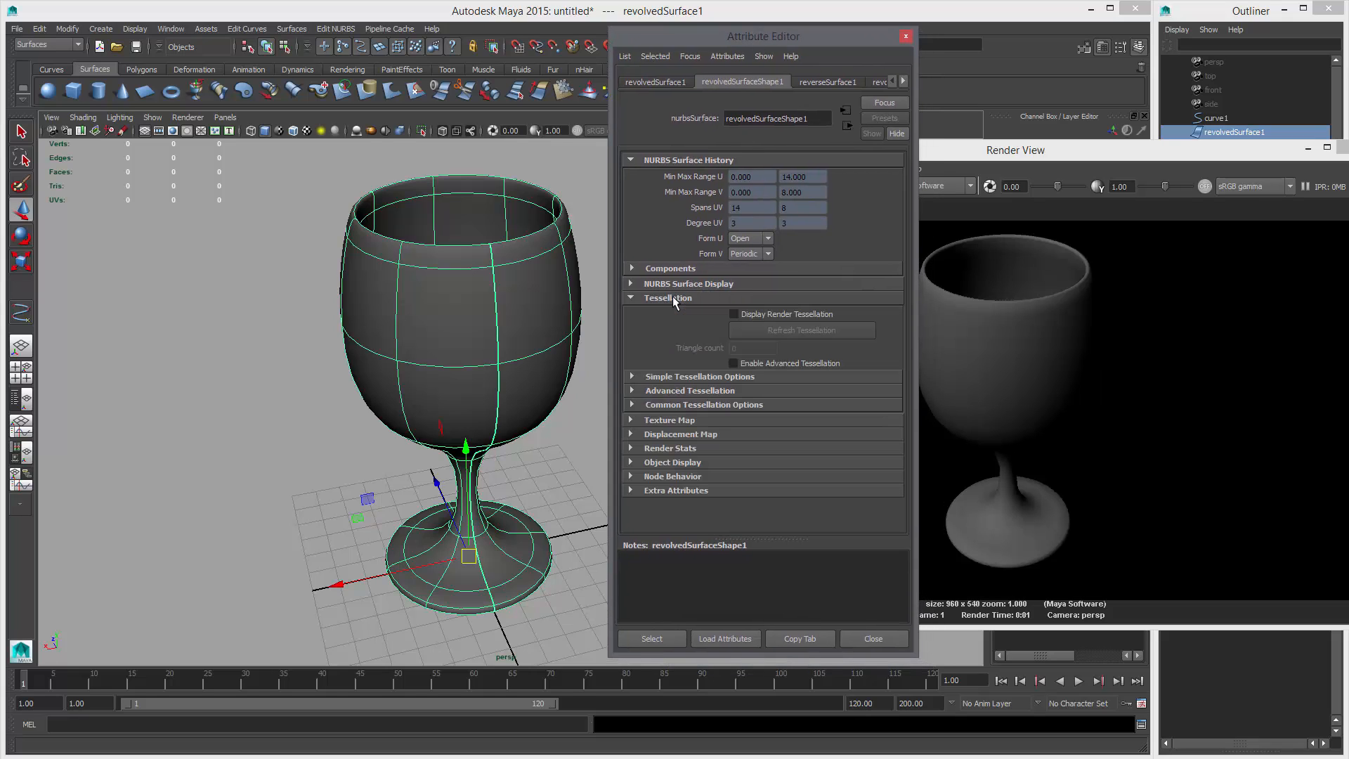
pyautogui.click(749, 314)
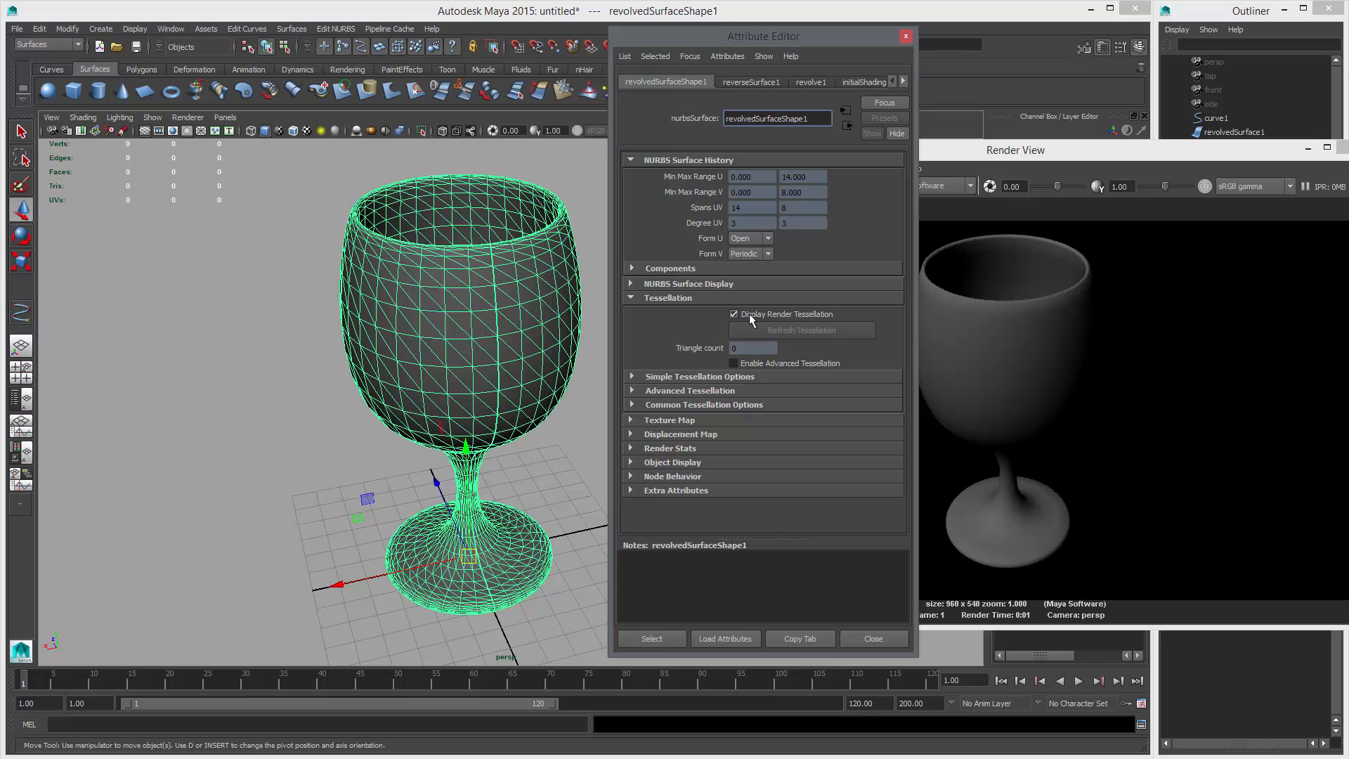
# - Examine the goblet's triangulated render tessellation on the rim, bowl and base, with the surface deselected and reselected
pyautogui.keyDown('alt'); pyautogui.moveTo(582, 266); pyautogui.dragTo(479, 279, button='middle'); pyautogui.keyUp('alt')
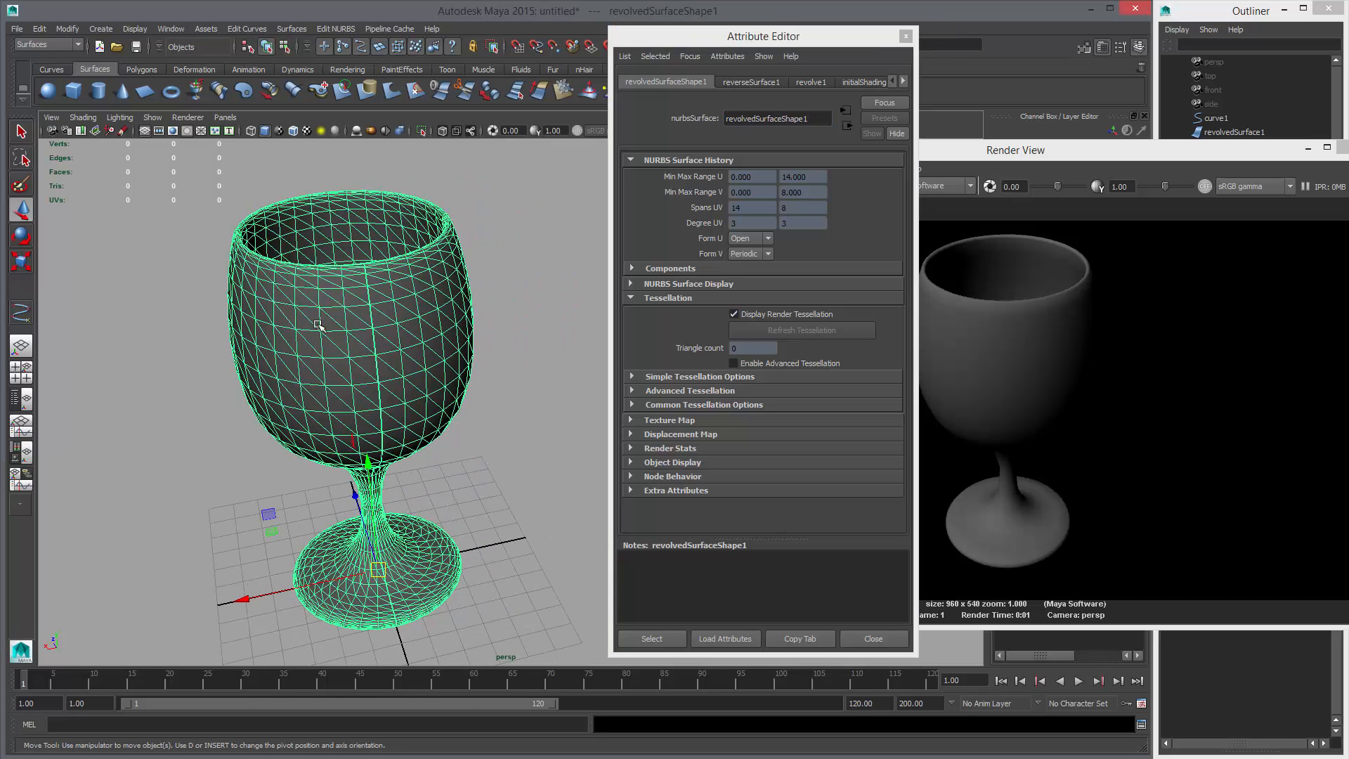
pyautogui.click(536, 336)
pyautogui.keyDown('alt'); pyautogui.moveTo(433, 320); pyautogui.dragTo(476, 365, button='middle'); pyautogui.keyUp('alt')
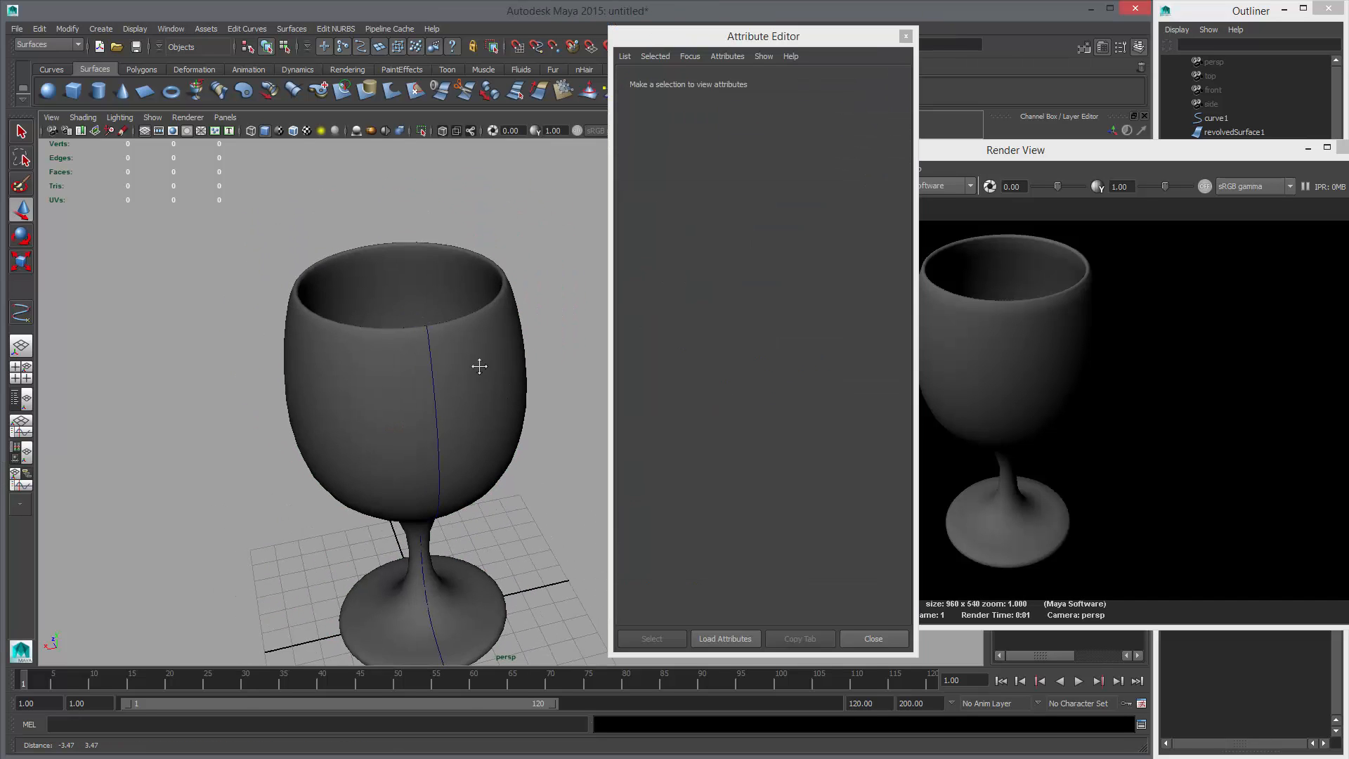
pyautogui.keyDown('alt'); pyautogui.moveTo(476, 365); pyautogui.dragTo(561, 437, button='right'); pyautogui.keyUp('alt')
pyautogui.click(461, 273)
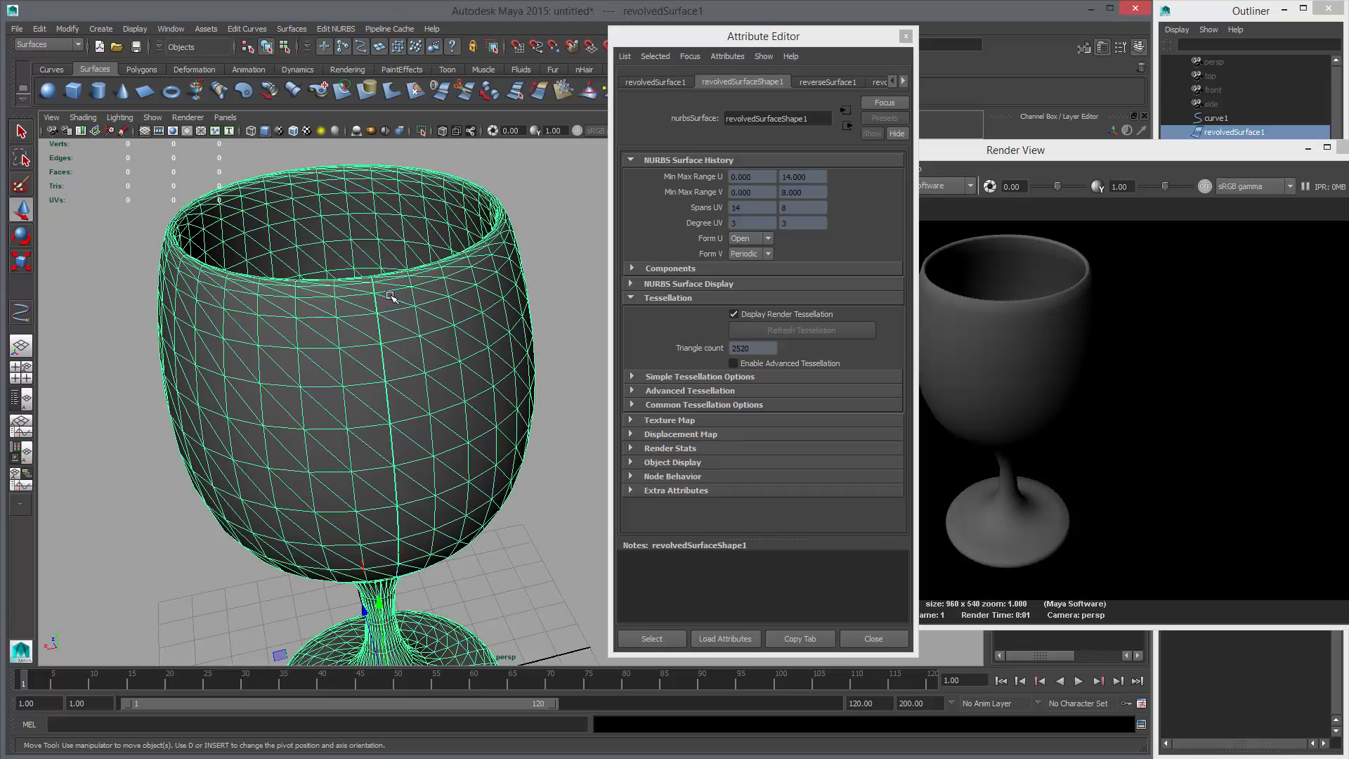
pyautogui.keyDown('alt'); pyautogui.moveTo(372, 374); pyautogui.dragTo(371, 326); pyautogui.keyUp('alt')
pyautogui.keyDown('alt'); pyautogui.moveTo(370, 325); pyautogui.dragTo(316, 303, button='right'); pyautogui.keyUp('alt')
pyautogui.keyDown('alt'); pyautogui.moveTo(337, 305); pyautogui.dragTo(404, 366); pyautogui.keyUp('alt')
pyautogui.keyDown('alt'); pyautogui.moveTo(403, 366); pyautogui.dragTo(473, 260, button='middle'); pyautogui.keyUp('alt')
pyautogui.keyDown('alt'); pyautogui.moveTo(474, 260); pyautogui.dragTo(404, 290, button='right'); pyautogui.keyUp('alt')
pyautogui.keyDown('alt'); pyautogui.moveTo(504, 302); pyautogui.dragTo(526, 424, button='middle'); pyautogui.keyUp('alt')
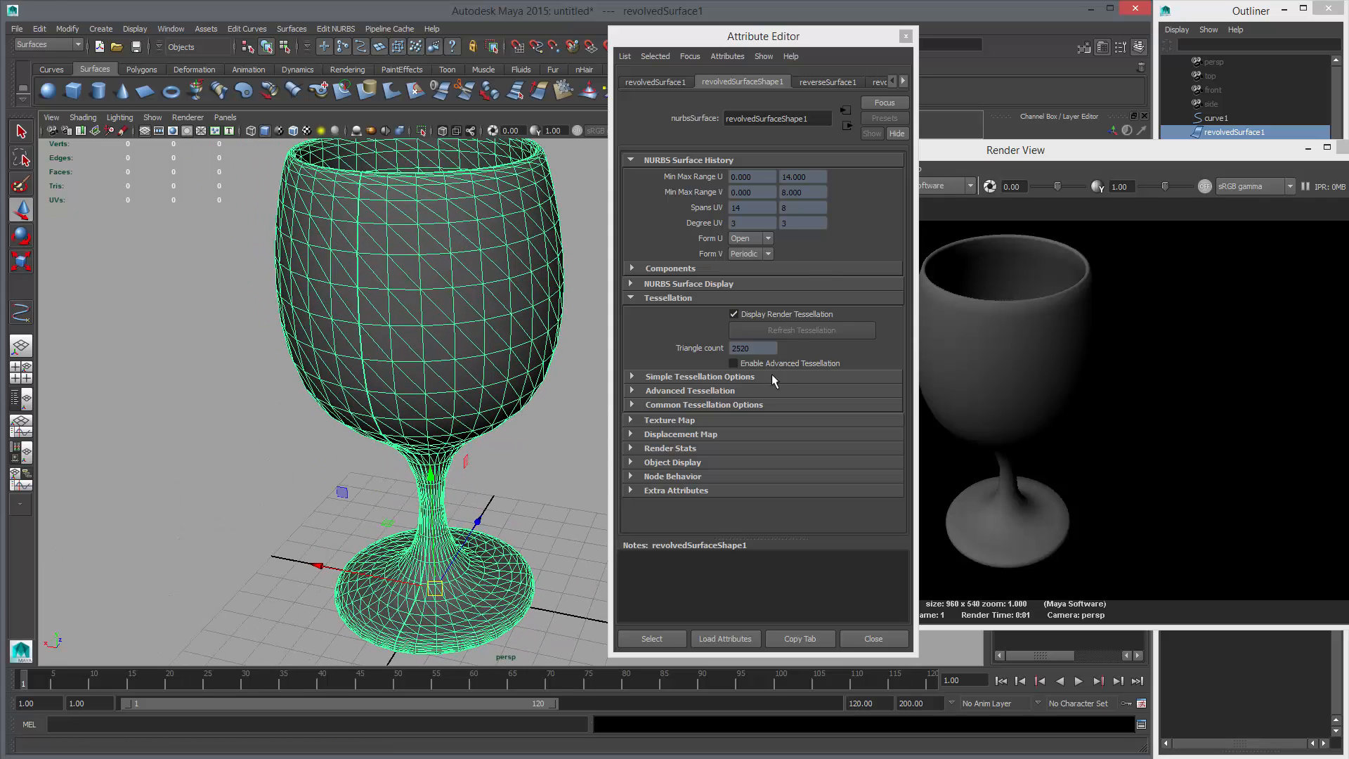
# - Set the goblet's simple tessellation to a U divisions factor of 5 and a V divisions factor of about 4.44
pyautogui.click(737, 377)
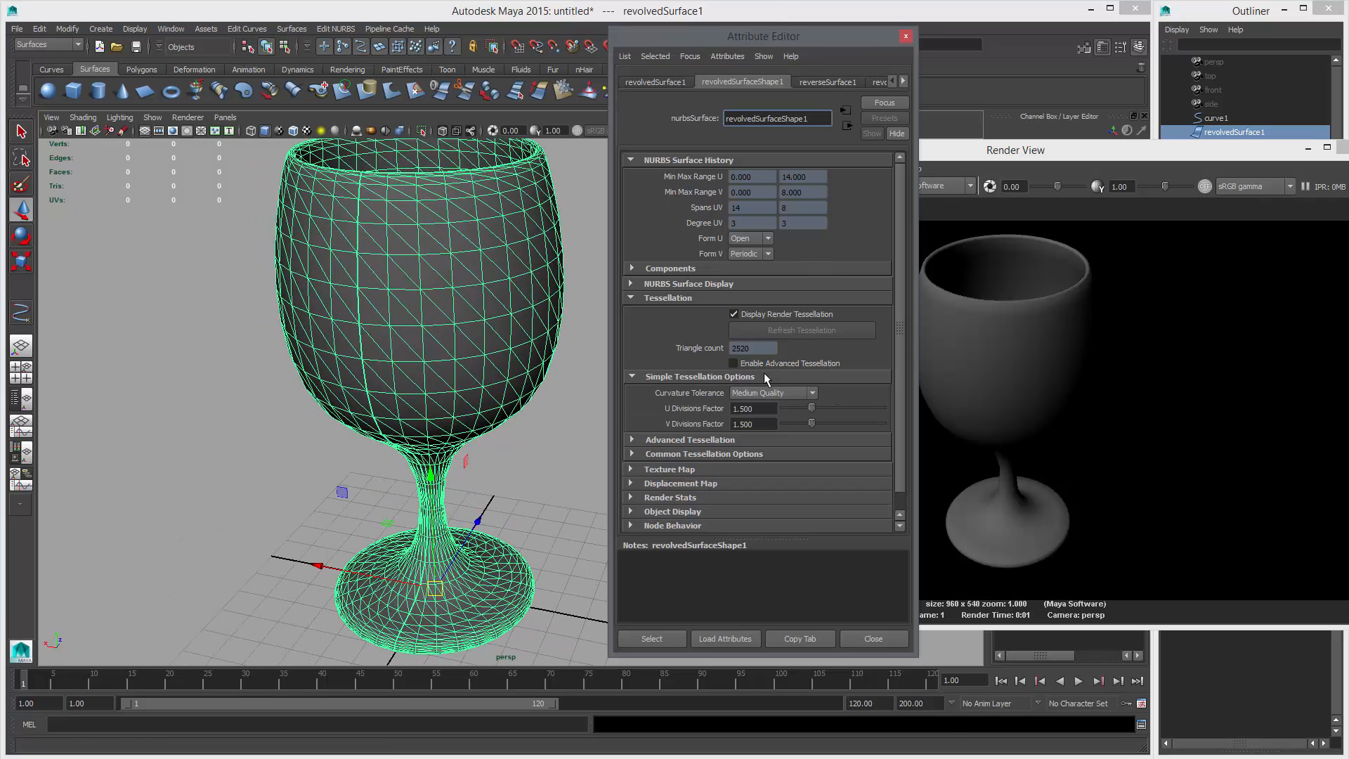
pyautogui.click(767, 409)
pyautogui.write('5')
pyautogui.press('Return')
pyautogui.click(734, 363)
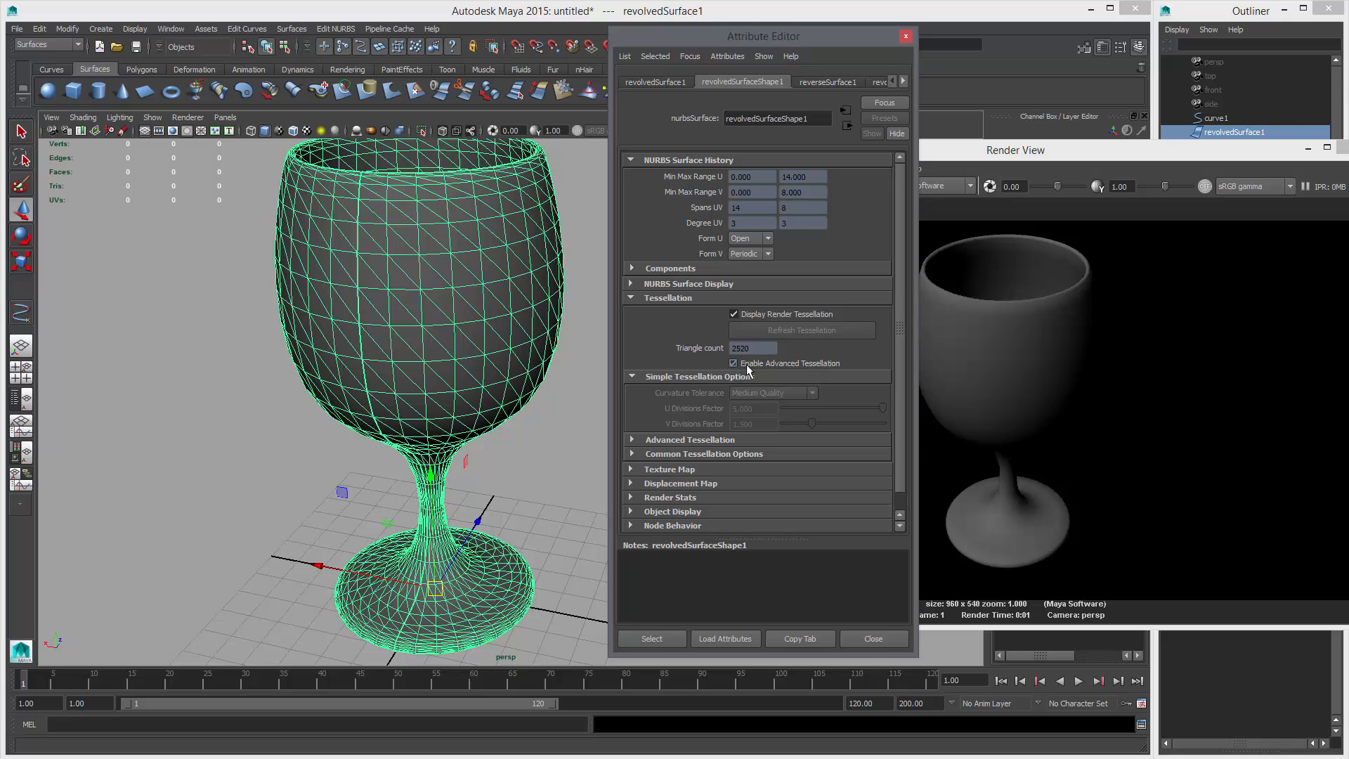
pyautogui.click(745, 364)
pyautogui.click(714, 439)
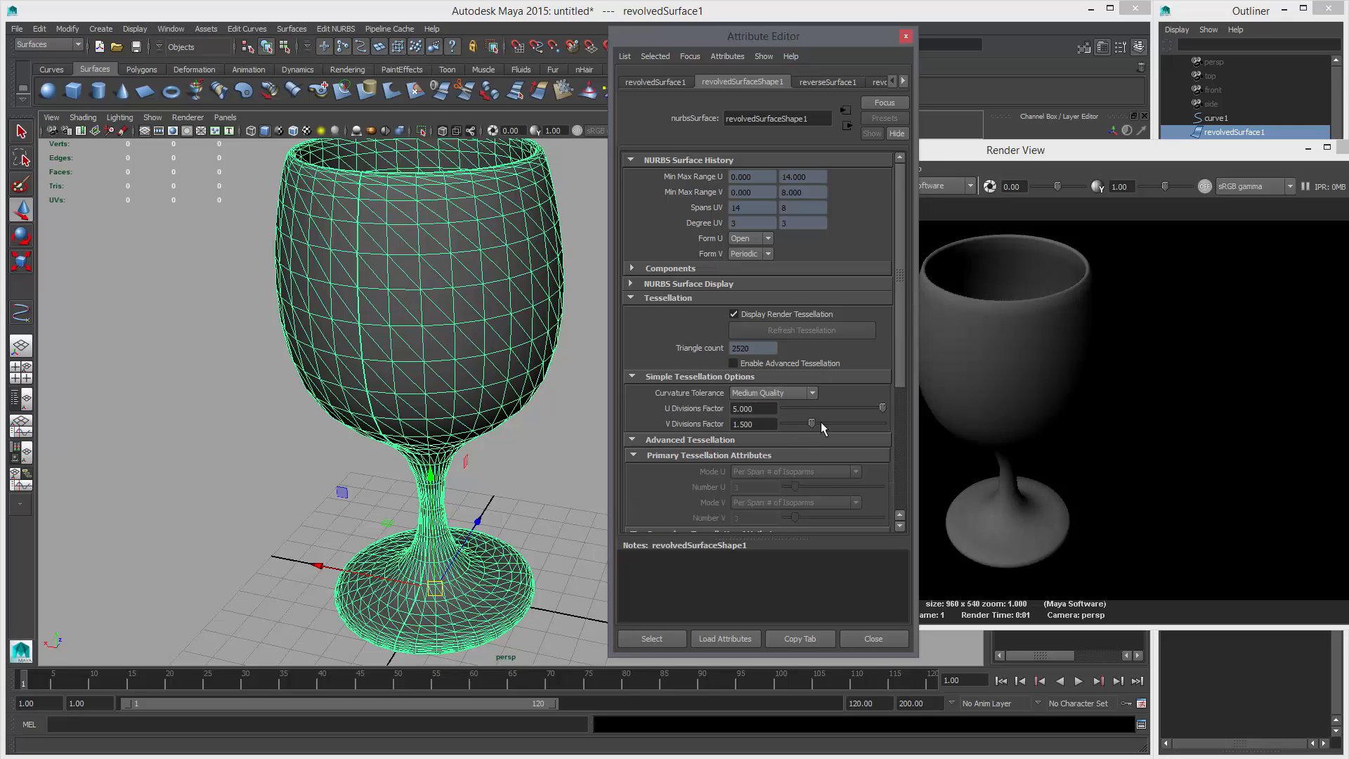
# - Enable Advanced Tessellation and set both Number U and Number V to 12, keeping Mode U at Per Span # of Isoparms
pyautogui.click(789, 364)
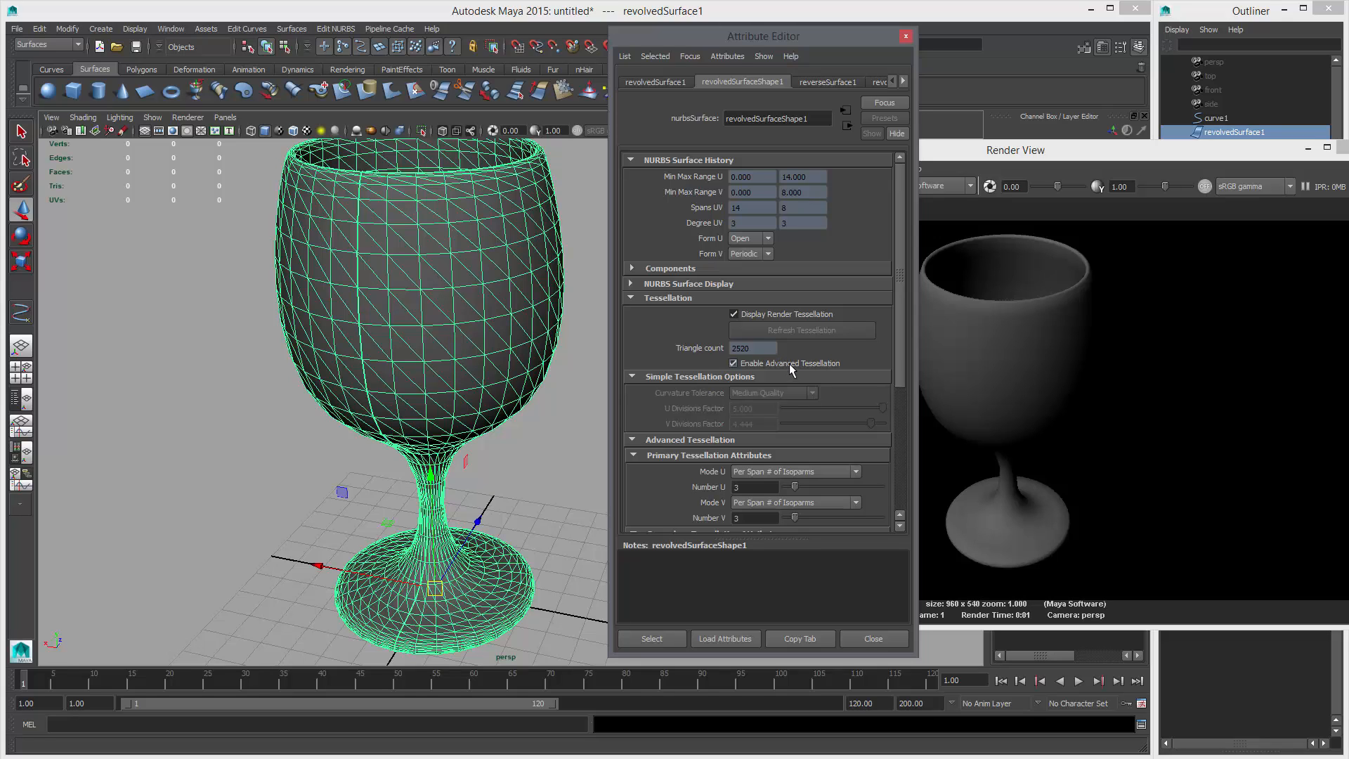
pyautogui.scroll(-3, 696, 411)
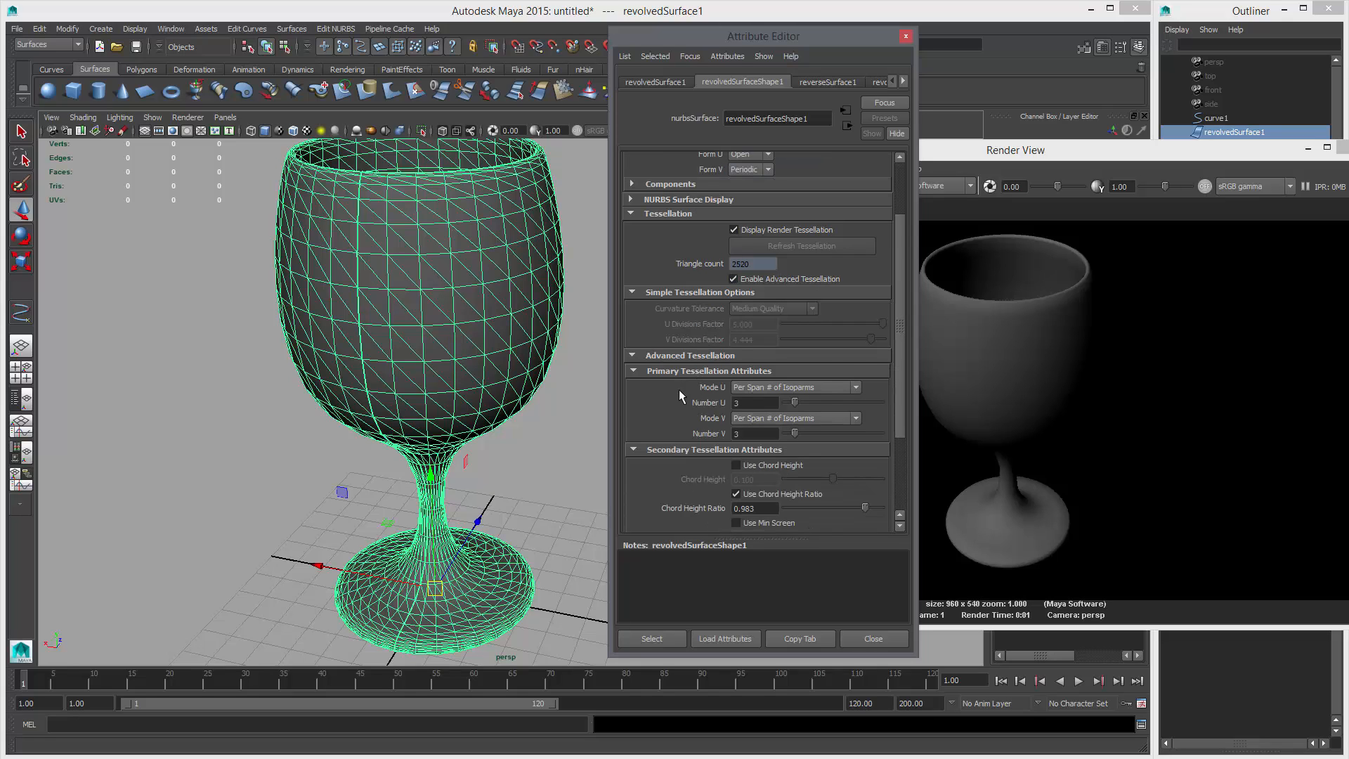
pyautogui.scroll(-1, 703, 386)
pyautogui.click(707, 329)
pyautogui.click(707, 328)
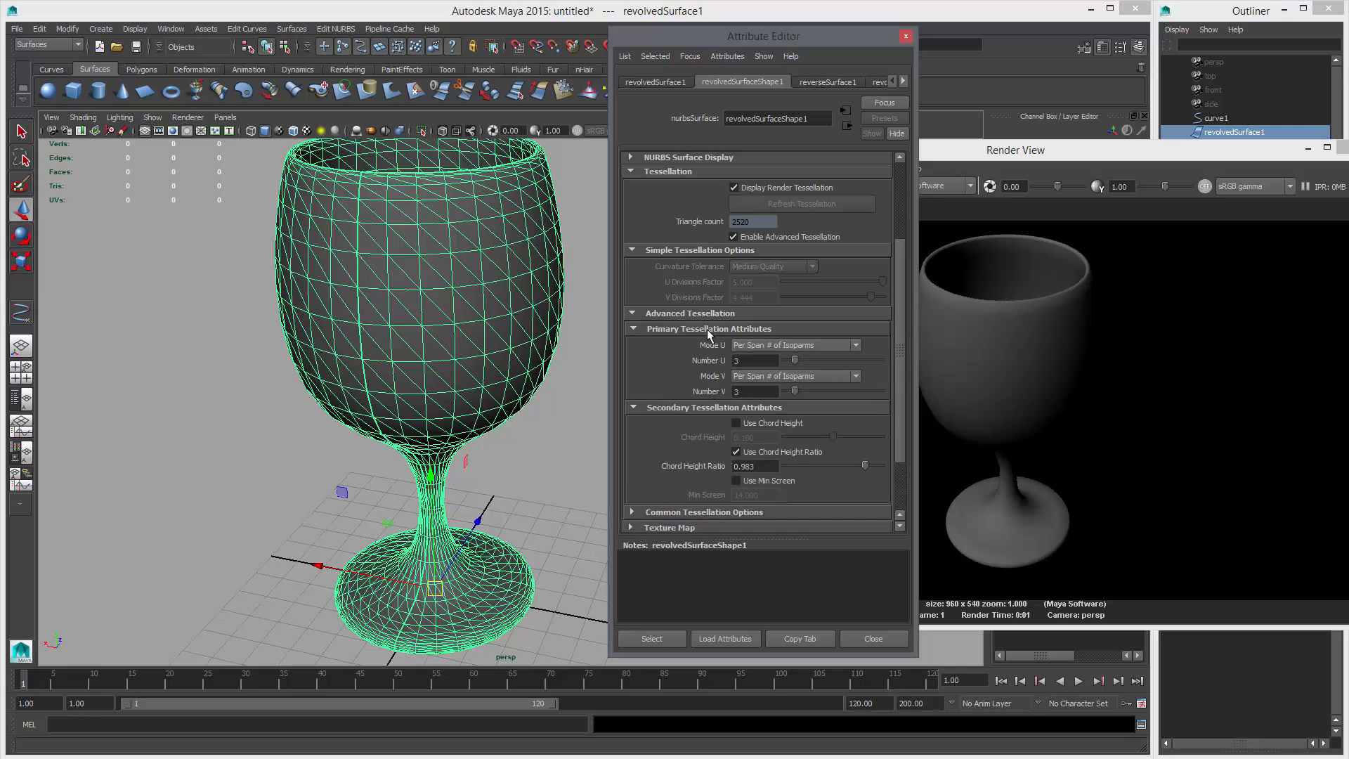
pyautogui.moveTo(816, 361); pyautogui.dragTo(842, 362)
pyautogui.click(809, 346)
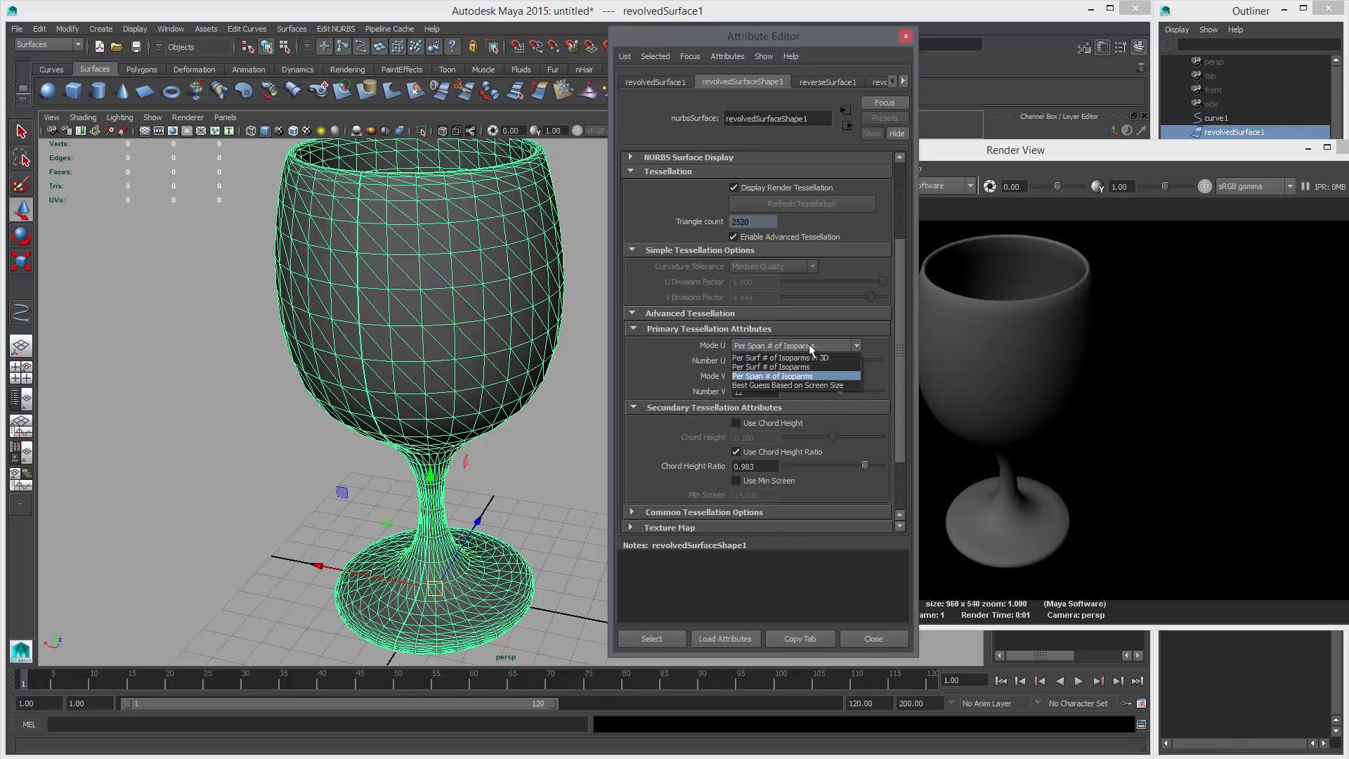
pyautogui.click(809, 347)
# - Switch the perspective view's renderer to Legacy Default Viewport to display the goblet's denser tessellation
pyautogui.keyDown('alt'); pyautogui.moveTo(444, 343); pyautogui.dragTo(369, 330, button='right'); pyautogui.keyUp('alt')
pyautogui.keyDown('alt'); pyautogui.moveTo(369, 309); pyautogui.dragTo(343, 332, button='middle'); pyautogui.keyUp('alt')
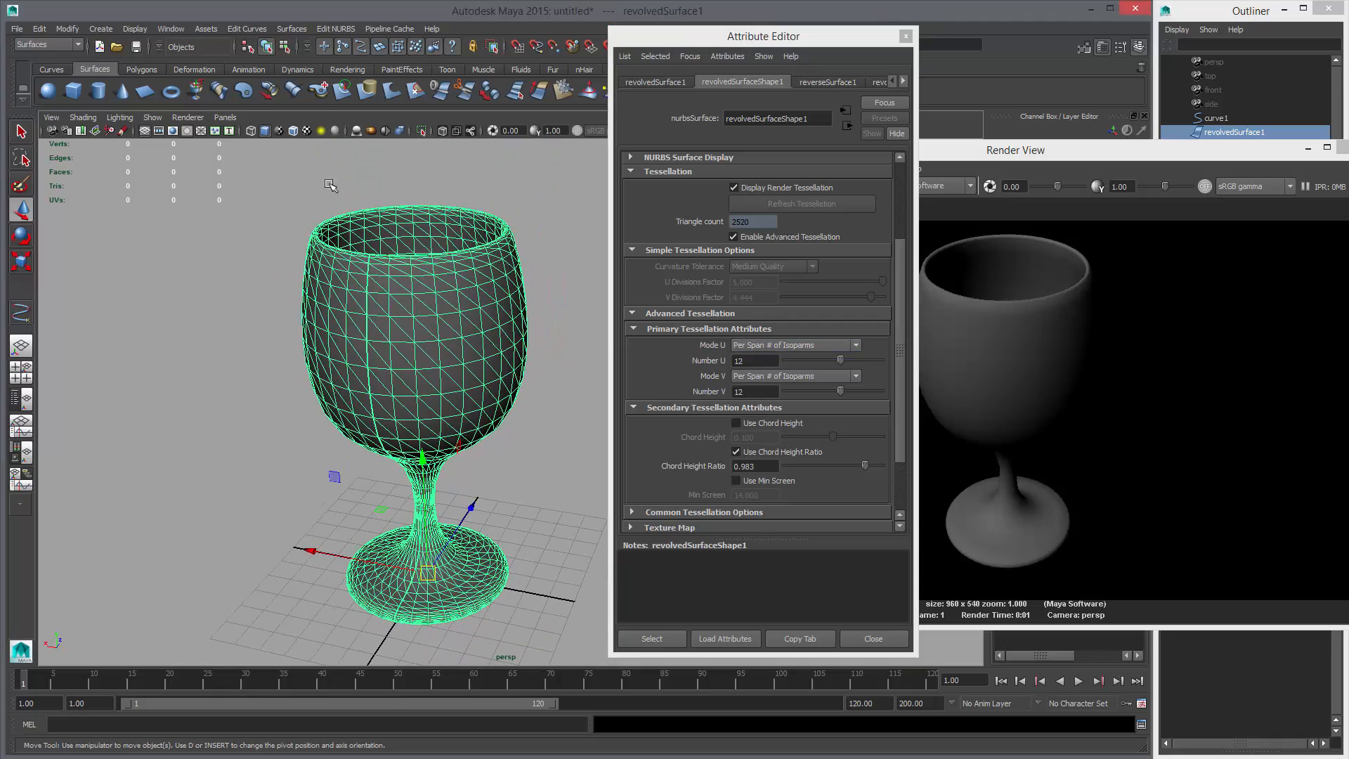
pyautogui.click(196, 118)
pyautogui.click(204, 138)
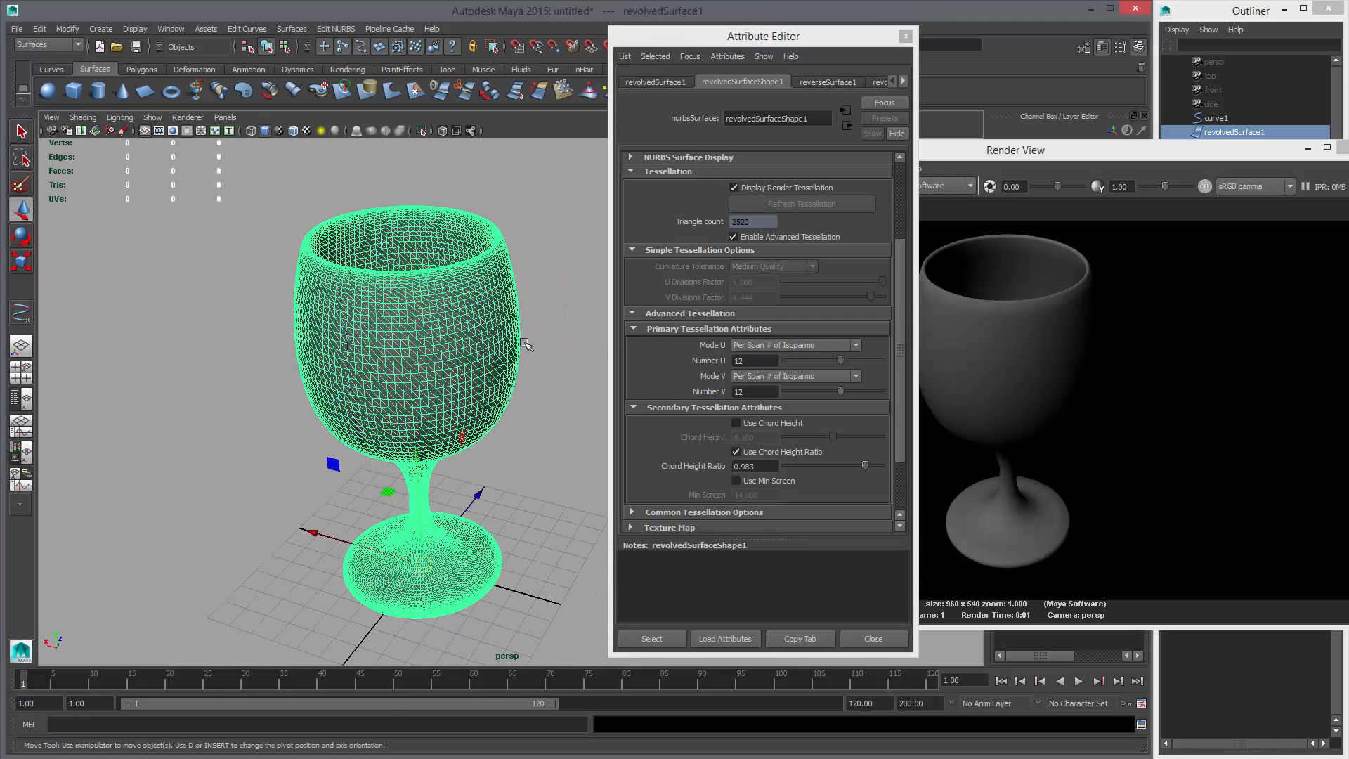
pyautogui.scroll(2, 562, 338)
# - Review the available viewport renderers, keep Legacy Default Viewport, and examine the goblet's tessellation up close
pyautogui.click(188, 118)
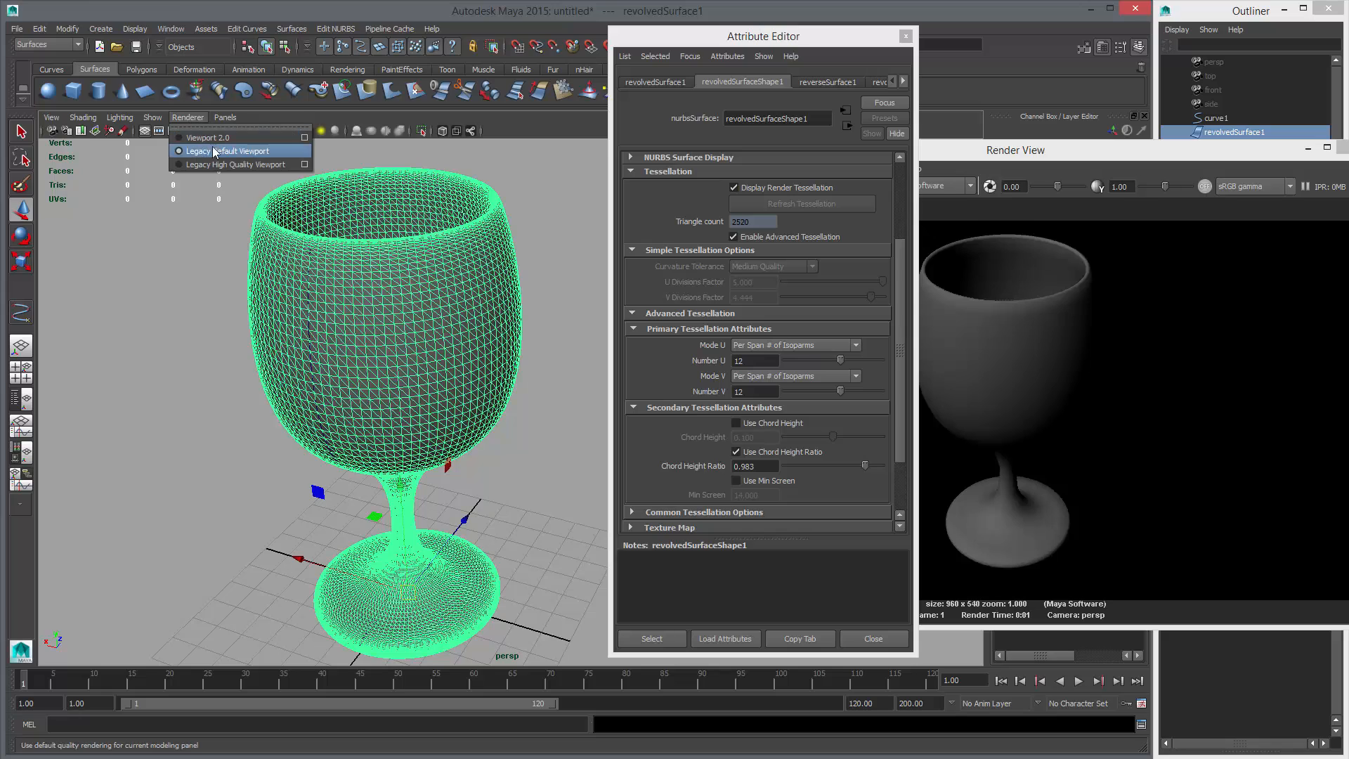
pyautogui.click(565, 317)
pyautogui.keyDown('alt'); pyautogui.moveTo(523, 285); pyautogui.dragTo(538, 278, button='middle'); pyautogui.keyUp('alt')
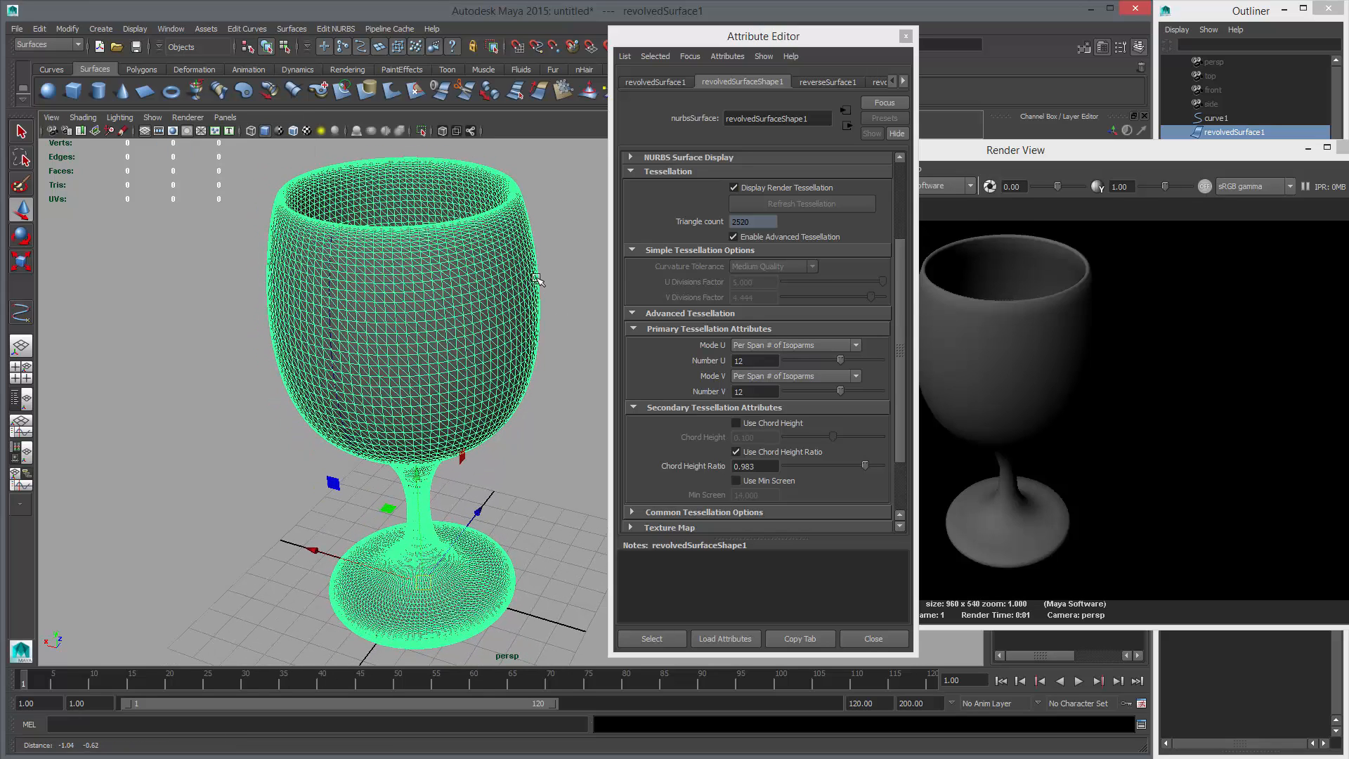
pyautogui.click(188, 117)
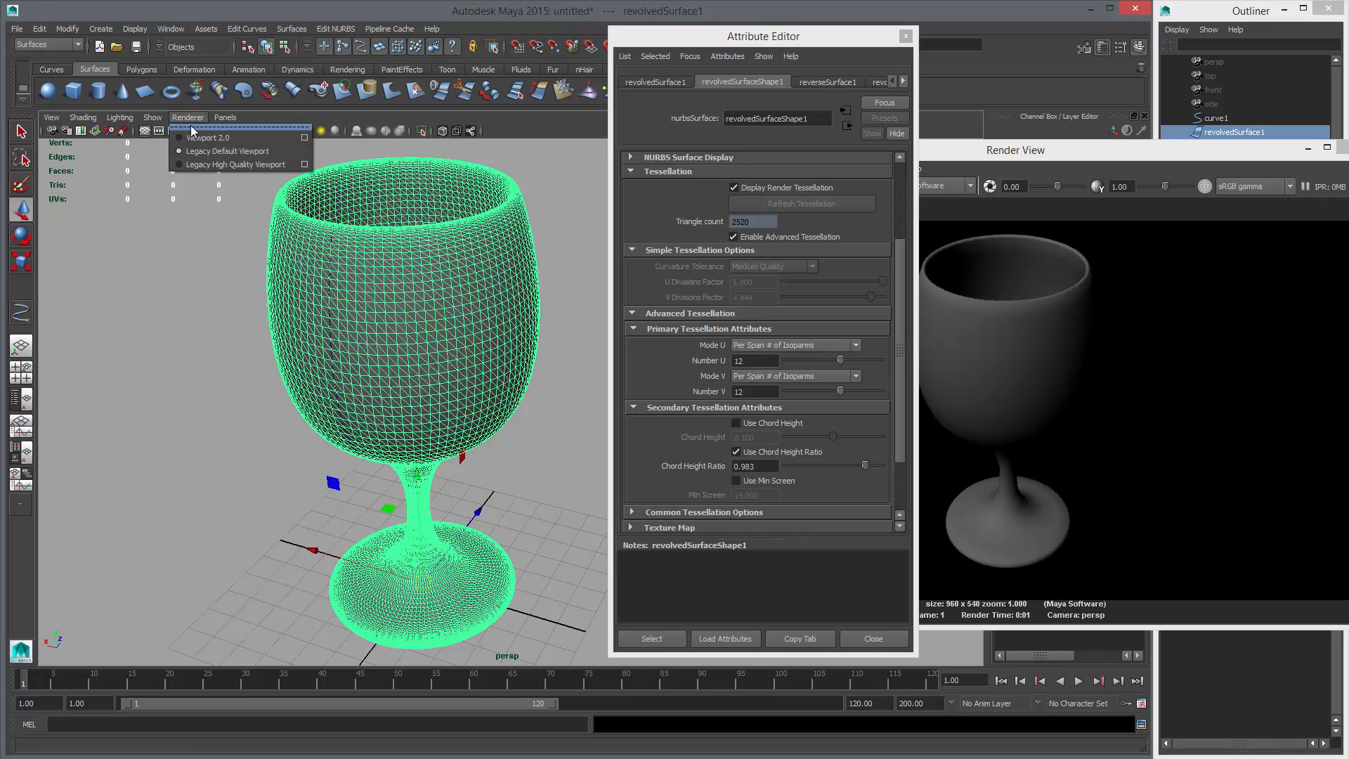
pyautogui.click(192, 119)
pyautogui.click(189, 120)
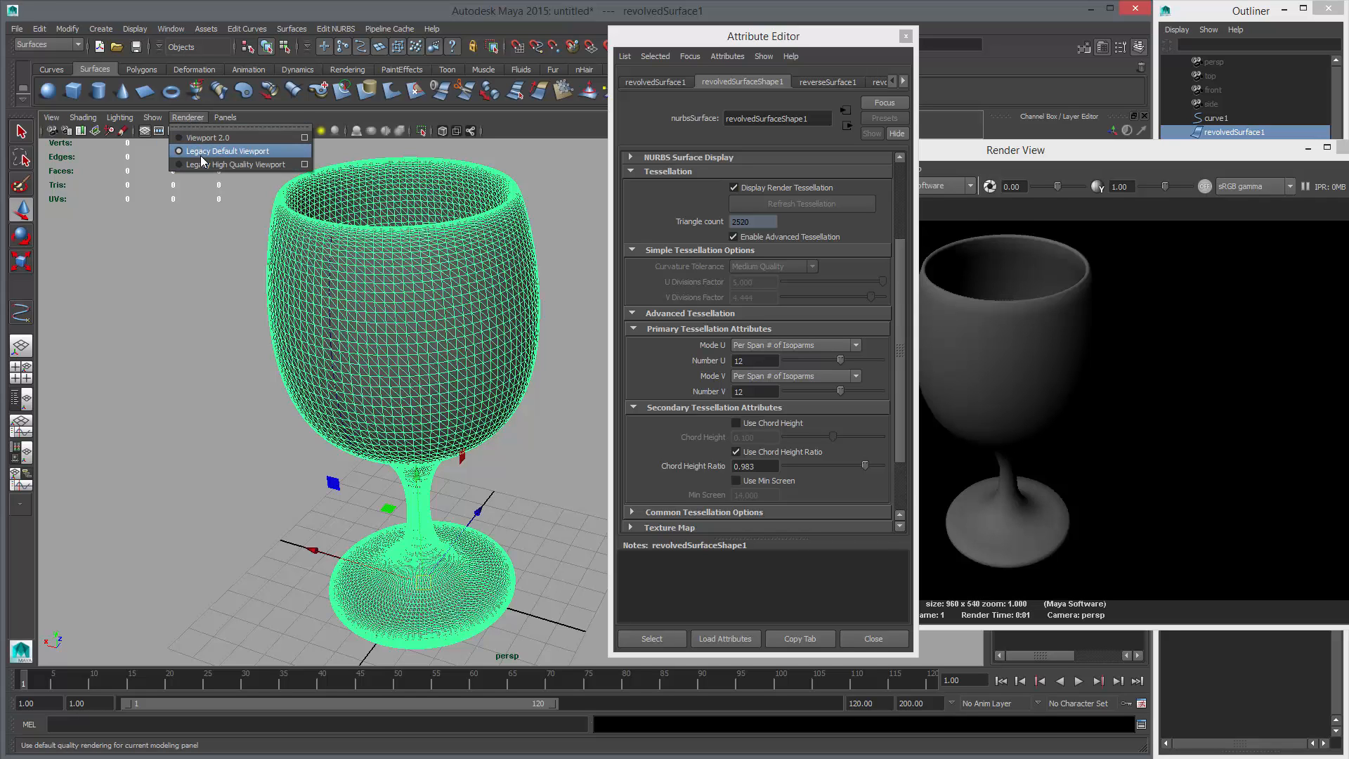
pyautogui.click(201, 153)
pyautogui.keyDown('alt'); pyautogui.moveTo(457, 326); pyautogui.dragTo(444, 336); pyautogui.keyUp('alt')
pyautogui.keyDown('alt'); pyautogui.moveTo(444, 336); pyautogui.dragTo(469, 340, button='right'); pyautogui.keyUp('alt')
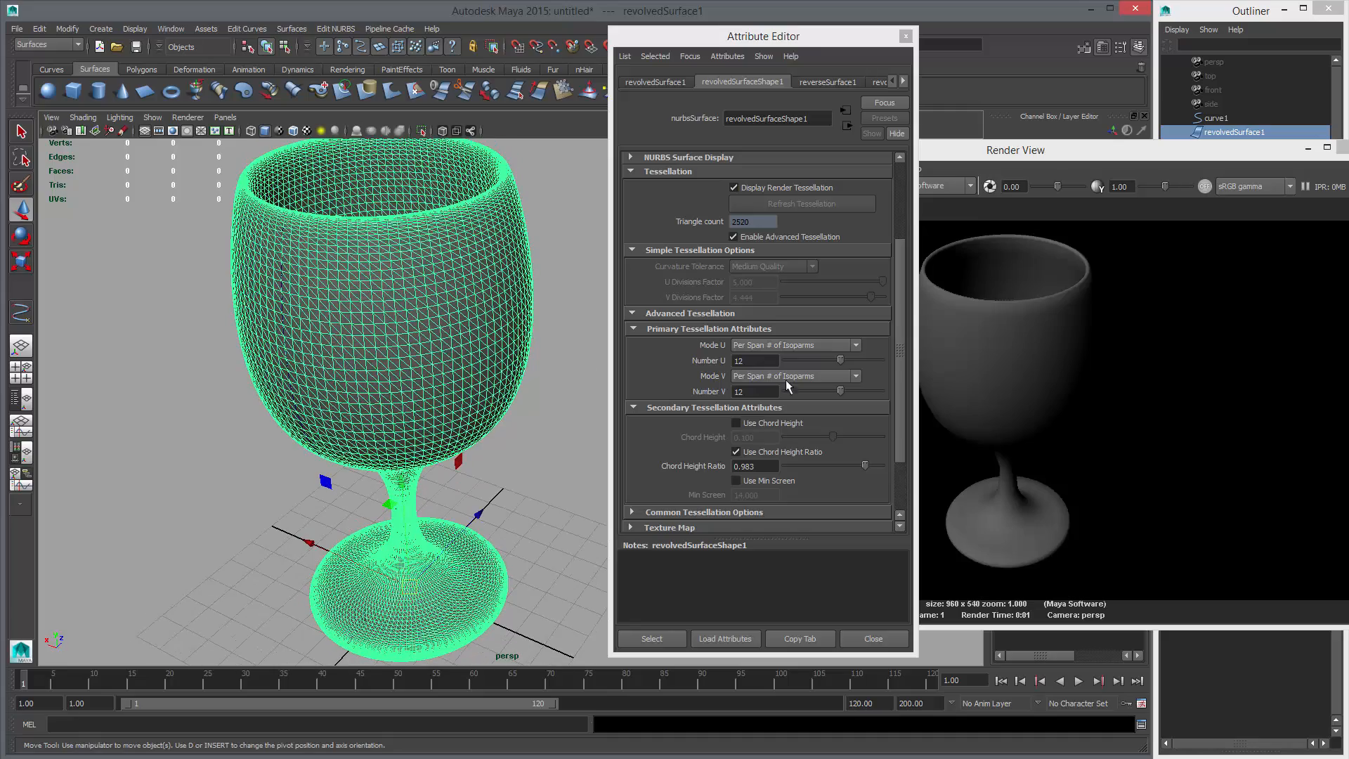
# - Raise the goblet's primary tessellation attributes Number U and Number V to 20 each
pyautogui.click(825, 361)
pyautogui.moveTo(812, 358); pyautogui.dragTo(901, 361)
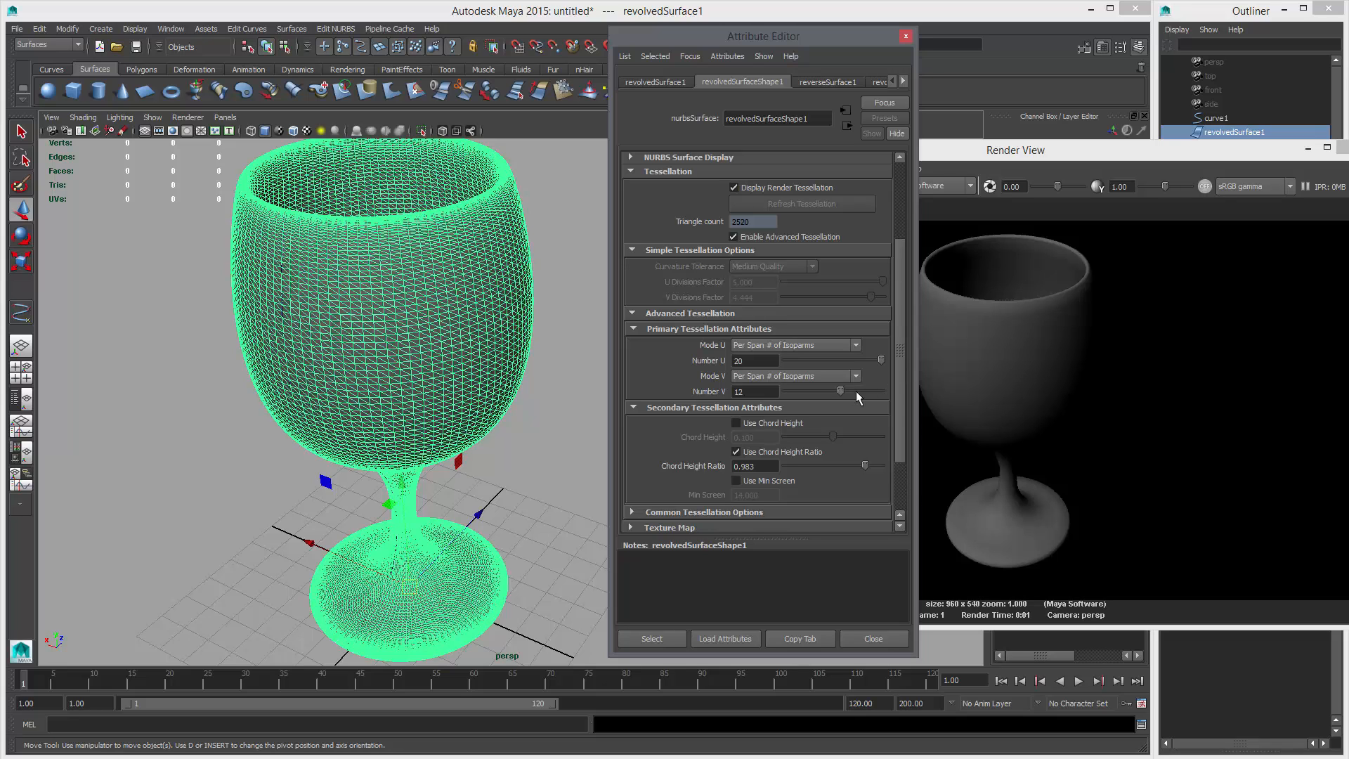
pyautogui.moveTo(891, 395); pyautogui.dragTo(866, 390)
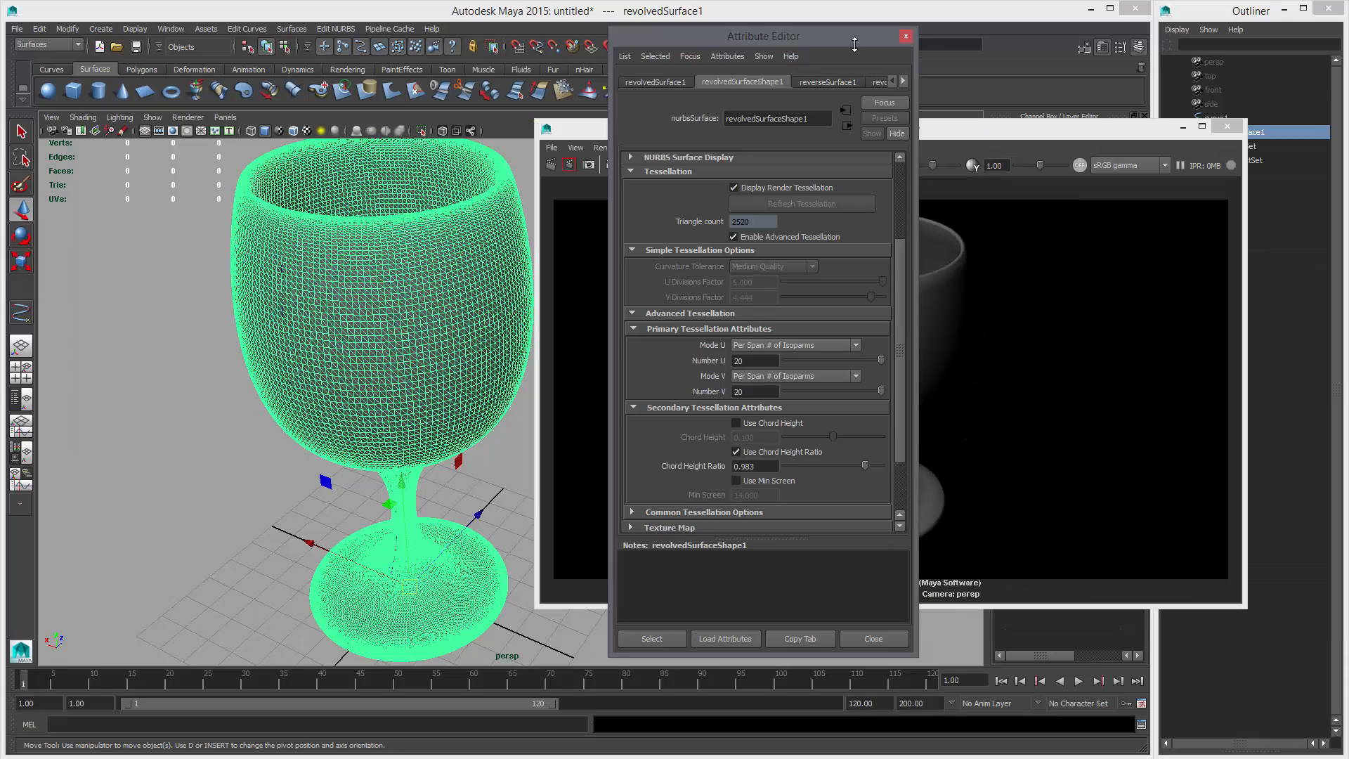
# - Render the goblet again with the raised tessellation values and close the Attribute Editor and Render View
pyautogui.moveTo(827, 42); pyautogui.dragTo(470, 50)
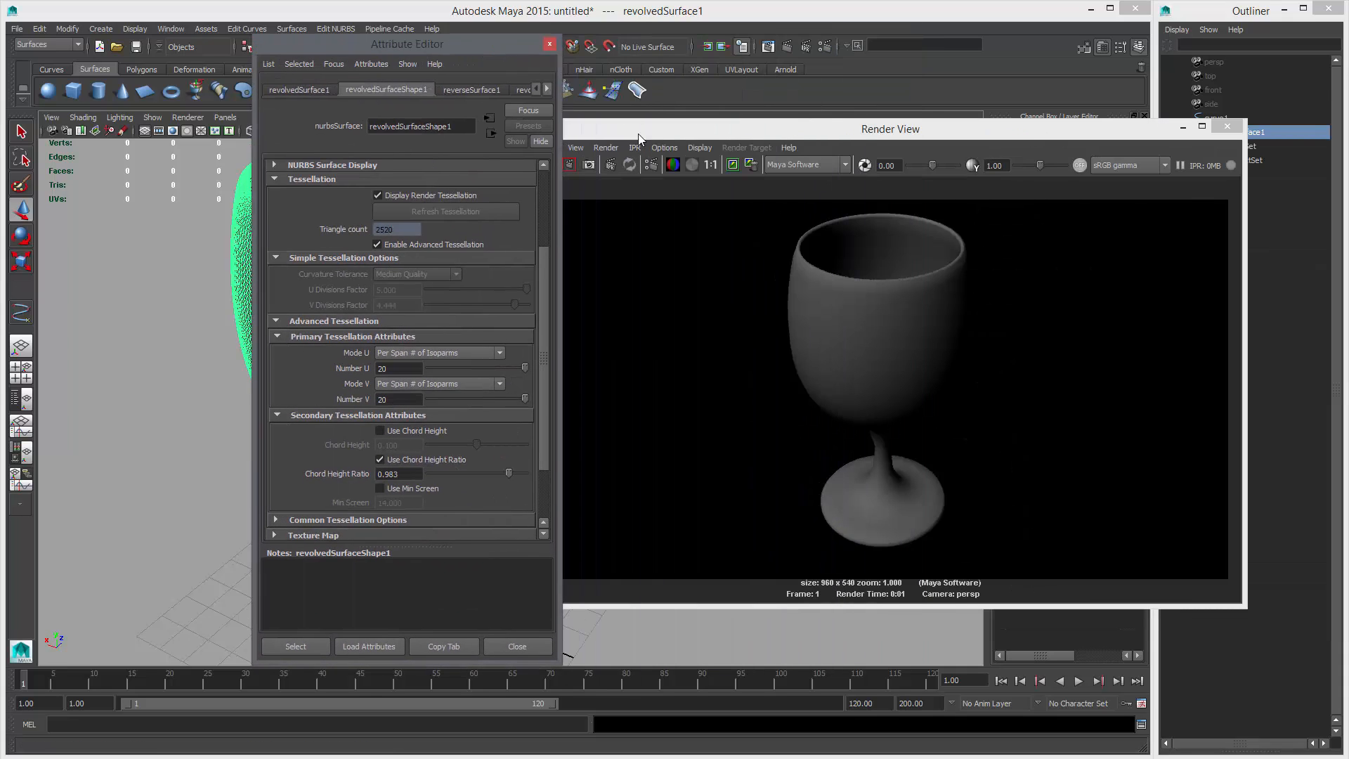
pyautogui.moveTo(638, 133); pyautogui.dragTo(720, 127)
pyautogui.click(631, 156)
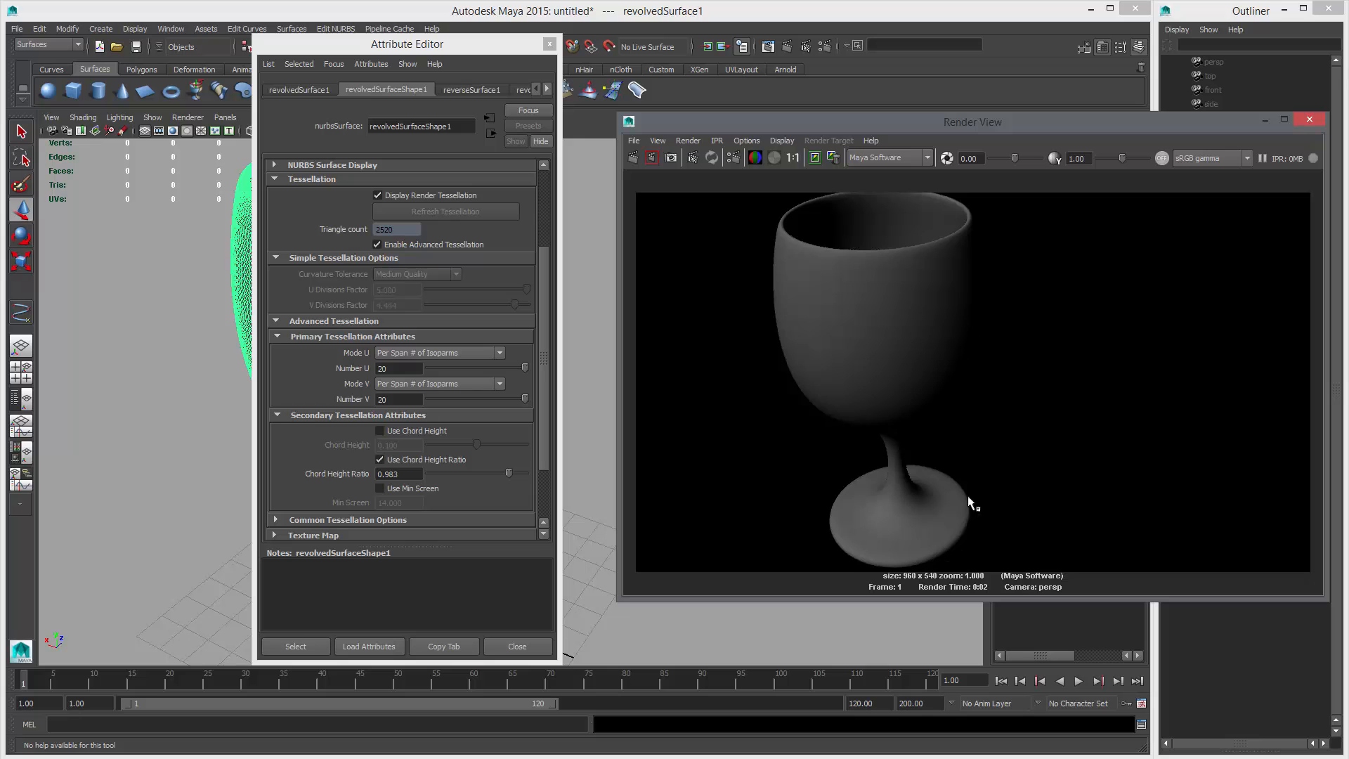
pyautogui.click(550, 43)
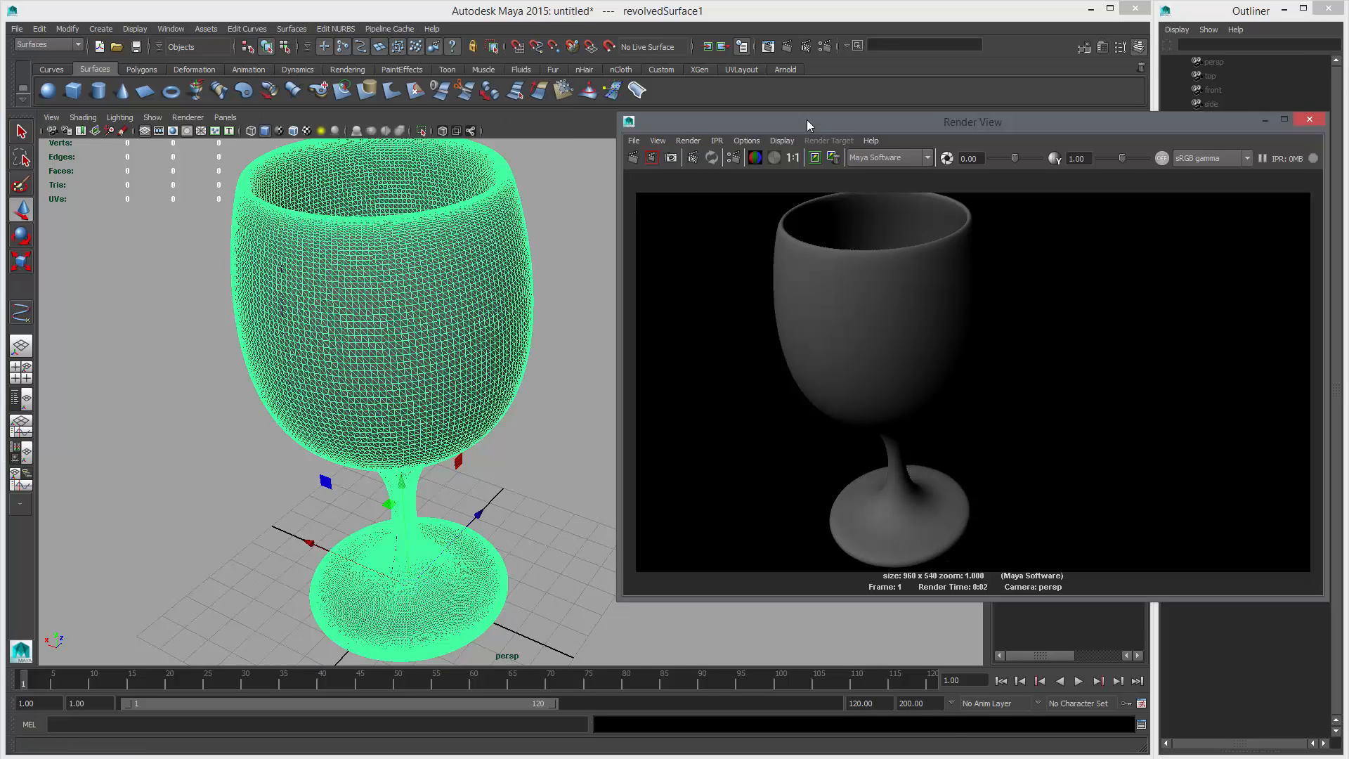
pyautogui.moveTo(806, 119); pyautogui.dragTo(632, 113)
pyautogui.click(1134, 113)
# - Turn off Display Render Tessellation for the goblet surface and close its attributes
pyautogui.keyDown('alt'); pyautogui.moveTo(836, 322); pyautogui.dragTo(588, 329); pyautogui.keyUp('alt')
pyautogui.click(804, 319)
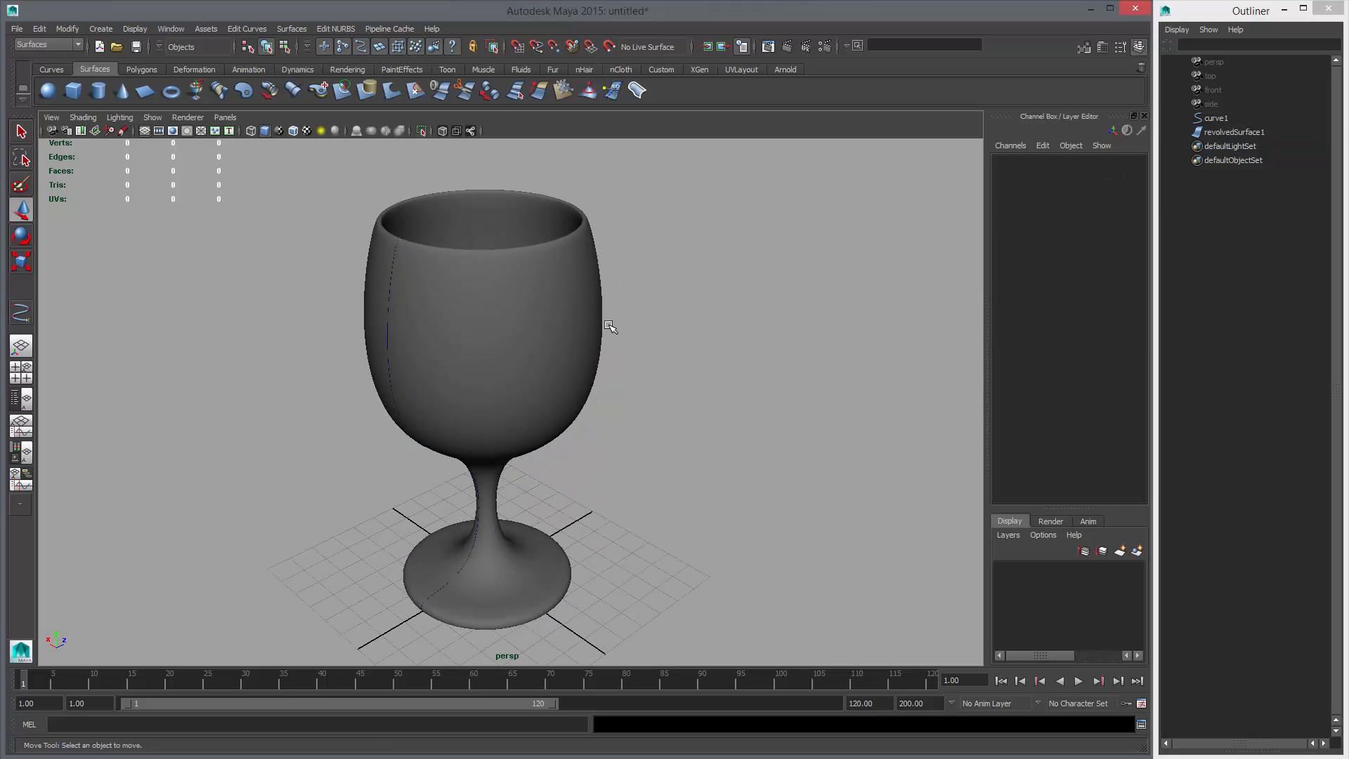
pyautogui.click(587, 320)
pyautogui.keyDown('alt'); pyautogui.moveTo(668, 356); pyautogui.dragTo(726, 319, button='middle'); pyautogui.keyUp('alt')
pyautogui.hotkey('ctrl', 'a')
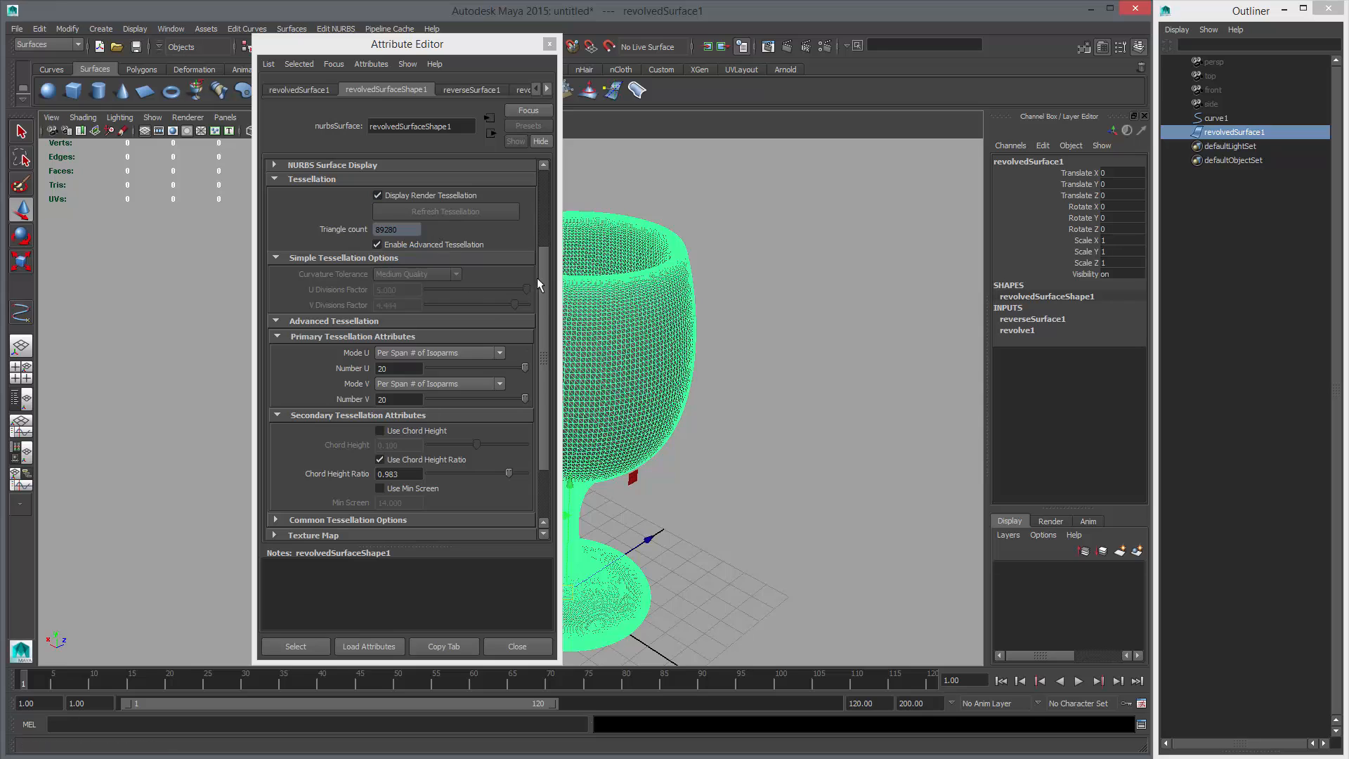
pyautogui.moveTo(537, 277); pyautogui.dragTo(540, 172)
pyautogui.click(418, 322)
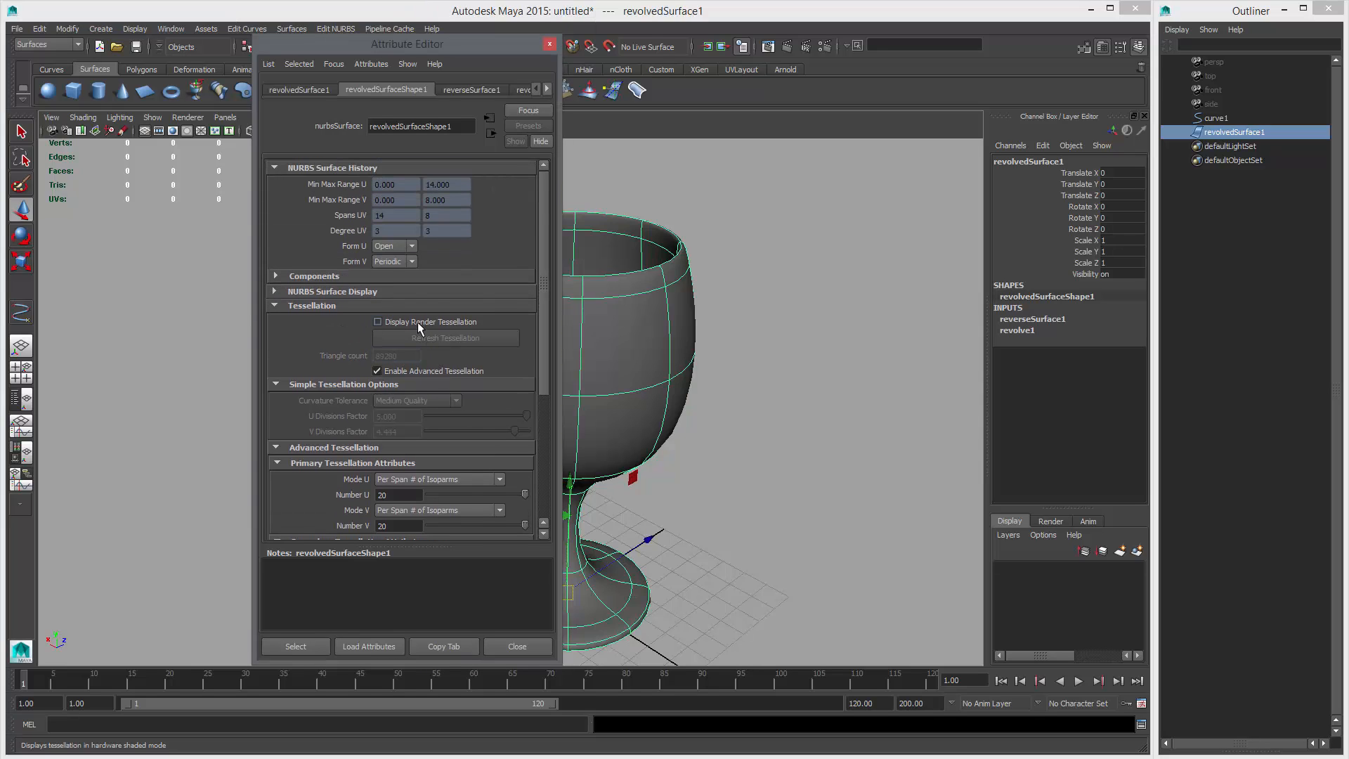
pyautogui.moveTo(533, 50); pyautogui.dragTo(946, 53)
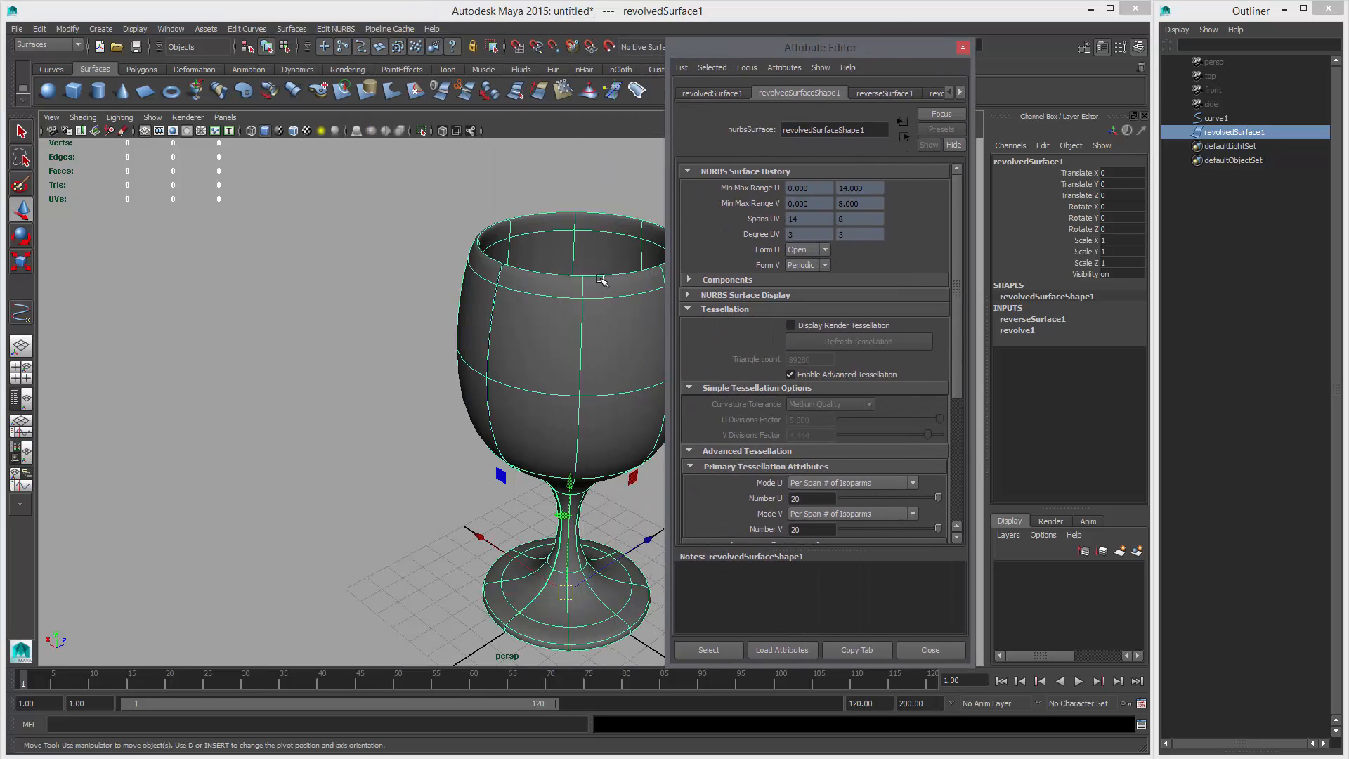
pyautogui.press('f')
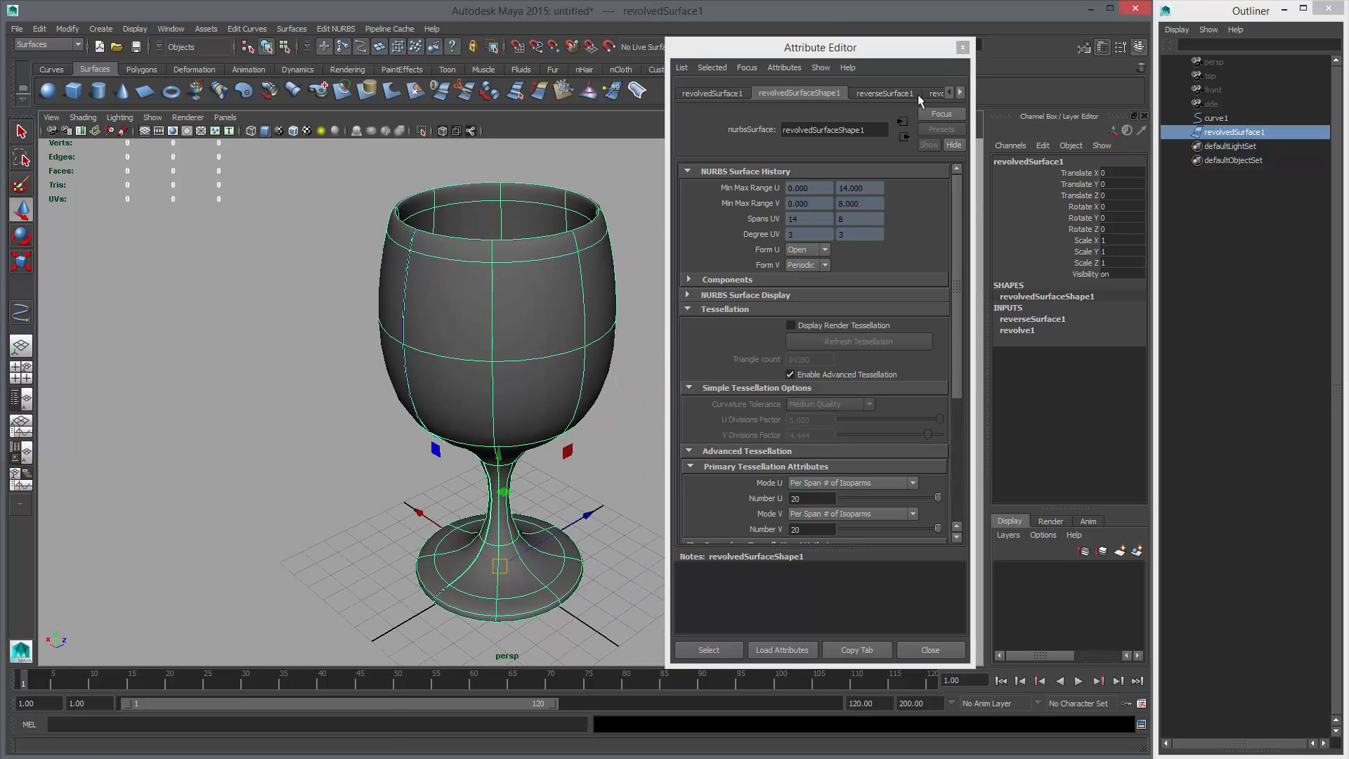
pyautogui.click(962, 47)
# - Examine the goblet's UV layout in the UV Texture Editor with the image and grid display turned off
pyautogui.keyDown('alt'); pyautogui.moveTo(616, 355); pyautogui.dragTo(434, 362); pyautogui.keyUp('alt')
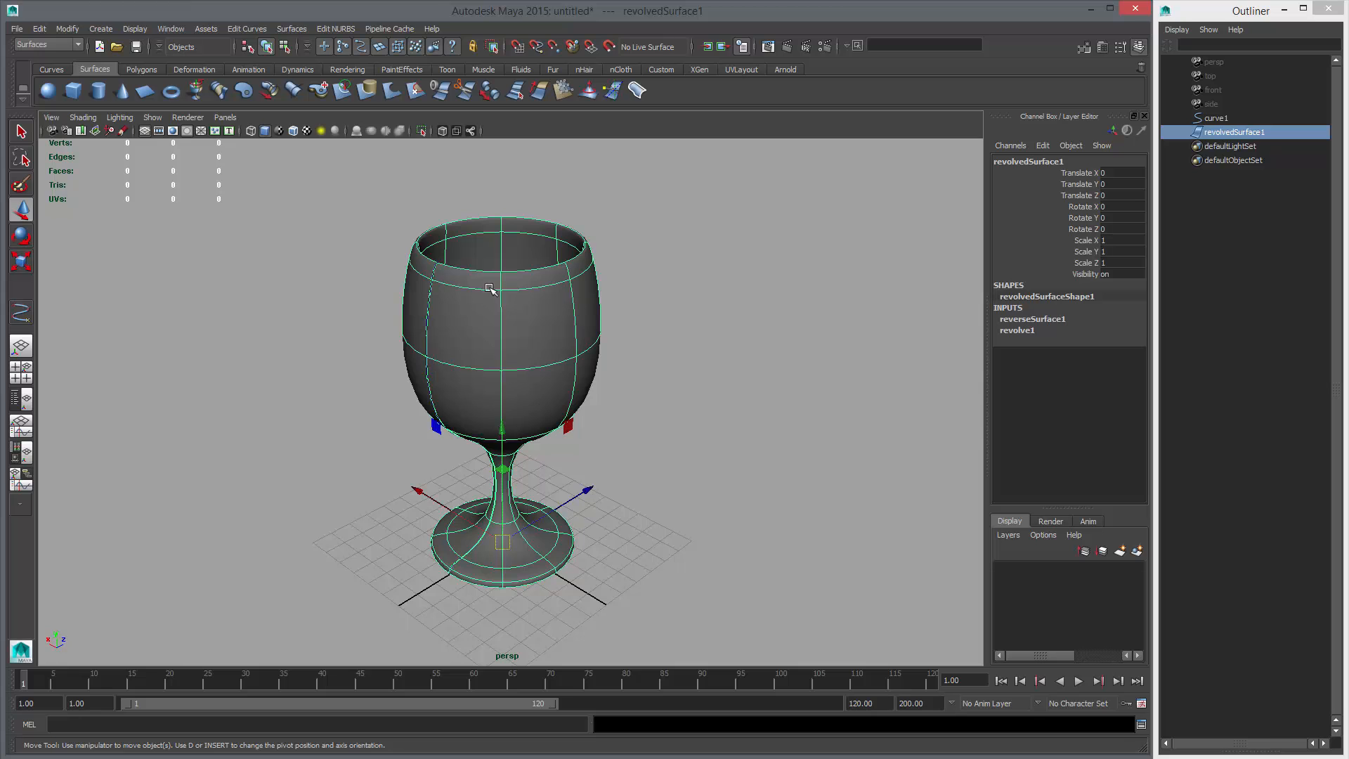
pyautogui.click(141, 69)
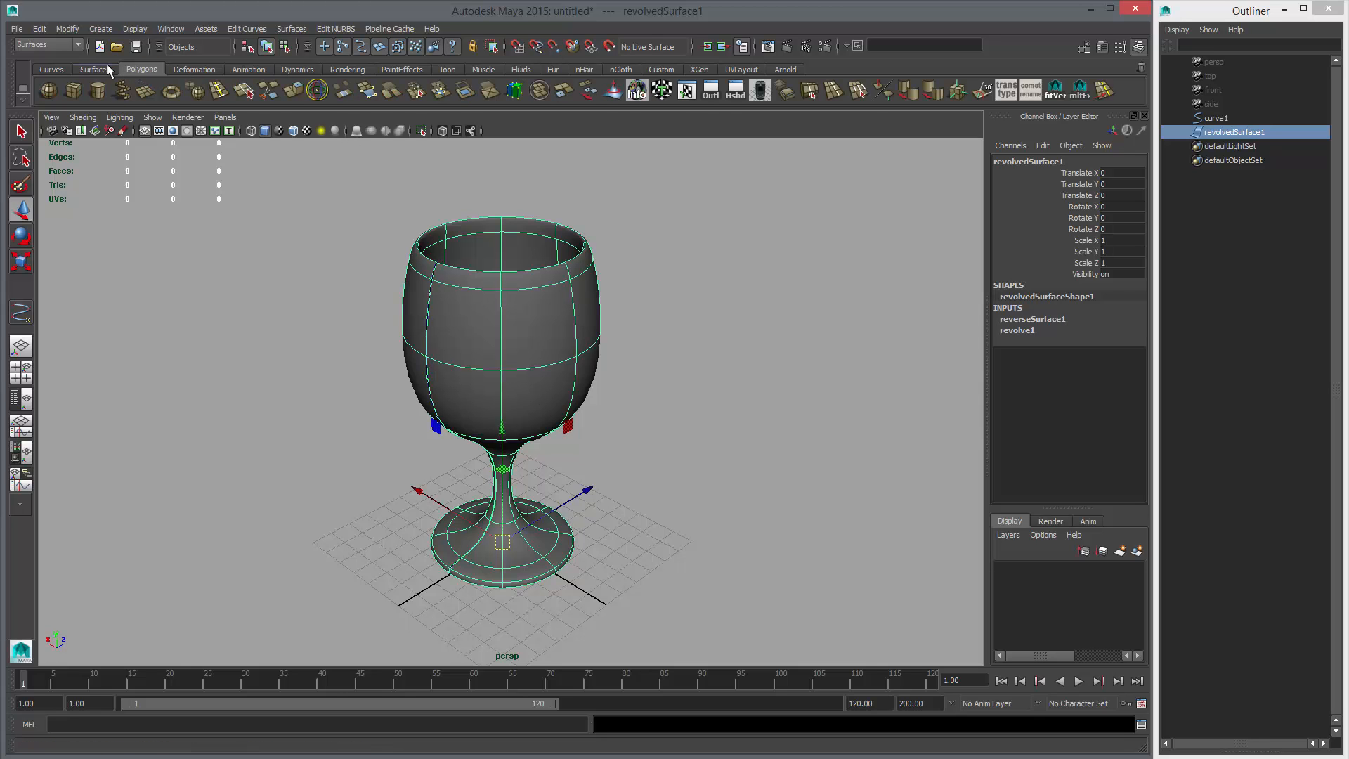
pyautogui.click(687, 90)
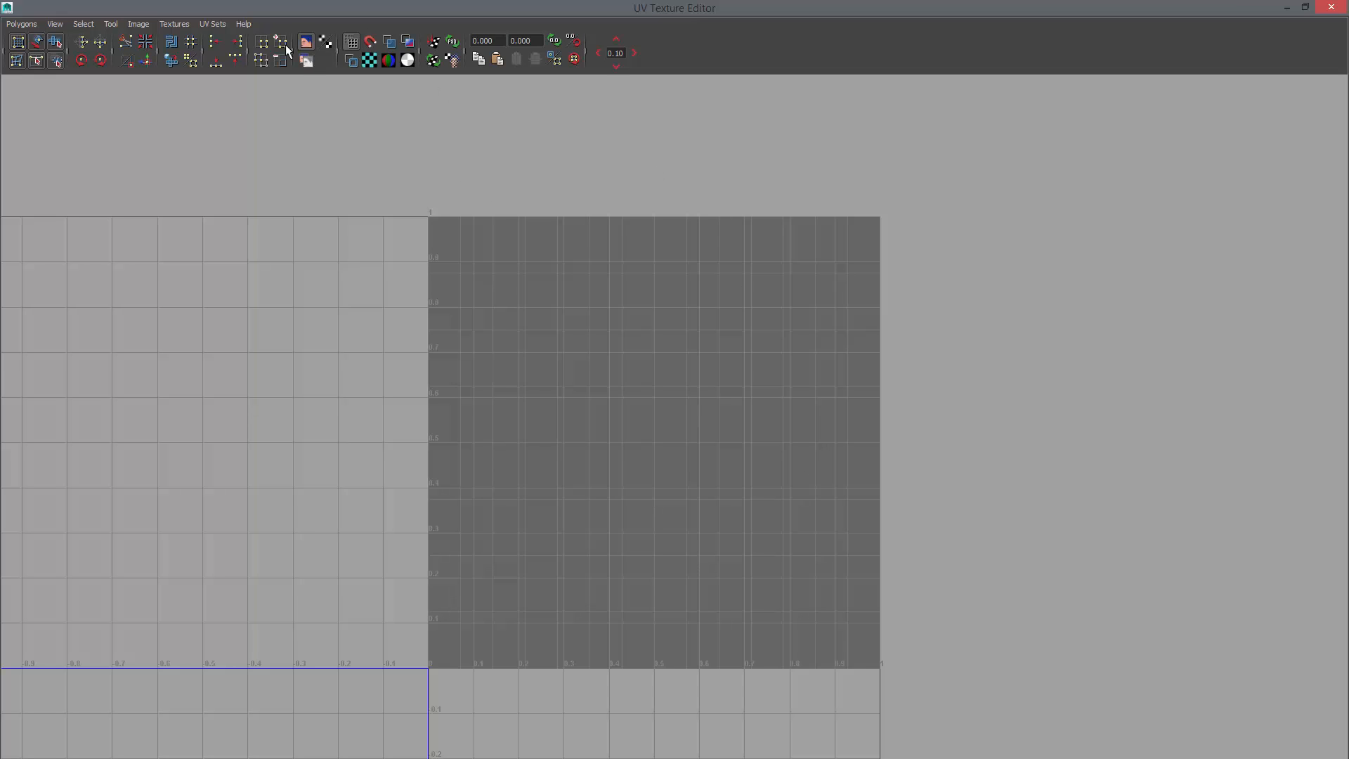
pyautogui.click(305, 43)
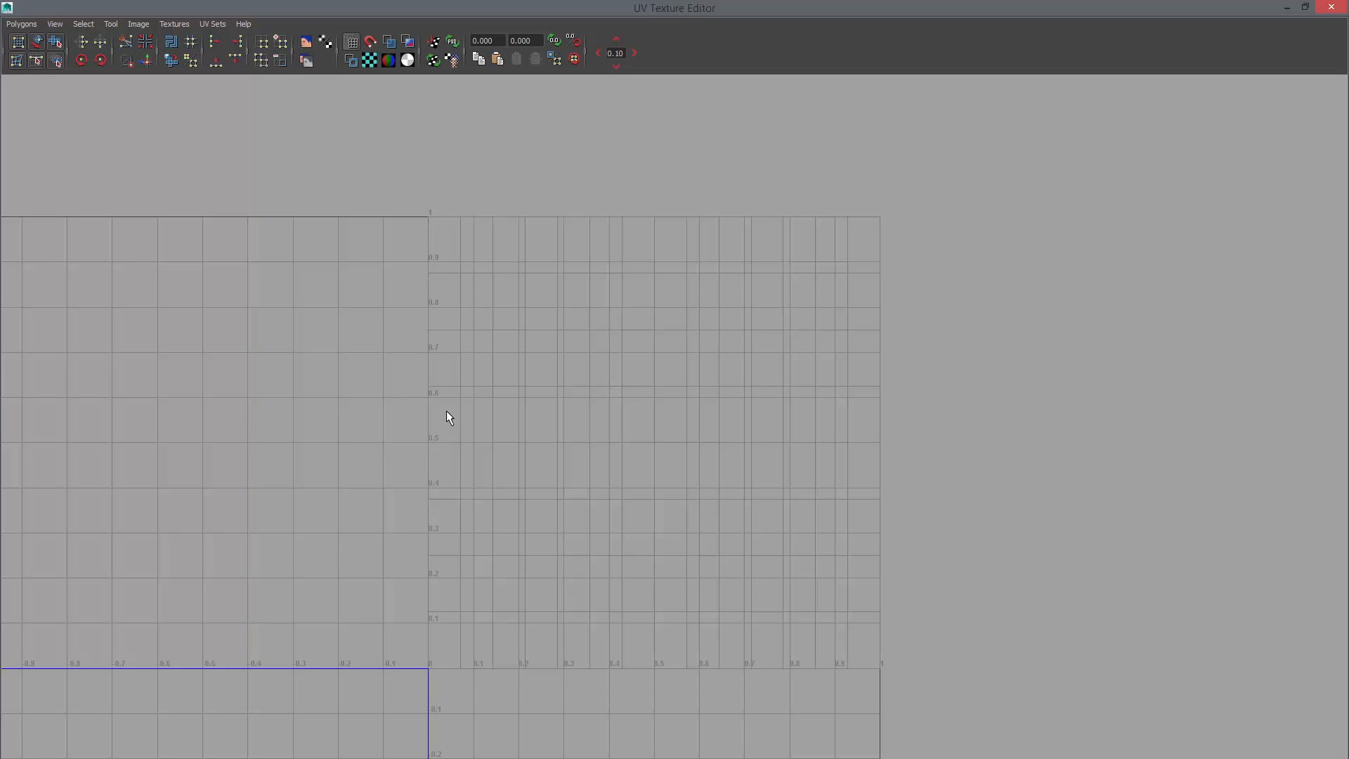
pyautogui.click(352, 43)
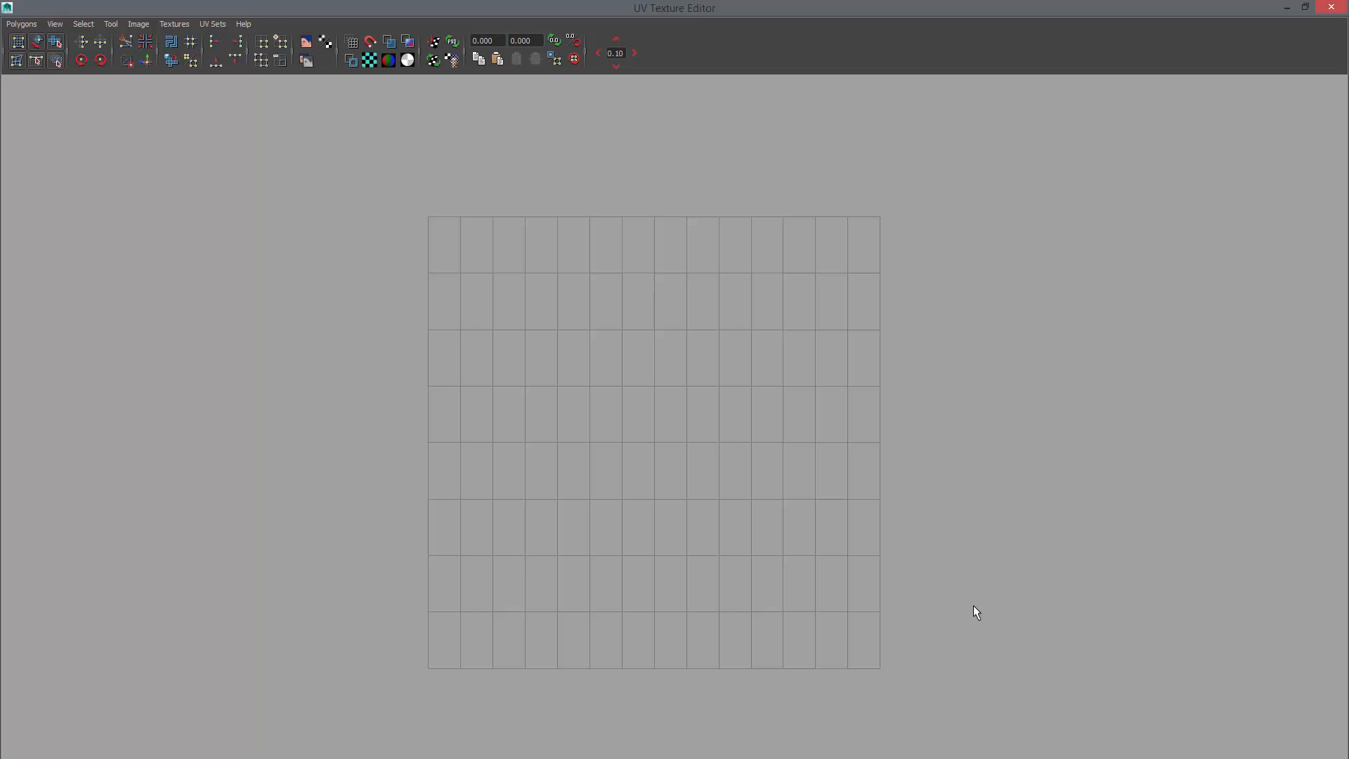
pyautogui.click(1331, 7)
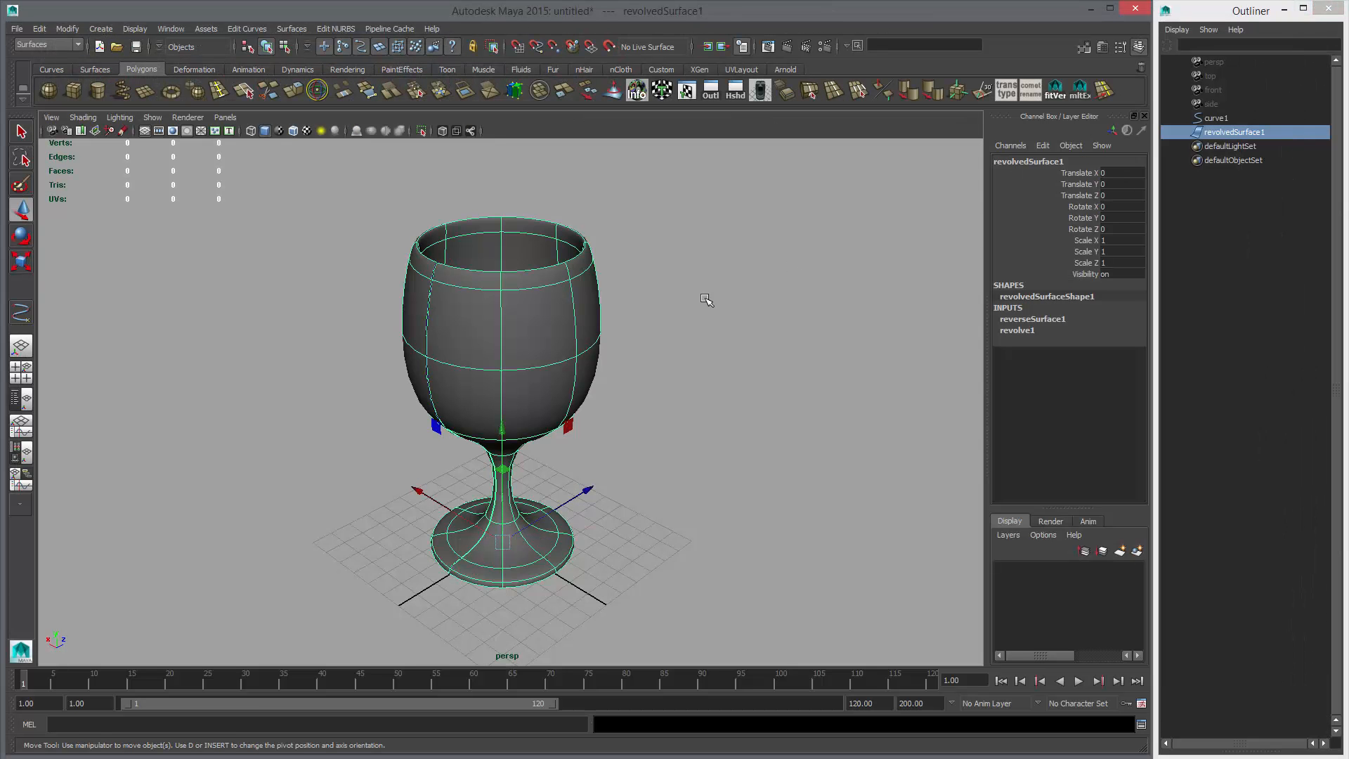
# - Open the Convert NURBS to Polygons options for the goblet and reset them to their default settings
pyautogui.scroll(1, 697, 346)
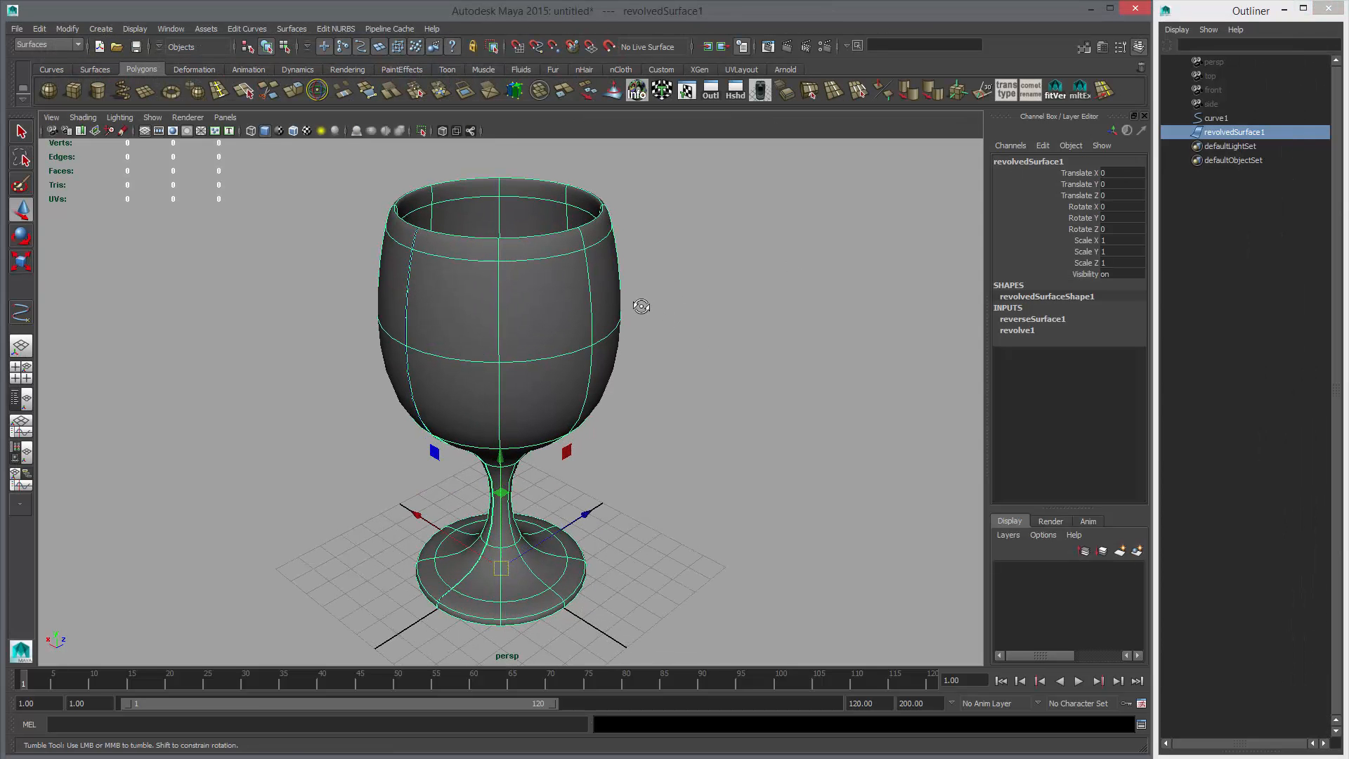
pyautogui.keyDown('alt'); pyautogui.moveTo(642, 304); pyautogui.dragTo(642, 316); pyautogui.keyUp('alt')
pyautogui.click(66, 29)
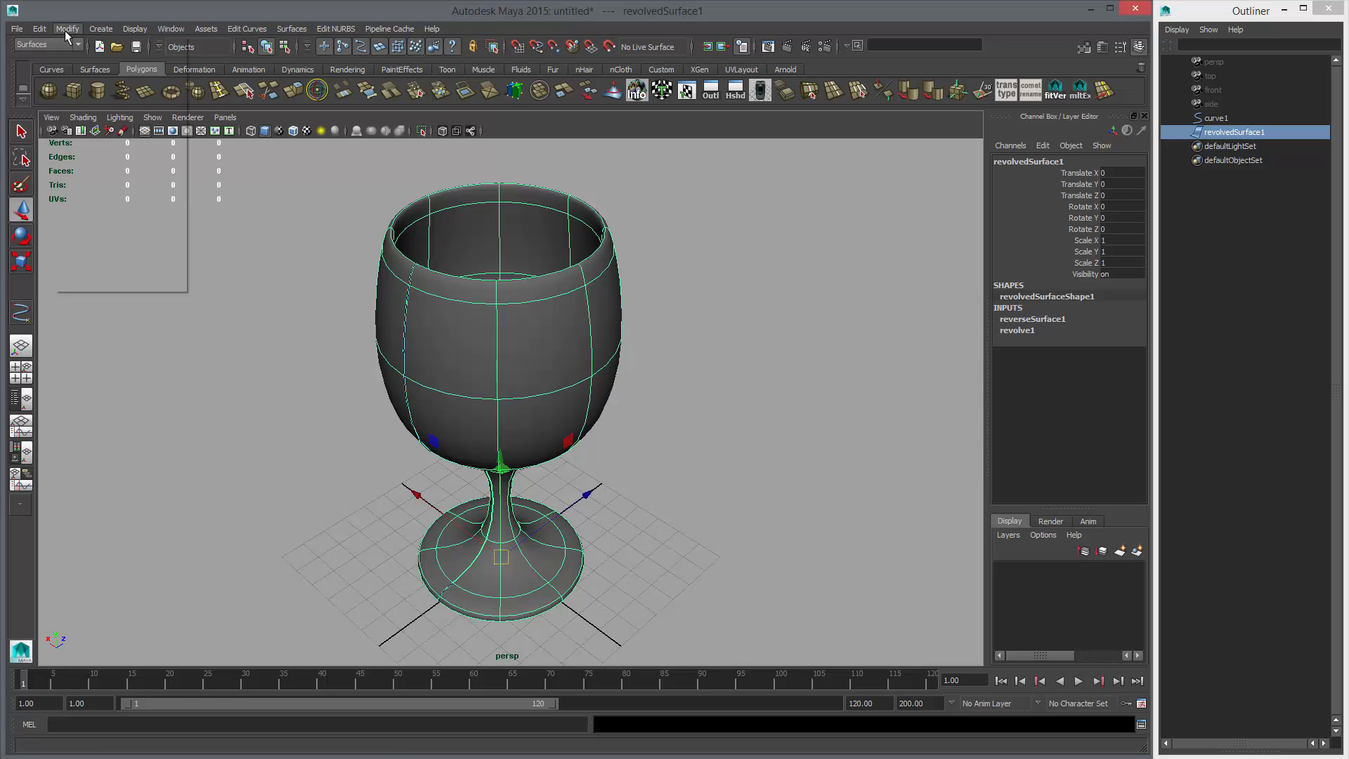
pyautogui.moveTo(131, 242)
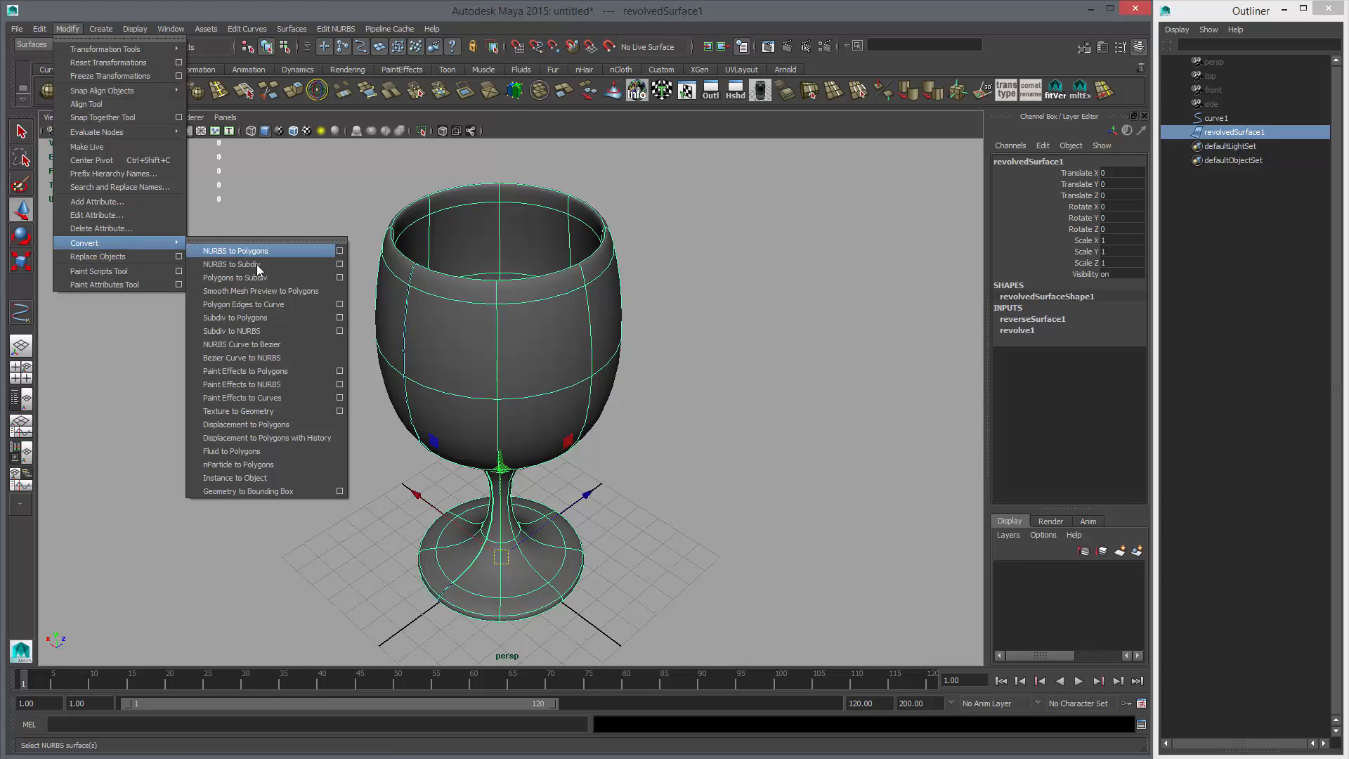
pyautogui.click(340, 251)
pyautogui.moveTo(771, 30); pyautogui.dragTo(856, 40)
pyautogui.click(685, 73)
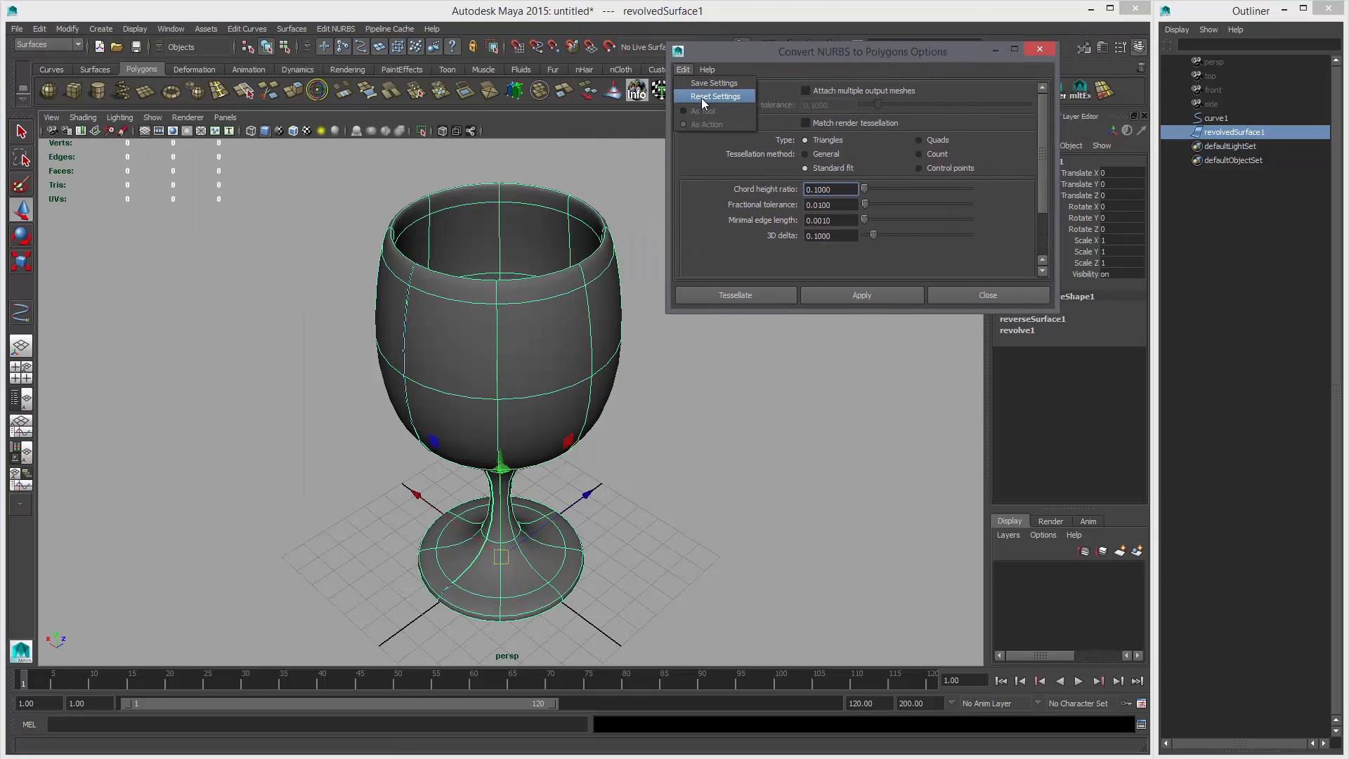
pyautogui.click(702, 99)
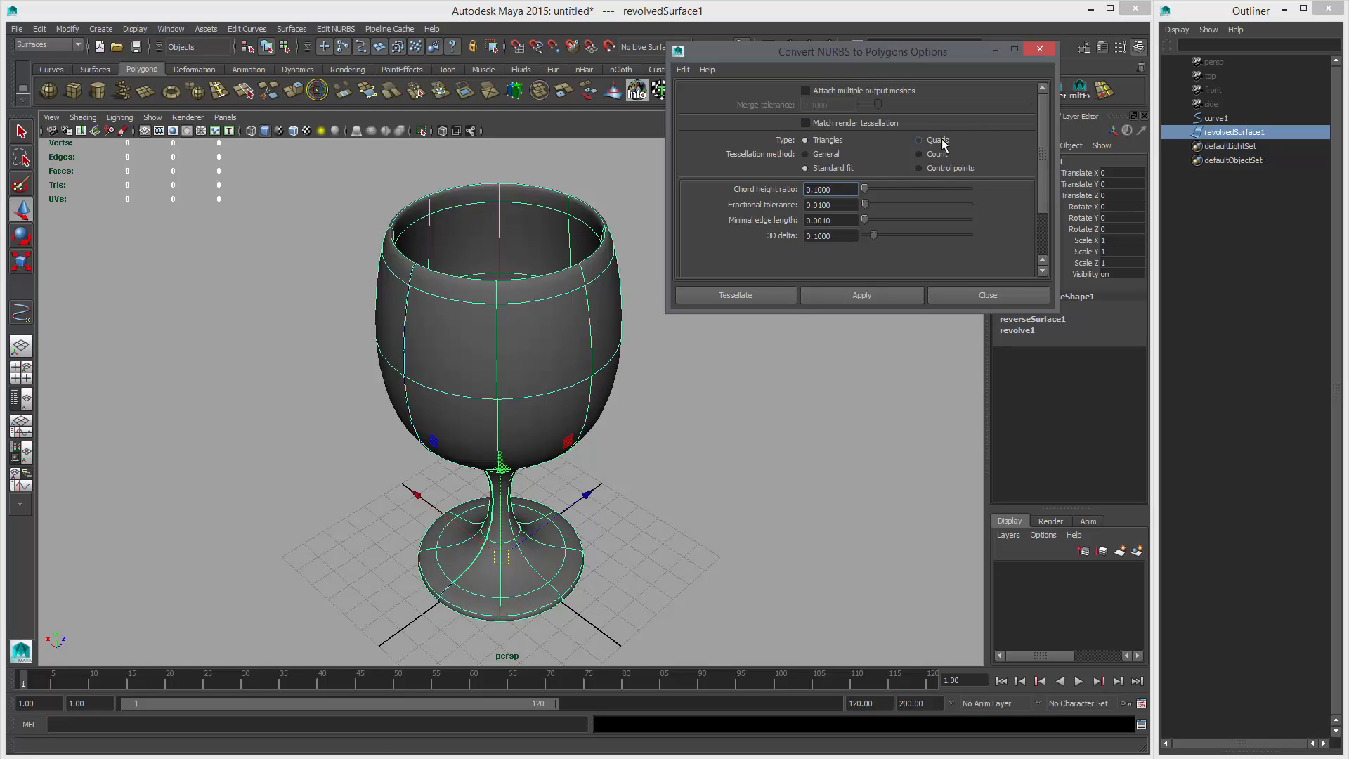
pyautogui.keyDown('alt'); pyautogui.moveTo(574, 196); pyautogui.dragTo(538, 194, button='middle'); pyautogui.keyUp('alt')
pyautogui.scroll(1, 538, 194)
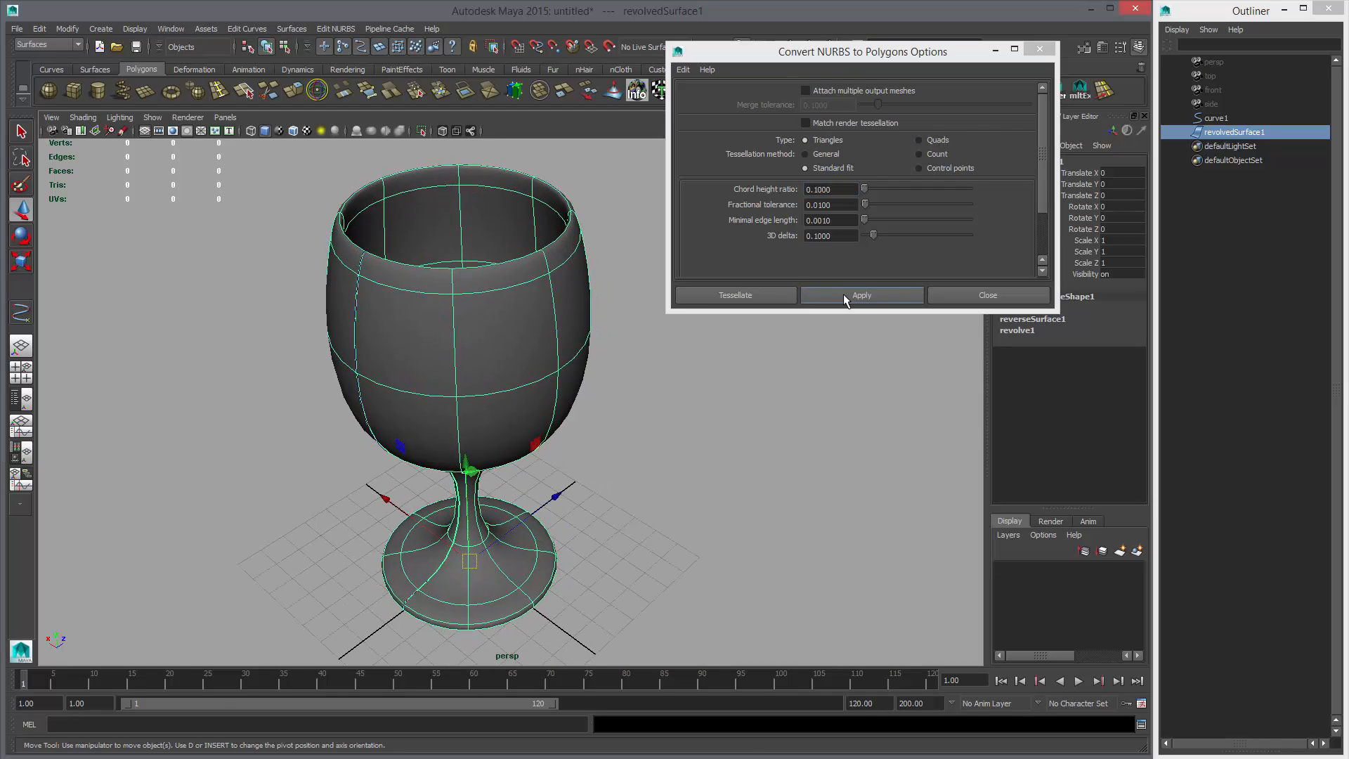
# - Try converting the goblet to triangles with the Standard fit method, inspect the mesh beside the original, and undo it
pyautogui.click(849, 294)
pyautogui.keyDown('alt'); pyautogui.moveTo(554, 309); pyautogui.dragTo(455, 264); pyautogui.keyUp('alt')
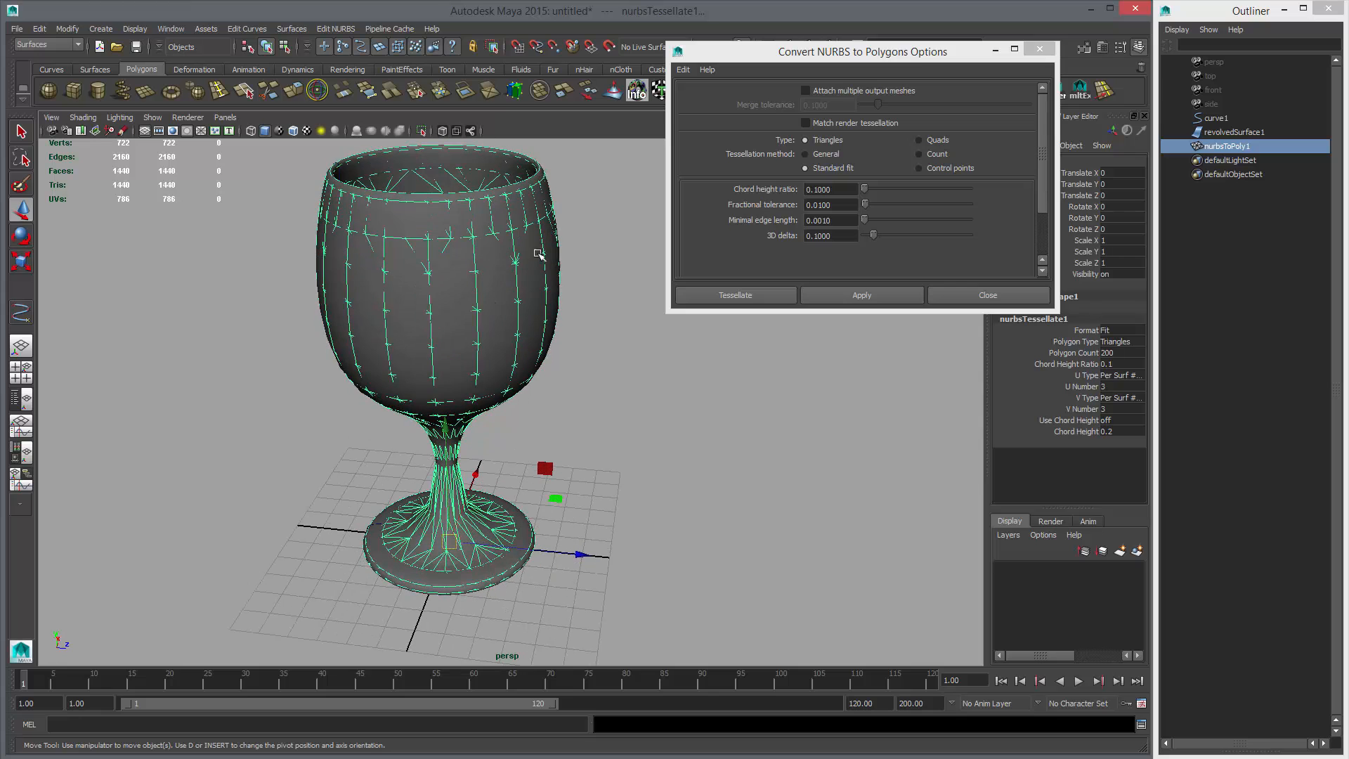
pyautogui.keyDown('alt'); pyautogui.moveTo(594, 296); pyautogui.dragTo(632, 314); pyautogui.keyUp('alt')
pyautogui.moveTo(646, 333); pyautogui.dragTo(849, 374, button='middle')
pyautogui.keyDown('alt'); pyautogui.moveTo(843, 388); pyautogui.dragTo(660, 405, button='middle'); pyautogui.keyUp('alt')
pyautogui.hotkey('ctrl', 'z')
pyautogui.hotkey('ctrl', 'z')
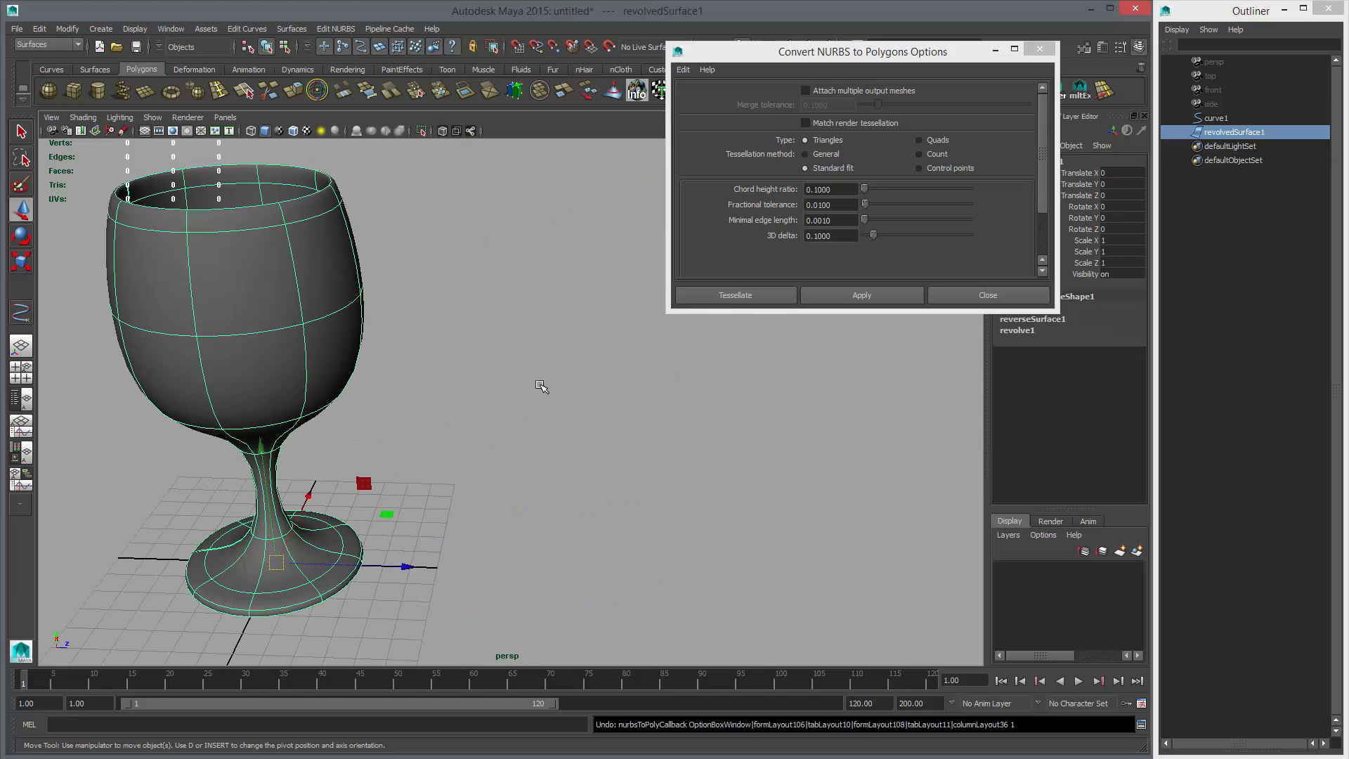
pyautogui.keyDown('alt'); pyautogui.moveTo(522, 321); pyautogui.dragTo(647, 337, button='middle'); pyautogui.keyUp('alt')
pyautogui.scroll(1, 661, 356)
pyautogui.keyDown('alt'); pyautogui.moveTo(586, 278); pyautogui.dragTo(611, 296, button='middle'); pyautogui.keyUp('alt')
pyautogui.scroll(-1, 476, 264)
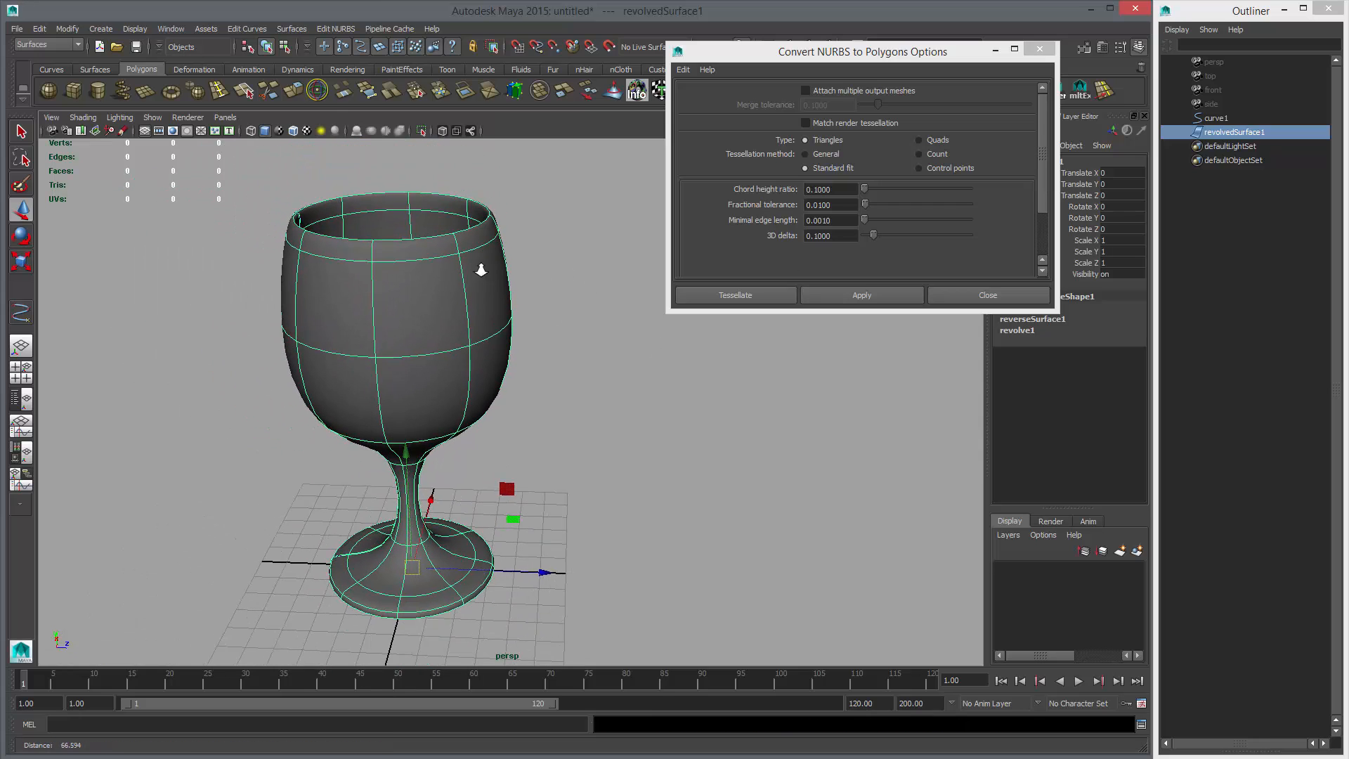
# - Convert the goblet to quads using General tessellation, with U and V types Per span # of iso params and both numbers set to 1
pyautogui.click(931, 139)
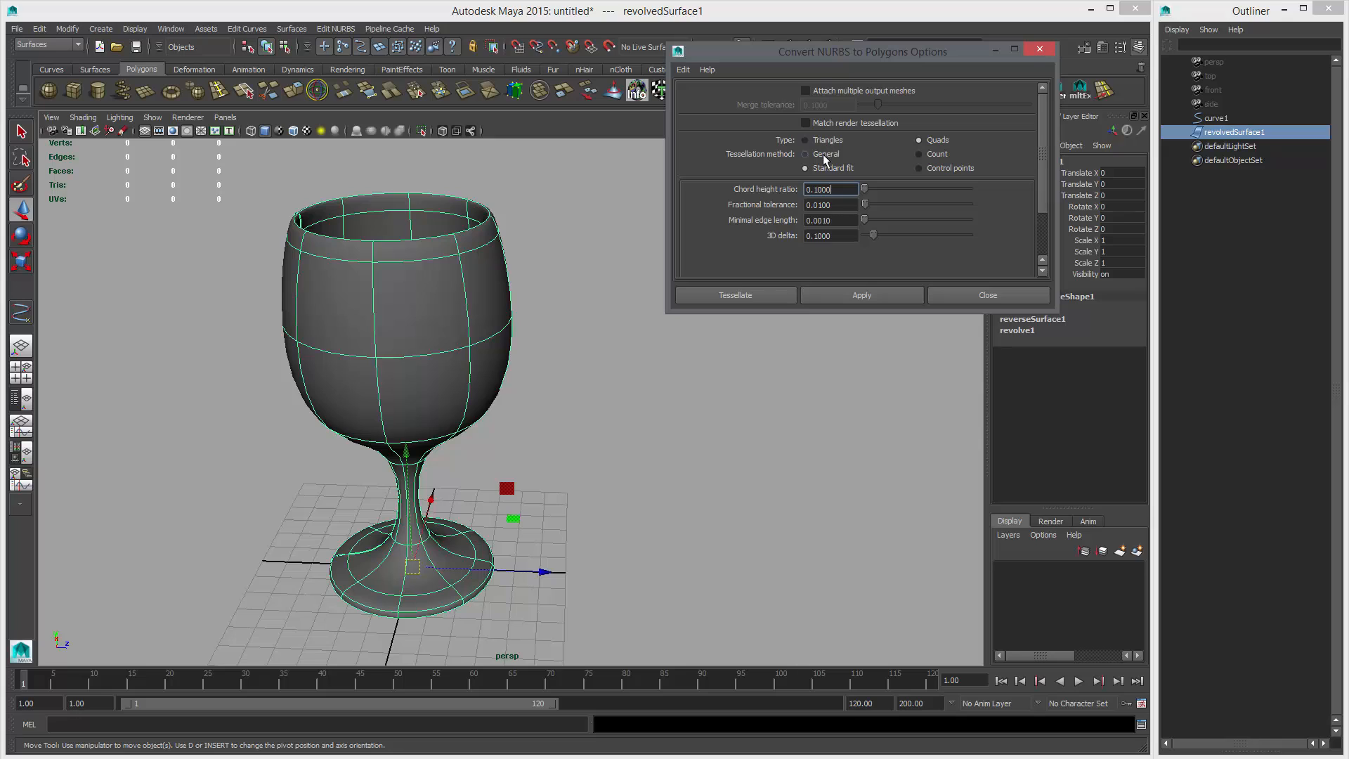
pyautogui.click(805, 154)
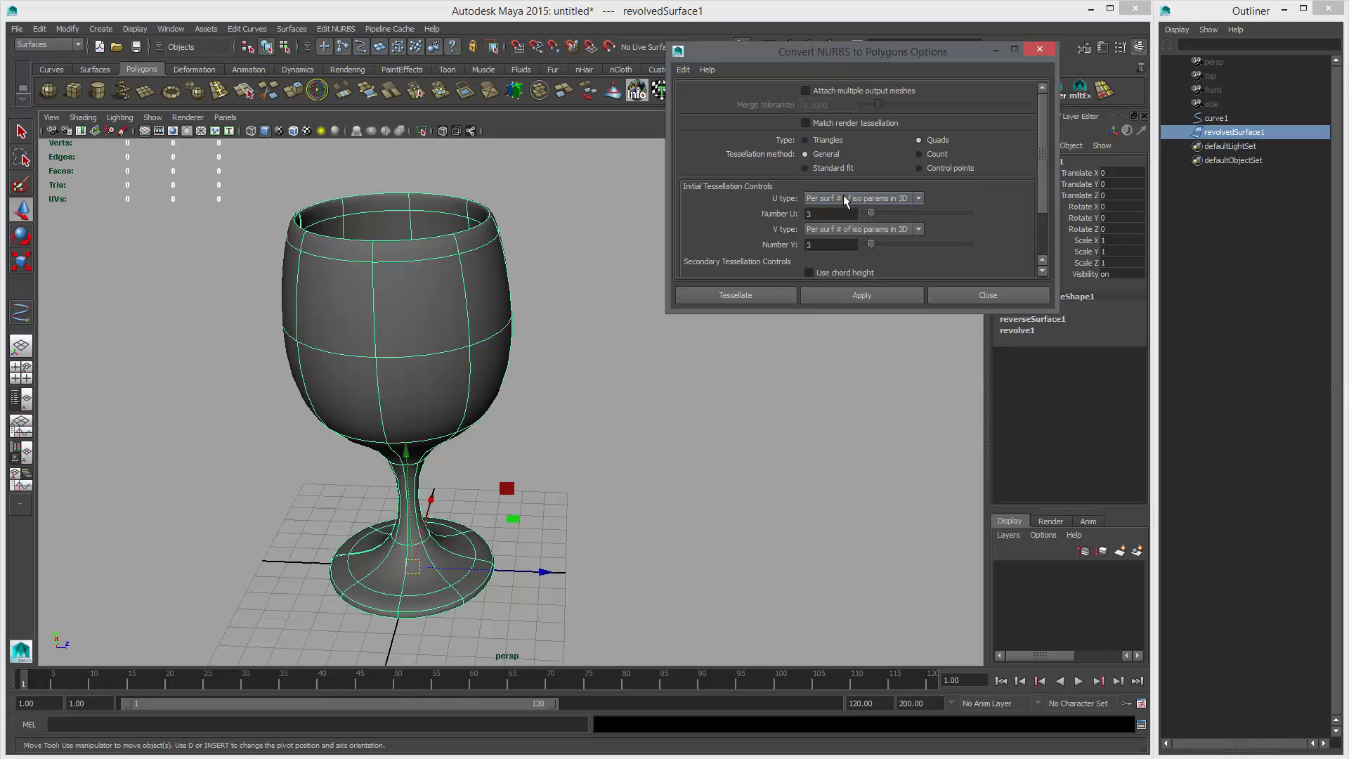
pyautogui.click(855, 199)
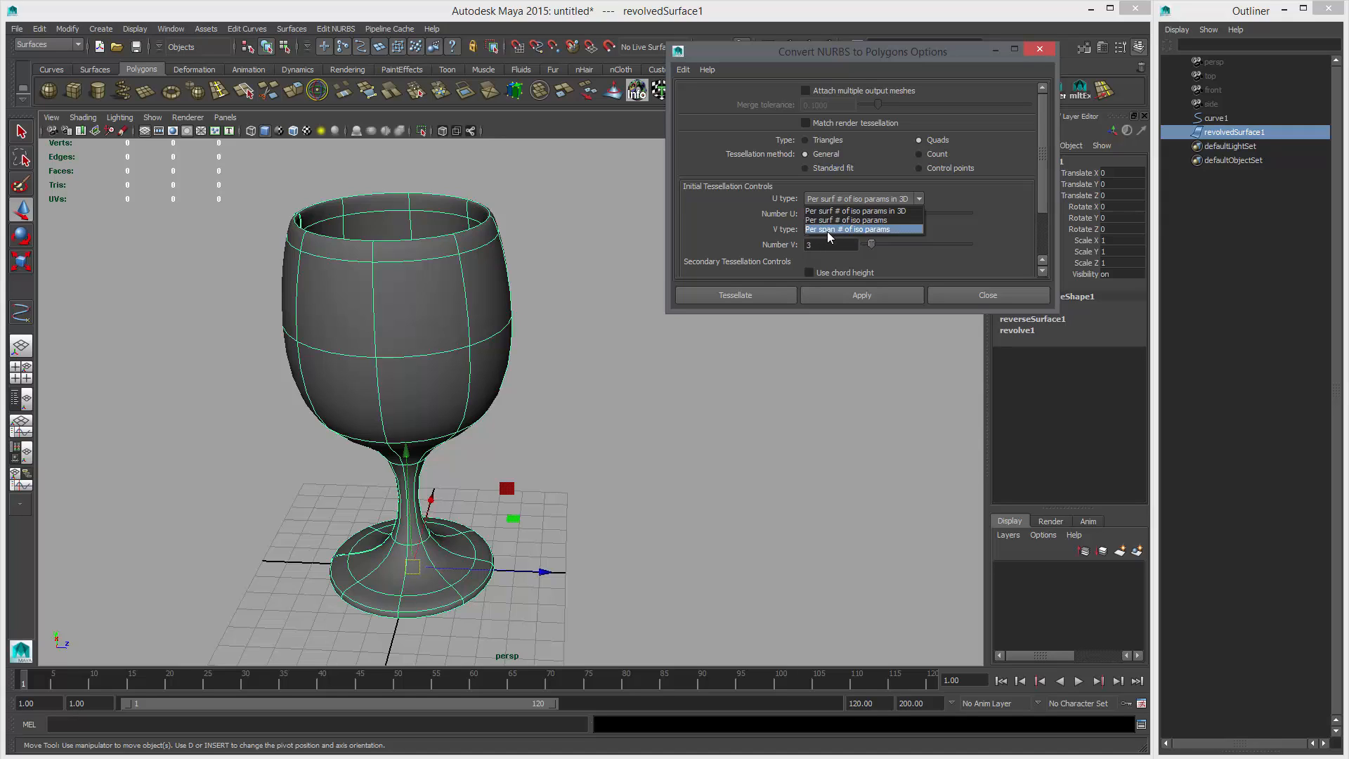
pyautogui.click(882, 229)
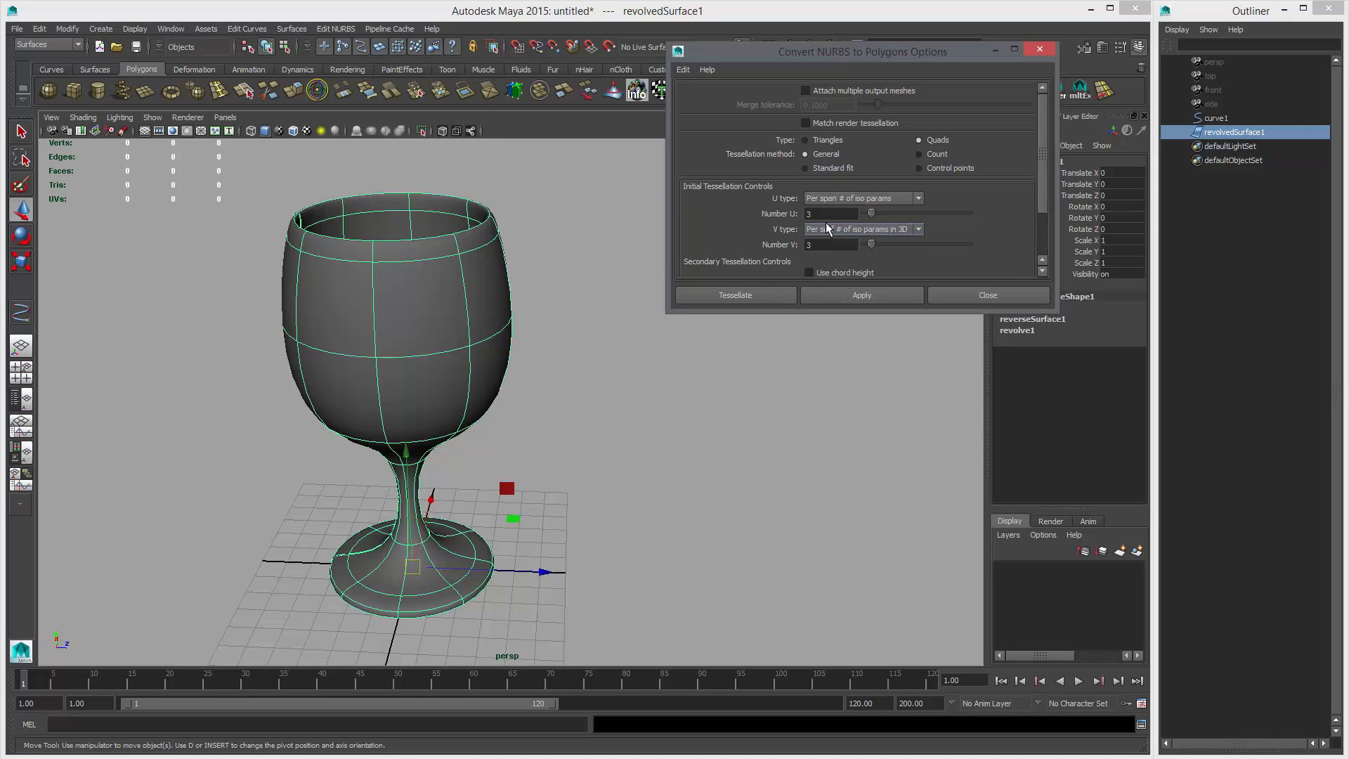
pyautogui.click(831, 230)
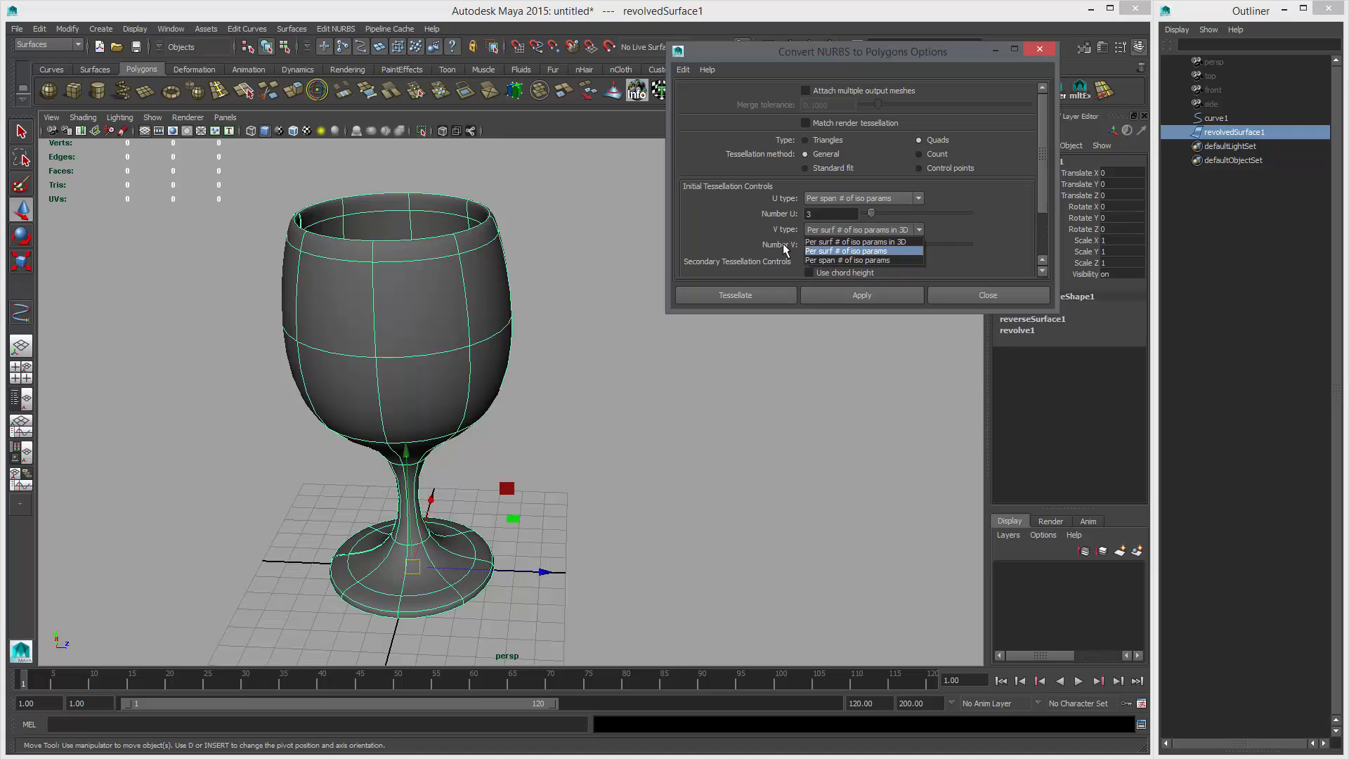
pyautogui.click(835, 262)
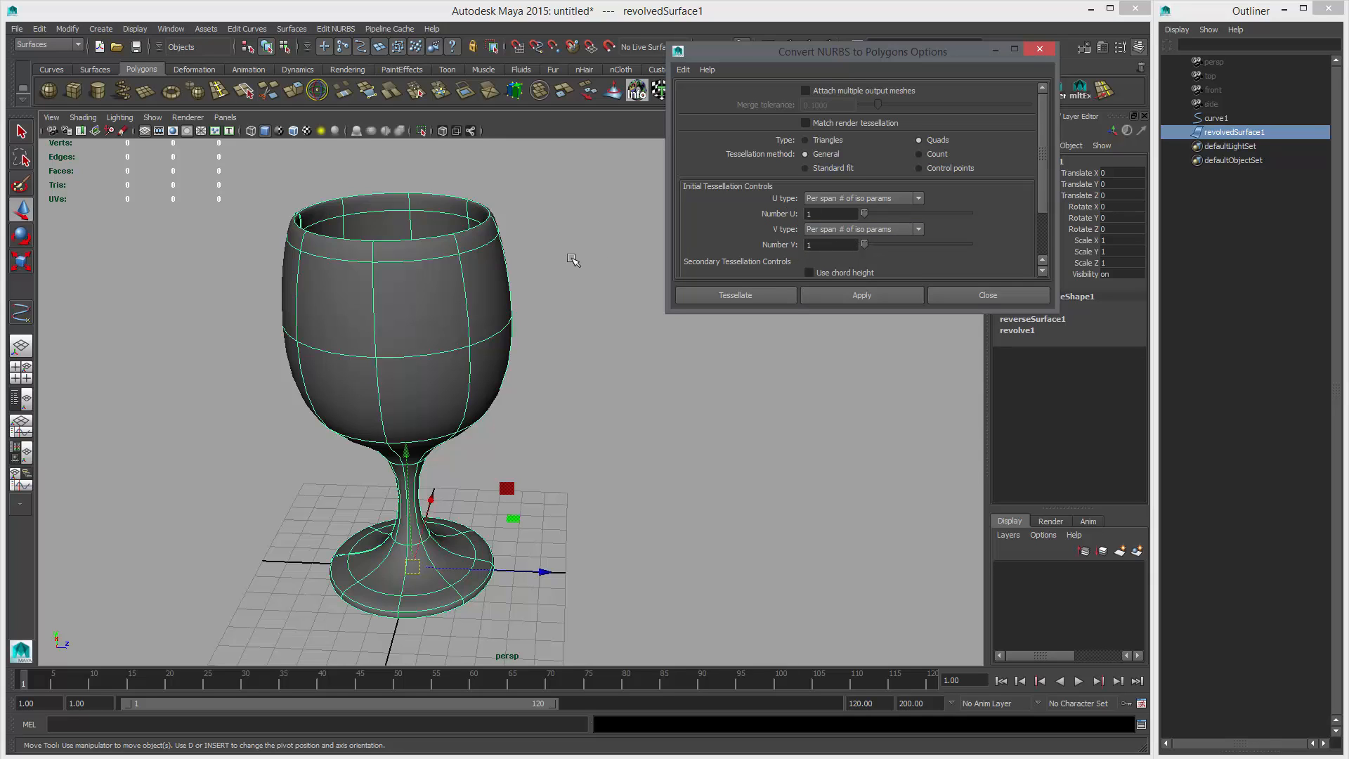
pyautogui.click(891, 296)
pyautogui.click(990, 294)
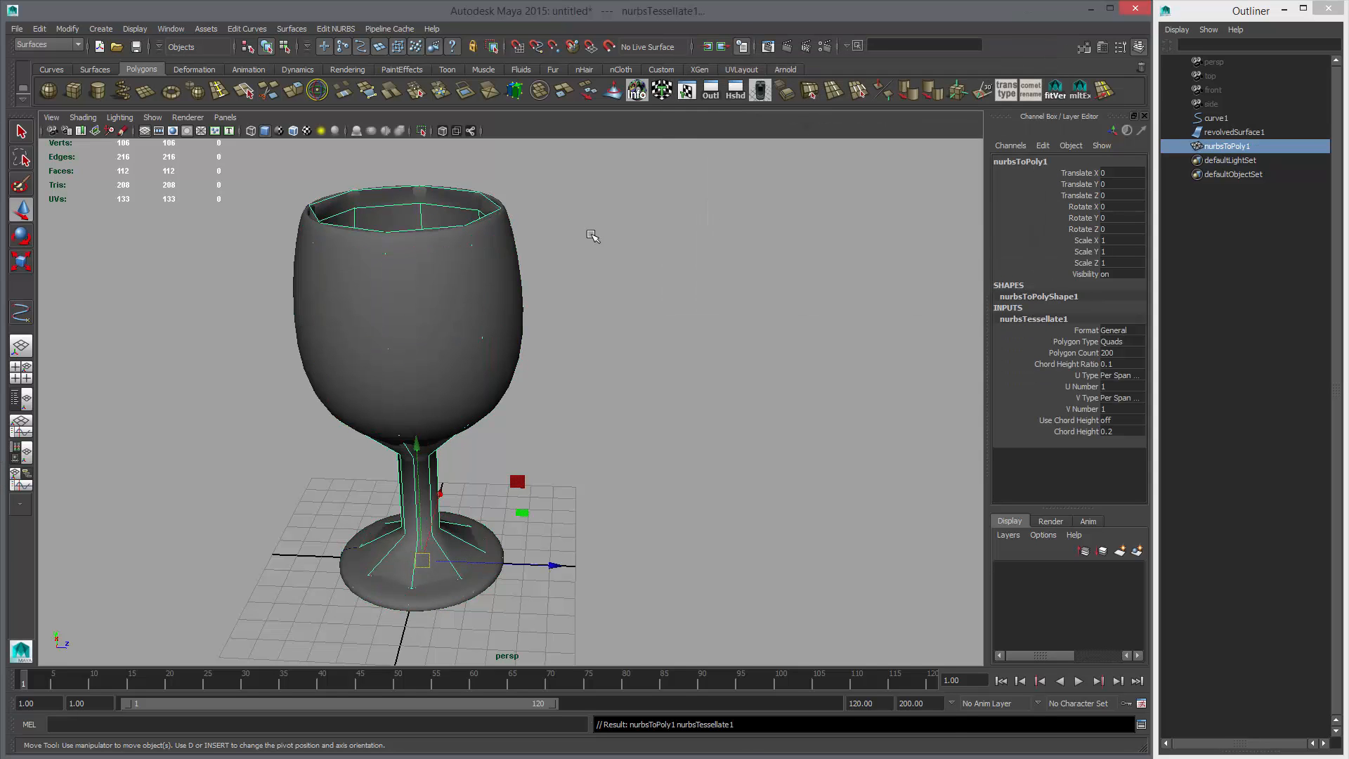
# - Hide the original NURBS goblet surface and select the converted polygon goblet
pyautogui.click(489, 274)
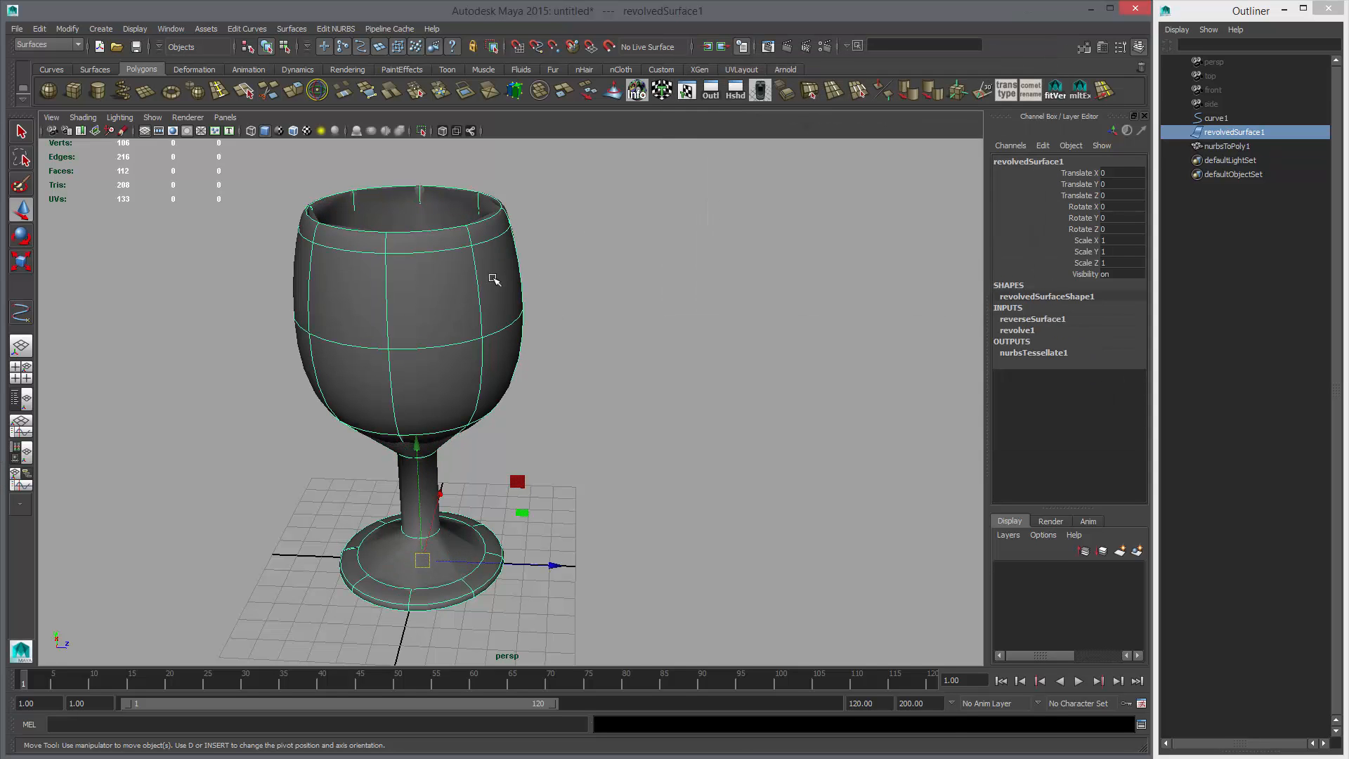
pyautogui.hotkey('ctrl', 'h')
pyautogui.keyDown('alt'); pyautogui.moveTo(526, 342); pyautogui.dragTo(460, 325); pyautogui.keyUp('alt')
pyautogui.click(455, 323)
pyautogui.keyDown('alt'); pyautogui.moveTo(577, 315); pyautogui.dragTo(694, 304, button='middle'); pyautogui.keyUp('alt')
pyautogui.keyDown('alt'); pyautogui.moveTo(693, 304); pyautogui.dragTo(714, 310, button='right'); pyautogui.keyUp('alt')
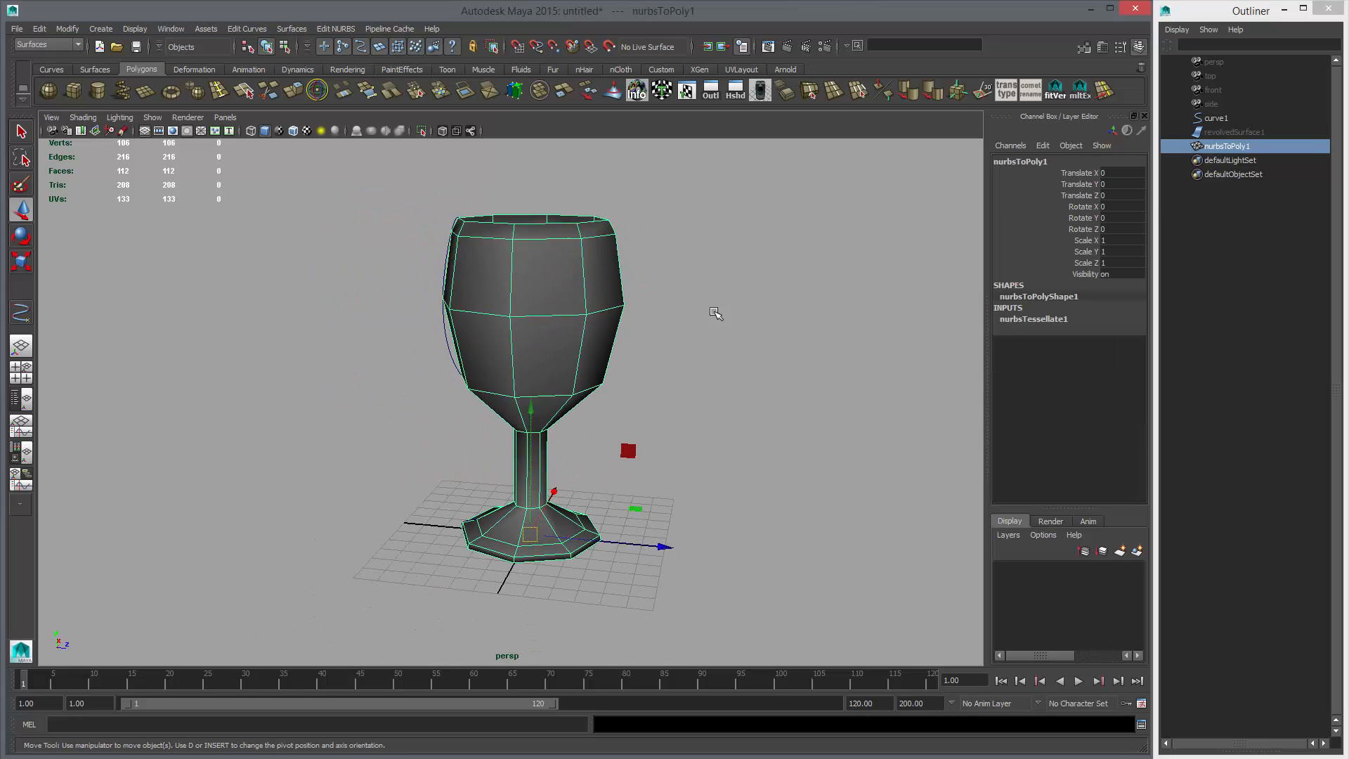
# - Compare the polygon goblet with and without smooth mesh preview, leaving the smooth preview on
pyautogui.keyDown('alt'); pyautogui.moveTo(714, 310); pyautogui.dragTo(626, 302); pyautogui.keyUp('alt')
pyautogui.keyDown('alt'); pyautogui.moveTo(626, 301); pyautogui.dragTo(623, 325, button='right'); pyautogui.keyUp('alt')
pyautogui.keyDown('alt'); pyautogui.moveTo(623, 325); pyautogui.dragTo(518, 355); pyautogui.keyUp('alt')
pyautogui.press('3')
pyautogui.click(718, 419)
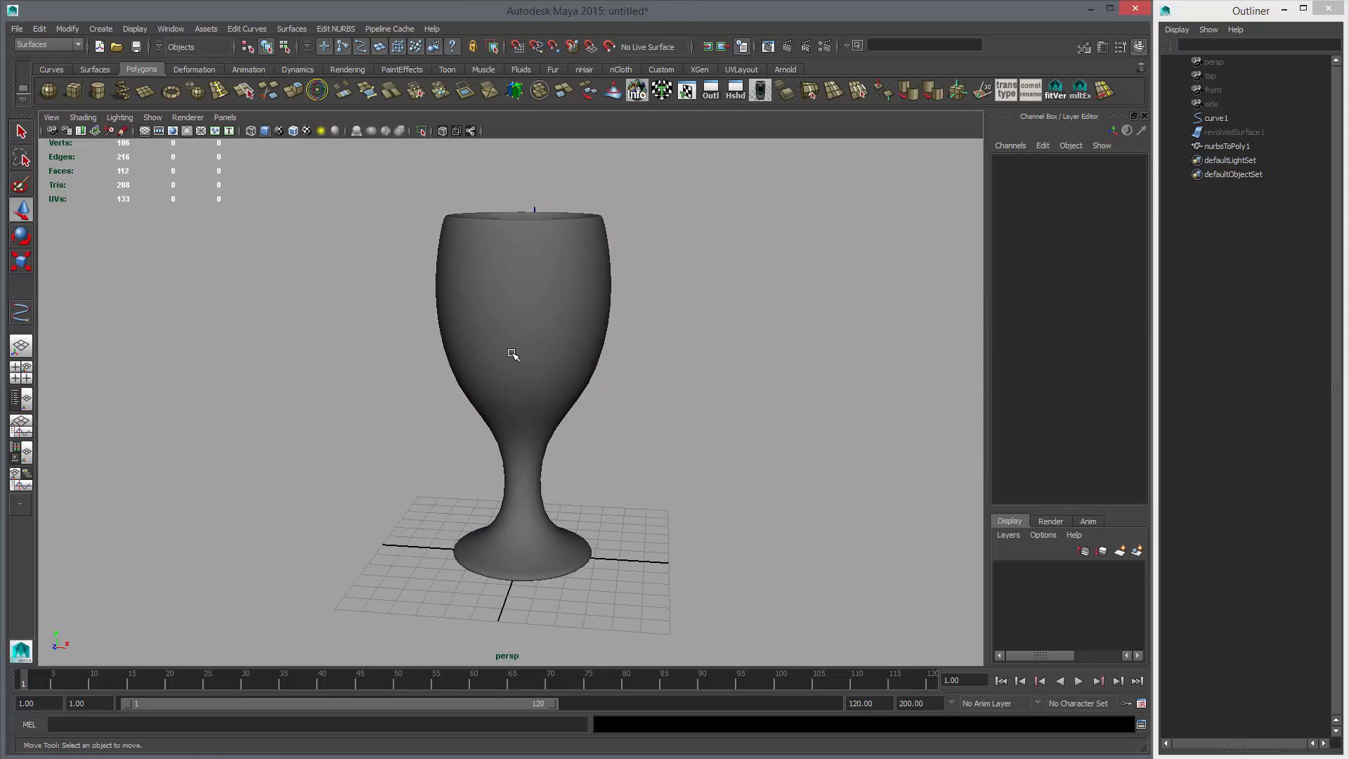
pyautogui.click(520, 356)
pyautogui.press('1')
pyautogui.press('3')
pyautogui.press('1')
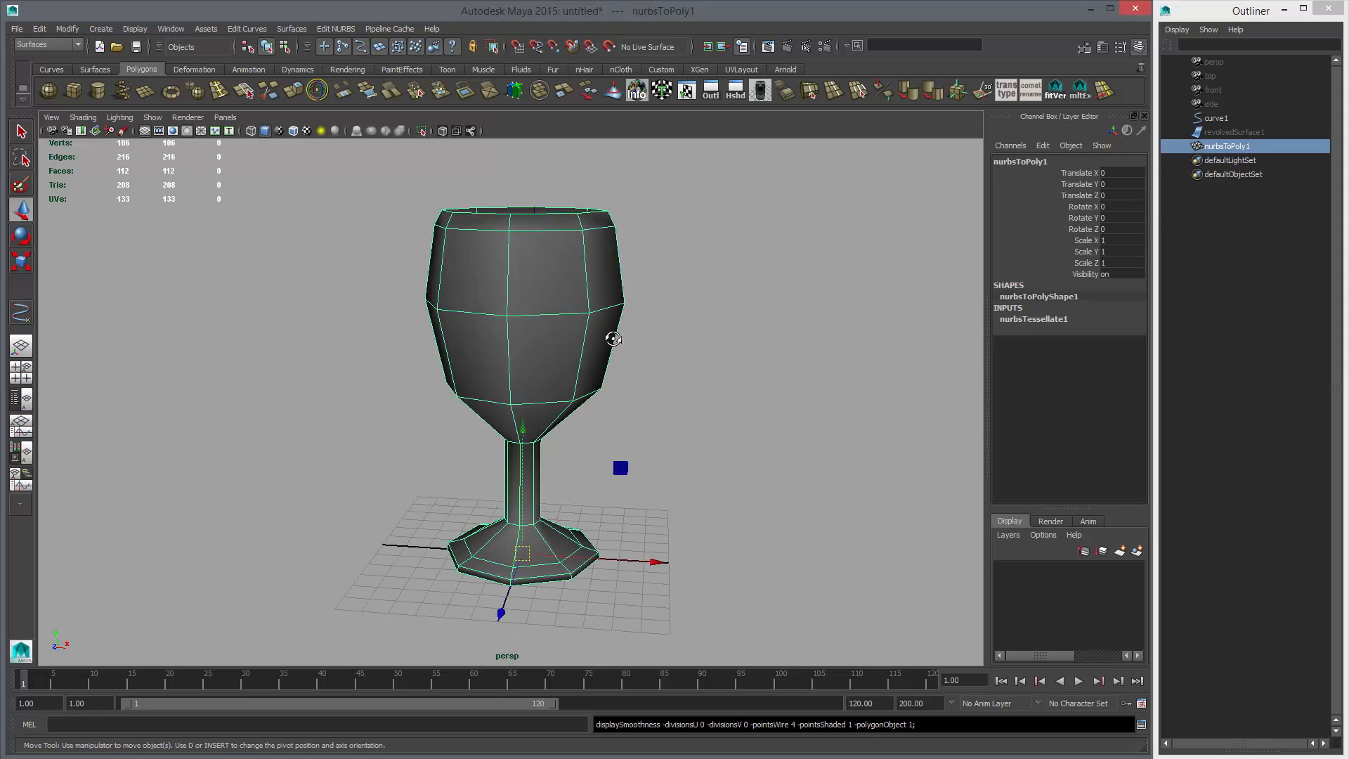
pyautogui.press('3')
pyautogui.press('1')
pyautogui.press('3')
pyautogui.click(685, 362)
pyautogui.click(555, 386)
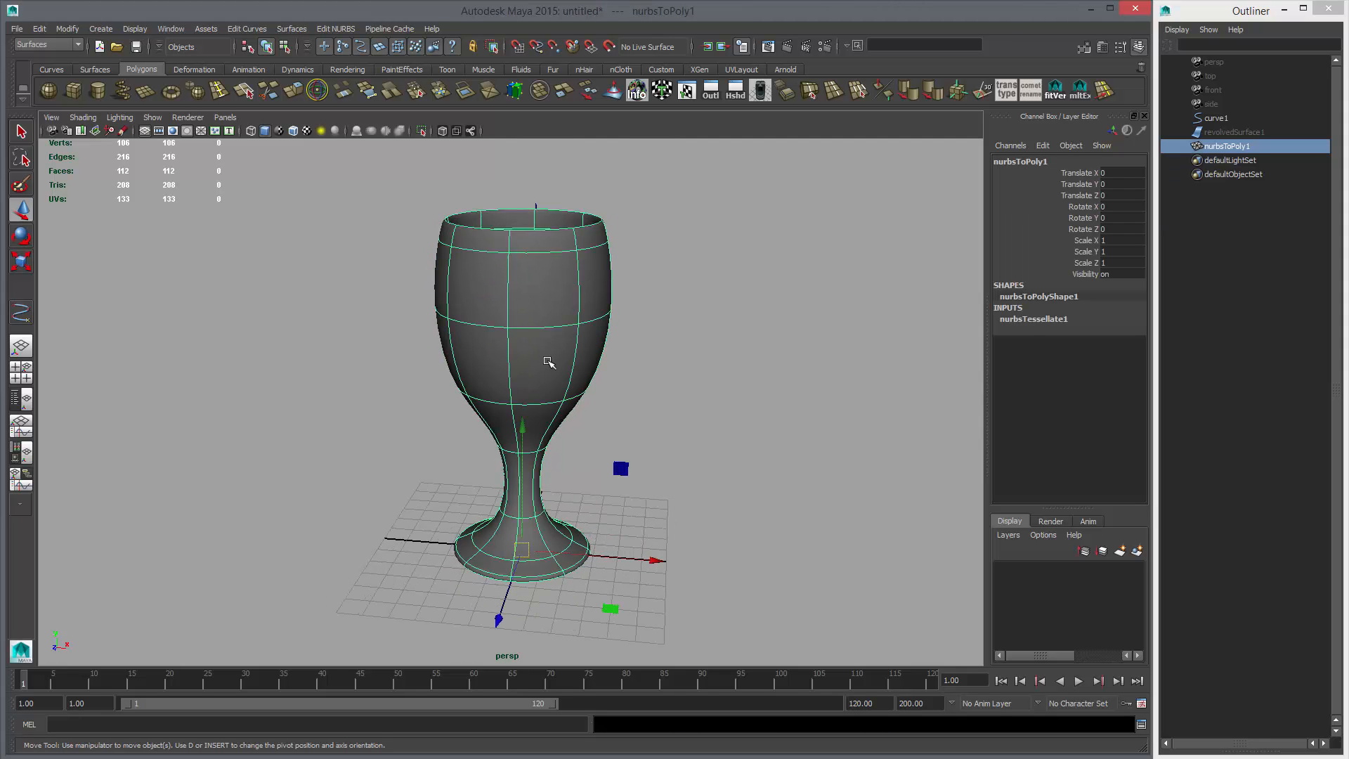
# - Turn off the smooth mesh preview on the polygon goblet and open its nurbsTessellate1 settings
pyautogui.press('1')
pyautogui.keyDown('alt'); pyautogui.moveTo(708, 291); pyautogui.dragTo(757, 356); pyautogui.keyUp('alt')
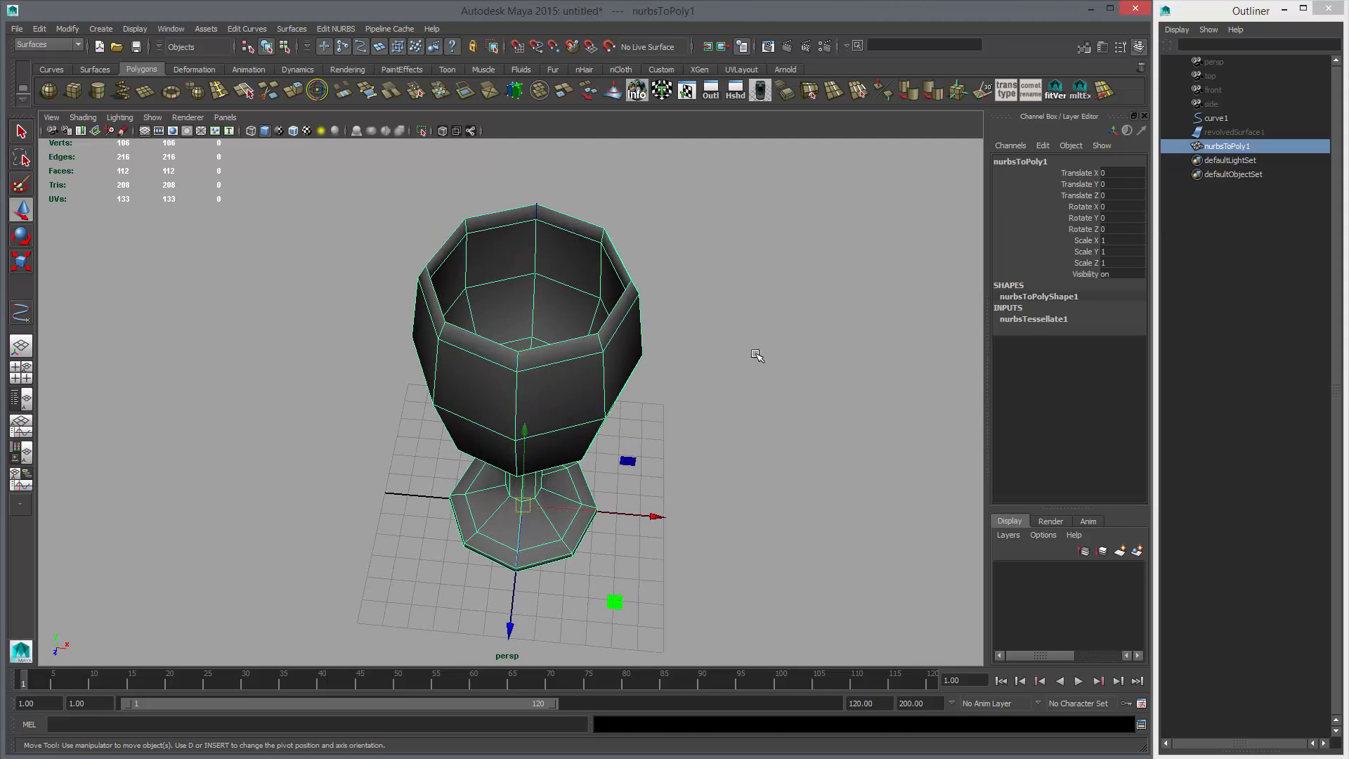
pyautogui.keyDown('alt'); pyautogui.moveTo(660, 383); pyautogui.dragTo(1050, 362); pyautogui.keyUp('alt')
pyautogui.click(1044, 323)
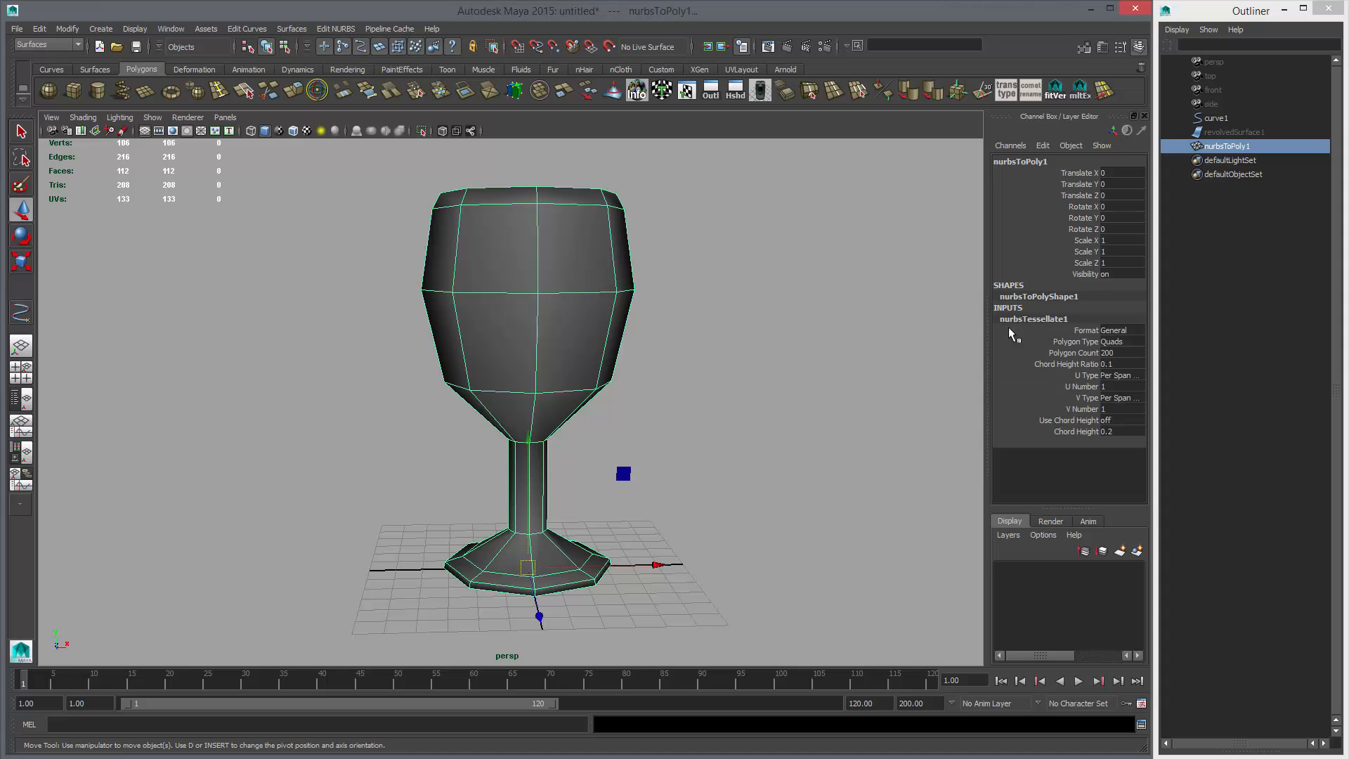
pyautogui.keyDown('alt'); pyautogui.moveTo(701, 280); pyautogui.dragTo(659, 304); pyautogui.keyUp('alt')
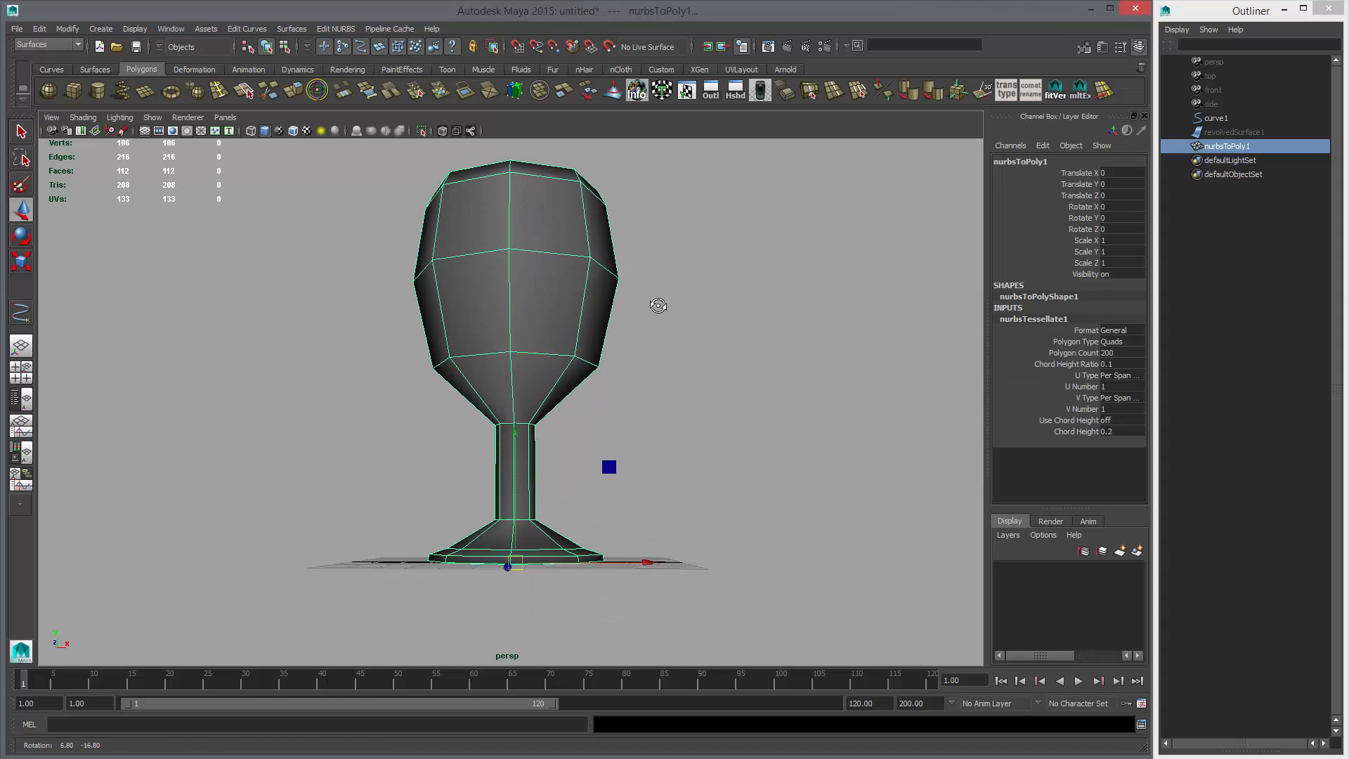
# - Set the goblet tessellation's U Number to 4 and V Number to 3, then deselect the mesh
pyautogui.click(1082, 387)
pyautogui.keyDown('alt'); pyautogui.moveTo(708, 353); pyautogui.dragTo(685, 350); pyautogui.keyUp('alt')
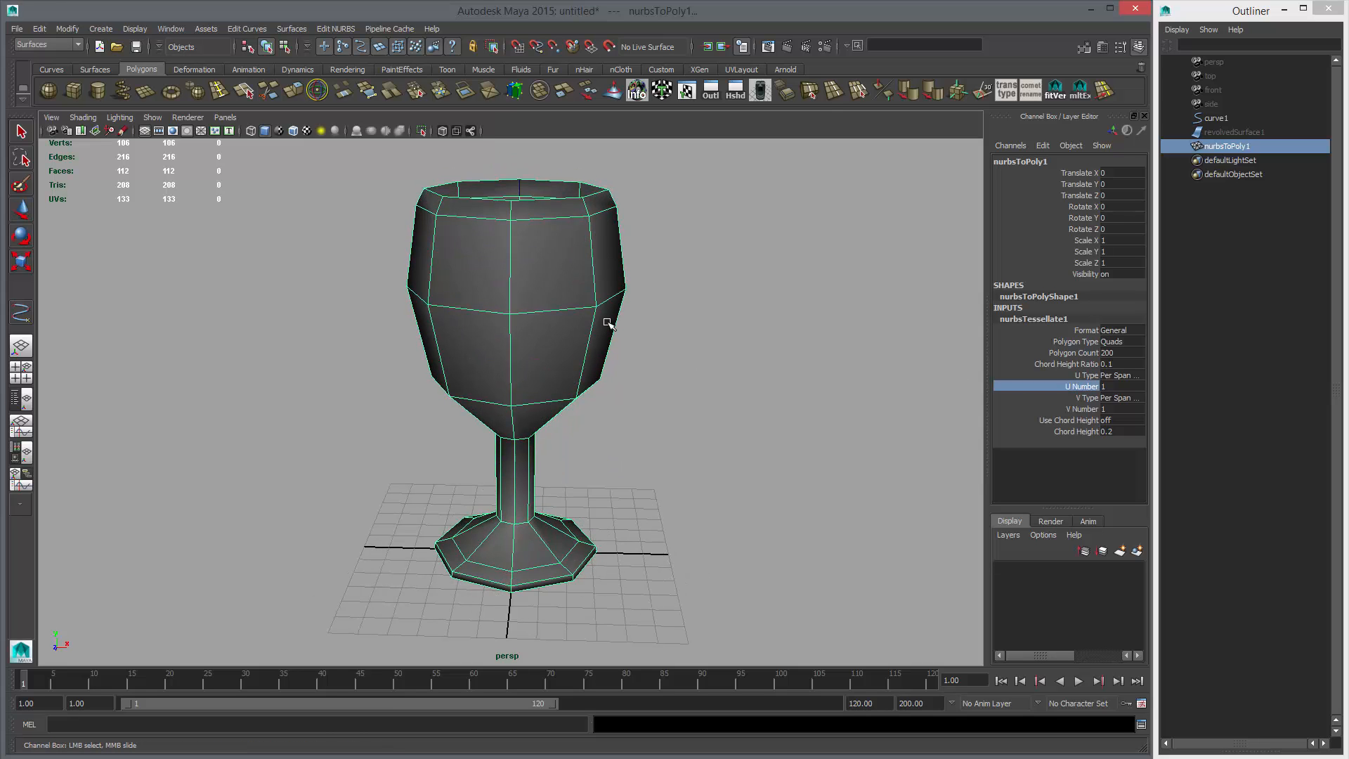
pyautogui.moveTo(608, 323)
pyautogui.mouseDown(button='middle')
pyautogui.moveTo(640, 322)
pyautogui.moveTo(627, 323)
pyautogui.mouseUp(button='middle')
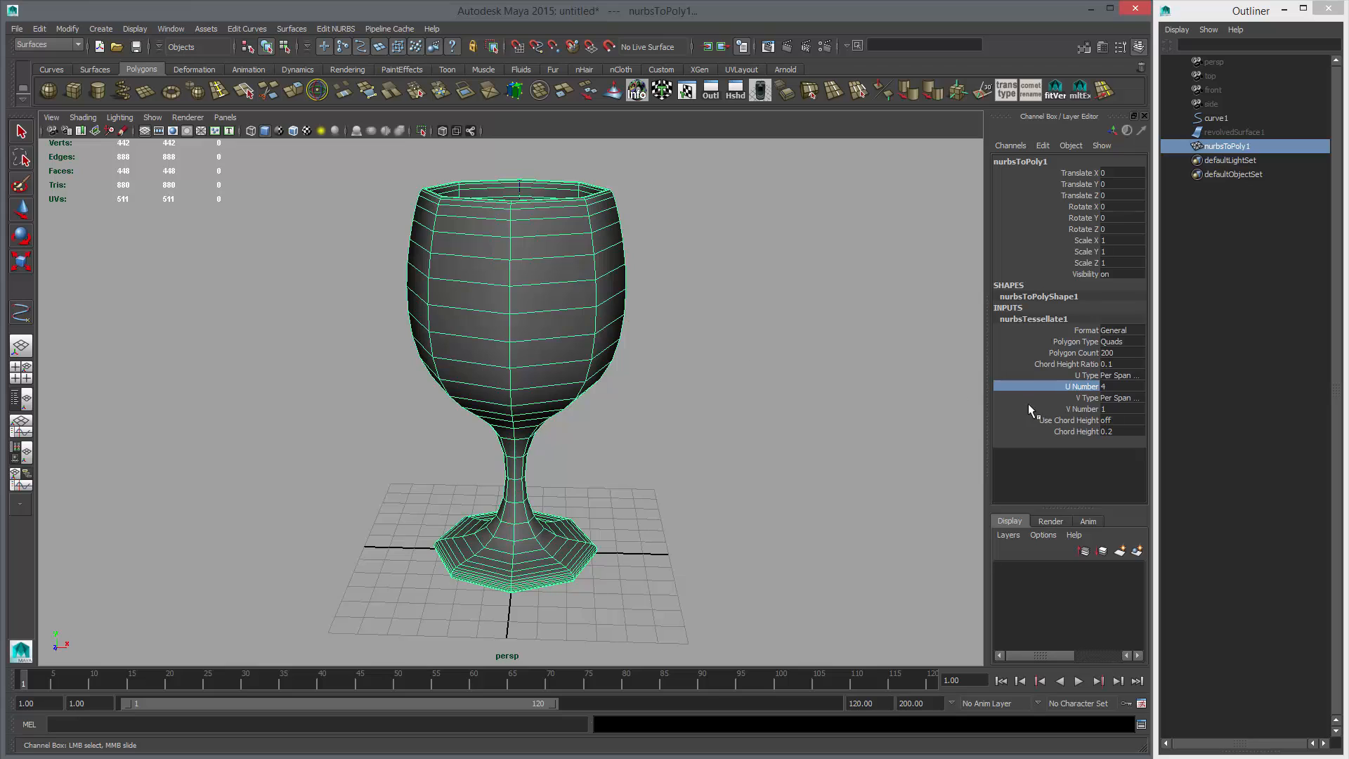
pyautogui.click(1082, 410)
pyautogui.moveTo(721, 331); pyautogui.dragTo(733, 328, button='middle')
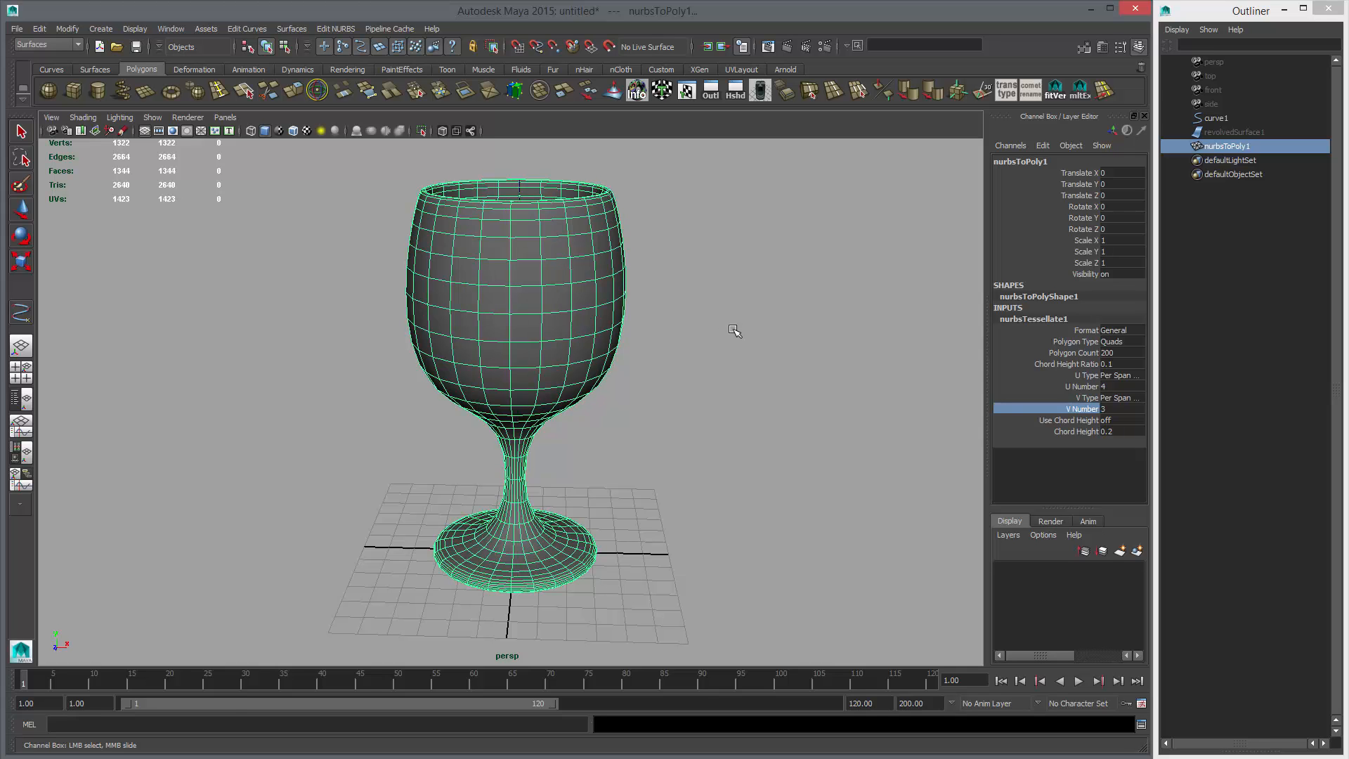
pyautogui.keyDown('alt'); pyautogui.moveTo(730, 327); pyautogui.dragTo(689, 317); pyautogui.keyUp('alt')
pyautogui.keyDown('alt'); pyautogui.moveTo(771, 328); pyautogui.dragTo(854, 390); pyautogui.keyUp('alt')
pyautogui.click(708, 421)
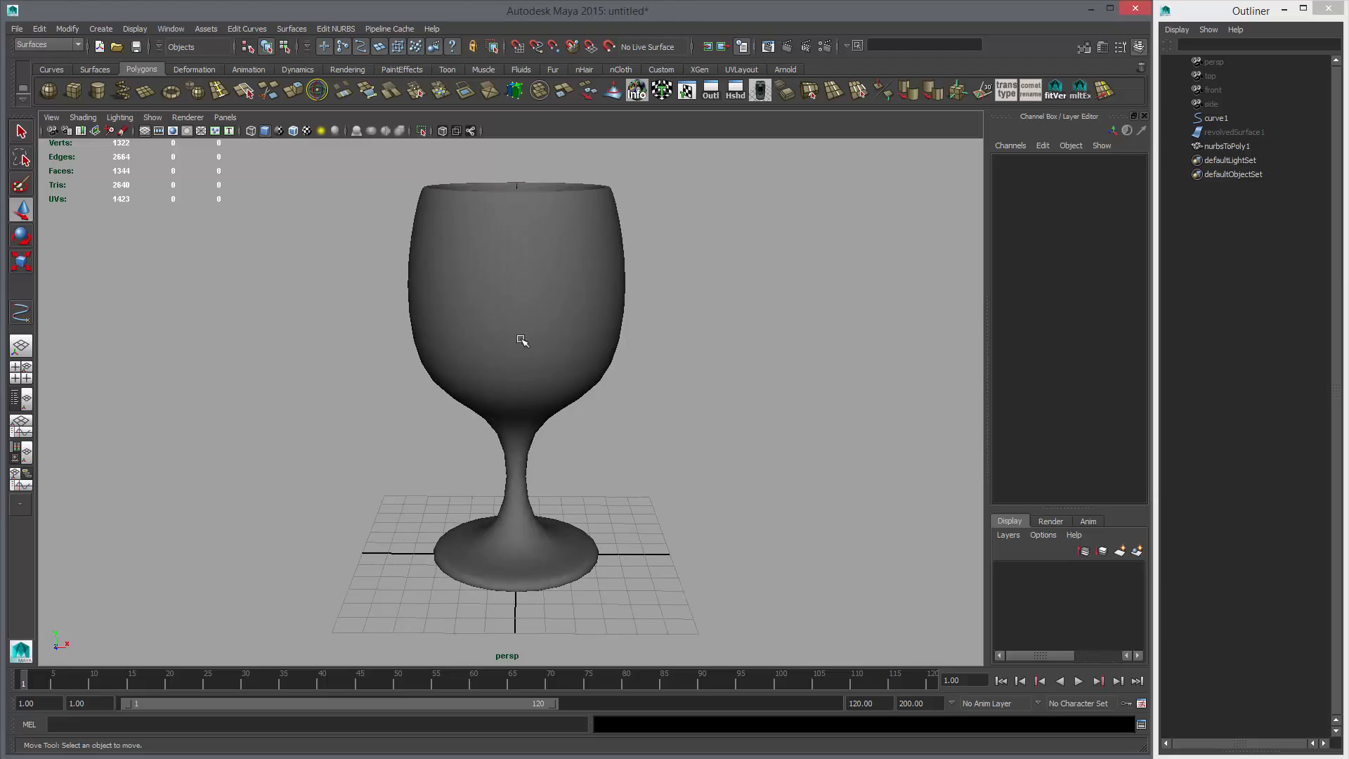
# - Select the polygon goblet and frame it in a full-size side view
pyautogui.click(521, 340)
pyautogui.keyDown('alt'); pyautogui.moveTo(646, 360); pyautogui.dragTo(636, 422); pyautogui.keyUp('alt')
pyautogui.keyDown('alt'); pyautogui.moveTo(465, 415); pyautogui.dragTo(566, 325); pyautogui.keyUp('alt')
pyautogui.press('space')
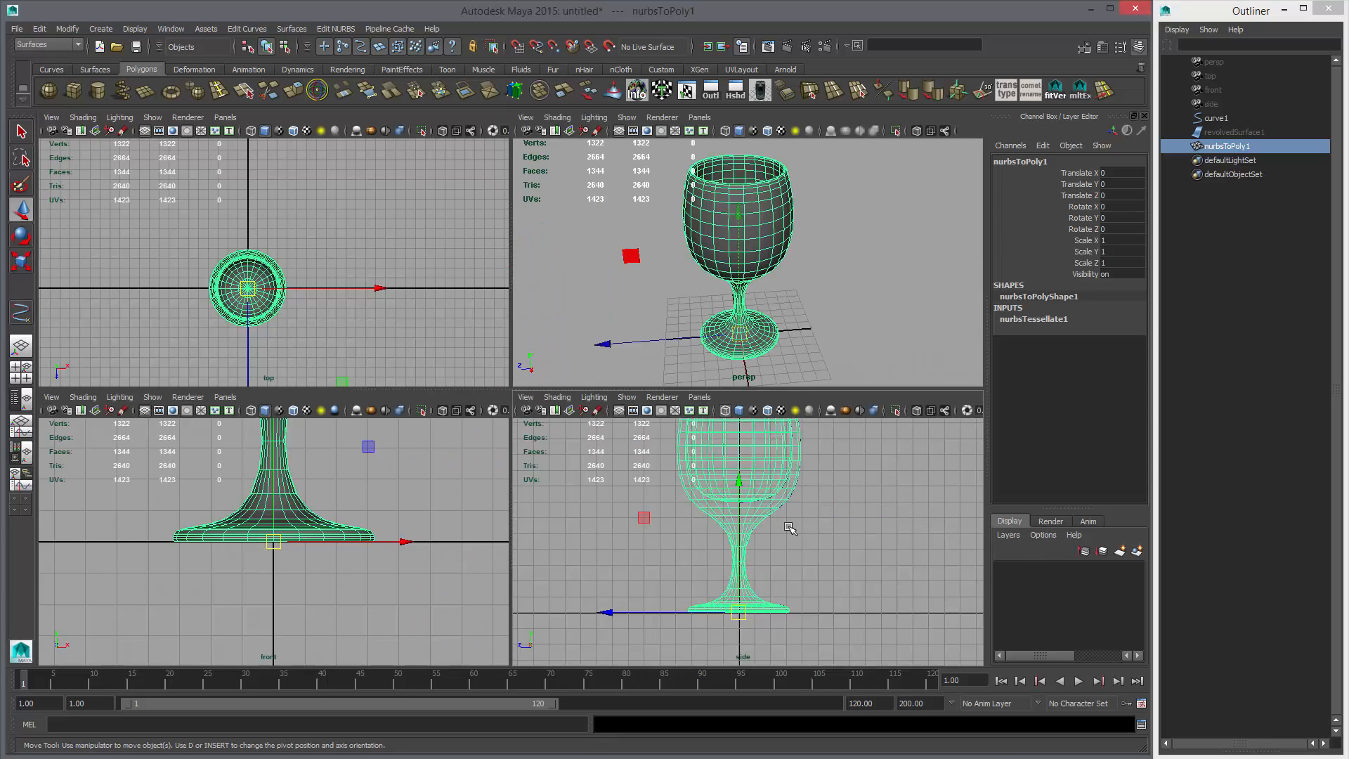
pyautogui.press('space')
pyautogui.press('f')
pyautogui.moveTo(728, 249); pyautogui.dragTo(679, 249, button='right')
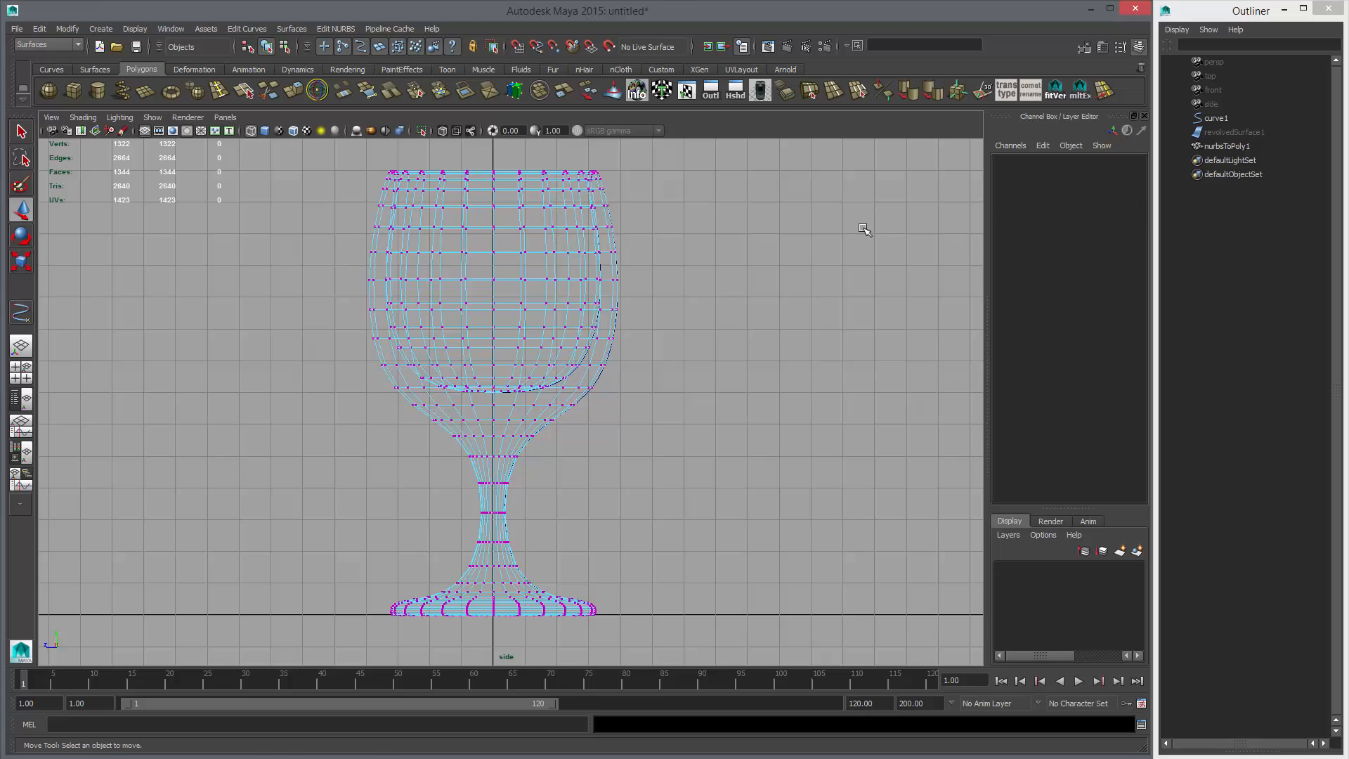
pyautogui.hotkey('ctrl', 'z')
# - Move the mid-bowl control vertices of profile curve curve1 outward to widen the goblet's bowl
pyautogui.click(613, 231)
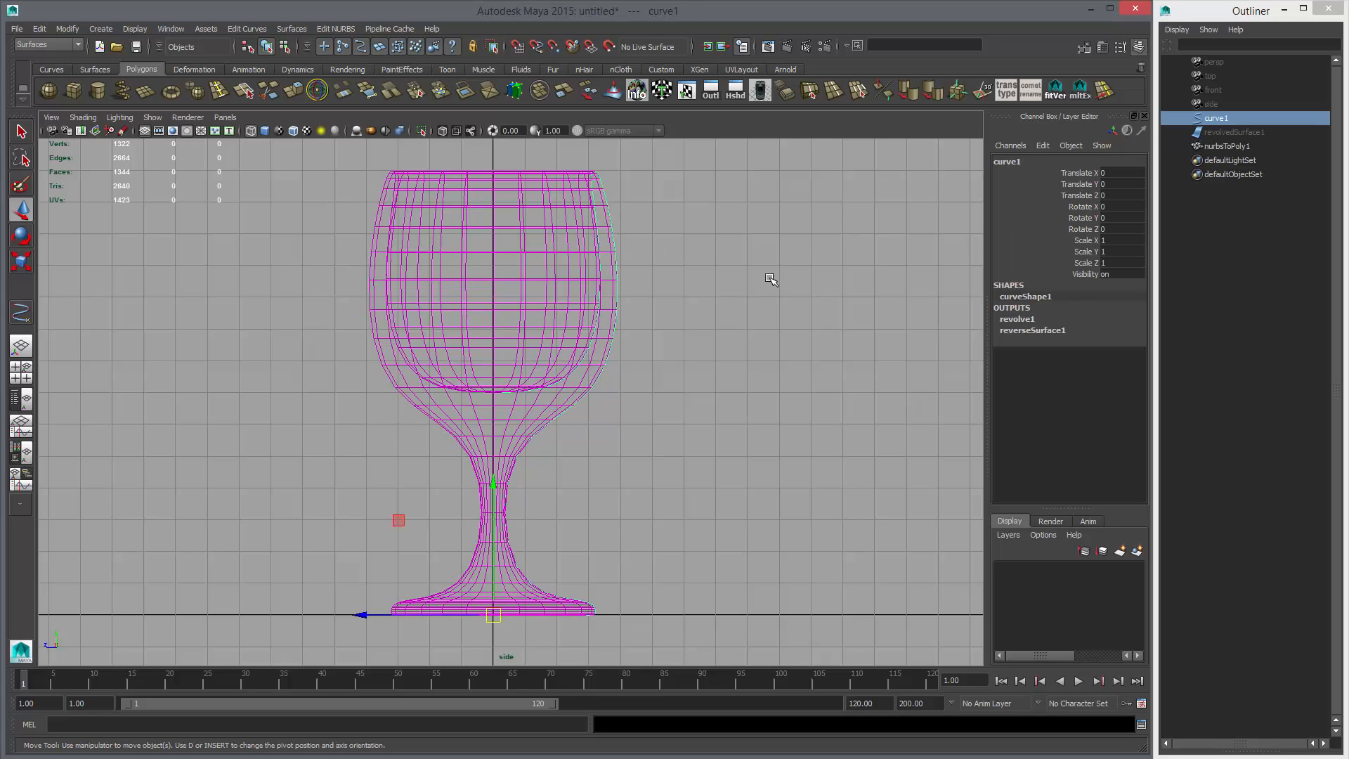
pyautogui.moveTo(771, 279); pyautogui.dragTo(700, 278, button='right')
pyautogui.moveTo(655, 293); pyautogui.dragTo(578, 246)
pyautogui.moveTo(661, 328); pyautogui.dragTo(713, 312, button='middle')
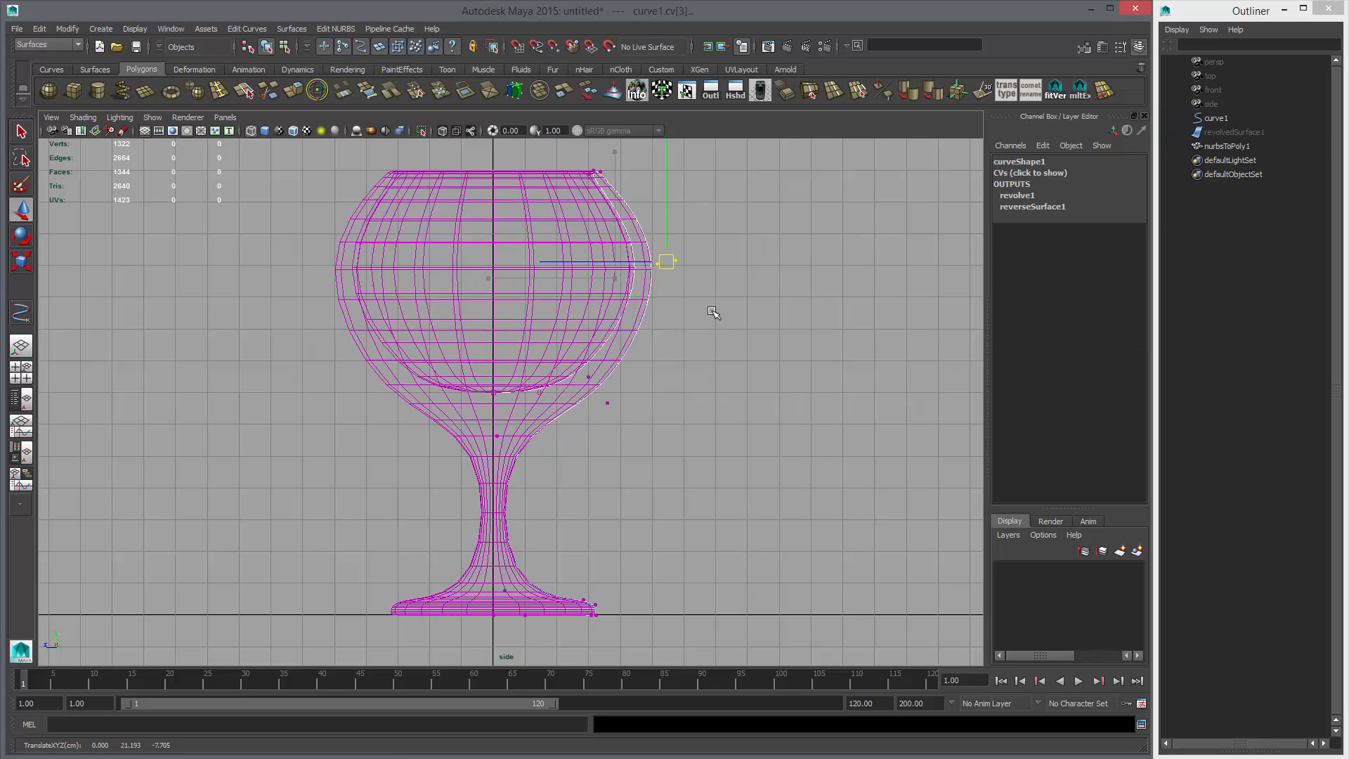
pyautogui.press('space')
pyautogui.press('space')
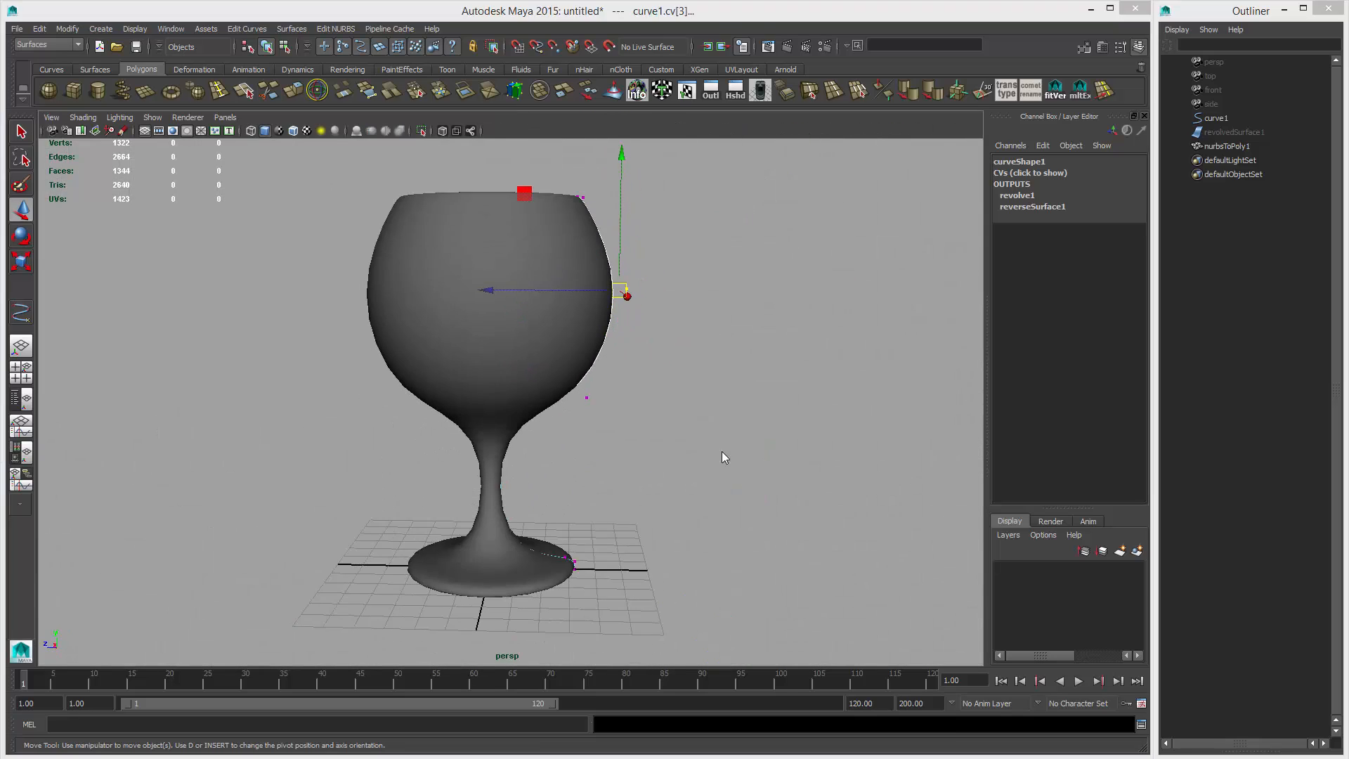
# - Move the profile curve's lower-bowl control vertices slightly outward and pull its mid-bowl control vertices back inward
pyautogui.press('space')
pyautogui.press('space')
pyautogui.moveTo(563, 350); pyautogui.dragTo(641, 419)
pyautogui.moveTo(662, 427); pyautogui.dragTo(674, 435, button='middle')
pyautogui.moveTo(668, 293); pyautogui.dragTo(616, 253)
pyautogui.moveTo(733, 325); pyautogui.dragTo(709, 321, button='middle')
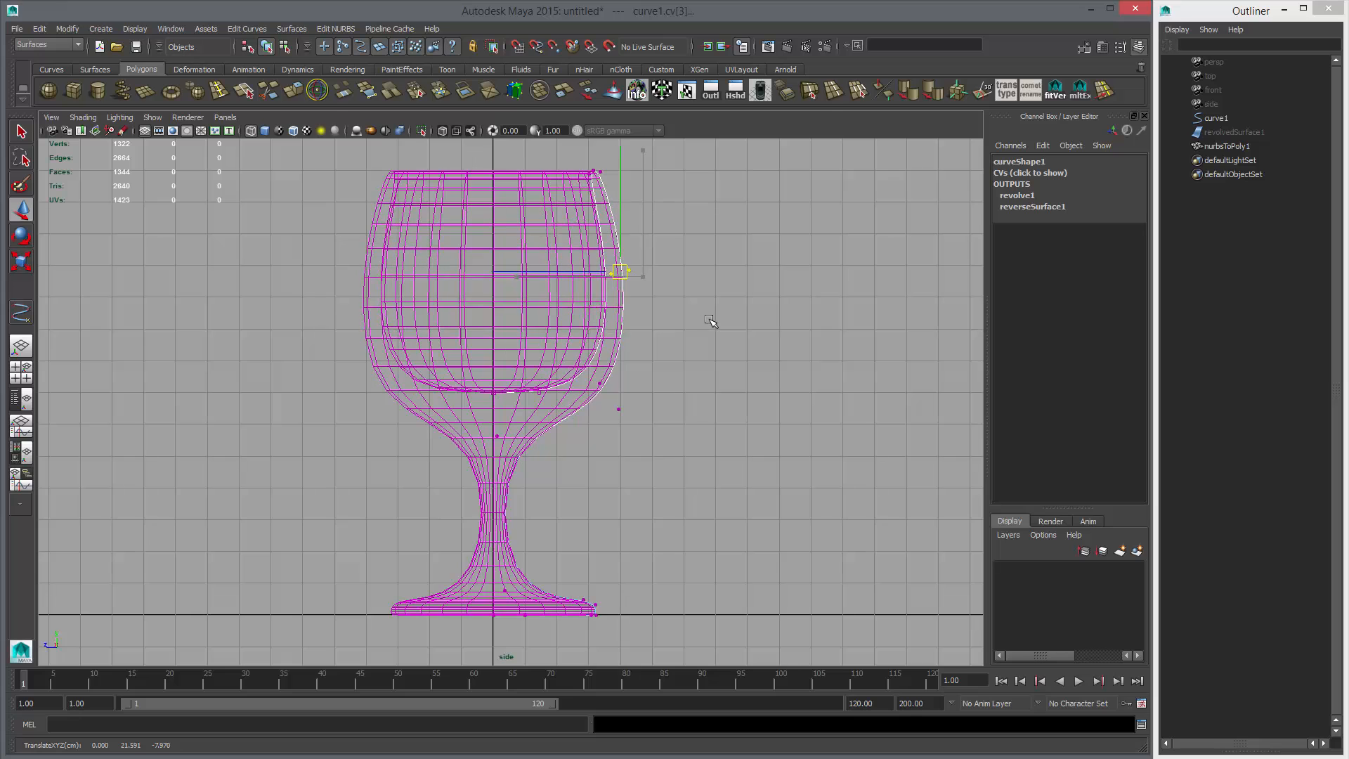
pyautogui.press('space')
pyautogui.press('space')
# - Duplicate the polygon goblet and hide the source mesh nurbsToPoly1 together with the profile curve curve1
pyautogui.keyDown('alt'); pyautogui.moveTo(728, 304); pyautogui.dragTo(558, 415); pyautogui.keyUp('alt')
pyautogui.click(476, 395)
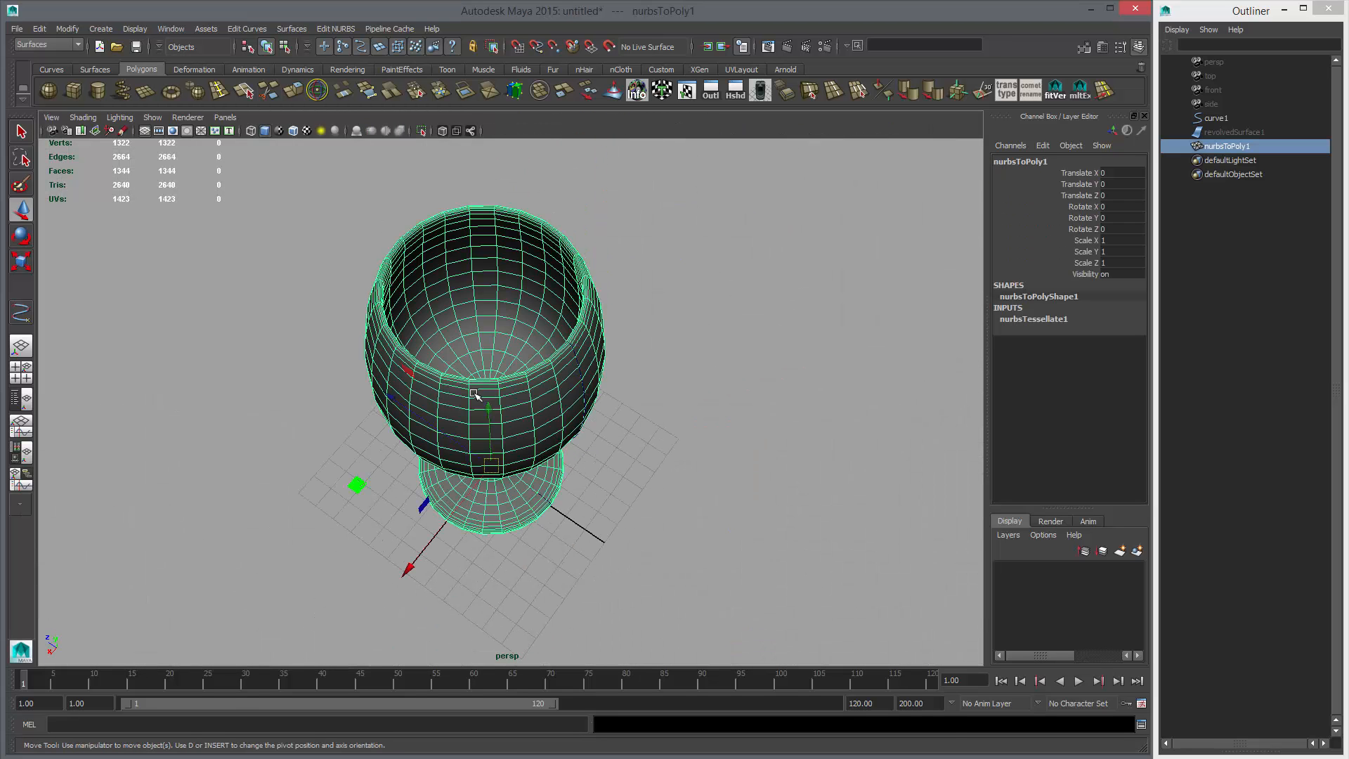
pyautogui.keyDown('alt'); pyautogui.moveTo(476, 396); pyautogui.dragTo(660, 407); pyautogui.keyUp('alt')
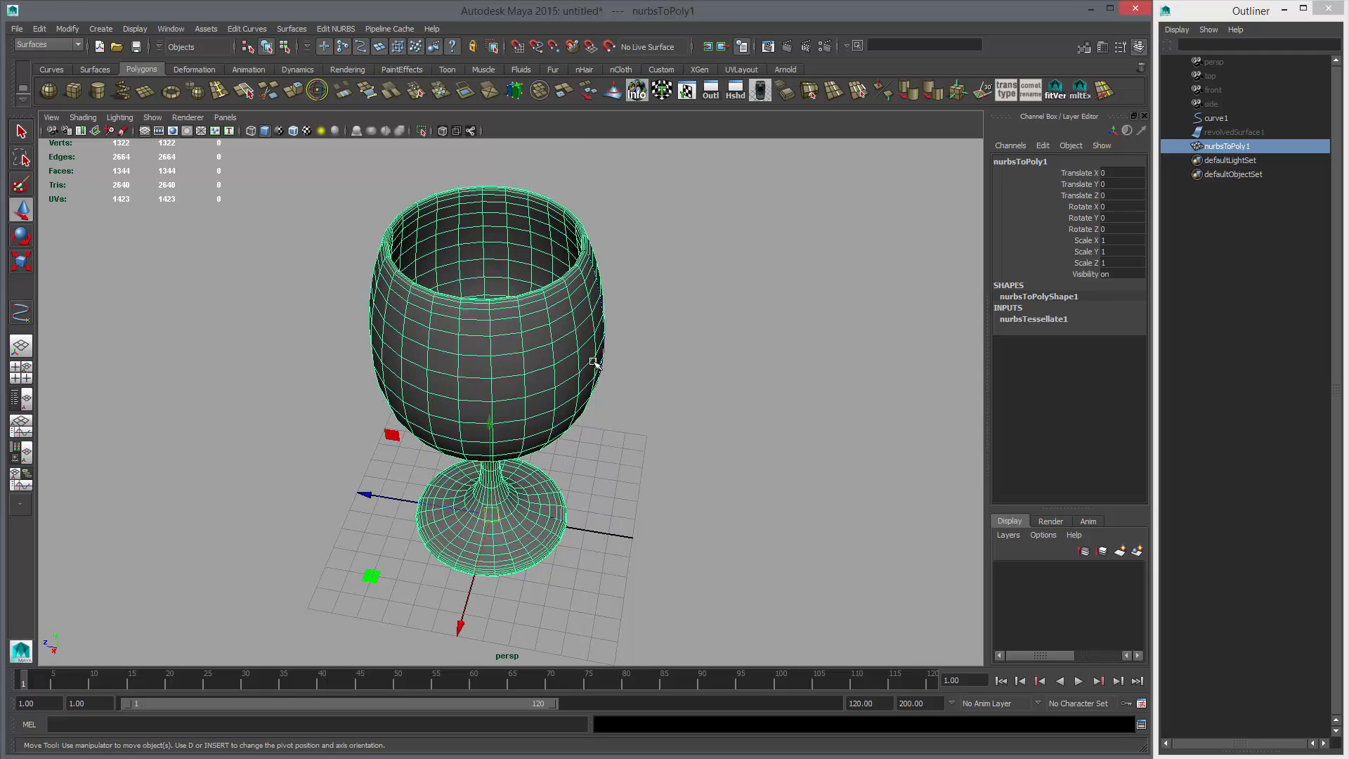
pyautogui.keyDown('alt'); pyautogui.moveTo(736, 422); pyautogui.dragTo(725, 423); pyautogui.keyUp('alt')
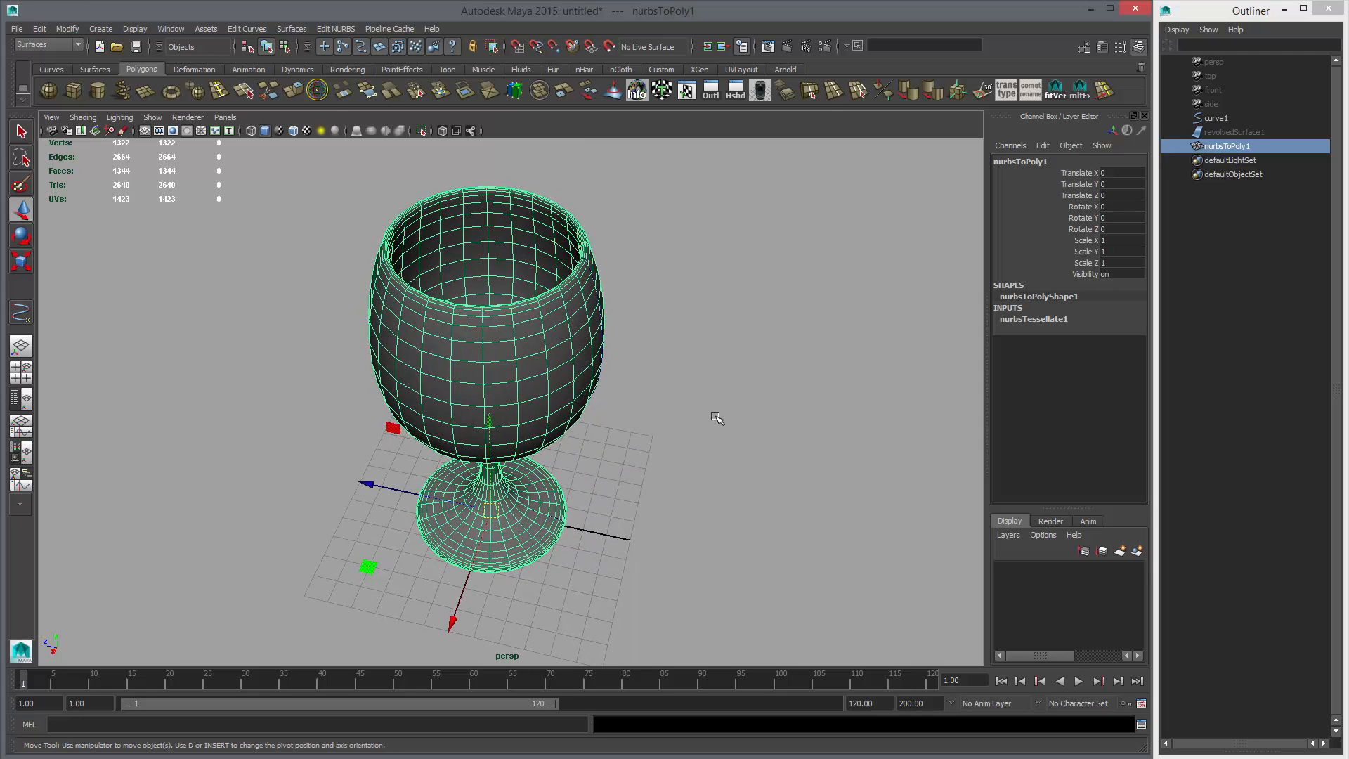
pyautogui.hotkey('ctrl', 'd')
pyautogui.click(1235, 147)
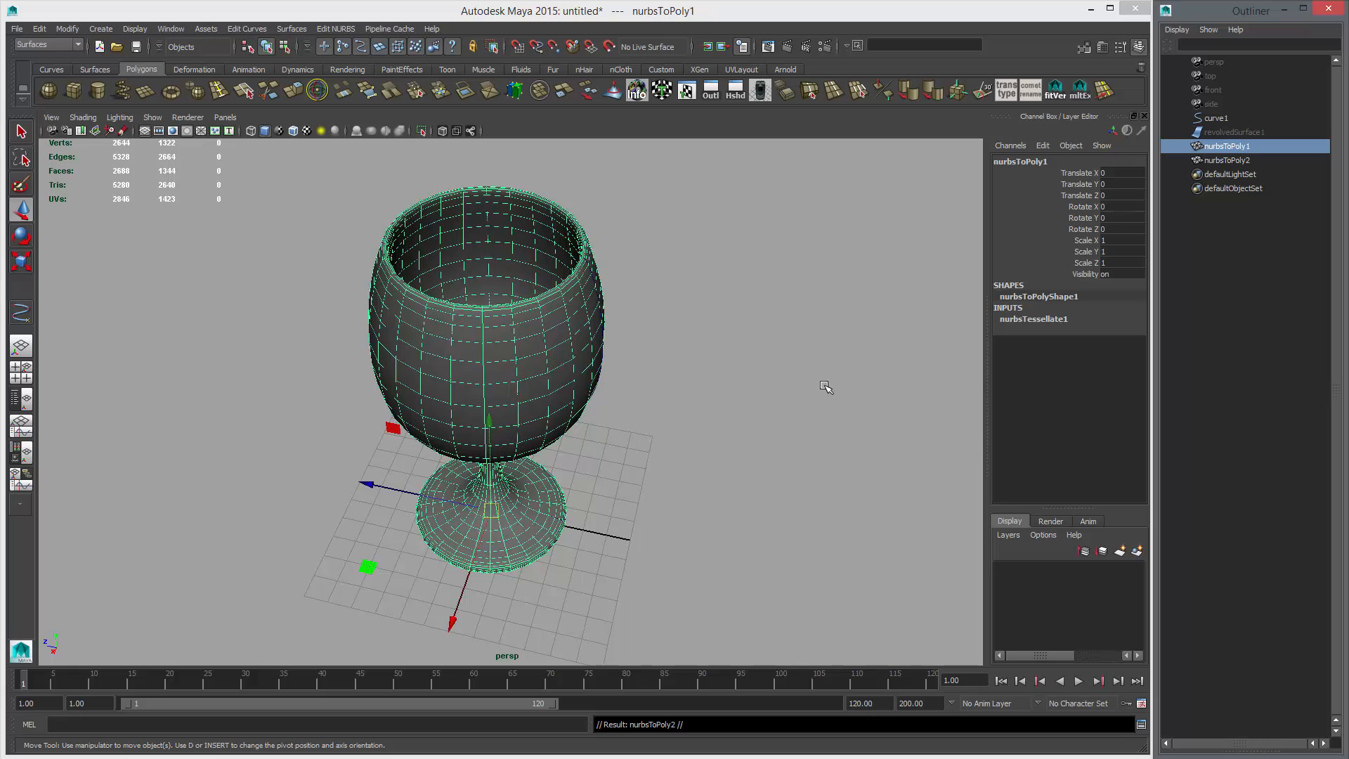
pyautogui.hotkey('ctrl', 'h')
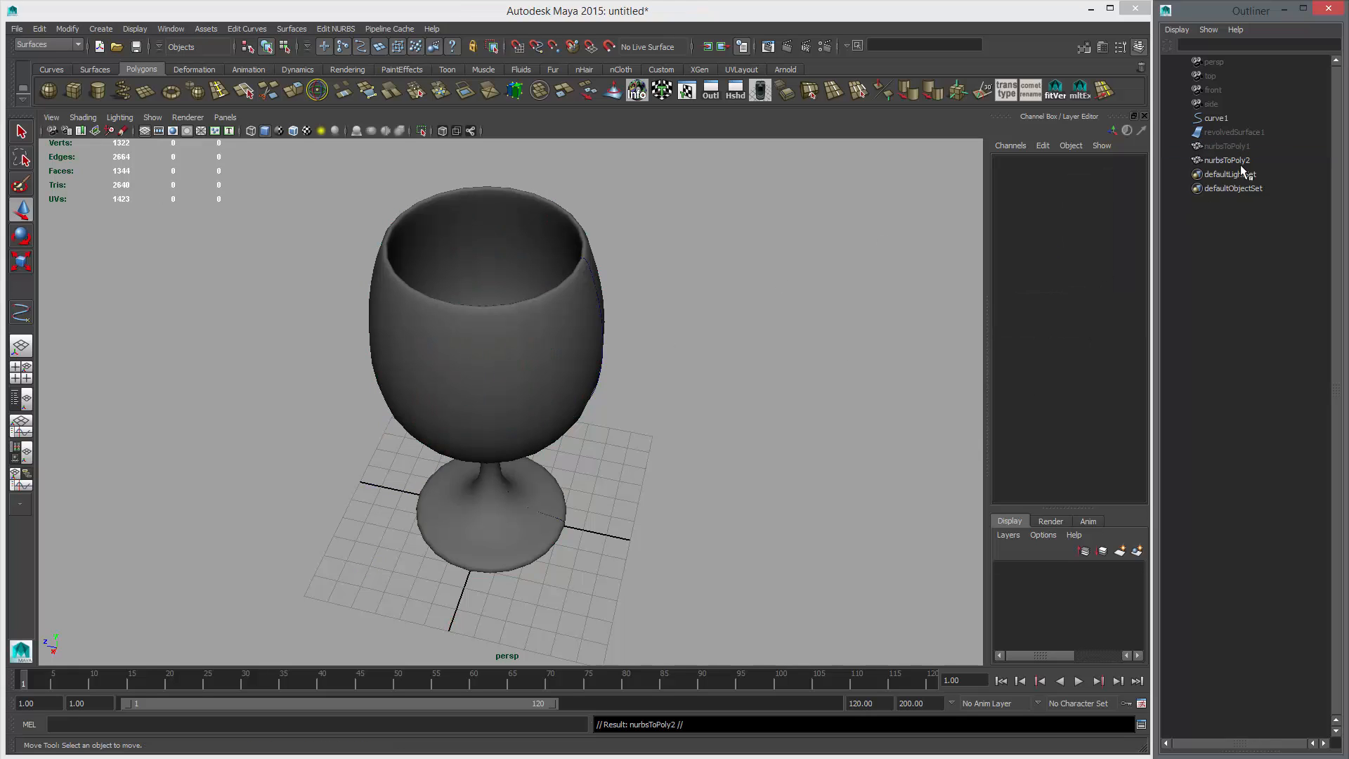
pyautogui.click(1229, 118)
pyautogui.hotkey('ctrl', 'h')
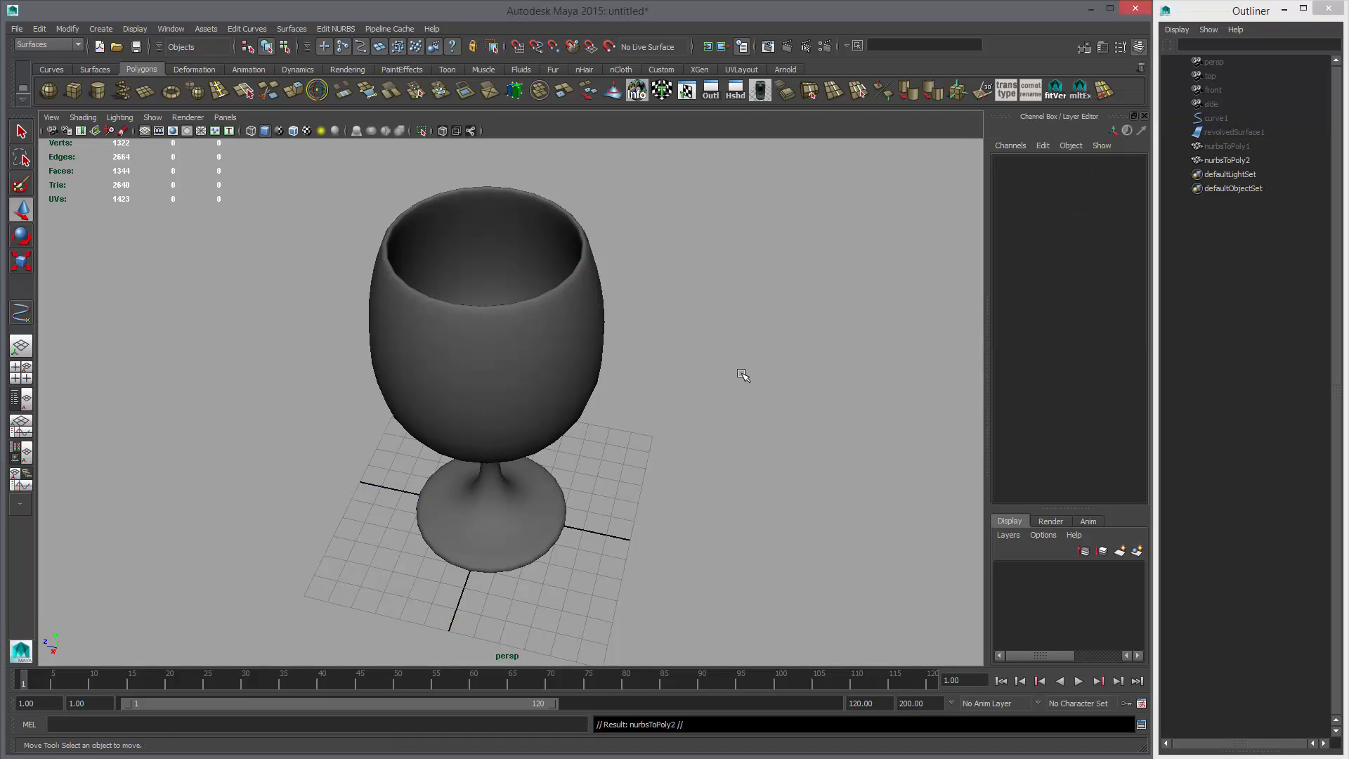
# - Examine the pole inside the bottom of the duplicated goblet's bowl, selecting the centre vertex where the edges converge
pyautogui.keyDown('alt'); pyautogui.moveTo(743, 375); pyautogui.dragTo(453, 504); pyautogui.keyUp('alt')
pyautogui.click(539, 376)
pyautogui.keyDown('alt'); pyautogui.moveTo(511, 431); pyautogui.dragTo(580, 463); pyautogui.keyUp('alt')
pyautogui.click(715, 464)
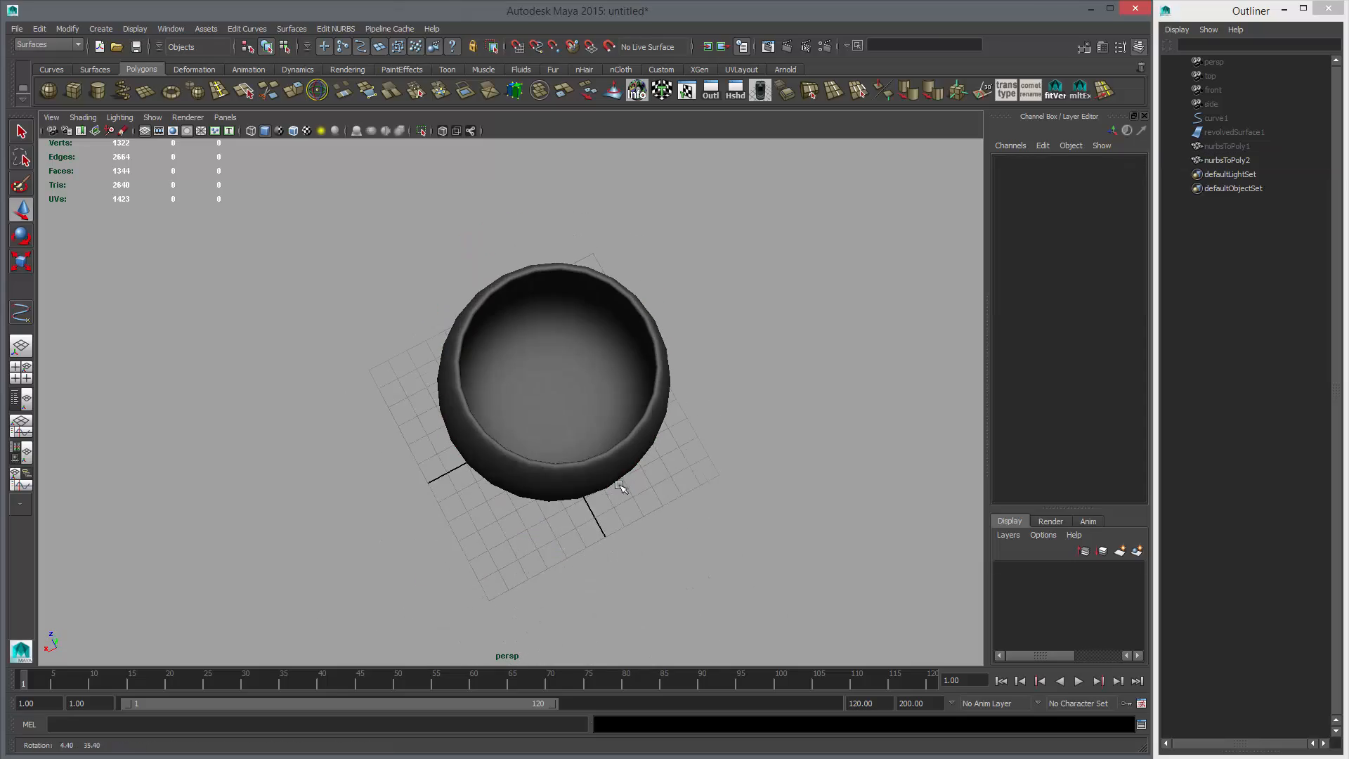
pyautogui.keyDown('alt'); pyautogui.moveTo(579, 463); pyautogui.dragTo(593, 466, button='right'); pyautogui.keyUp('alt')
pyautogui.click(653, 432)
pyautogui.scroll(10, 797, 467)
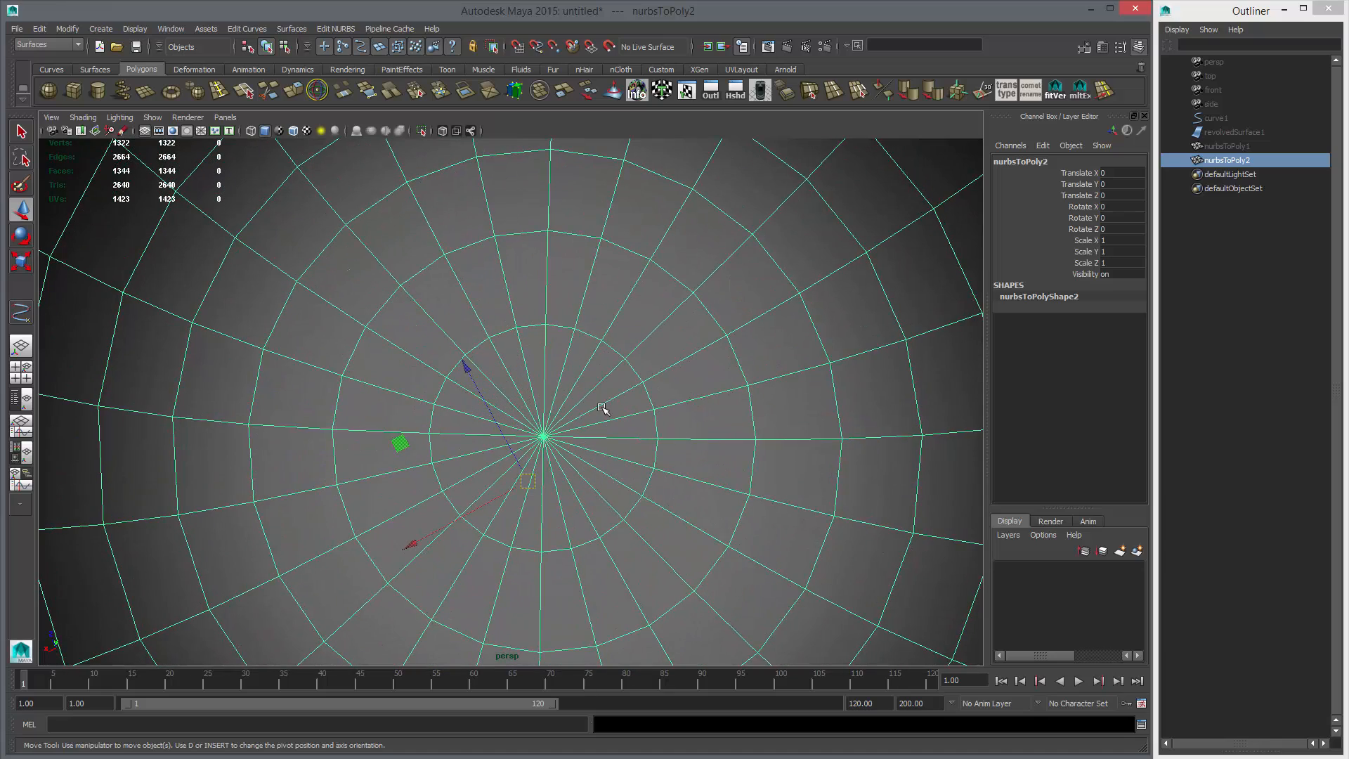
pyautogui.moveTo(577, 418); pyautogui.dragTo(559, 433, button='right')
pyautogui.click(542, 437)
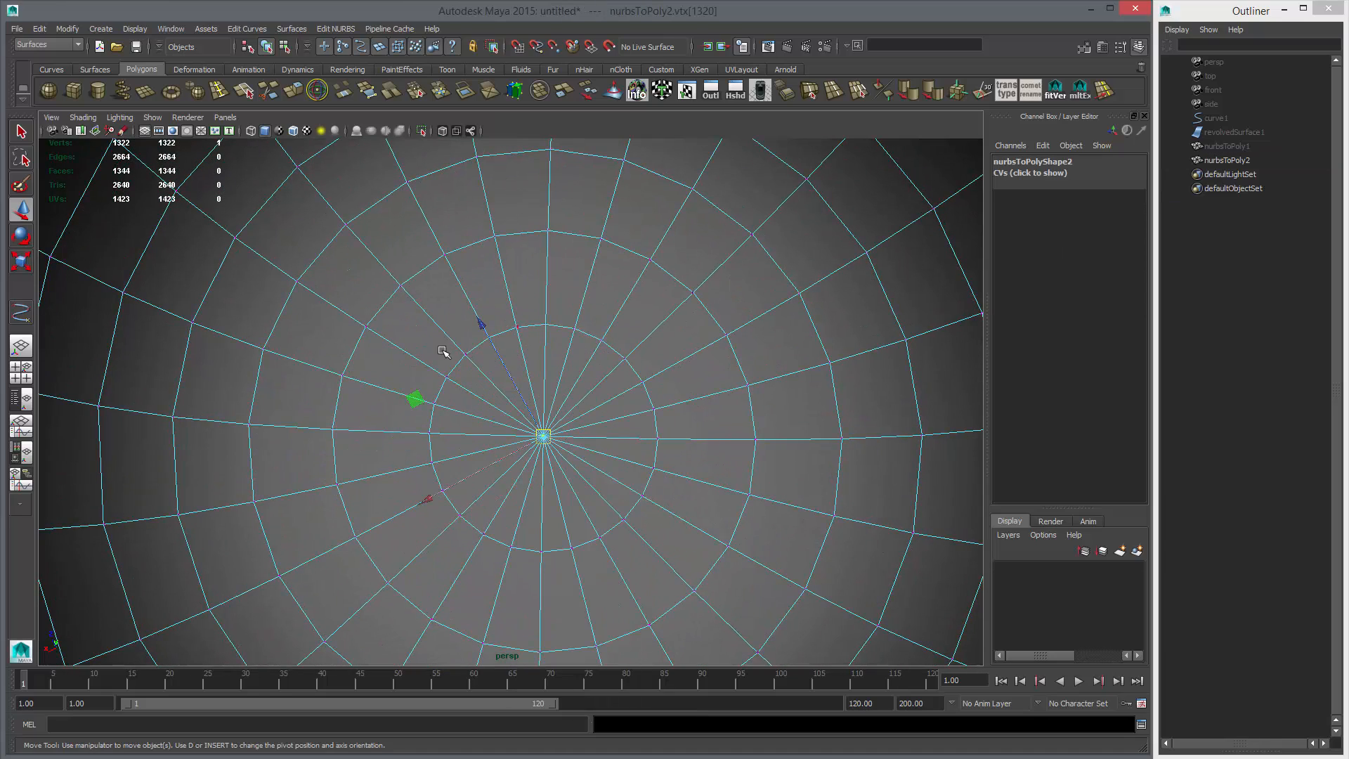
pyautogui.keyDown('alt'); pyautogui.moveTo(611, 461); pyautogui.dragTo(626, 518); pyautogui.keyUp('alt')
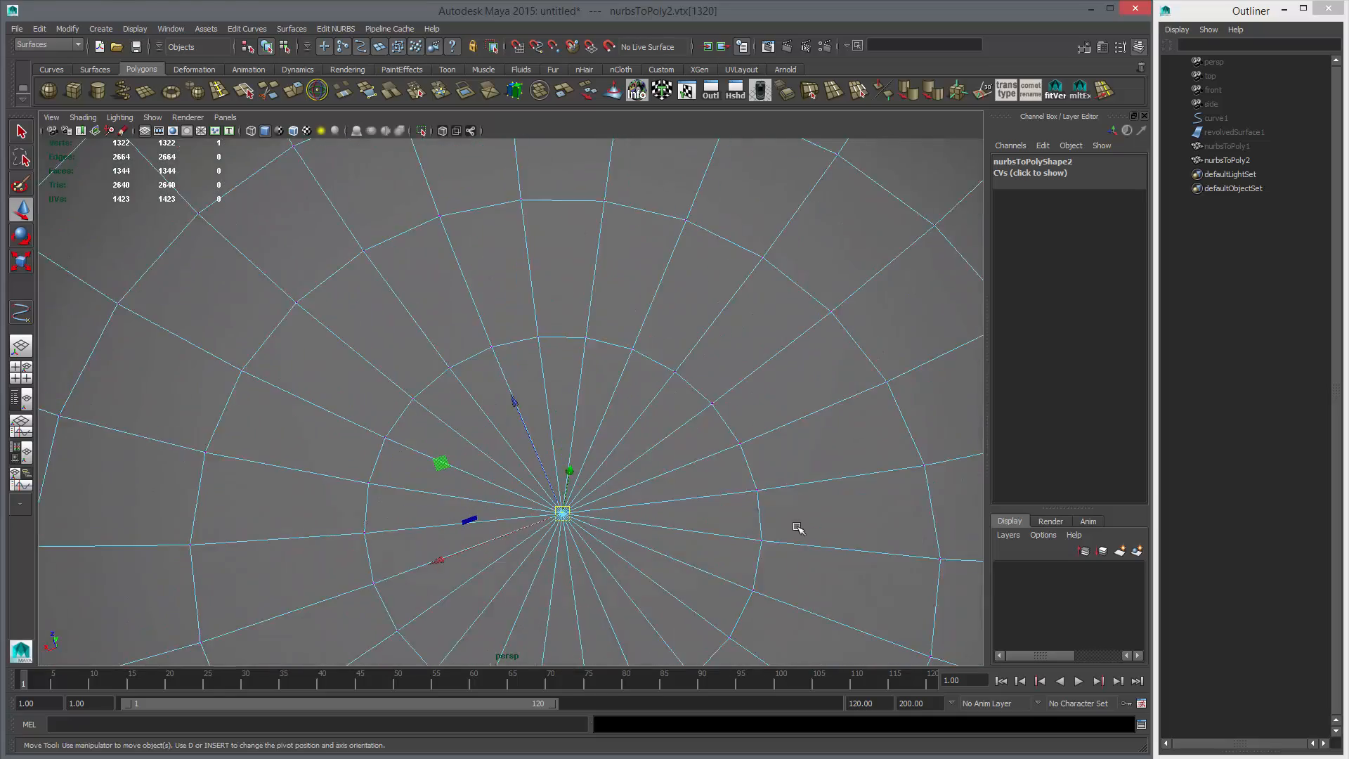
pyautogui.keyDown('alt'); pyautogui.moveTo(799, 530); pyautogui.dragTo(761, 440, button='middle'); pyautogui.keyUp('alt')
pyautogui.keyDown('alt'); pyautogui.moveTo(873, 443); pyautogui.dragTo(370, 377, button='right'); pyautogui.keyUp('alt')
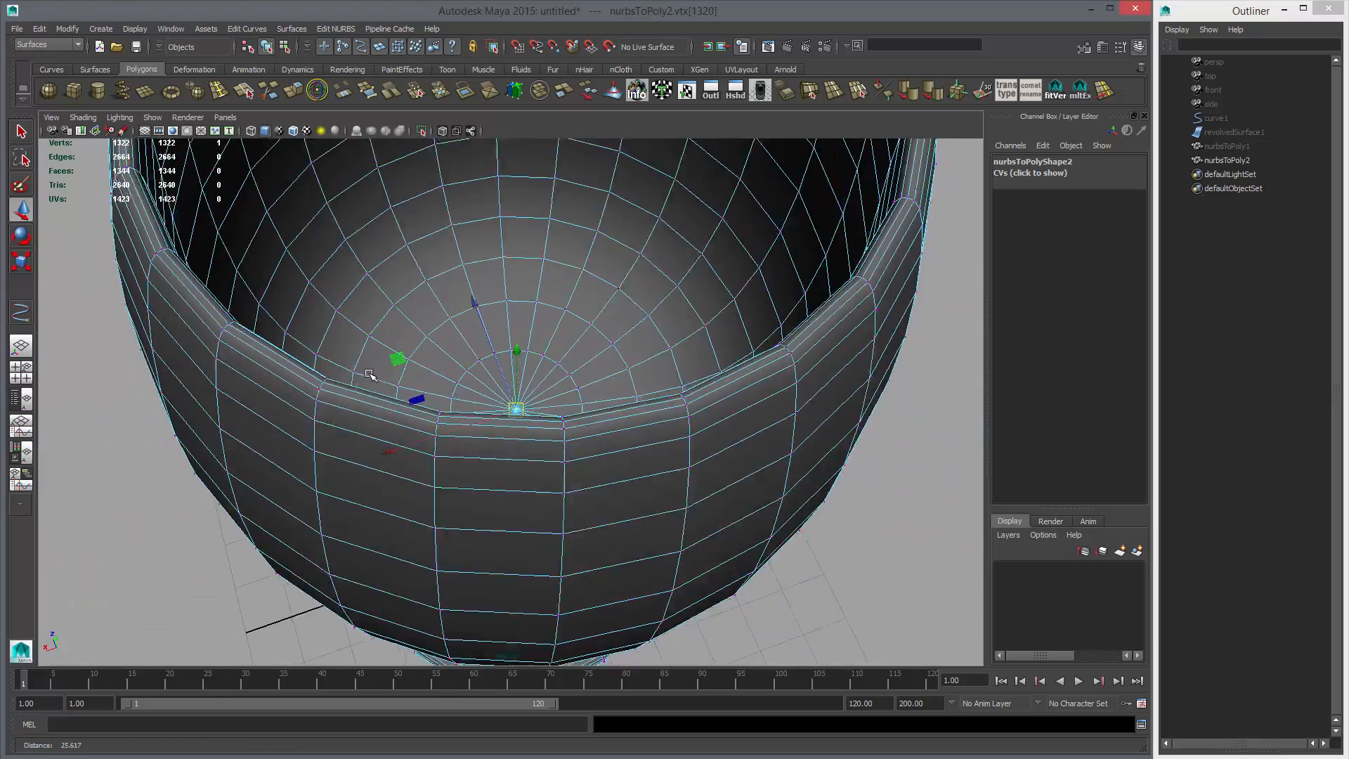
pyautogui.keyDown('alt'); pyautogui.moveTo(538, 367); pyautogui.dragTo(520, 422); pyautogui.keyUp('alt')
# - Show the duplicated goblet in a full-size top view, framed around the bowl, and return from vertex to object selection
pyautogui.press('space')
pyautogui.press('space')
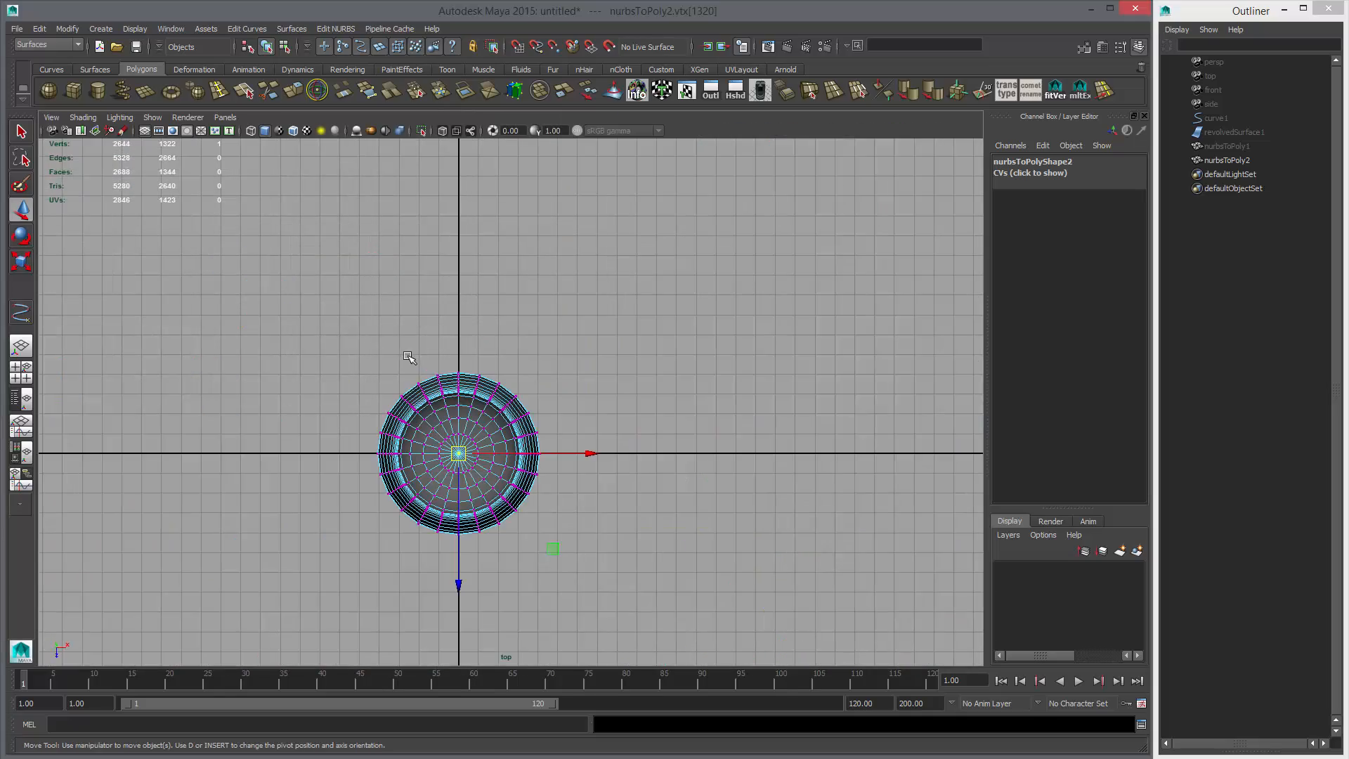
pyautogui.keyDown('alt'); pyautogui.moveTo(386, 392); pyautogui.dragTo(879, 450, button='right'); pyautogui.keyUp('alt')
pyautogui.keyDown('alt'); pyautogui.moveTo(540, 422); pyautogui.dragTo(635, 289, button='middle'); pyautogui.keyUp('alt')
pyautogui.keyDown('alt'); pyautogui.moveTo(635, 289); pyautogui.dragTo(843, 373, button='right'); pyautogui.keyUp('alt')
pyautogui.keyDown('alt'); pyautogui.moveTo(668, 382); pyautogui.dragTo(571, 369, button='right'); pyautogui.keyUp('alt')
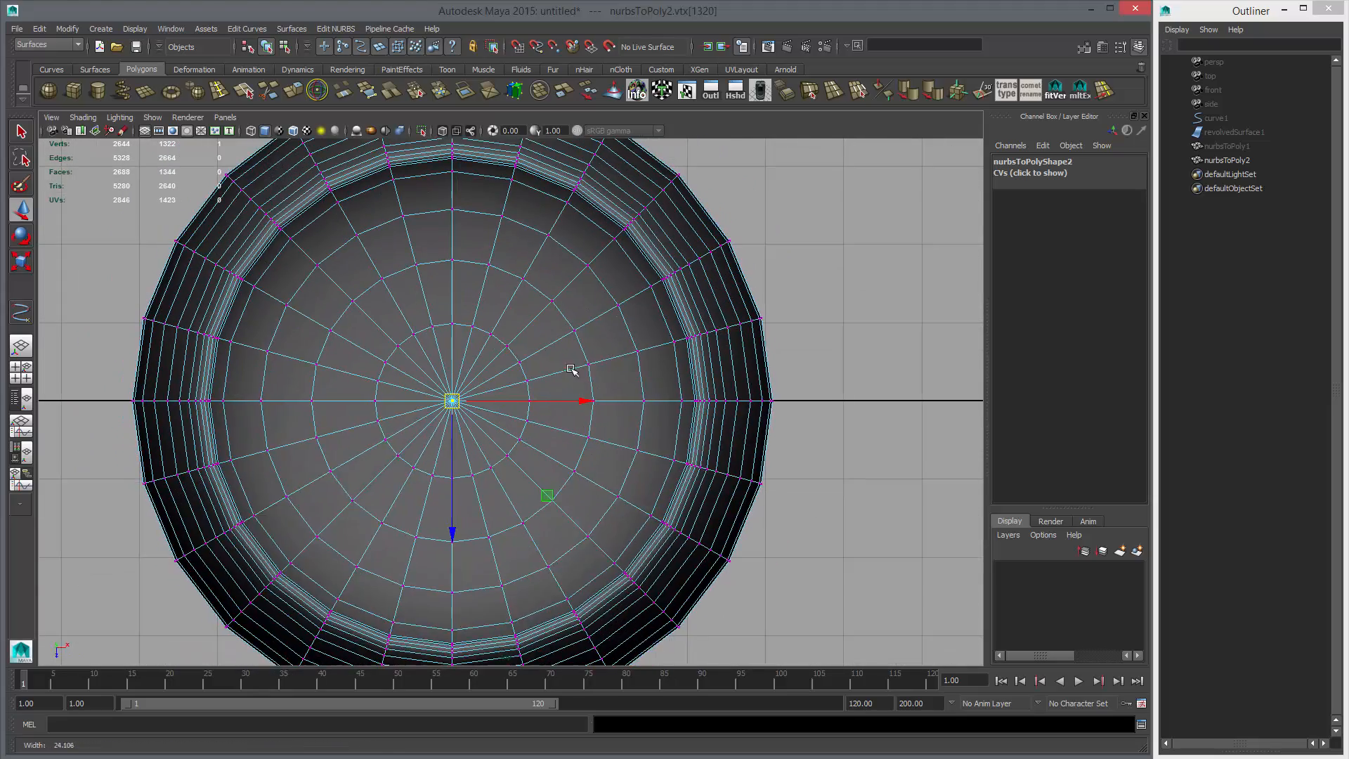
pyautogui.keyDown('alt'); pyautogui.moveTo(553, 358); pyautogui.dragTo(634, 416, button='middle'); pyautogui.keyUp('alt')
pyautogui.keyDown('alt'); pyautogui.moveTo(701, 399); pyautogui.dragTo(575, 378, button='right'); pyautogui.keyUp('alt')
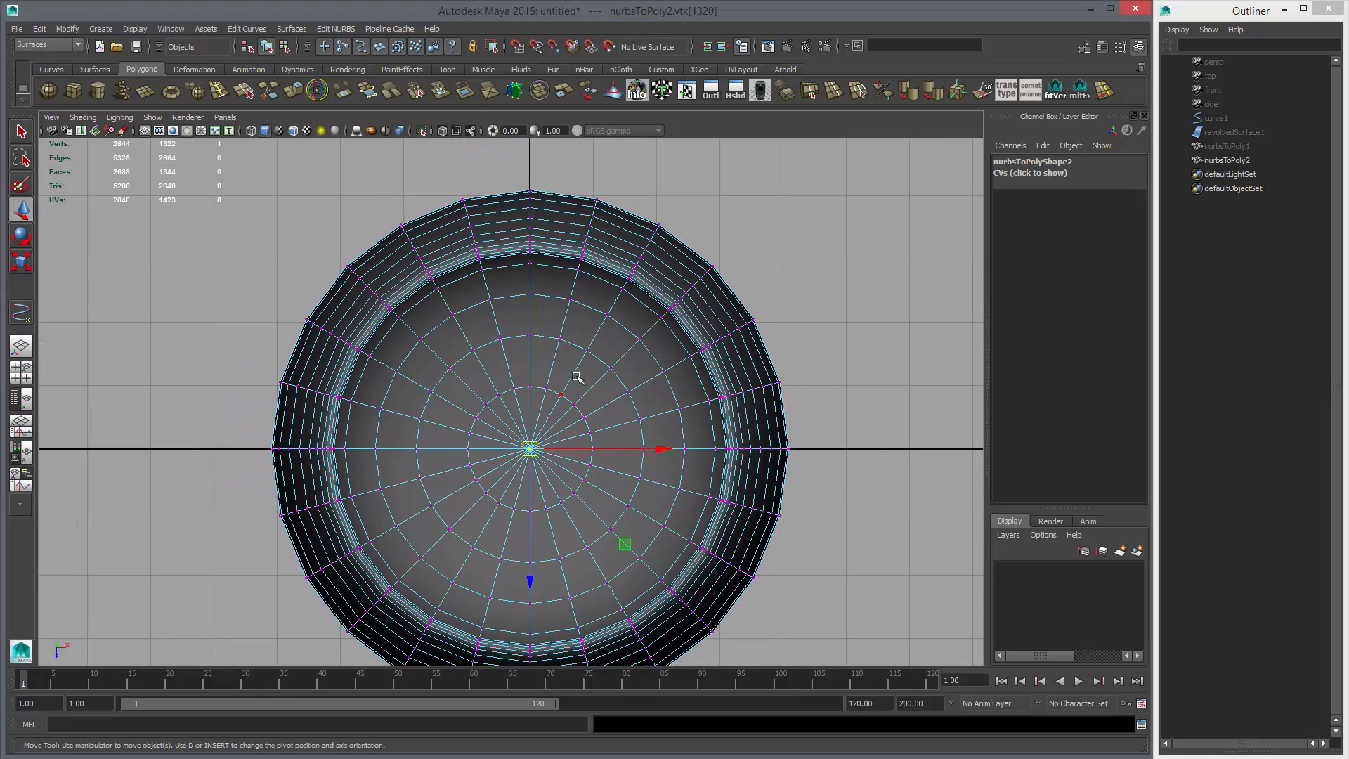
pyautogui.press('F8')
pyautogui.press('F8')
pyautogui.keyDown('alt'); pyautogui.moveTo(668, 372); pyautogui.dragTo(671, 325, button='middle'); pyautogui.keyUp('alt')
pyautogui.keyDown('alt'); pyautogui.moveTo(662, 345); pyautogui.dragTo(636, 364, button='right'); pyautogui.keyUp('alt')
pyautogui.keyDown('alt'); pyautogui.moveTo(635, 367); pyautogui.dragTo(592, 375, button='middle'); pyautogui.keyUp('alt')
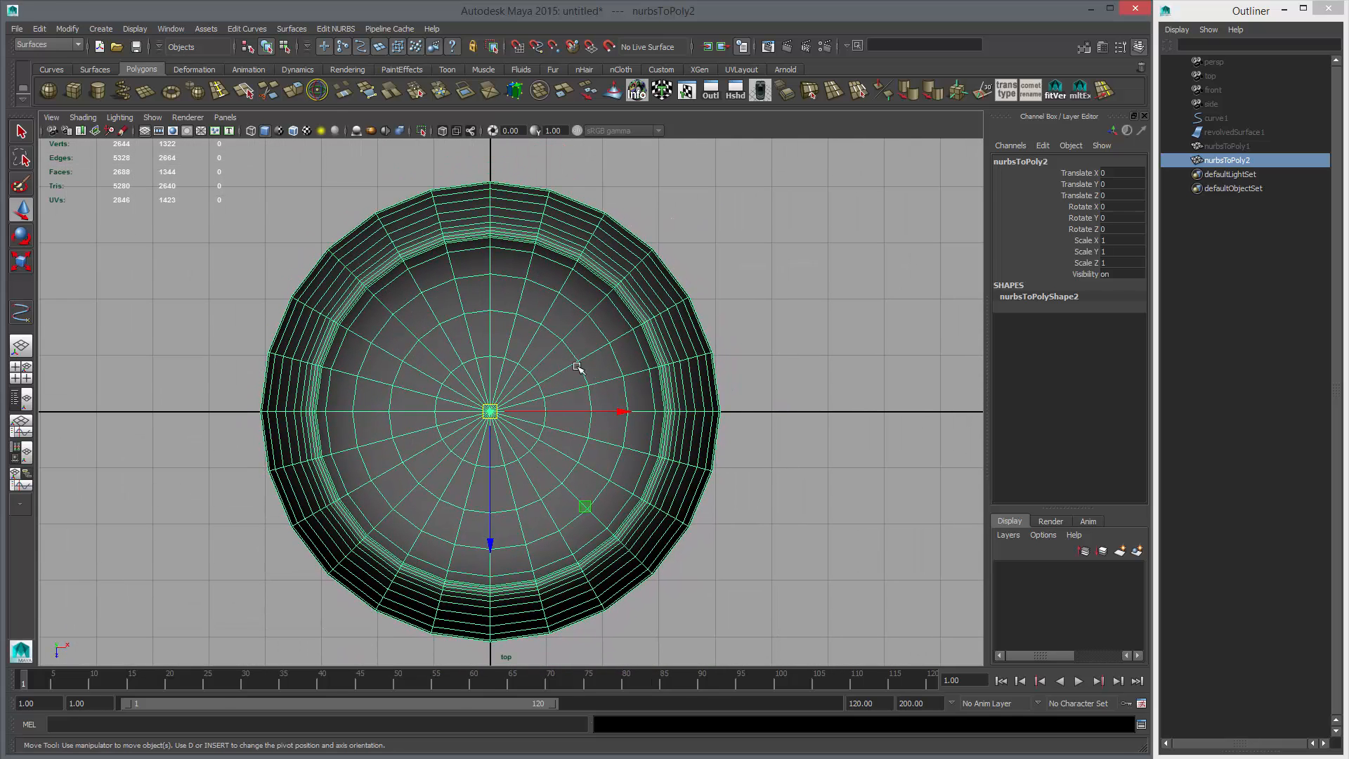
# - Delete the goblet faces on the negative X half and the positive Z half, keeping only one quarter of the mesh
pyautogui.scroll(2, 545, 342)
pyautogui.moveTo(616, 354); pyautogui.dragTo(618, 385, button='right')
pyautogui.keyDown('alt'); pyautogui.moveTo(794, 412); pyautogui.dragTo(692, 400, button='right'); pyautogui.keyUp('alt')
pyautogui.moveTo(242, 212); pyautogui.dragTo(505, 642)
pyautogui.press('Delete')
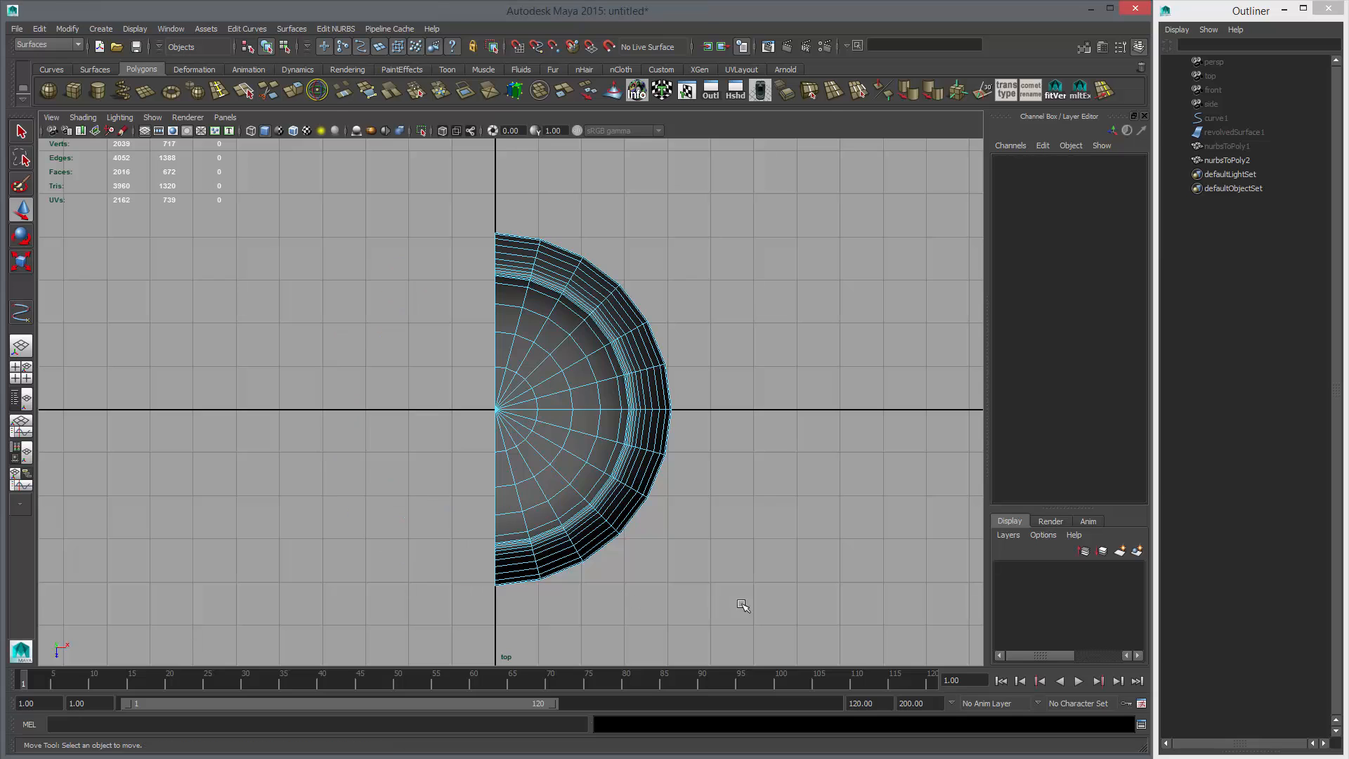
pyautogui.hotkey('ctrl', 'z')
pyautogui.press('Delete')
pyautogui.press('Delete')
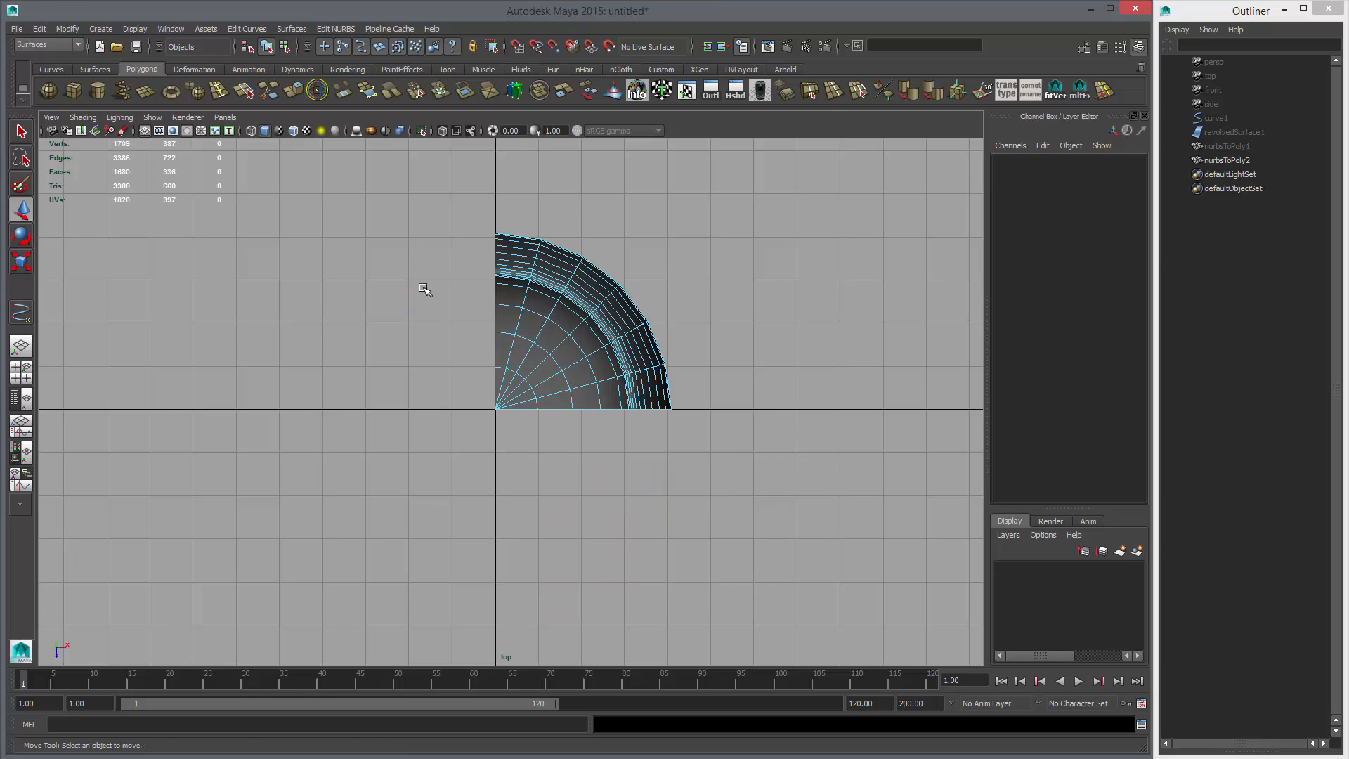
# - Cut an edge with Multi-Cut from the innermost ring's diagonal vertex to the third ring's vertex on the first spoke beside the Z axis
pyautogui.keyDown('alt'); pyautogui.moveTo(527, 351); pyautogui.dragTo(494, 373, button='middle'); pyautogui.keyUp('alt')
pyautogui.keyDown('alt'); pyautogui.moveTo(494, 373); pyautogui.dragTo(521, 322, button='right'); pyautogui.keyUp('alt')
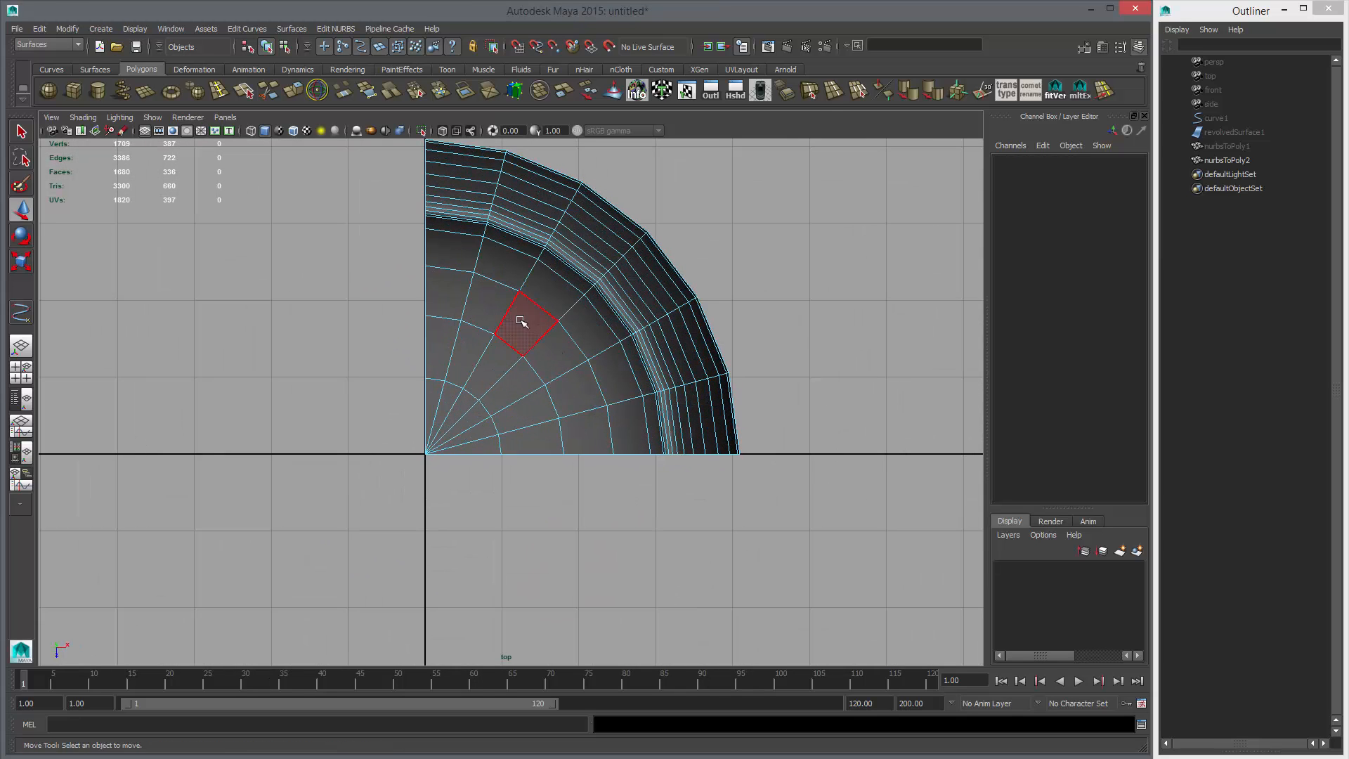
pyautogui.keyDown('alt'); pyautogui.moveTo(545, 333); pyautogui.dragTo(526, 437, button='middle'); pyautogui.keyUp('alt')
pyautogui.keyDown('alt'); pyautogui.moveTo(526, 437); pyautogui.dragTo(562, 393, button='right'); pyautogui.keyUp('alt')
pyautogui.keyDown('alt'); pyautogui.moveTo(519, 385); pyautogui.dragTo(528, 372, button='middle'); pyautogui.keyUp('alt')
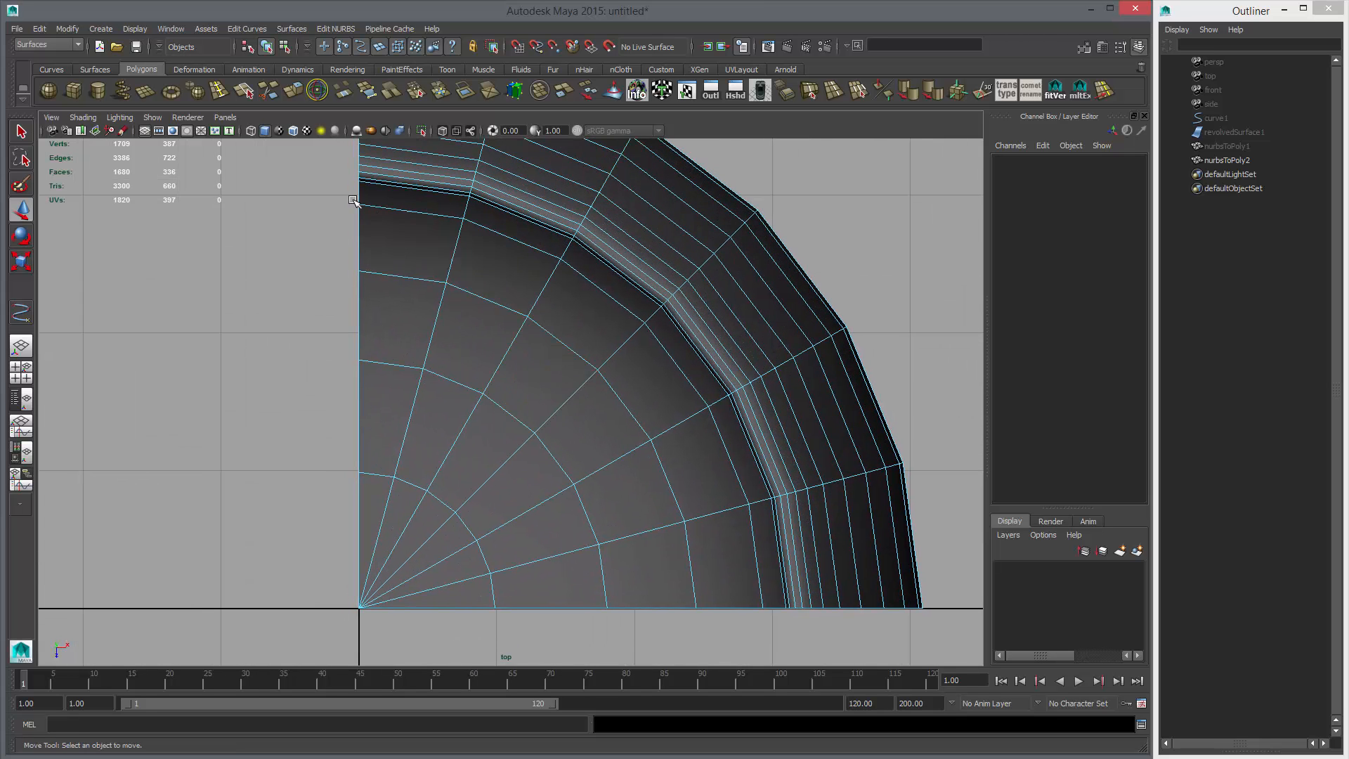
pyautogui.click(267, 92)
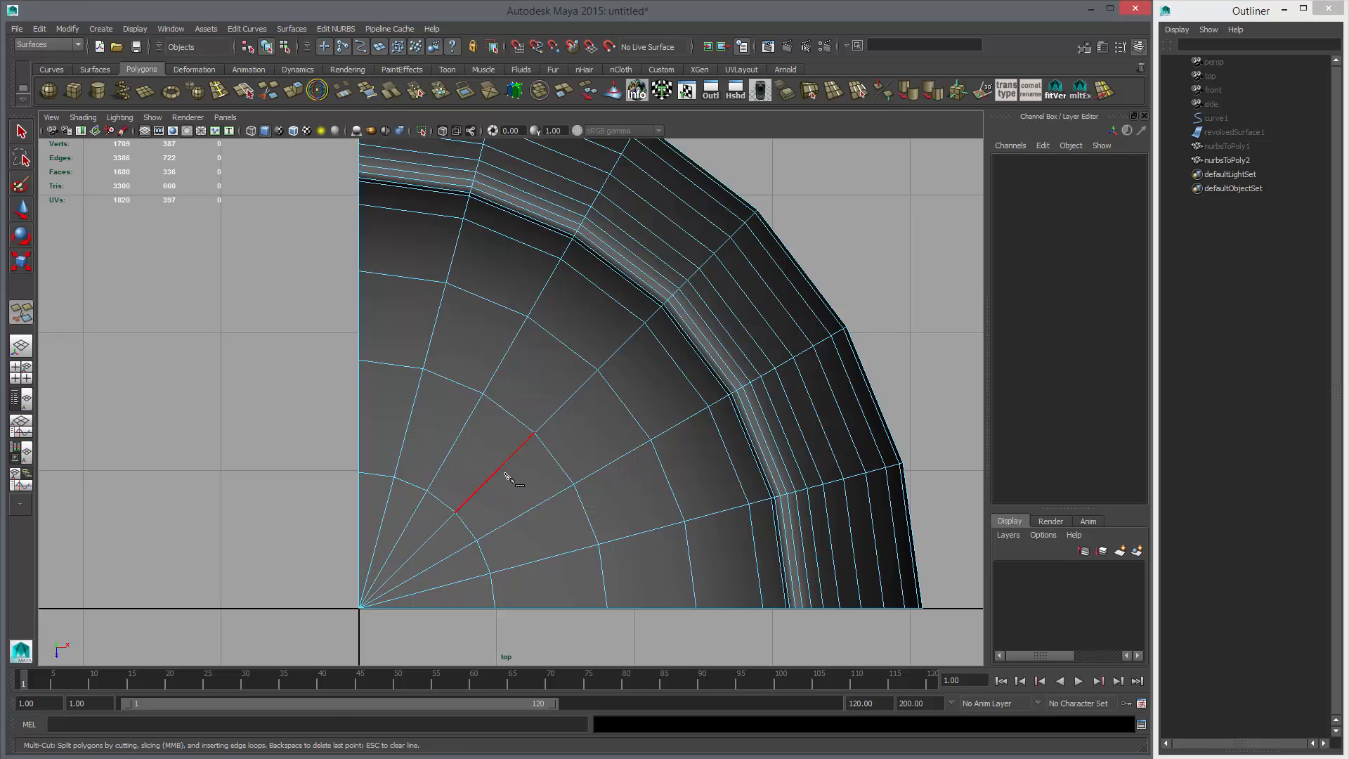
pyautogui.moveTo(522, 446); pyautogui.dragTo(411, 555)
pyautogui.click(446, 283)
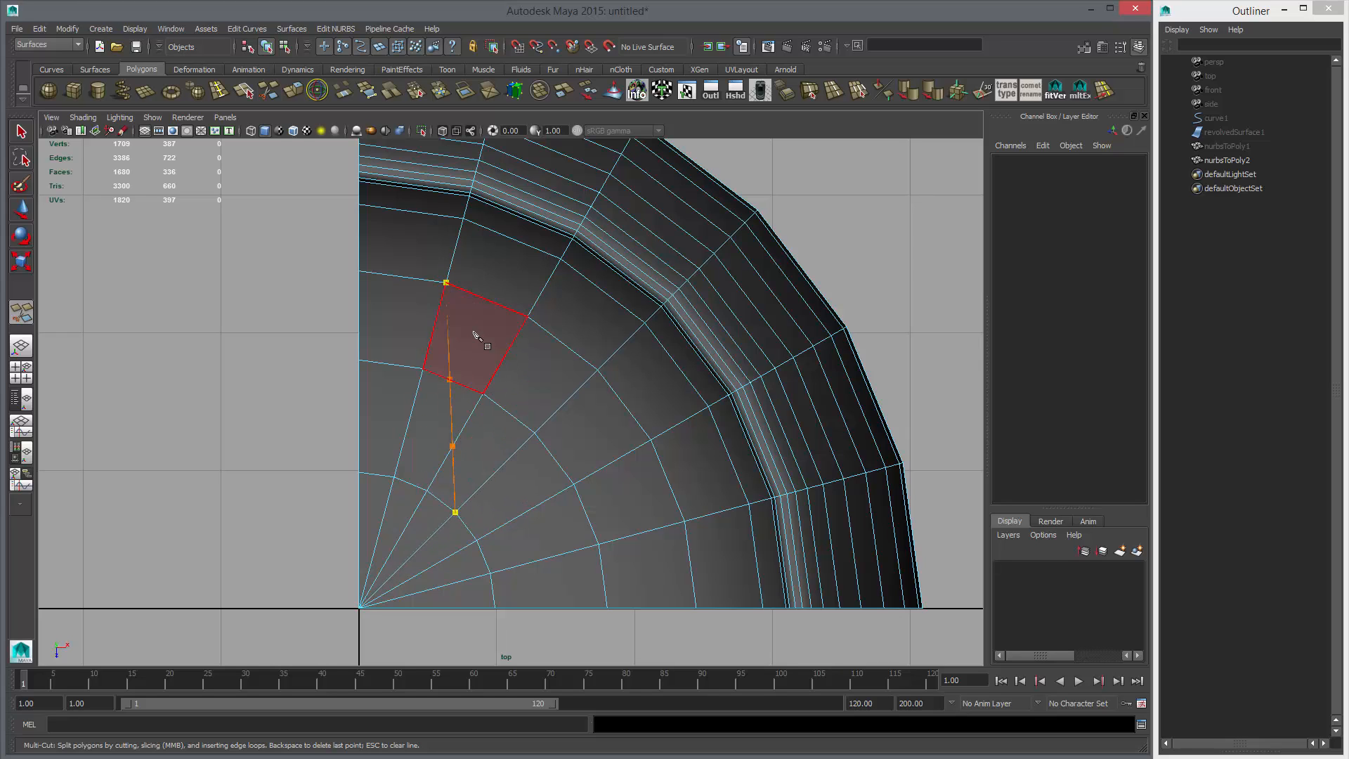
pyautogui.press('Return')
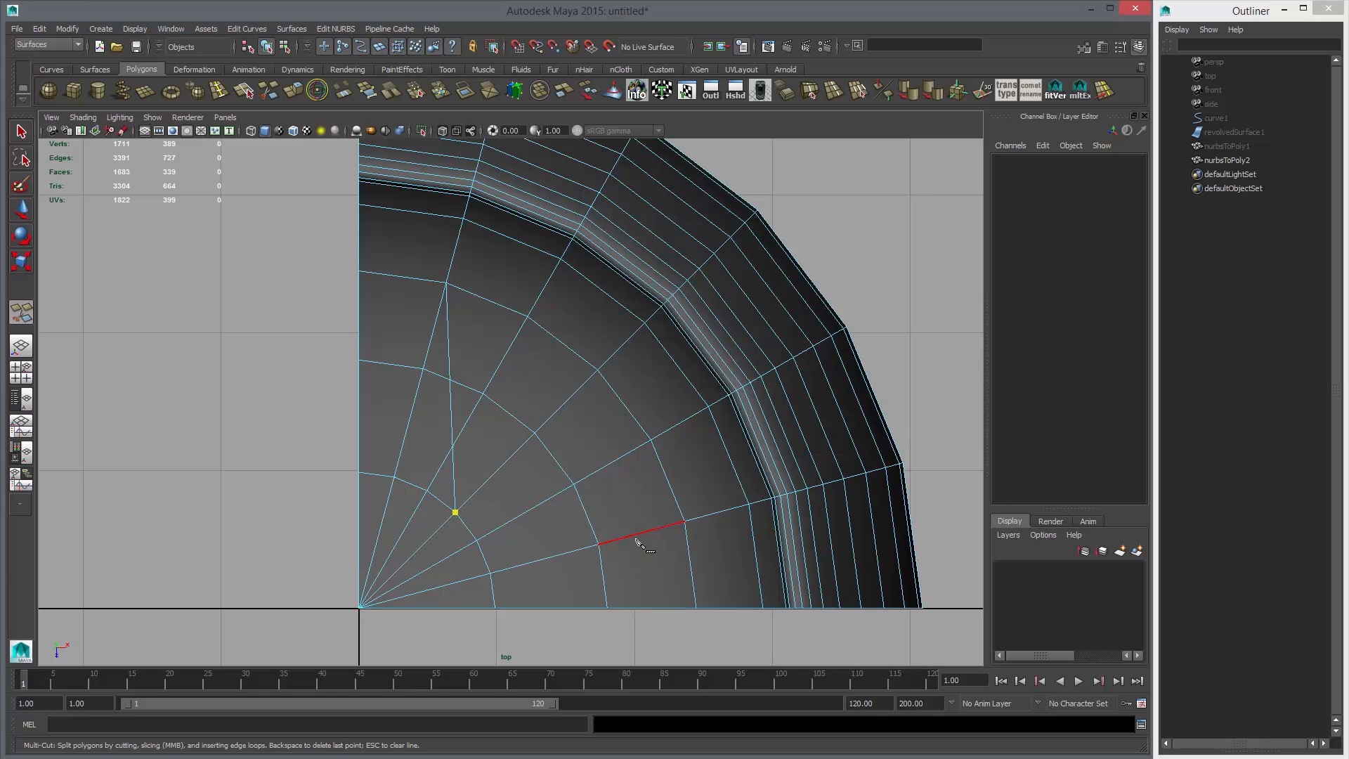
# - Cut to the third ring's vertex on the spoke beside the X axis, and between its two next inner spokes through the second ring's diagonal vertex
pyautogui.click(685, 521)
pyautogui.press('Return')
pyautogui.click(535, 433)
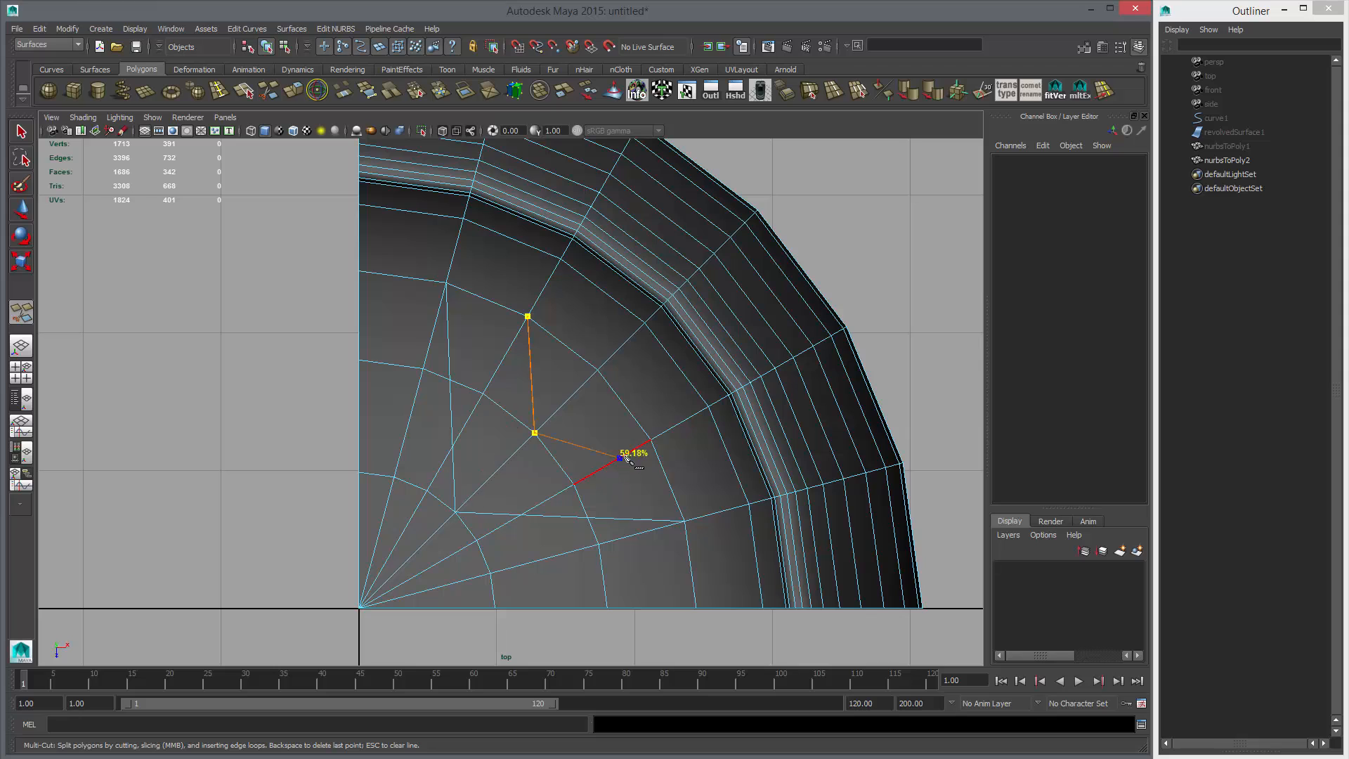
pyautogui.click(650, 439)
pyautogui.press('Return')
# - Delete the old edges of the four off-diagonal spokes inside the bowl's third ring, together with their leftover vertices
pyautogui.press('w')
pyautogui.moveTo(407, 437); pyautogui.dragTo(406, 403, button='right')
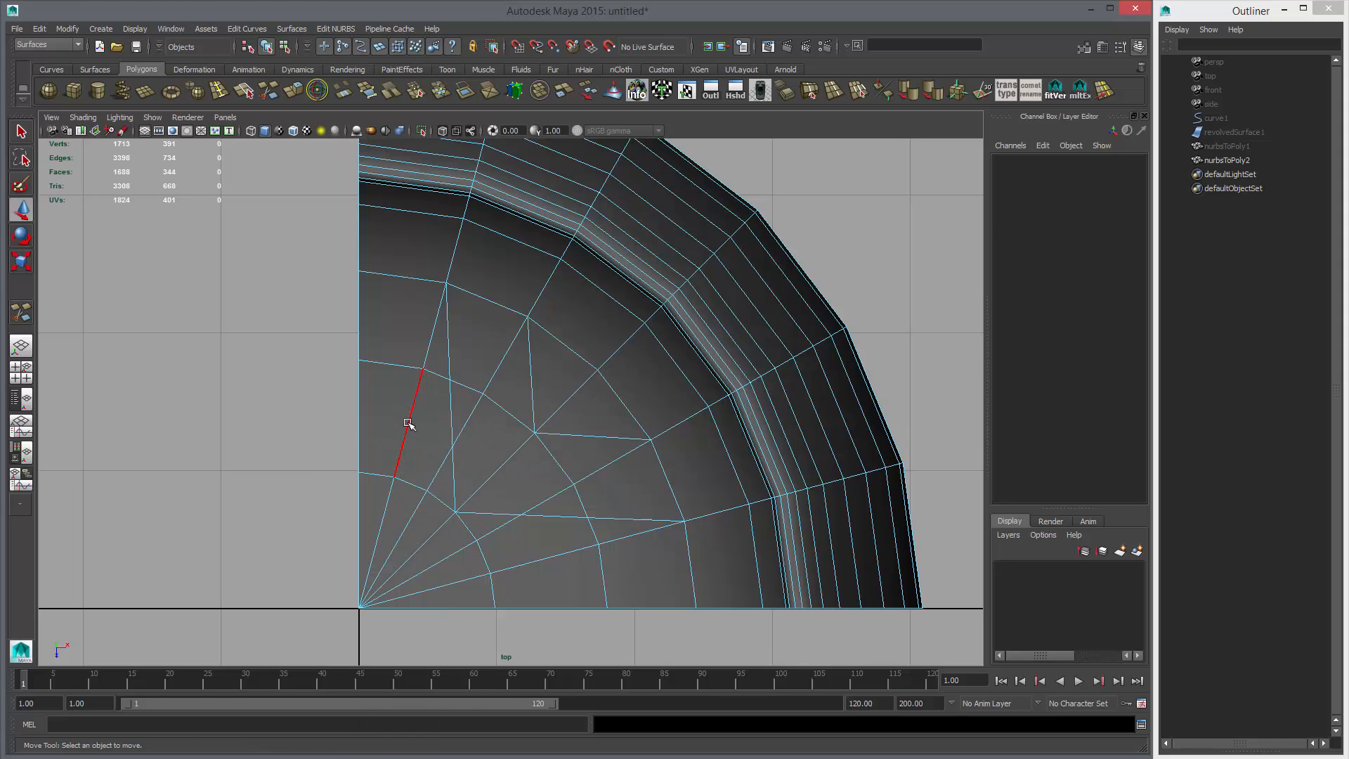
pyautogui.doubleClick(409, 425)
pyautogui.keyDown('shift'); pyautogui.doubleClick(436, 474); pyautogui.keyUp('shift')
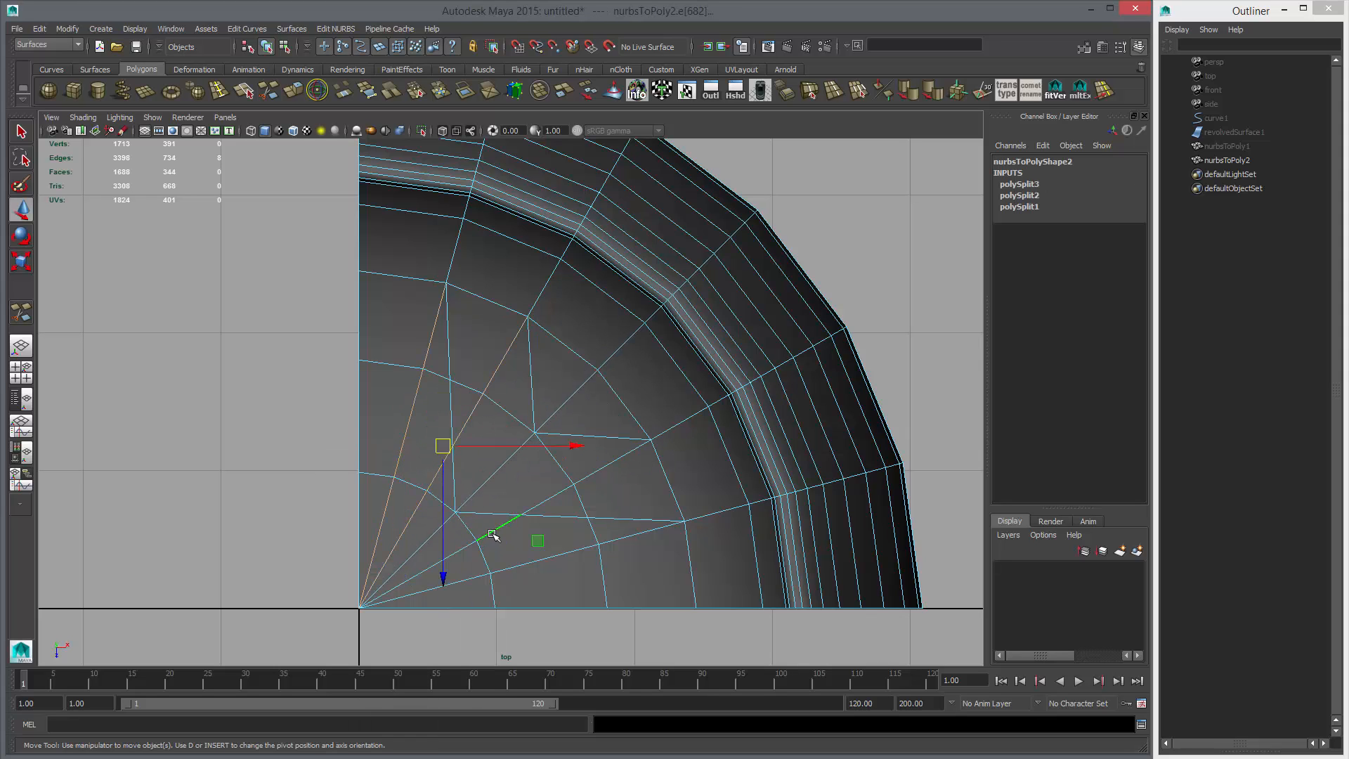
pyautogui.keyDown('shift'); pyautogui.doubleClick(494, 536); pyautogui.keyUp('shift')
pyautogui.keyDown('shift'); pyautogui.doubleClick(552, 560); pyautogui.keyUp('shift')
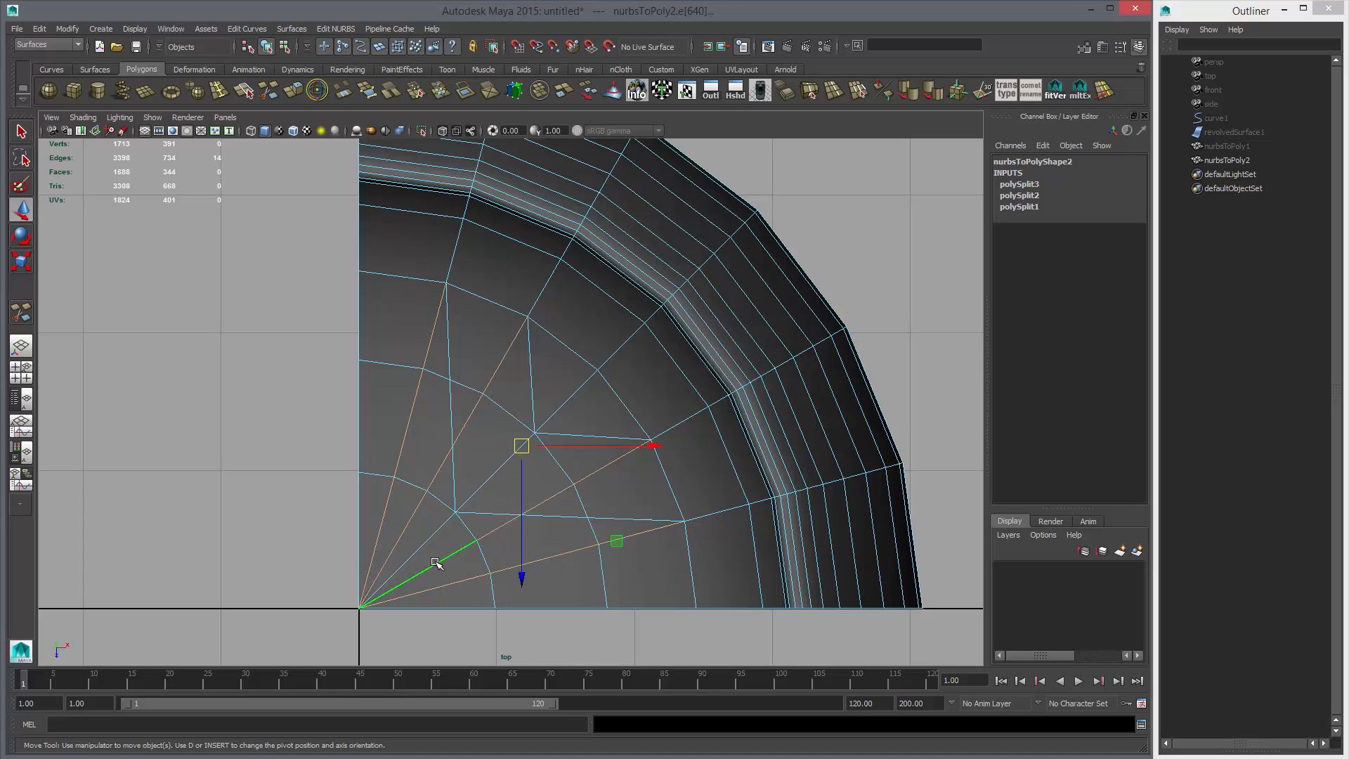
pyautogui.hotkey('ctrl', 'Delete')
# - Delete the three diagonal edges running from the bowl's centre to the third ring
pyautogui.click(443, 535)
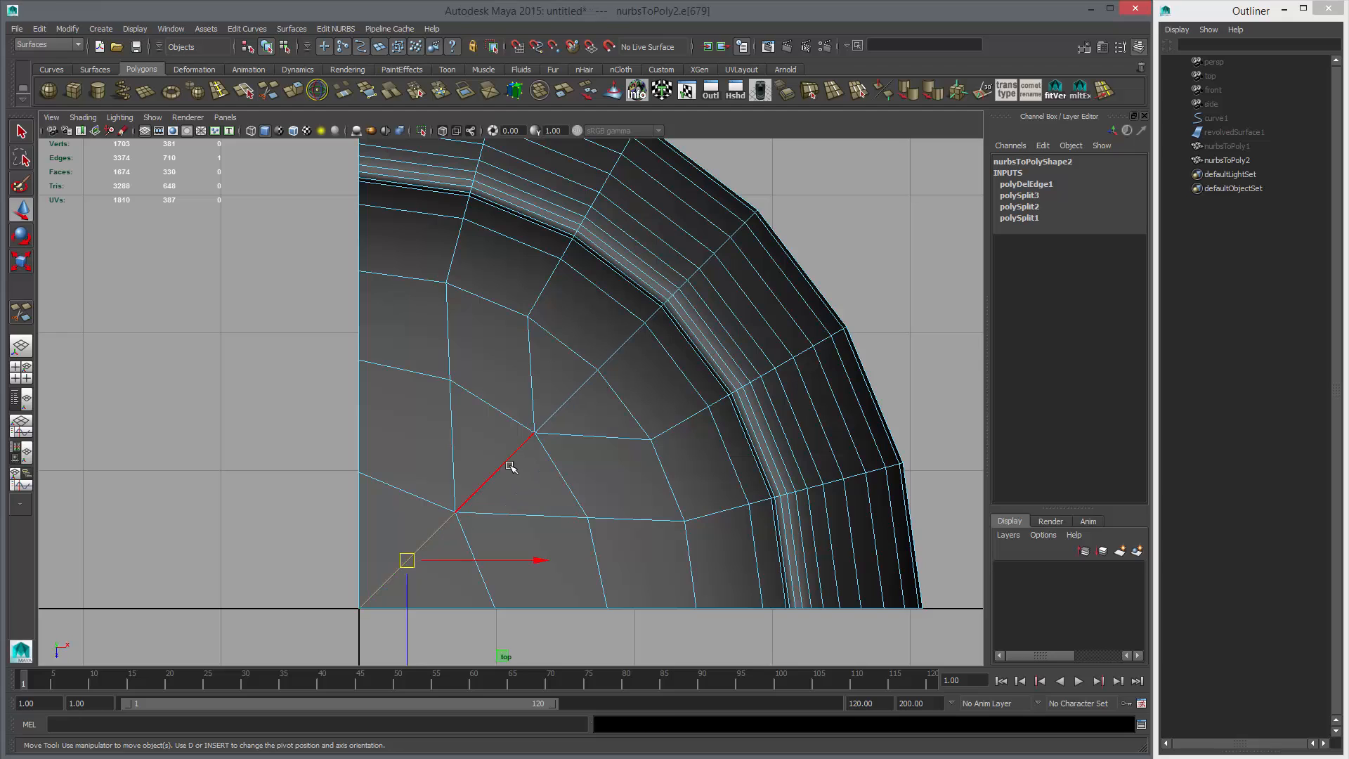
pyautogui.keyDown('shift'); pyautogui.click(511, 460); pyautogui.keyUp('shift')
pyautogui.keyDown('shift'); pyautogui.click(569, 400); pyautogui.keyUp('shift')
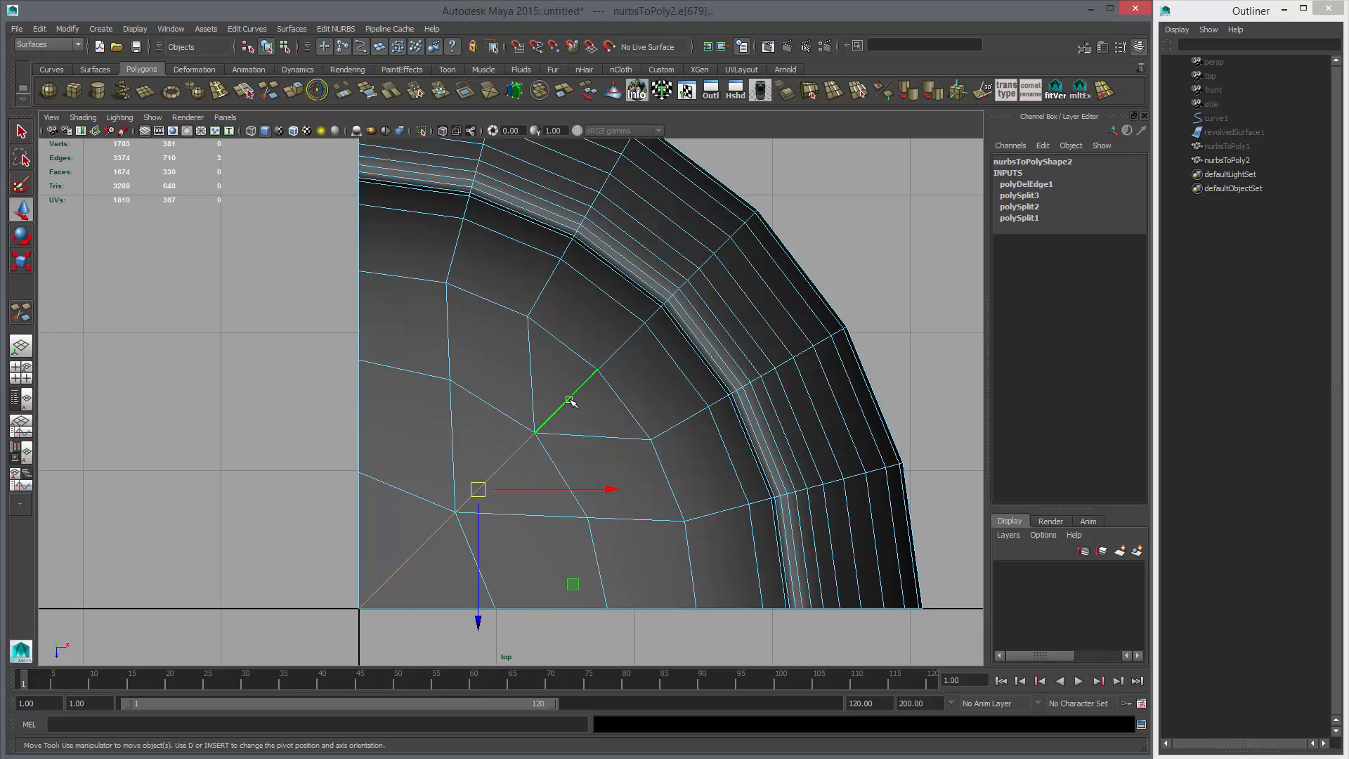
pyautogui.press('Delete')
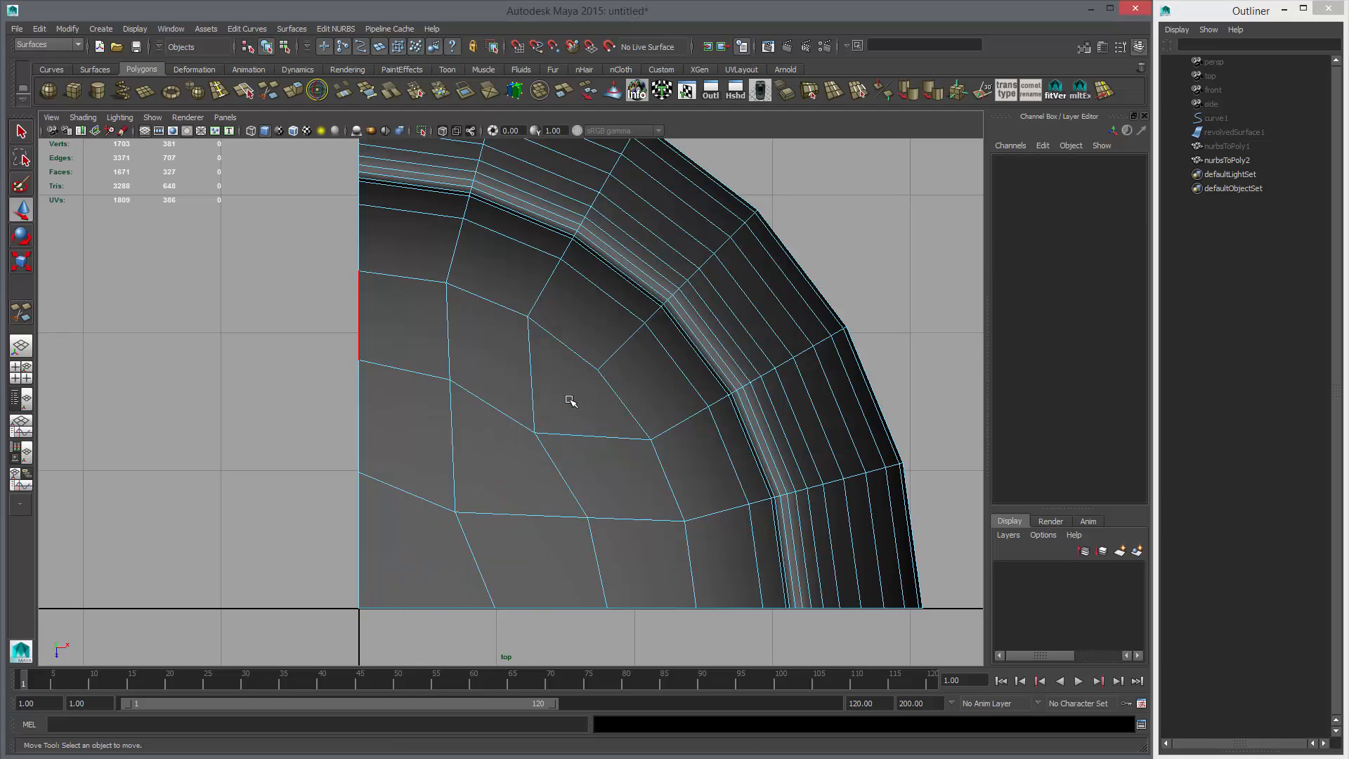
# - Examine the smoothed edge flow inside the quarter bowl in the perspective view, as well as the pole beneath the goblet's foot
pyautogui.press('space')
pyautogui.press('space')
pyautogui.keyDown('alt'); pyautogui.moveTo(435, 491); pyautogui.dragTo(534, 492); pyautogui.keyUp('alt')
pyautogui.press('3')
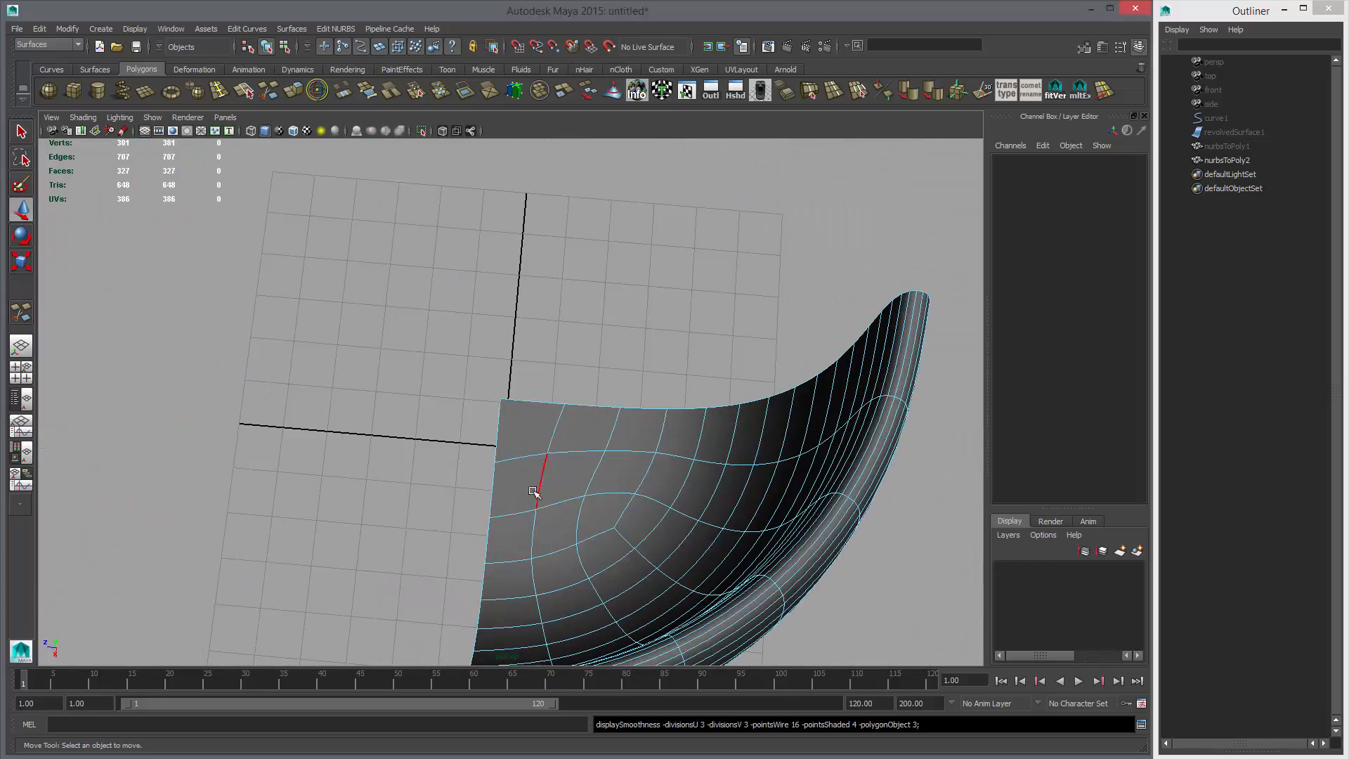
pyautogui.keyDown('alt'); pyautogui.moveTo(461, 537); pyautogui.dragTo(710, 471); pyautogui.keyUp('alt')
pyautogui.keyDown('alt'); pyautogui.moveTo(512, 394); pyautogui.dragTo(634, 344); pyautogui.keyUp('alt')
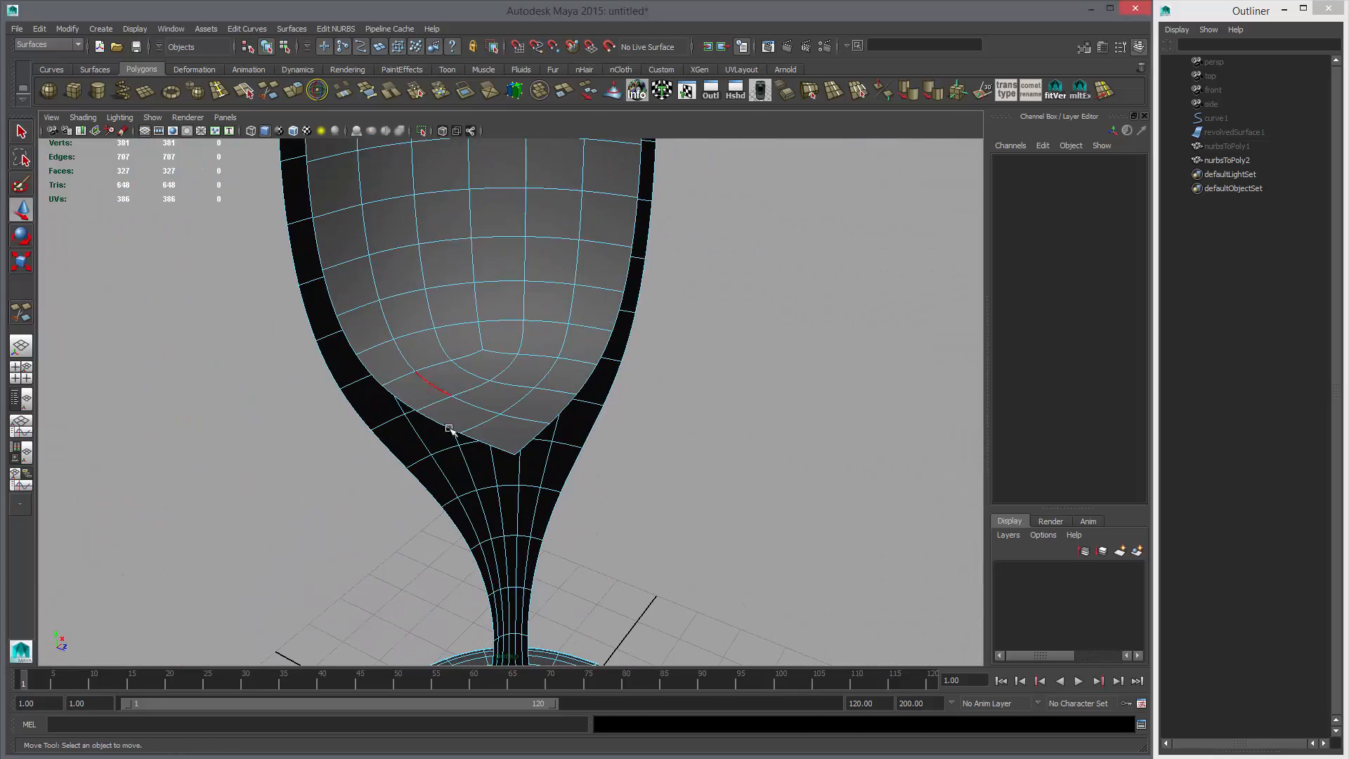
pyautogui.keyDown('alt'); pyautogui.moveTo(449, 428); pyautogui.dragTo(491, 301); pyautogui.keyUp('alt')
pyautogui.keyDown('alt'); pyautogui.moveTo(485, 440); pyautogui.dragTo(551, 421); pyautogui.keyUp('alt')
pyautogui.keyDown('alt'); pyautogui.moveTo(645, 533); pyautogui.dragTo(276, 487, button='right'); pyautogui.keyUp('alt')
pyautogui.keyDown('alt'); pyautogui.moveTo(276, 487); pyautogui.dragTo(569, 401); pyautogui.keyUp('alt')
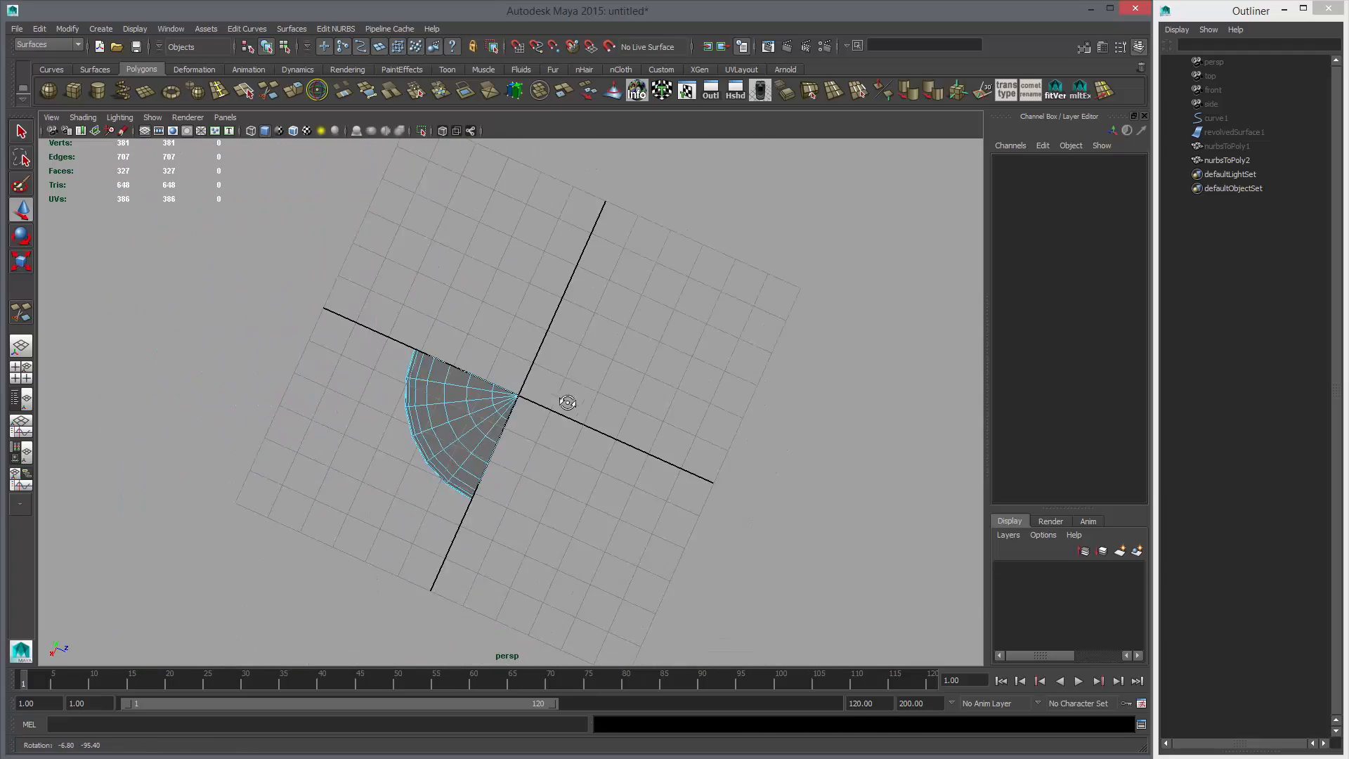
pyautogui.keyDown('alt'); pyautogui.moveTo(569, 401); pyautogui.dragTo(524, 452, button='right'); pyautogui.keyUp('alt')
pyautogui.keyDown('alt'); pyautogui.moveTo(524, 452); pyautogui.dragTo(491, 295, button='middle'); pyautogui.keyUp('alt')
pyautogui.scroll(4, 484, 284)
pyautogui.press('F10')
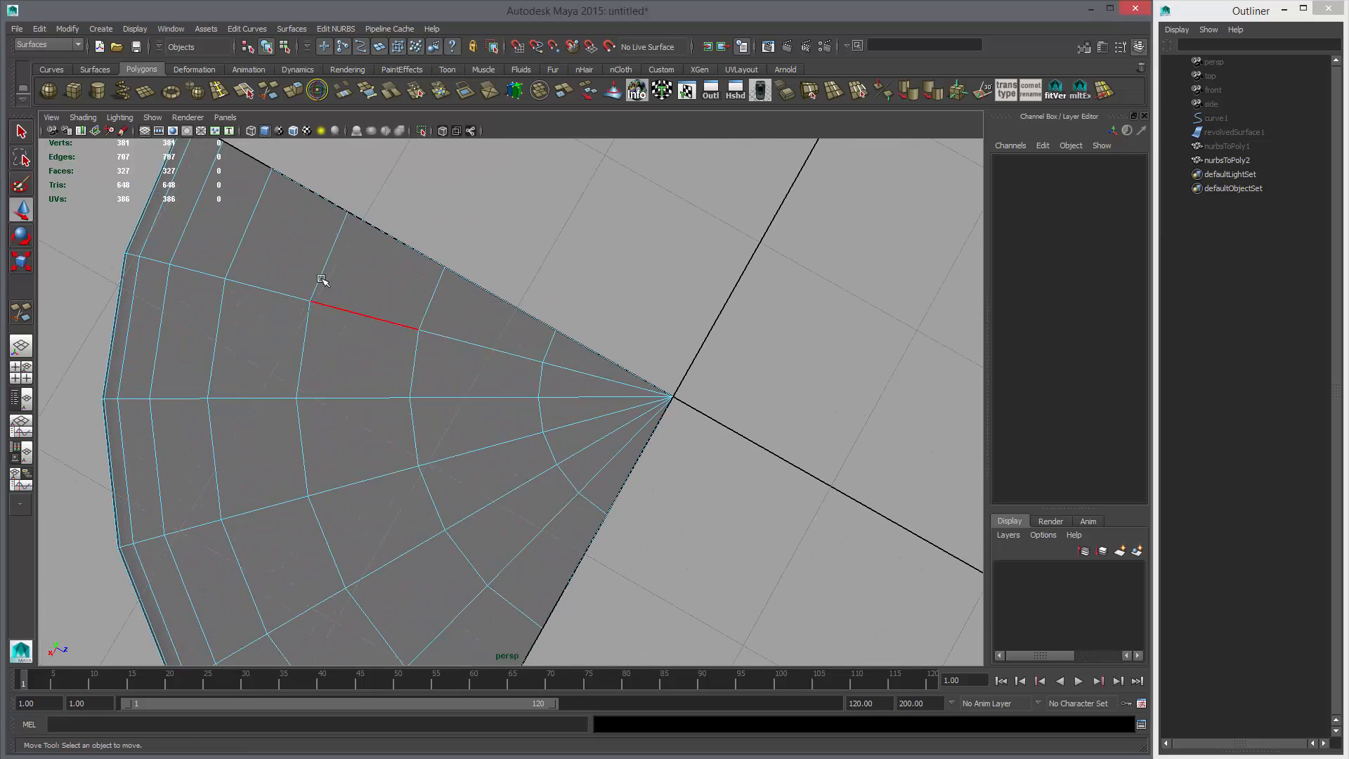
# - Flip the quarter goblet upside down in the top view by setting its Y scale to -1
pyautogui.press('space')
pyautogui.press('space')
pyautogui.press('F8')
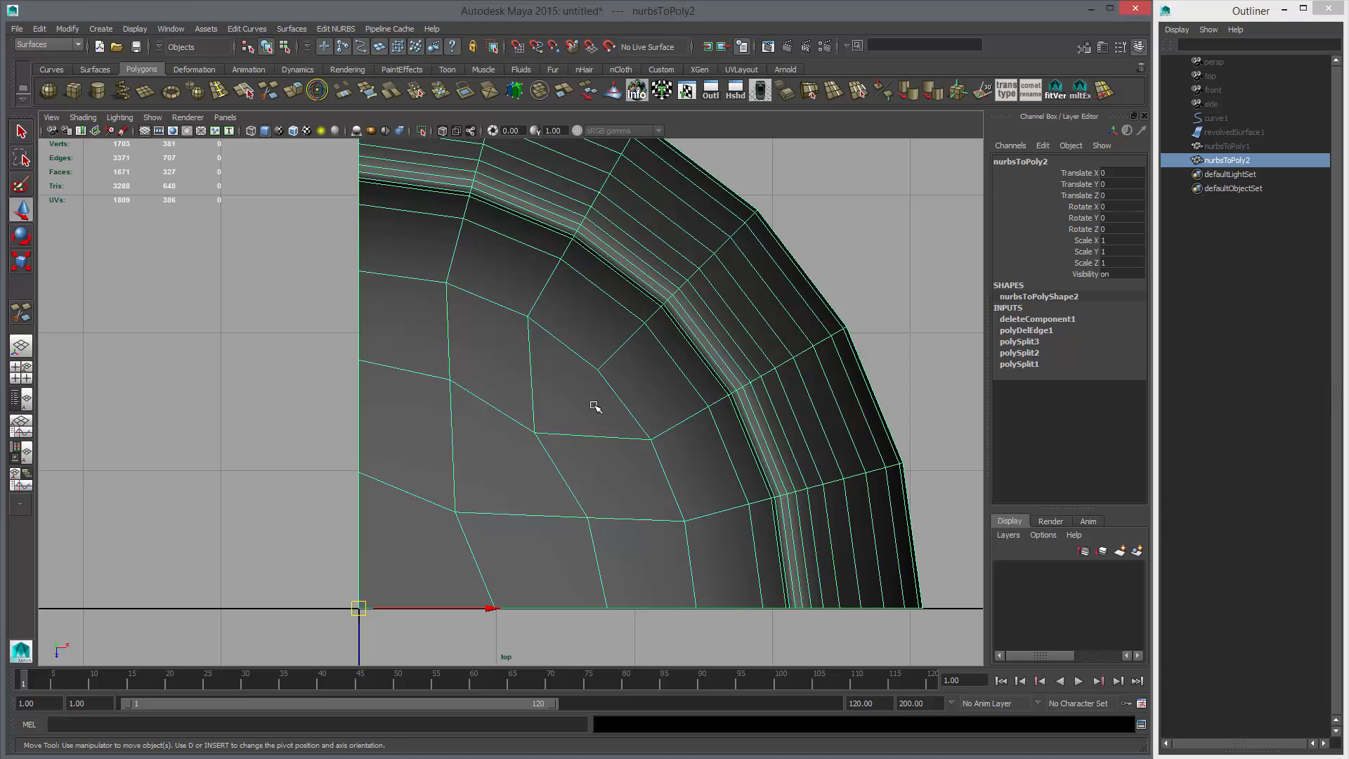
pyautogui.click(1124, 251)
pyautogui.write('-1')
pyautogui.press('Return')
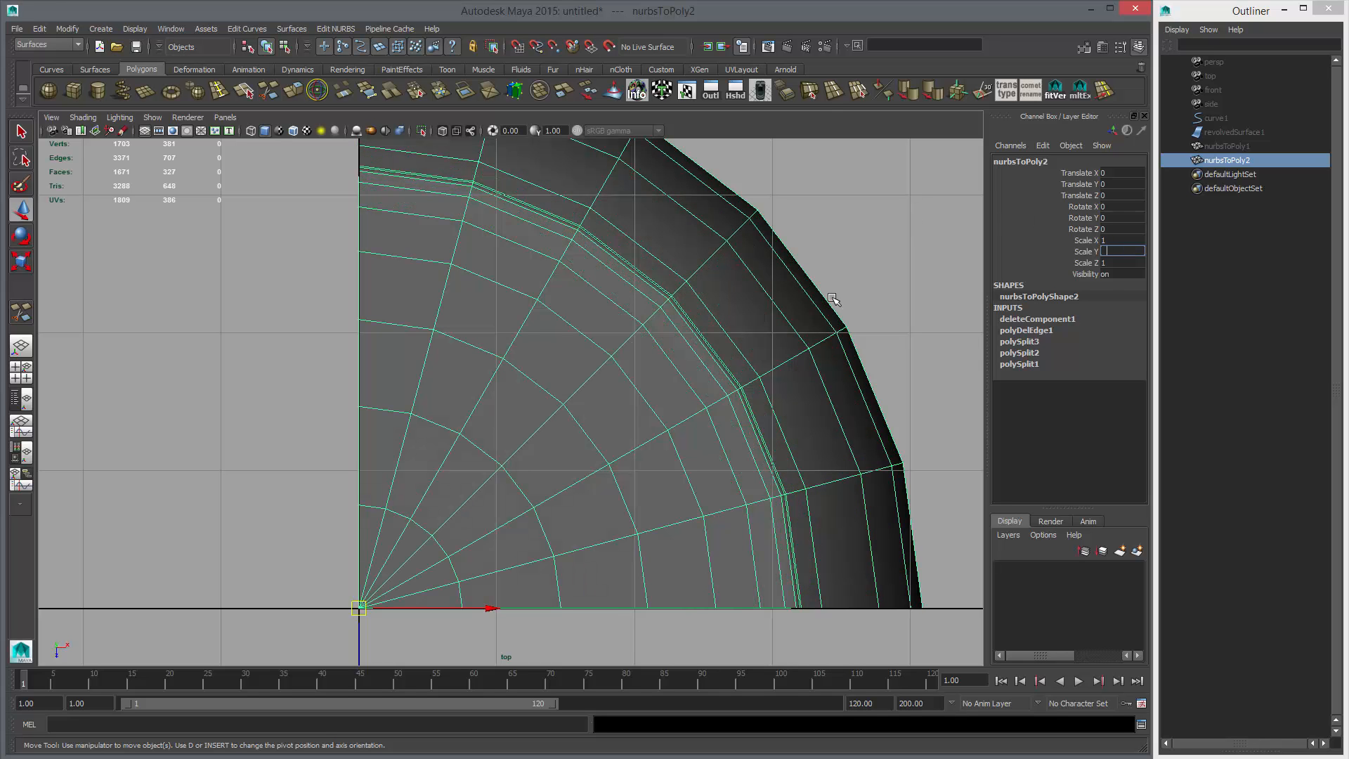
# - Examine the flipped quarter goblet from several angles in the perspective view and reselect it
pyautogui.press('space')
pyautogui.press('space')
pyautogui.keyDown('alt'); pyautogui.moveTo(497, 353); pyautogui.dragTo(529, 451, button='middle'); pyautogui.keyUp('alt')
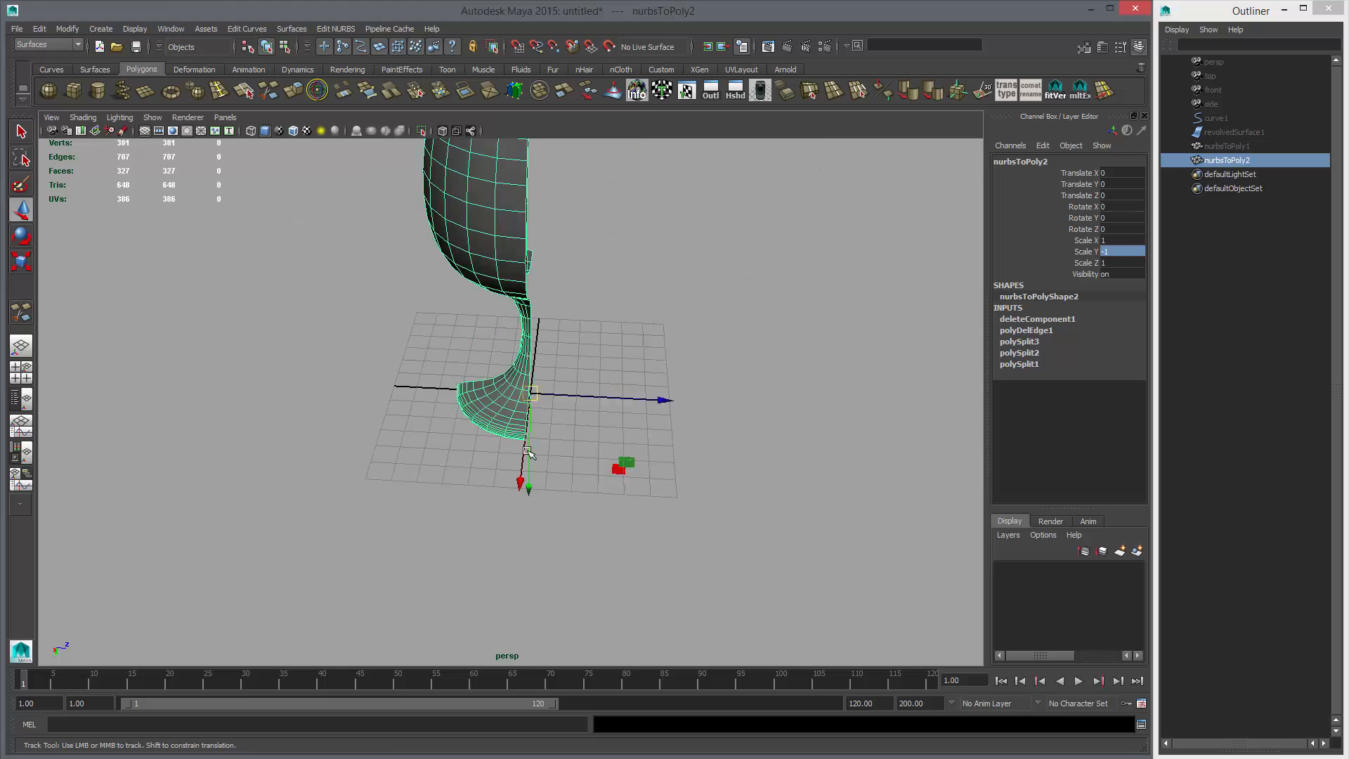
pyautogui.keyDown('alt'); pyautogui.moveTo(529, 452); pyautogui.dragTo(686, 391); pyautogui.keyUp('alt')
pyautogui.click(626, 418)
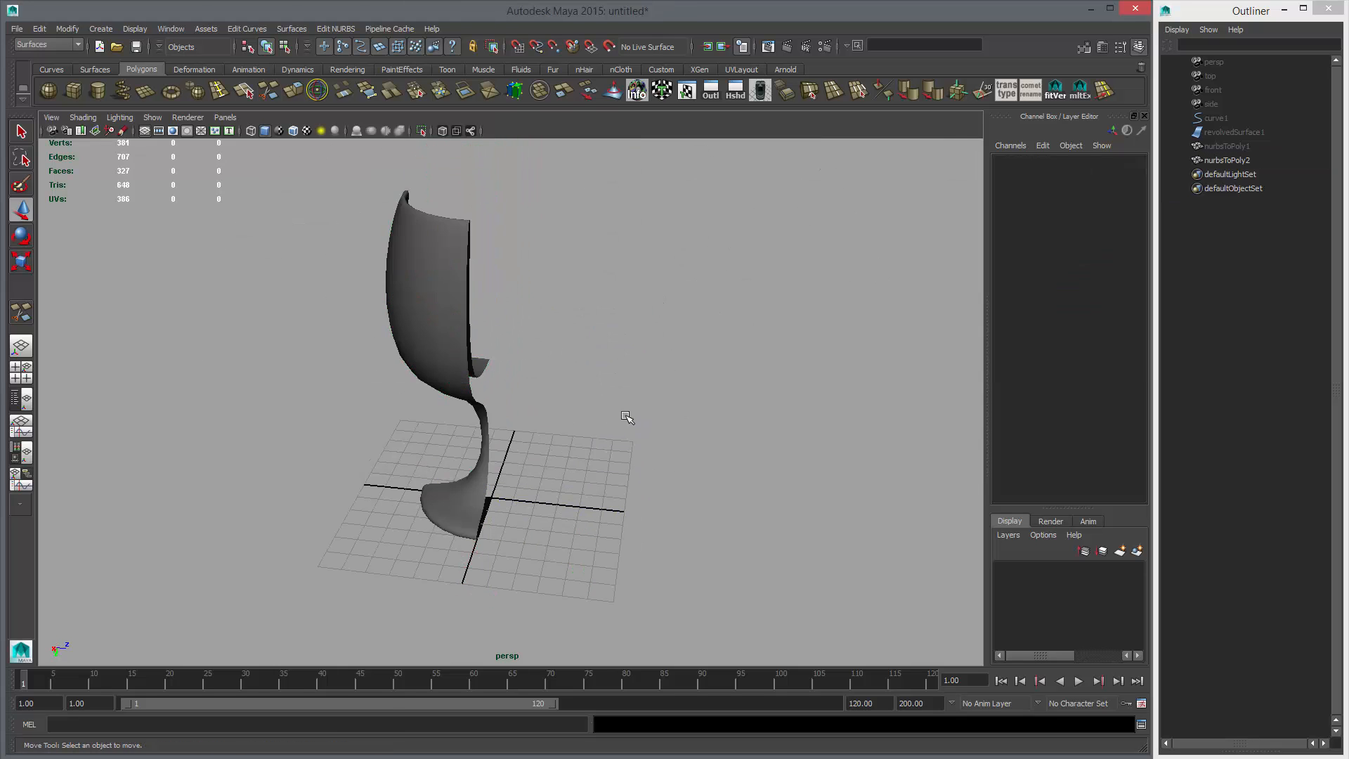
pyautogui.keyDown('alt'); pyautogui.moveTo(545, 463); pyautogui.dragTo(544, 370); pyautogui.keyUp('alt')
pyautogui.click(545, 370)
# - Cut the foot's underside from the innermost ring's diagonal vertex to the third ring's vertex on the spoke beside the Z axis
pyautogui.press('space')
pyautogui.press('space')
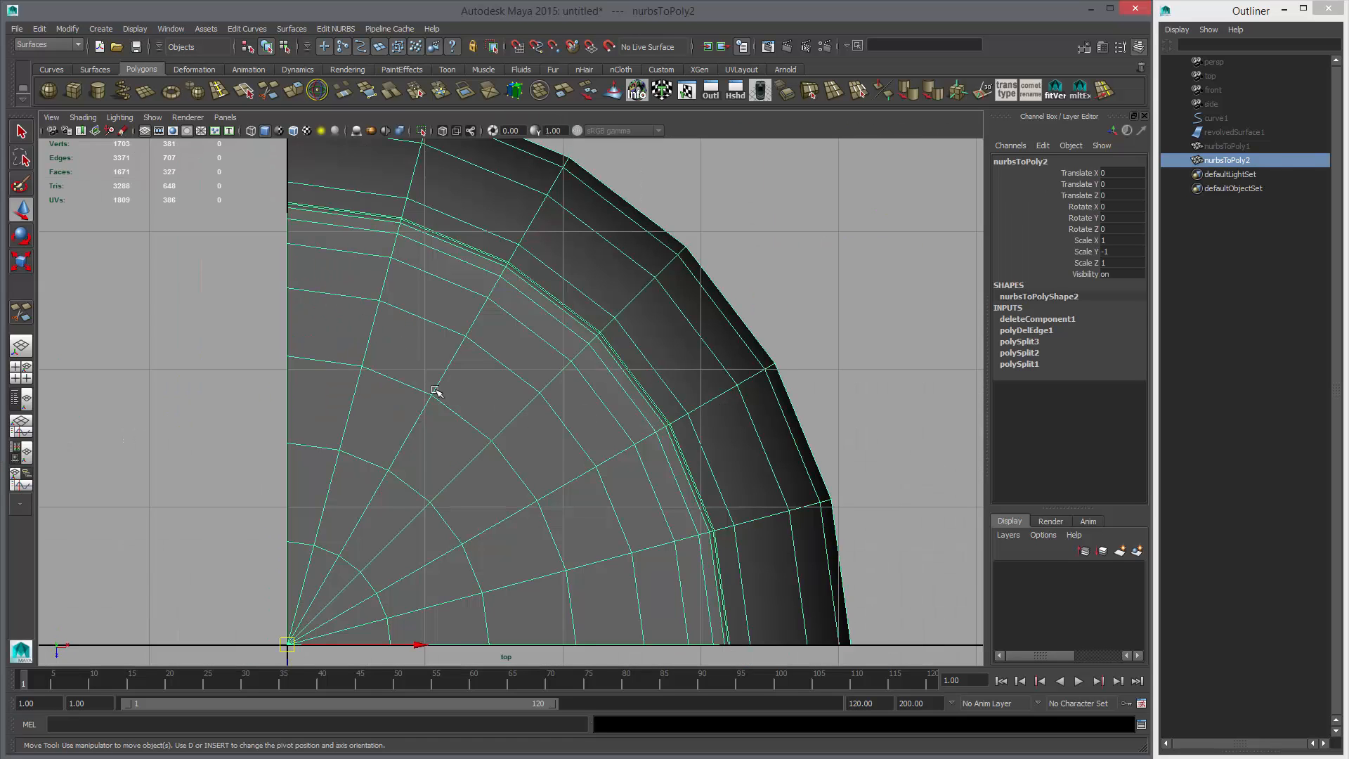
pyautogui.keyDown('alt'); pyautogui.moveTo(435, 389); pyautogui.dragTo(490, 312, button='middle'); pyautogui.keyUp('alt')
pyautogui.keyDown('alt'); pyautogui.moveTo(531, 407); pyautogui.dragTo(829, 506, button='right'); pyautogui.keyUp('alt')
pyautogui.click(268, 90)
pyautogui.click(510, 419)
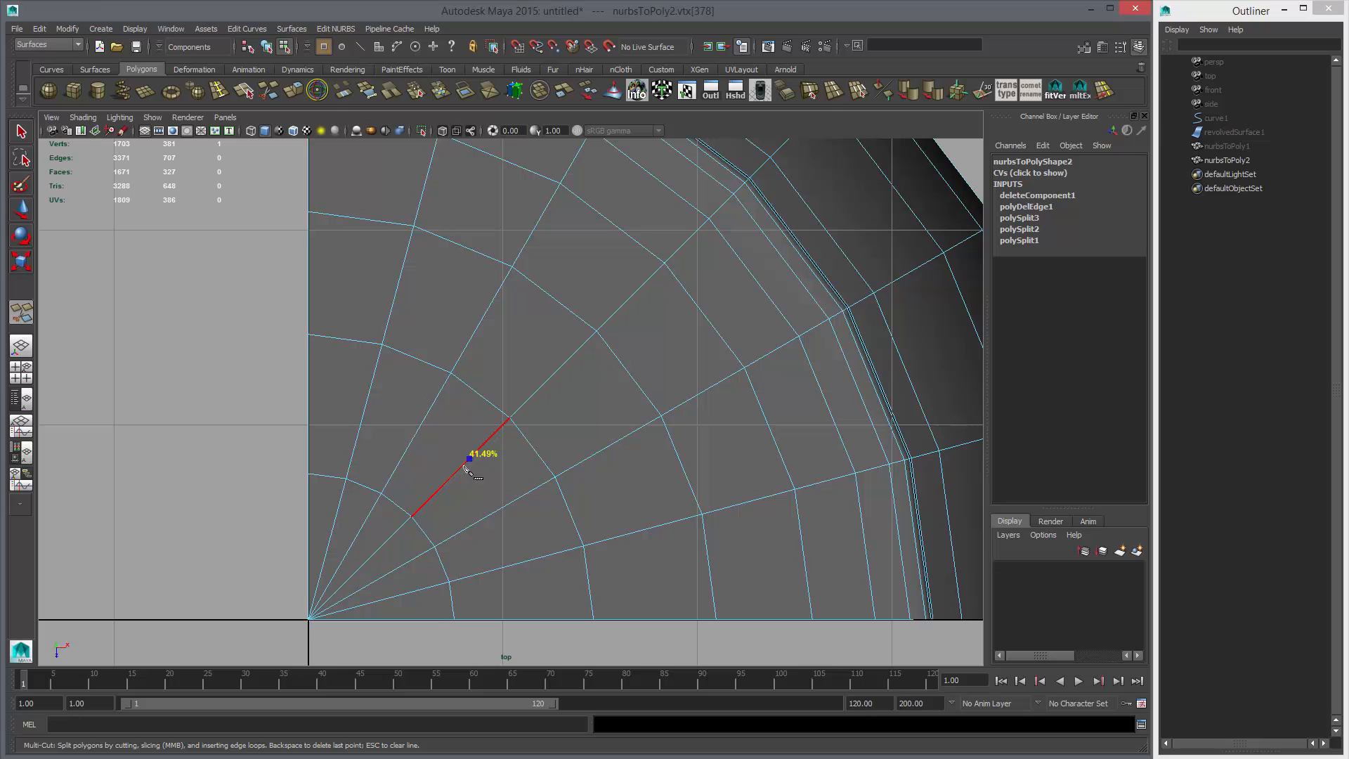
pyautogui.click(412, 516)
pyautogui.keyDown('alt'); pyautogui.moveTo(611, 439); pyautogui.dragTo(534, 422, button='right'); pyautogui.keyUp('alt')
pyautogui.click(450, 295)
pyautogui.press('Return')
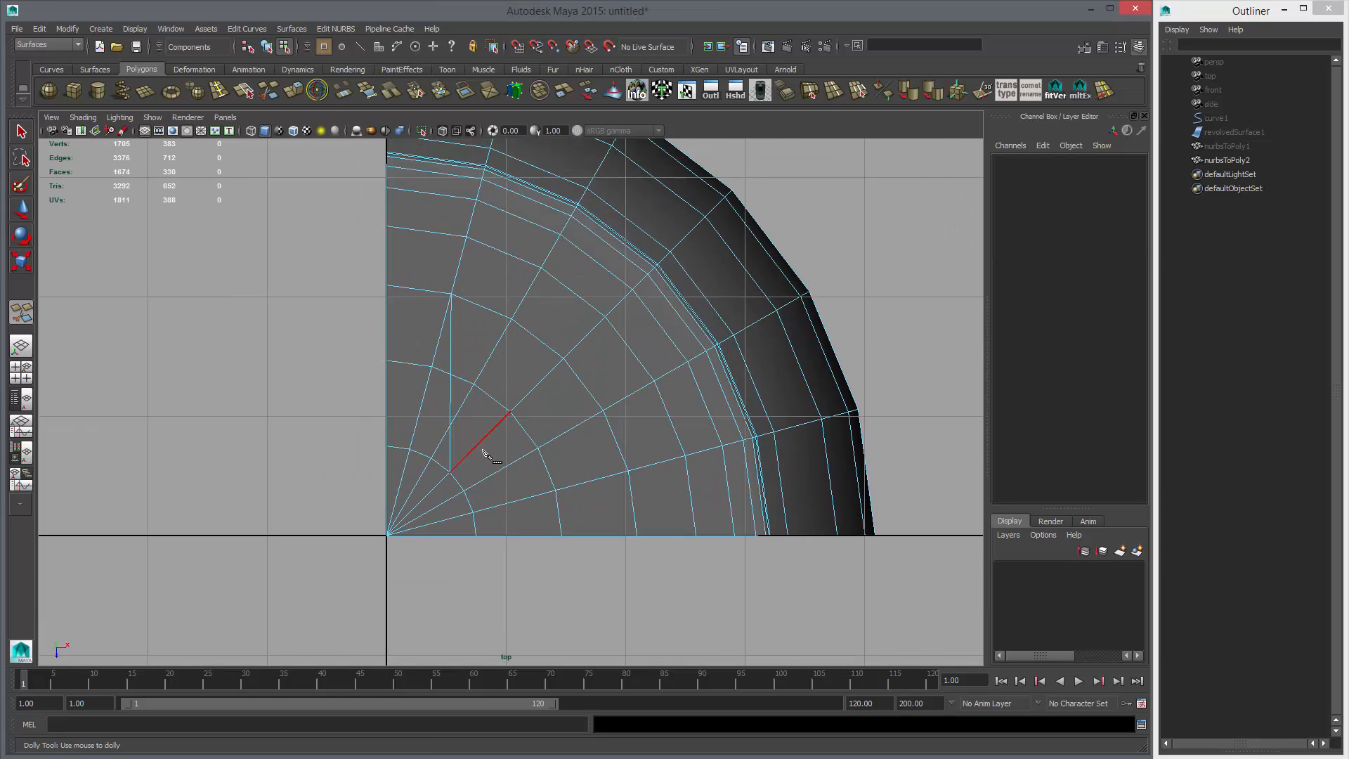
# - Cut the foot's matching edge toward the spoke beside the X axis, and a corner between the next two spokes through the second ring's diagonal vertex
pyautogui.click(449, 472)
pyautogui.click(626, 471)
pyautogui.press('Return')
pyautogui.click(511, 319)
pyautogui.click(511, 412)
pyautogui.click(603, 410)
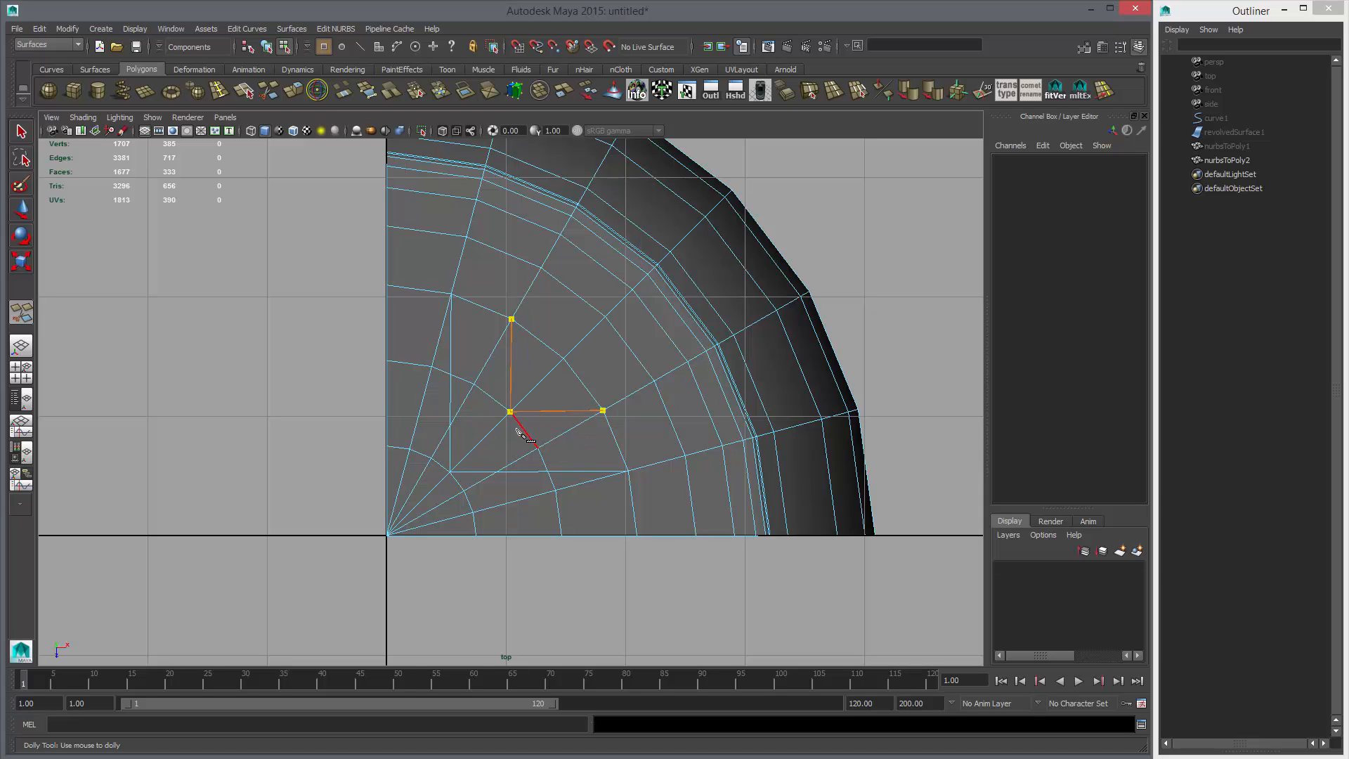
pyautogui.press('Return')
# - Delete the old edges of the four off-diagonal spokes within the third ring on the foot's underside
pyautogui.press('w')
pyautogui.moveTo(444, 432); pyautogui.dragTo(432, 411, button='right')
pyautogui.click(441, 440)
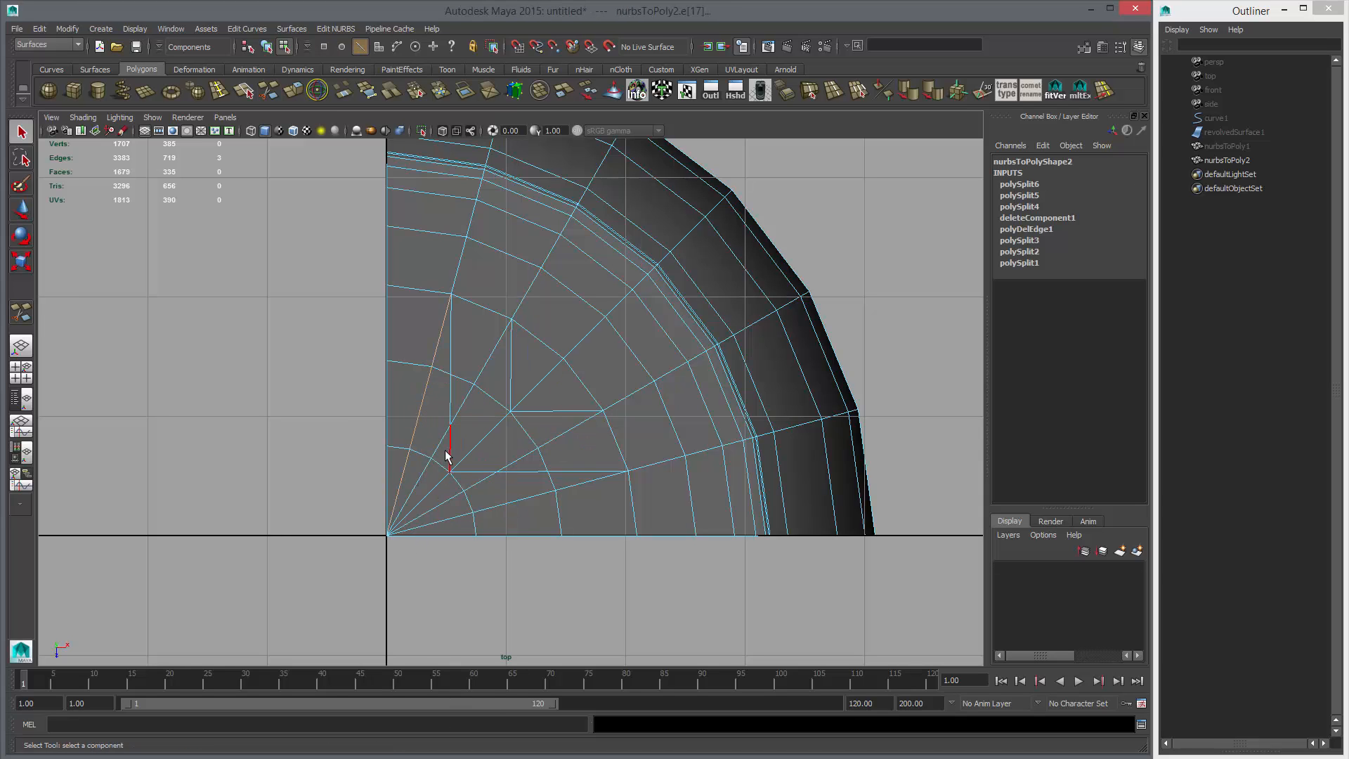
pyautogui.click(476, 494)
pyautogui.press('Delete')
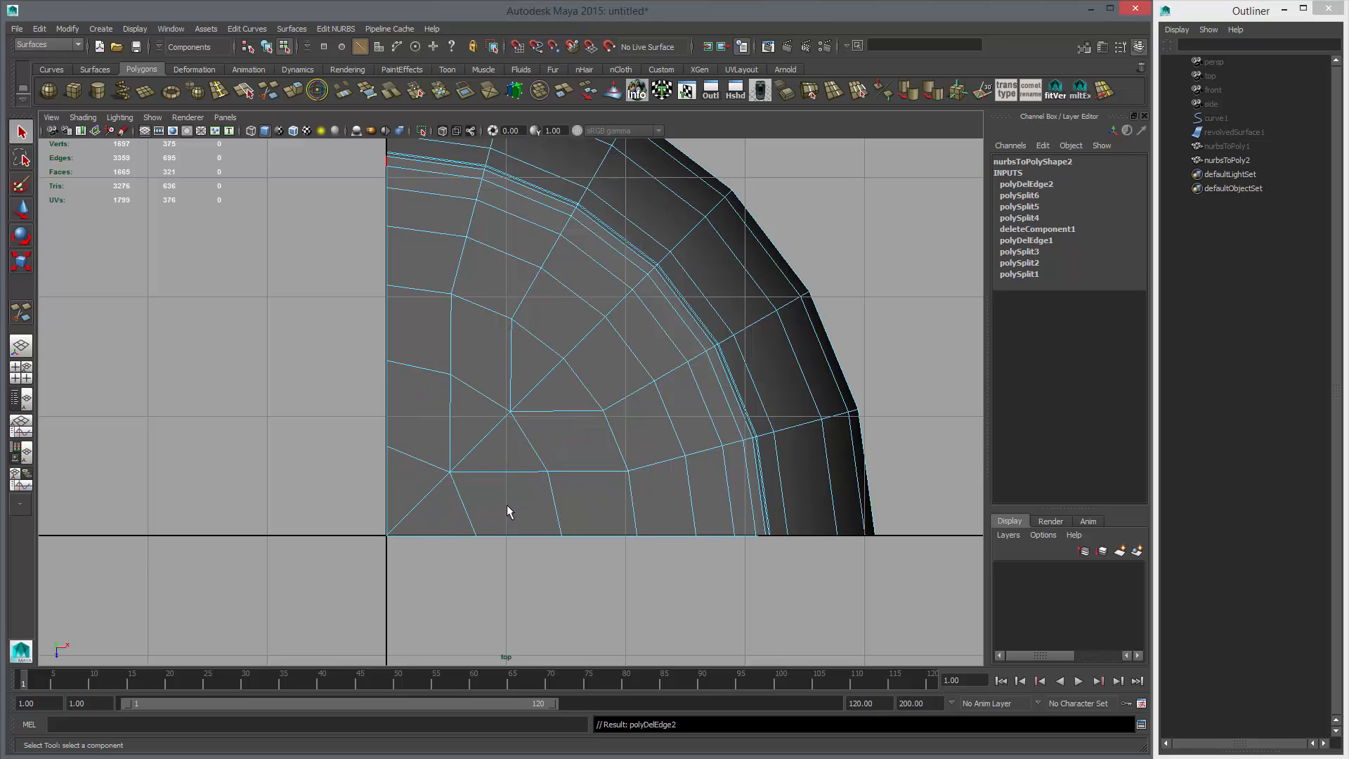
# - Delete the three diagonal edges from the foot's centre to the third ring
pyautogui.click(424, 496)
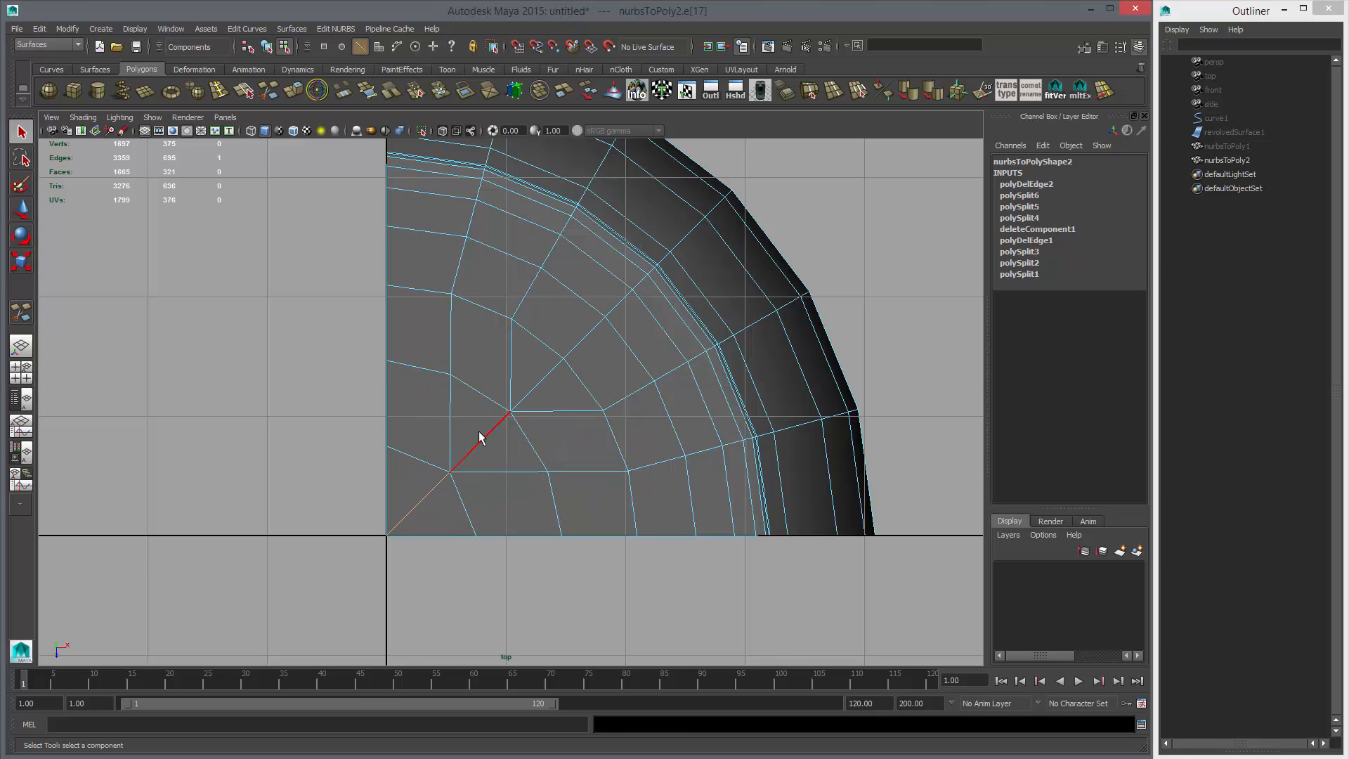
pyautogui.keyDown('shift'); pyautogui.click(477, 443); pyautogui.keyUp('shift')
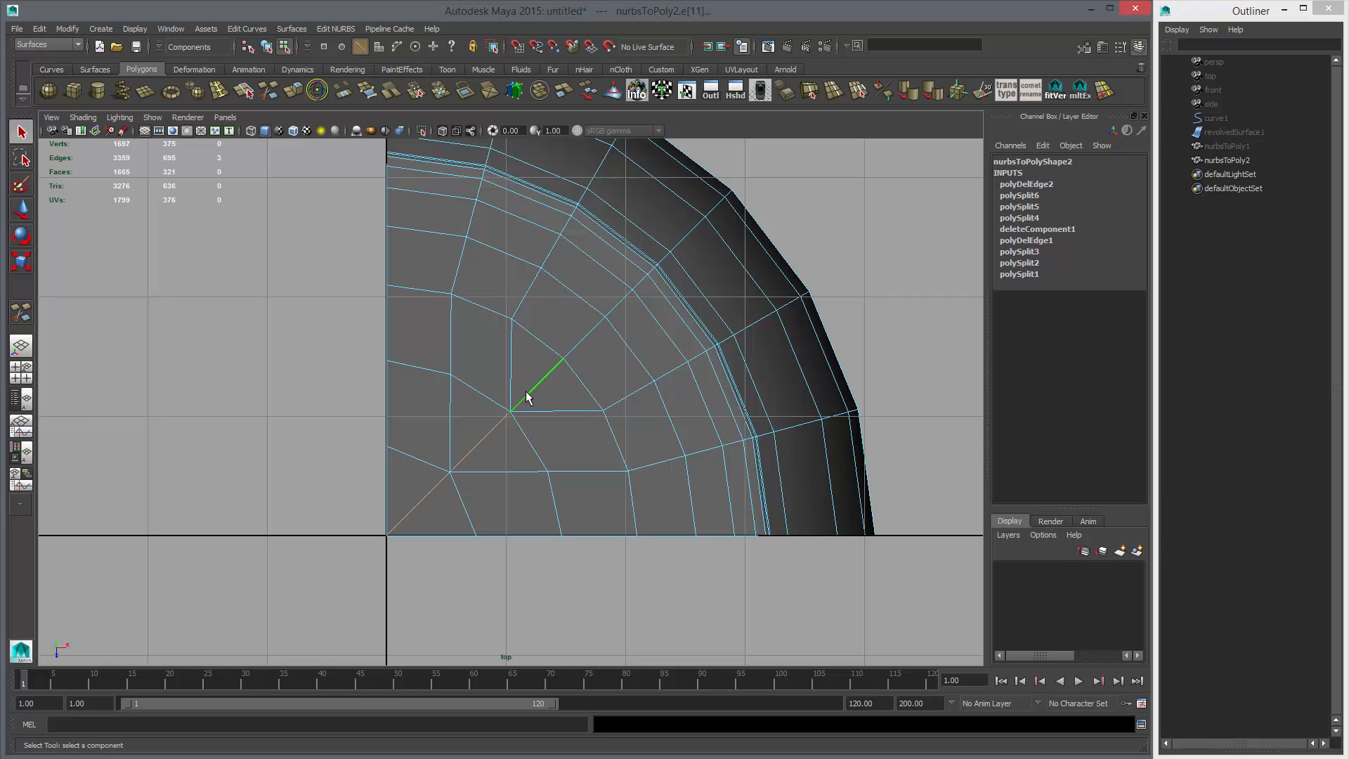
pyautogui.press('Delete')
pyautogui.moveTo(591, 382); pyautogui.dragTo(655, 348, button='right')
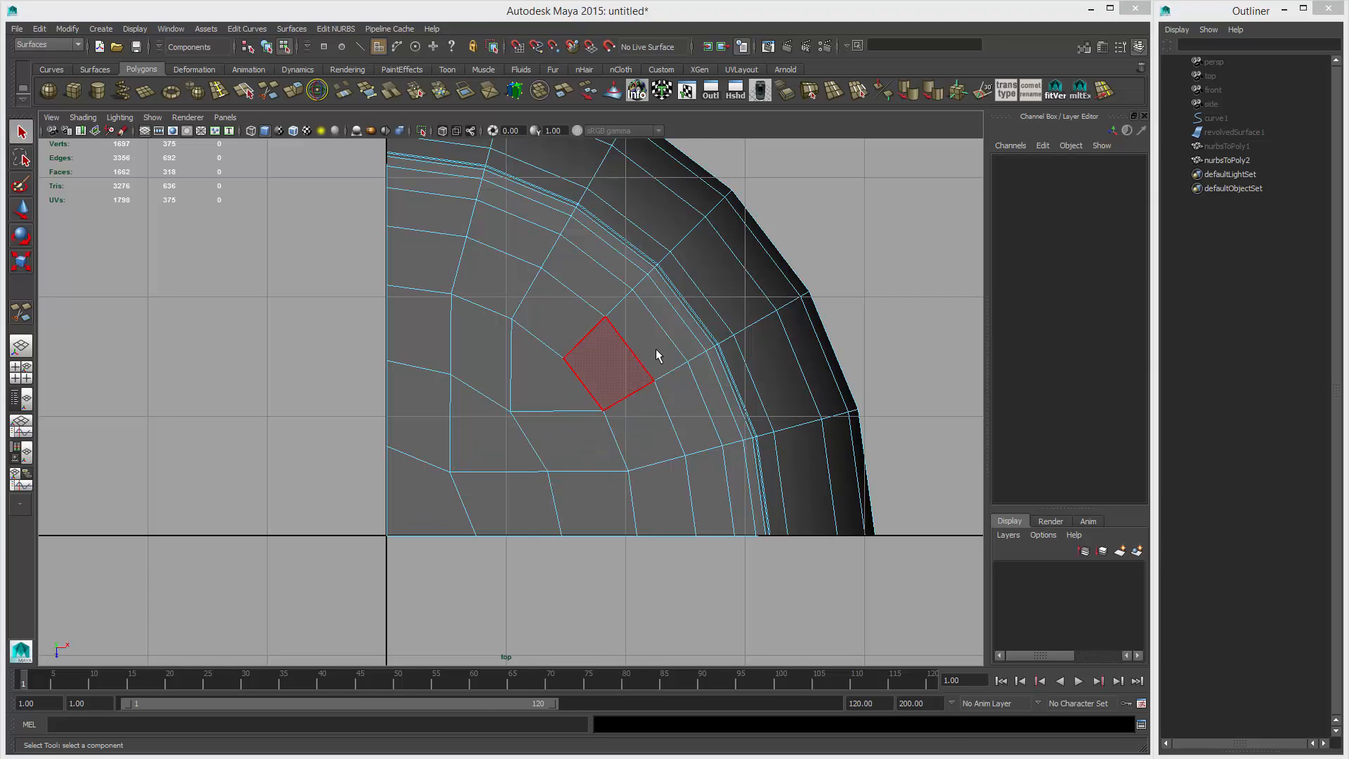
# - Duplicate the quarter goblet in the perspective view and rotate the copy 90 degrees about Y
pyautogui.press('space')
pyautogui.press('space')
pyautogui.keyDown('alt'); pyautogui.moveTo(693, 313); pyautogui.dragTo(492, 418); pyautogui.keyUp('alt')
pyautogui.moveTo(491, 419); pyautogui.dragTo(551, 394, button='right')
pyautogui.keyDown('alt'); pyautogui.moveTo(551, 394); pyautogui.dragTo(546, 479); pyautogui.keyUp('alt')
pyautogui.click(589, 453)
pyautogui.press('w')
pyautogui.hotkey('ctrl', 'd')
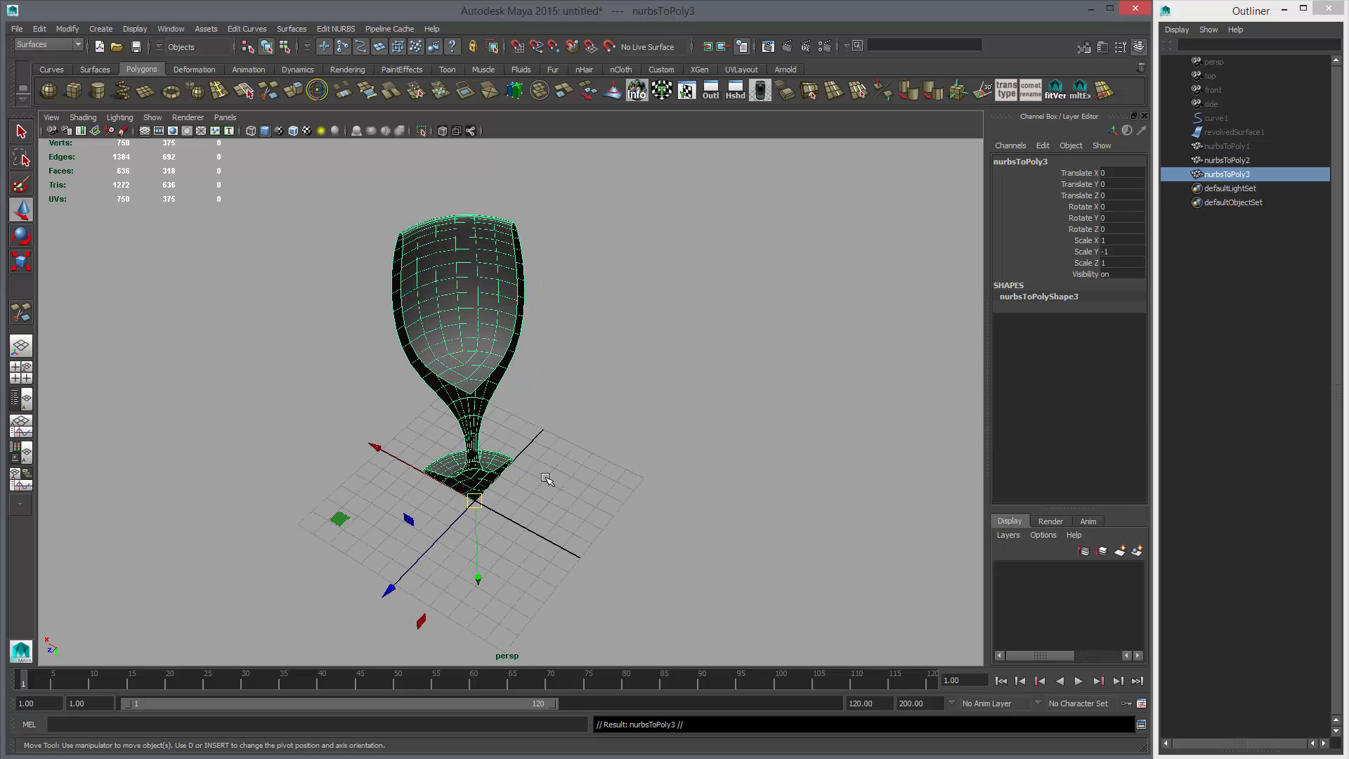
pyautogui.click(1117, 220)
pyautogui.write('90')
pyautogui.press('Return')
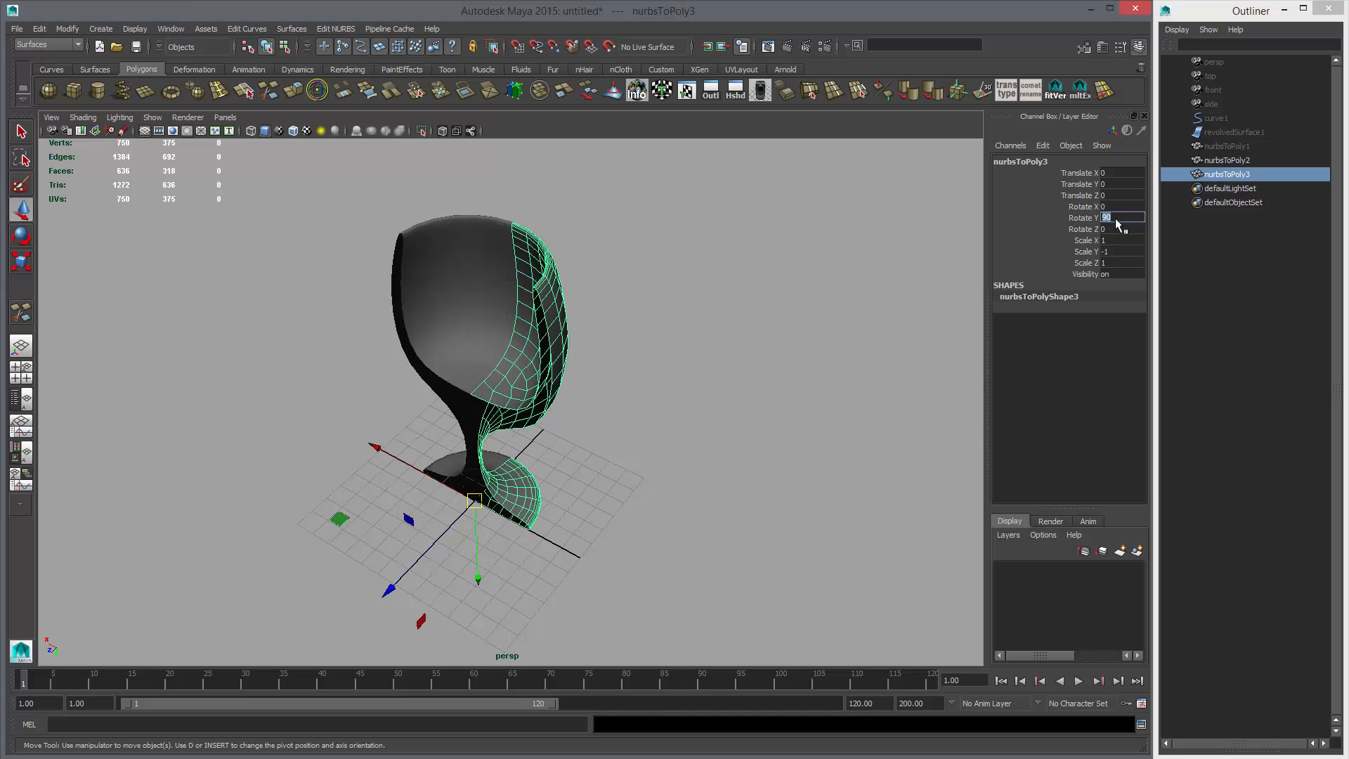
# - Repeat the rotated duplication twice with Duplicate with Transform to complete the full goblet
pyautogui.keyDown('alt'); pyautogui.moveTo(650, 419); pyautogui.dragTo(661, 435, button='middle'); pyautogui.keyUp('alt')
pyautogui.hotkey('shift', 'd')
pyautogui.hotkey('shift', 'd')
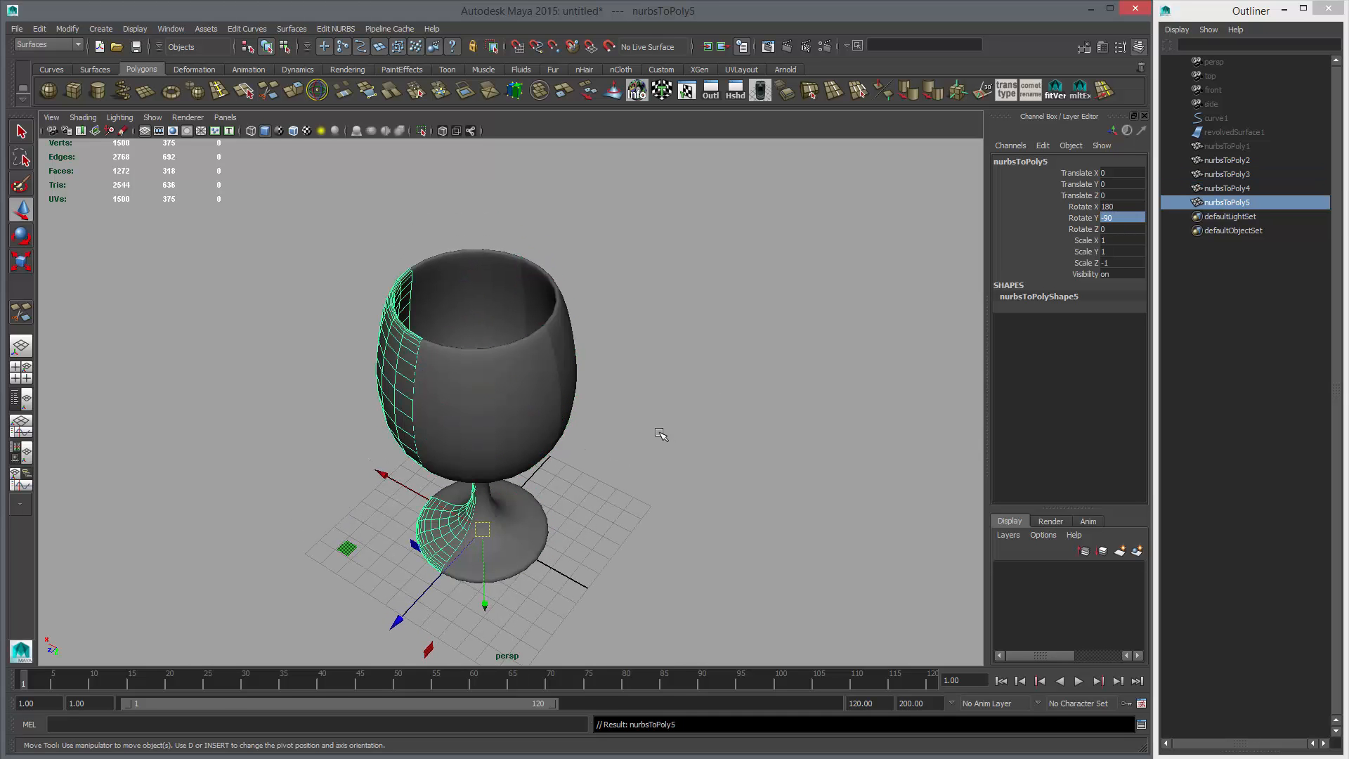
# - Select all four goblet quarters and combine them into one mesh
pyautogui.moveTo(311, 255); pyautogui.dragTo(585, 350)
pyautogui.scroll(5, 611, 336)
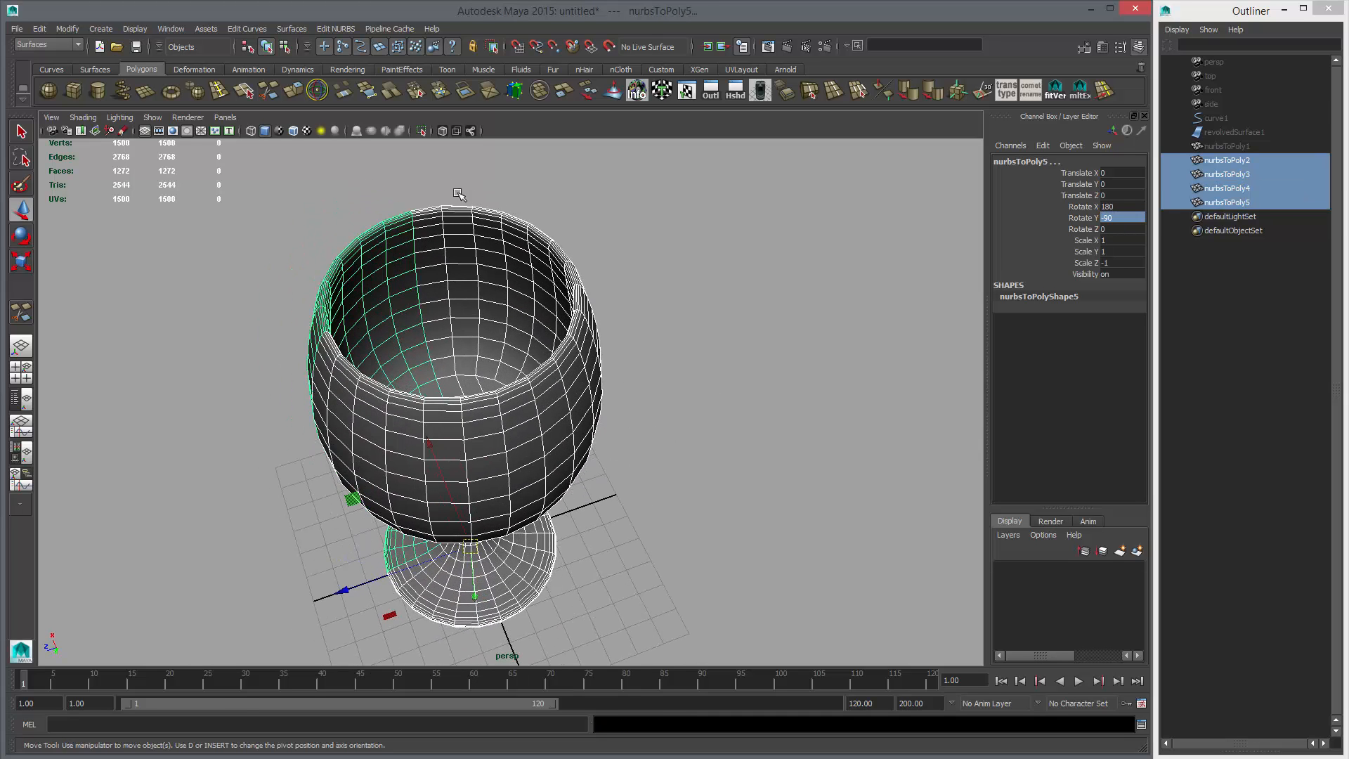
pyautogui.click(545, 88)
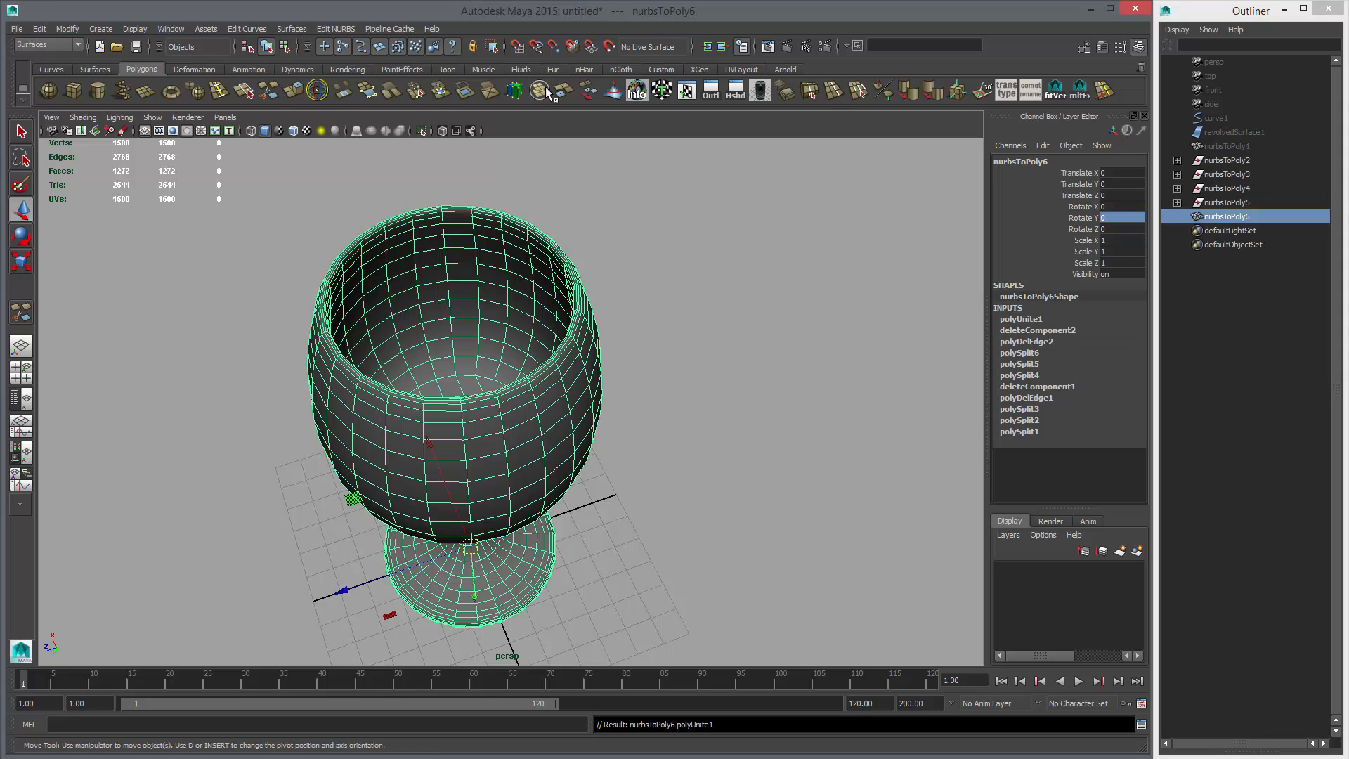
# - Merge the coincident vertices of the combined goblet, soften its edges, and select the finished mesh
pyautogui.click(416, 92)
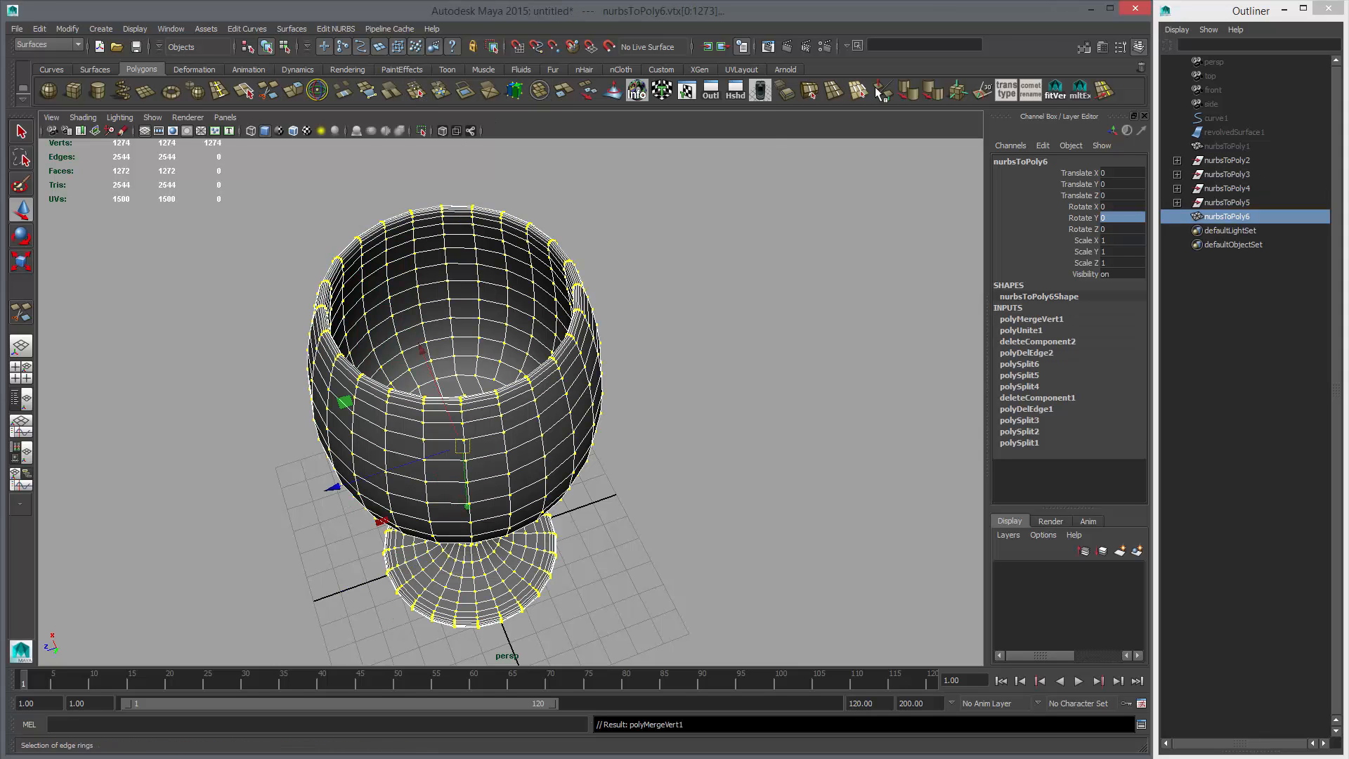
pyautogui.click(908, 92)
pyautogui.click(828, 269)
pyautogui.keyDown('alt'); pyautogui.moveTo(597, 334); pyautogui.dragTo(565, 319); pyautogui.keyUp('alt')
pyautogui.click(530, 266)
pyautogui.keyDown('alt'); pyautogui.moveTo(615, 284); pyautogui.dragTo(636, 308, button='middle'); pyautogui.keyUp('alt')
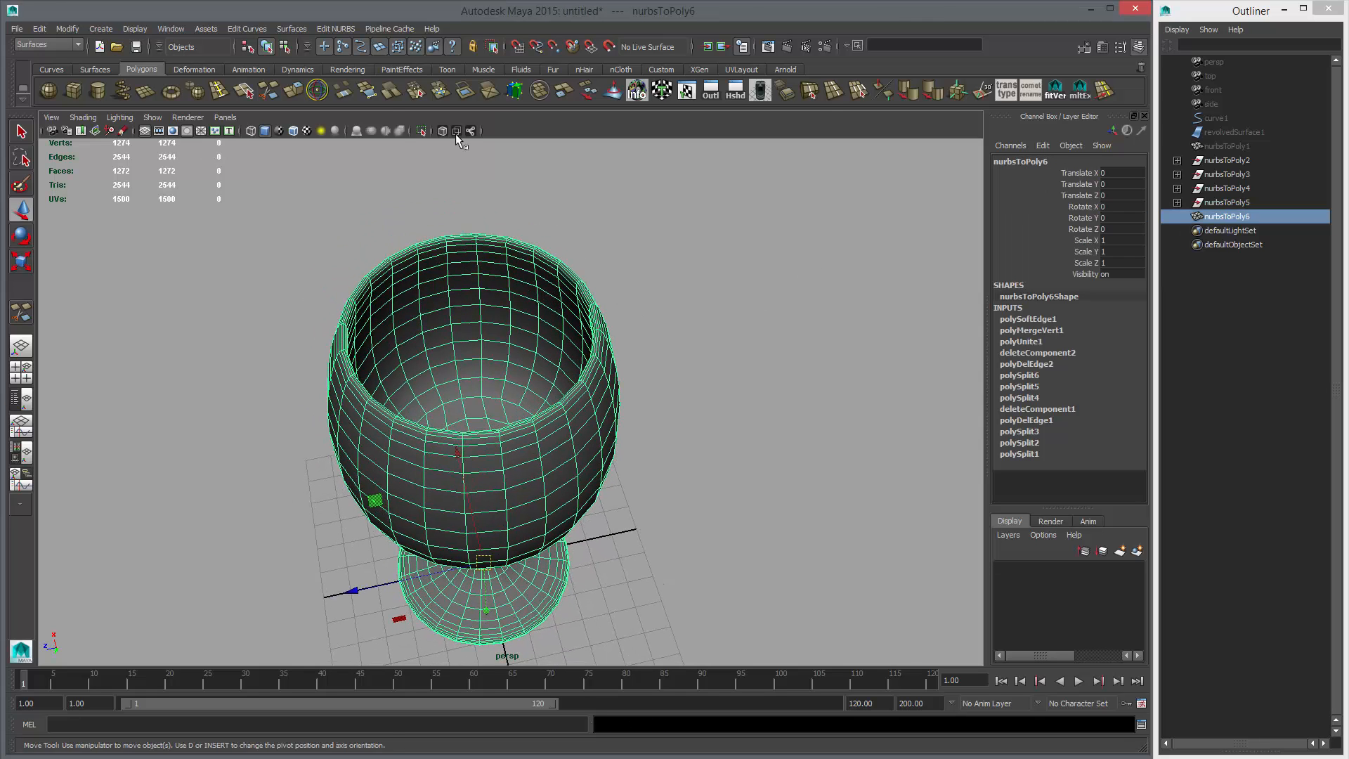
# - Switch to the Polygons menu set and review the combine, merge and edge-softening commands available for the goblet mesh
pyautogui.click(49, 44)
pyautogui.click(69, 67)
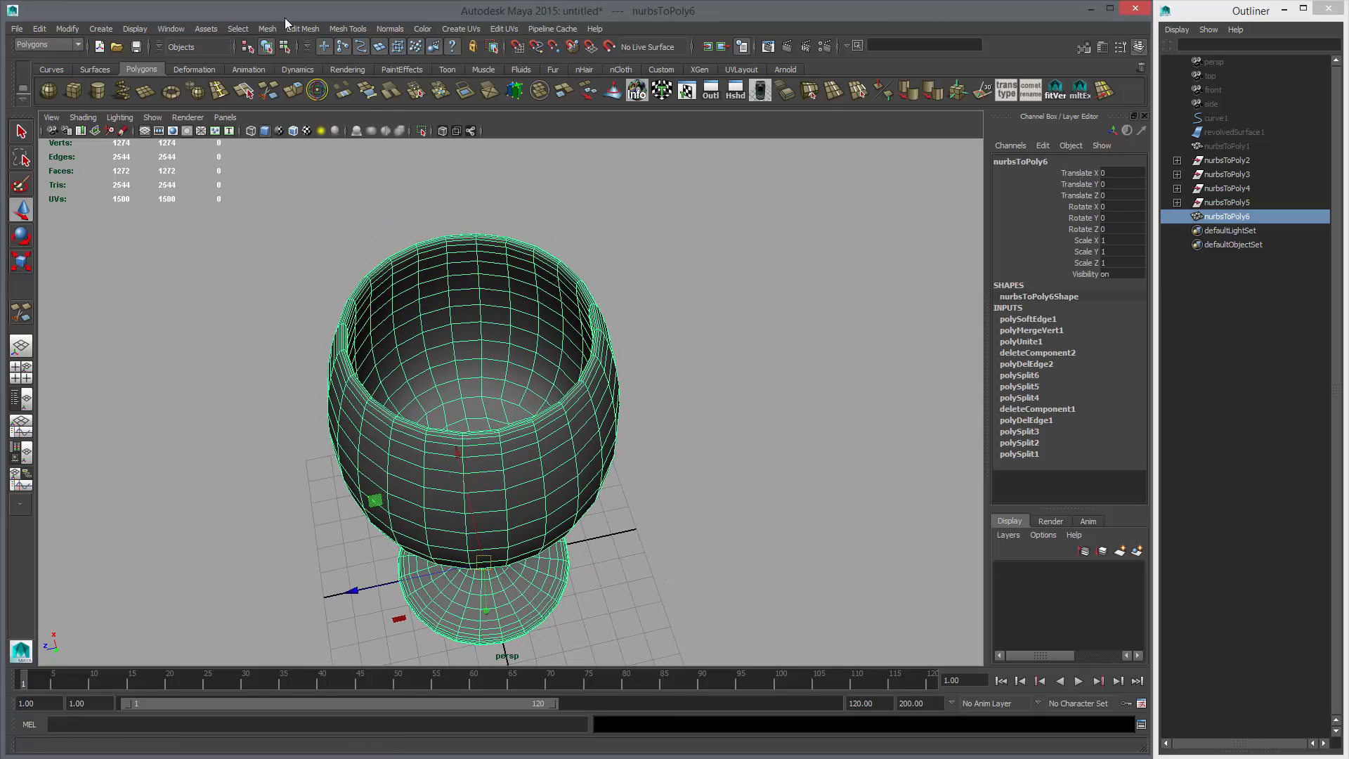
pyautogui.click(270, 30)
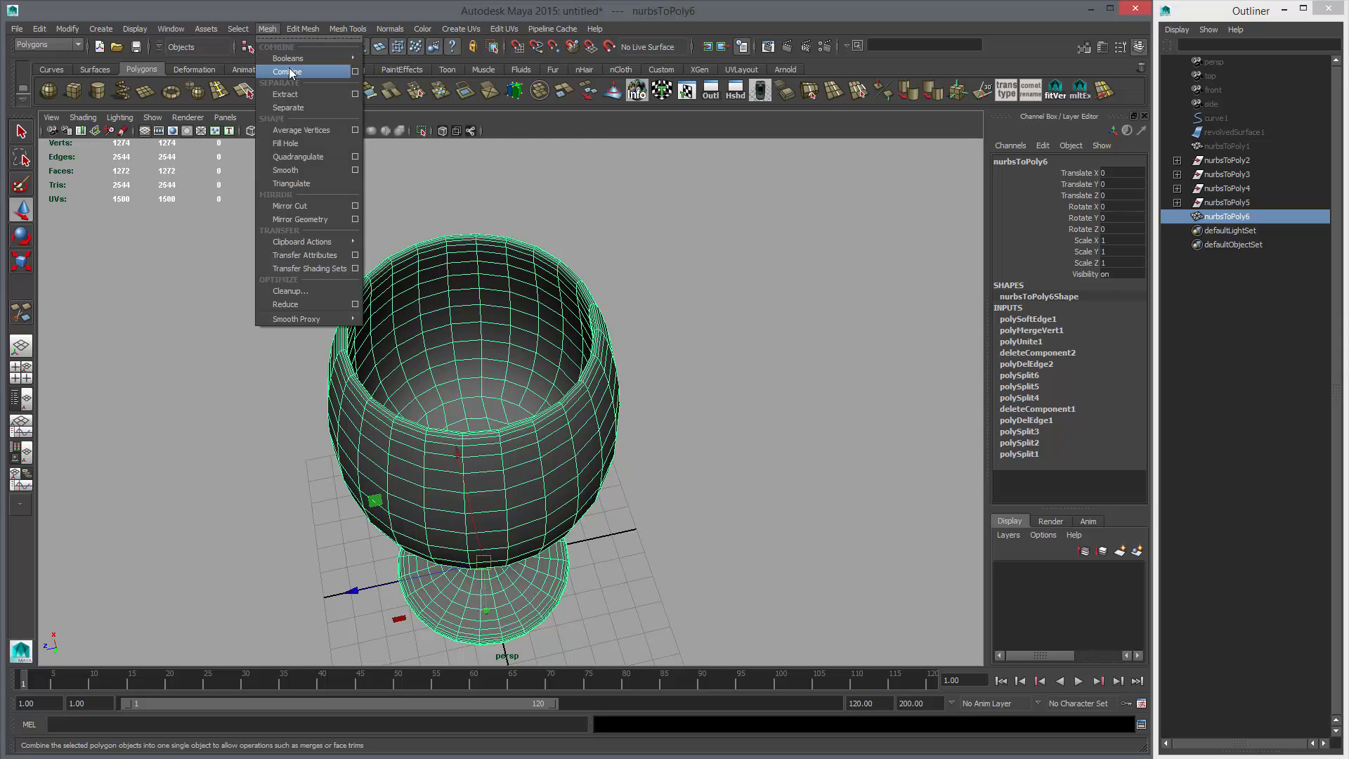
pyautogui.moveTo(696, 275)
pyautogui.keyDown('alt'); pyautogui.mouseDown(button='middle')
pyautogui.moveTo(731, 256)
pyautogui.moveTo(712, 264)
pyautogui.mouseUp(button='middle'); pyautogui.keyUp('alt')
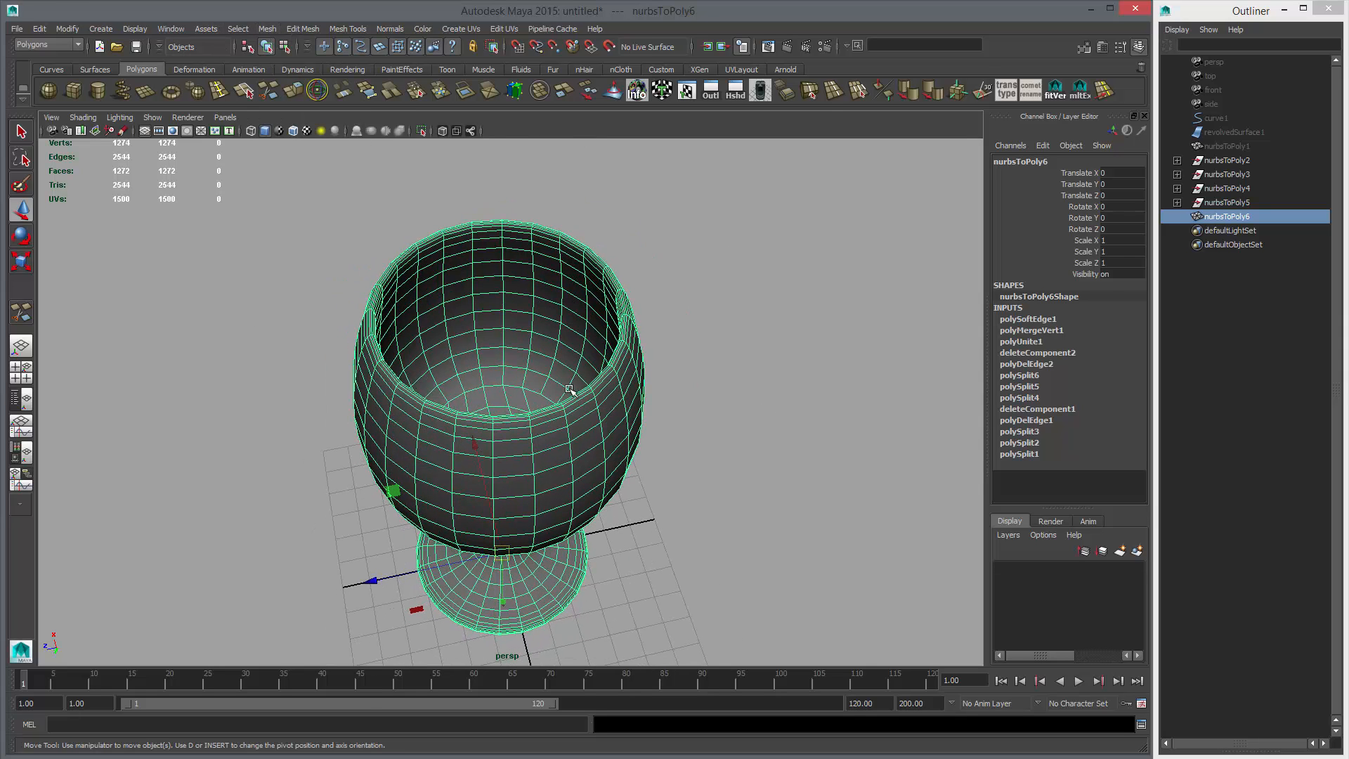
pyautogui.click(304, 29)
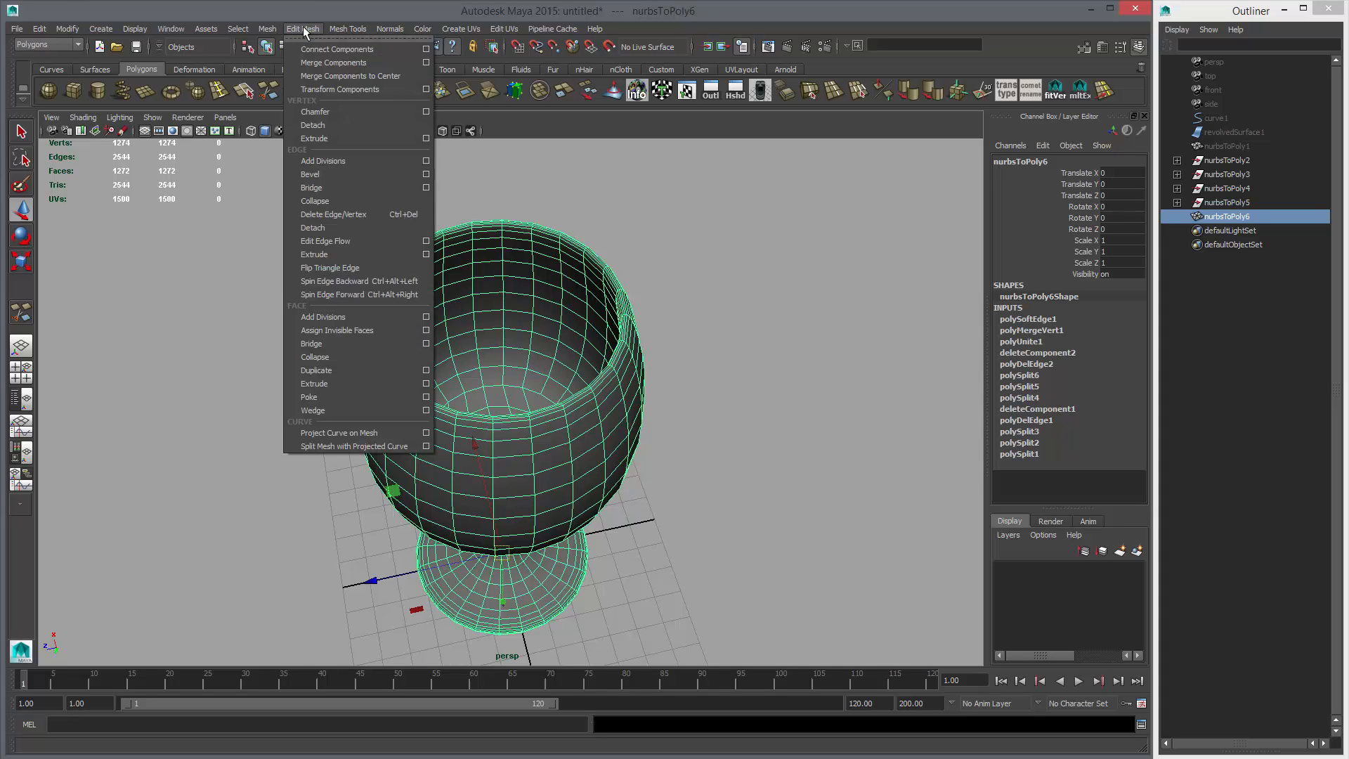
pyautogui.moveTo(263, 30)
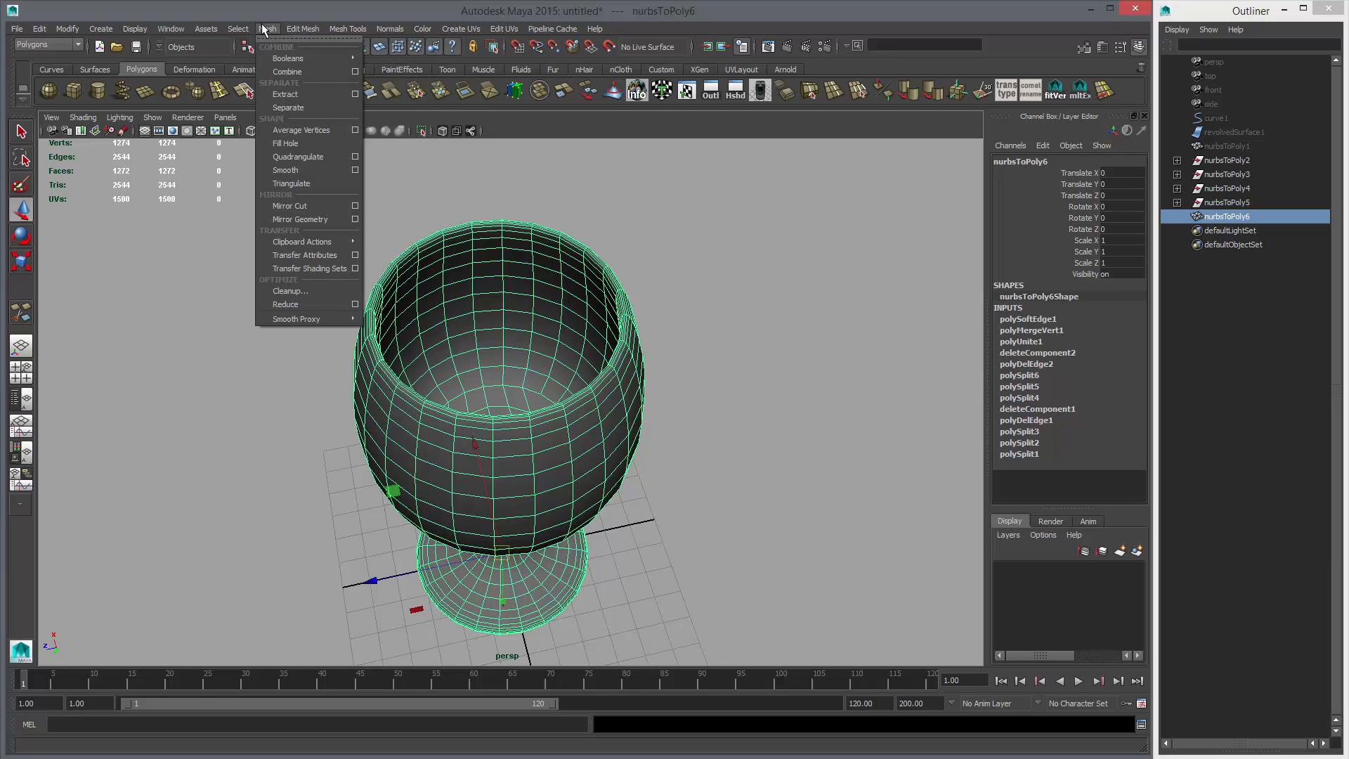
pyautogui.moveTo(305, 29)
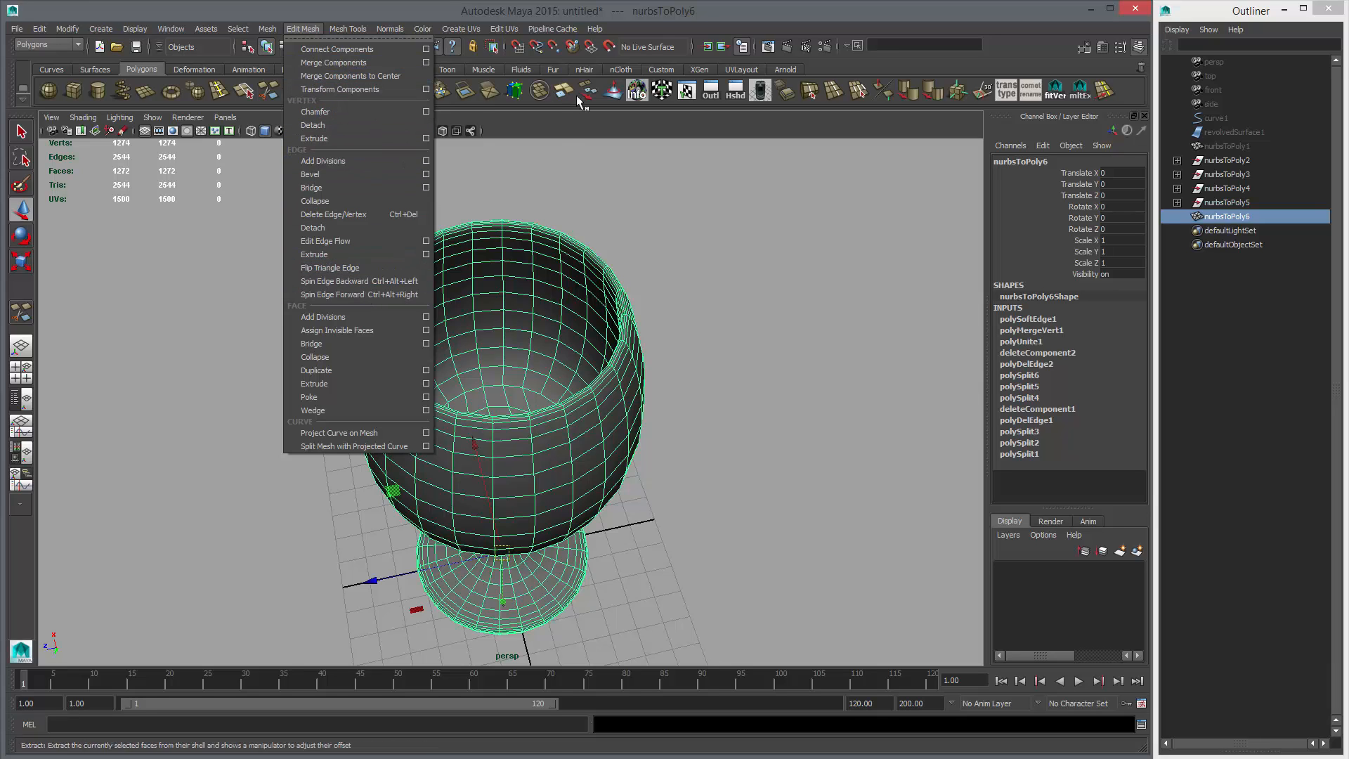
pyautogui.click(449, 95)
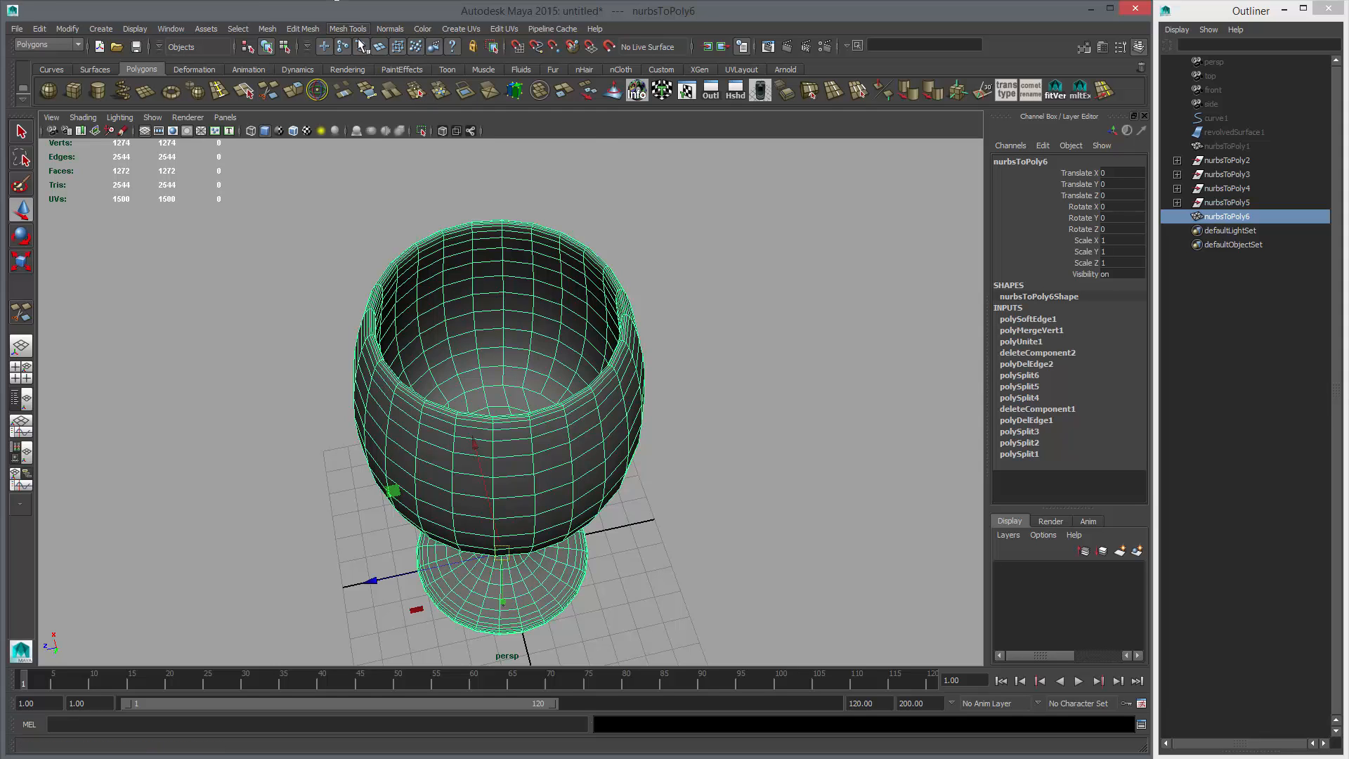
pyautogui.click(401, 30)
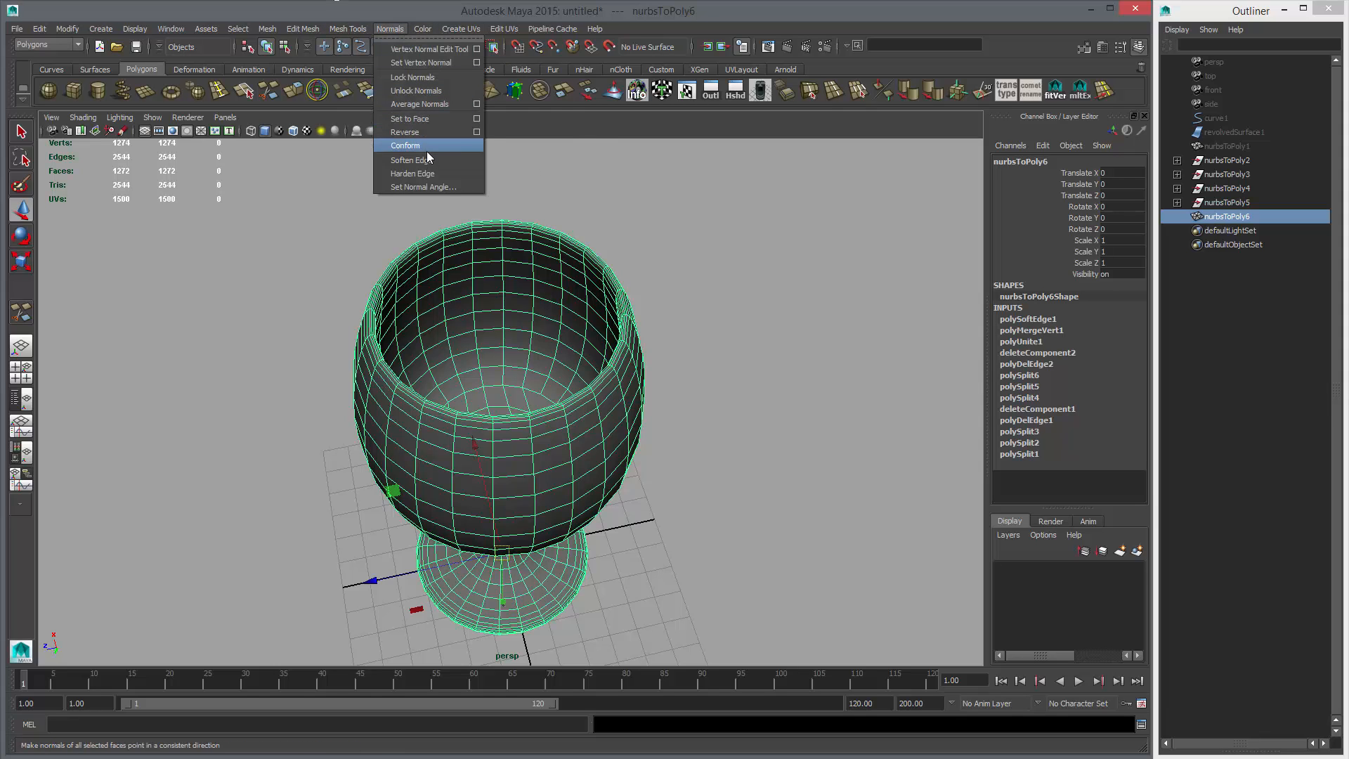
# - Delete the construction history of the combined goblet mesh and hide the grid in the perspective view
pyautogui.keyDown('alt'); pyautogui.moveTo(640, 358); pyautogui.dragTo(646, 332); pyautogui.keyUp('alt')
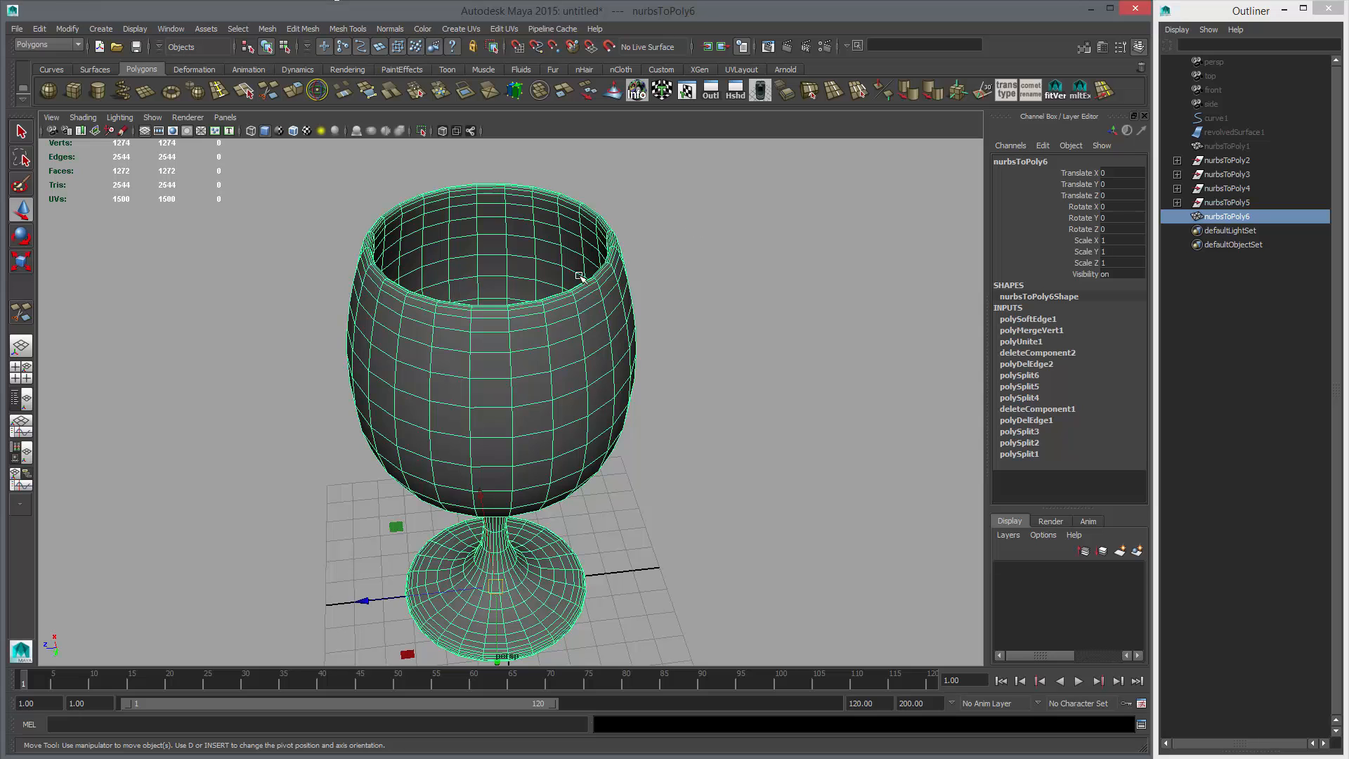
pyautogui.hotkey('alt', 'shift', 'd')
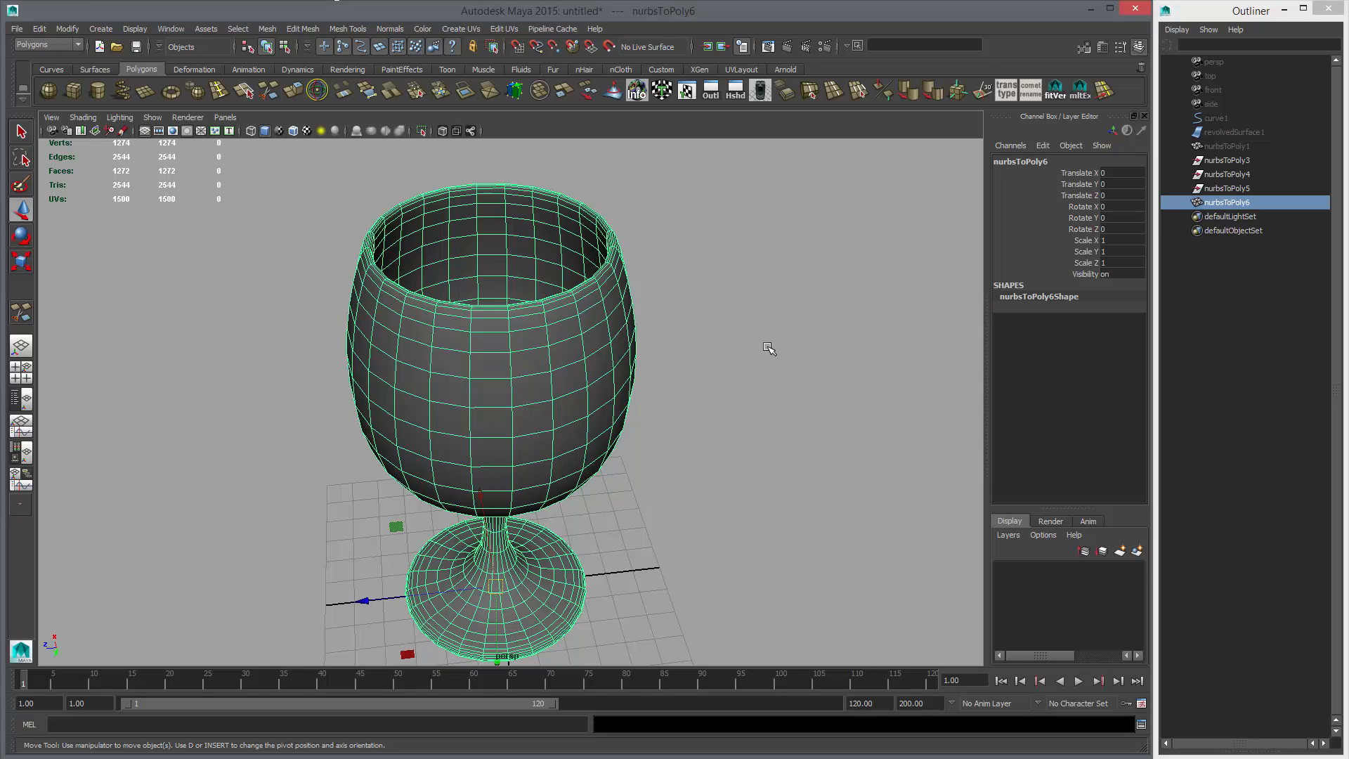
pyautogui.click(770, 349)
pyautogui.keyDown('alt'); pyautogui.moveTo(766, 352); pyautogui.dragTo(500, 312); pyautogui.keyUp('alt')
pyautogui.click(499, 325)
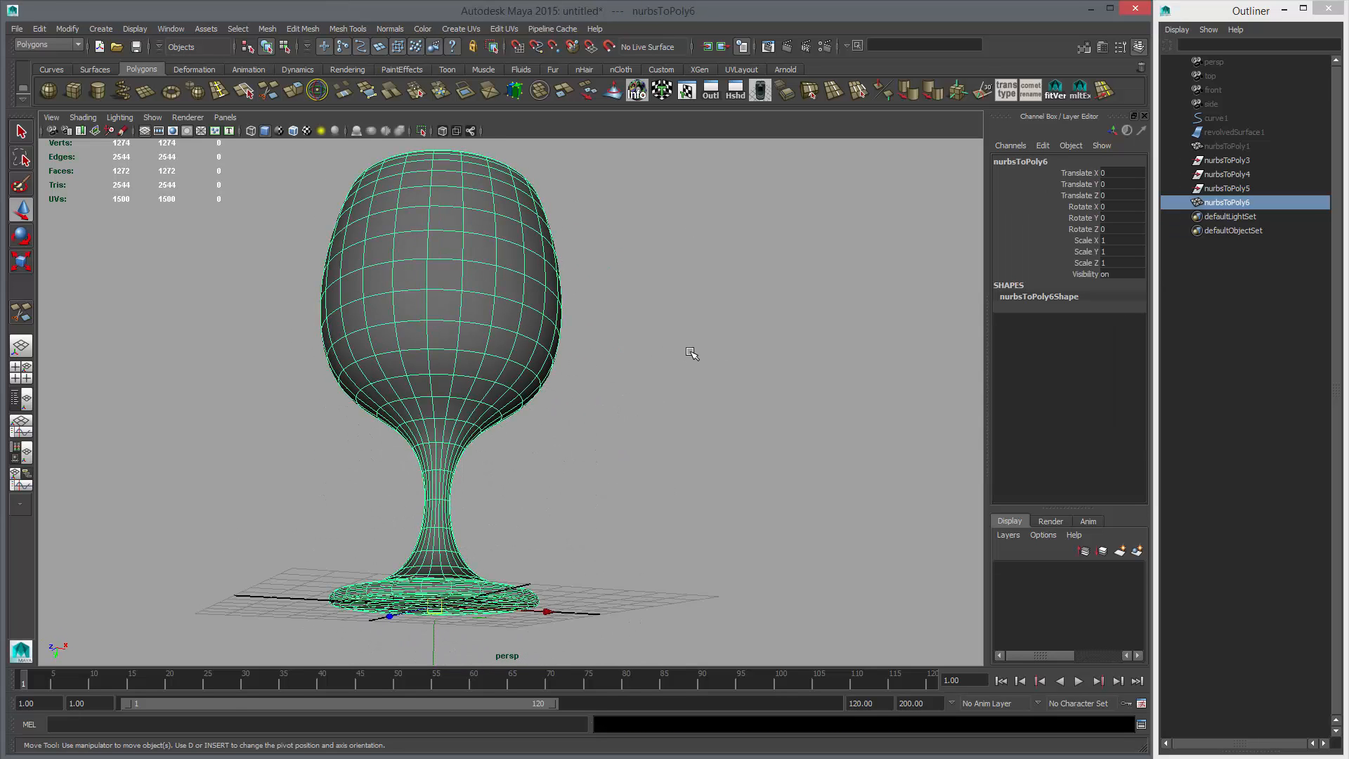
pyautogui.keyDown('alt'); pyautogui.moveTo(689, 352); pyautogui.dragTo(580, 368); pyautogui.keyUp('alt')
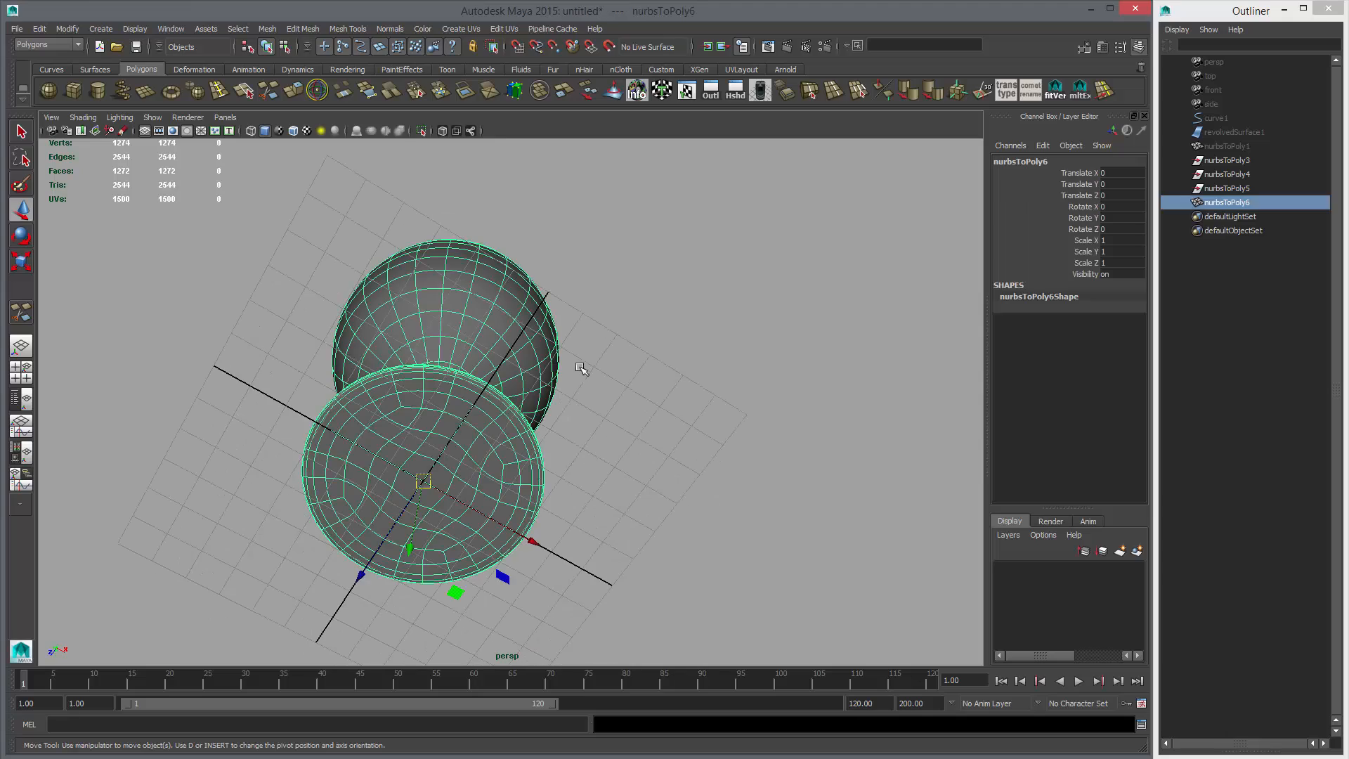
pyautogui.click(148, 131)
# - Examine the wireframe topology of the selected goblet from below, above and the side
pyautogui.keyDown('alt'); pyautogui.moveTo(285, 242); pyautogui.dragTo(427, 307); pyautogui.keyUp('alt')
pyautogui.keyDown('alt'); pyautogui.moveTo(463, 447); pyautogui.dragTo(518, 384); pyautogui.keyUp('alt')
pyautogui.keyDown('alt'); pyautogui.moveTo(403, 456); pyautogui.dragTo(580, 411); pyautogui.keyUp('alt')
pyautogui.keyDown('alt'); pyautogui.moveTo(580, 411); pyautogui.dragTo(548, 391, button='right'); pyautogui.keyUp('alt')
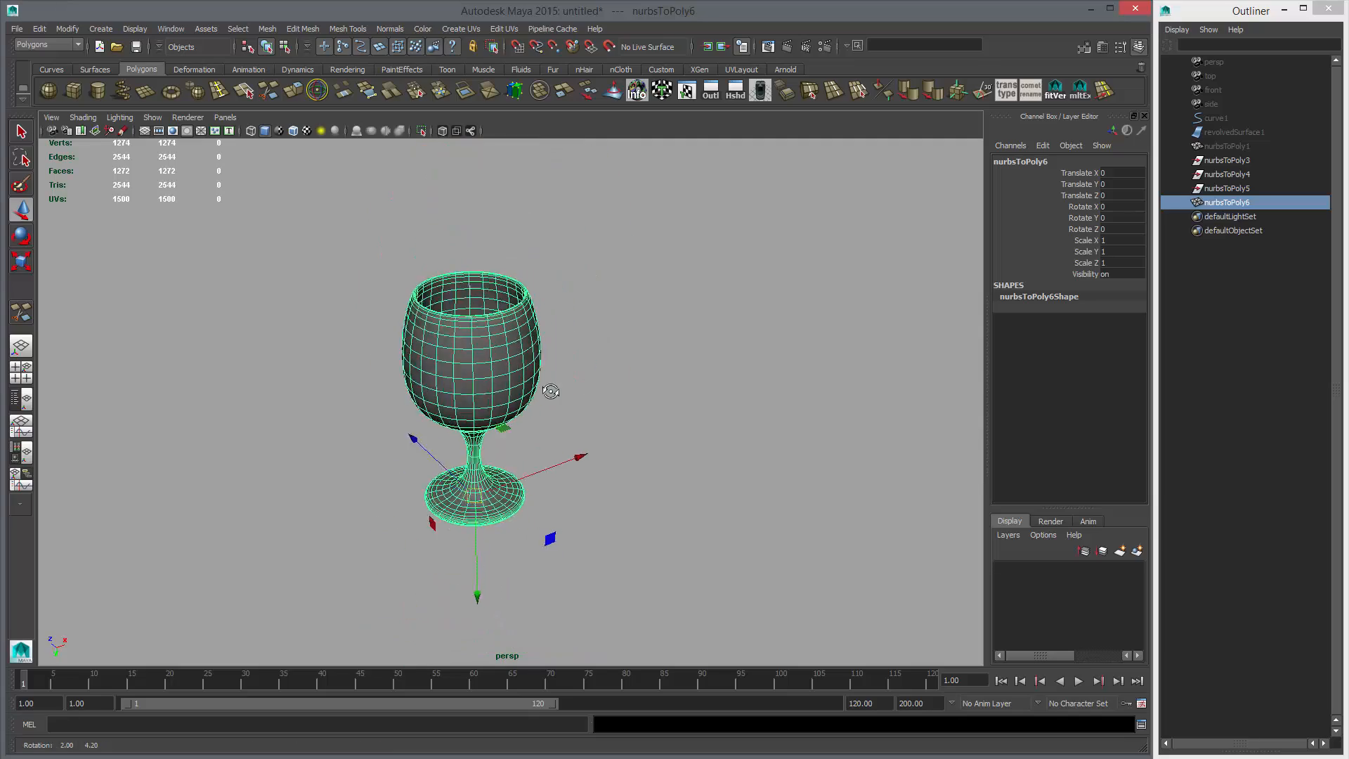
pyautogui.click(639, 370)
pyautogui.keyDown('alt'); pyautogui.moveTo(638, 371); pyautogui.dragTo(720, 449); pyautogui.keyUp('alt')
pyautogui.keyDown('alt'); pyautogui.moveTo(720, 450); pyautogui.dragTo(780, 472, button='right'); pyautogui.keyUp('alt')
pyautogui.click(599, 379)
pyautogui.keyDown('alt'); pyautogui.moveTo(599, 380); pyautogui.dragTo(803, 365); pyautogui.keyUp('alt')
pyautogui.keyDown('alt'); pyautogui.moveTo(804, 365); pyautogui.dragTo(654, 349, button='right'); pyautogui.keyUp('alt')
pyautogui.keyDown('alt'); pyautogui.moveTo(583, 343); pyautogui.dragTo(534, 332); pyautogui.keyUp('alt')
pyautogui.keyDown('alt'); pyautogui.moveTo(534, 331); pyautogui.dragTo(635, 377, button='right'); pyautogui.keyUp('alt')
pyautogui.keyDown('alt'); pyautogui.moveTo(635, 376); pyautogui.dragTo(609, 395, button='middle'); pyautogui.keyUp('alt')
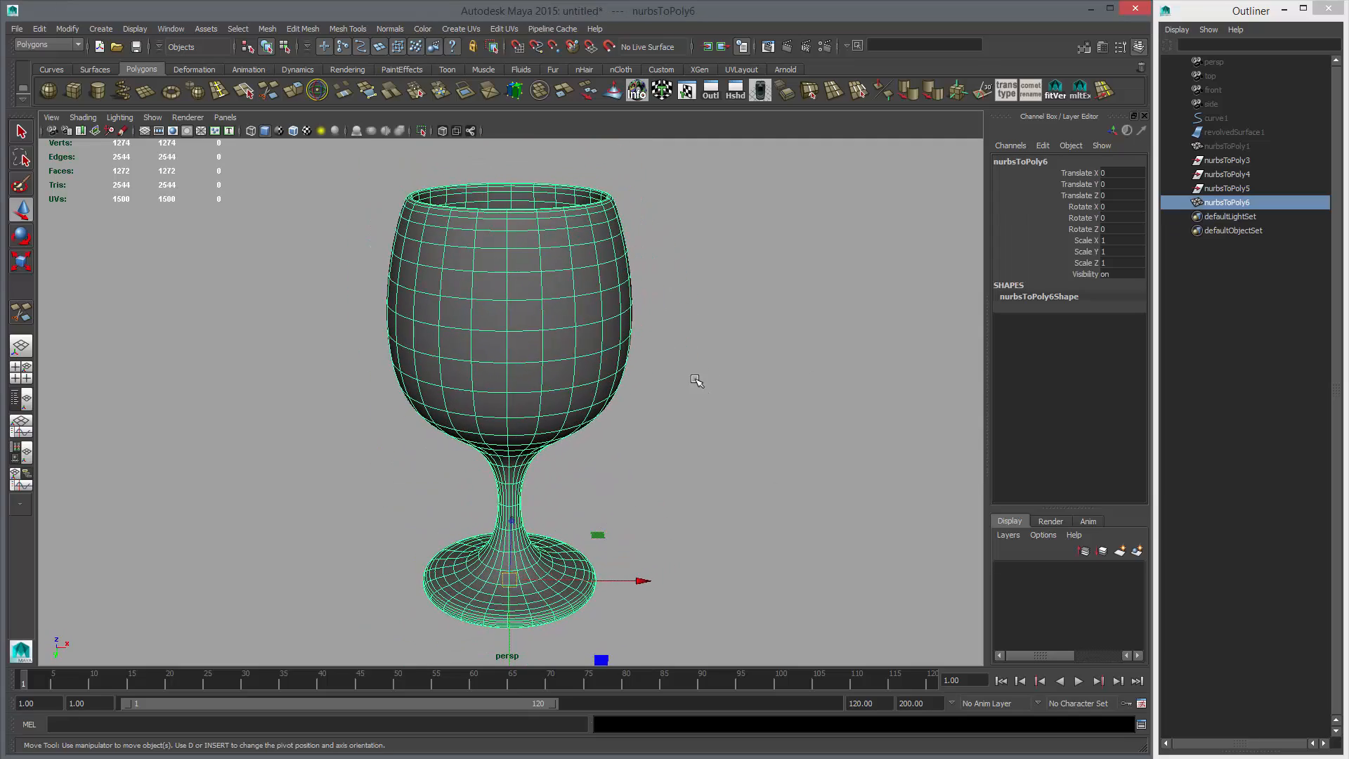
# - Delete the three leftover transform nodes nurbsToPoly3, nurbsToPoly4 and nurbsToPoly5 from the scene
pyautogui.moveTo(1234, 189); pyautogui.dragTo(1236, 160)
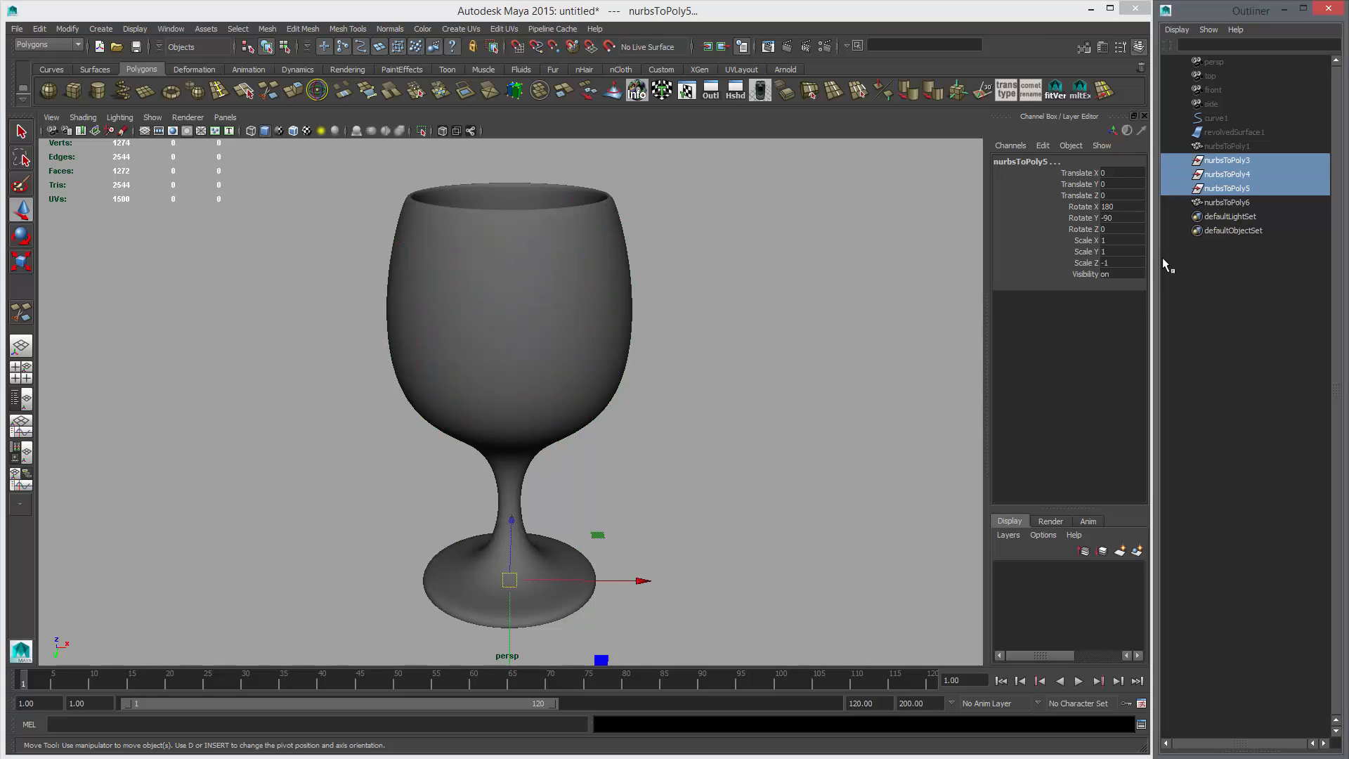
pyautogui.press('Delete')
# - Examine the unselected, shaded goblet from several angles and distances, checking its bowl, stem and base
pyautogui.keyDown('alt'); pyautogui.moveTo(740, 373); pyautogui.dragTo(677, 458, button='right'); pyautogui.keyUp('alt')
pyautogui.keyDown('alt'); pyautogui.moveTo(648, 374); pyautogui.dragTo(592, 360, button='middle'); pyautogui.keyUp('alt')
pyautogui.keyDown('alt'); pyautogui.moveTo(592, 360); pyautogui.dragTo(607, 382); pyautogui.keyUp('alt')
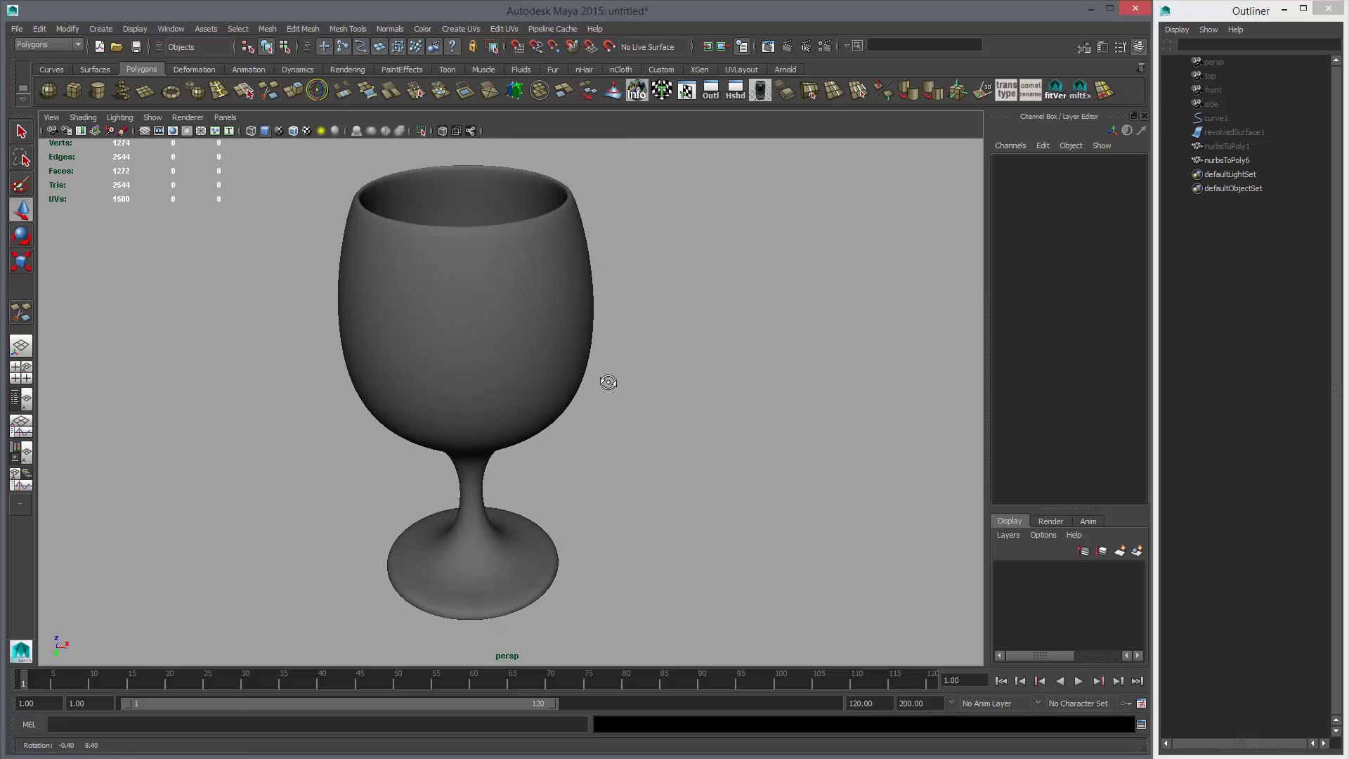
pyautogui.keyDown('alt'); pyautogui.moveTo(607, 382); pyautogui.dragTo(613, 358, button='middle'); pyautogui.keyUp('alt')
pyautogui.keyDown('alt'); pyautogui.moveTo(614, 359); pyautogui.dragTo(618, 371); pyautogui.keyUp('alt')
pyautogui.keyDown('alt'); pyautogui.moveTo(617, 347); pyautogui.dragTo(619, 373, button='middle'); pyautogui.keyUp('alt')
pyautogui.keyDown('alt'); pyautogui.moveTo(619, 373); pyautogui.dragTo(621, 357); pyautogui.keyUp('alt')
pyautogui.keyDown('alt'); pyautogui.moveTo(621, 357); pyautogui.dragTo(609, 361, button='right'); pyautogui.keyUp('alt')
pyautogui.keyDown('alt'); pyautogui.moveTo(609, 361); pyautogui.dragTo(640, 353, button='middle'); pyautogui.keyUp('alt')
pyautogui.keyDown('alt'); pyautogui.moveTo(639, 352); pyautogui.dragTo(655, 370, button='right'); pyautogui.keyUp('alt')
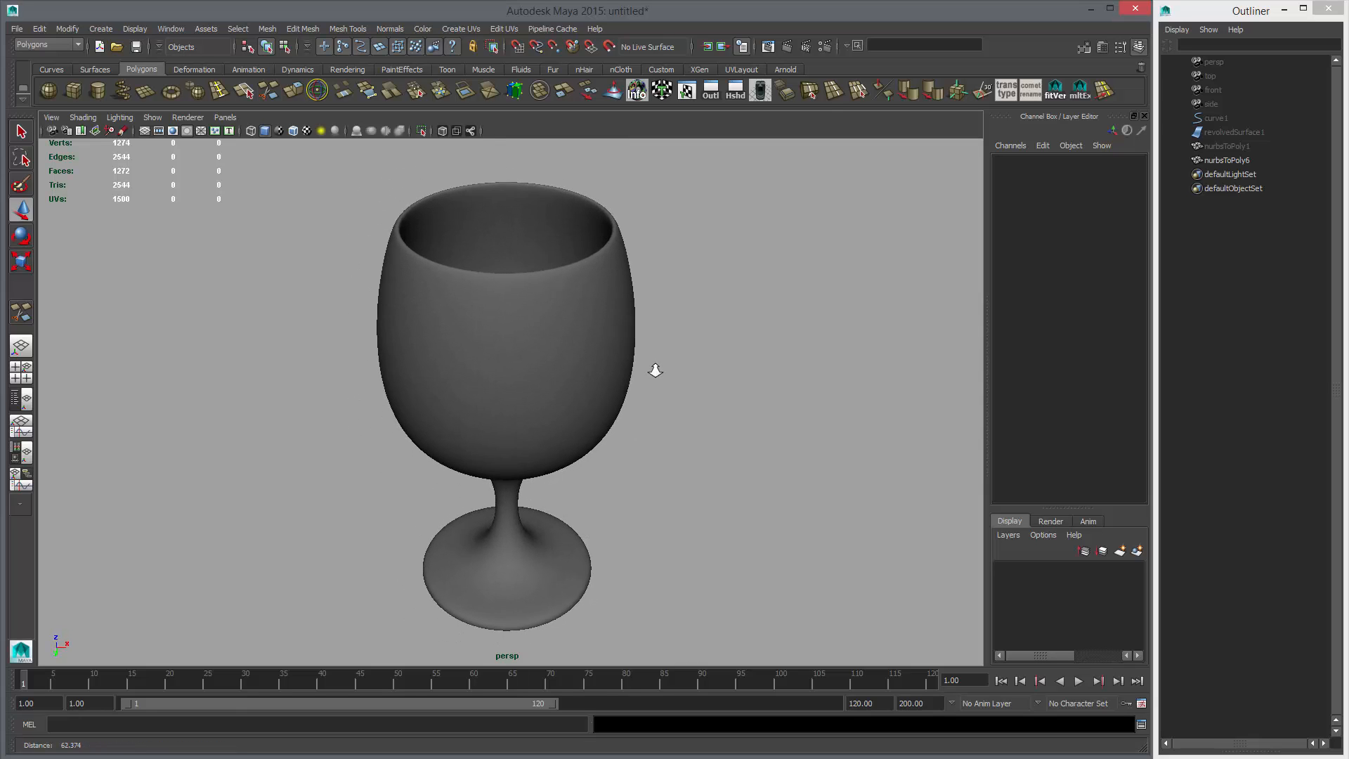
pyautogui.keyDown('alt'); pyautogui.moveTo(661, 379); pyautogui.dragTo(659, 373, button='middle'); pyautogui.keyUp('alt')
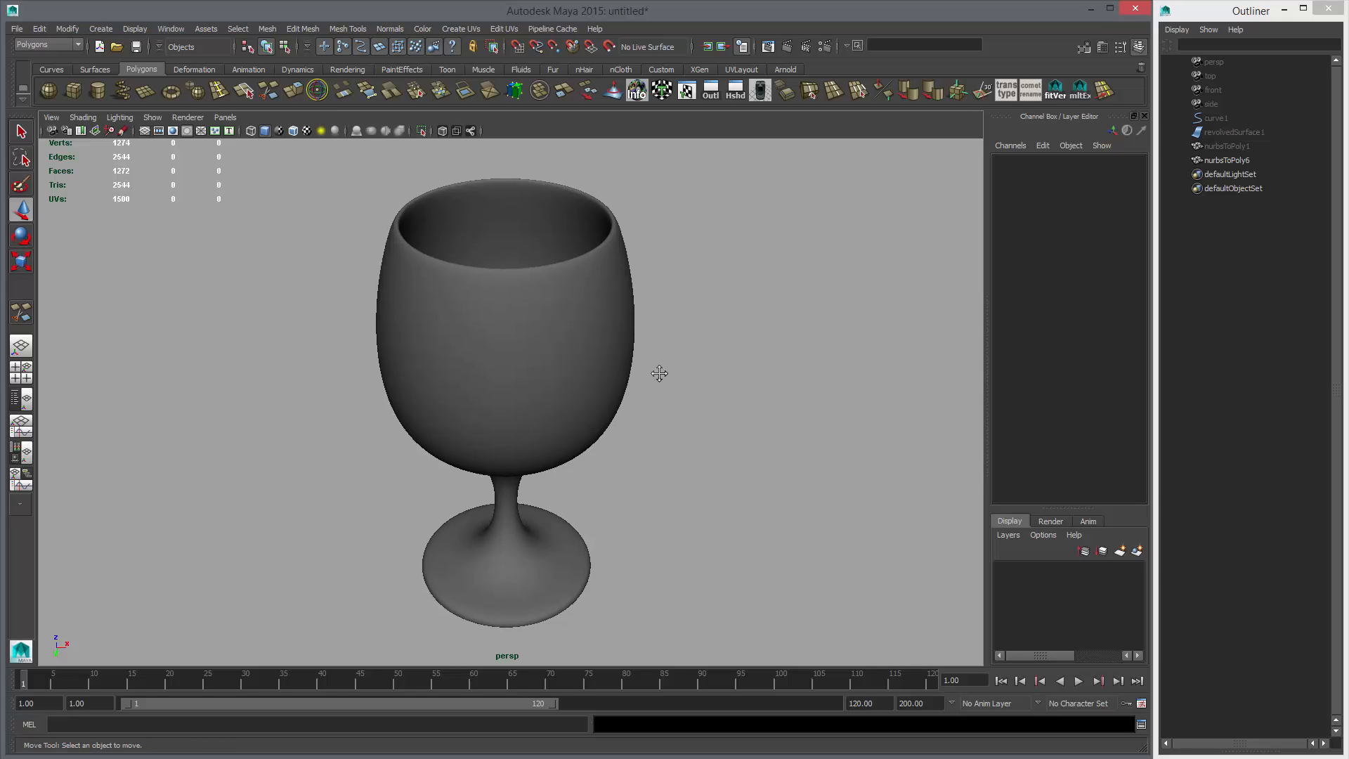